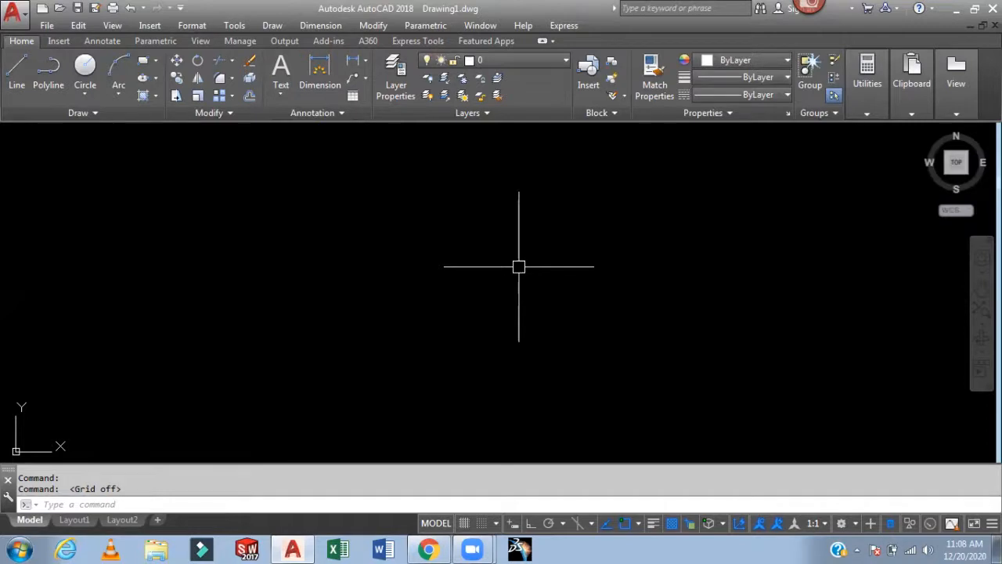
# - Configure the drawing units to Architectural length type with 0'-0 1/4" precision
pyautogui.write('un')
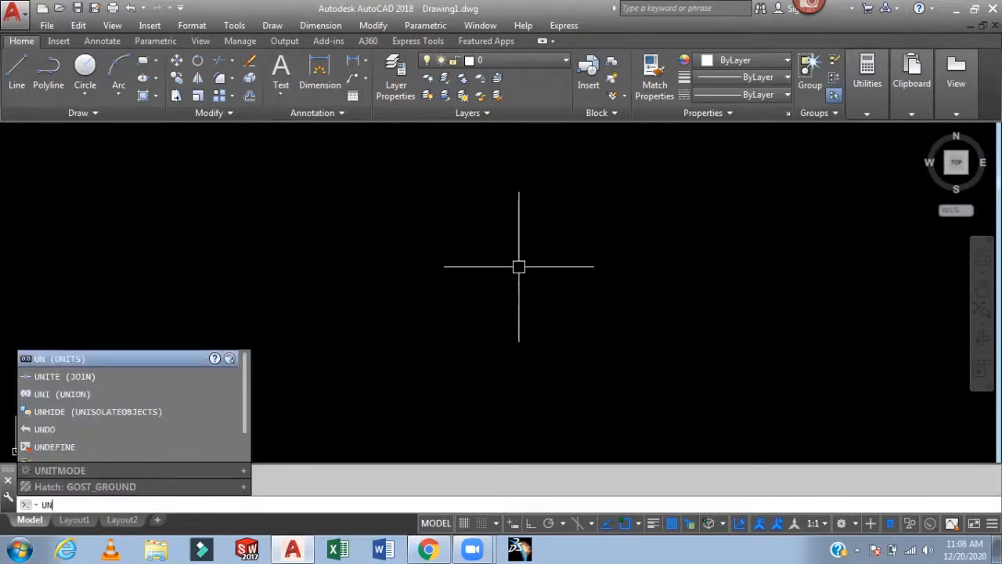
pyautogui.press('Return')
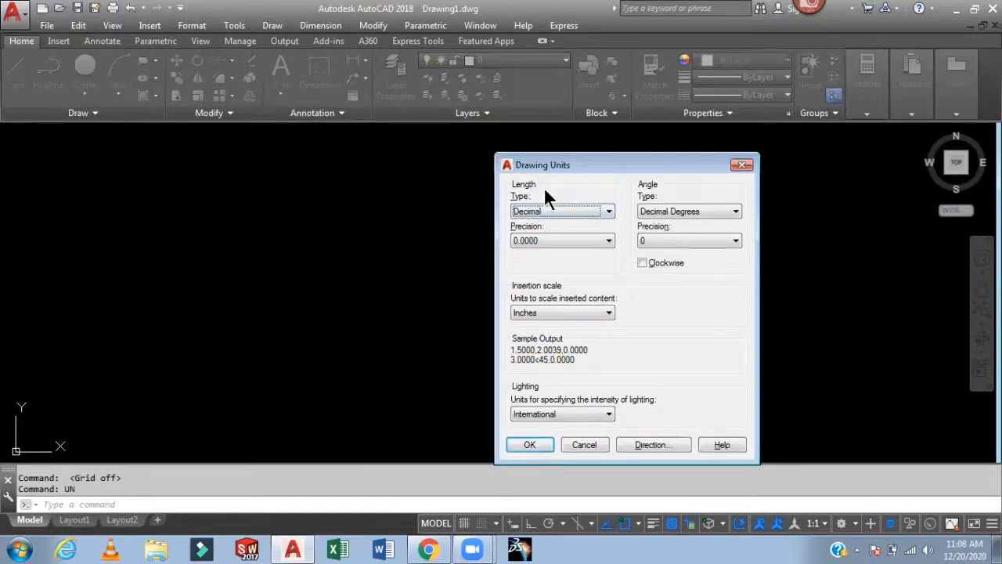
pyautogui.click(610, 212)
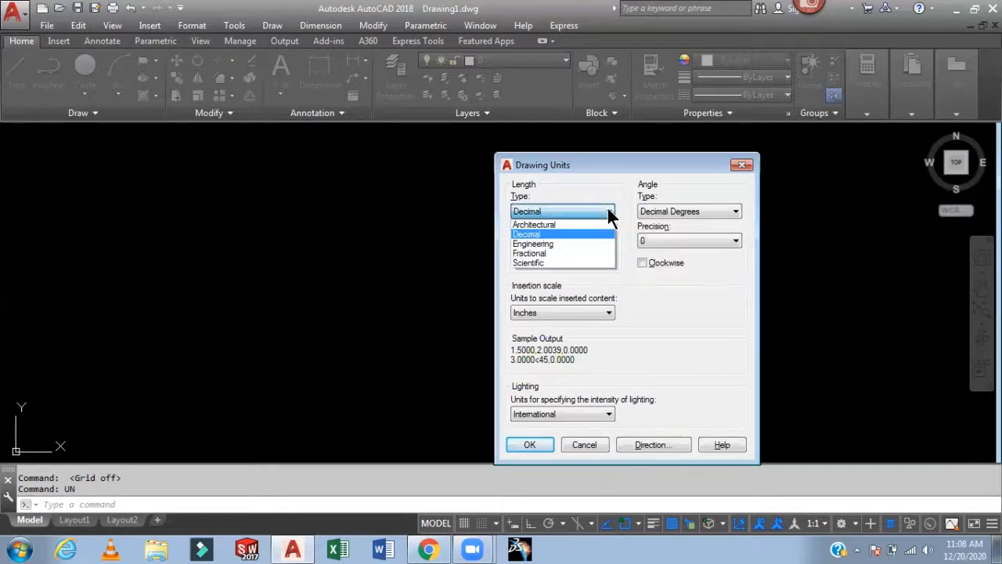
pyautogui.click(571, 225)
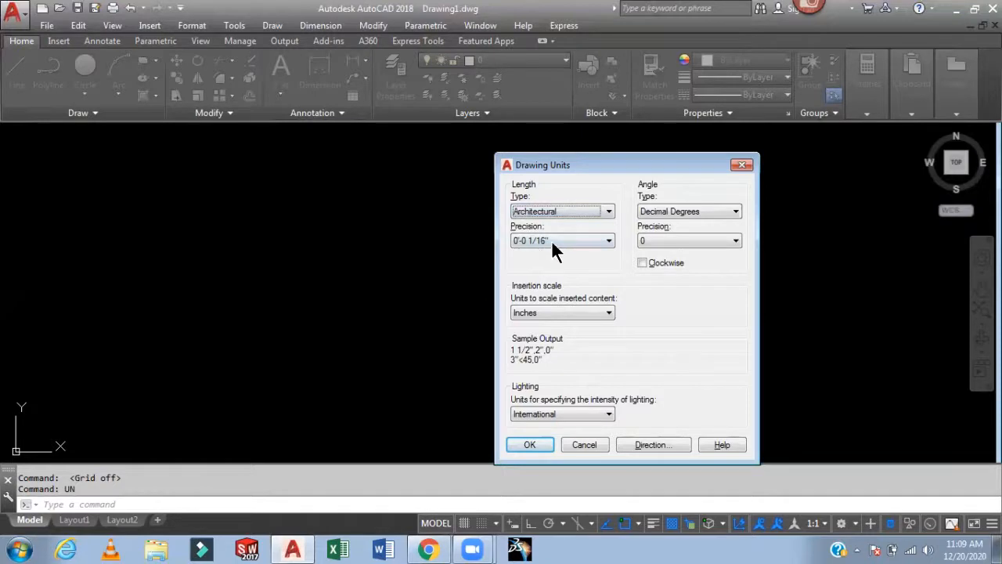
pyautogui.click(609, 241)
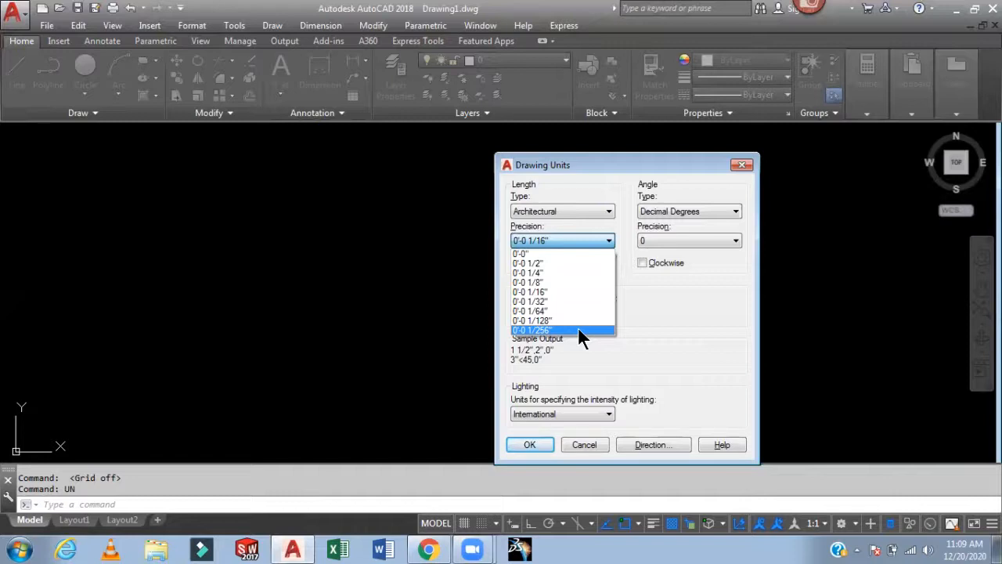
pyautogui.click(568, 276)
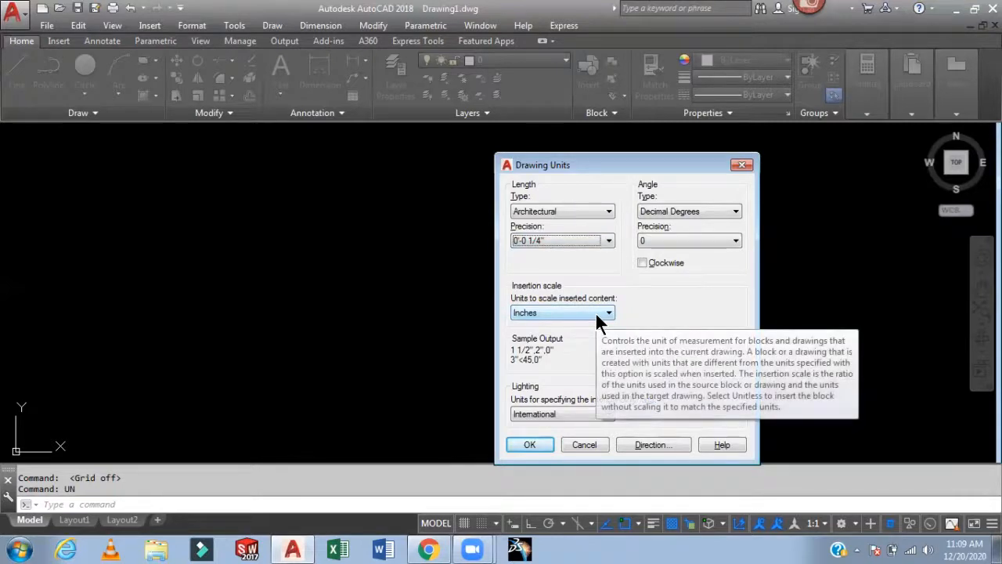
pyautogui.click(734, 213)
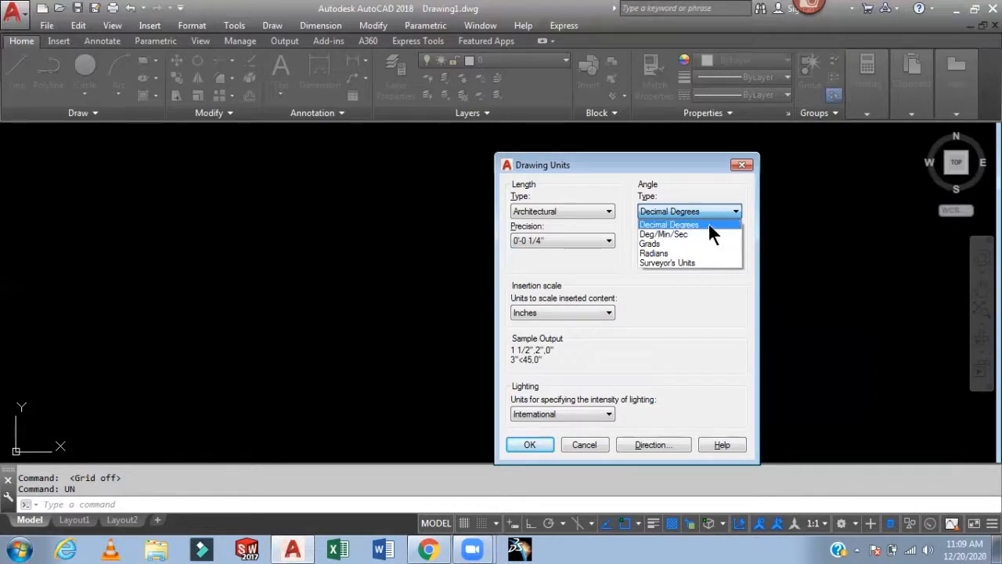
pyautogui.click(813, 244)
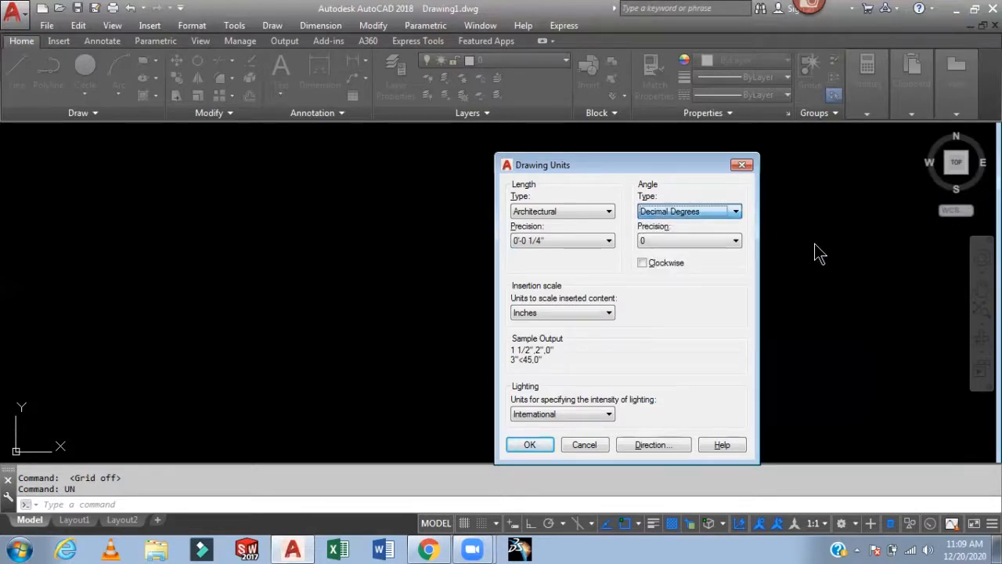
pyautogui.click(736, 211)
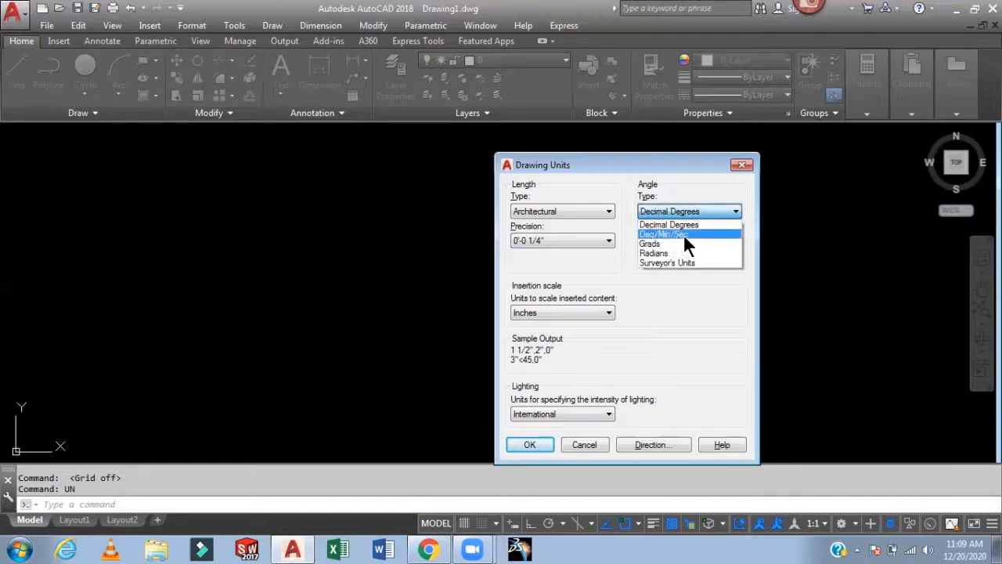
pyautogui.click(802, 249)
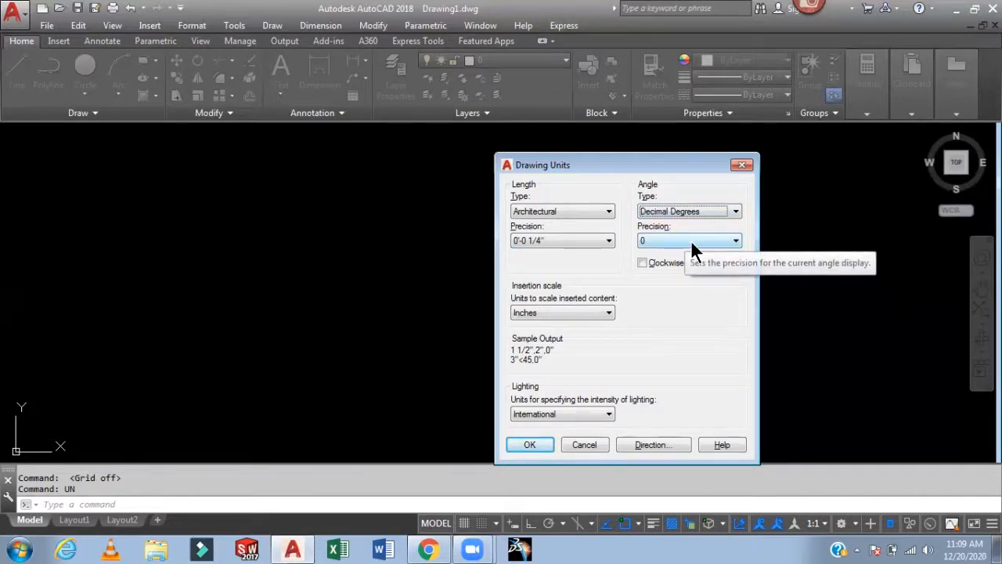
pyautogui.click(526, 442)
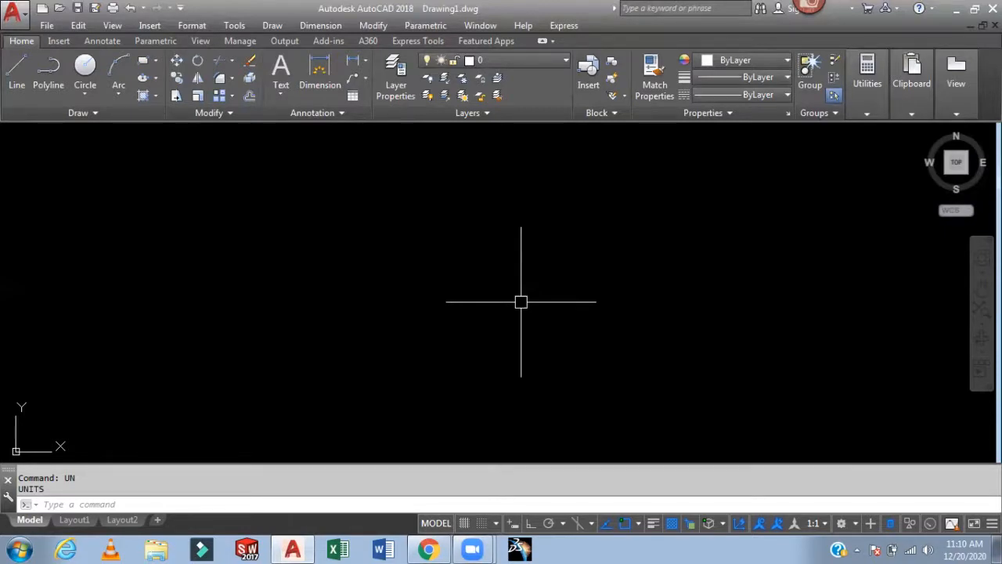
# - Modify the Standard dimension style, setting its dimension line color to color 8
pyautogui.write('D')
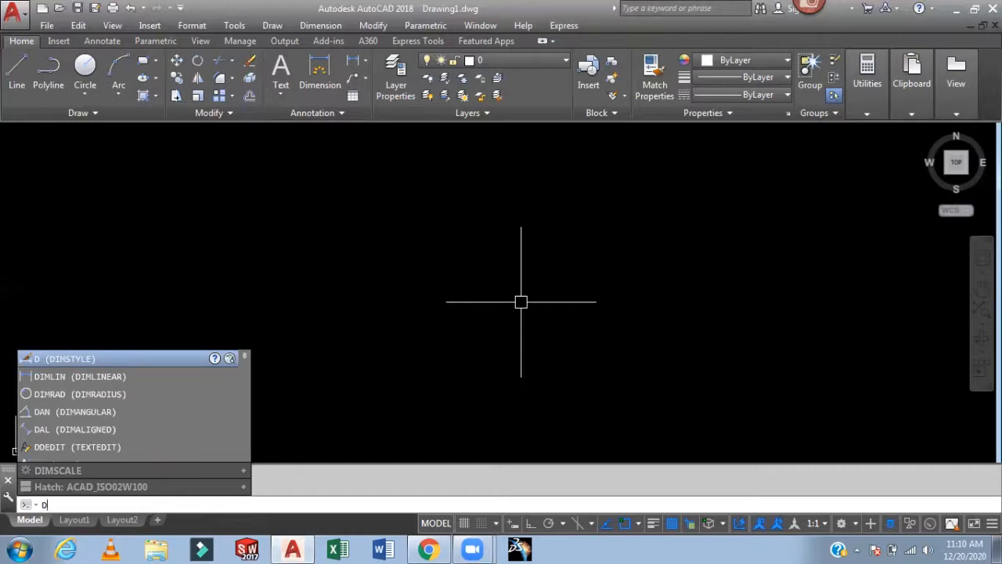
pyautogui.press('Return')
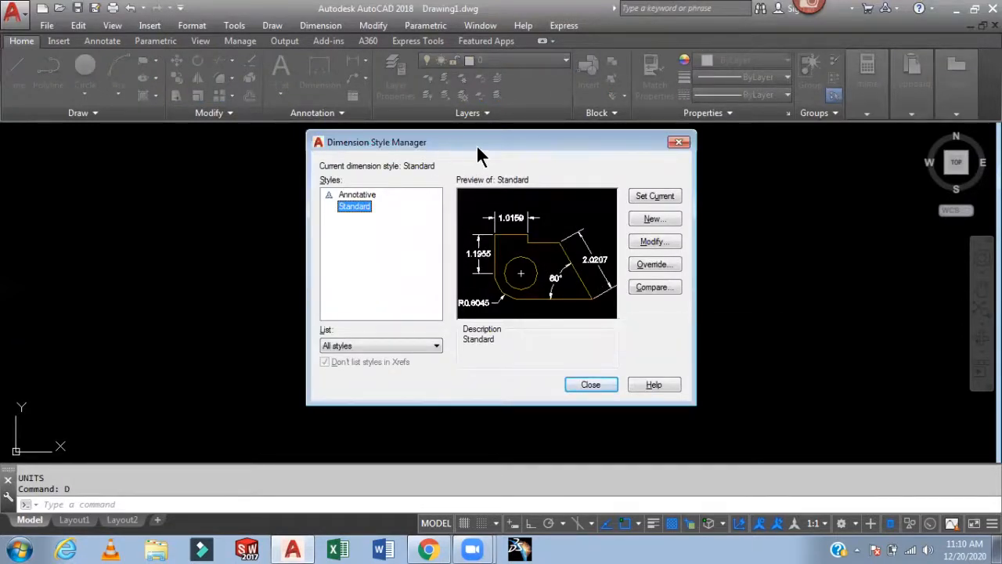
pyautogui.click(655, 241)
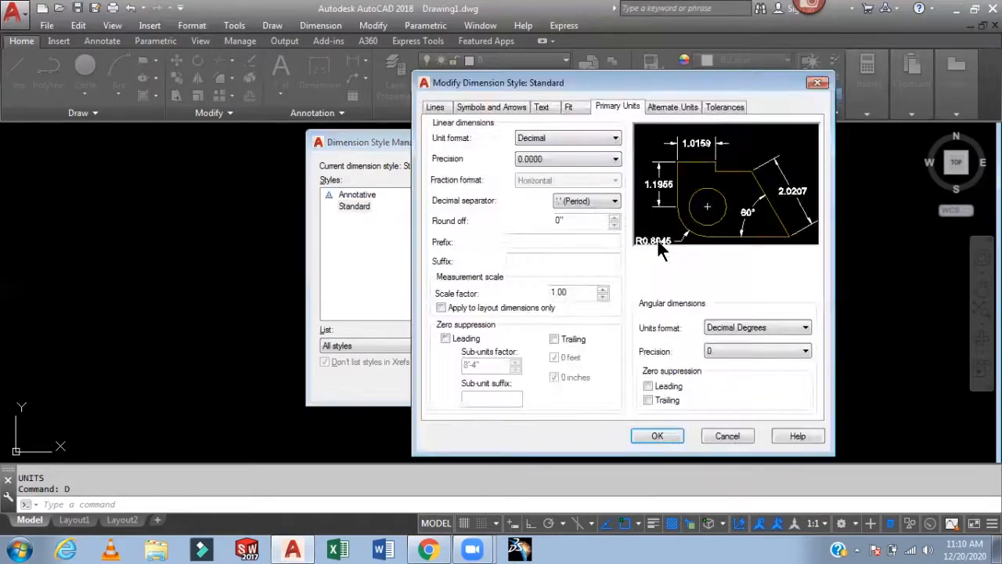
pyautogui.click(434, 107)
pyautogui.click(554, 140)
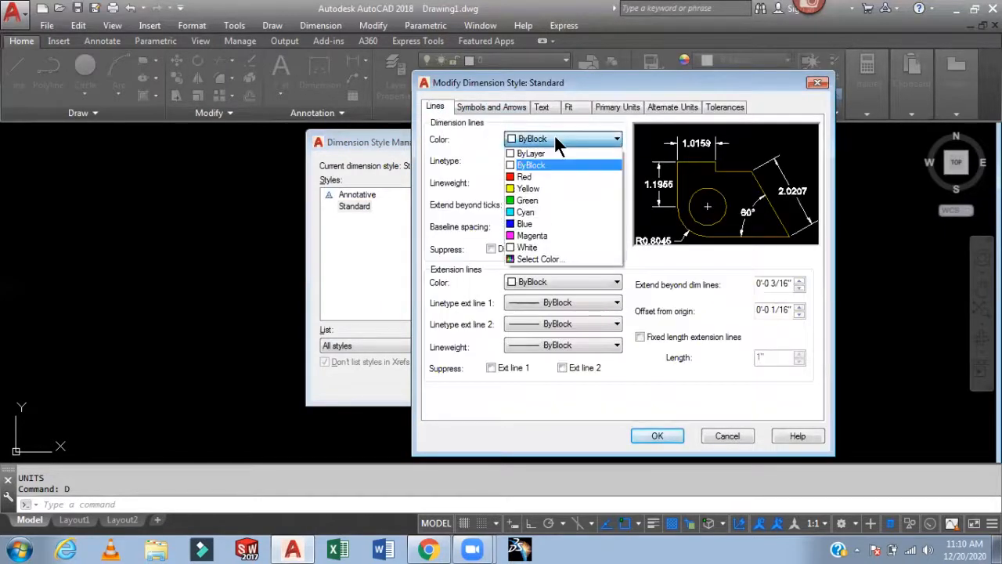
pyautogui.click(540, 257)
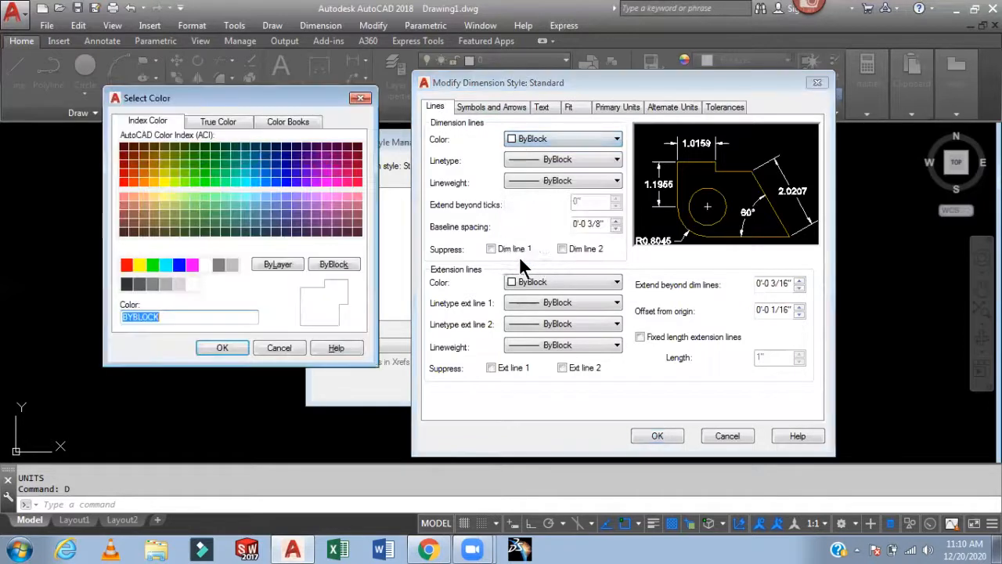
pyautogui.click(219, 265)
pyautogui.click(223, 350)
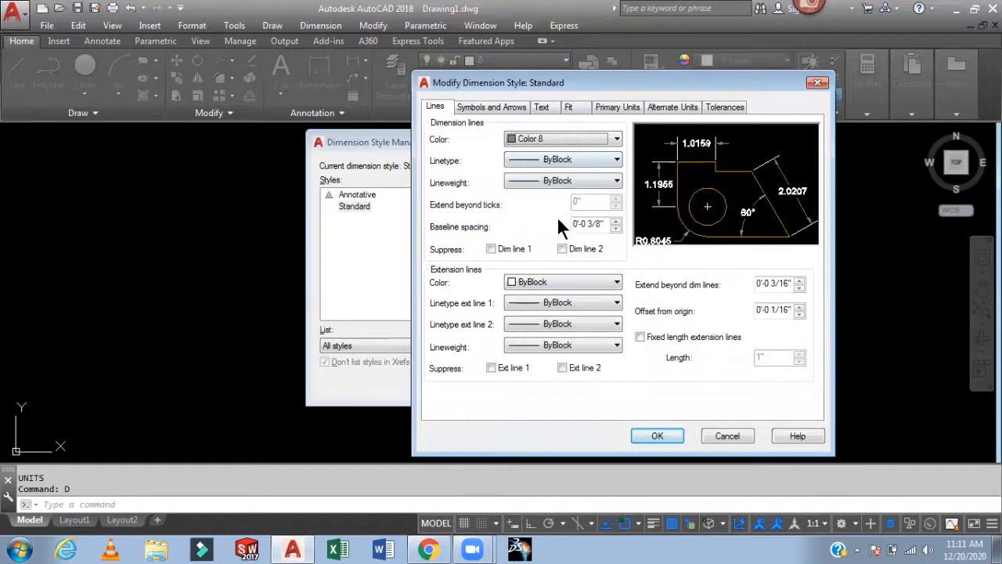
# - Set the extension line color of the dimension style to color 8
pyautogui.click(564, 283)
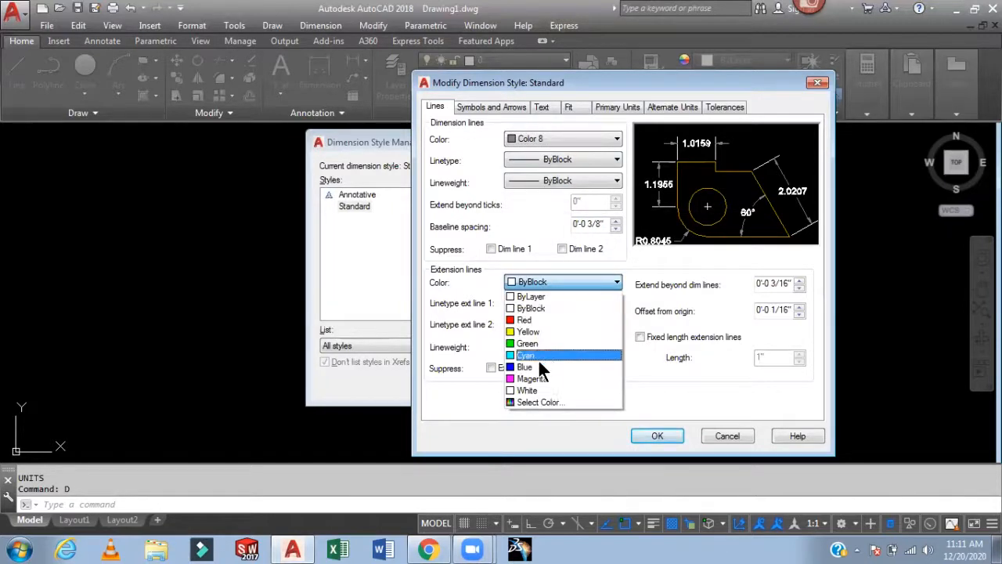
pyautogui.click(537, 402)
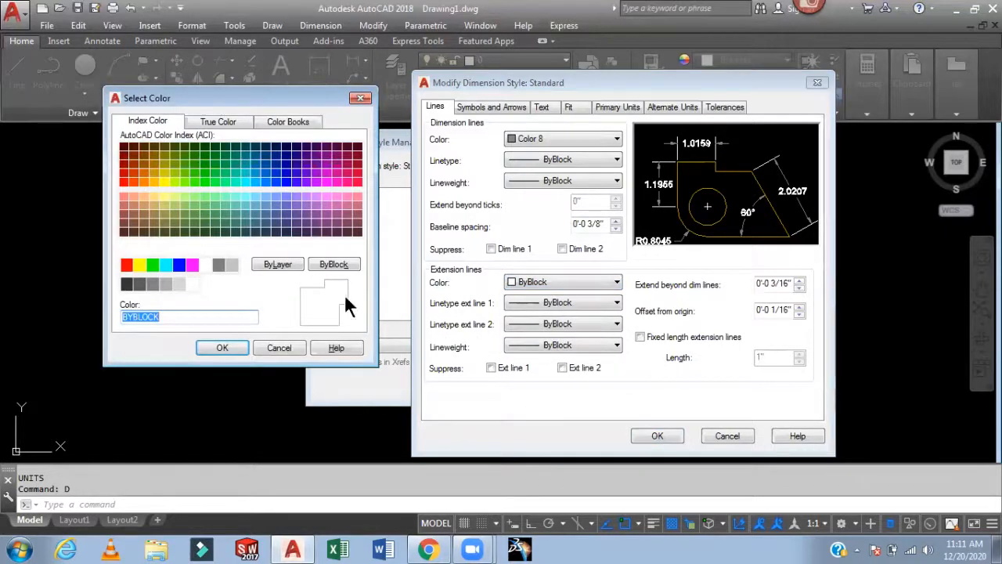
pyautogui.click(218, 265)
pyautogui.click(222, 348)
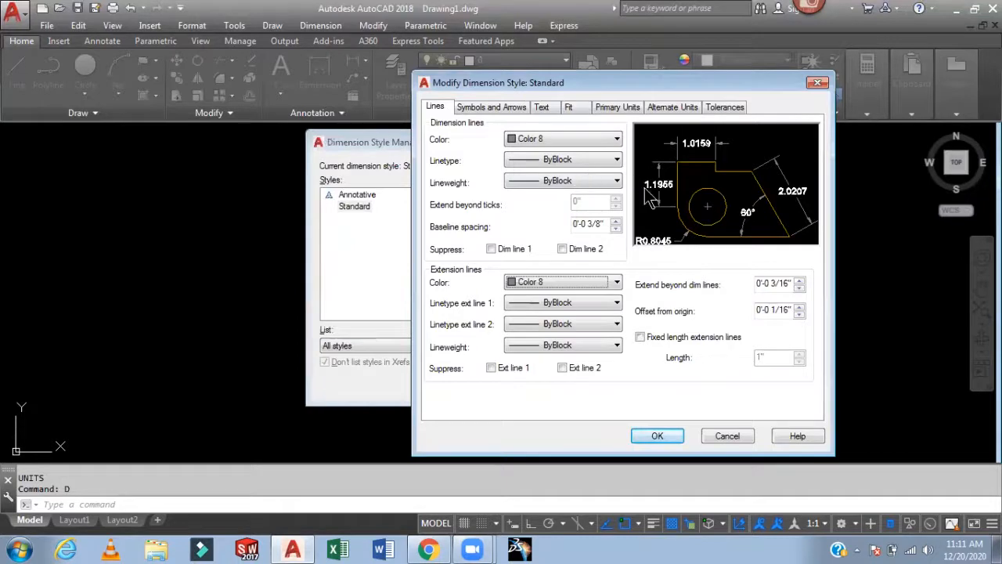
# - Set the dimension style's arrow size to 7
pyautogui.click(513, 107)
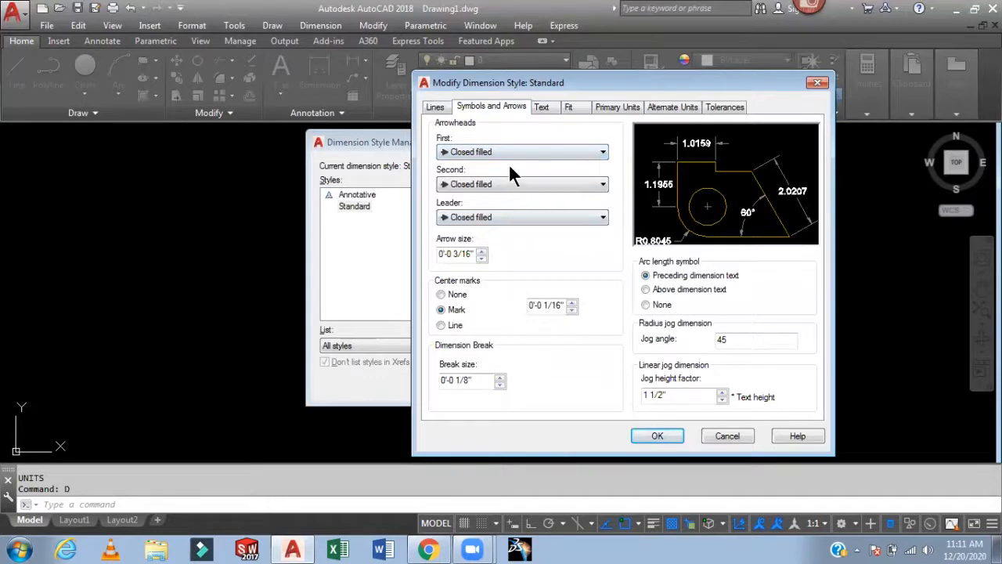
pyautogui.click(534, 152)
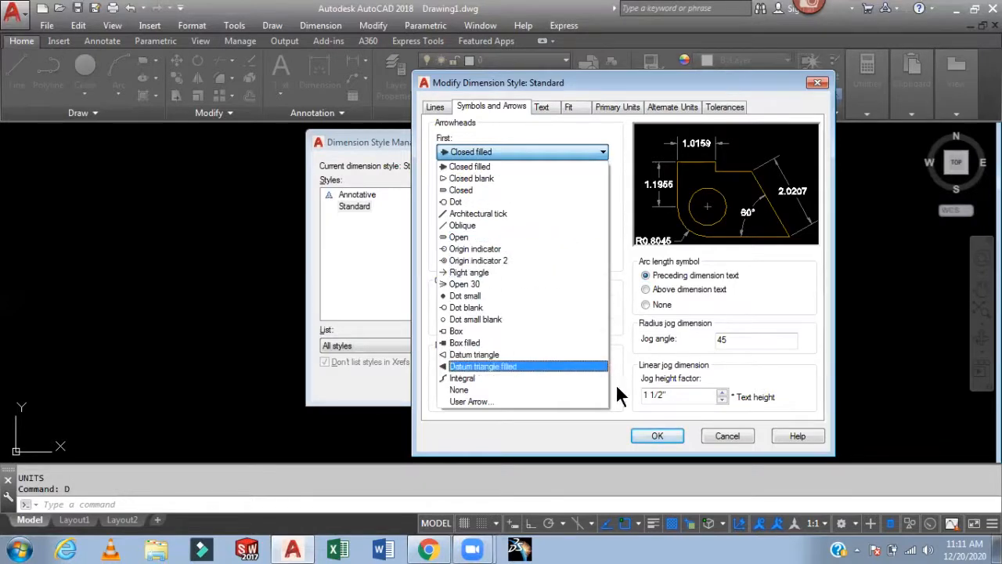
pyautogui.click(655, 441)
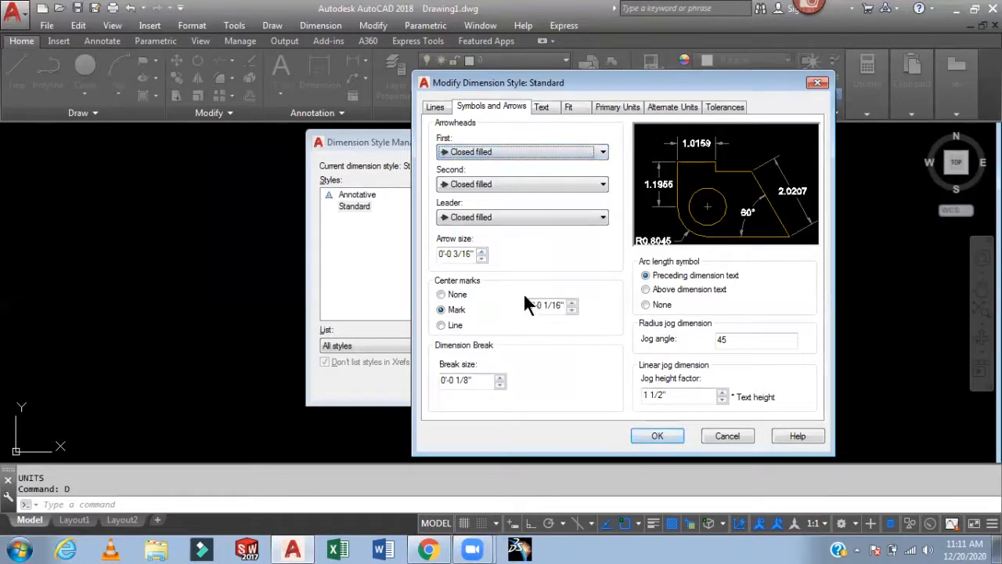
pyautogui.moveTo(474, 257); pyautogui.dragTo(431, 257)
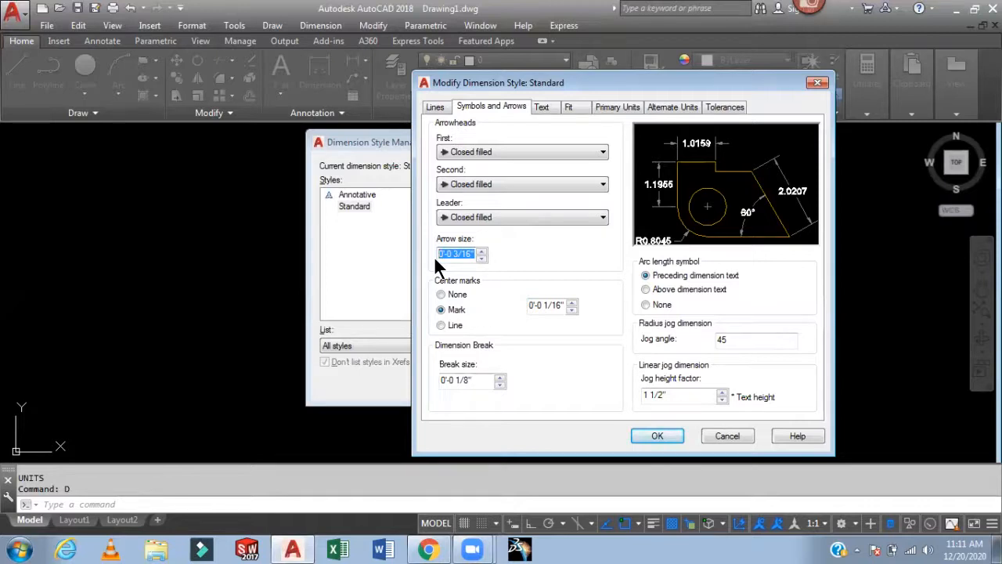
pyautogui.write('7')
# - Set the dimension text height to 7 and the text alignment to ISO standard
pyautogui.click(538, 105)
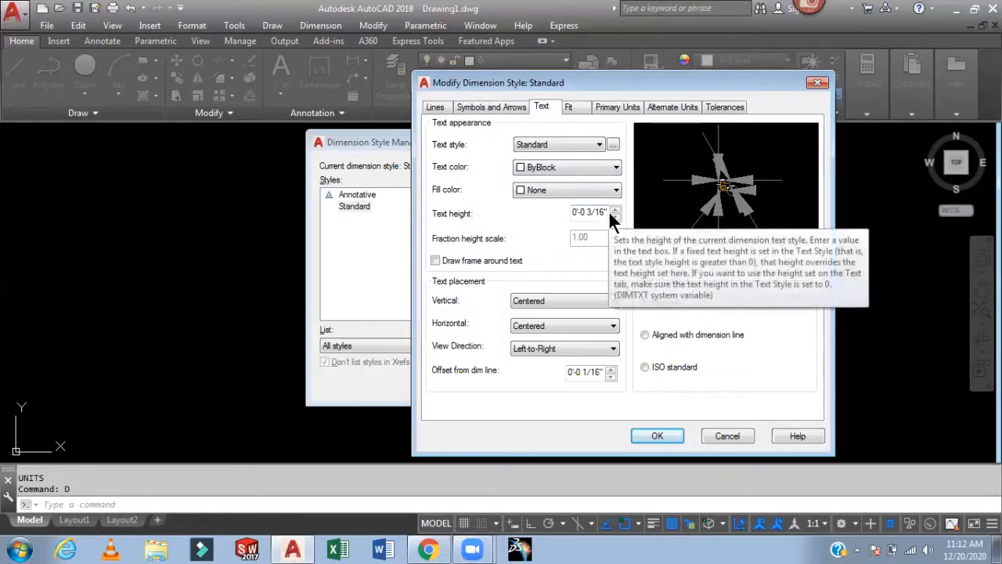
pyautogui.moveTo(606, 210); pyautogui.dragTo(543, 213)
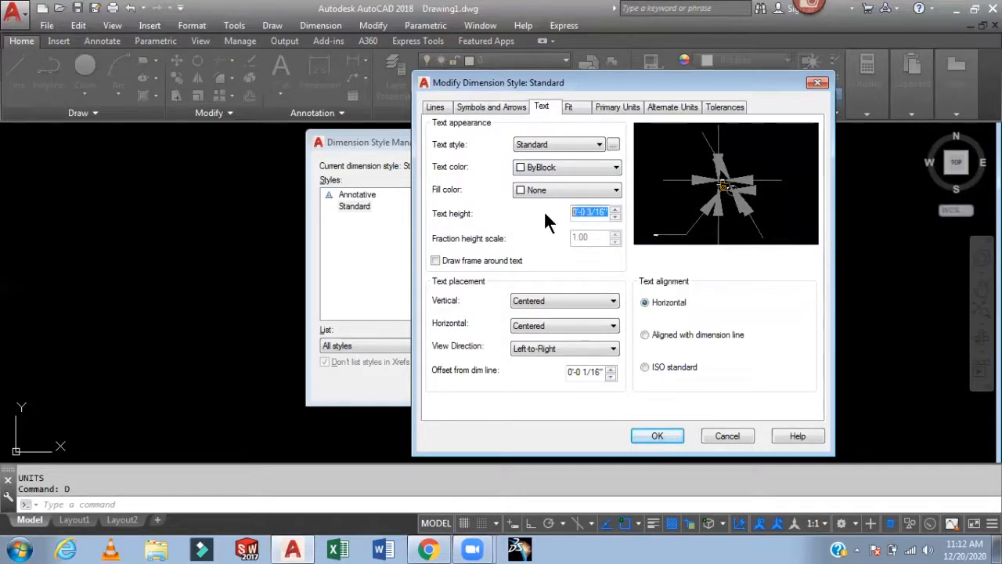
pyautogui.write('7')
pyautogui.click(644, 366)
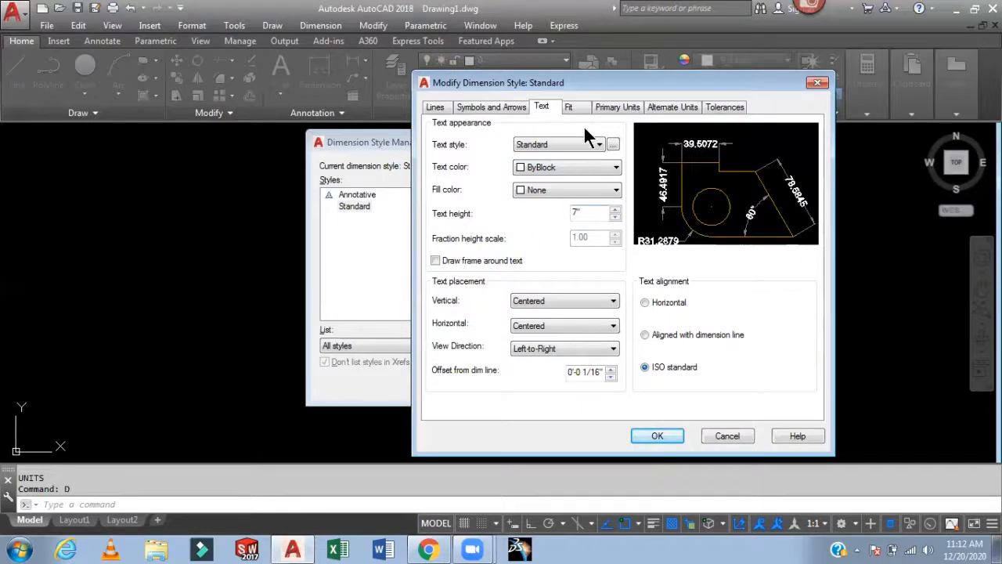
# - Set the primary units to Architectural with 0'-0 1/4" precision and make the Standard style current
pyautogui.click(616, 107)
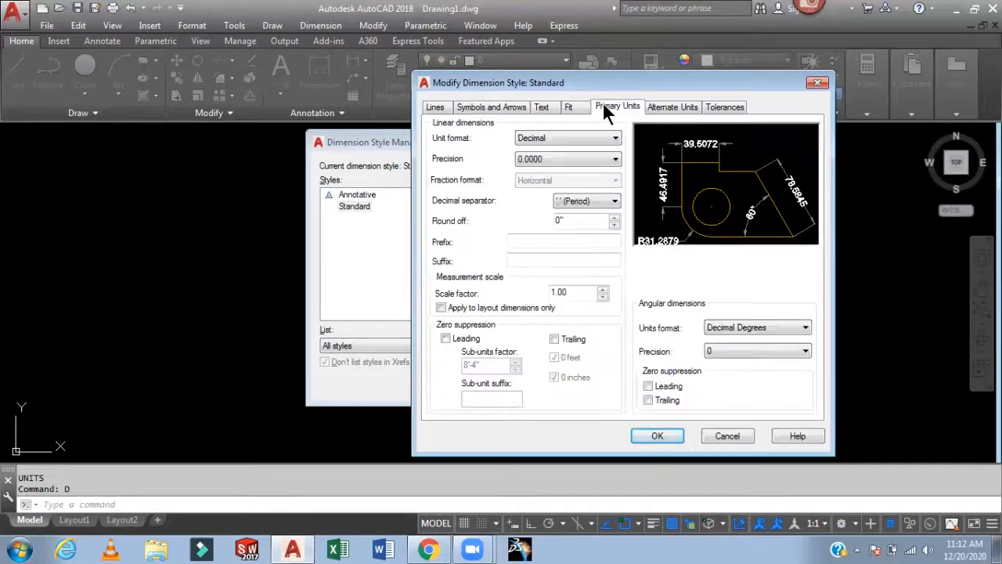
pyautogui.click(571, 134)
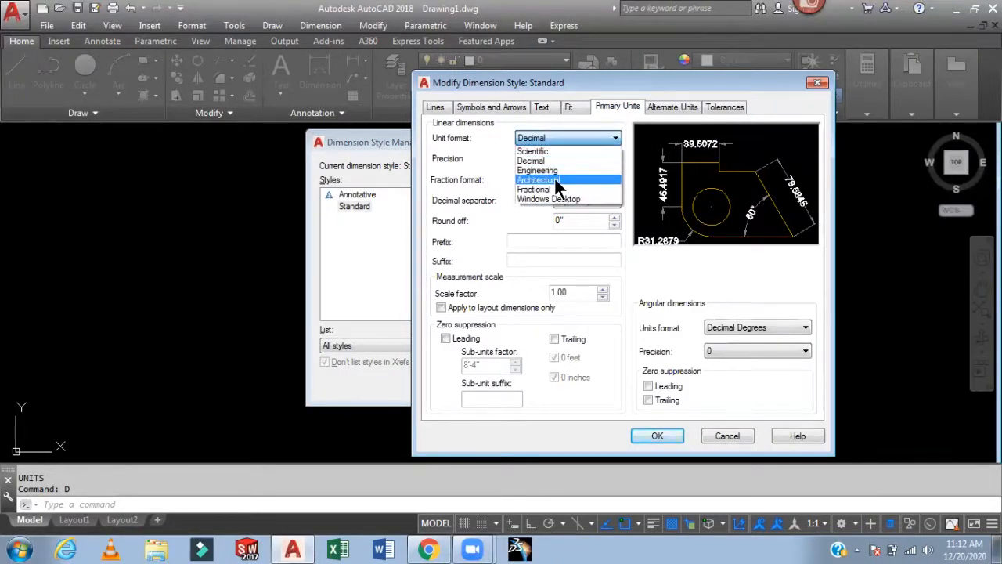
pyautogui.click(598, 179)
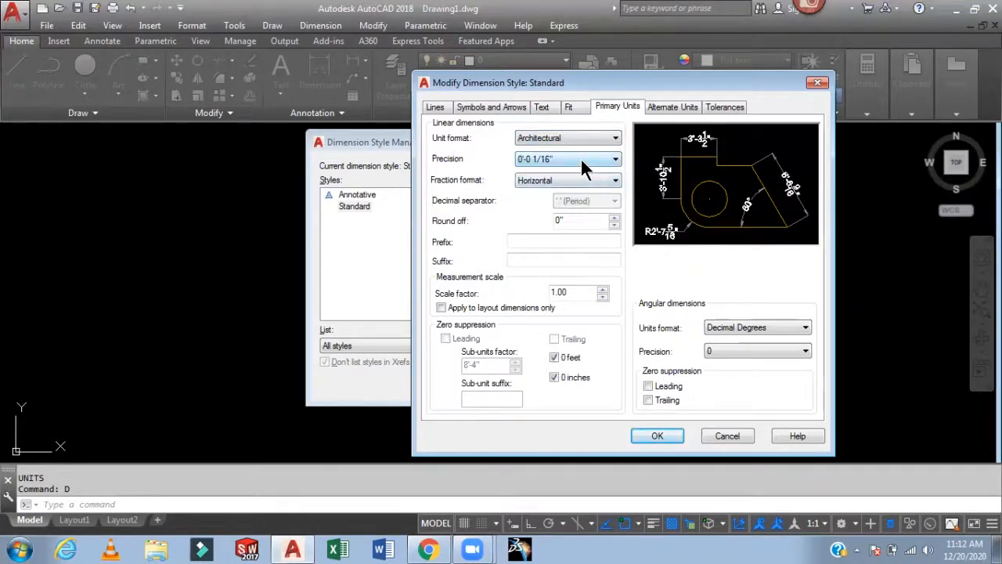
pyautogui.click(580, 158)
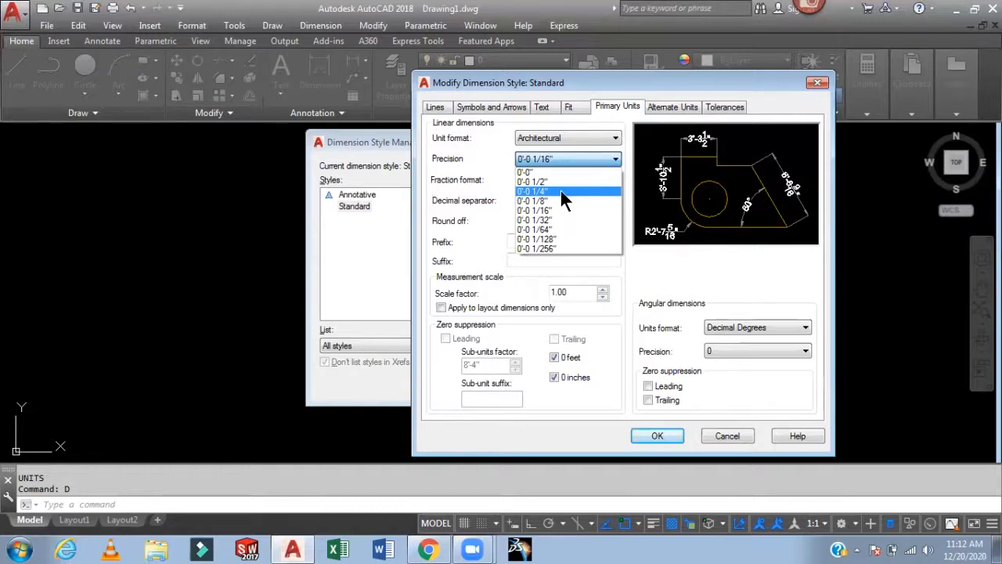
pyautogui.click(561, 191)
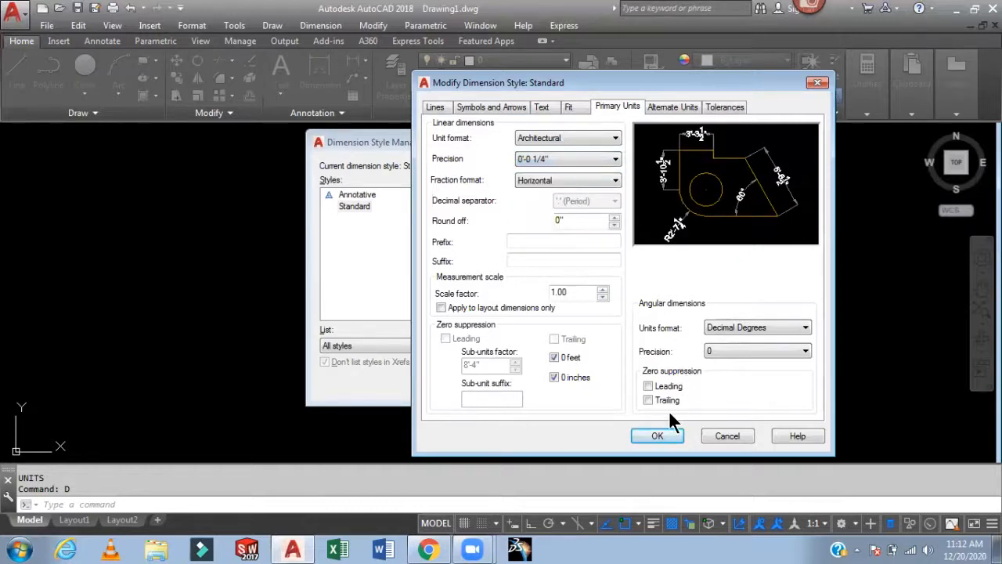
pyautogui.click(656, 436)
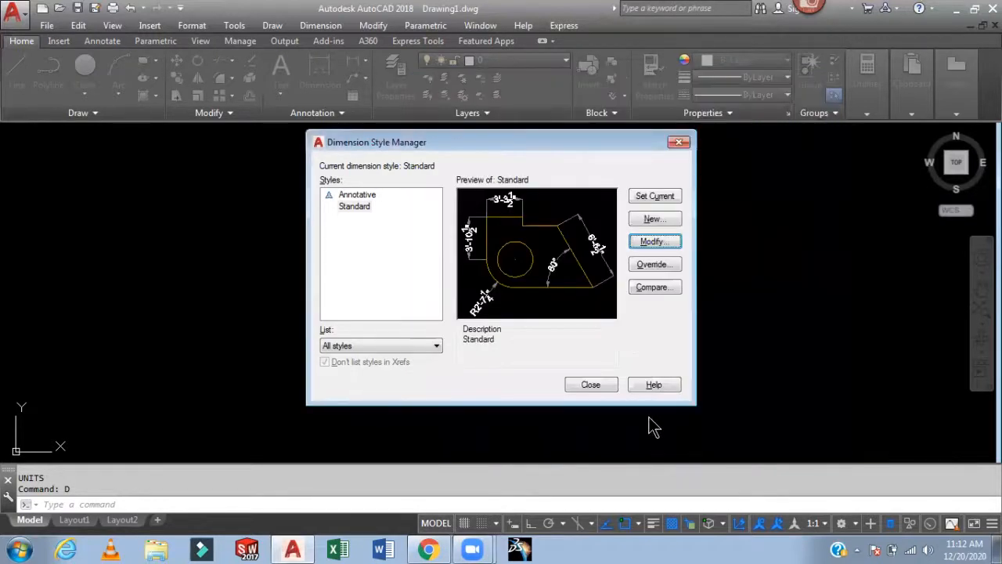
pyautogui.click(655, 198)
pyautogui.click(592, 386)
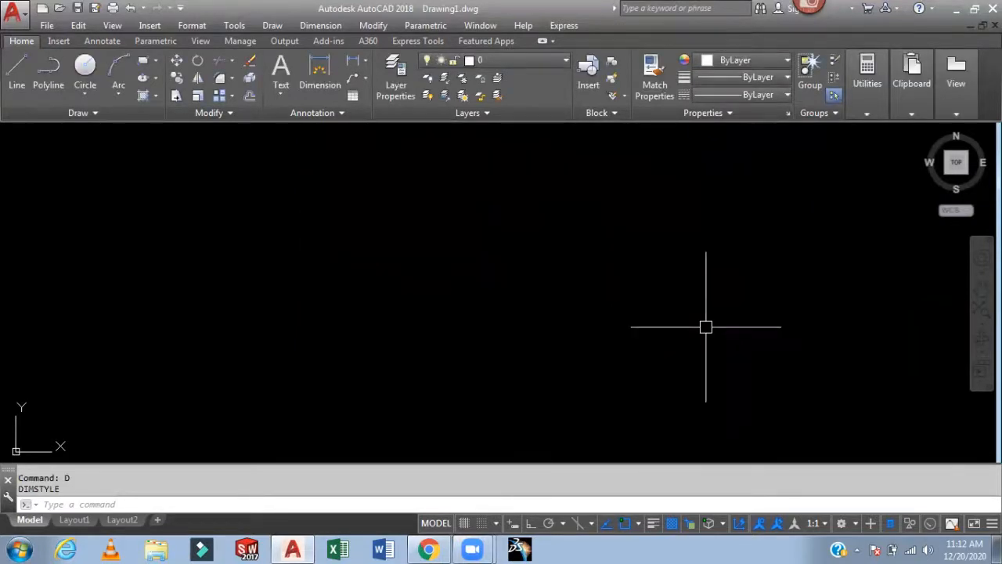
# - Draw a horizontal line 10'-6.5" long with Ortho turned on
pyautogui.write('l')
pyautogui.press('Return')
pyautogui.click(207, 303)
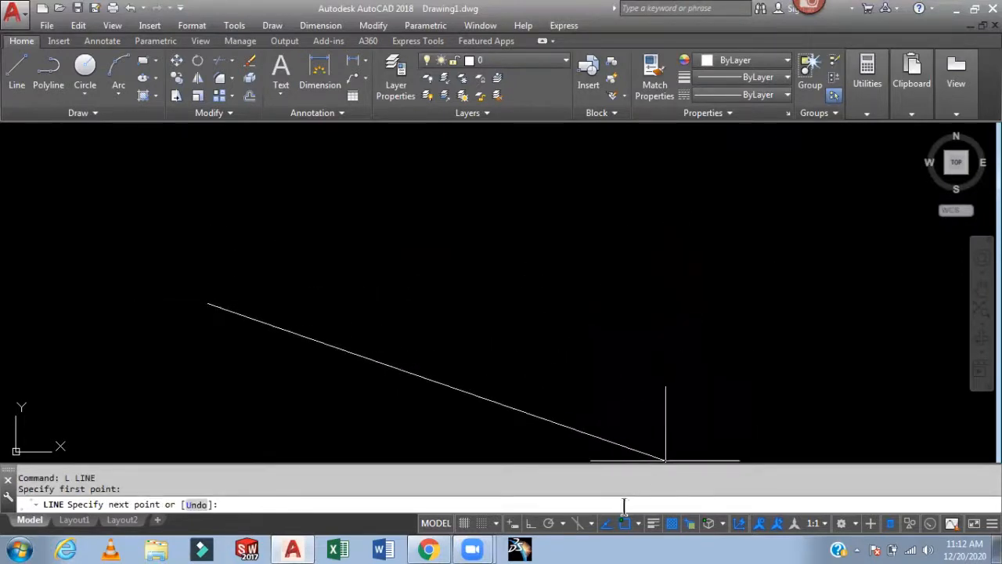
pyautogui.press('F8')
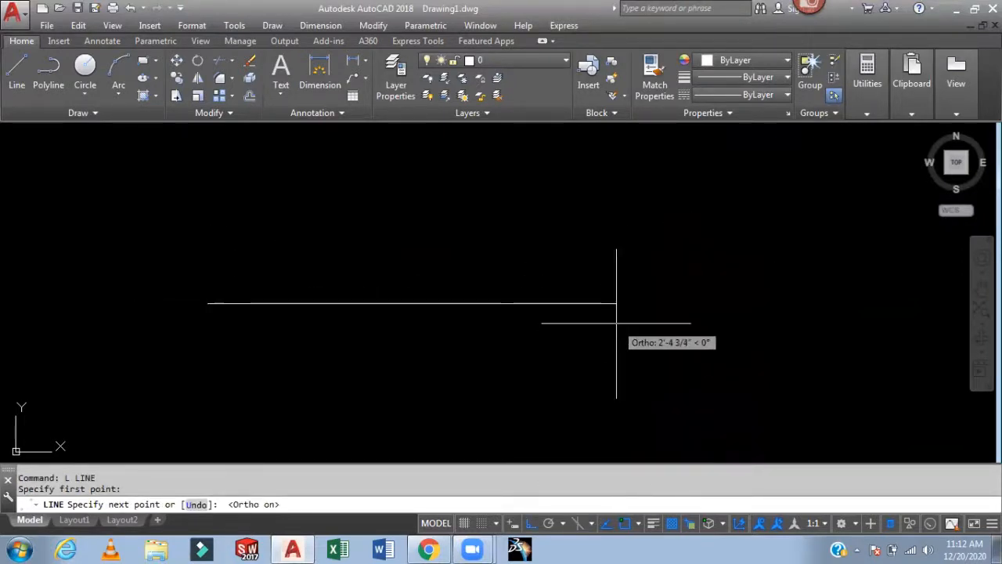
pyautogui.write("10'6")
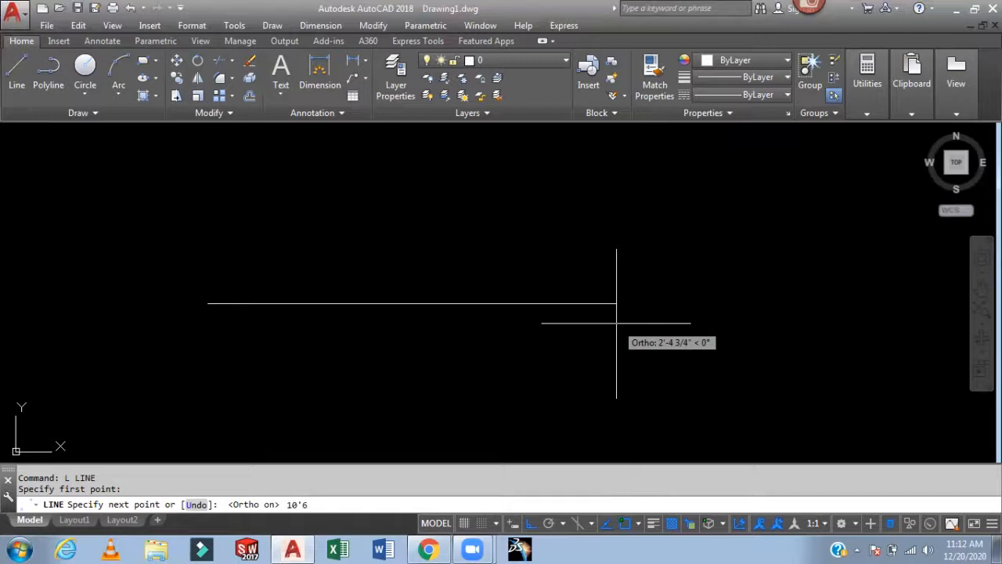
pyautogui.write('.5')
pyautogui.press('Return')
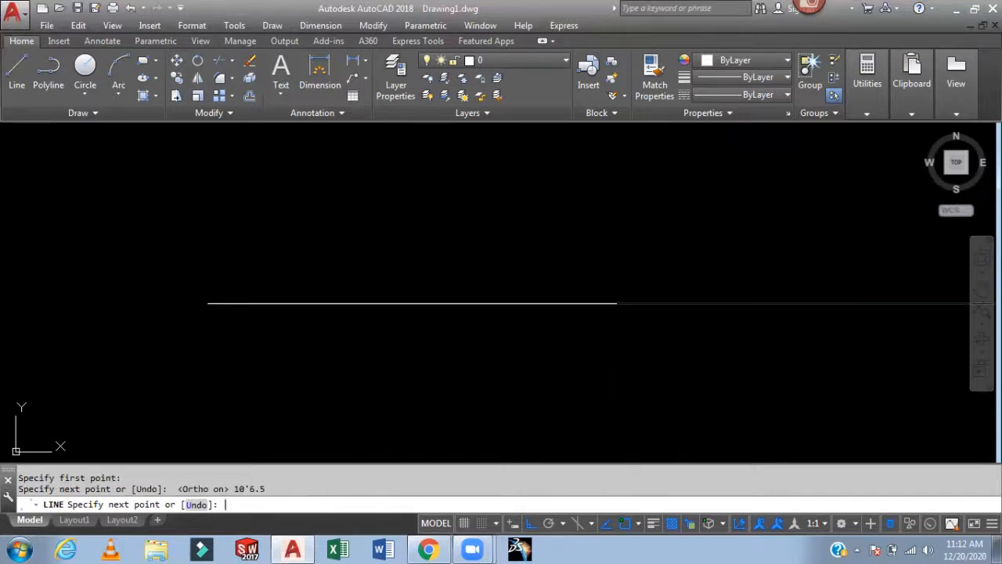
pyautogui.press('Escape')
# - Zoom to all and add a linear dimension across the full length of the line, placed above it
pyautogui.scroll(-2, 566, 331)
pyautogui.write('z')
pyautogui.press('Return')
pyautogui.write('a')
pyautogui.press('Return')
pyautogui.scroll(-4, 556, 308)
pyautogui.moveTo(566, 253)
pyautogui.mouseDown(button='middle')
pyautogui.moveTo(530, 331)
pyautogui.moveTo(478, 338)
pyautogui.mouseUp(button='middle')
pyautogui.scroll(2, 506, 329)
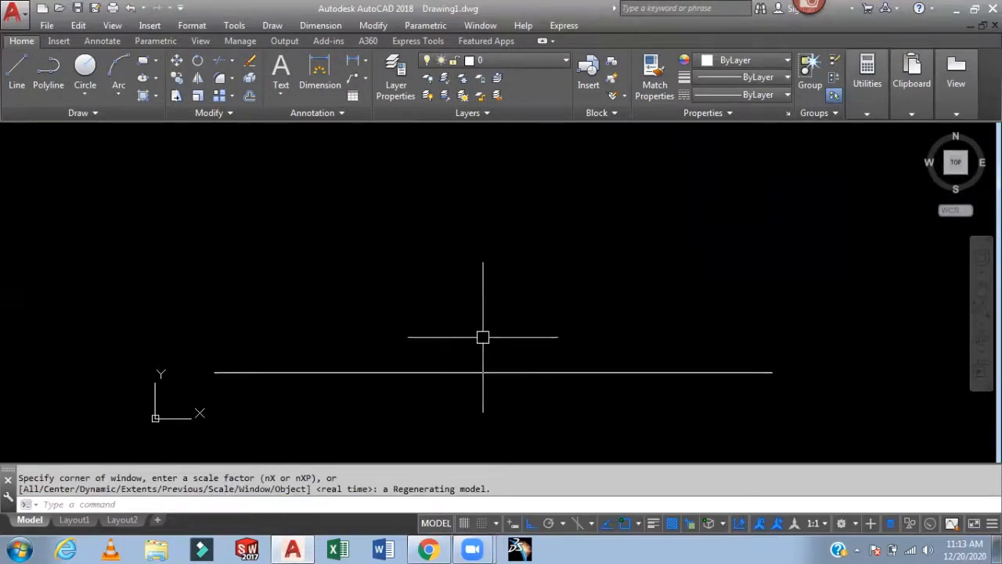
pyautogui.write('dli')
pyautogui.press('Return')
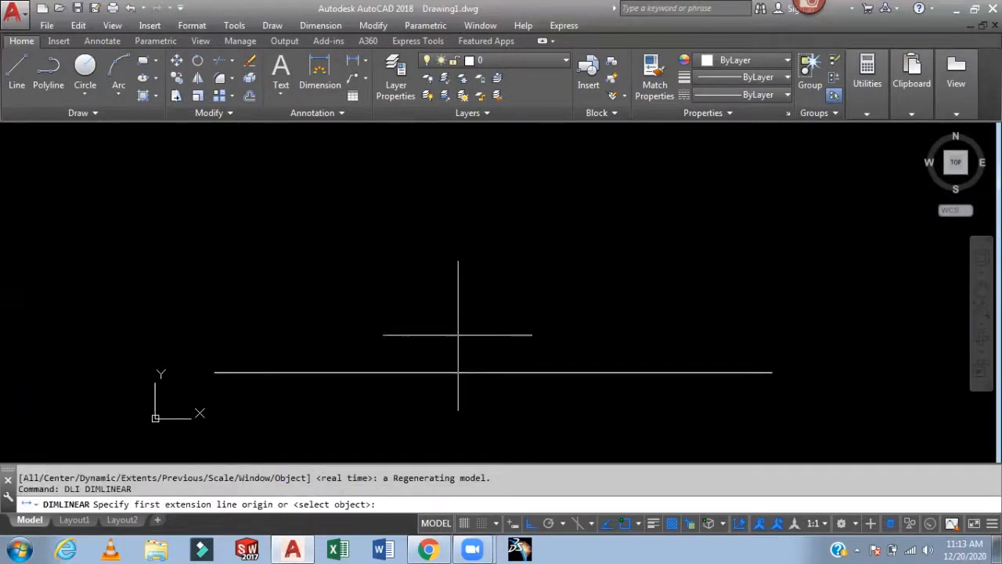
pyautogui.click(214, 371)
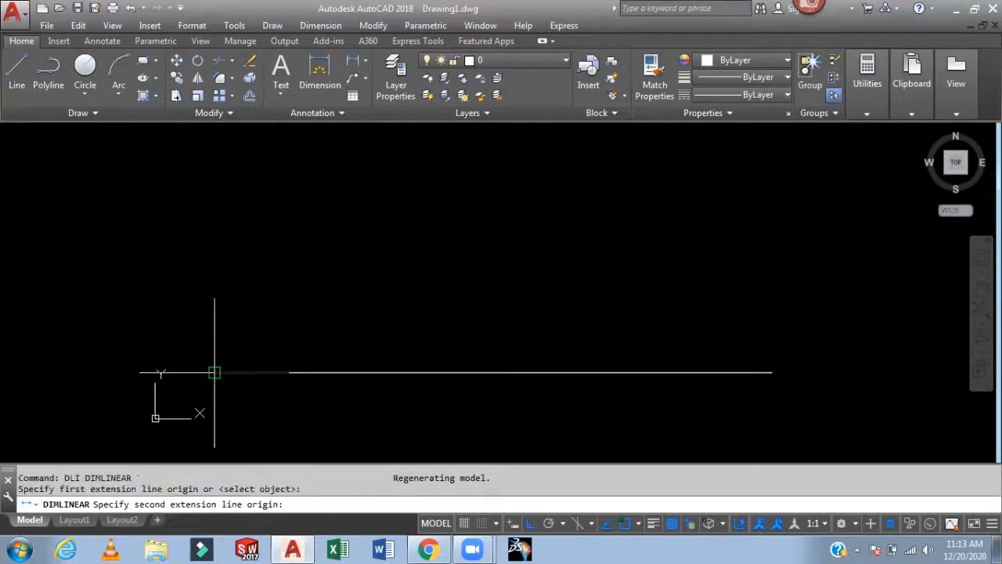
pyautogui.click(772, 372)
pyautogui.click(759, 306)
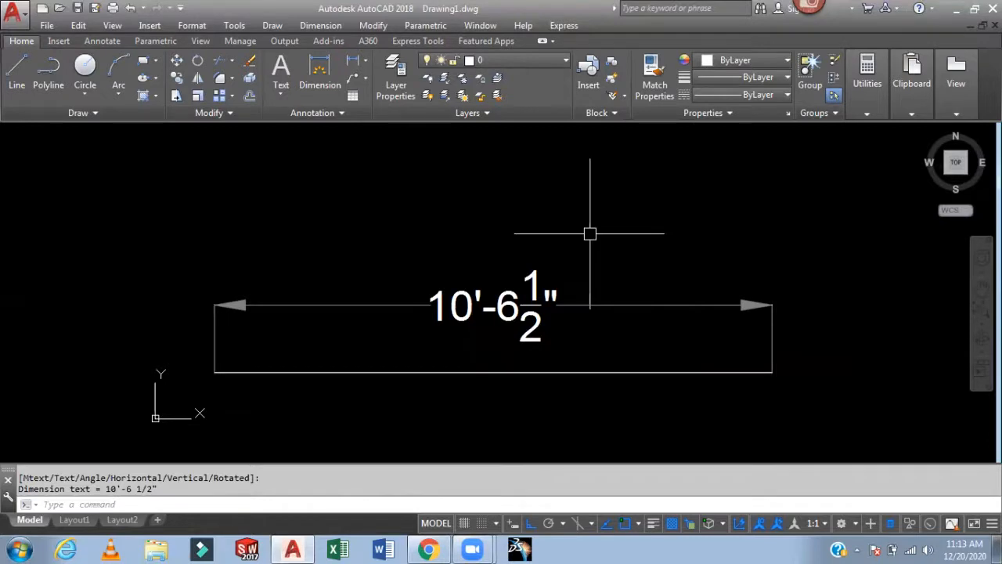
# - Select the line and its dimension with a window and erase them
pyautogui.click(617, 222)
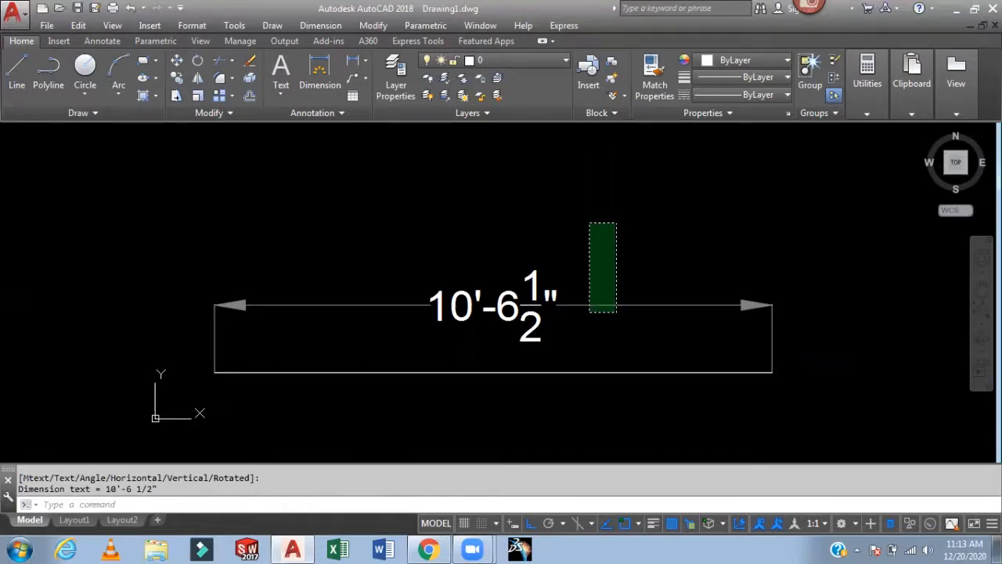
pyautogui.click(355, 413)
pyautogui.press('Delete')
pyautogui.scroll(2, 313, 321)
pyautogui.moveTo(301, 301)
pyautogui.mouseDown(button='middle')
pyautogui.moveTo(426, 271)
pyautogui.moveTo(497, 235)
pyautogui.moveTo(430, 290)
pyautogui.moveTo(235, 391)
pyautogui.moveTo(164, 394)
pyautogui.mouseUp(button='middle')
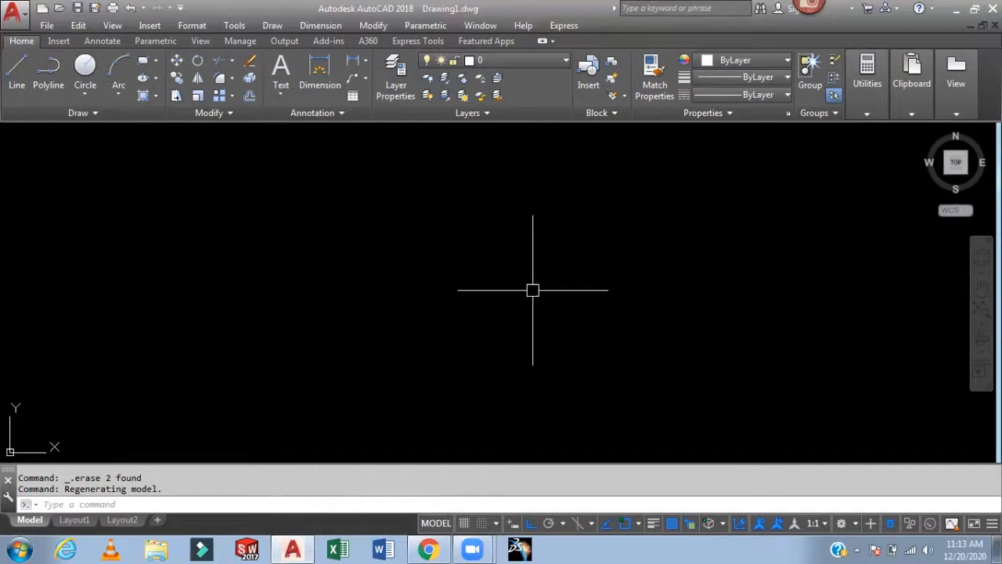
pyautogui.write('w')
pyautogui.press('BackSpace')
pyautogui.press('Escape')
pyautogui.press('Escape')
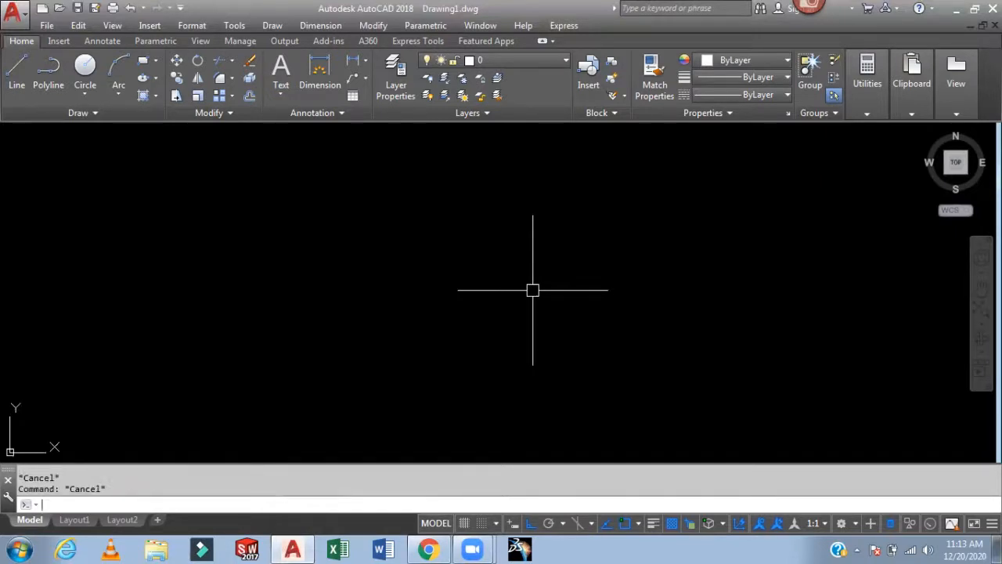
pyautogui.click(563, 65)
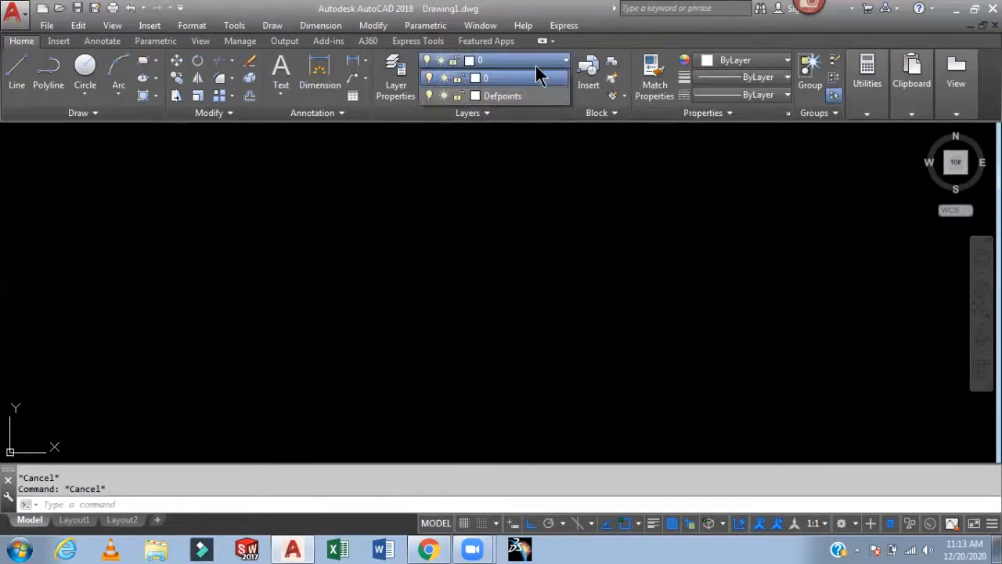
pyautogui.click(586, 232)
pyautogui.press('Escape')
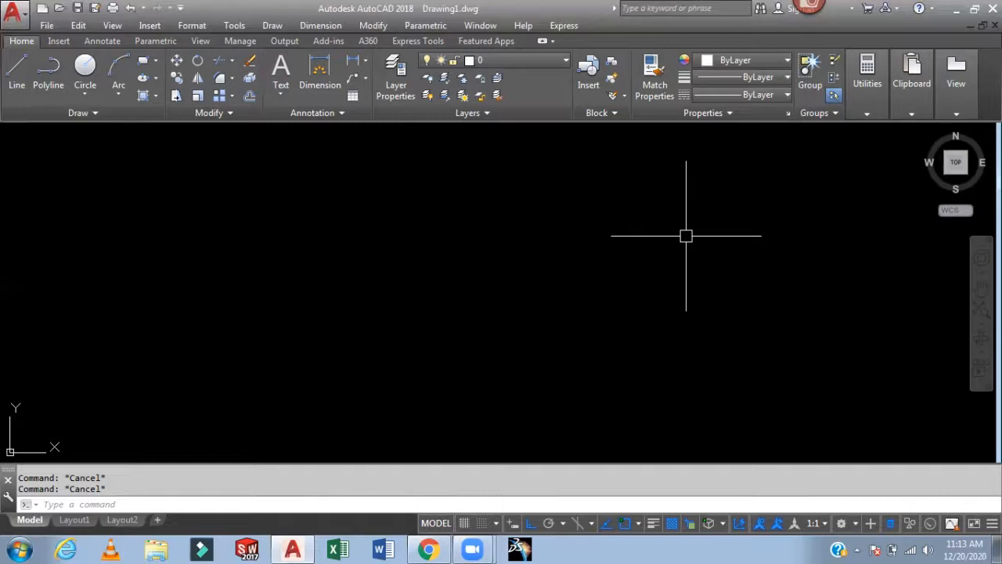
# - Open the Layer Properties Manager and create a new layer named Wall
pyautogui.write('LA')
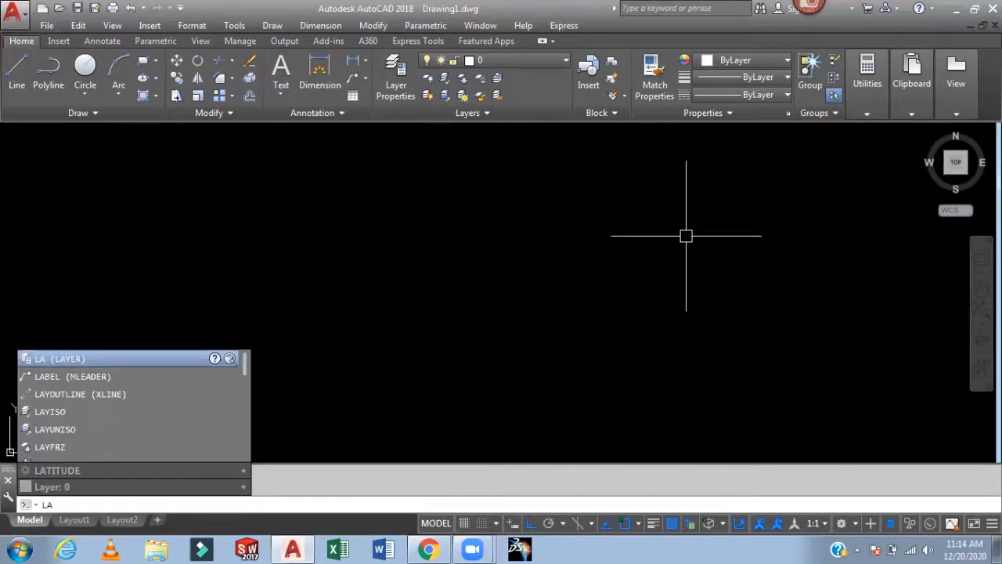
pyautogui.press('Return')
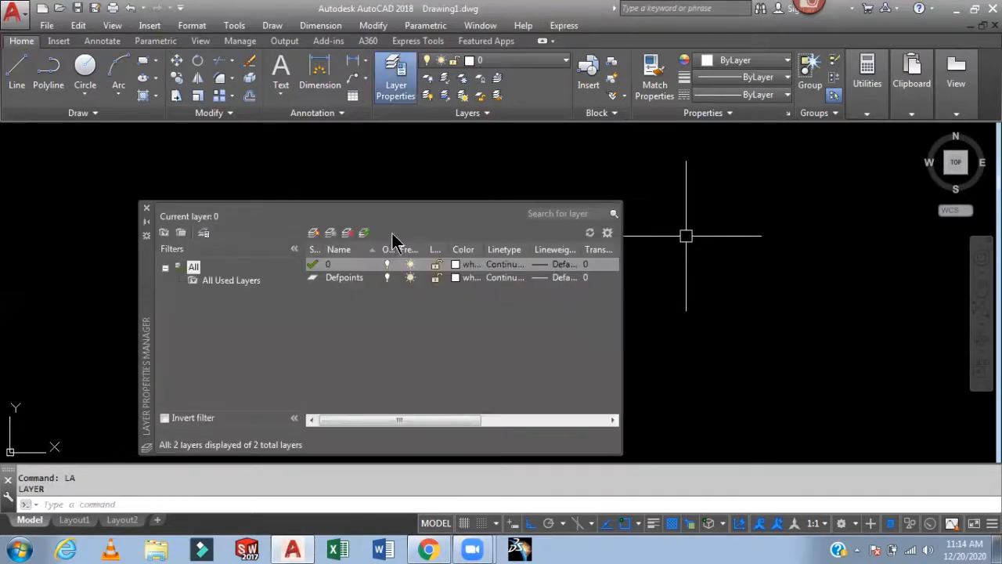
pyautogui.click(314, 233)
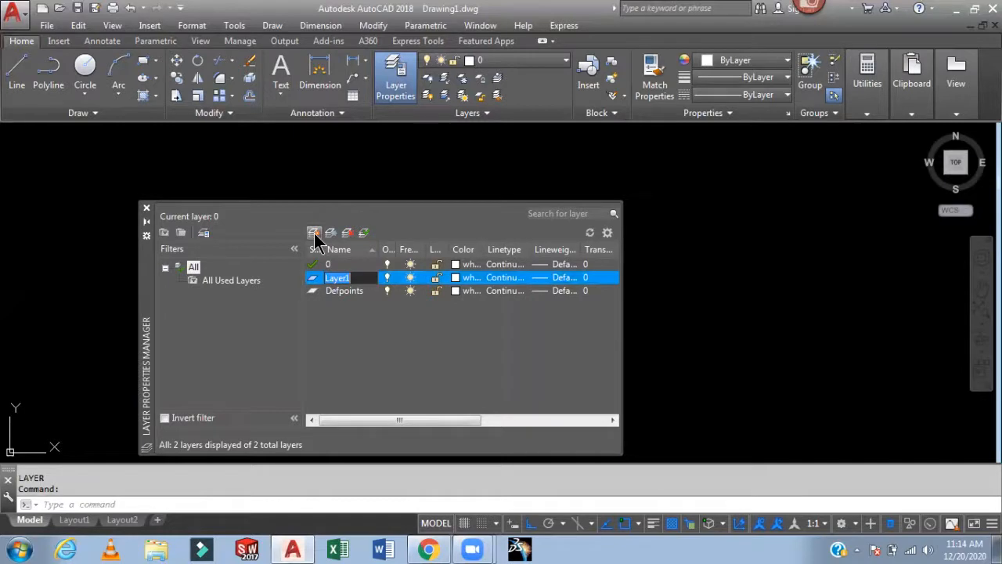
pyautogui.write('WA')
pyautogui.press('BackSpace')
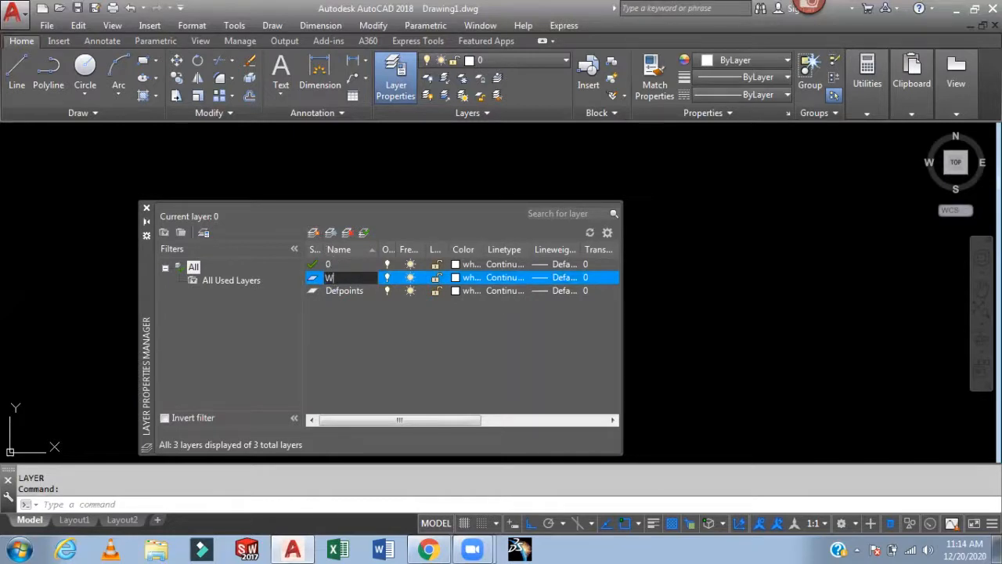
pyautogui.write('all')
pyautogui.press('Return')
# - Set the Wall layer's color to 20 and its lineweight to 0.30 mm
pyautogui.click(467, 278)
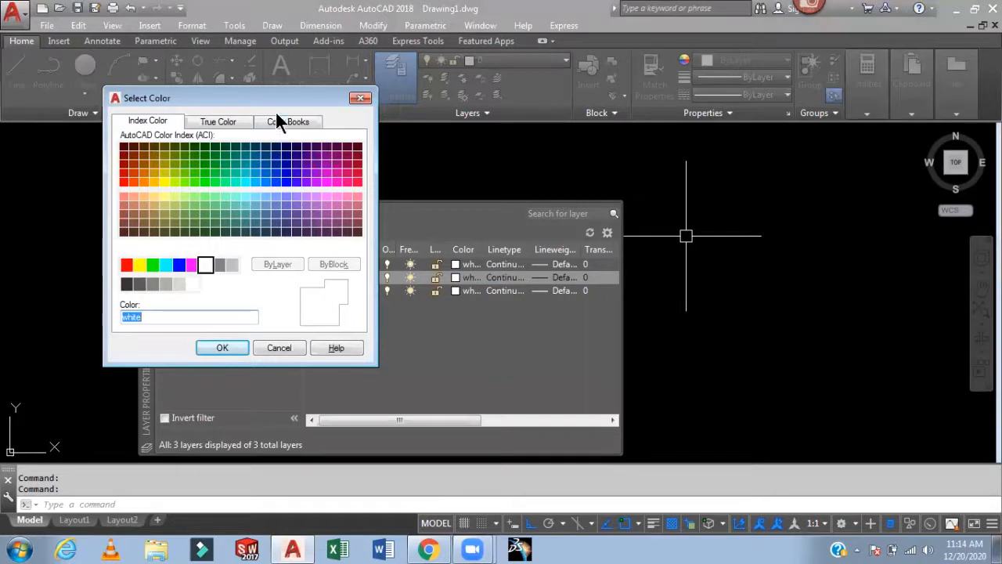
pyautogui.moveTo(281, 99); pyautogui.dragTo(737, 105)
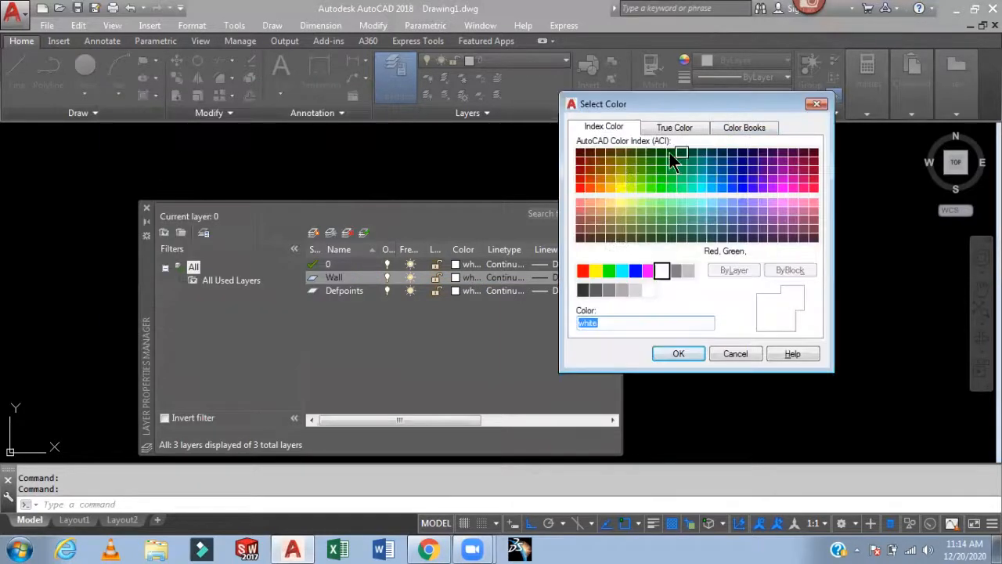
pyautogui.click(588, 187)
pyautogui.click(678, 353)
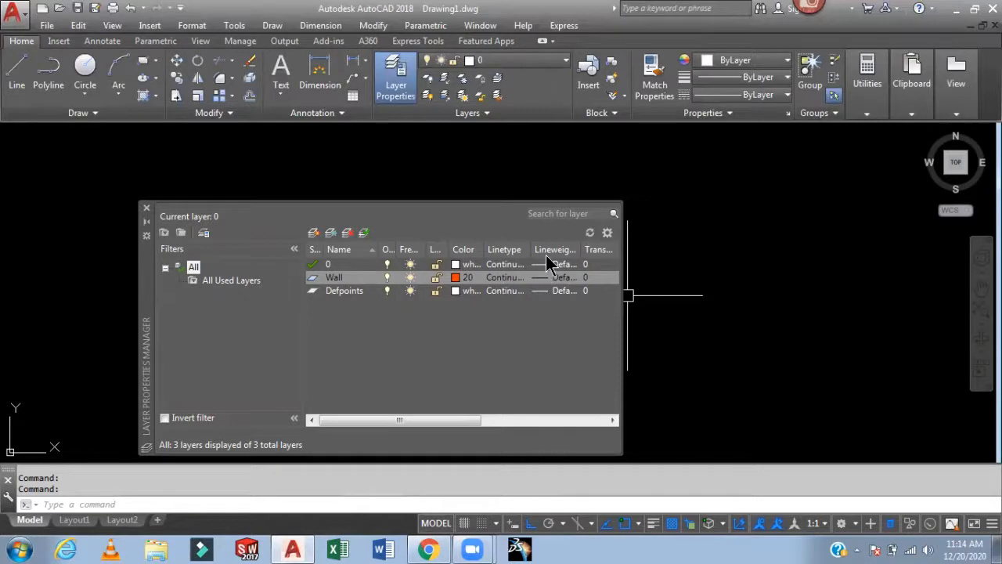
pyautogui.click(559, 278)
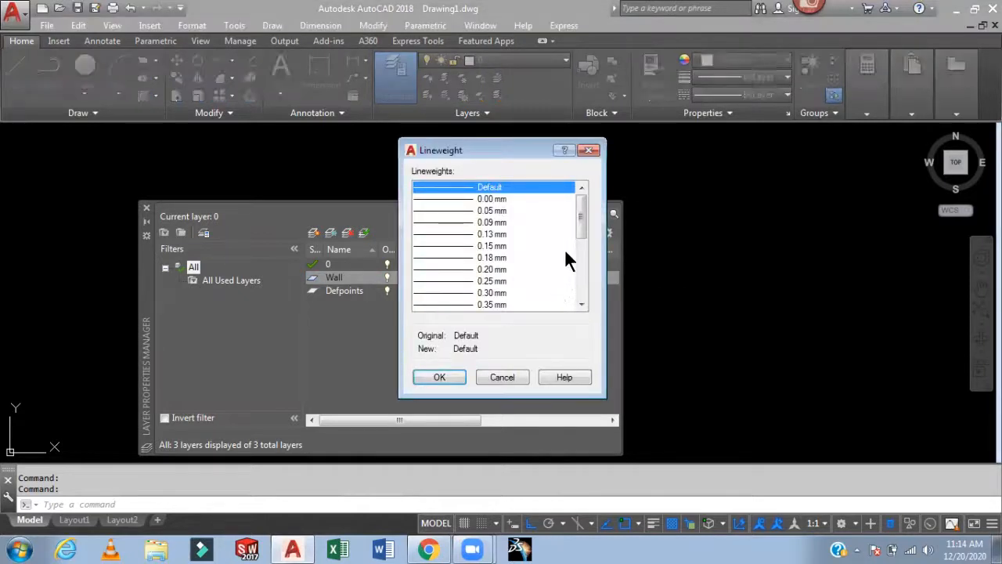
pyautogui.click(493, 292)
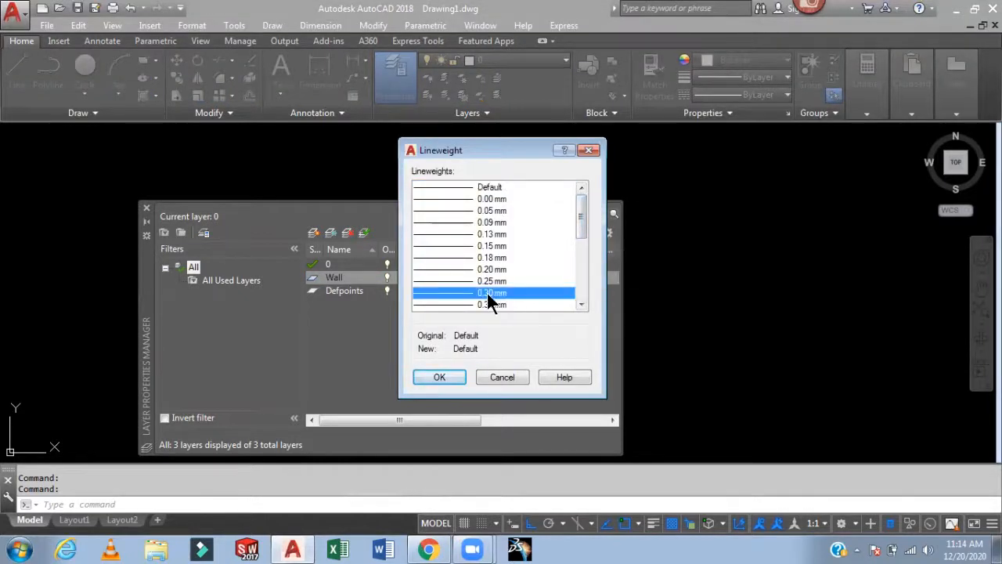
pyautogui.click(452, 377)
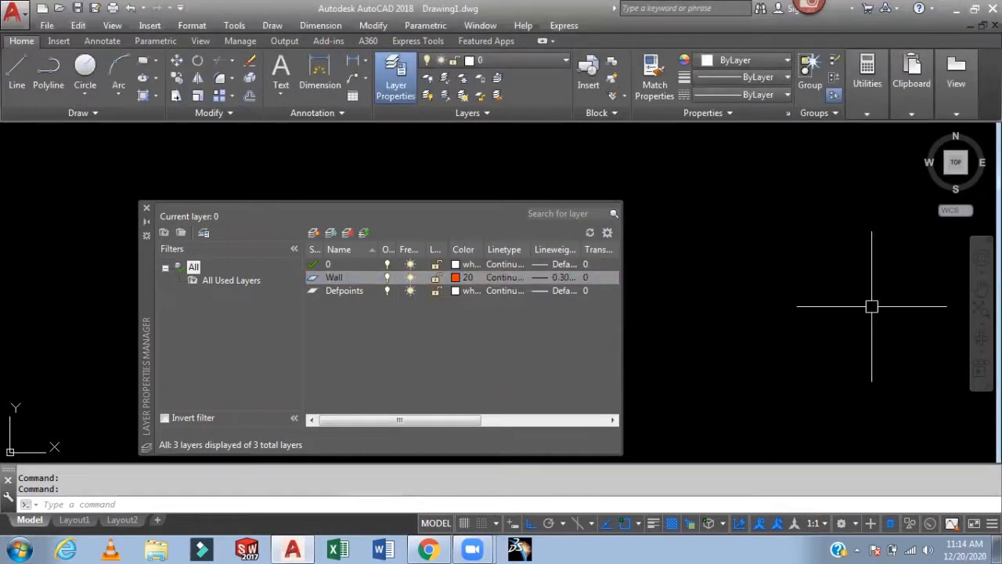
# - Create a new layer named Door and set its color to 31
pyautogui.click(312, 233)
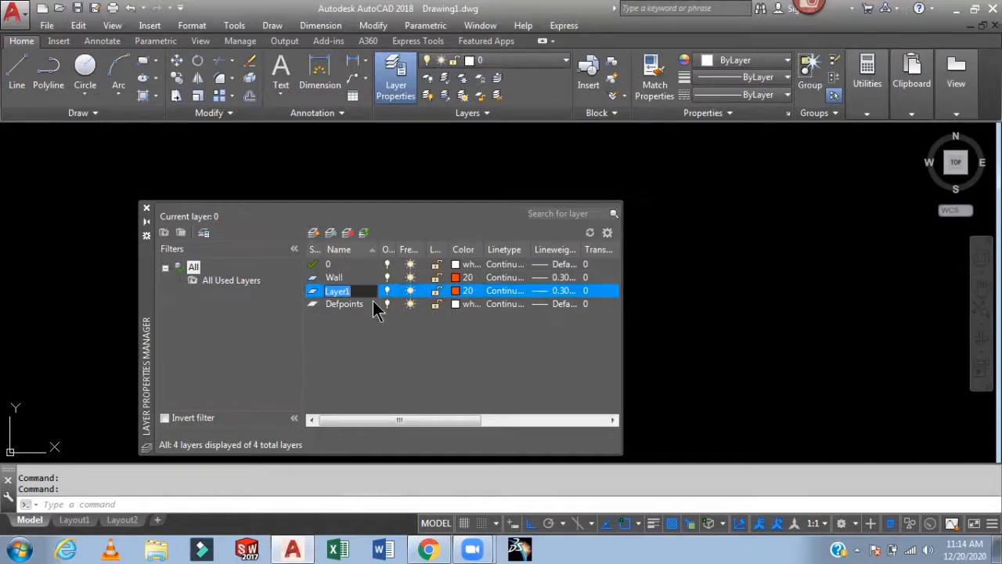
pyautogui.write('Door')
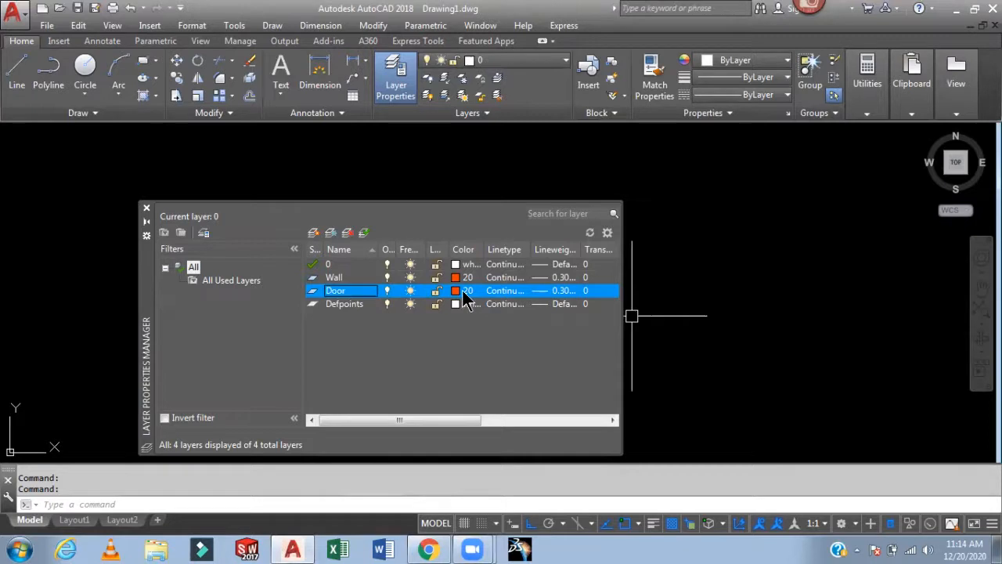
pyautogui.click(464, 293)
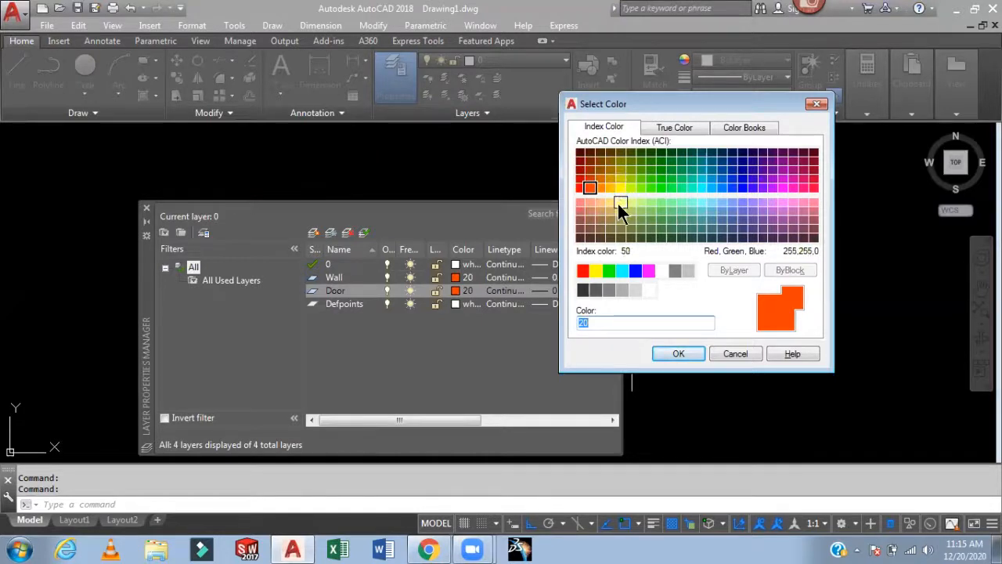
pyautogui.click(600, 200)
pyautogui.click(681, 356)
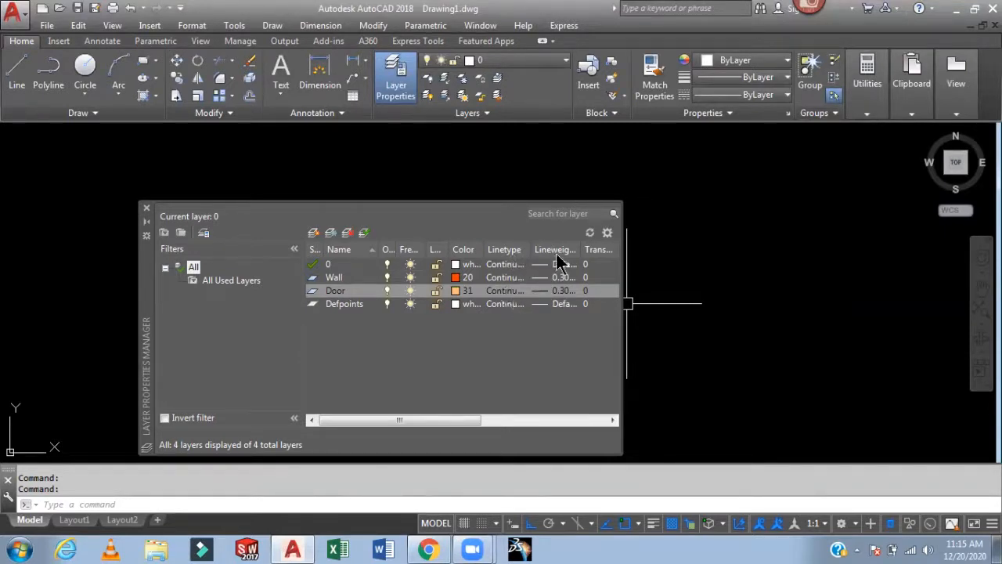
# - Set the Door layer's lineweight to Default
pyautogui.click(560, 290)
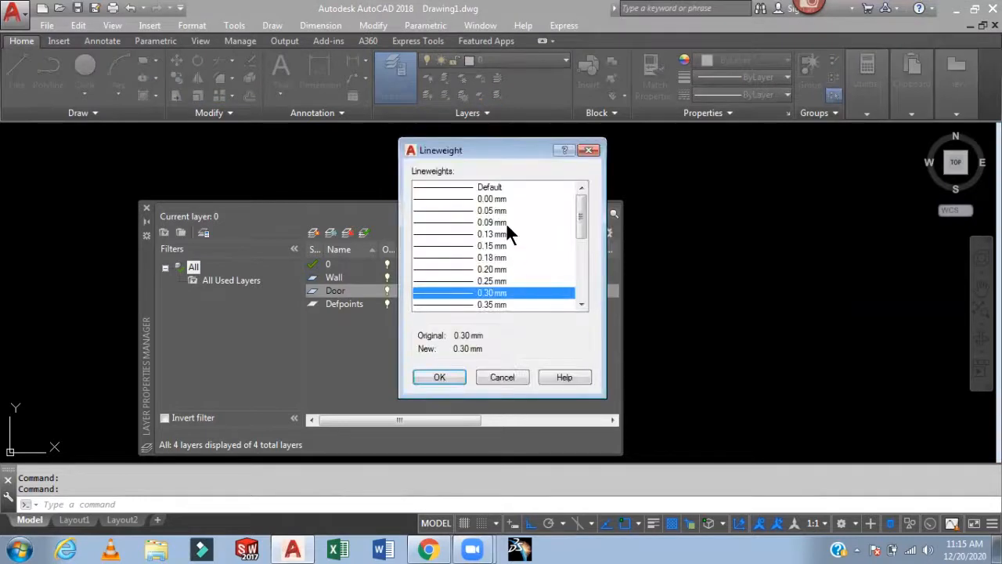
pyautogui.click(493, 188)
pyautogui.click(454, 377)
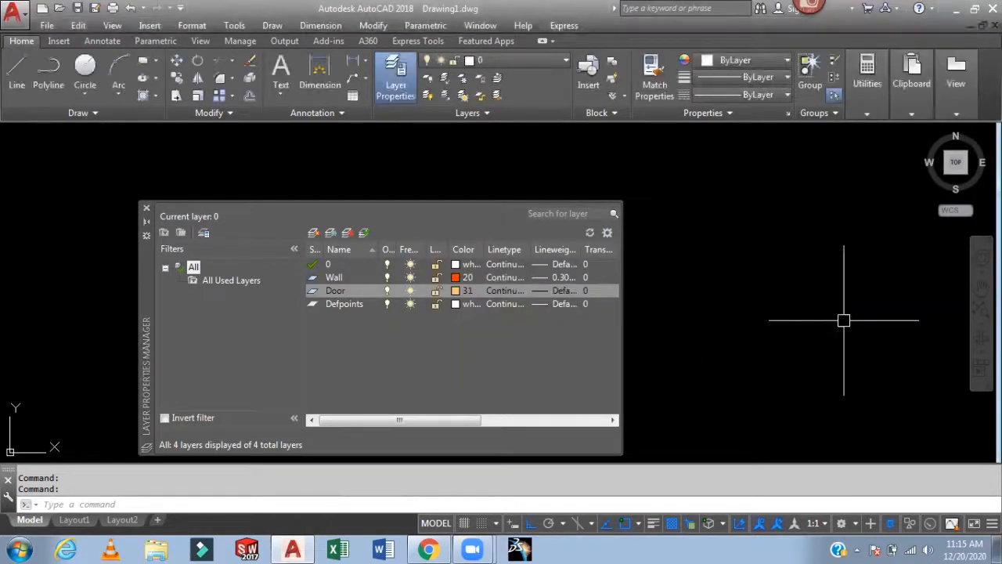
# - Create a new layer named Window and set its color to 54
pyautogui.click(313, 234)
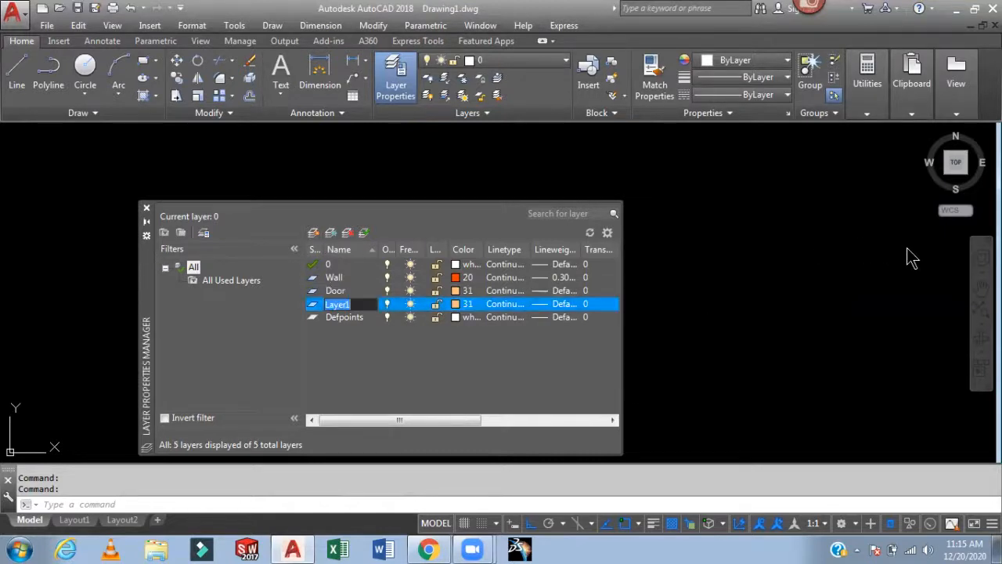
pyautogui.write('Window')
pyautogui.click(467, 305)
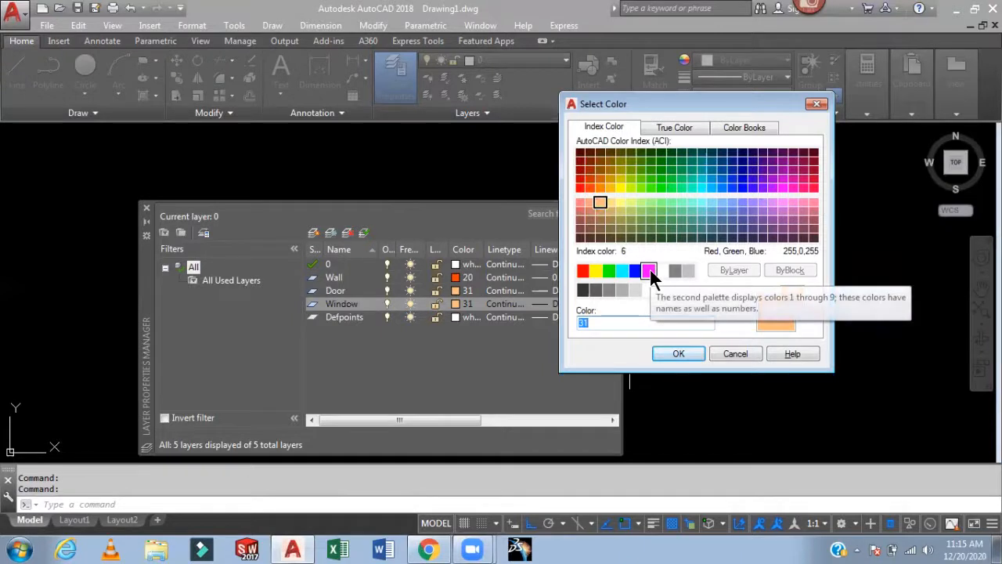
pyautogui.click(619, 167)
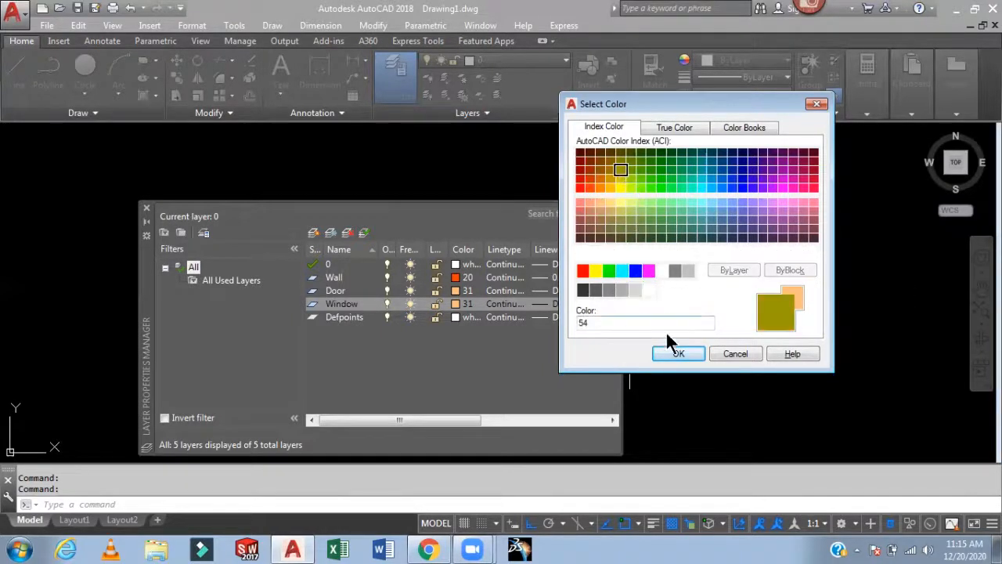
pyautogui.click(680, 354)
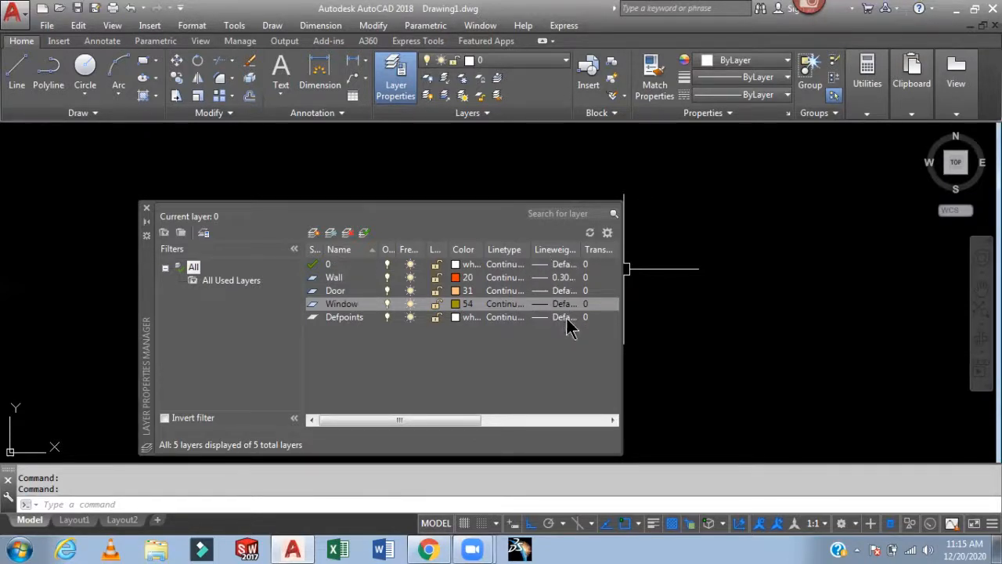
# - Create a new layer named Text and set its color to 90
pyautogui.click(313, 233)
pyautogui.write('Text')
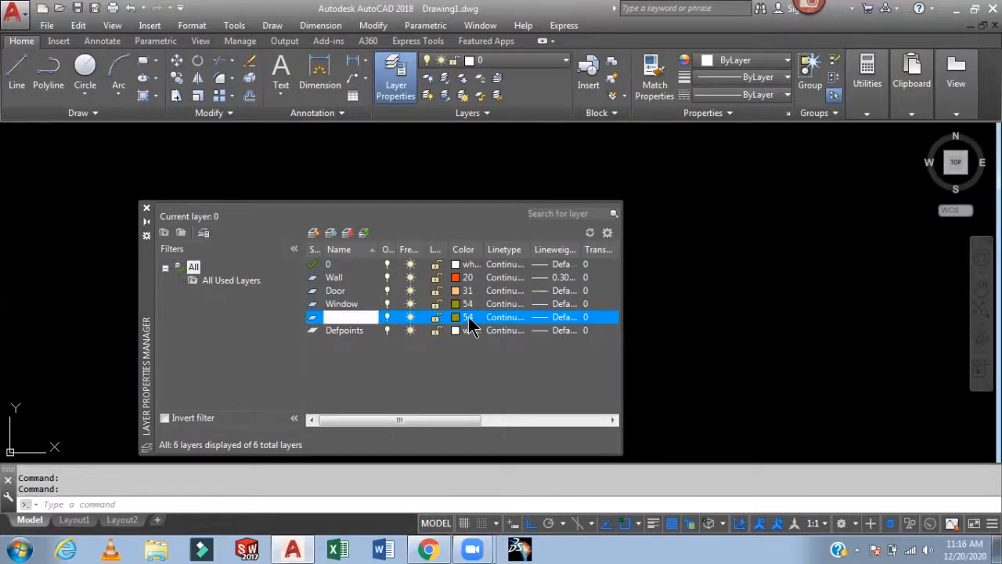
pyautogui.click(469, 320)
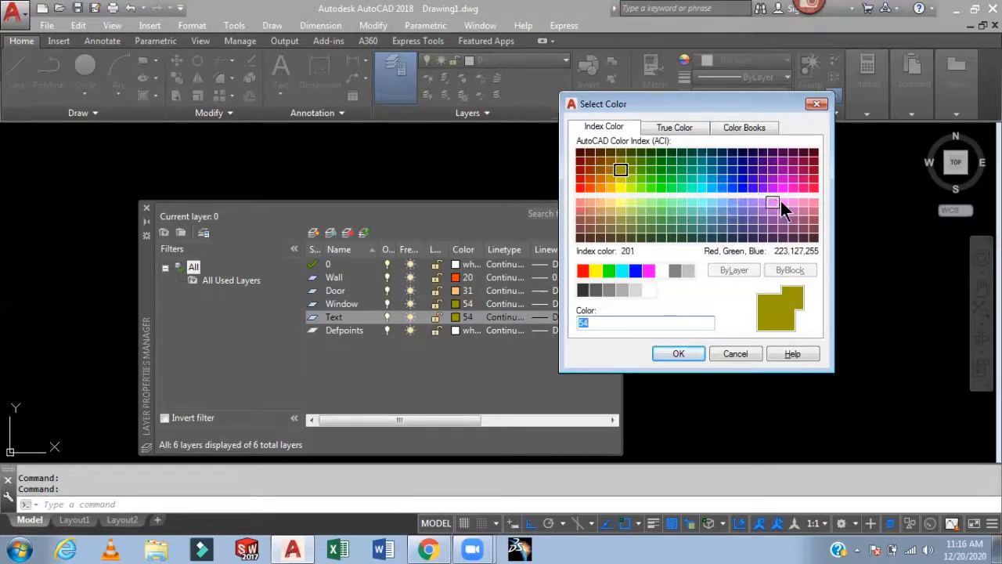
pyautogui.click(804, 188)
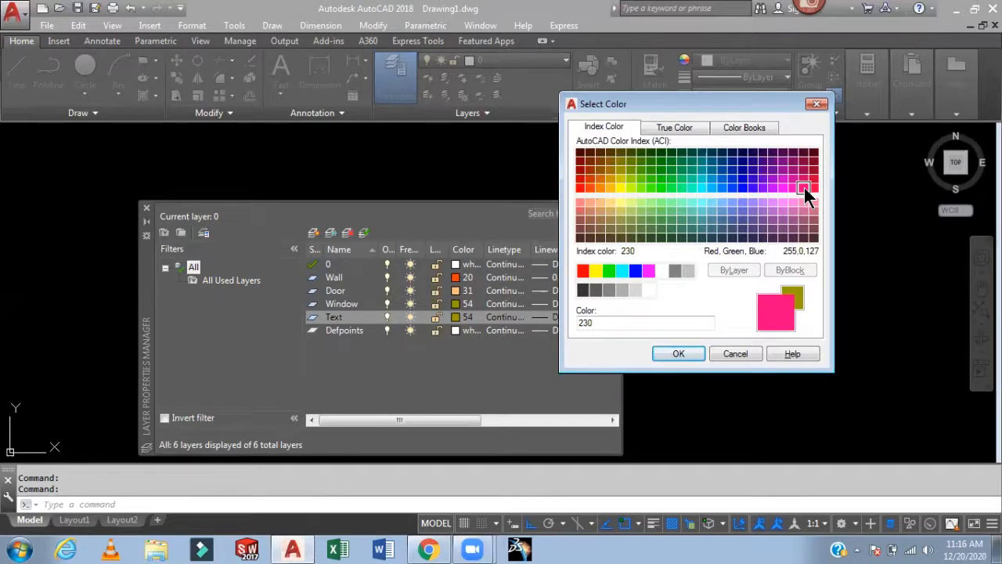
pyautogui.click(661, 186)
pyautogui.click(678, 353)
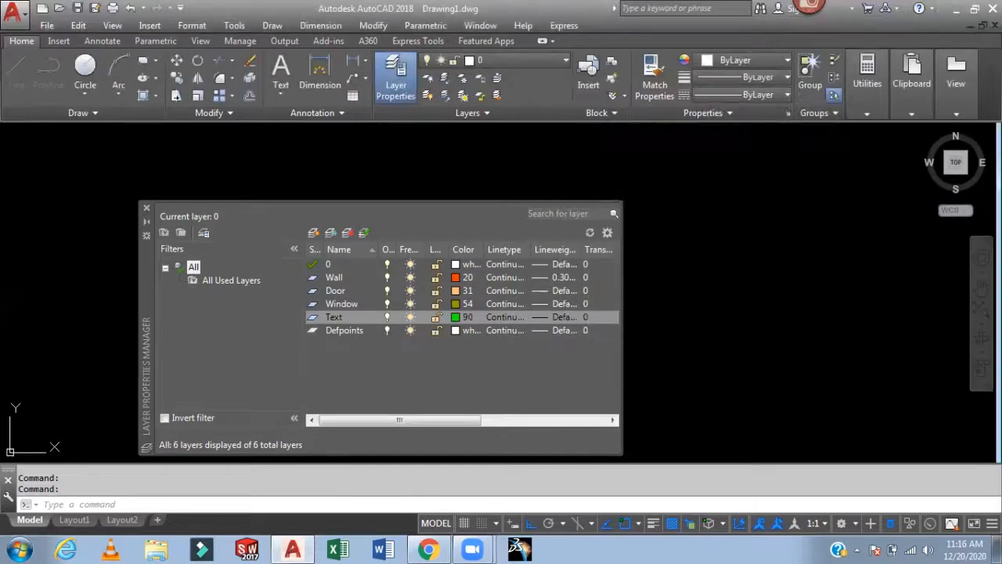
# - Create a new layer named Dim and set its color to 240
pyautogui.click(314, 233)
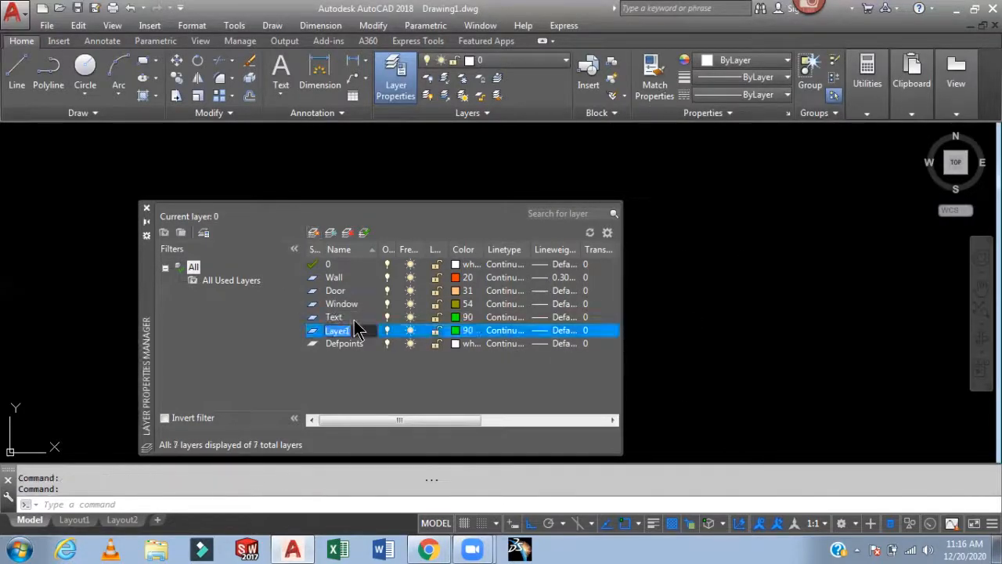
pyautogui.write('D')
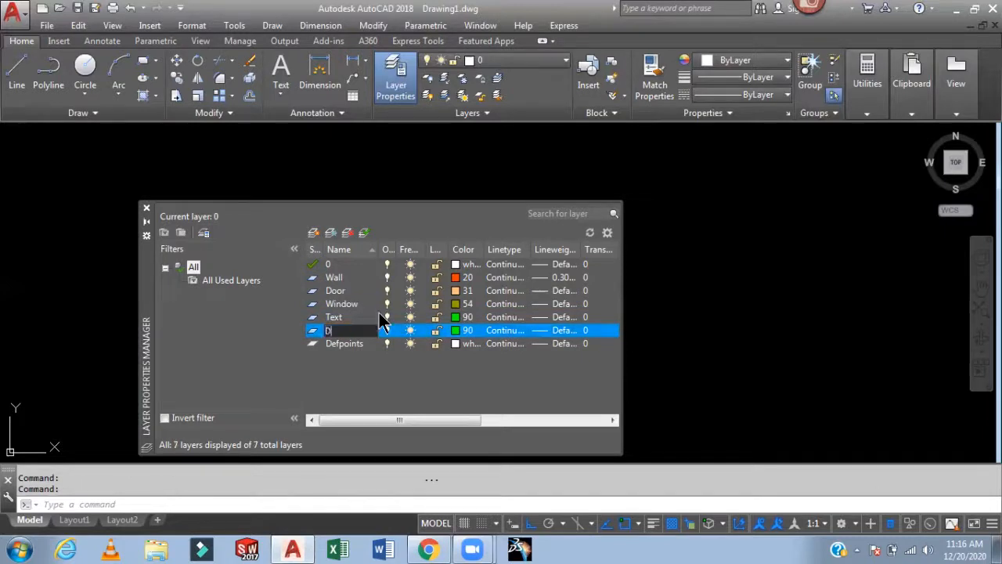
pyautogui.write('im')
pyautogui.click(463, 335)
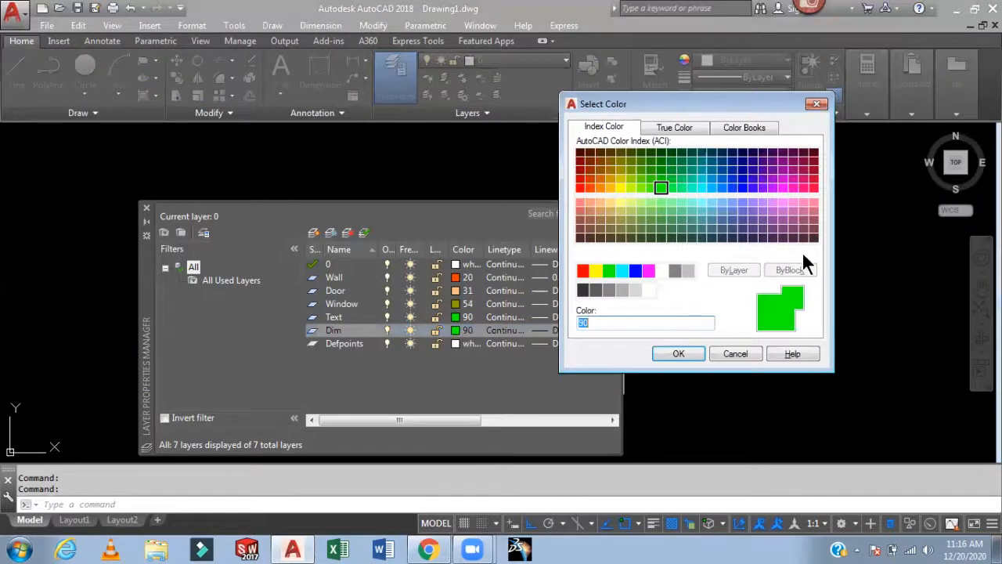
pyautogui.click(812, 189)
pyautogui.click(675, 353)
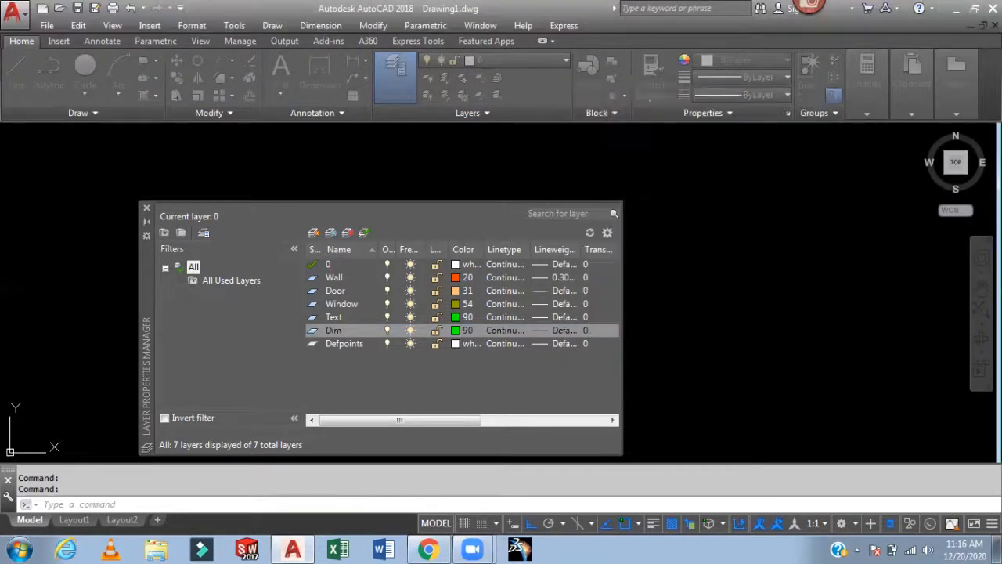
# - Create a new layer named CL and set its color to 9
pyautogui.click(314, 235)
pyautogui.write('C')
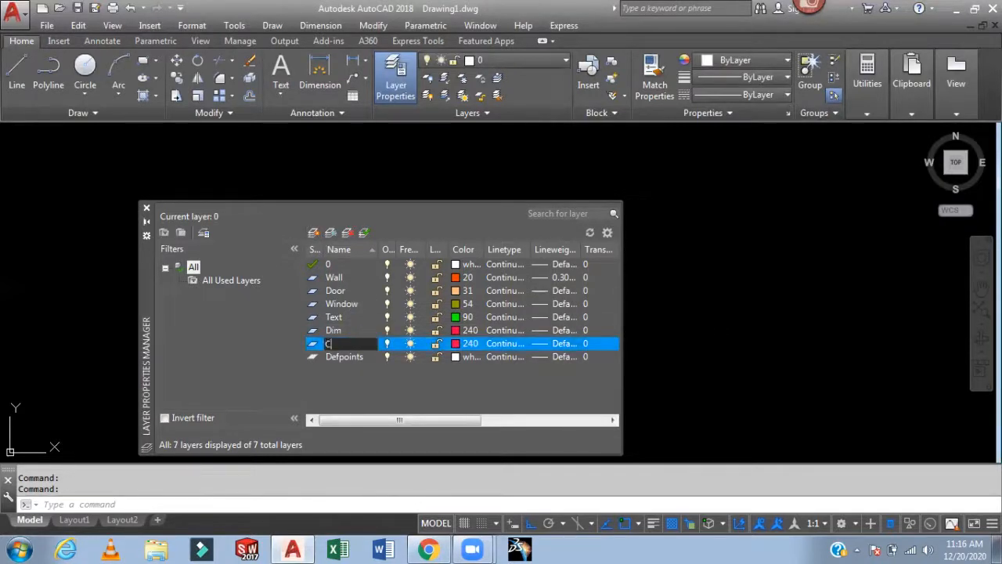
pyautogui.write('L')
pyautogui.click(470, 344)
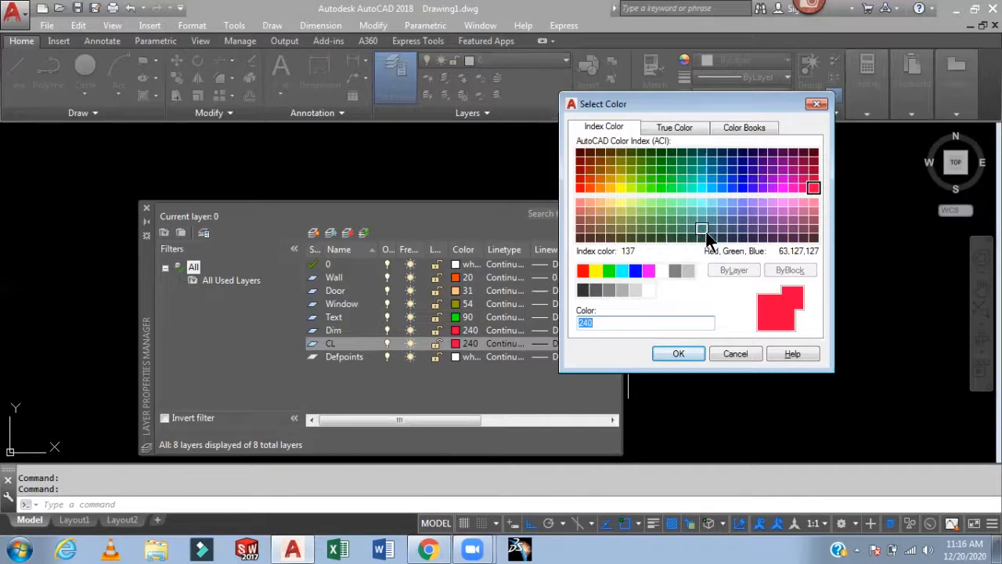
pyautogui.click(687, 270)
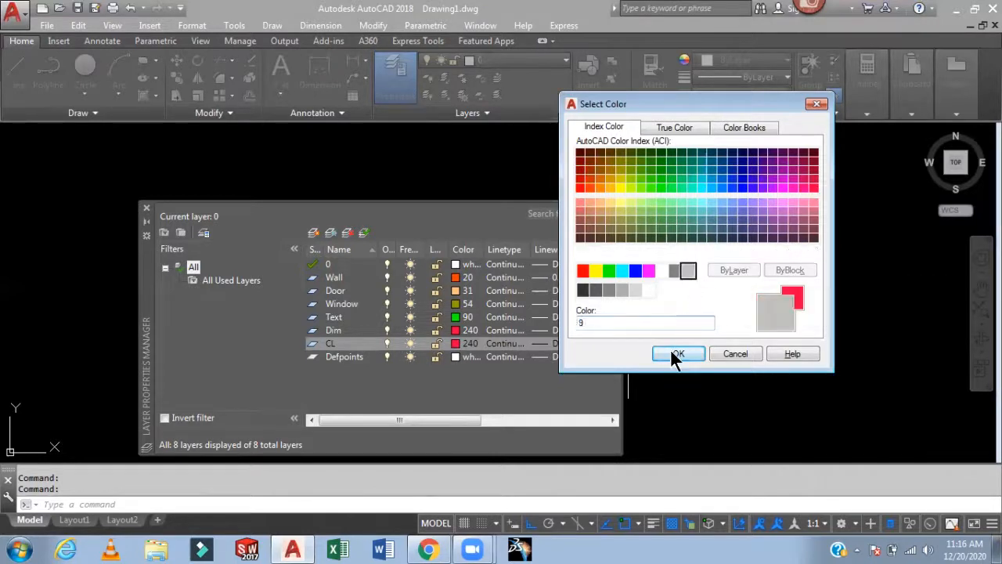
pyautogui.click(671, 352)
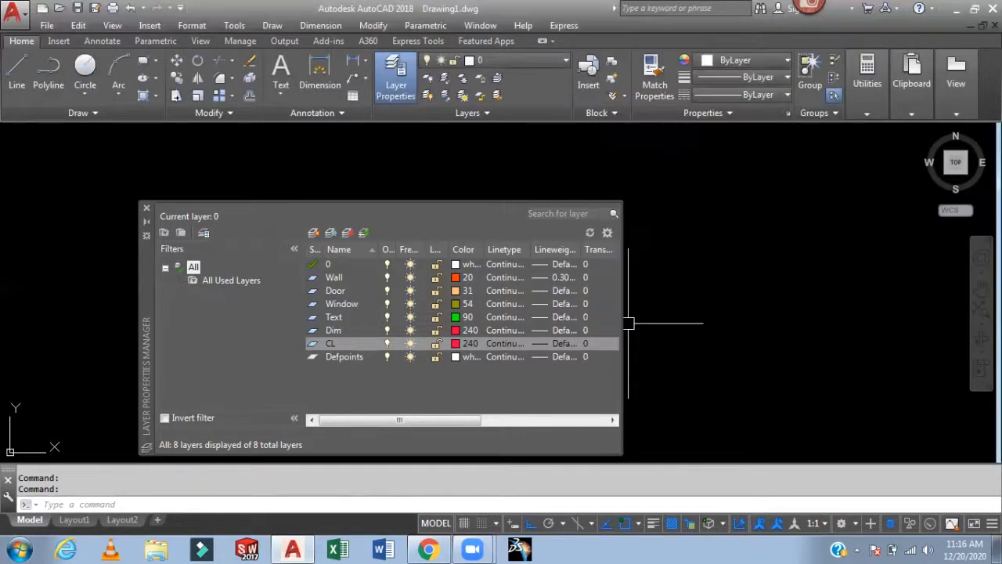
# - Load the CENTER2 linetype from acad.lin and assign it to the CL layer
pyautogui.click(501, 345)
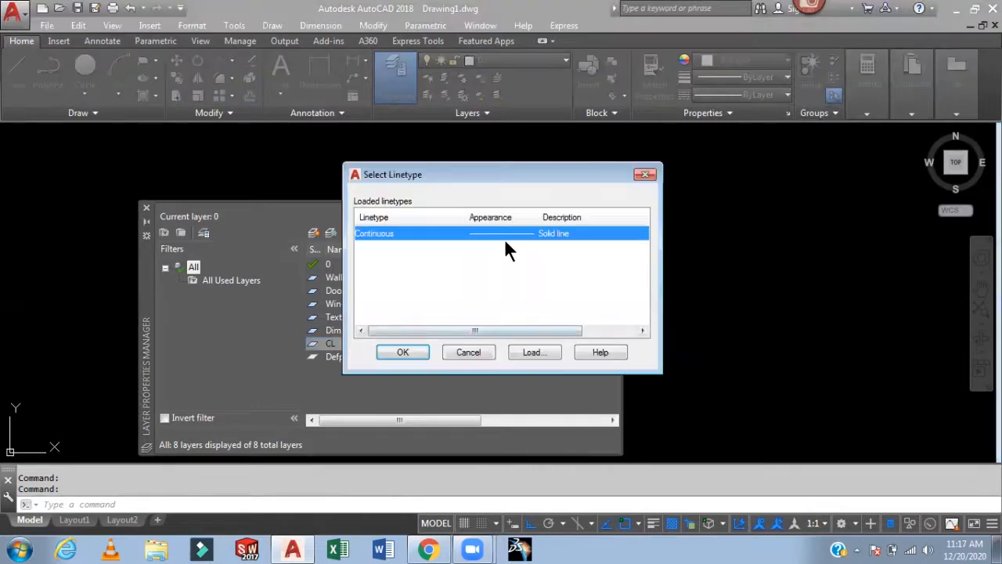
pyautogui.click(531, 352)
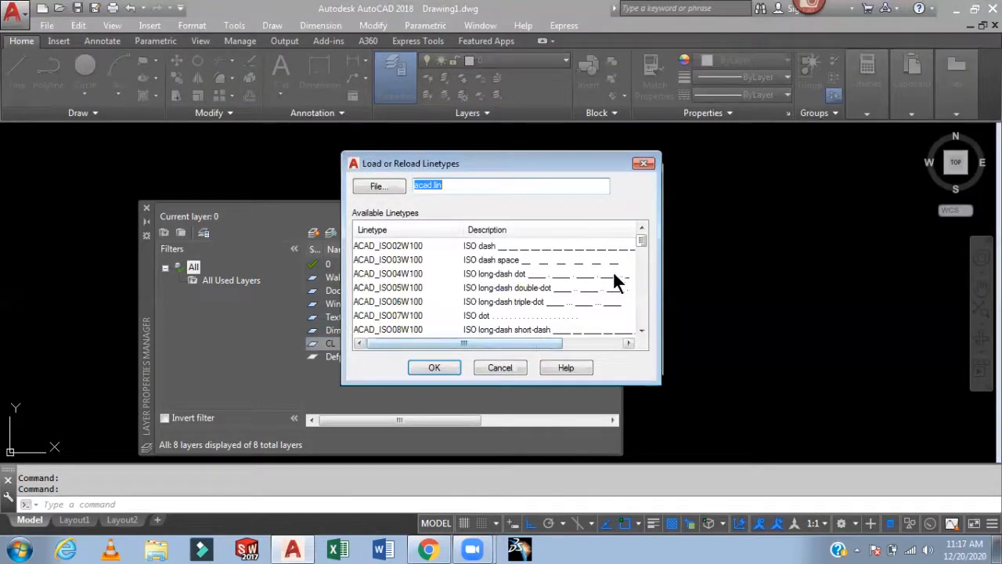
pyautogui.moveTo(641, 239); pyautogui.dragTo(645, 268)
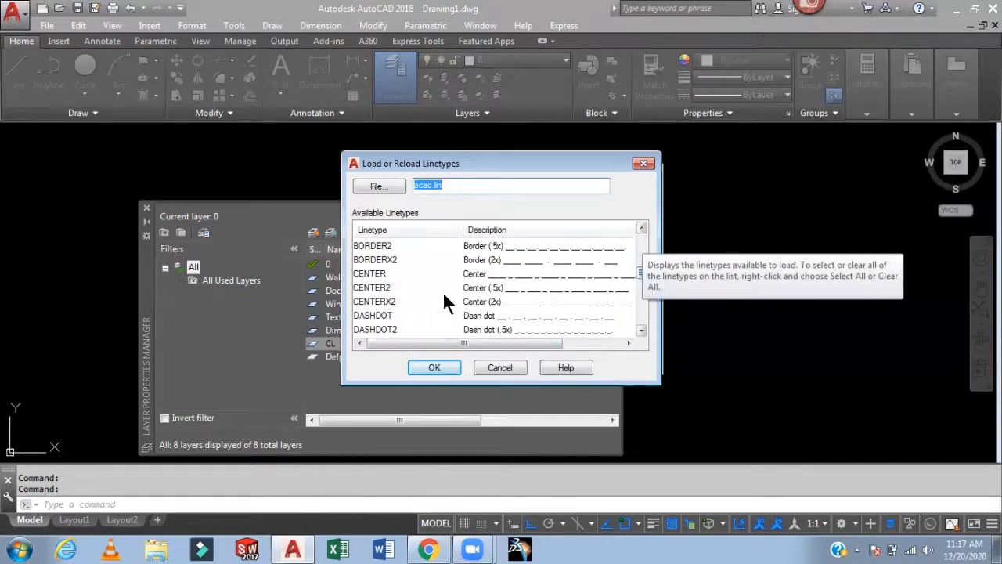
pyautogui.click(379, 287)
pyautogui.click(434, 367)
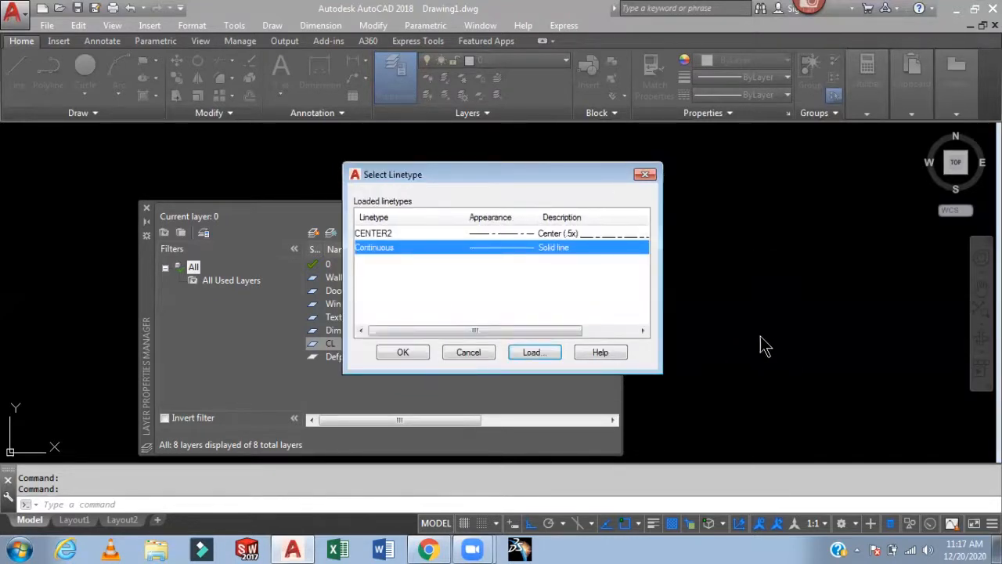
pyautogui.click(461, 235)
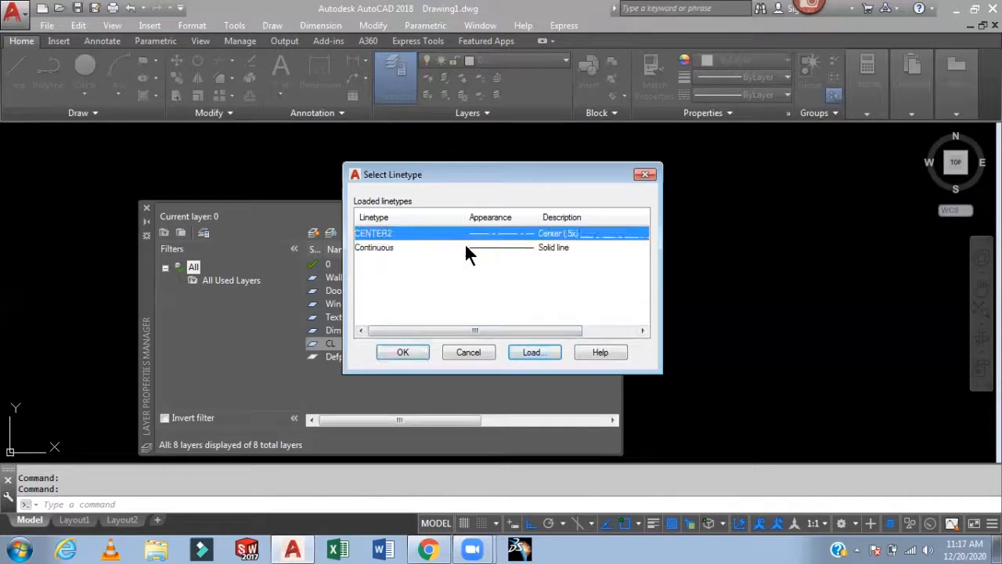
pyautogui.click(406, 356)
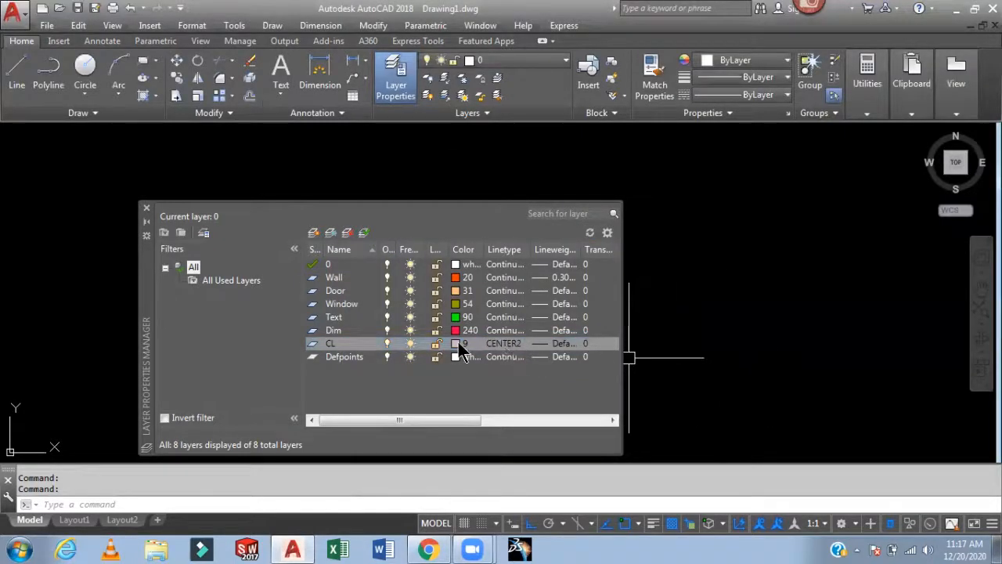
# - Create a new layer named DL and set its color to 173
pyautogui.click(313, 232)
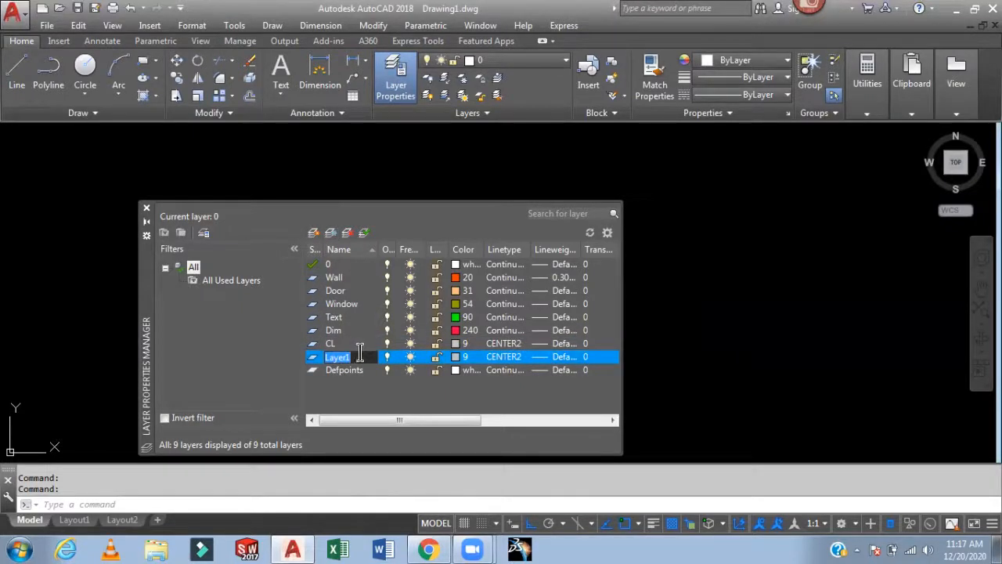
pyautogui.write('DL')
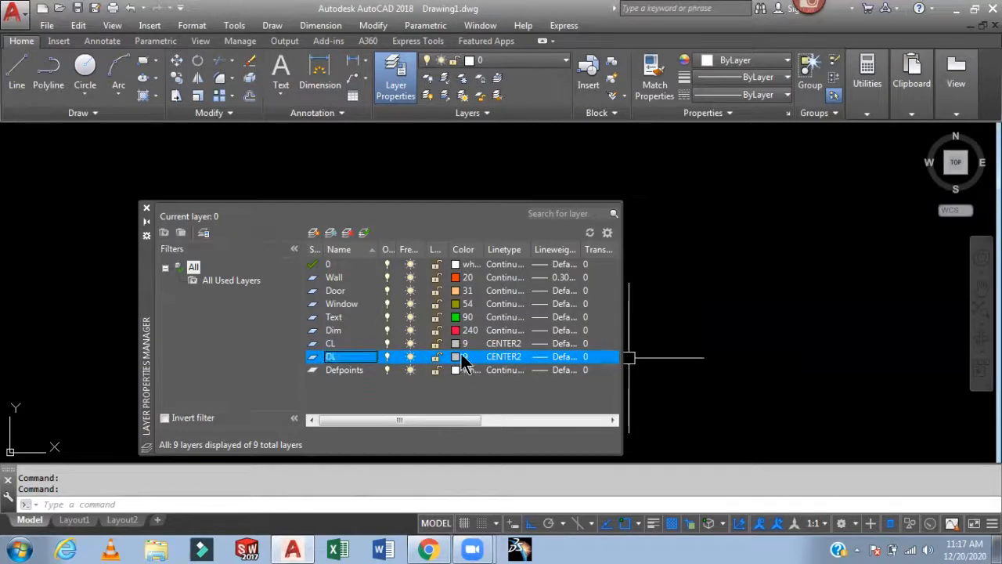
pyautogui.click(460, 360)
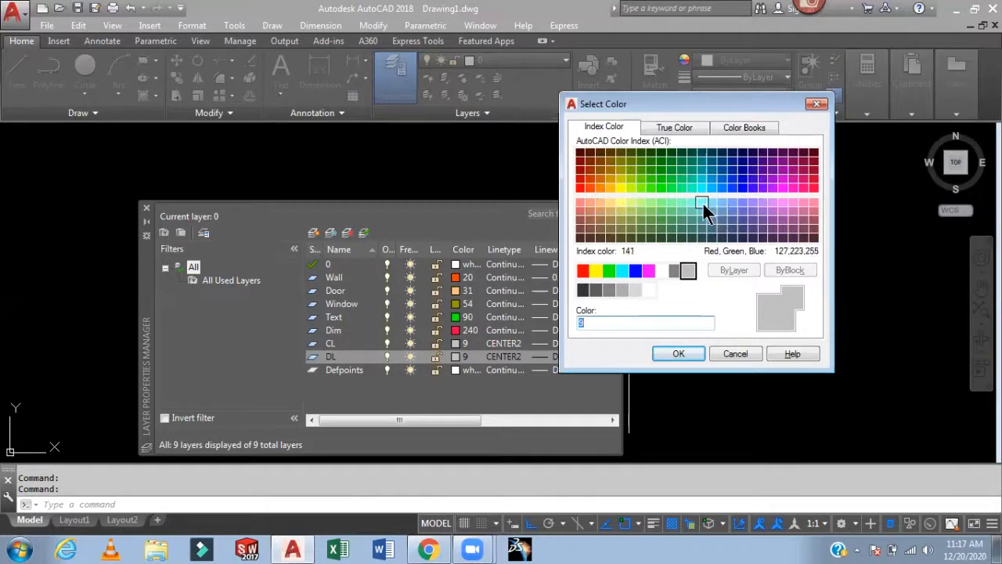
pyautogui.click(744, 211)
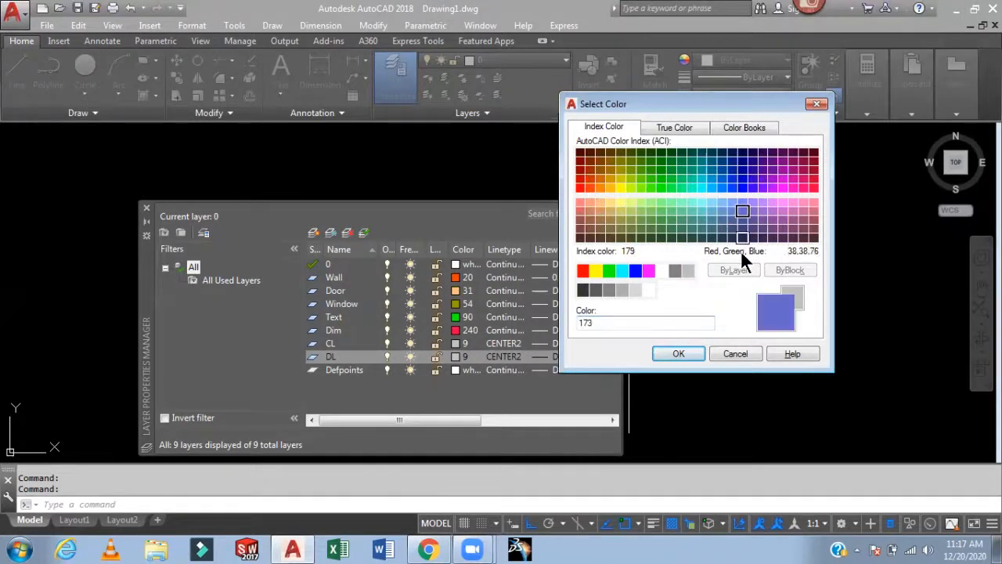
pyautogui.click(665, 348)
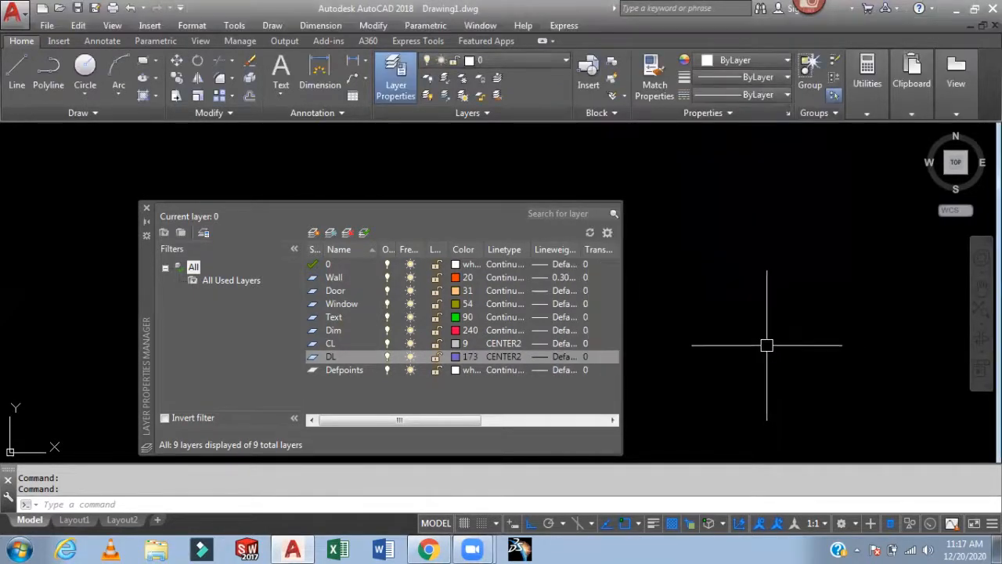
# - Load the DASHED2 linetype and assign it to the DL layer
pyautogui.click(496, 357)
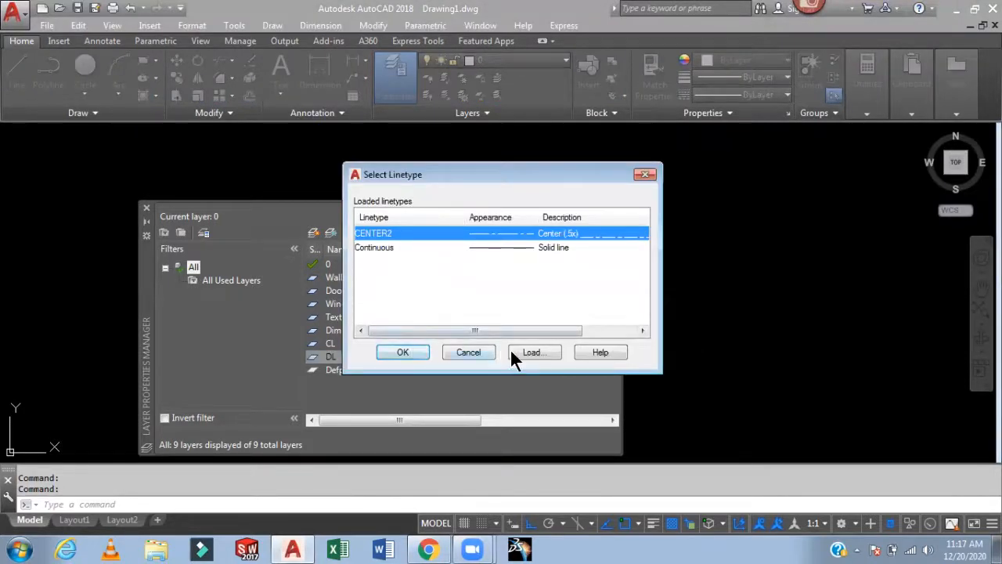
pyautogui.click(530, 353)
pyautogui.moveTo(637, 241); pyautogui.dragTo(642, 277)
pyautogui.click(383, 316)
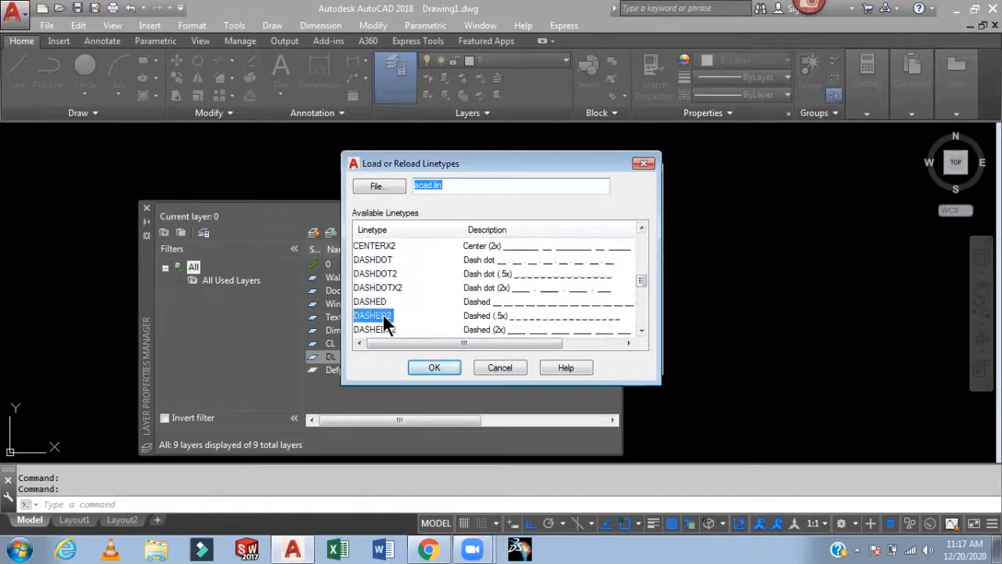
pyautogui.click(434, 366)
pyautogui.click(388, 264)
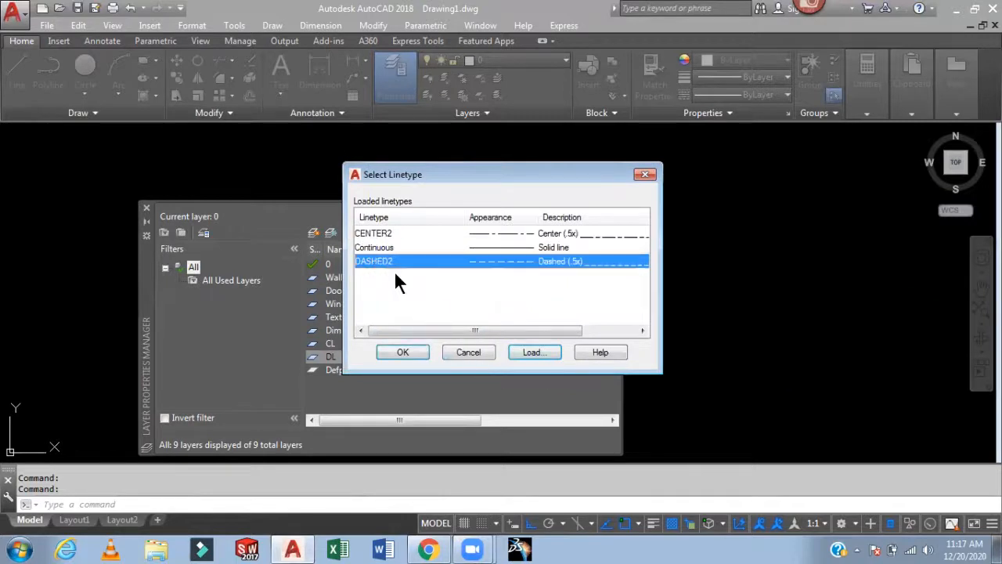
pyautogui.click(407, 352)
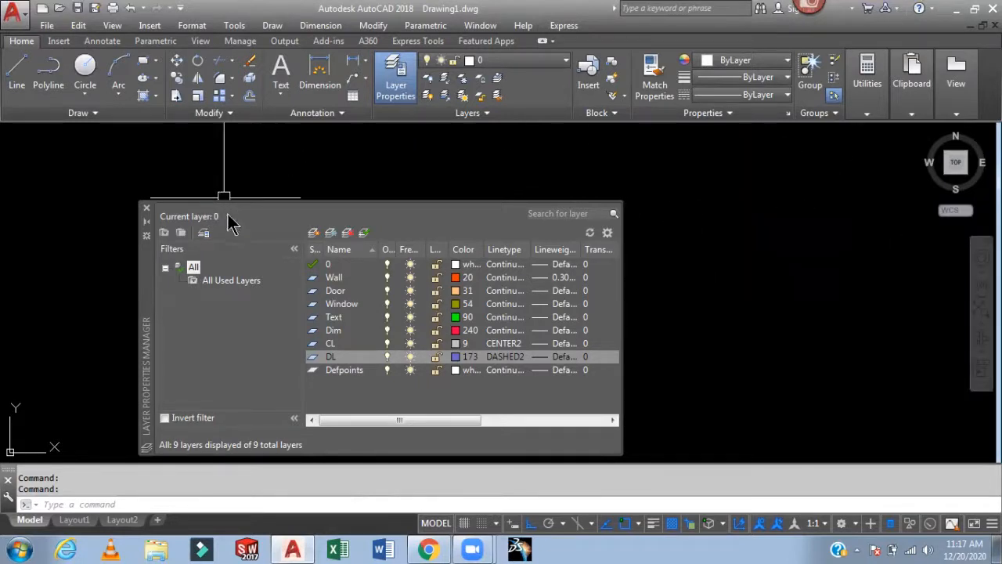
# - Close the layer manager and make Wall the current layer
pyautogui.click(147, 207)
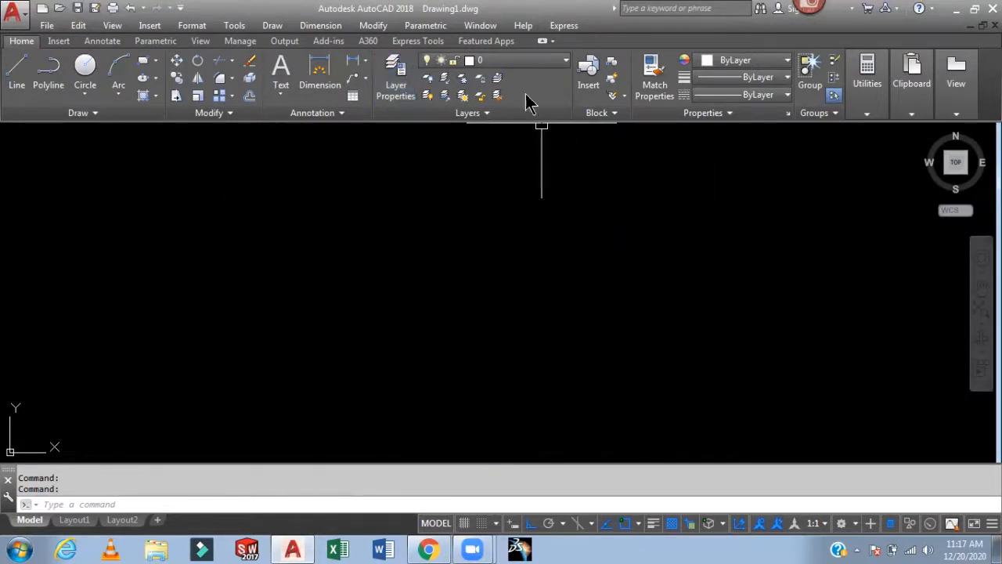
pyautogui.click(521, 60)
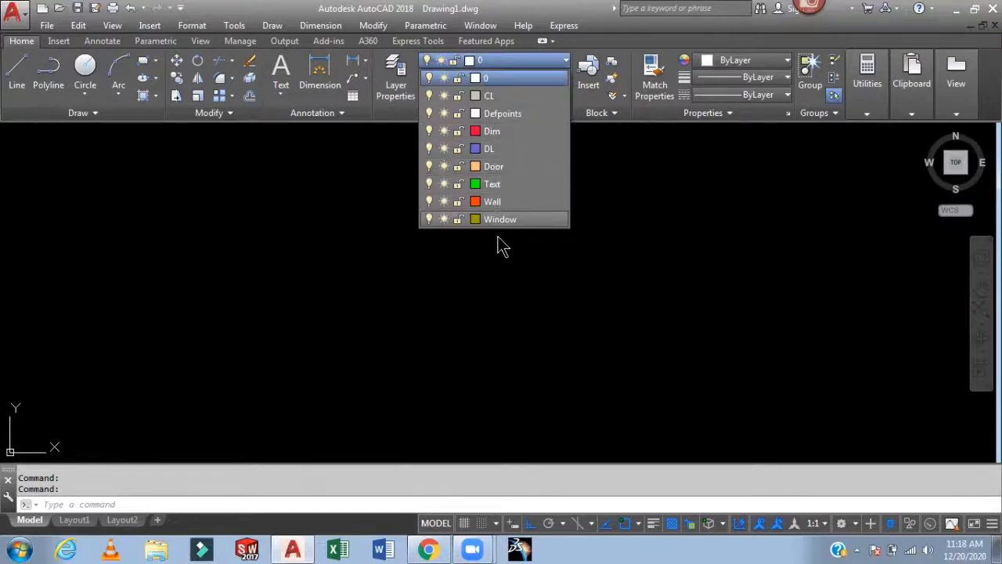
pyautogui.click(524, 203)
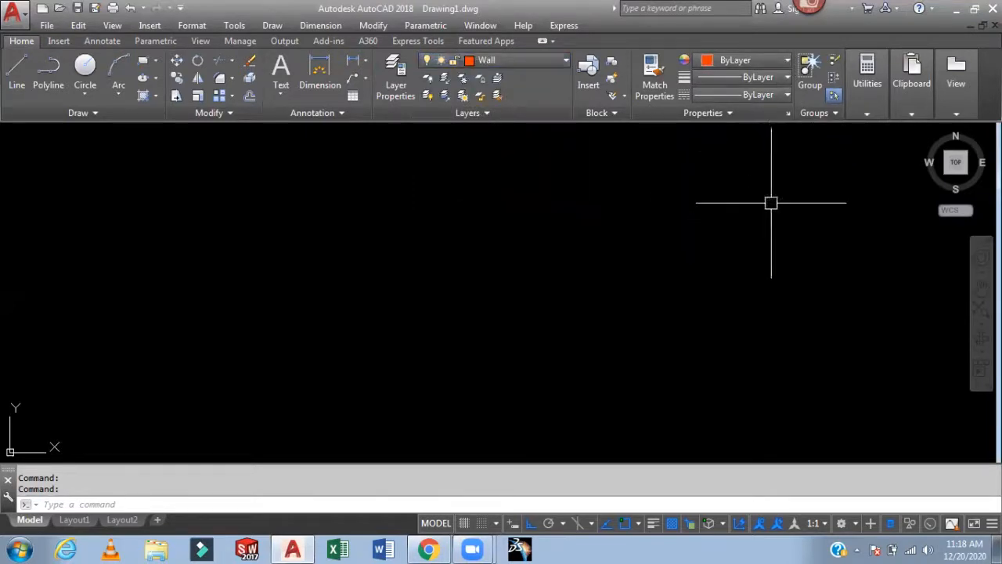
# - Set the current lineweight for new objects to 0.30 mm
pyautogui.click(785, 81)
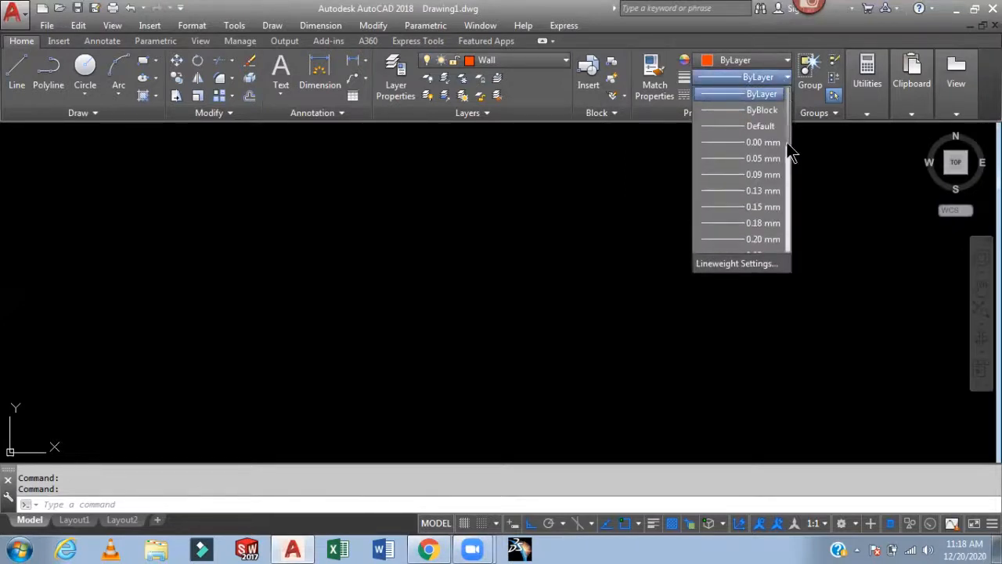
pyautogui.moveTo(790, 145); pyautogui.dragTo(793, 184)
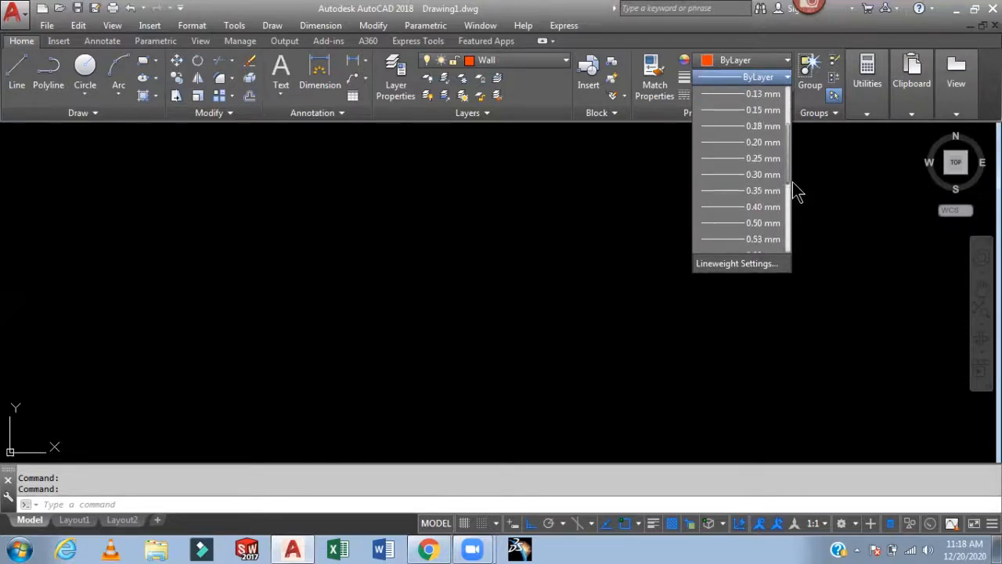
pyautogui.click(720, 176)
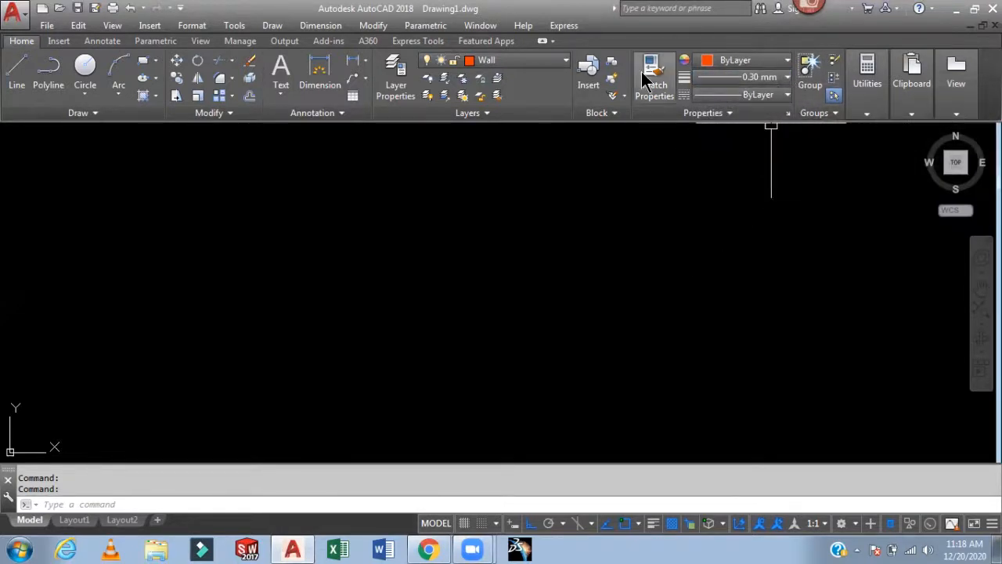
pyautogui.click(551, 69)
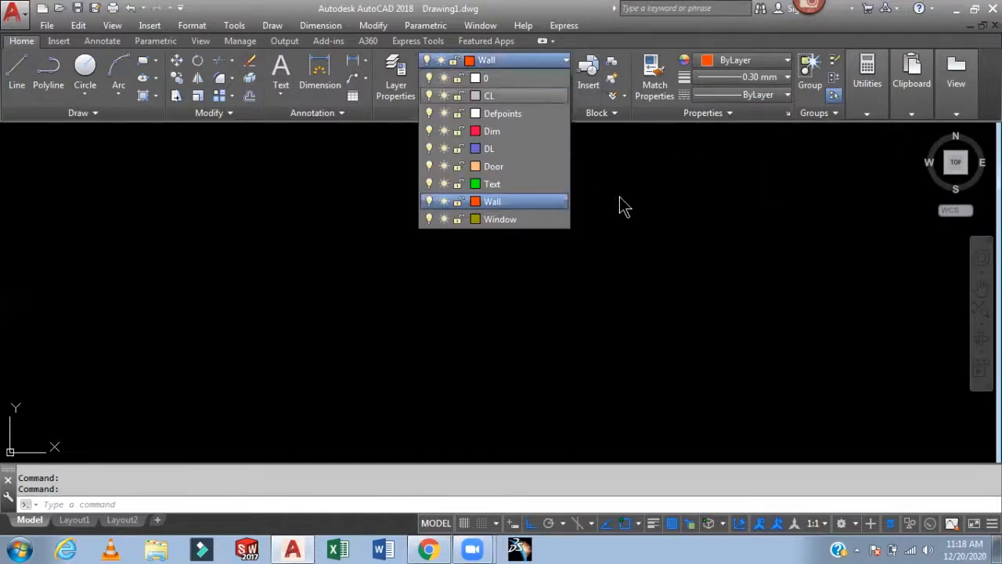
pyautogui.click(677, 225)
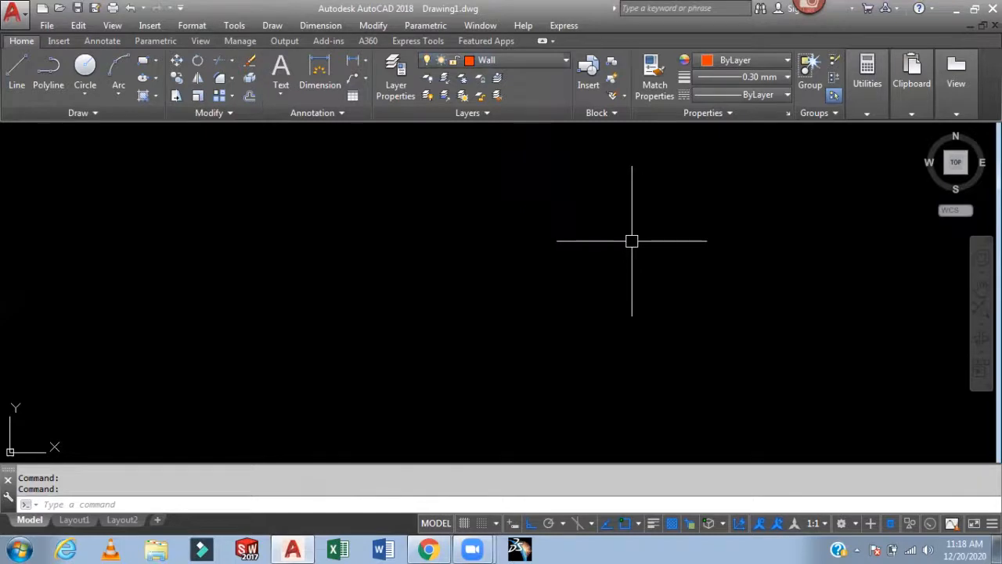
# - Open the layer manager to review the created layers and close it
pyautogui.press('Escape')
pyautogui.write('LA')
pyautogui.press('Return')
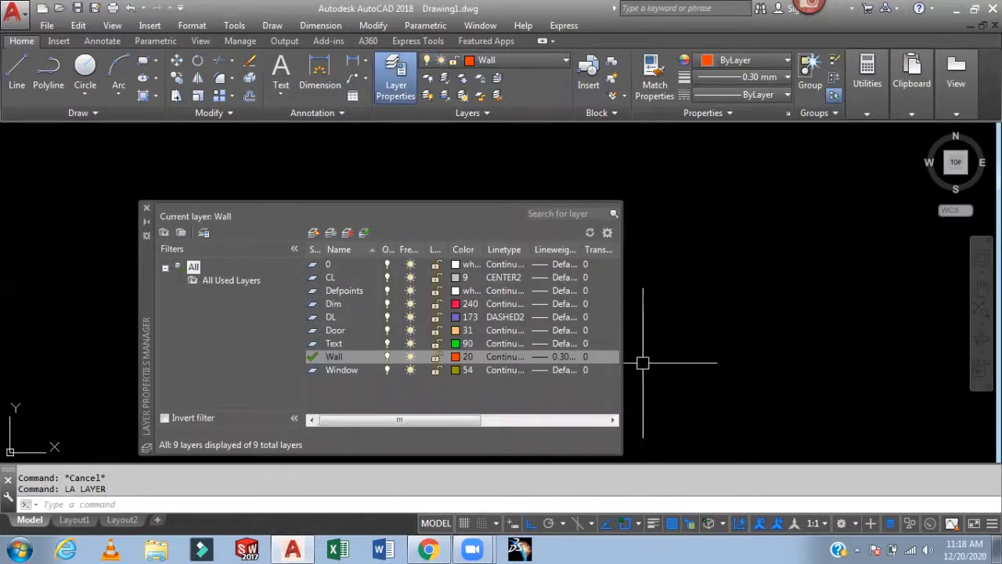
pyautogui.click(146, 208)
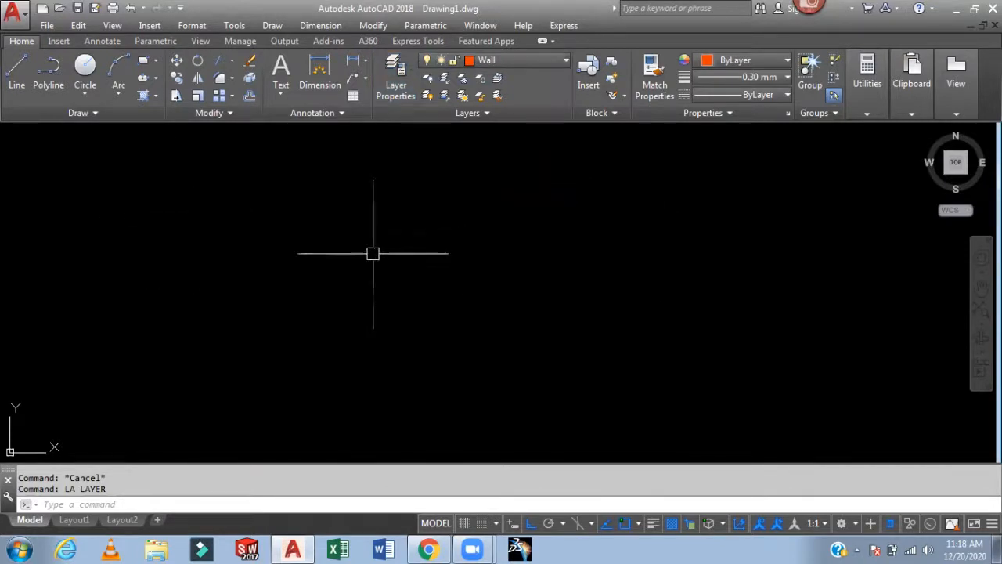
# - Draw a 25' by 40' rectangle using the Rectangle command's dimensions option
pyautogui.write('rec')
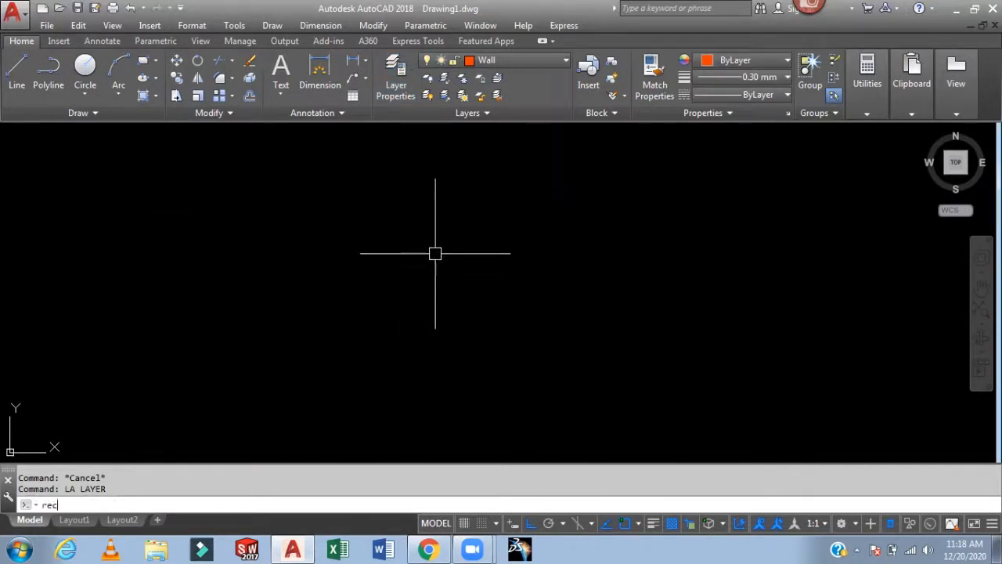
pyautogui.press('Return')
pyautogui.click(369, 149)
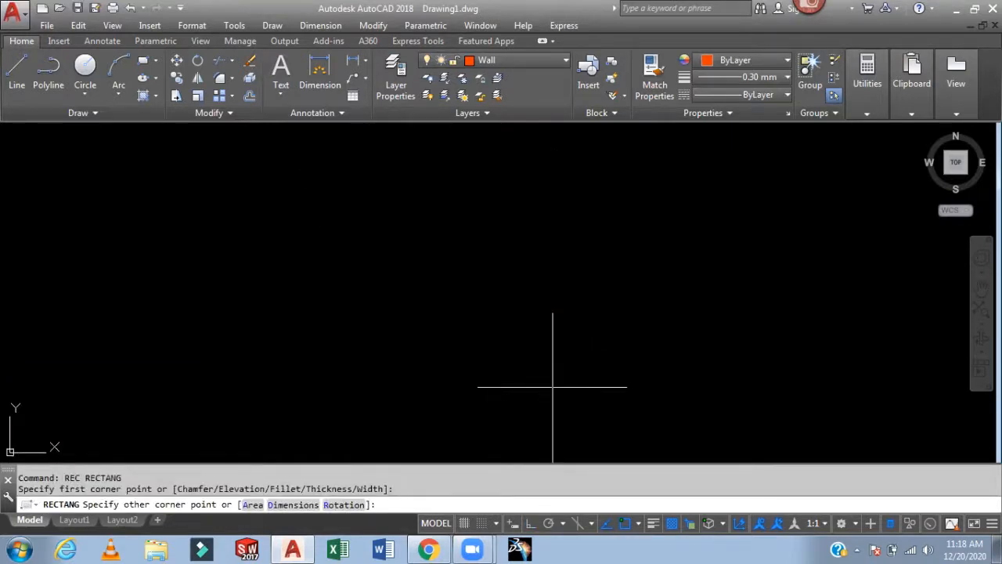
pyautogui.write('d')
pyautogui.press('Return')
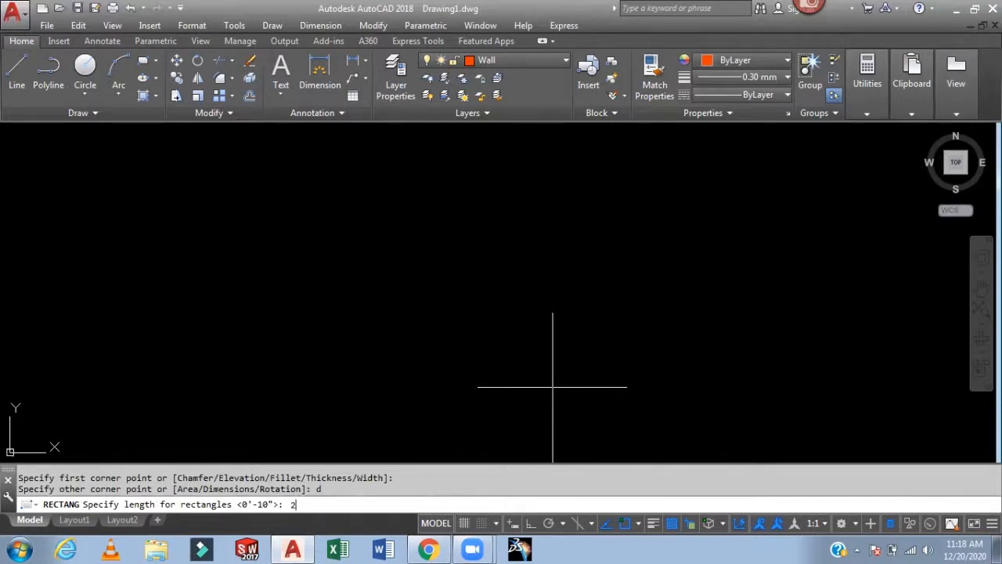
pyautogui.press('Return')
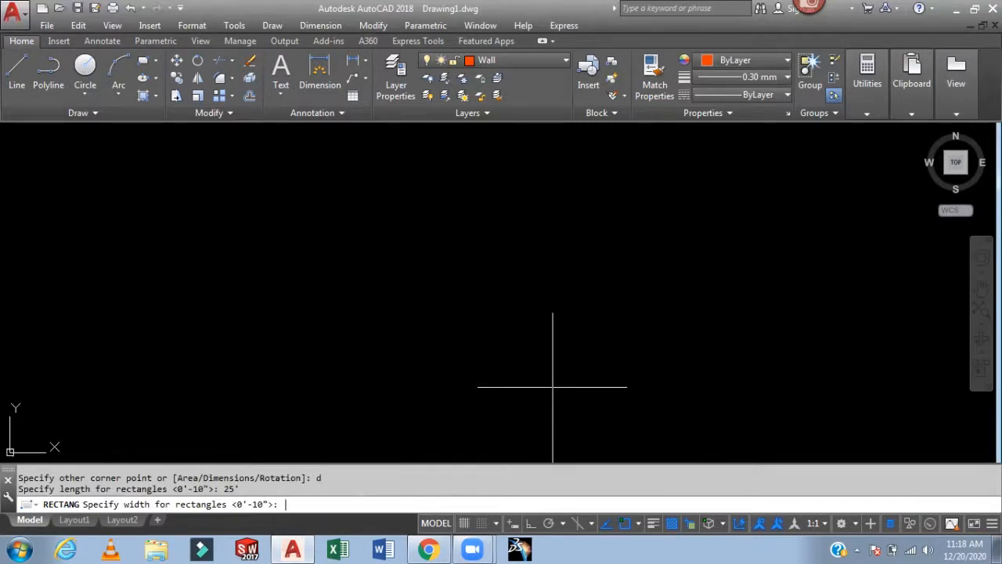
pyautogui.press('Return')
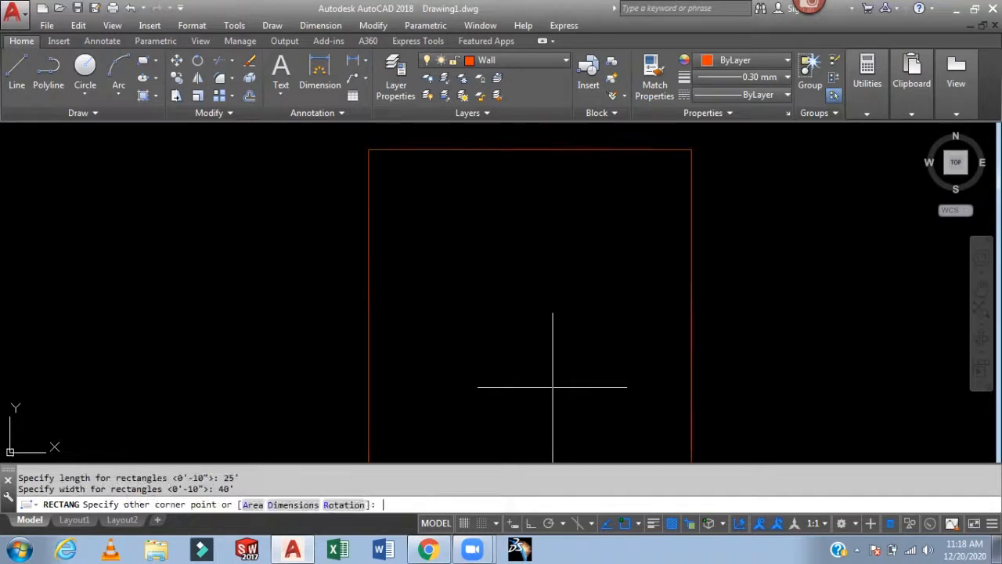
pyautogui.click(553, 386)
# - Move the rectangle to a new position in the drawing
pyautogui.scroll(-5, 592, 293)
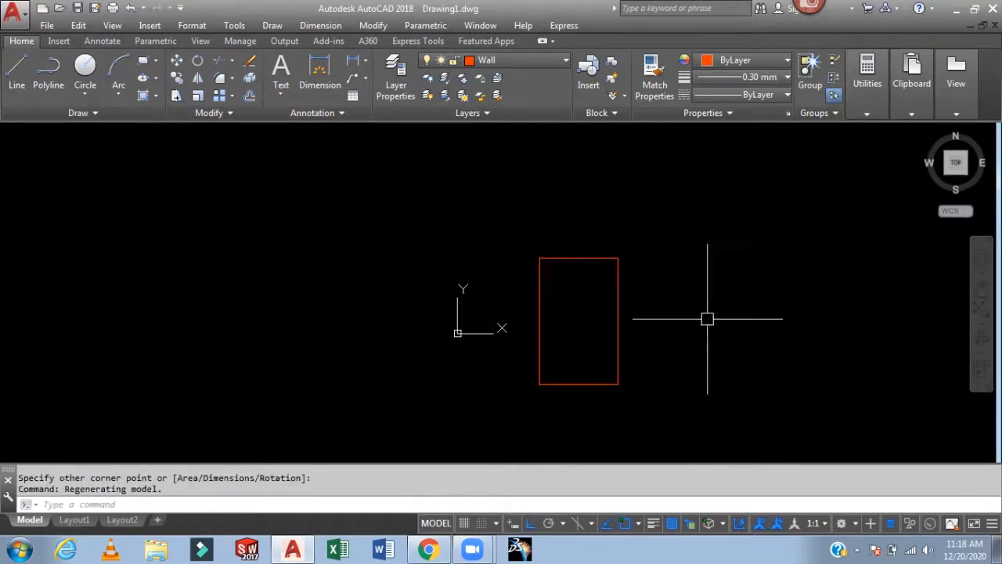
pyautogui.write('m')
pyautogui.press('Return')
pyautogui.click(617, 368)
pyautogui.press('Return')
pyautogui.click(696, 391)
pyautogui.click(709, 256)
pyautogui.moveTo(676, 310); pyautogui.dragTo(595, 439, button='middle')
pyautogui.scroll(3, 498, 354)
pyautogui.scroll(2, 498, 354)
pyautogui.moveTo(577, 346); pyautogui.dragTo(651, 342, button='middle')
pyautogui.moveTo(752, 342); pyautogui.dragTo(725, 371, button='middle')
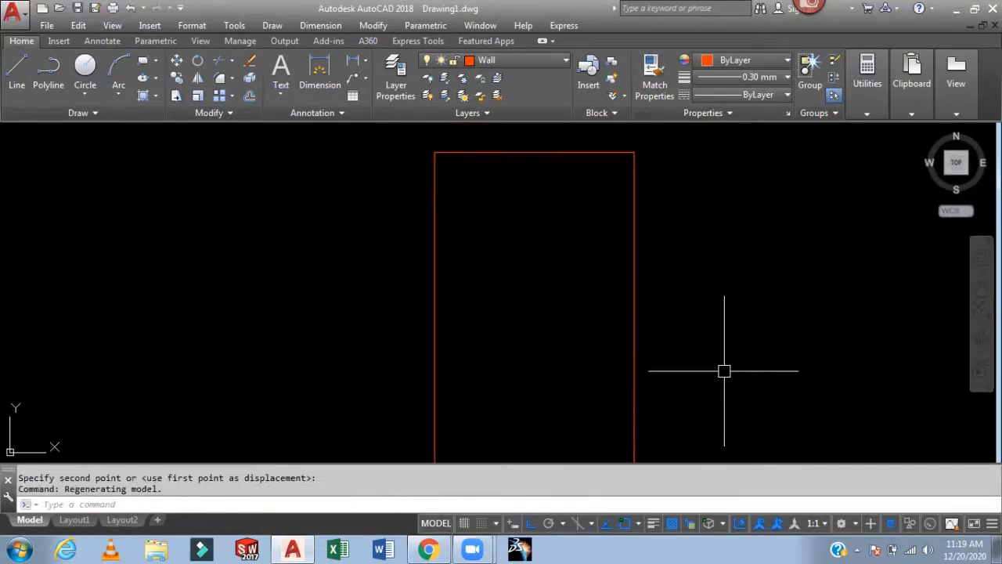
# - Make Dim the current layer and add a linear dimension along the rectangle's top edge
pyautogui.write('d')
pyautogui.press('BackSpace')
pyautogui.click(530, 59)
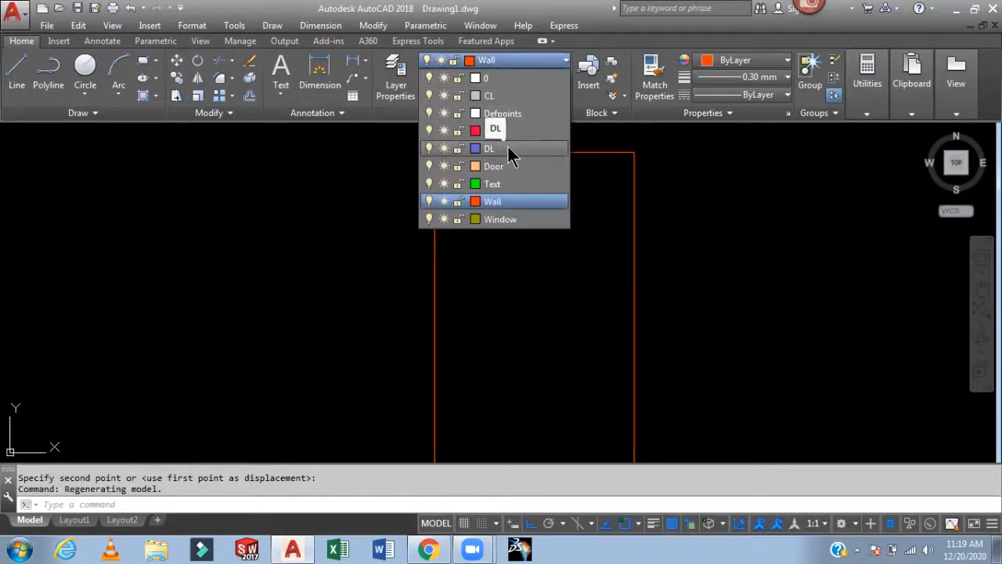
pyautogui.click(525, 131)
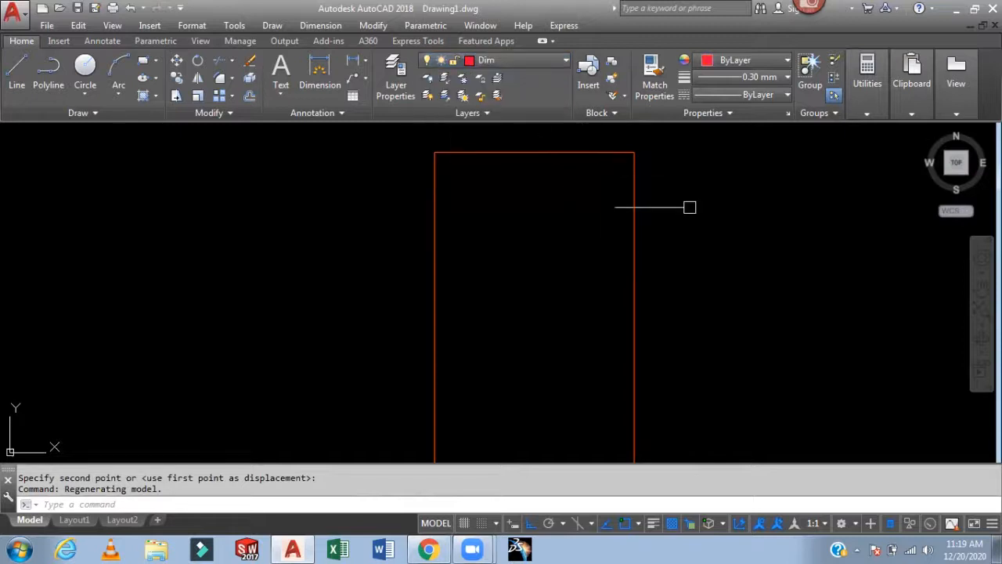
pyautogui.write('dli')
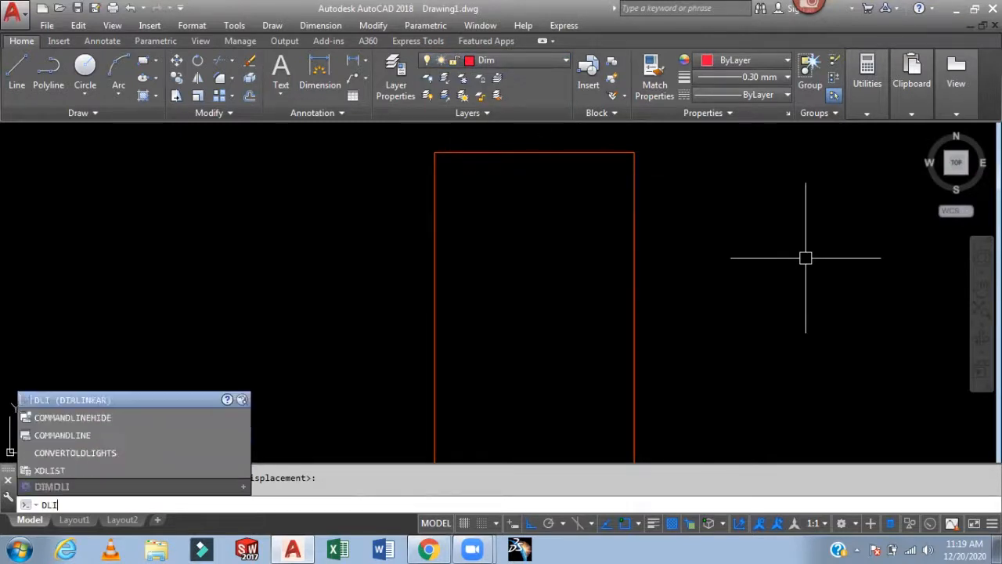
pyautogui.press('Return')
pyautogui.click(434, 153)
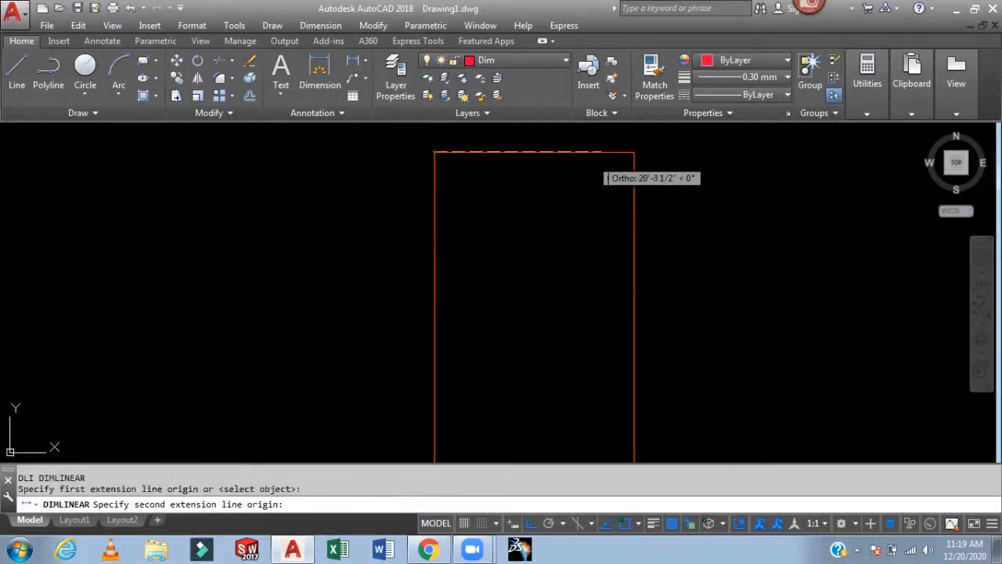
pyautogui.click(634, 152)
pyautogui.click(636, 142)
# - Delete the top-edge dimension
pyautogui.scroll(4, 543, 141)
pyautogui.scroll(3, 529, 239)
pyautogui.scroll(-3, 664, 238)
pyautogui.click(577, 235)
pyautogui.press('Delete')
pyautogui.scroll(-4, 738, 259)
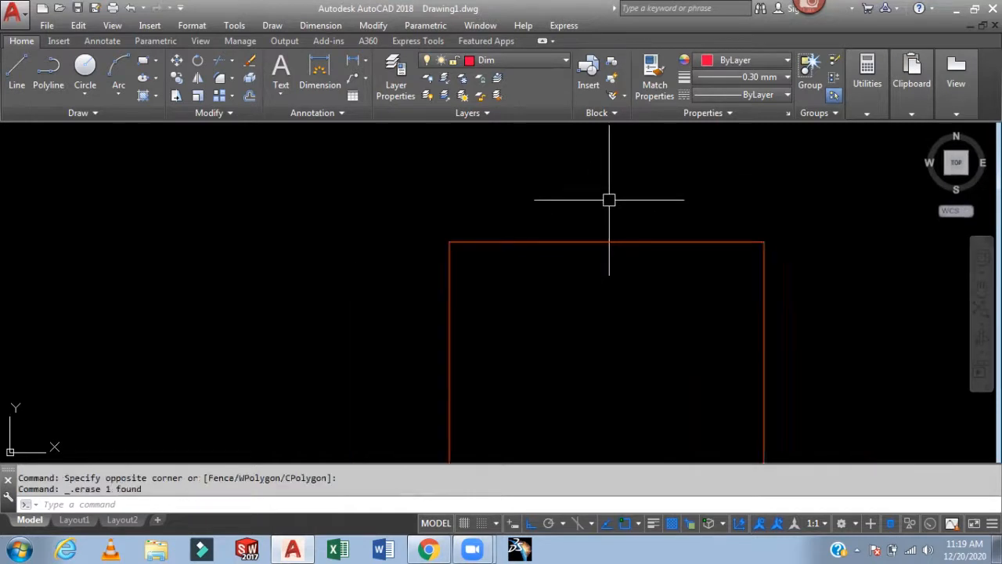
# - Switch to layer 0 and set the current lineweight to ByLayer
pyautogui.click(548, 61)
pyautogui.click(530, 80)
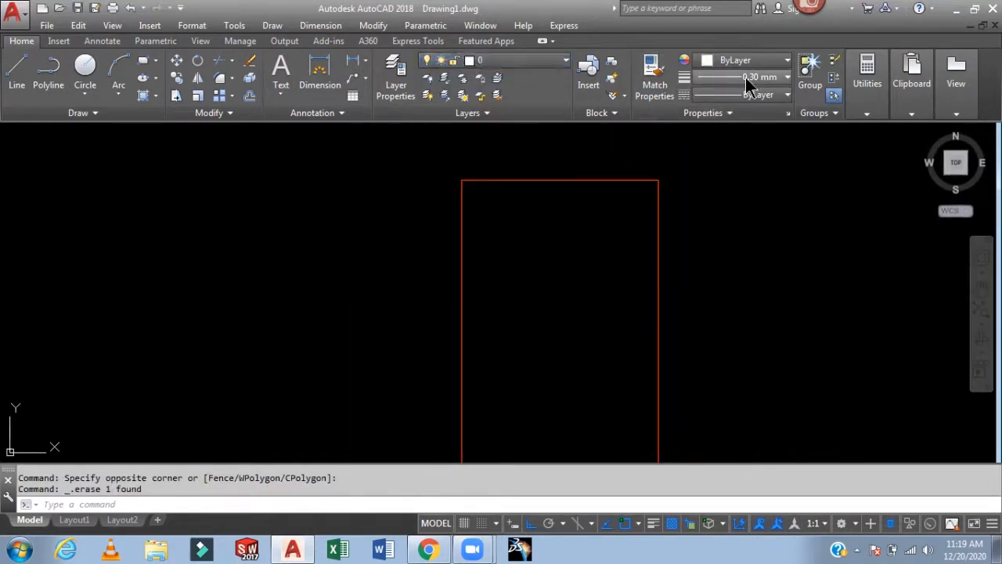
pyautogui.click(766, 79)
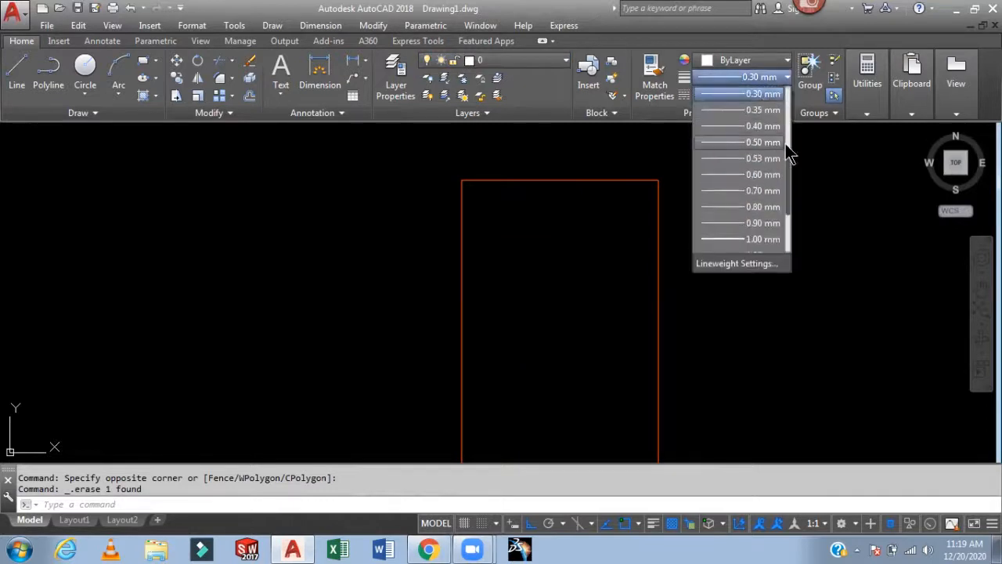
pyautogui.moveTo(787, 161); pyautogui.dragTo(788, 92)
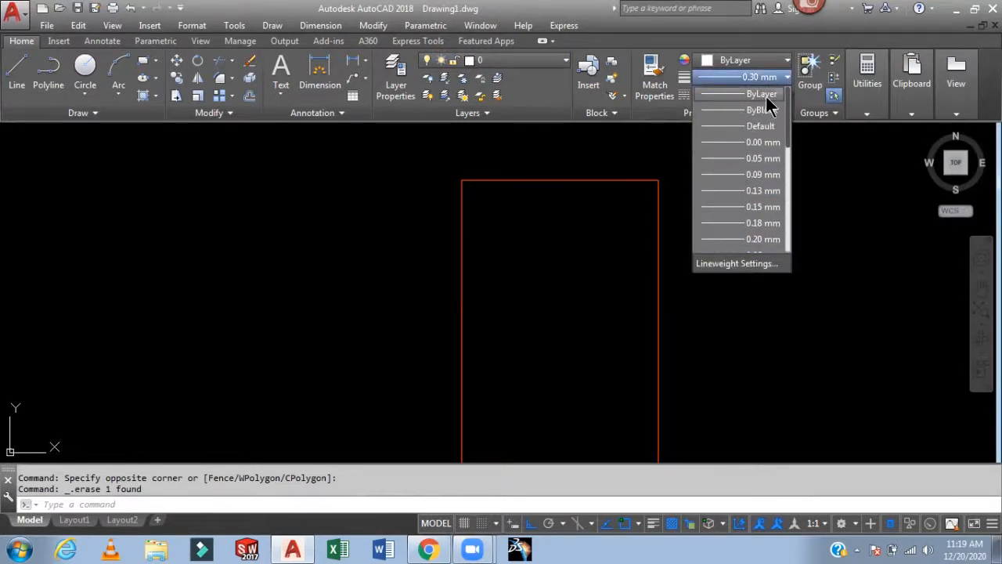
pyautogui.click(761, 94)
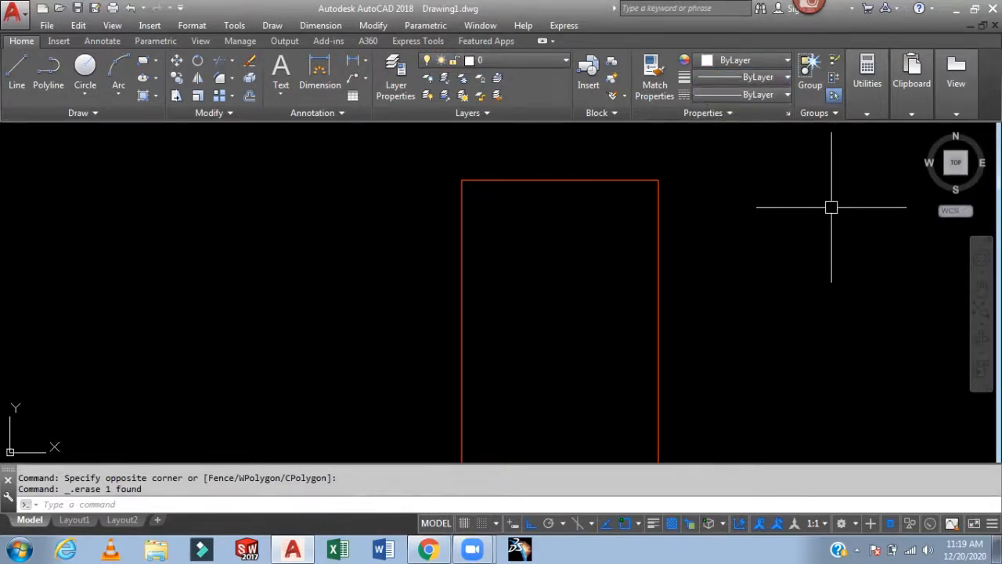
# - Make Wall the current layer
pyautogui.scroll(-2, 721, 268)
pyautogui.moveTo(721, 267); pyautogui.dragTo(676, 231, button='middle')
pyautogui.scroll(2, 575, 234)
pyautogui.moveTo(575, 235); pyautogui.dragTo(564, 215, button='middle')
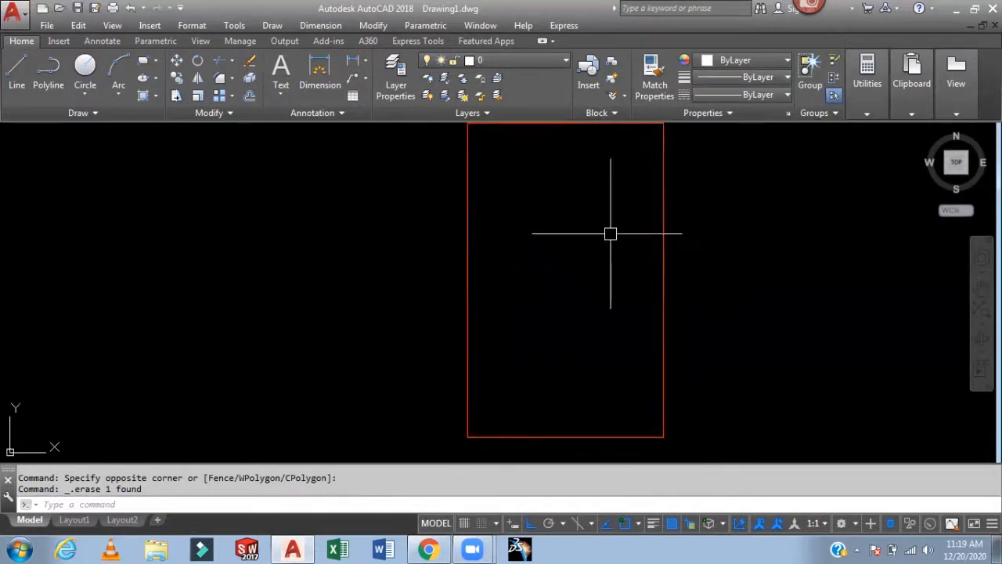
pyautogui.moveTo(597, 251); pyautogui.dragTo(593, 259, button='middle')
pyautogui.scroll(-2, 592, 259)
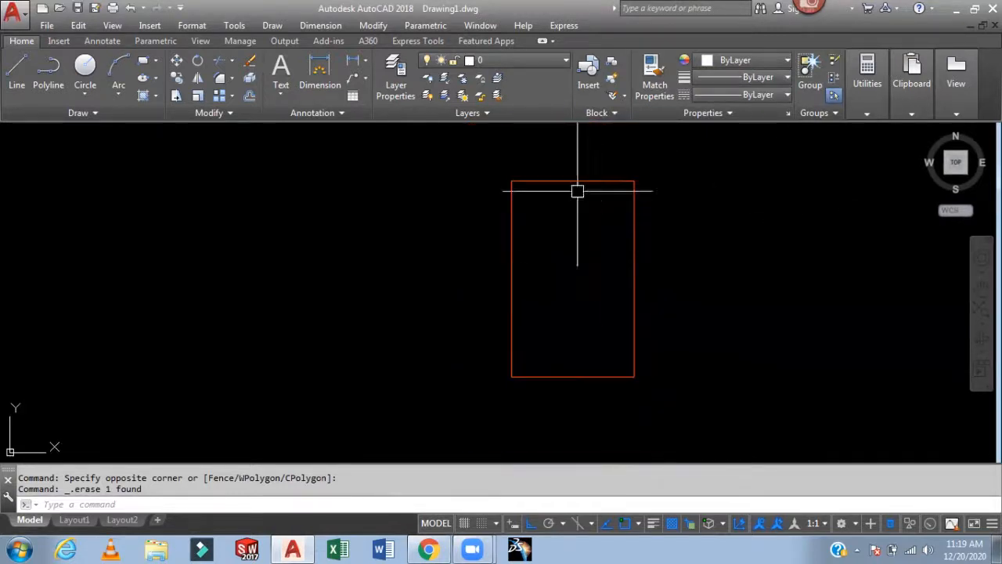
pyautogui.click(541, 66)
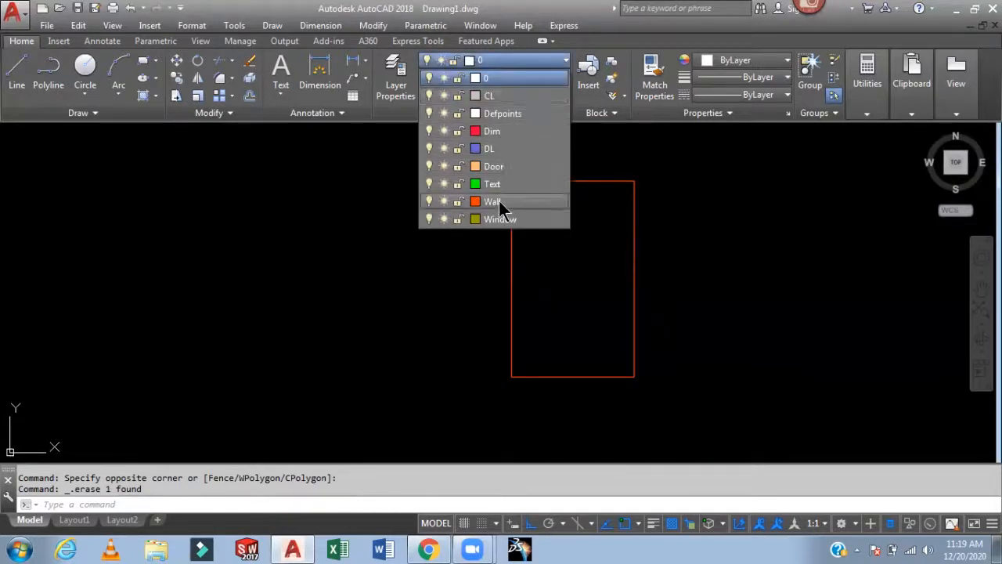
pyautogui.click(493, 202)
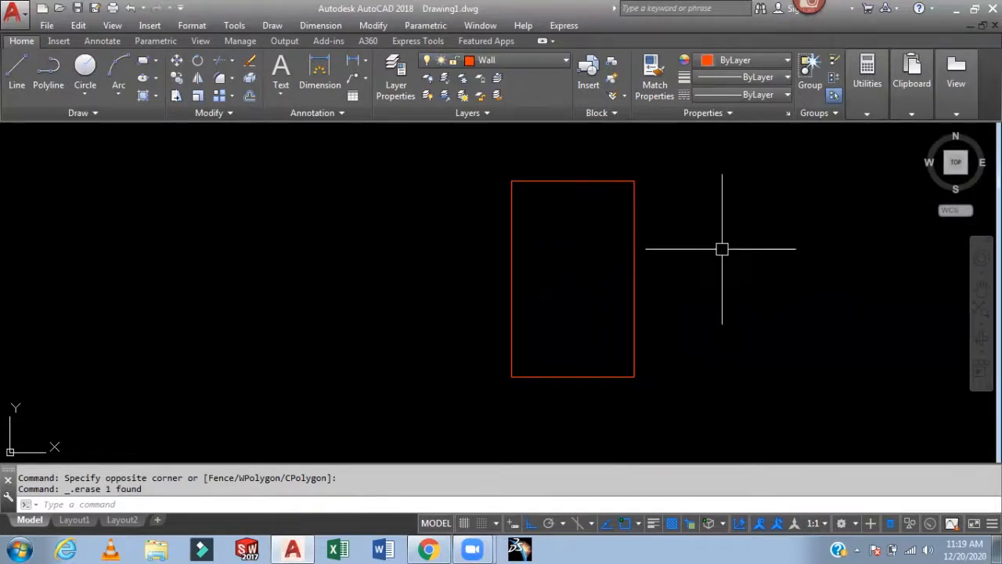
# - Offset the rectangle 9 inches inward to create the inner wall outline
pyautogui.write('o')
pyautogui.press('Return')
pyautogui.write('9')
pyautogui.press('Return')
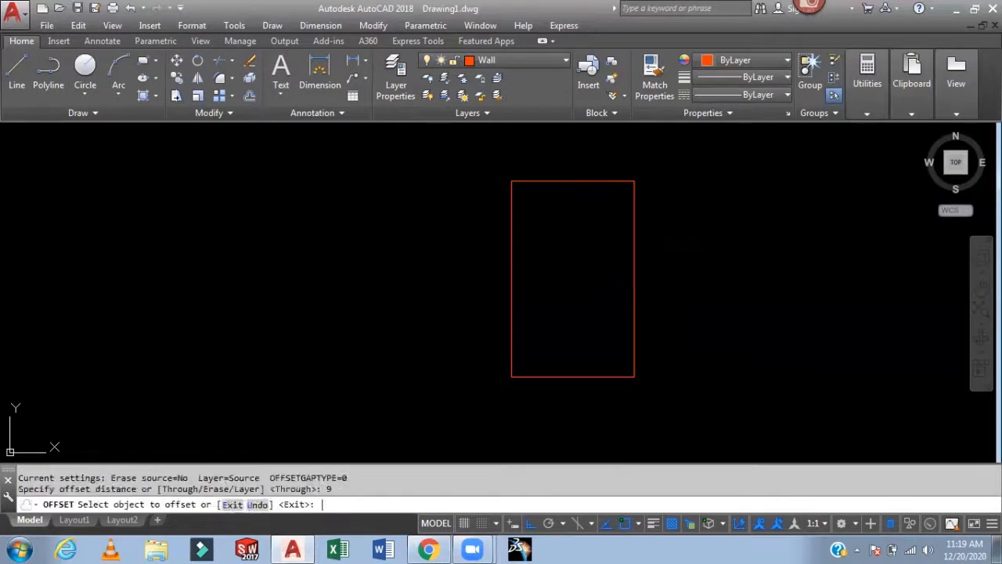
pyautogui.click(634, 271)
pyautogui.click(603, 278)
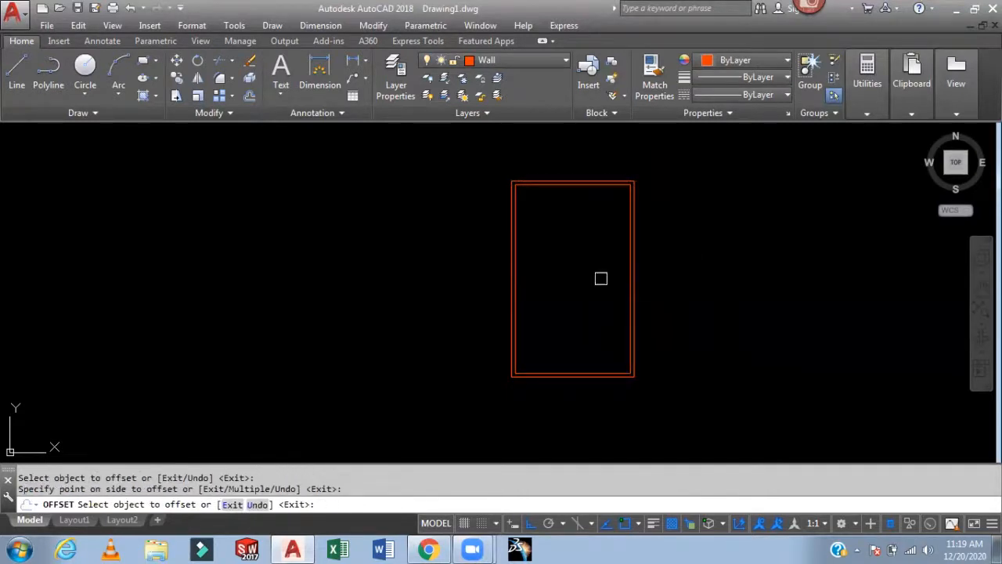
pyautogui.press('Escape')
# - Explode both wall rectangles into individual lines
pyautogui.moveTo(703, 343); pyautogui.dragTo(682, 302, button='middle')
pyautogui.scroll(2, 571, 277)
pyautogui.moveTo(571, 277); pyautogui.dragTo(476, 293, button='middle')
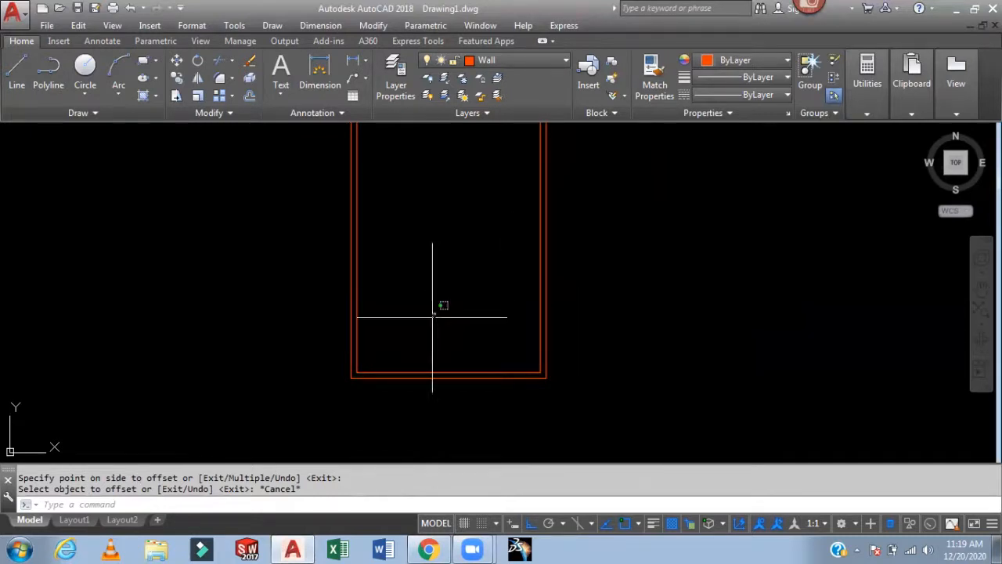
pyautogui.write('x')
pyautogui.press('Return')
pyautogui.click(461, 294)
pyautogui.click(252, 419)
pyautogui.press('Return')
# - Select individual wall lines to check they are now separate line objects
pyautogui.click(354, 346)
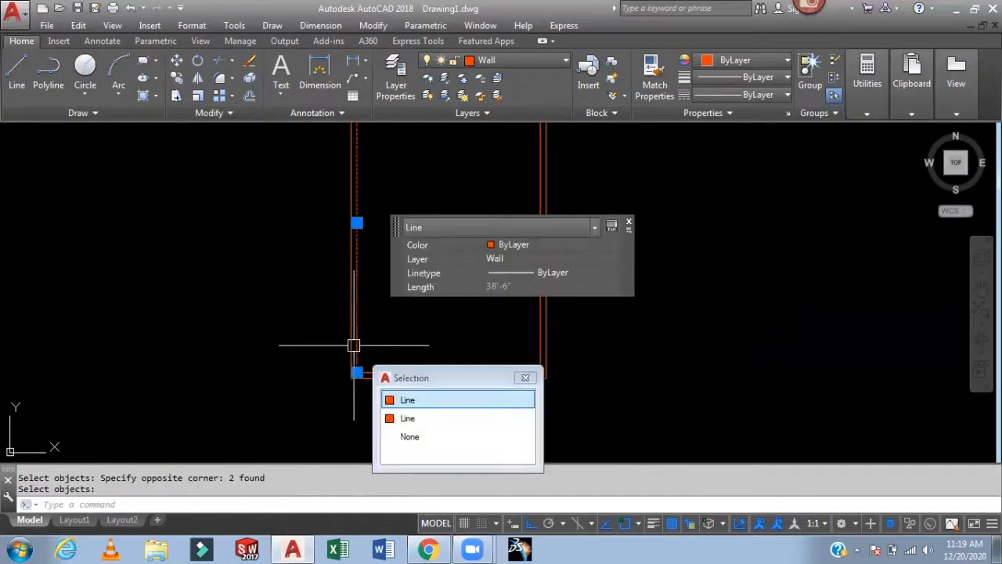
pyautogui.press('Escape')
pyautogui.moveTo(436, 297); pyautogui.dragTo(479, 398, button='middle')
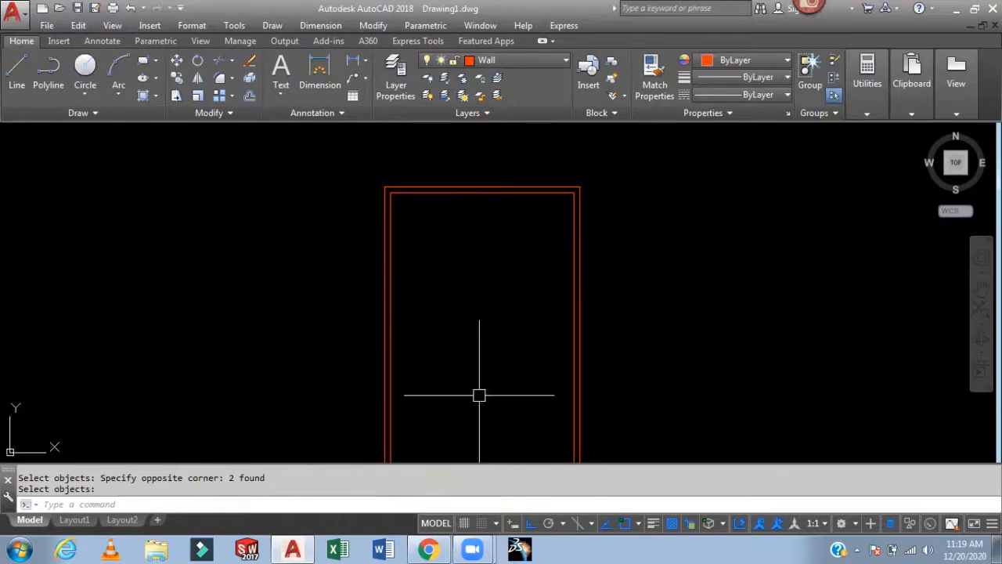
pyautogui.scroll(2, 473, 197)
pyautogui.click(472, 189)
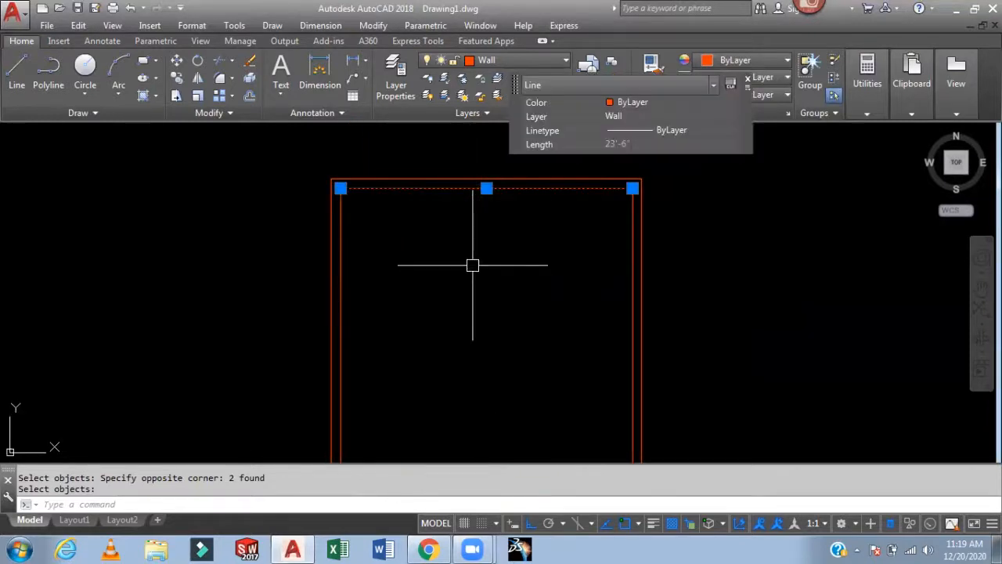
pyautogui.press('Escape')
pyautogui.moveTo(486, 272); pyautogui.dragTo(479, 265, button='middle')
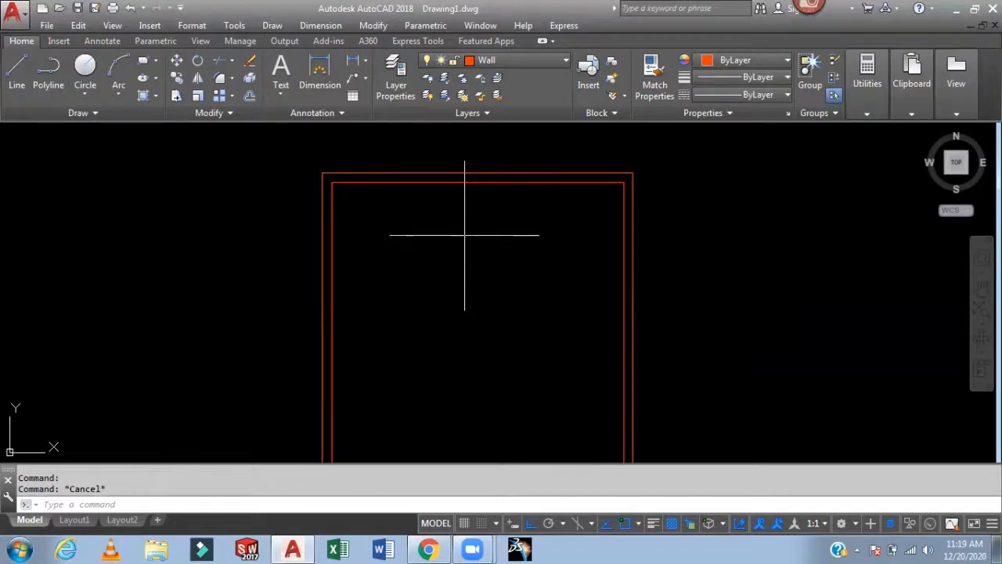
# - Offset the inner top wall line 5' downward
pyautogui.write('o')
pyautogui.press('Return')
pyautogui.write("5'")
pyautogui.press('Return')
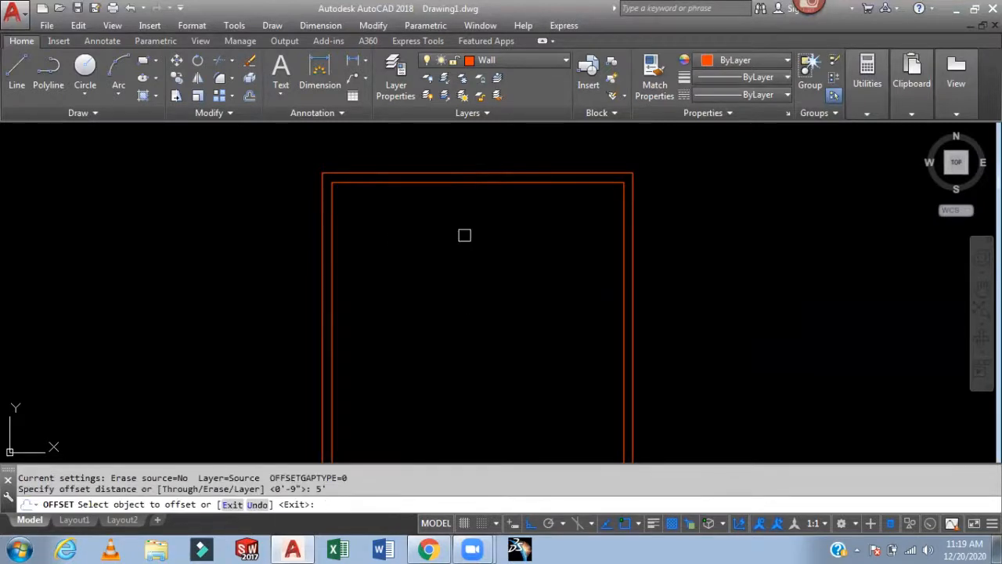
pyautogui.click(505, 184)
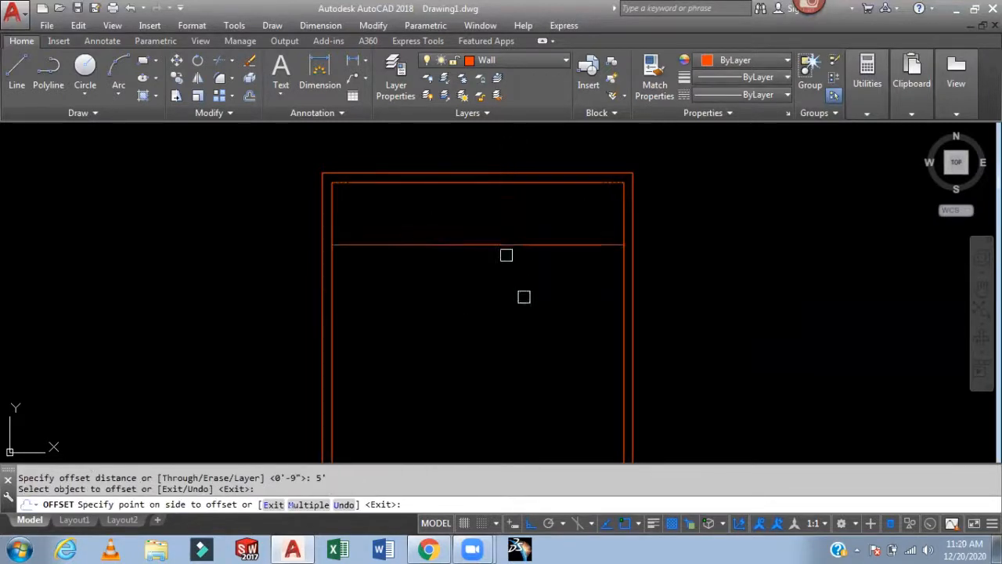
pyautogui.click(524, 297)
pyautogui.press('Escape')
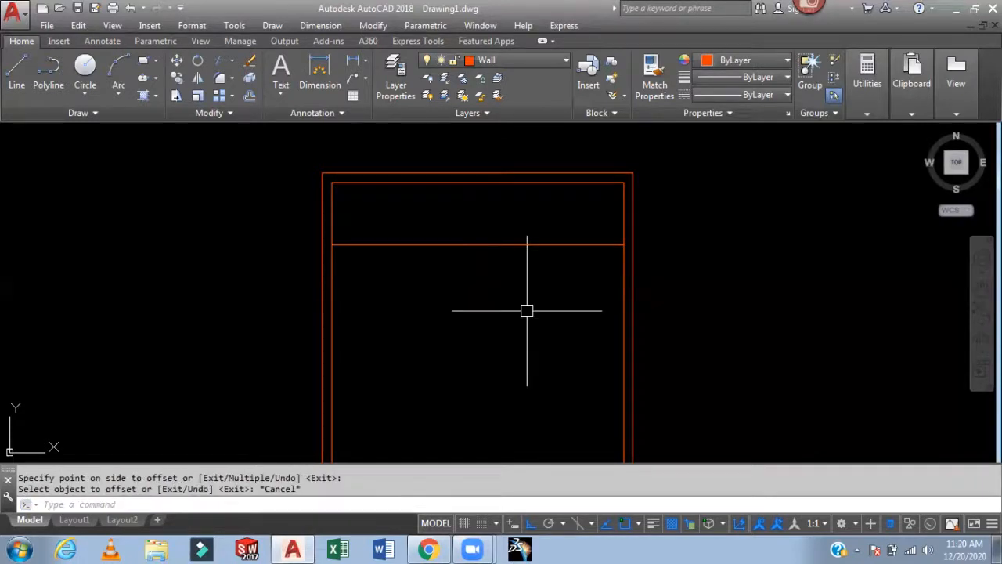
# - Offset the inner left wall line 6' to the right
pyautogui.write('o')
pyautogui.press('Return')
pyautogui.write('6')
pyautogui.press('Return')
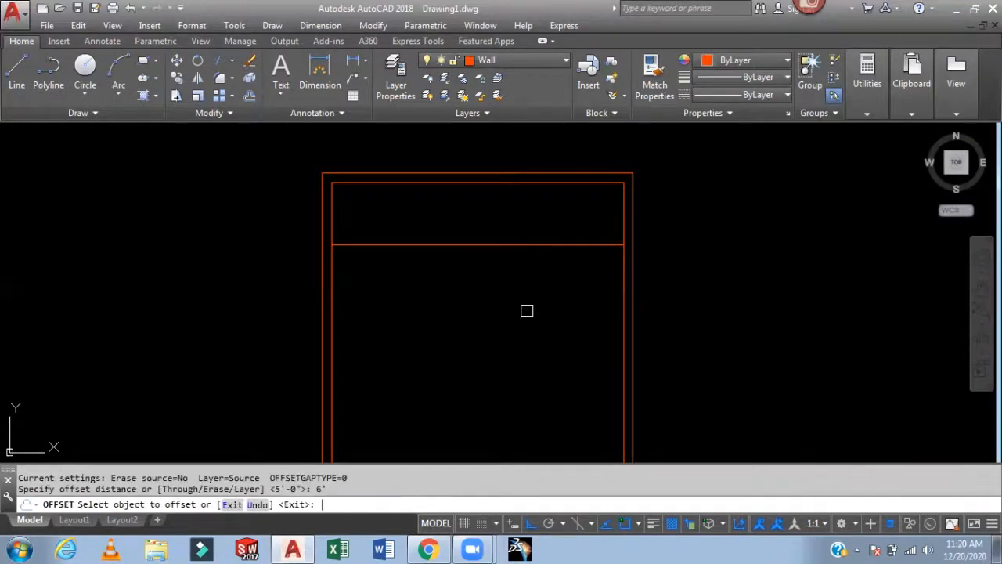
pyautogui.click(333, 338)
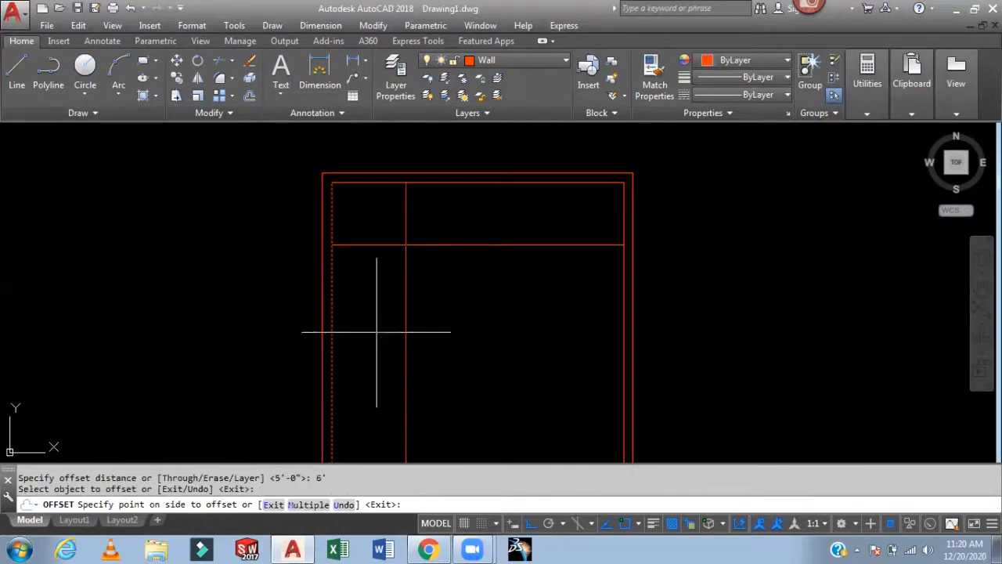
pyautogui.click(423, 329)
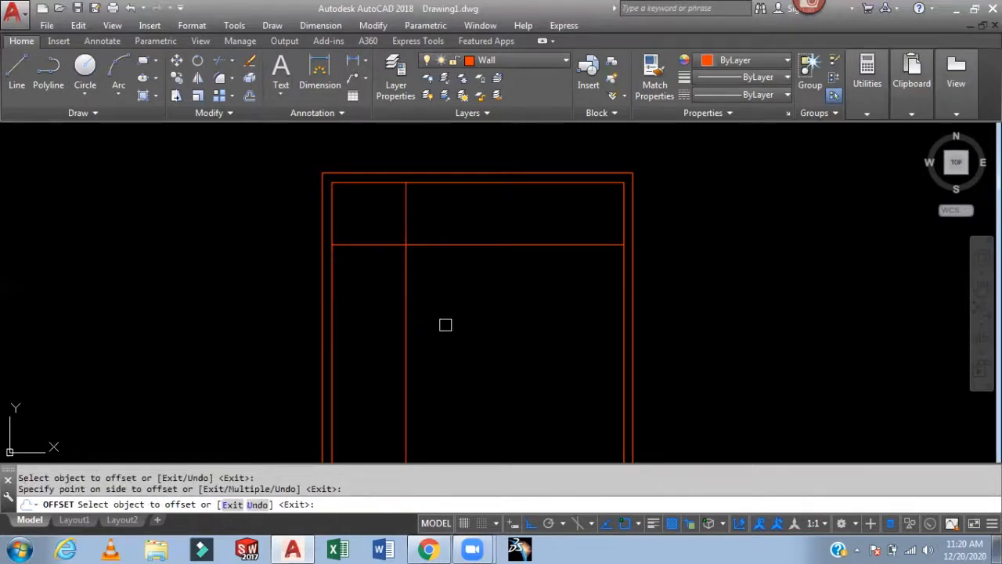
# - Offset the inner right wall line 6' to the left
pyautogui.click(618, 316)
pyautogui.click(512, 315)
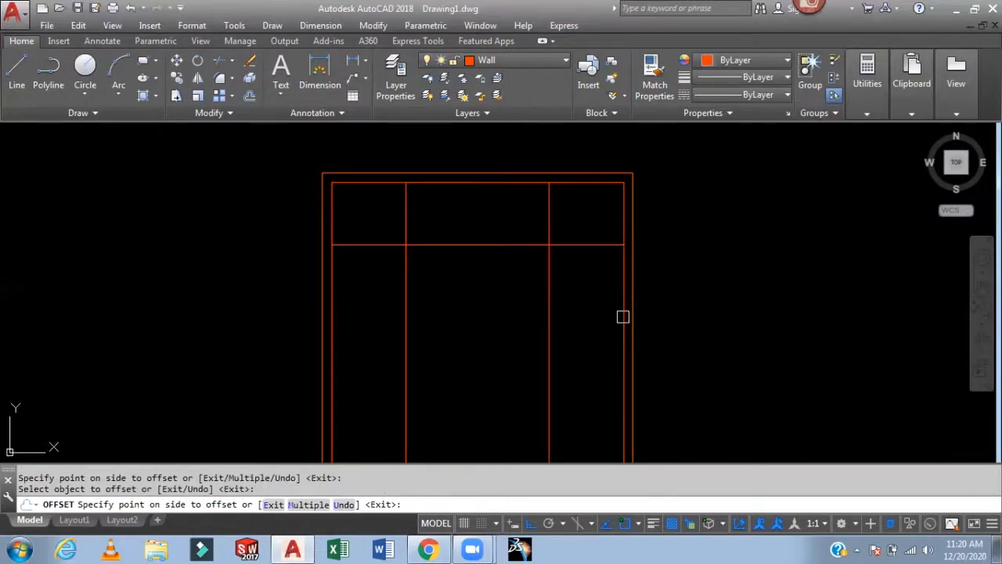
pyautogui.press('Escape')
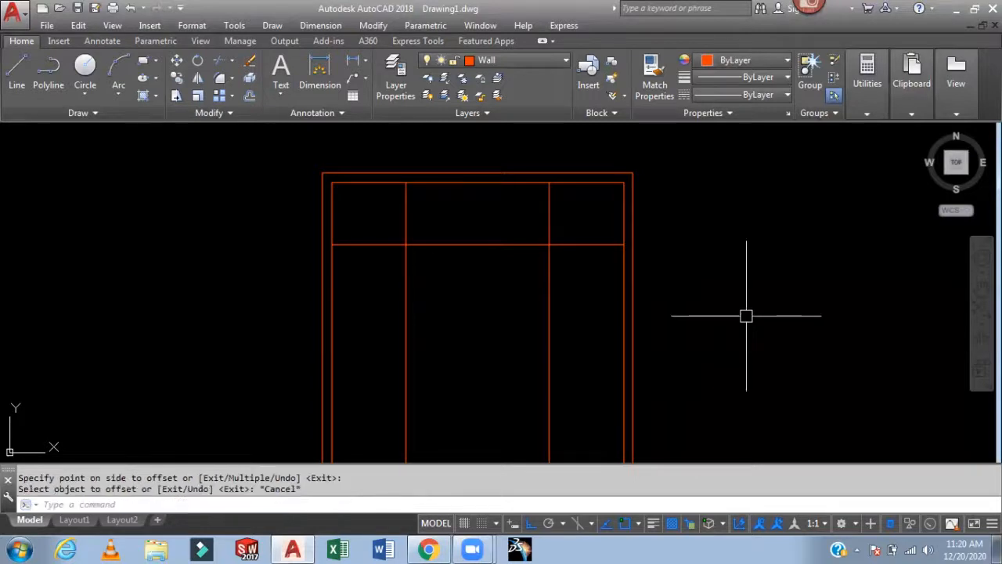
# - Offset the three new partition lines 4 1/2" each to give them wall thickness
pyautogui.write('o')
pyautogui.press('Return')
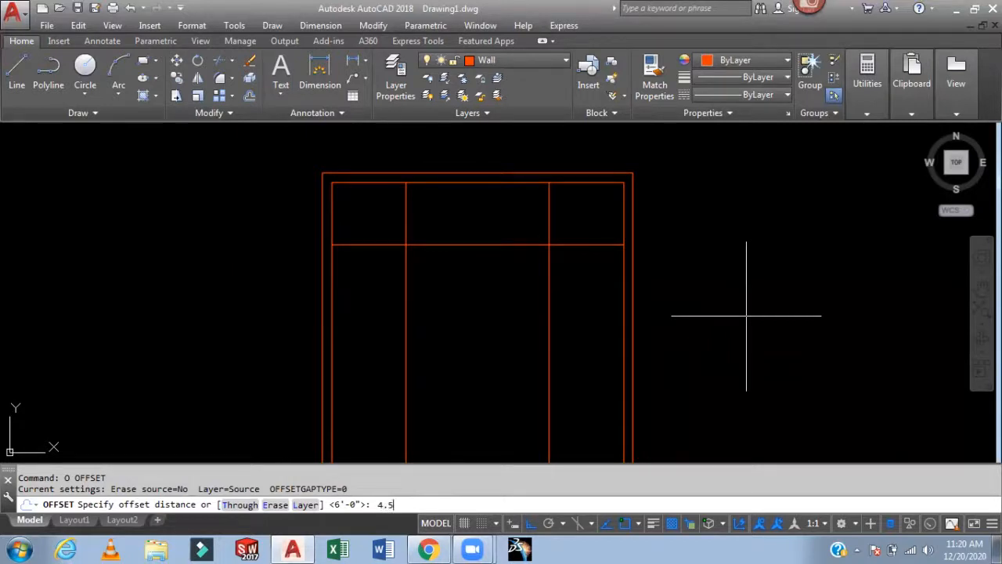
pyautogui.press('Return')
pyautogui.click(548, 307)
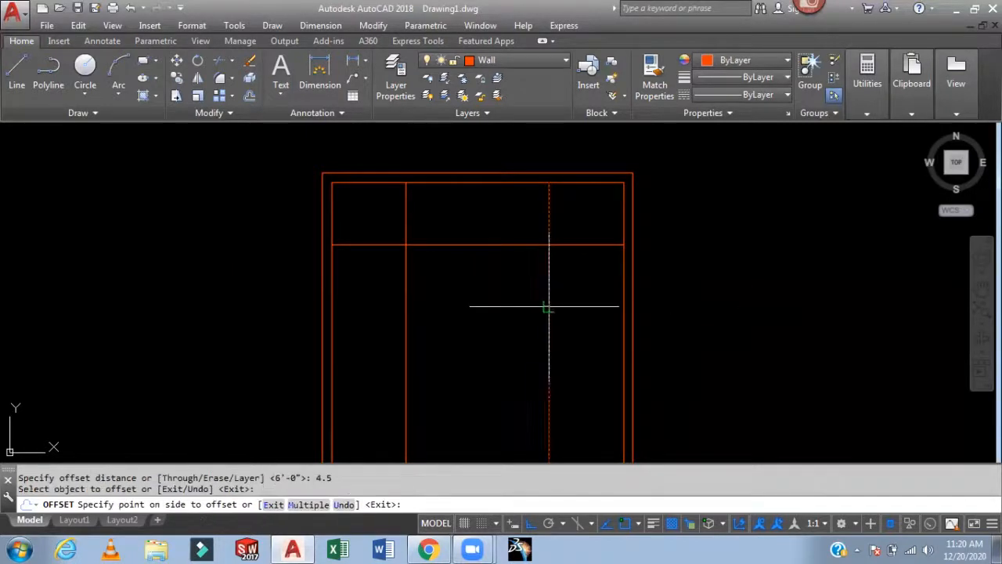
pyautogui.click(454, 319)
pyautogui.click(406, 329)
pyautogui.click(488, 324)
pyautogui.click(474, 245)
pyautogui.click(475, 270)
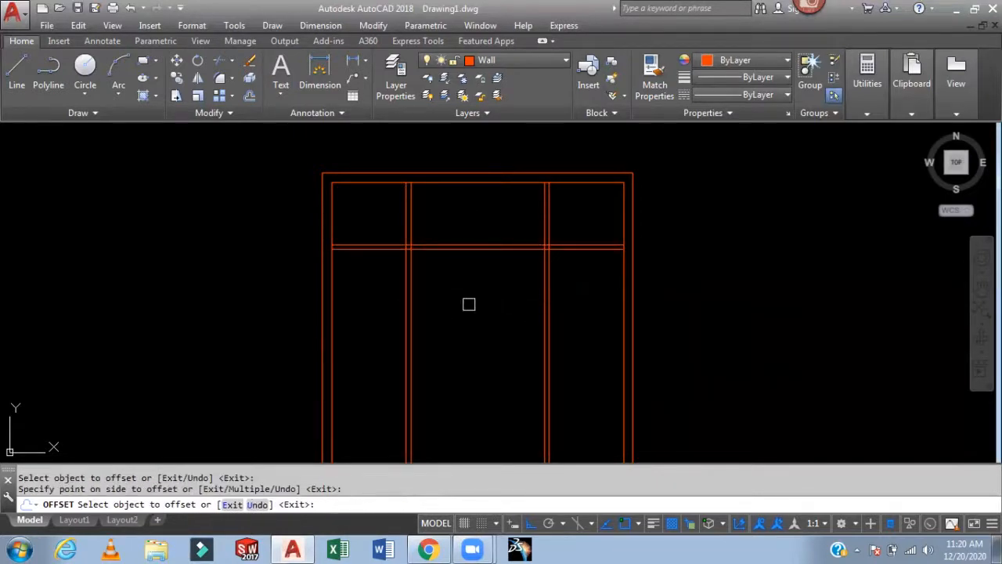
pyautogui.press('Escape')
# - Trim the vertical partition lines below the horizontal partition wall
pyautogui.write('tr')
pyautogui.press('Return')
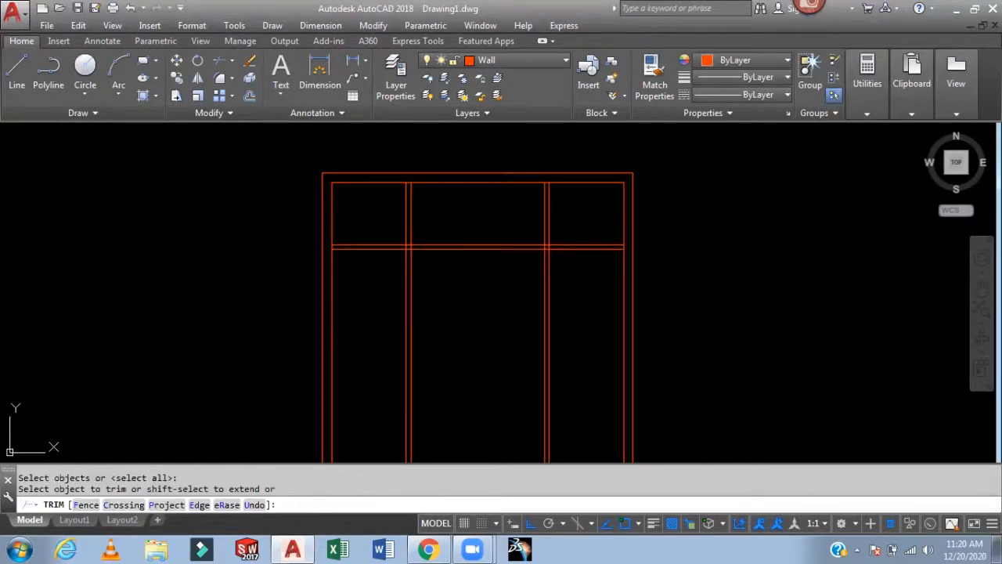
pyautogui.click(577, 298)
pyautogui.click(384, 345)
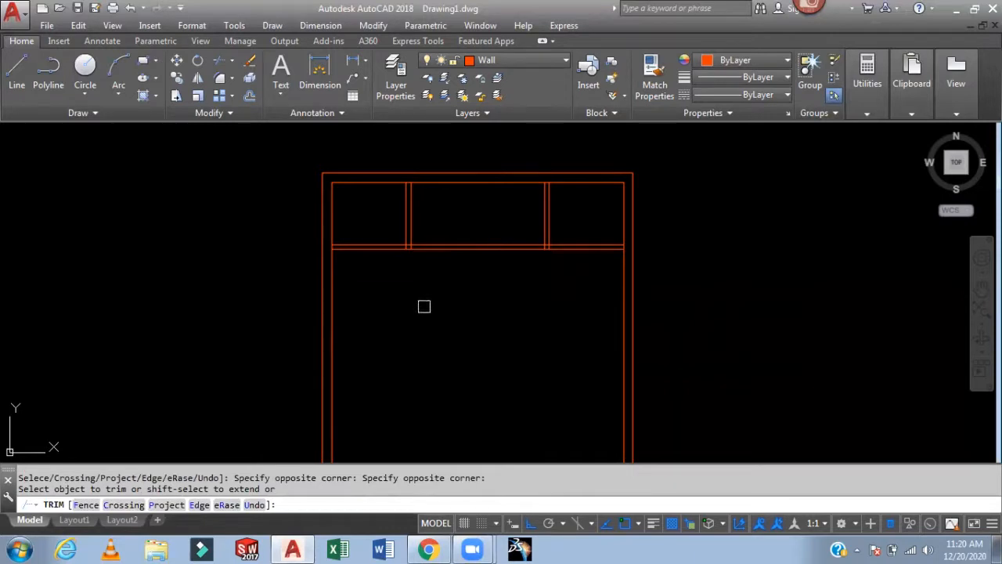
pyautogui.press('Escape')
pyautogui.moveTo(540, 348); pyautogui.dragTo(548, 286, button='middle')
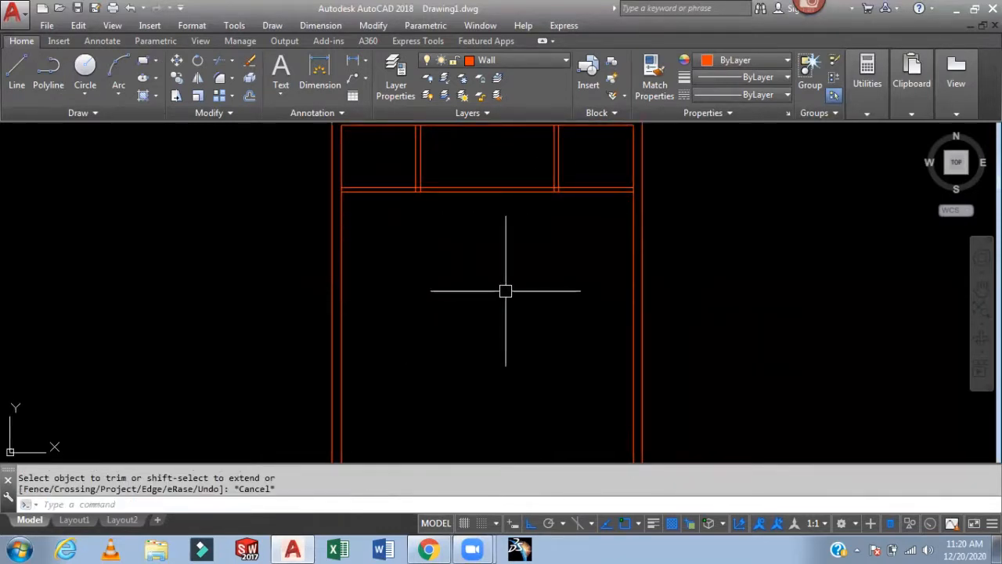
# - Offset the inner left wall line 12' to the right
pyautogui.write('o')
pyautogui.press('Return')
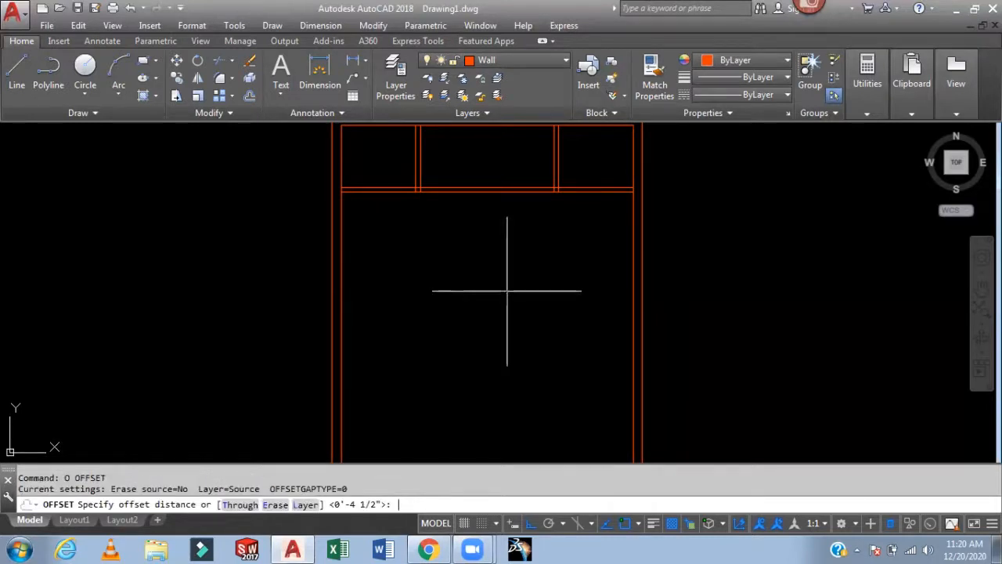
pyautogui.write("12'")
pyautogui.press('Return')
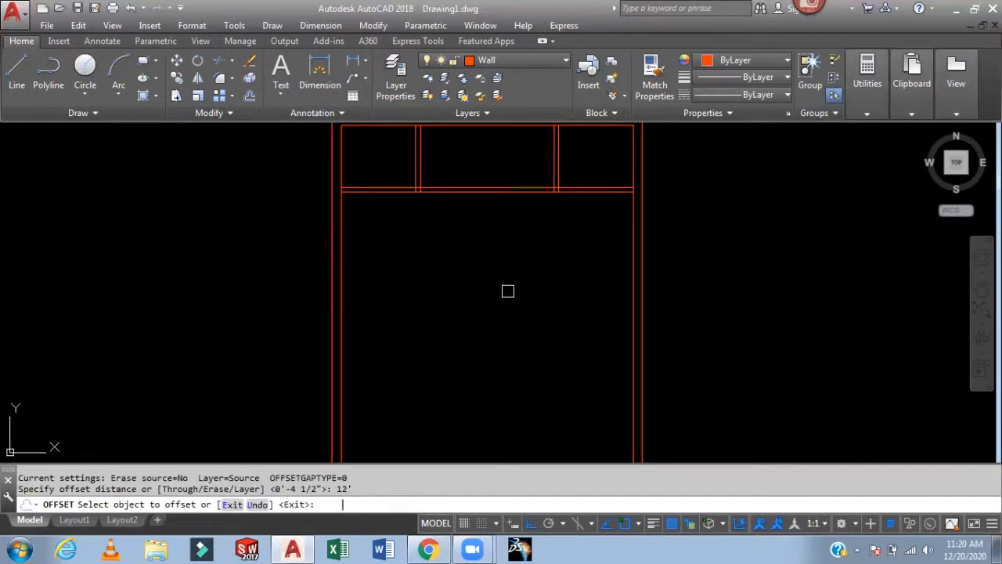
pyautogui.click(350, 325)
pyautogui.click(522, 311)
pyautogui.press('Escape')
# - Offset the lower line of the horizontal partition wall 14' downward
pyautogui.write('o')
pyautogui.press('Return')
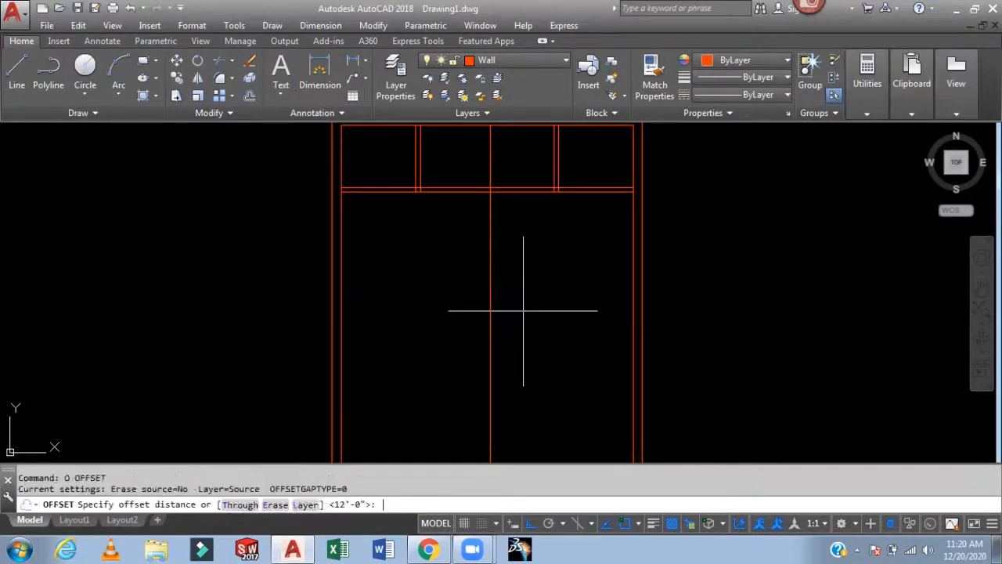
pyautogui.write("14'")
pyautogui.press('Return')
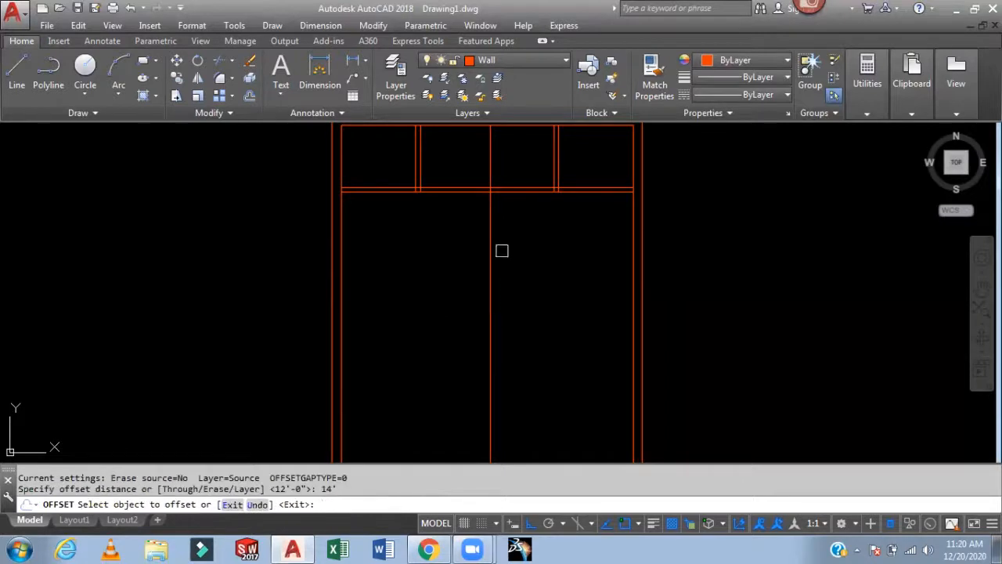
pyautogui.click(527, 193)
pyautogui.click(541, 279)
pyautogui.press('Escape')
# - Offset the new horizontal and vertical partition lines 4 1/2" to give them wall thickness
pyautogui.write('o')
pyautogui.press('Return')
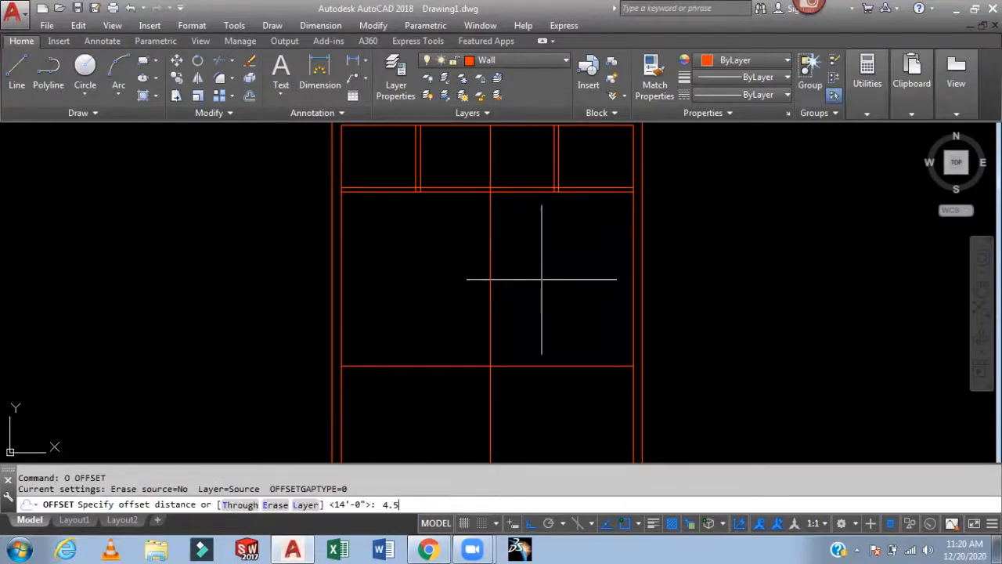
pyautogui.press('Return')
pyautogui.click(549, 367)
pyautogui.click(538, 416)
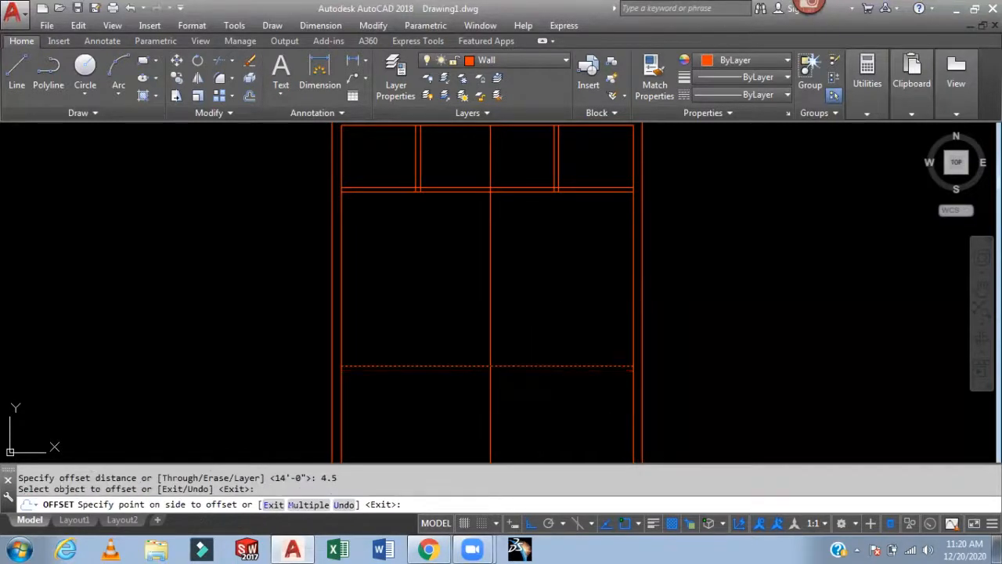
pyautogui.click(491, 344)
pyautogui.click(557, 318)
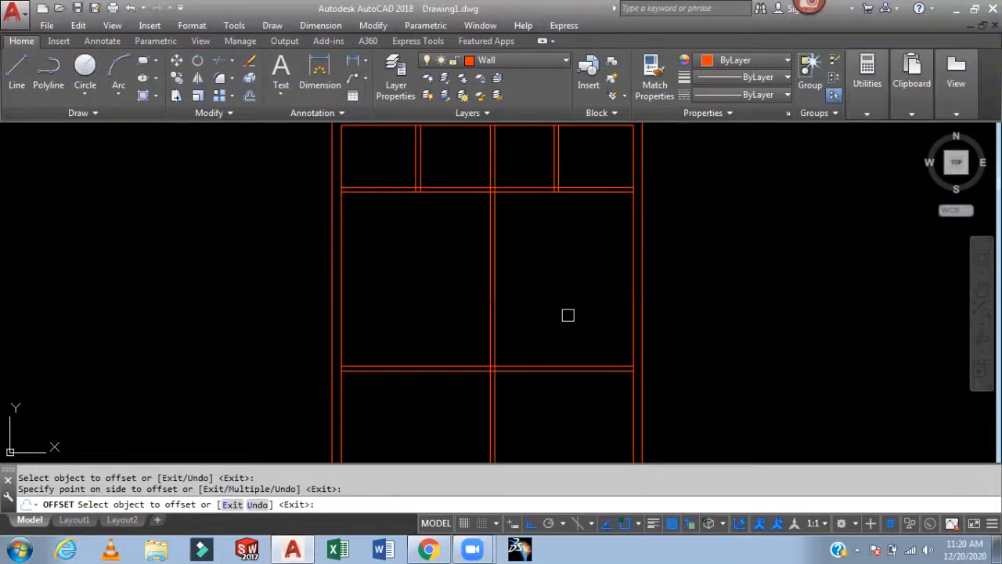
pyautogui.press('Escape')
# - Trim the overlapping line segments where the new partition walls intersect
pyautogui.write('tr')
pyautogui.press('Return')
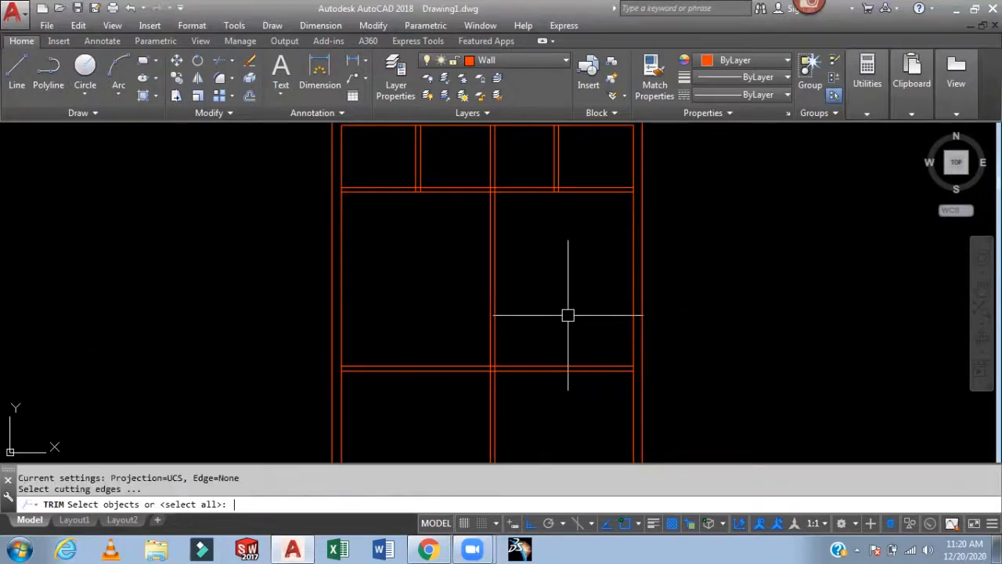
pyautogui.press('Return')
pyautogui.click(512, 154)
pyautogui.click(481, 165)
pyautogui.moveTo(580, 272); pyautogui.dragTo(580, 167, button='middle')
pyautogui.click(560, 313)
pyautogui.click(412, 351)
pyautogui.scroll(-4, 550, 322)
pyautogui.moveTo(550, 333); pyautogui.dragTo(552, 369, button='middle')
pyautogui.scroll(3, 515, 281)
pyautogui.press('Escape')
pyautogui.scroll(1, 521, 303)
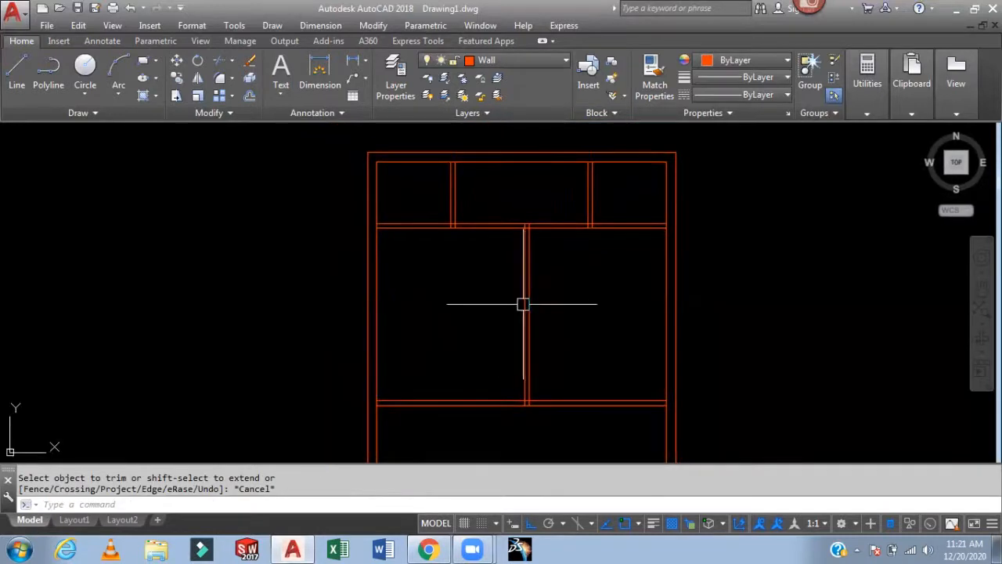
# - Offset both central wall lines and both upper room partition lines 3.5' outward to mark door openings
pyautogui.write('o')
pyautogui.press('Return')
pyautogui.write("3.5'")
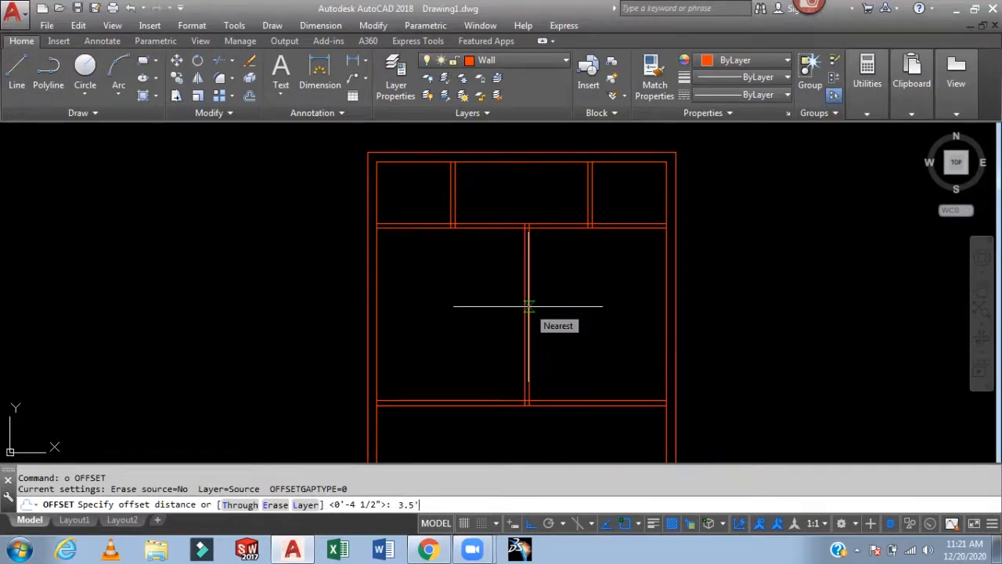
pyautogui.press('Return')
pyautogui.click(529, 317)
pyautogui.click(561, 332)
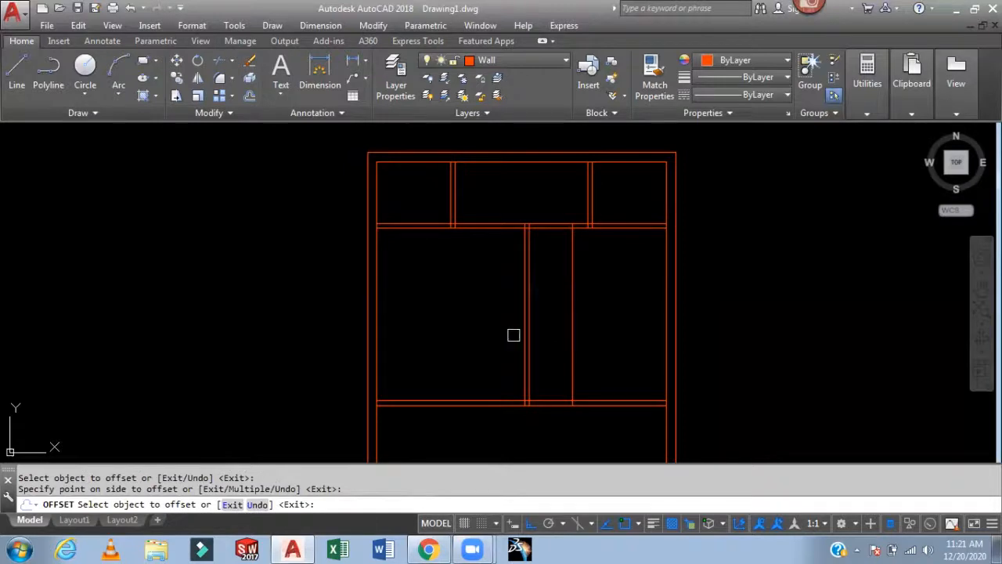
pyautogui.click(523, 330)
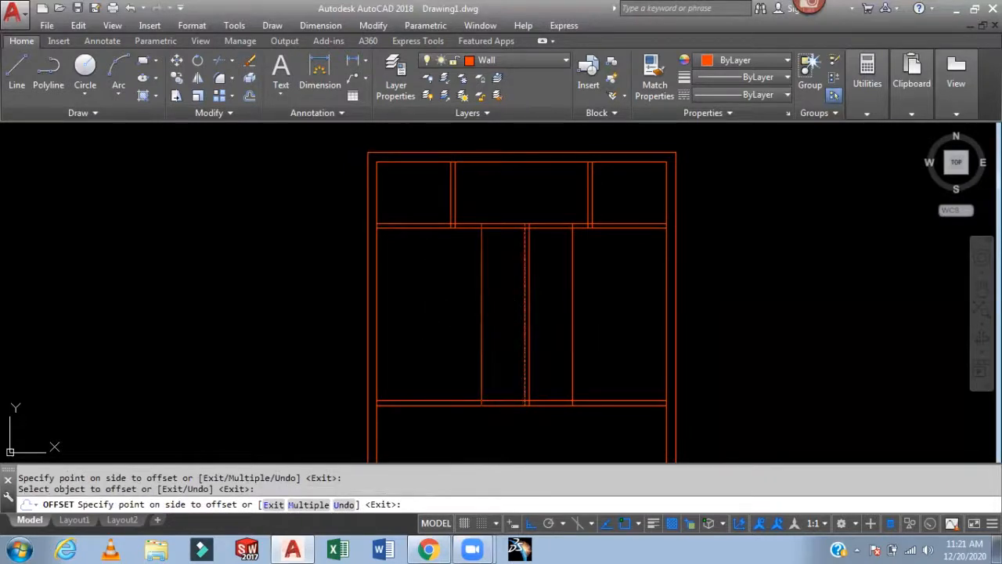
pyautogui.click(493, 332)
pyautogui.click(451, 201)
pyautogui.click(419, 198)
pyautogui.click(594, 197)
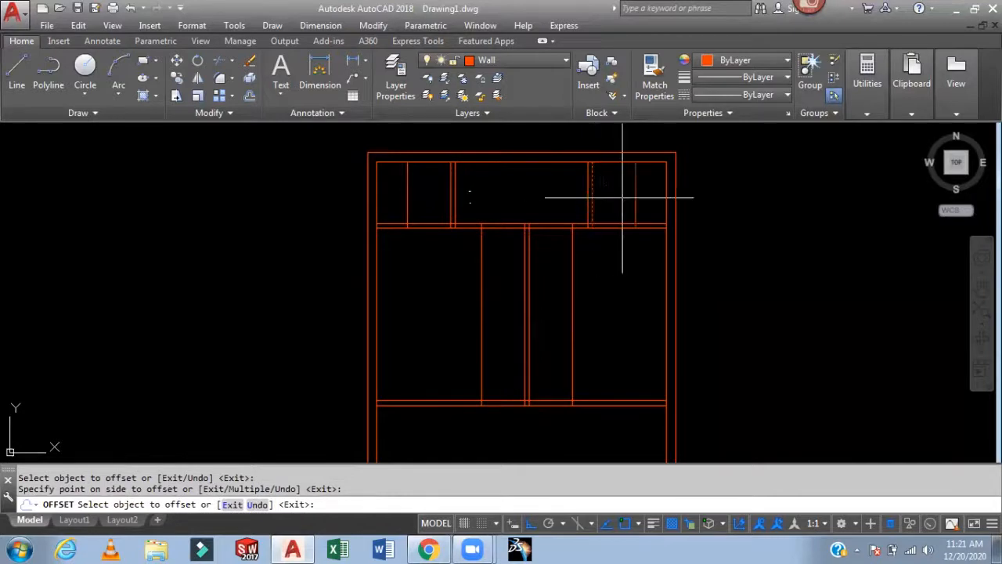
pyautogui.click(627, 198)
pyautogui.press('Escape')
# - Trim the upper horizontal partition wall to cut door openings between the offset lines
pyautogui.write('TR')
pyautogui.press('Return')
pyautogui.press('Return')
pyautogui.scroll(4, 645, 228)
pyautogui.click(678, 174)
pyautogui.click(643, 260)
pyautogui.click(650, 154)
pyautogui.click(593, 185)
pyautogui.scroll(-2, 591, 188)
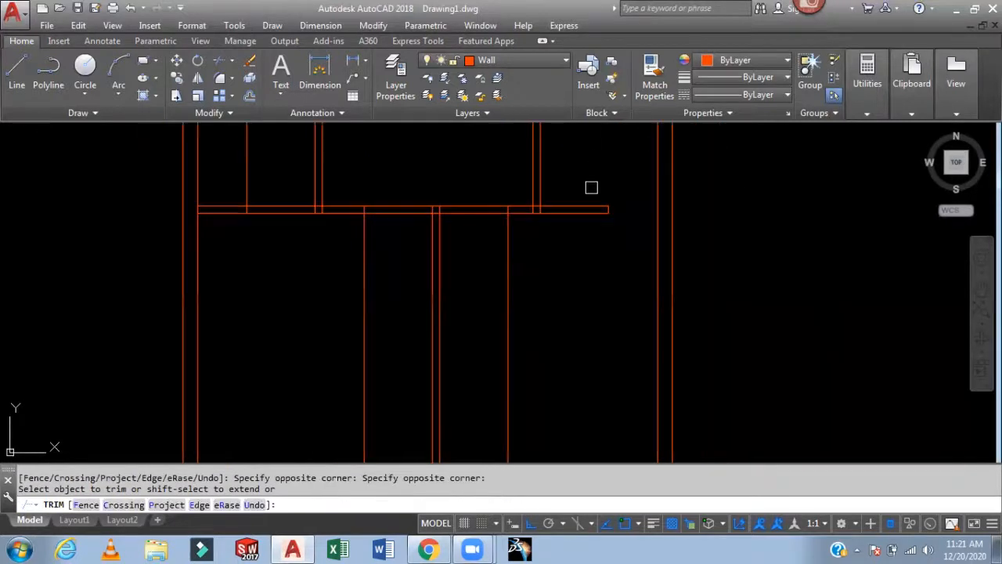
pyautogui.moveTo(616, 211)
pyautogui.mouseDown(button='middle')
pyautogui.moveTo(642, 275)
pyautogui.moveTo(648, 234)
pyautogui.moveTo(721, 271)
pyautogui.moveTo(716, 287)
pyautogui.mouseUp(button='middle')
pyautogui.click(641, 274)
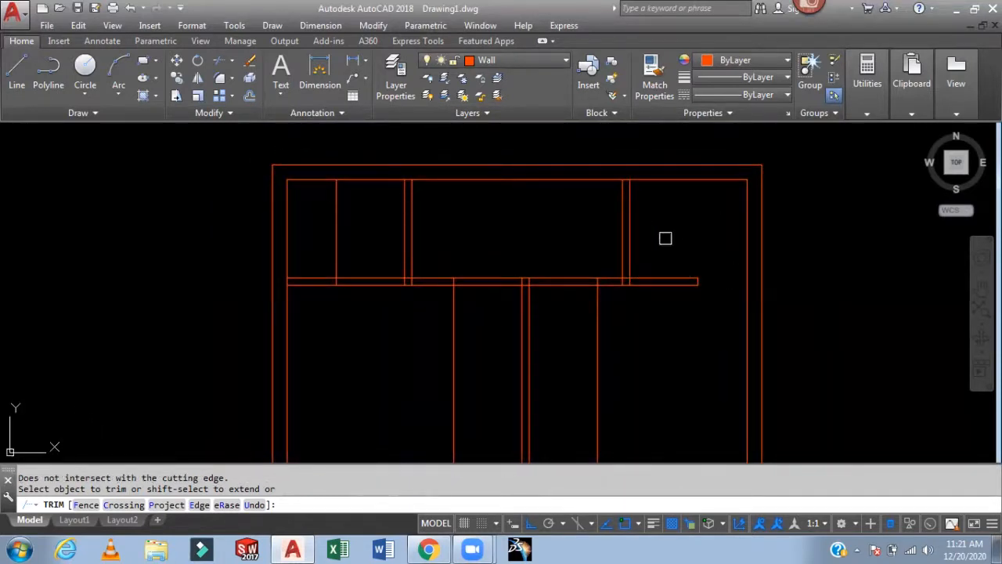
pyautogui.moveTo(724, 319)
pyautogui.mouseDown(button='middle')
pyautogui.moveTo(743, 299)
pyautogui.moveTo(756, 308)
pyautogui.mouseUp(button='middle')
pyautogui.click(368, 257)
pyautogui.click(349, 266)
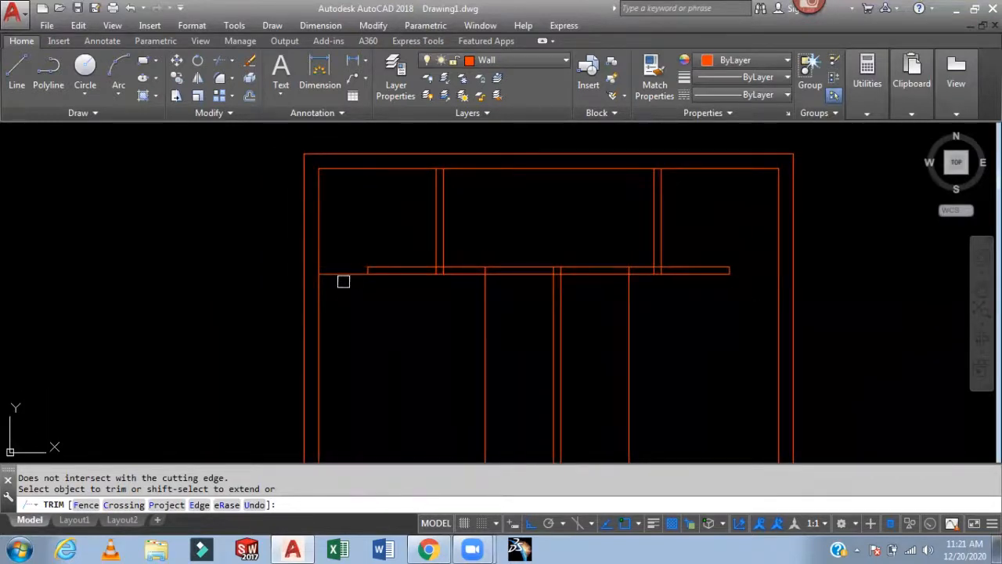
pyautogui.click(343, 282)
pyautogui.click(345, 258)
pyautogui.moveTo(507, 254); pyautogui.dragTo(494, 217, button='middle')
pyautogui.click(508, 212)
pyautogui.click(504, 259)
pyautogui.click(589, 202)
pyautogui.click(578, 276)
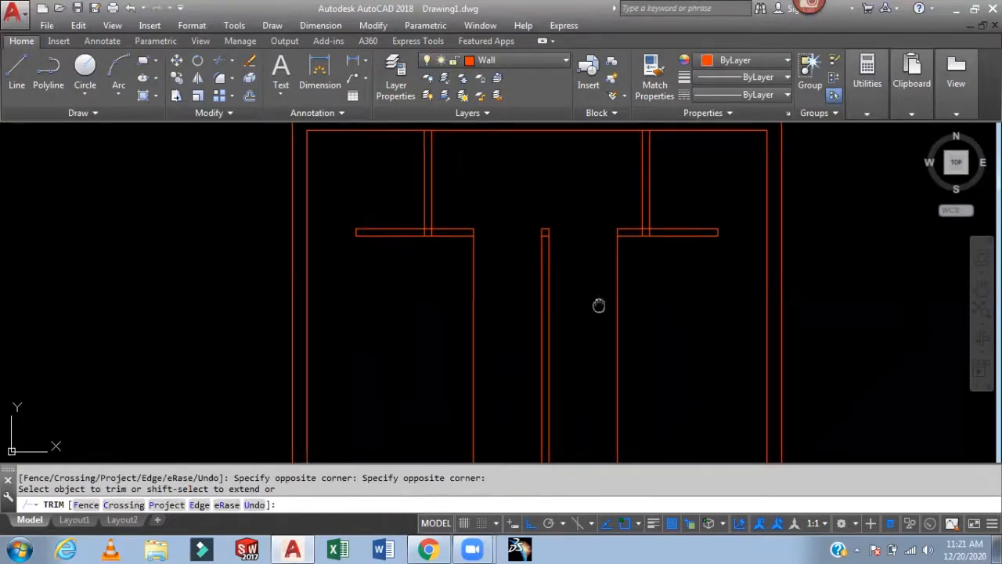
# - Trim the lower horizontal partition wall to cut door openings beside the central wall
pyautogui.moveTo(588, 334); pyautogui.dragTo(572, 223, button='middle')
pyautogui.click(574, 368)
pyautogui.click(559, 421)
pyautogui.click(558, 423)
pyautogui.click(488, 405)
pyautogui.click(480, 347)
pyautogui.click(425, 326)
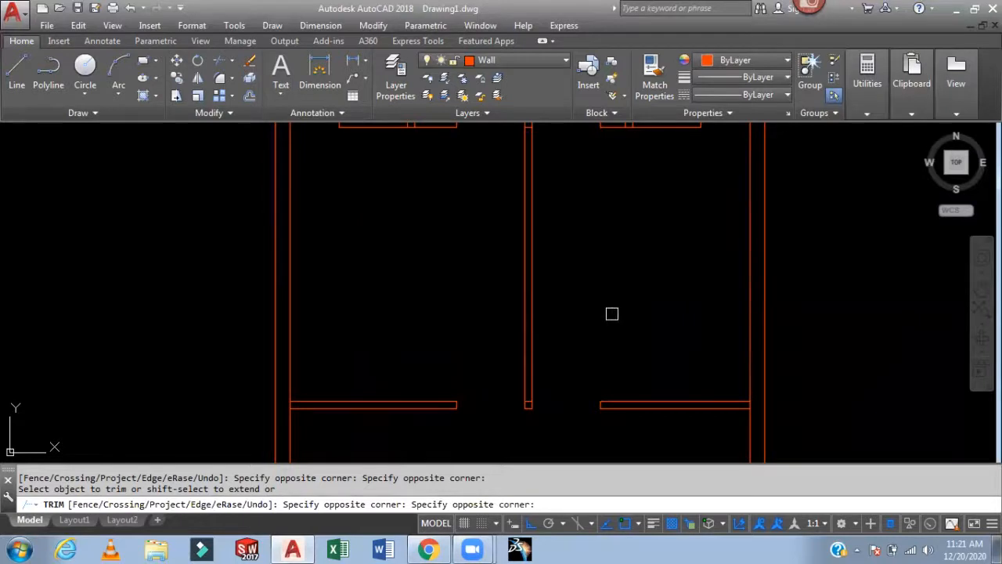
# - Trim the leftover line segments at the central wall junctions
pyautogui.scroll(-2, 657, 366)
pyautogui.scroll(2, 608, 291)
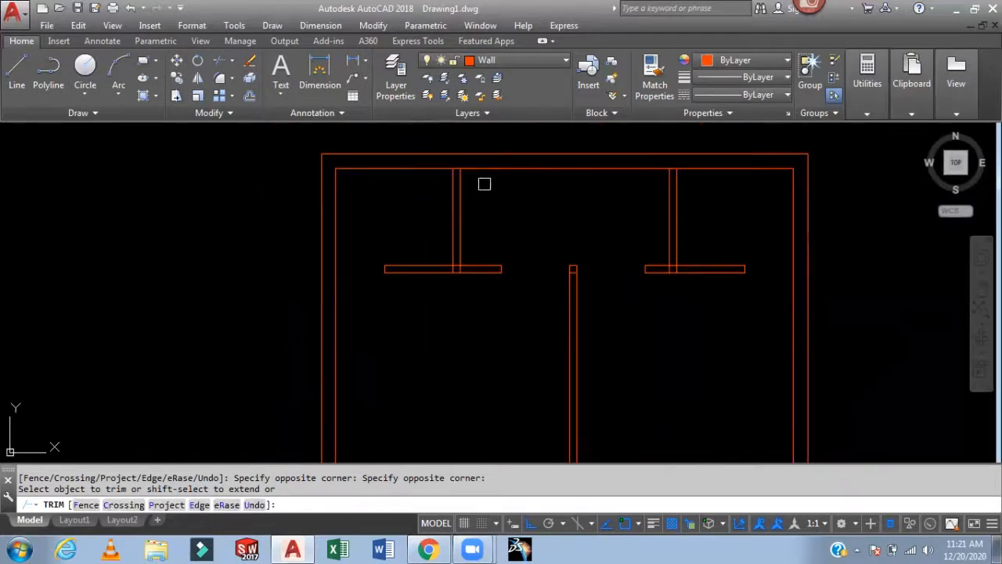
pyautogui.scroll(3, 484, 169)
pyautogui.scroll(-2, 501, 217)
pyautogui.scroll(5, 481, 280)
pyautogui.click(468, 308)
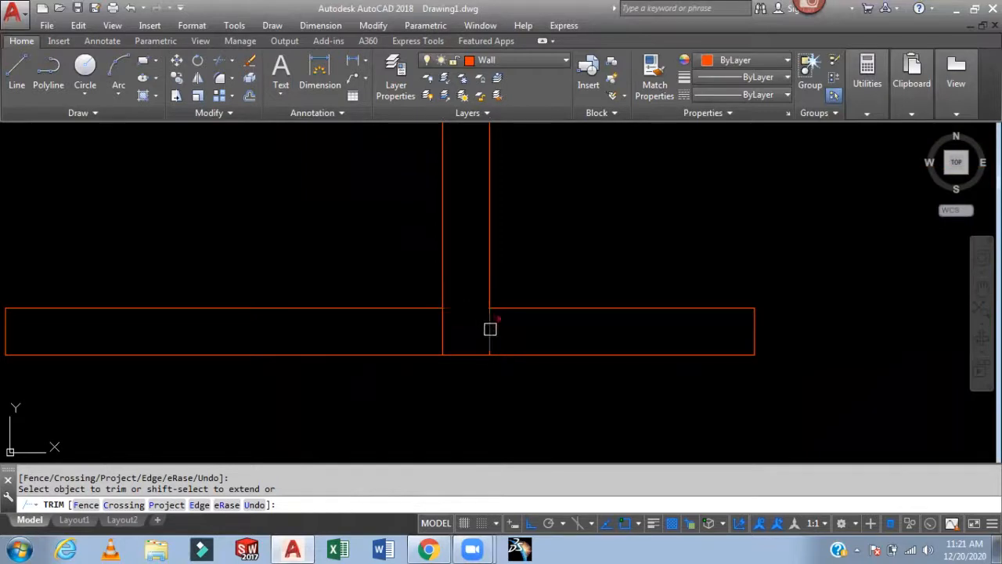
pyautogui.click(493, 306)
pyautogui.scroll(-4, 475, 302)
pyautogui.moveTo(521, 277); pyautogui.dragTo(317, 364, button='middle')
pyautogui.scroll(3, 595, 235)
pyautogui.click(618, 242)
pyautogui.moveTo(714, 400); pyautogui.dragTo(632, 203, button='middle')
pyautogui.click(541, 279)
pyautogui.click(557, 293)
pyautogui.scroll(-6, 664, 256)
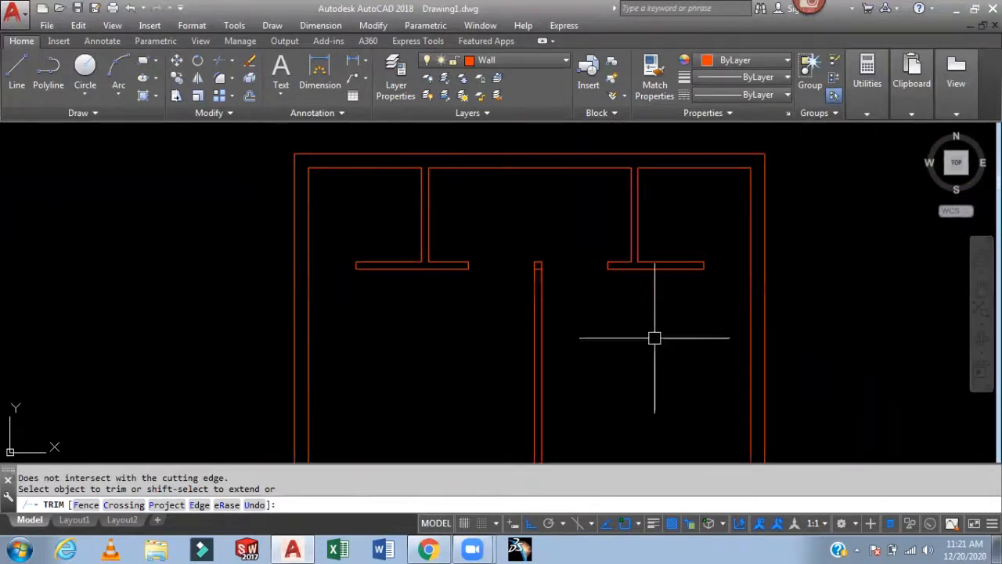
pyautogui.press('Escape')
# - Delete the short end lines capping both ends of the central wall
pyautogui.scroll(6, 540, 264)
pyautogui.click(513, 280)
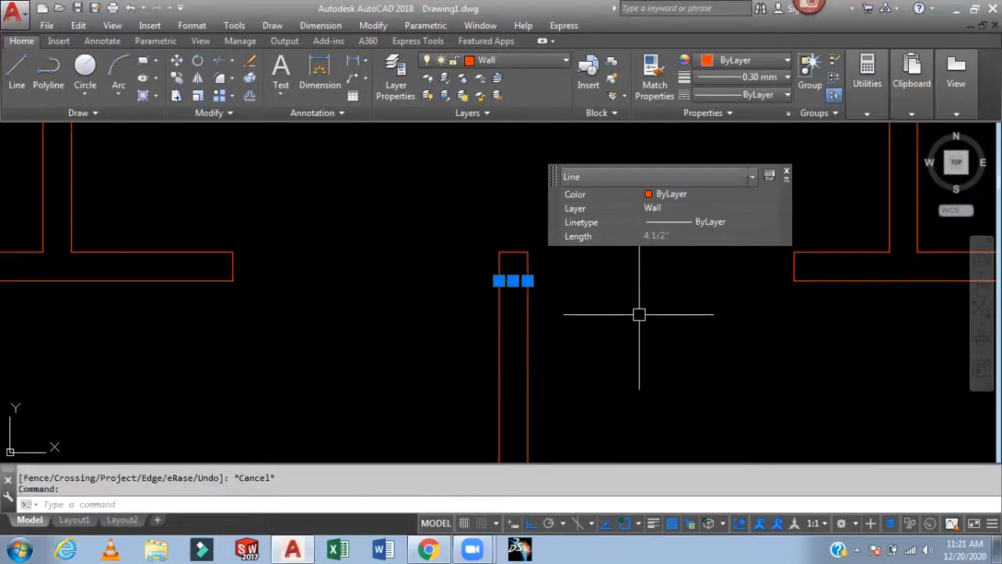
pyautogui.press('Delete')
pyautogui.scroll(-5, 655, 246)
pyautogui.moveTo(655, 246); pyautogui.dragTo(626, 196, button='middle')
pyautogui.scroll(6, 573, 217)
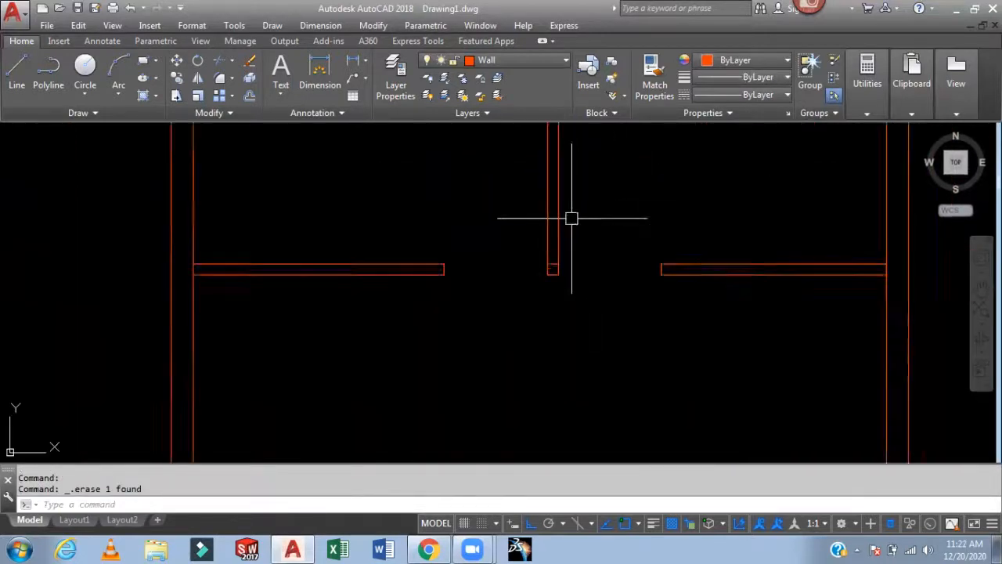
pyautogui.click(523, 331)
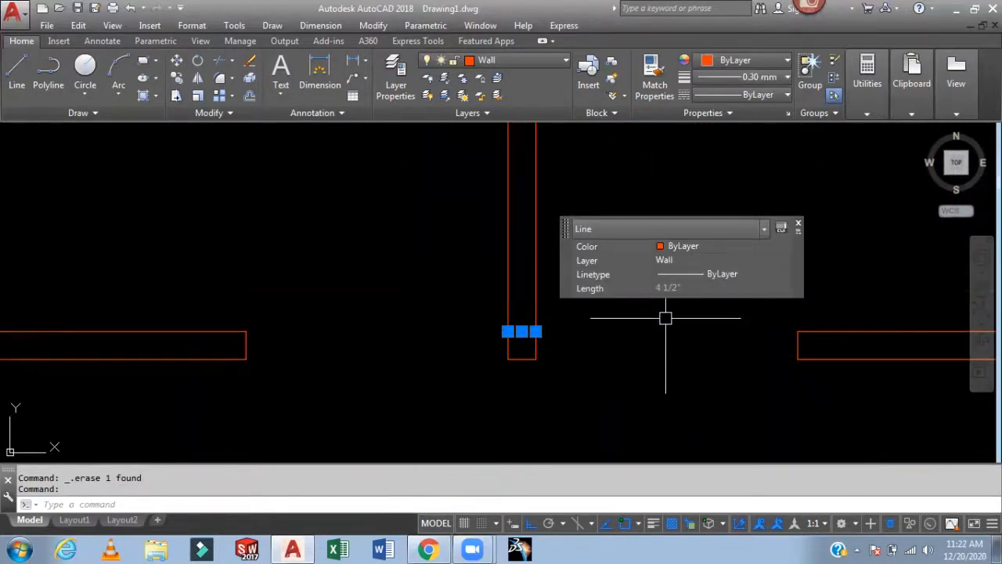
pyautogui.press('Delete')
pyautogui.scroll(-6, 666, 313)
pyautogui.scroll(5, 505, 281)
pyautogui.moveTo(501, 278); pyautogui.dragTo(486, 178, button='middle')
pyautogui.moveTo(492, 328); pyautogui.dragTo(491, 283, button='middle')
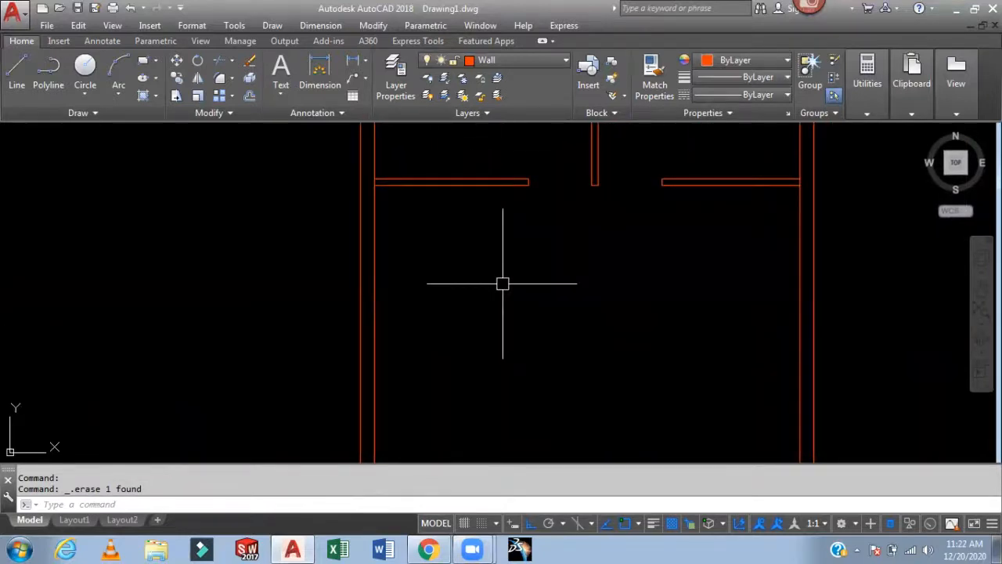
# - Offset the lower left horizontal wall line 10' downward
pyautogui.write('o')
pyautogui.press('Return')
pyautogui.write("10'")
pyautogui.press('Return')
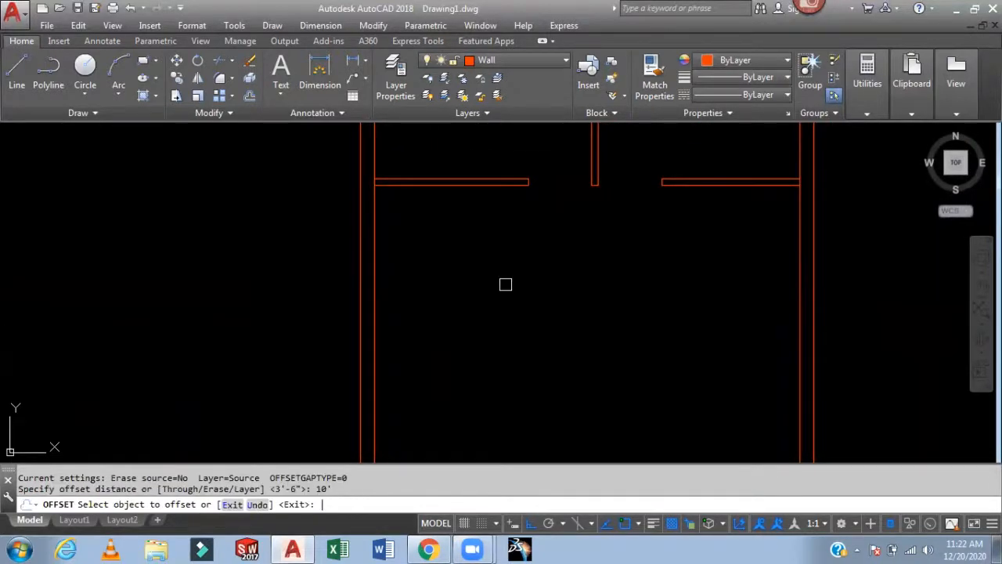
pyautogui.click(482, 182)
pyautogui.click(462, 282)
pyautogui.press('Escape')
# - Offset the left inner wall line 8' to the right to start a vertical partition
pyautogui.write('o')
pyautogui.press('Return')
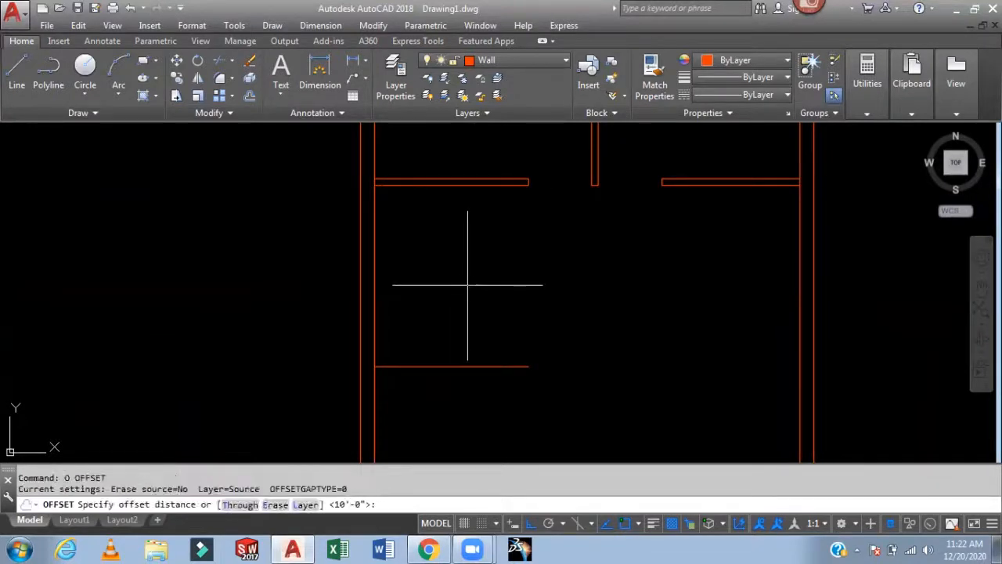
pyautogui.write("8'")
pyautogui.press('Return')
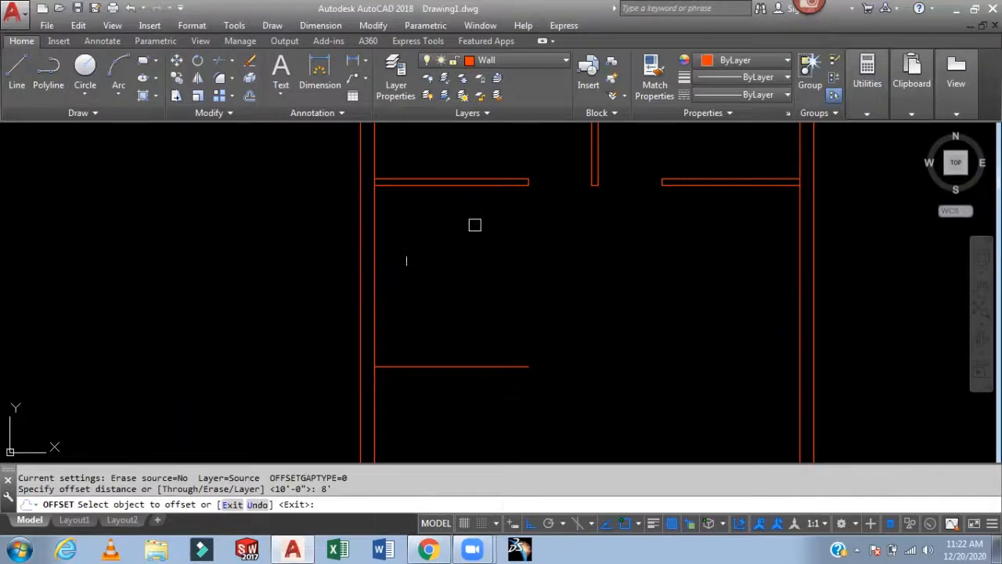
pyautogui.click(375, 306)
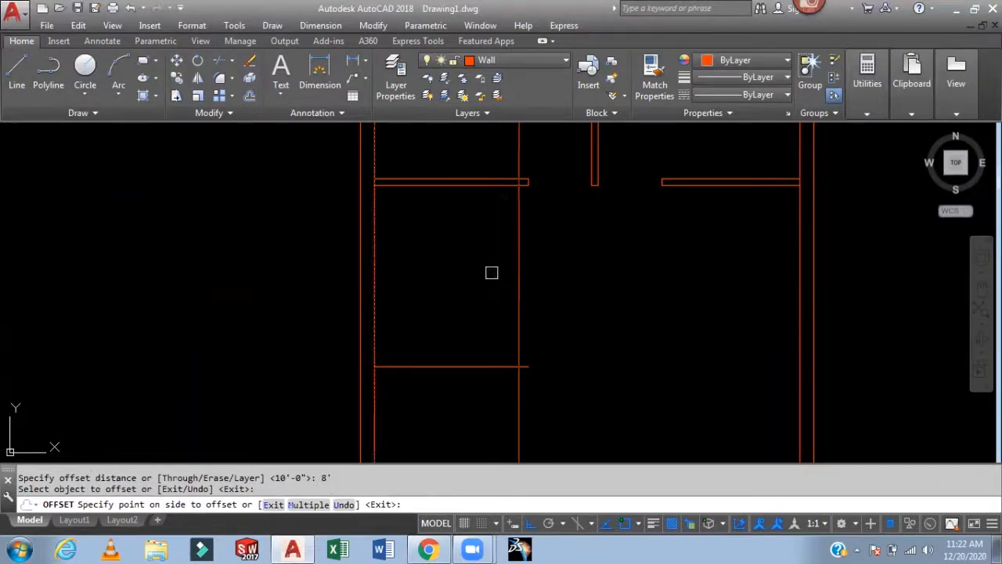
pyautogui.click(556, 277)
pyautogui.press('Return')
# - Offset the new partition line and the lower horizontal partition line 4.5" to give both wall thickness
pyautogui.write('o')
pyautogui.press('Return')
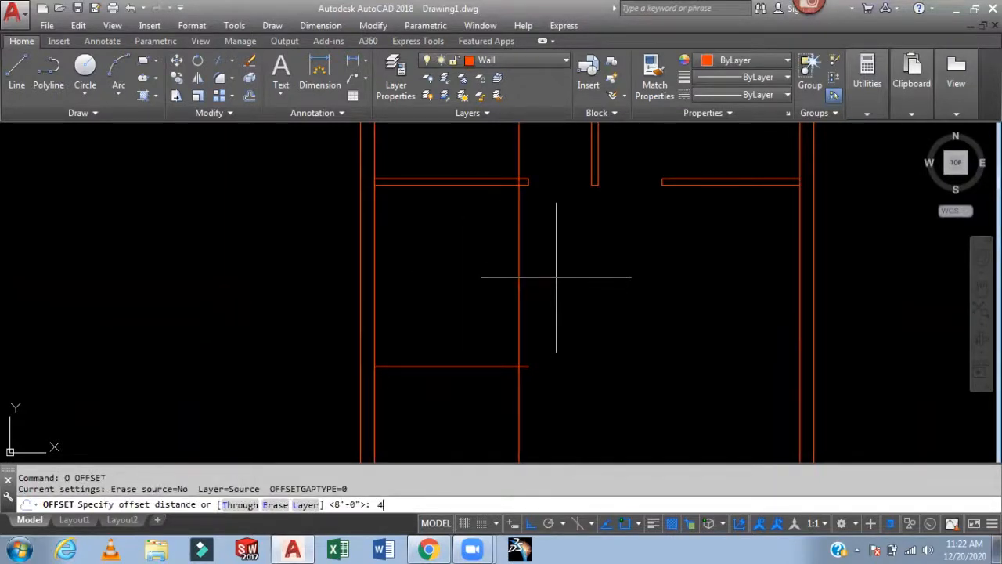
pyautogui.write('4.5')
pyautogui.press('Return')
pyautogui.click(519, 293)
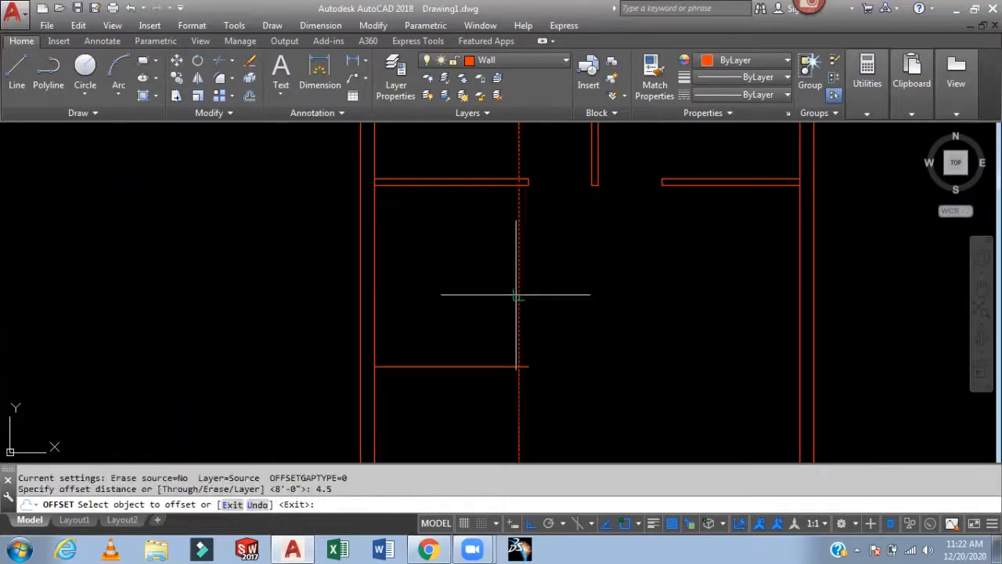
pyautogui.click(573, 284)
pyautogui.click(477, 369)
pyautogui.click(452, 399)
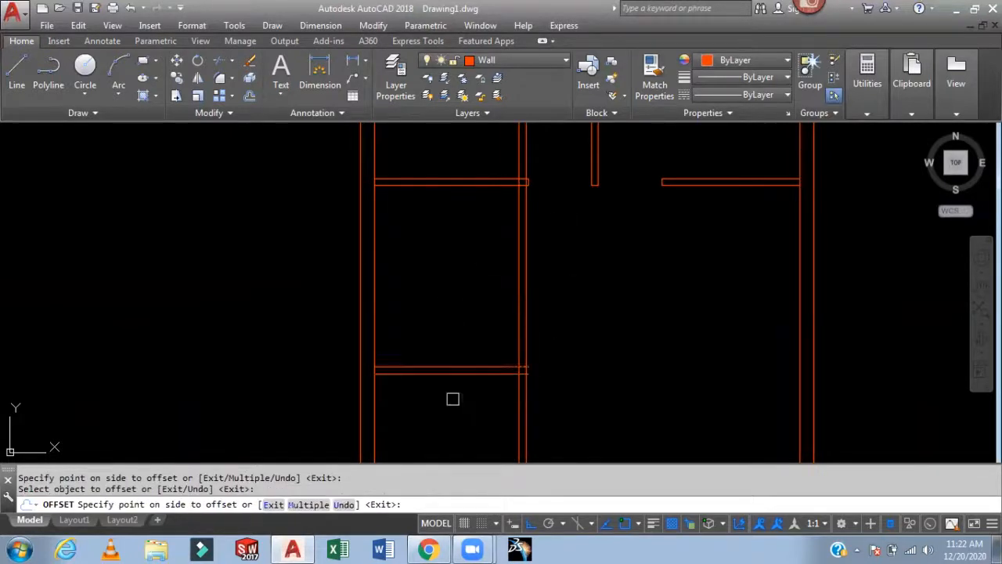
pyautogui.press('Escape')
# - Trim the new vertical partition's lines where they overlap the upper and lower horizontal walls
pyautogui.moveTo(597, 330); pyautogui.dragTo(577, 398, button='middle')
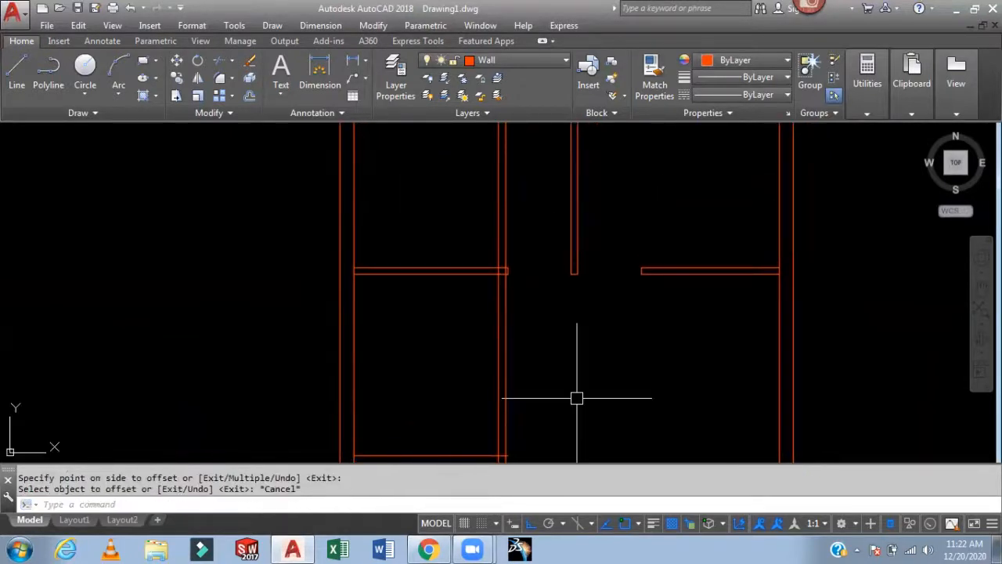
pyautogui.write('TR')
pyautogui.press('Return')
pyautogui.press('Return')
pyautogui.moveTo(530, 230); pyautogui.dragTo(481, 247)
pyautogui.scroll(8, 496, 257)
pyautogui.click(490, 184)
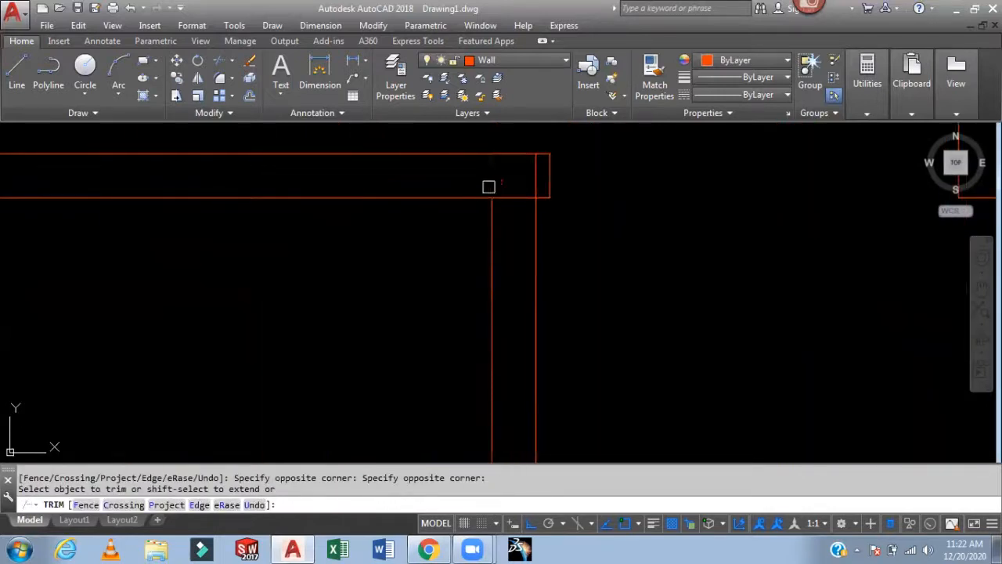
pyautogui.click(544, 197)
pyautogui.scroll(-7, 563, 198)
pyautogui.moveTo(610, 315); pyautogui.dragTo(591, 147, button='middle')
pyautogui.scroll(5, 557, 219)
pyautogui.click(516, 171)
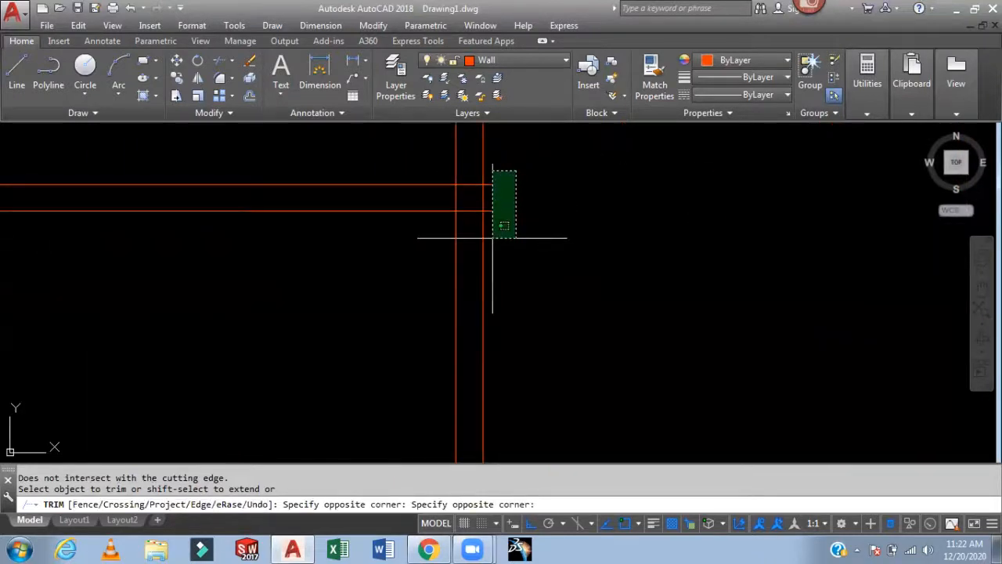
pyautogui.click(502, 226)
pyautogui.scroll(-4, 514, 276)
pyautogui.moveTo(618, 337); pyautogui.dragTo(671, 429, button='middle')
pyautogui.scroll(-4, 688, 360)
pyautogui.scroll(2, 664, 263)
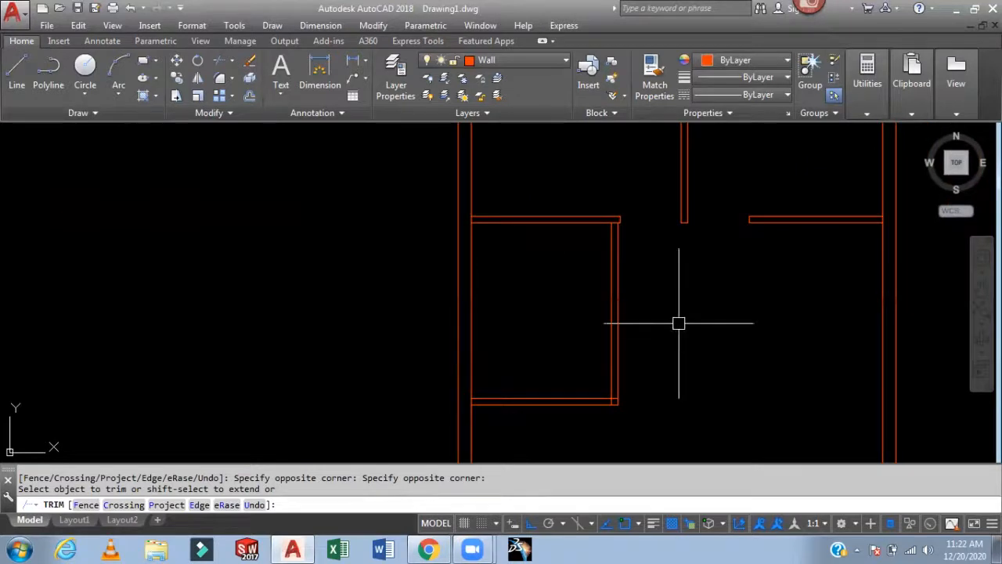
pyautogui.press('Escape')
pyautogui.moveTo(675, 315); pyautogui.dragTo(622, 208, button='middle')
pyautogui.moveTo(560, 343); pyautogui.dragTo(533, 315, button='middle')
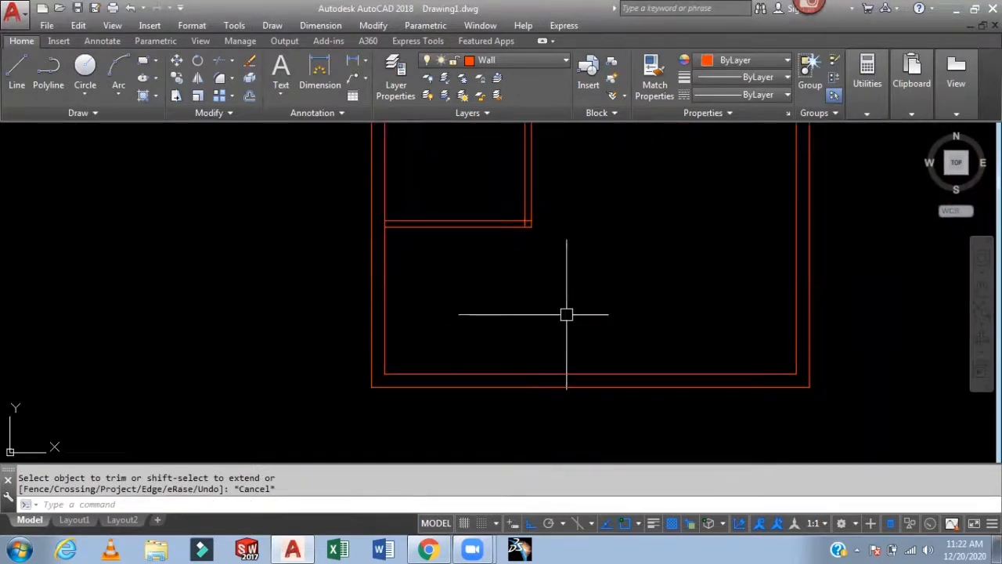
pyautogui.write('o')
pyautogui.press('Return')
pyautogui.write('12')
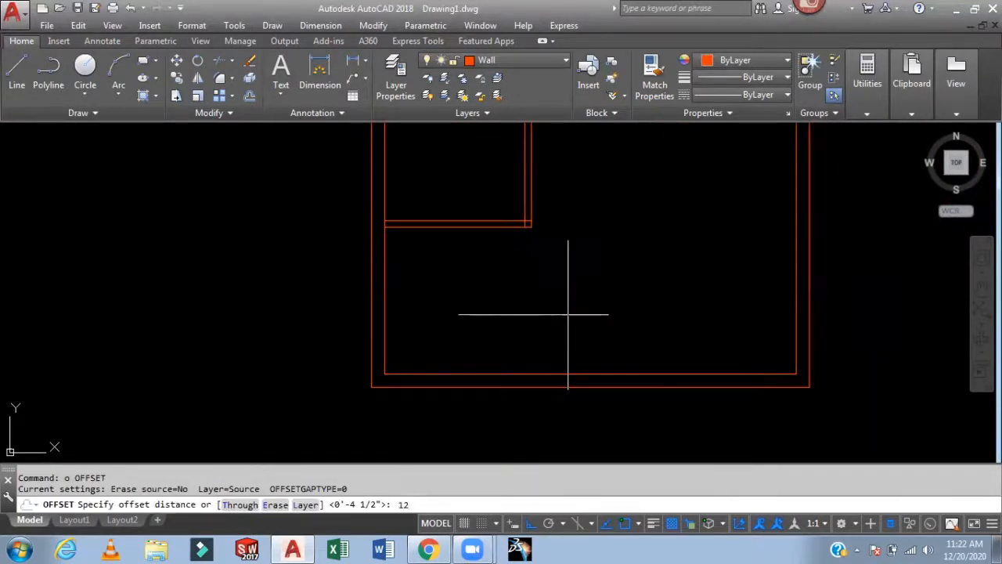
pyautogui.write("'")
pyautogui.press('Return')
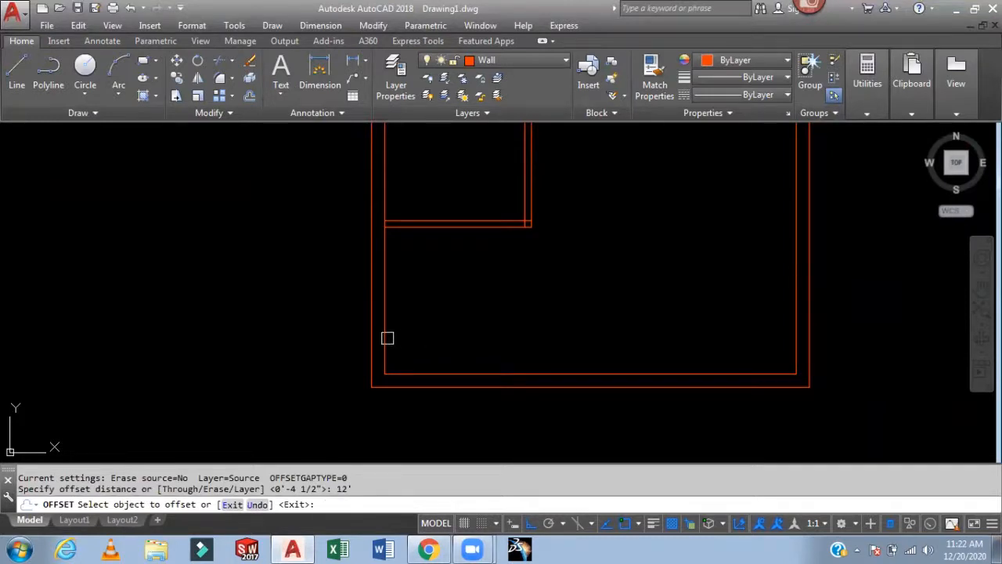
pyautogui.press('Escape')
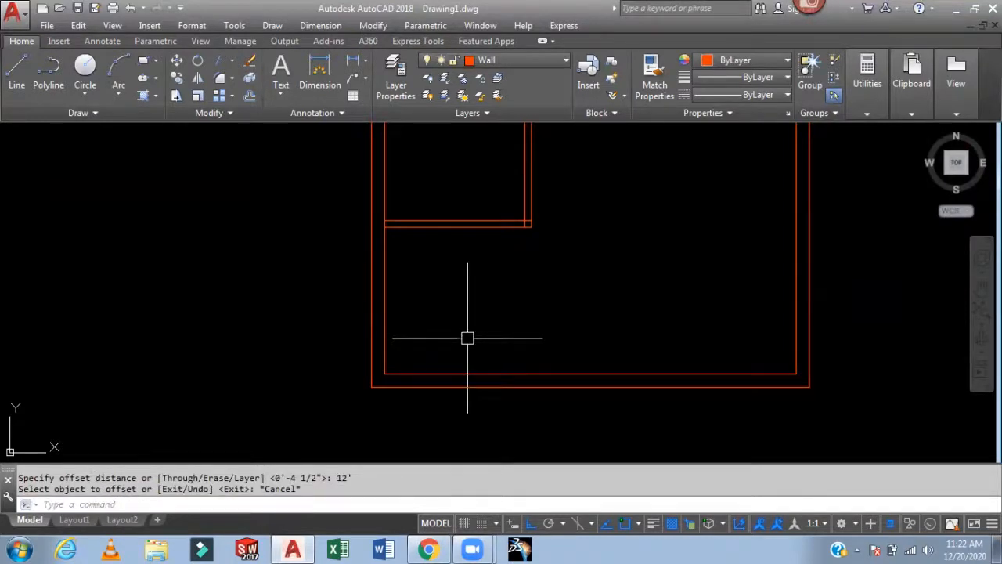
pyautogui.write('ex')
pyautogui.press('Return')
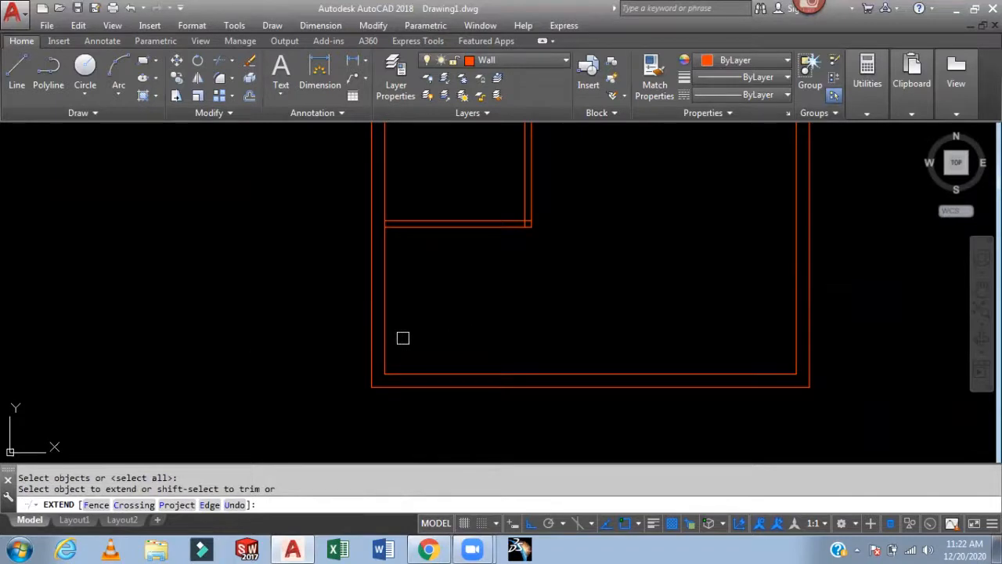
pyautogui.press('Escape')
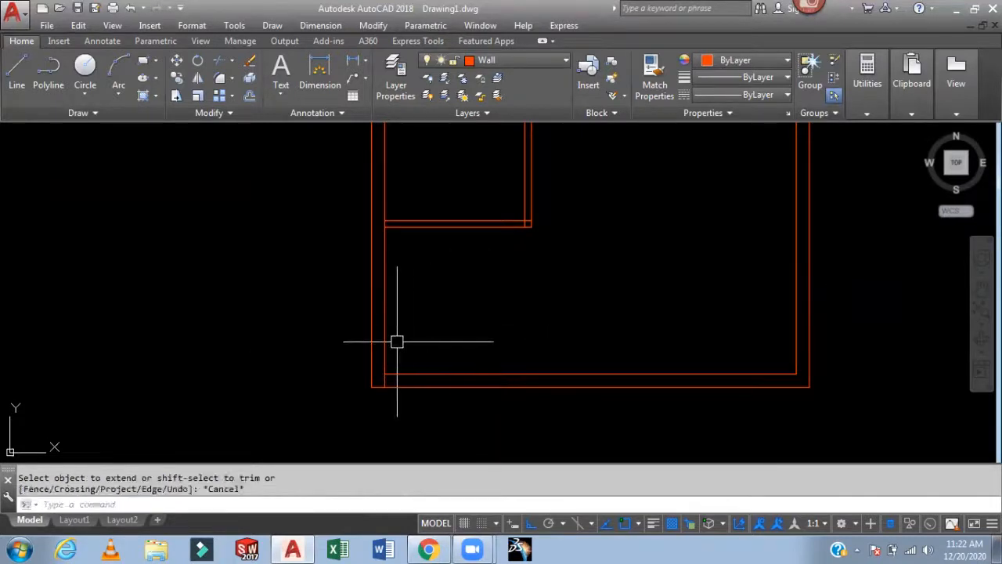
# - Offset the lower left inner wall line 10' to the right
pyautogui.write('o')
pyautogui.press('Return')
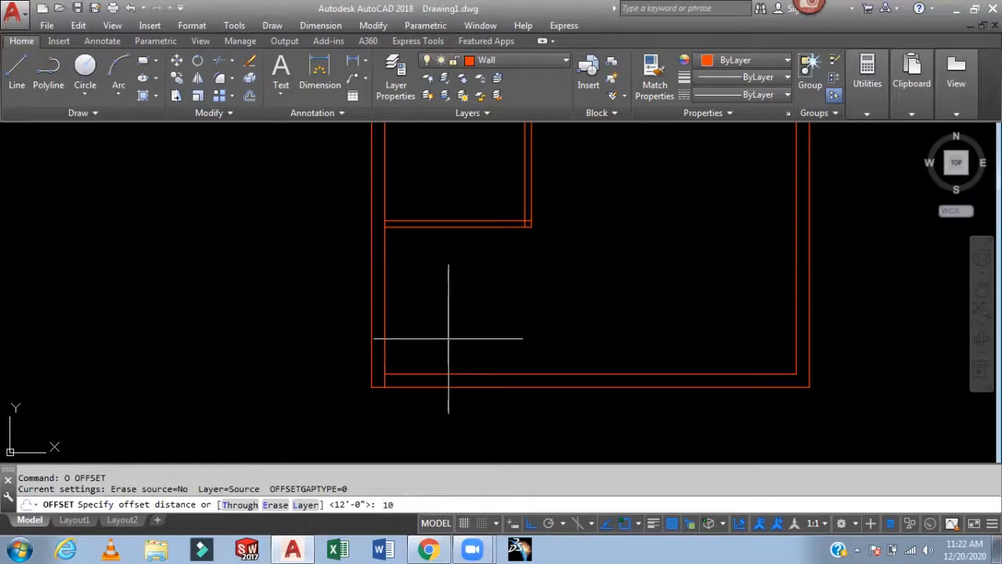
pyautogui.press('Return')
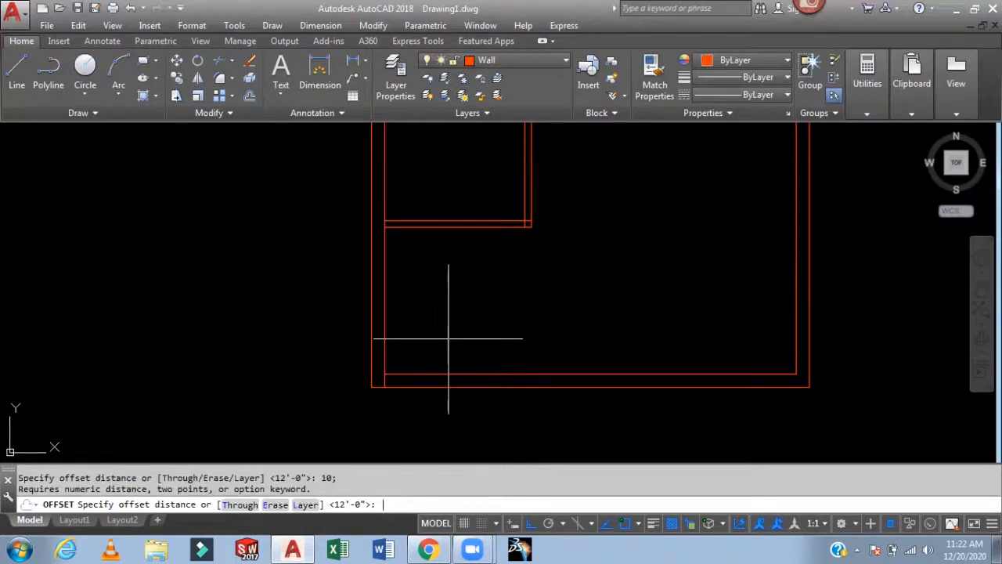
pyautogui.press('Escape')
pyautogui.press('Return')
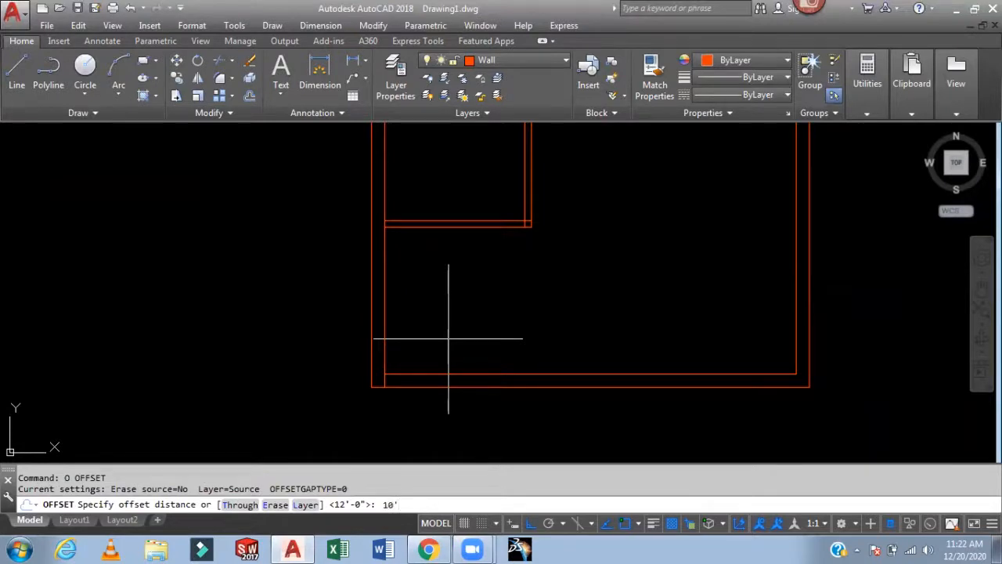
pyautogui.write("10'")
pyautogui.press('Return')
pyautogui.click(383, 346)
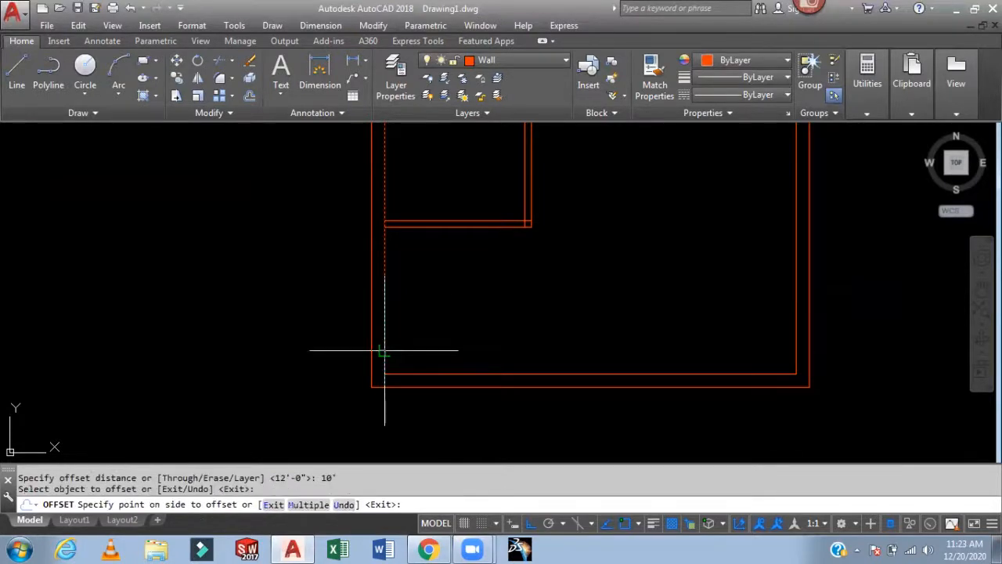
pyautogui.click(666, 323)
pyautogui.press('Escape')
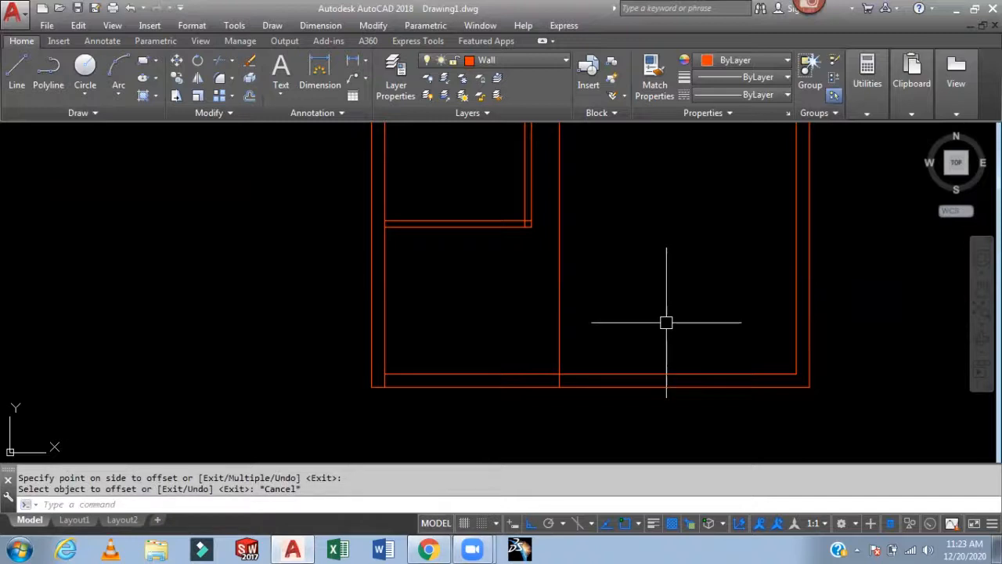
# - Trim the bottom exterior wall between the left wall and the new line to cut an entrance opening
pyautogui.write('tr')
pyautogui.press('Return')
pyautogui.press('Return')
pyautogui.click(511, 347)
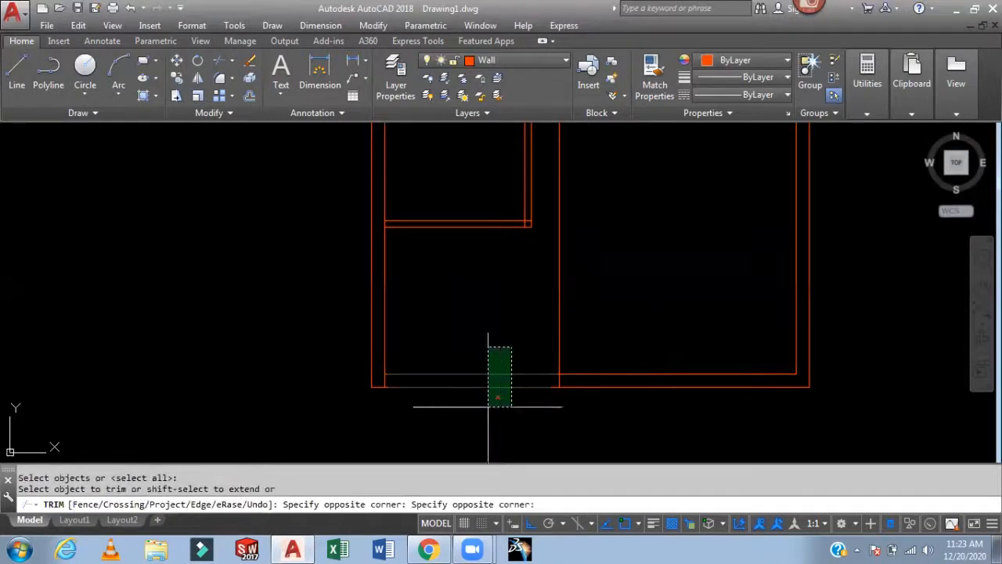
pyautogui.click(488, 405)
pyautogui.click(558, 341)
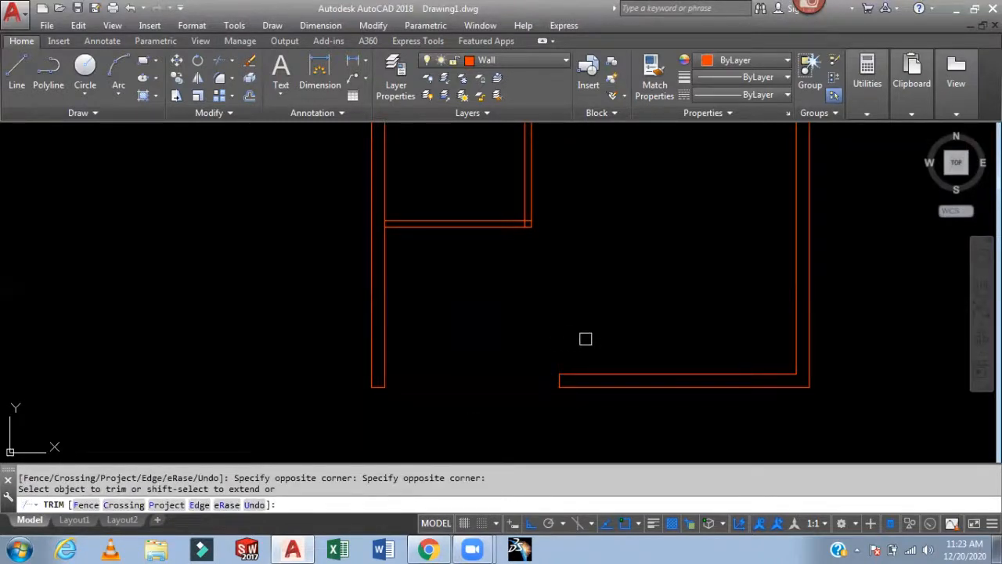
pyautogui.press('Escape')
# - Offset the bottom wall's inner line 4' upward
pyautogui.scroll(-5, 595, 314)
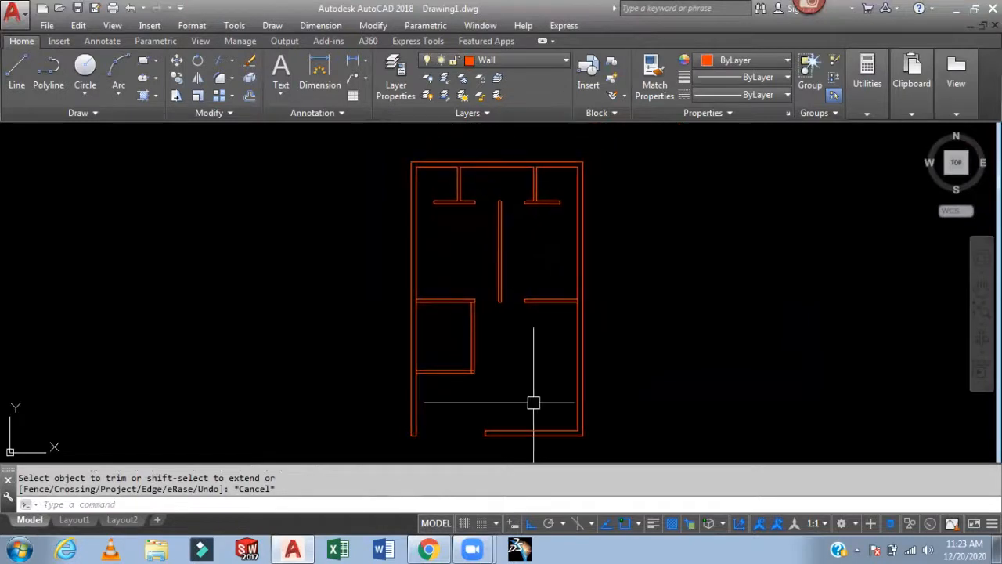
pyautogui.scroll(3, 511, 372)
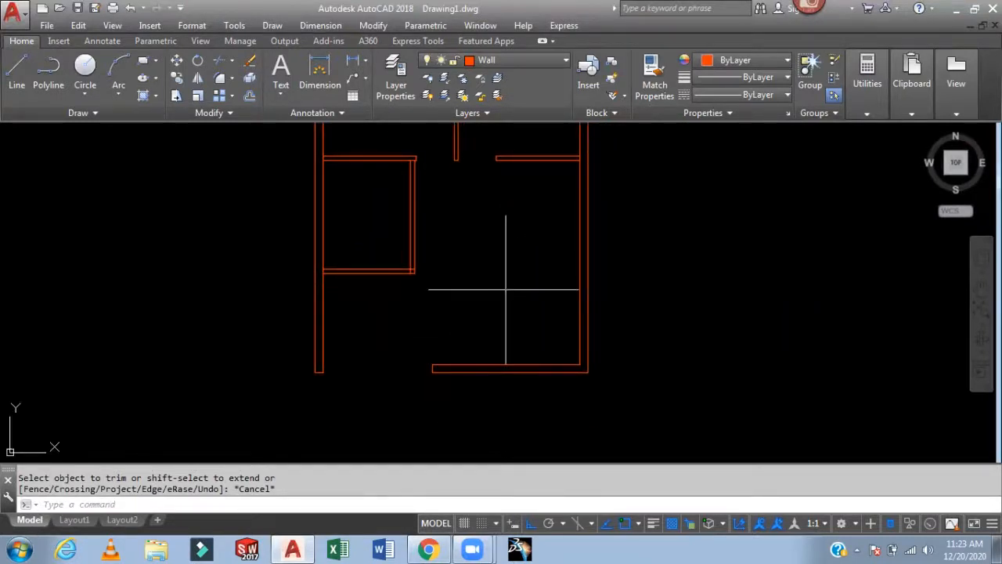
pyautogui.write('o')
pyautogui.press('Return')
pyautogui.write("4'")
pyautogui.press('Return')
pyautogui.click(535, 361)
pyautogui.click(517, 288)
pyautogui.press('Escape')
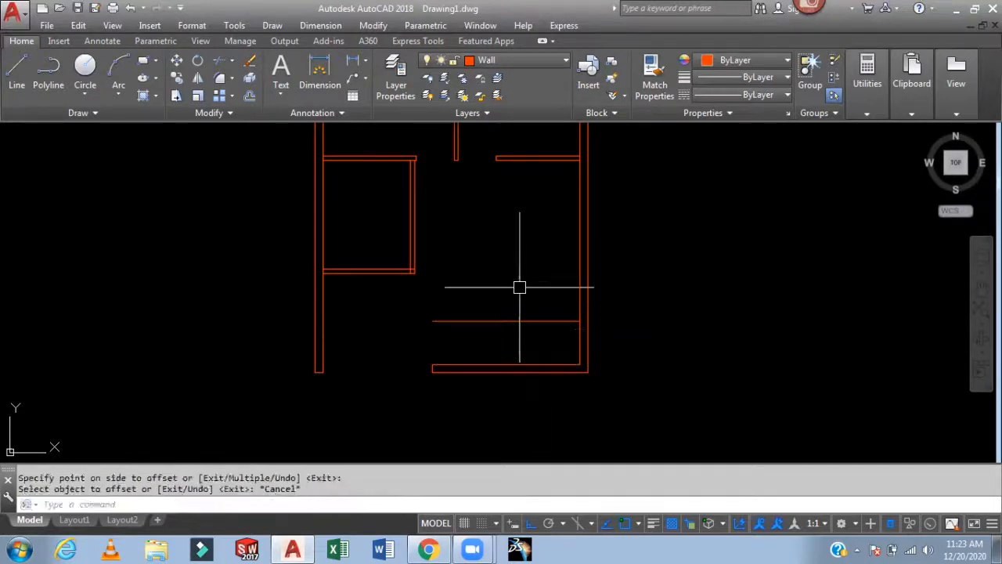
# - Offset the new horizontal line 4.5" upward to form a partition wall
pyautogui.write('o')
pyautogui.press('Return')
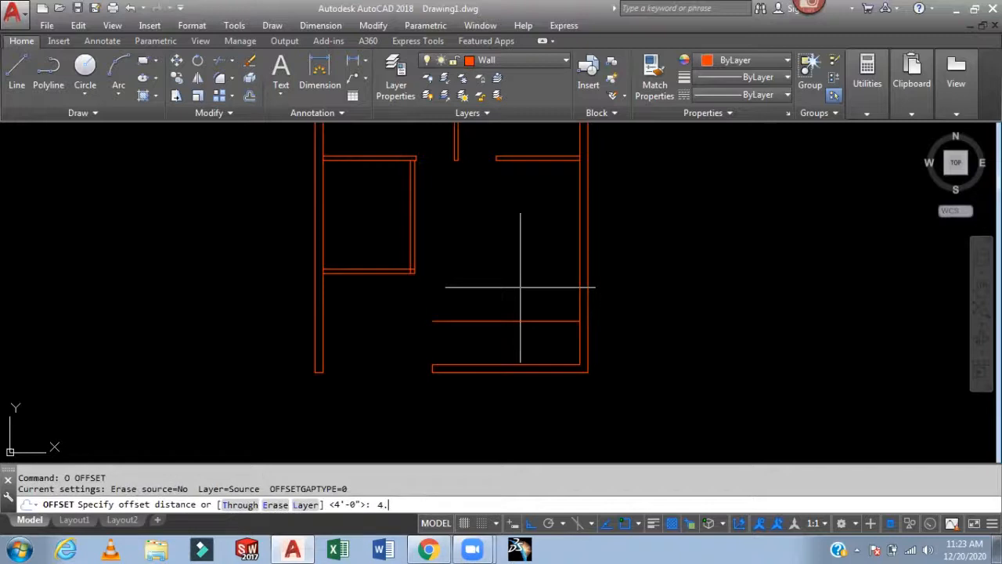
pyautogui.write('4.5')
pyautogui.press('Return')
pyautogui.click(520, 321)
pyautogui.click(519, 283)
pyautogui.press('Escape')
# - Draw a vertical line from the new partition's left end up to the horizontal wall above
pyautogui.scroll(2, 439, 270)
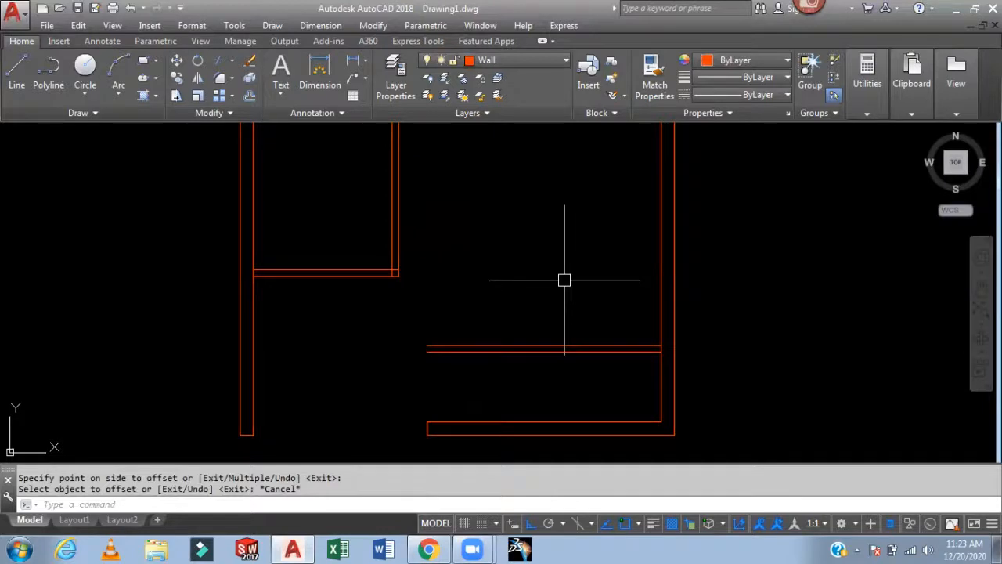
pyautogui.scroll(-2, 447, 297)
pyautogui.moveTo(447, 297); pyautogui.dragTo(447, 329, button='middle')
pyautogui.scroll(2, 426, 320)
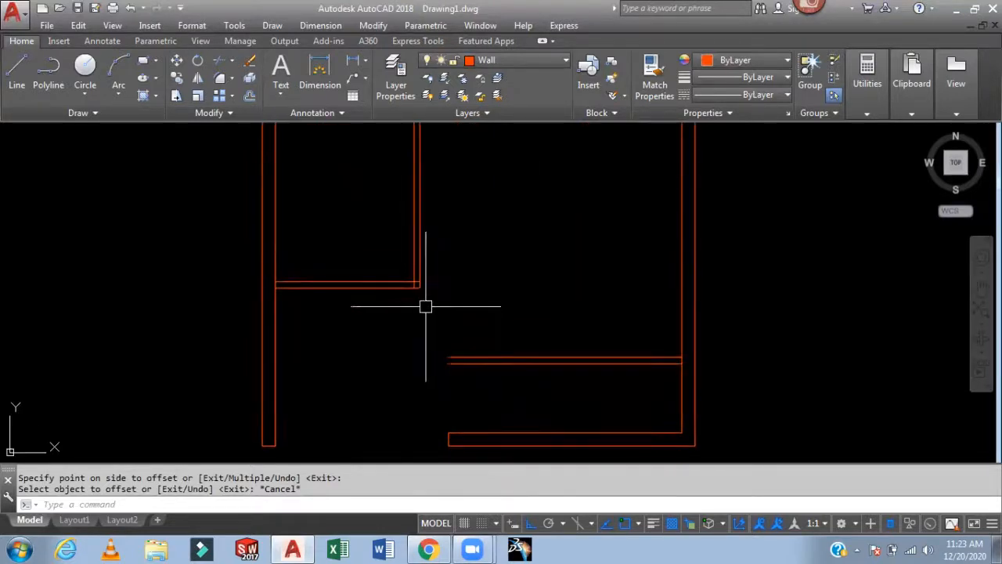
pyautogui.scroll(1, 421, 287)
pyautogui.scroll(1, 459, 275)
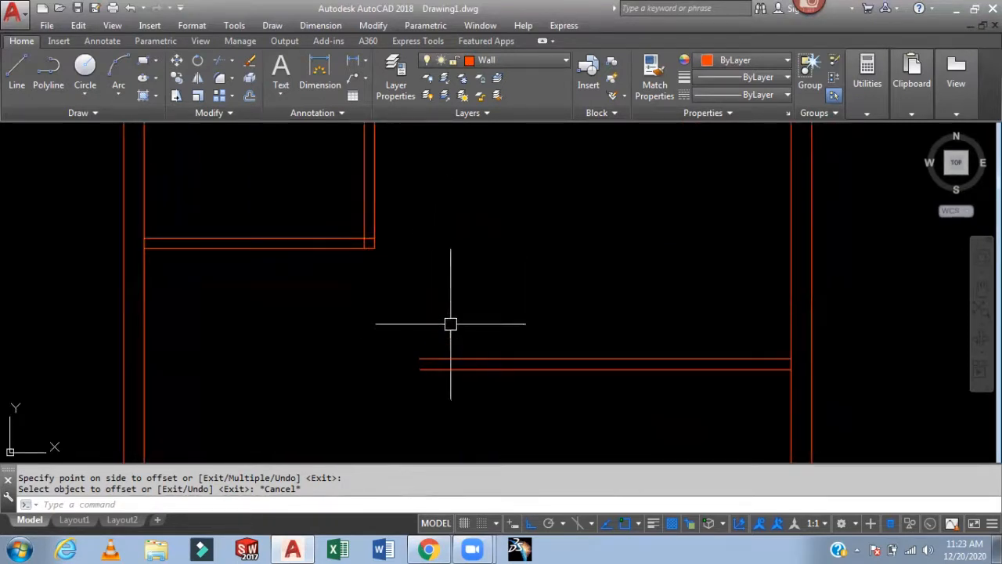
pyautogui.write('l')
pyautogui.press('Return')
pyautogui.click(419, 369)
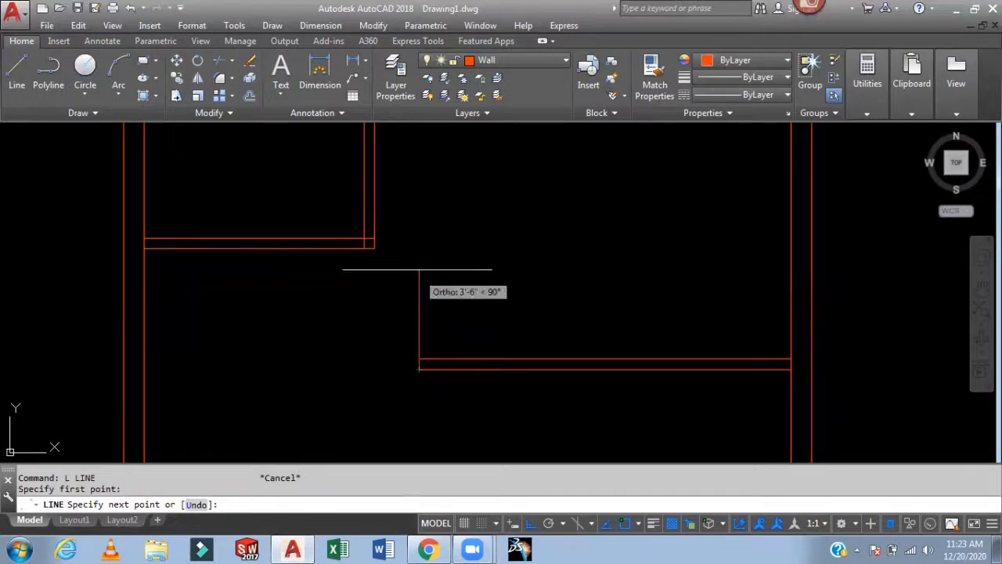
pyautogui.click(418, 221)
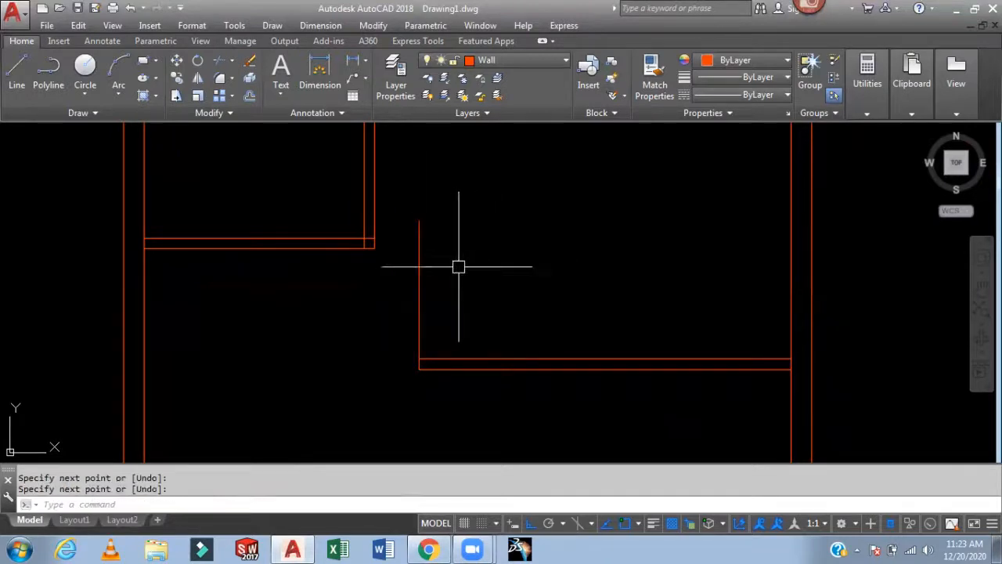
# - Extend the horizontal wall line to meet the new vertical line
pyautogui.write('ex')
pyautogui.press('Return')
pyautogui.press('Return')
pyautogui.click(343, 235)
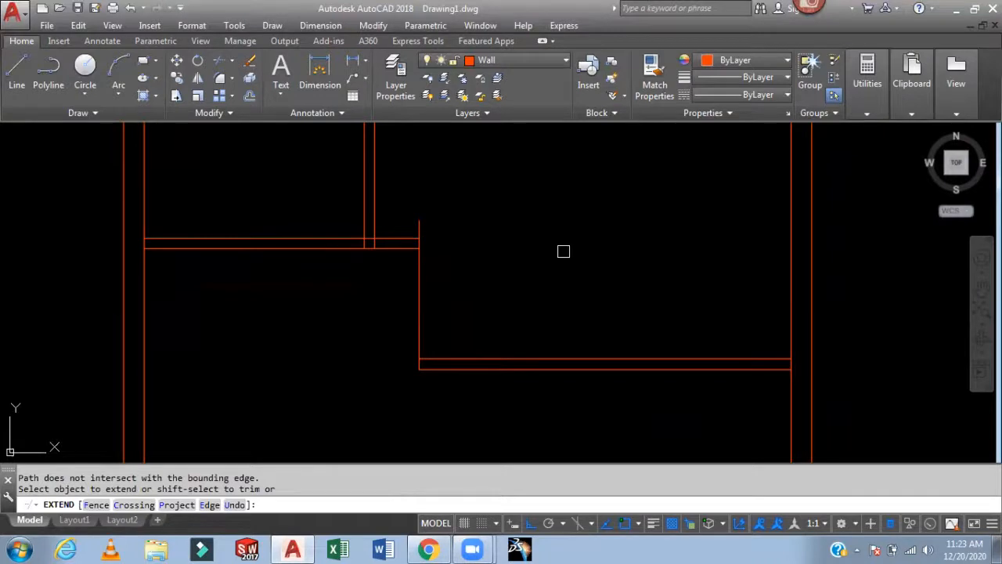
pyautogui.press('Escape')
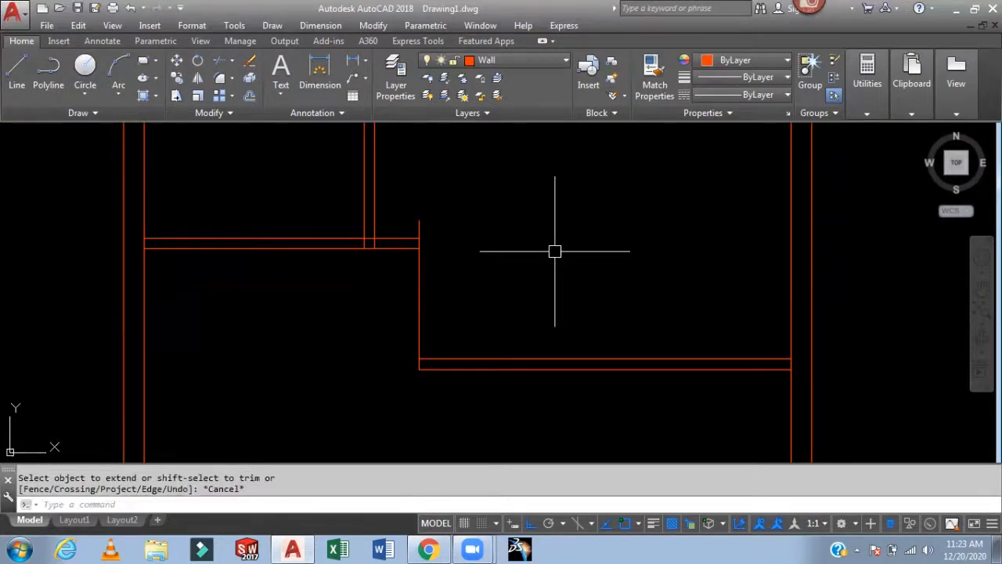
# - Offset the new vertical line 4.5" to the right to give the partition its thickness
pyautogui.write('o')
pyautogui.press('Return')
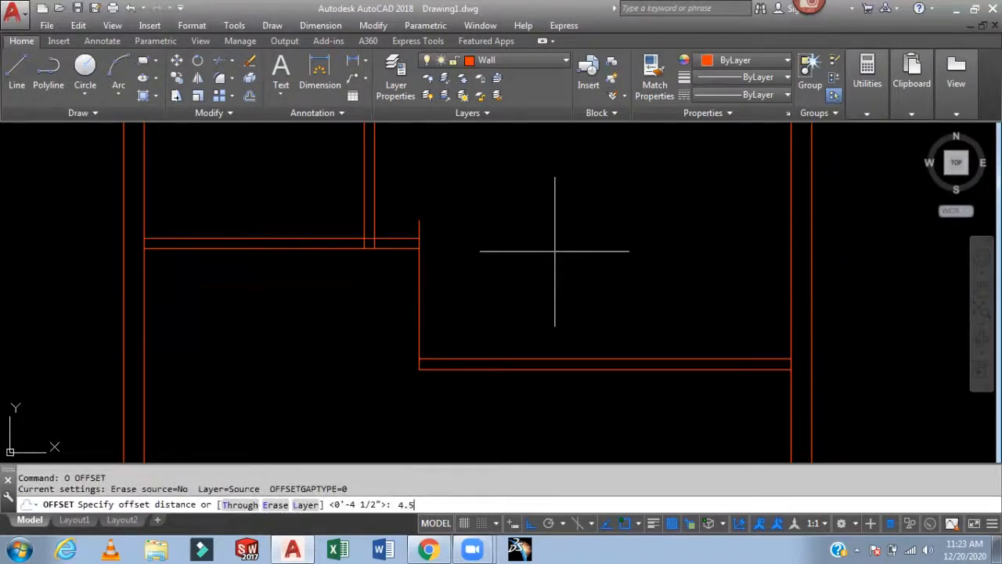
pyautogui.press('Return')
pyautogui.click(420, 297)
pyautogui.click(473, 305)
pyautogui.press('Escape')
pyautogui.scroll(2, 441, 270)
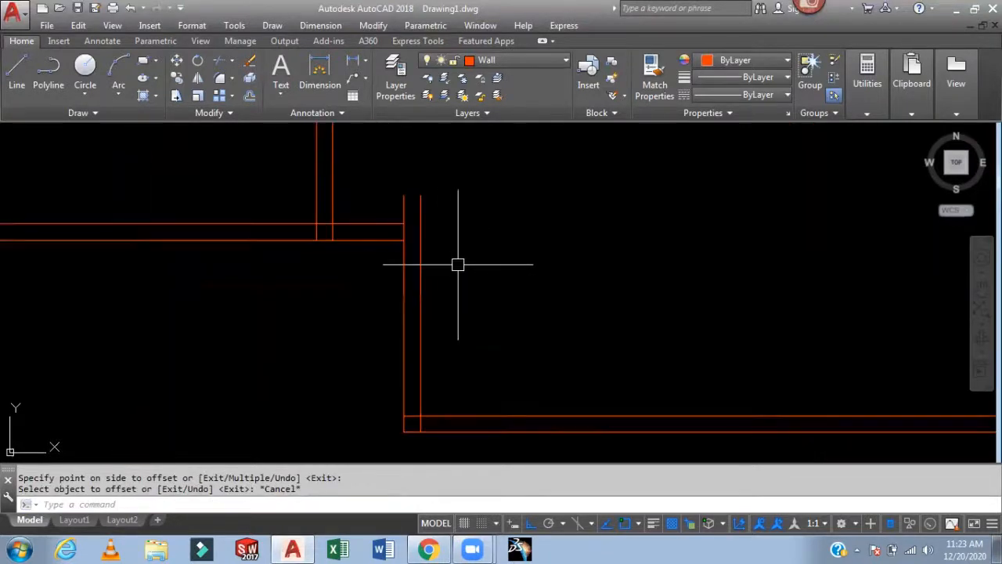
# - Extend the partition wall lines to meet the adjoining walls
pyautogui.write('ex')
pyautogui.press('Return')
pyautogui.press('Return')
pyautogui.click(396, 230)
pyautogui.click(376, 196)
pyautogui.click(367, 260)
pyautogui.click(400, 243)
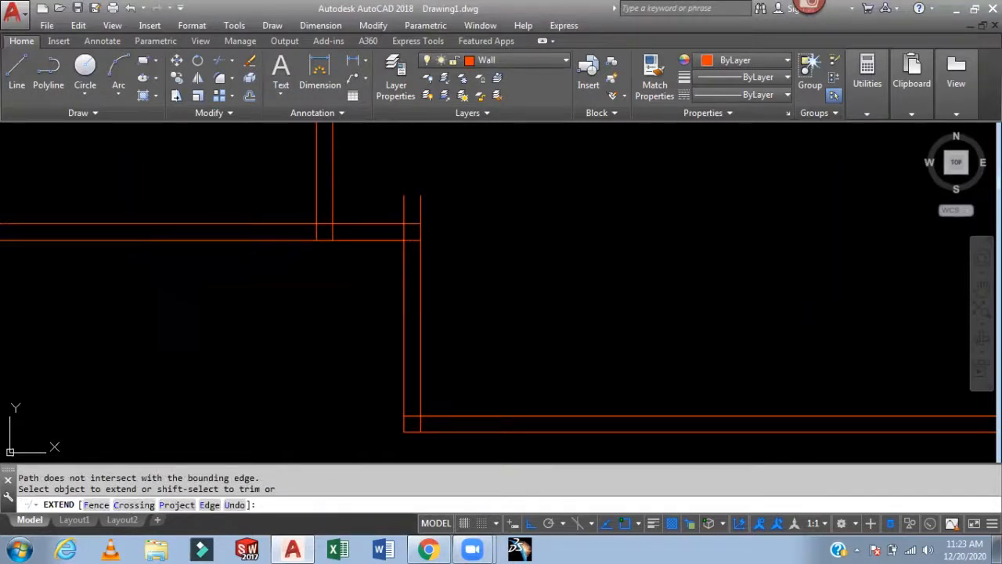
pyautogui.keyDown('shift'); pyautogui.click(496, 205); pyautogui.keyUp('shift')
pyautogui.keyDown('shift'); pyautogui.click(394, 209); pyautogui.keyUp('shift')
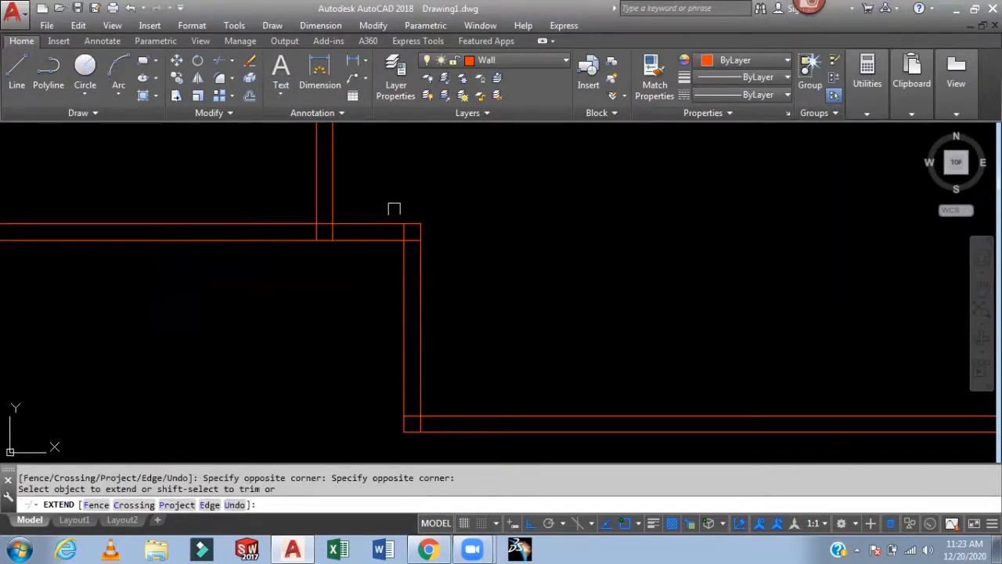
pyautogui.scroll(3, 345, 216)
pyautogui.keyDown('shift'); pyautogui.click(295, 237); pyautogui.keyUp('shift')
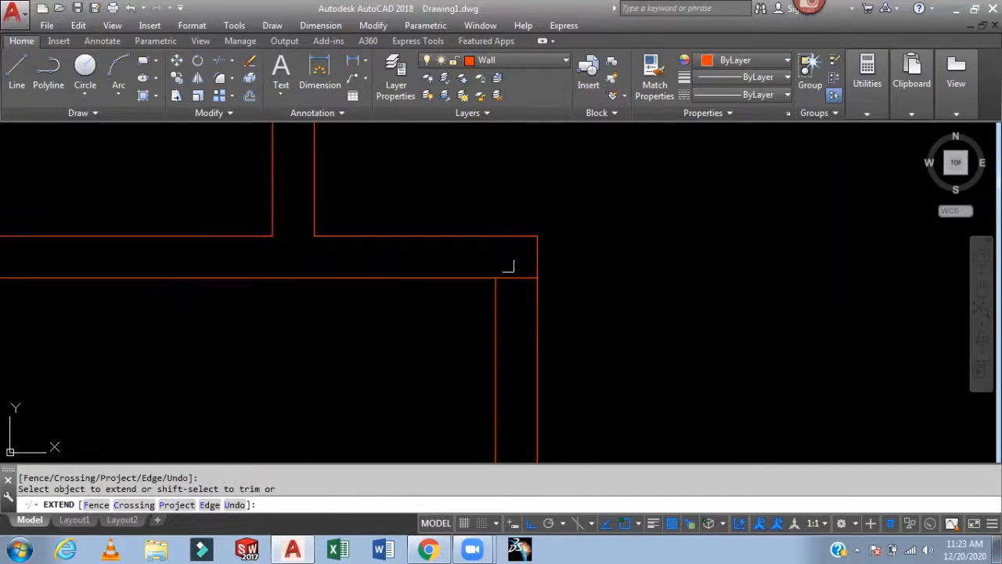
pyautogui.click(532, 236)
pyautogui.scroll(-4, 533, 236)
pyautogui.scroll(-1, 598, 231)
pyautogui.scroll(3, 581, 251)
pyautogui.scroll(2, 517, 343)
pyautogui.keyDown('shift'); pyautogui.click(457, 406); pyautogui.keyUp('shift')
pyautogui.scroll(-6, 497, 327)
pyautogui.moveTo(566, 268)
pyautogui.mouseDown(button='middle')
pyautogui.moveTo(532, 372)
pyautogui.moveTo(538, 362)
pyautogui.mouseUp(button='middle')
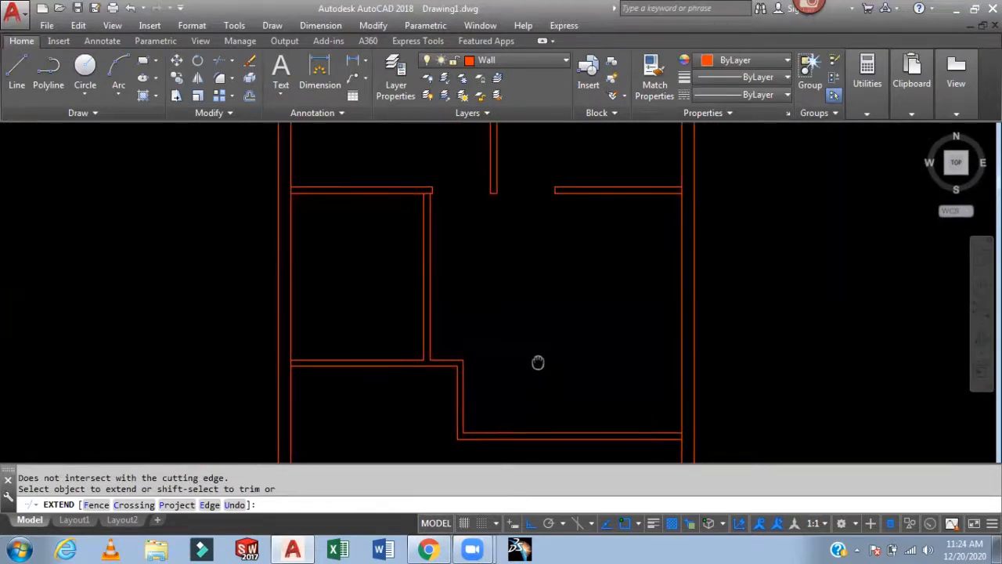
pyautogui.press('Escape')
# - Offset the right inner wall line 4' to the left and a horizontal wall line 4' downward
pyautogui.moveTo(499, 290)
pyautogui.mouseDown(button='middle')
pyautogui.moveTo(510, 274)
pyautogui.moveTo(504, 240)
pyautogui.moveTo(454, 227)
pyautogui.mouseUp(button='middle')
pyautogui.scroll(2, 371, 322)
pyautogui.moveTo(583, 272)
pyautogui.mouseDown(button='middle')
pyautogui.moveTo(465, 324)
pyautogui.moveTo(477, 283)
pyautogui.moveTo(458, 220)
pyautogui.mouseUp(button='middle')
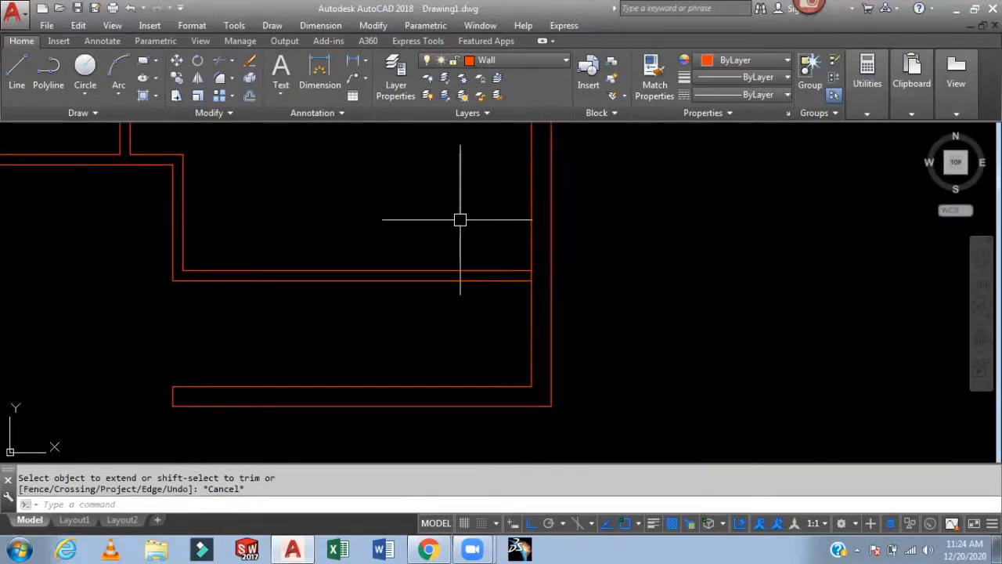
pyautogui.write('o')
pyautogui.press('Return')
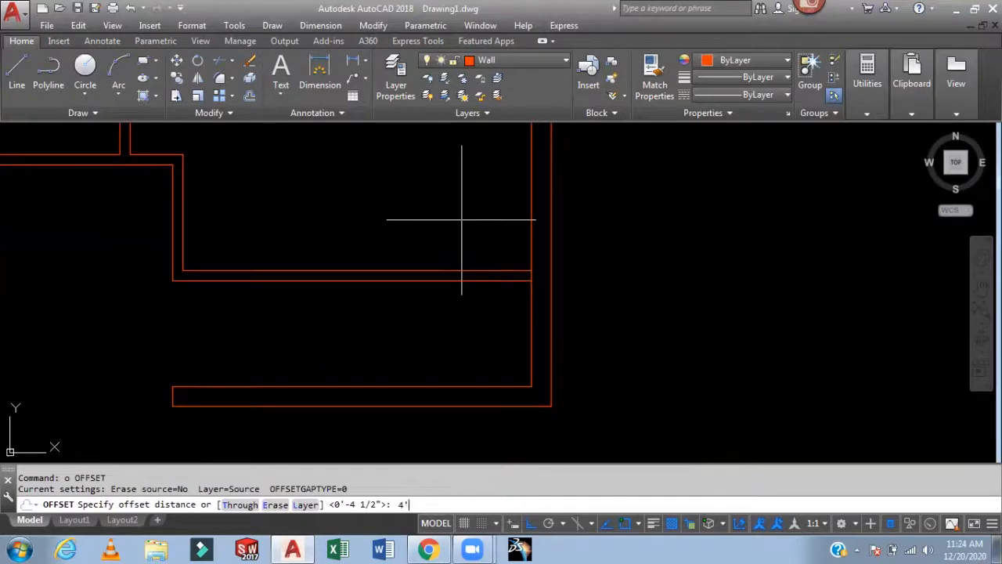
pyautogui.write("4'")
pyautogui.press('Return')
pyautogui.click(533, 237)
pyautogui.click(427, 238)
pyautogui.scroll(-2, 340, 149)
pyautogui.moveTo(349, 156); pyautogui.dragTo(500, 387, button='middle')
pyautogui.click(321, 242)
pyautogui.click(330, 296)
pyautogui.press('Escape')
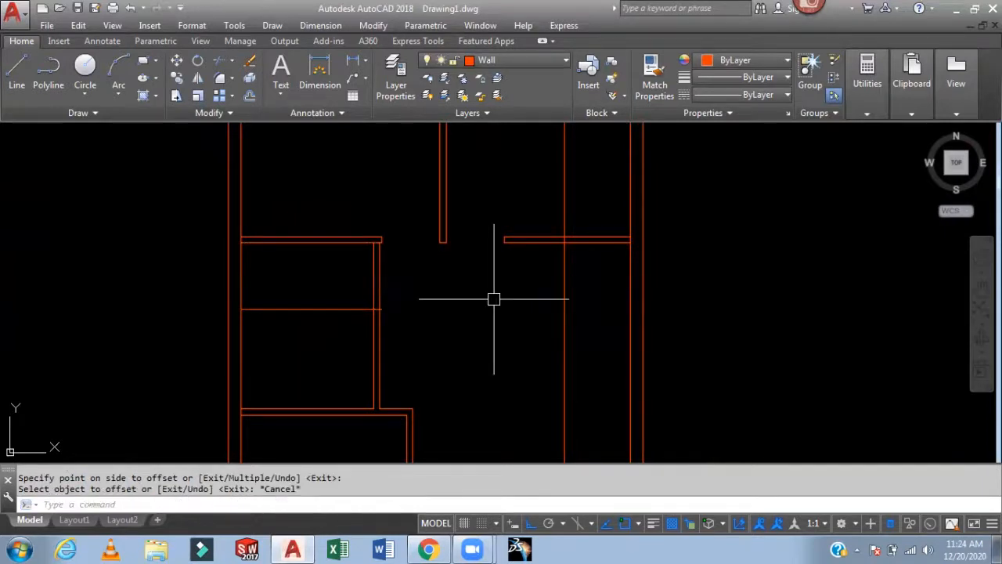
# - Trim the excess segments of the offset lines at the wall intersections
pyautogui.write('tr')
pyautogui.press('Return')
pyautogui.press('Return')
pyautogui.scroll(4, 385, 309)
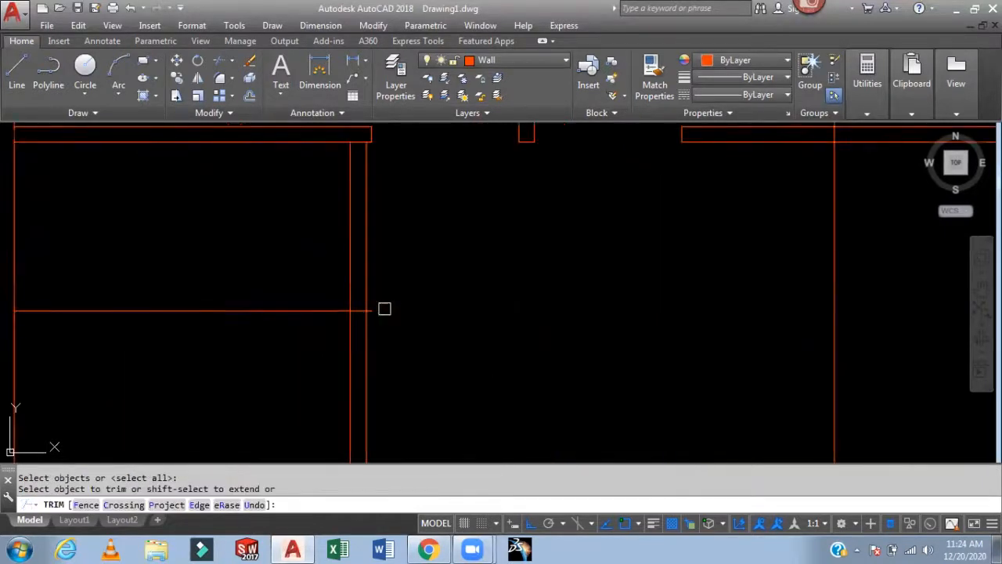
pyautogui.click(407, 211)
pyautogui.click(313, 258)
pyautogui.click(306, 270)
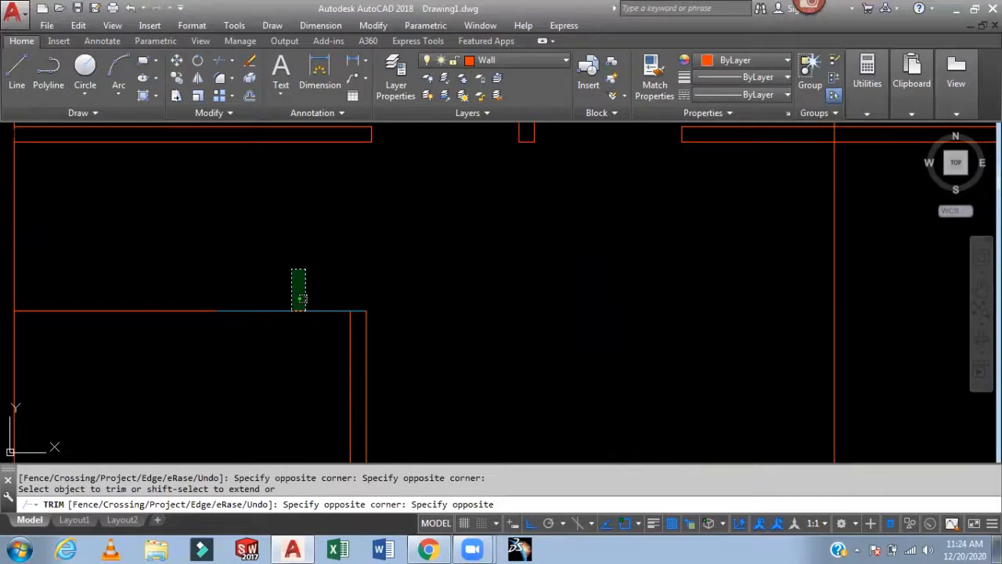
pyautogui.click(292, 313)
pyautogui.scroll(-6, 356, 297)
pyautogui.moveTo(408, 315); pyautogui.dragTo(401, 222, button='middle')
pyautogui.scroll(4, 464, 340)
pyautogui.click(505, 323)
pyautogui.click(443, 344)
pyautogui.click(526, 220)
pyautogui.click(487, 325)
pyautogui.click(509, 195)
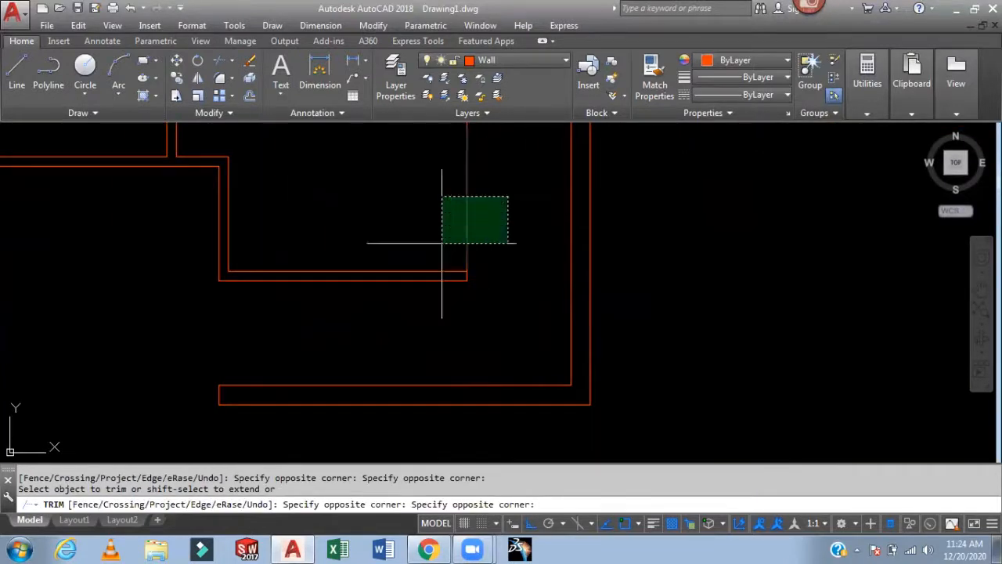
pyautogui.click(452, 225)
pyautogui.scroll(-5, 452, 225)
pyautogui.moveTo(632, 336); pyautogui.dragTo(659, 353, button='middle')
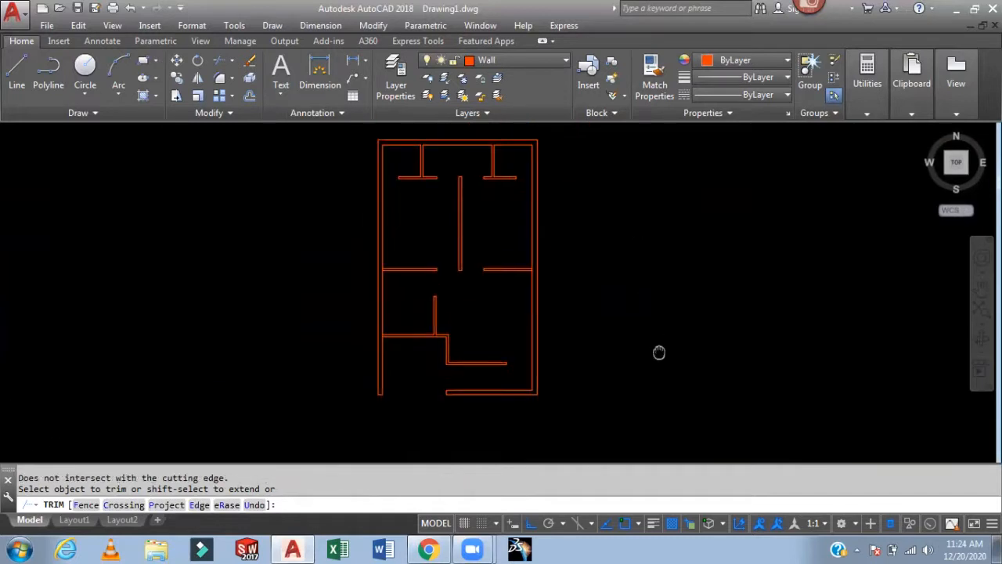
pyautogui.press('Escape')
pyautogui.scroll(6, 647, 305)
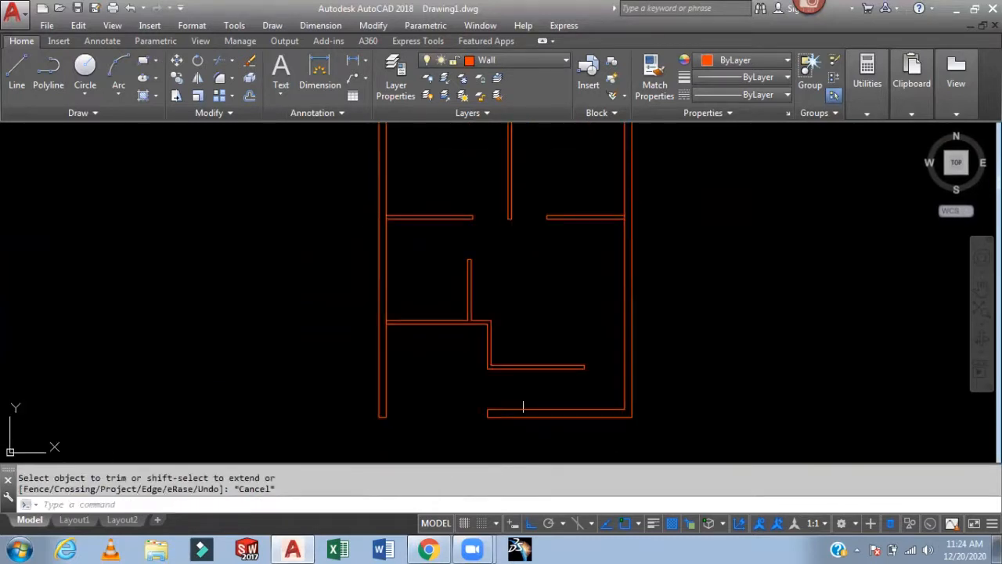
pyautogui.scroll(-2, 557, 358)
pyautogui.scroll(-1, 584, 262)
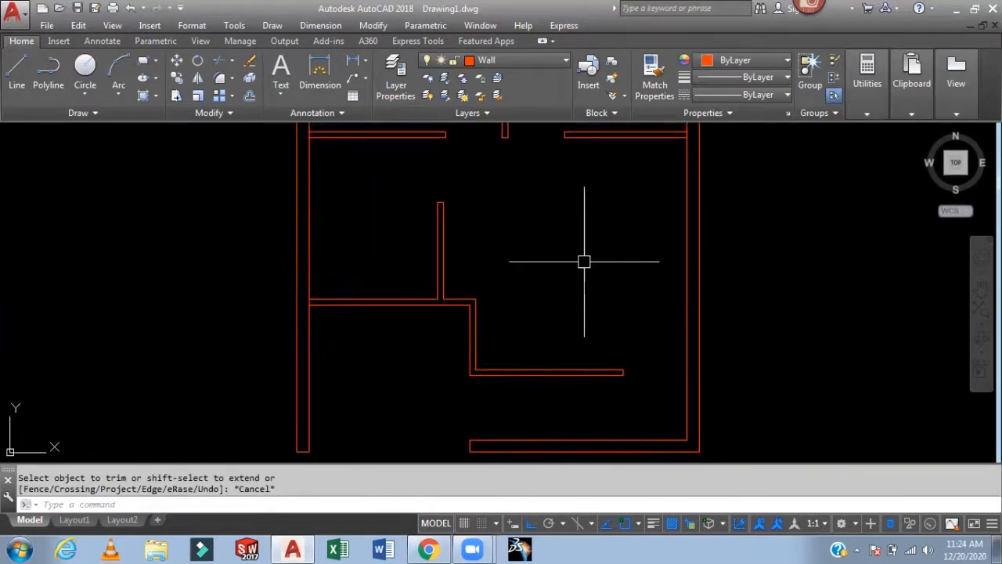
pyautogui.moveTo(585, 262); pyautogui.dragTo(534, 274, button='middle')
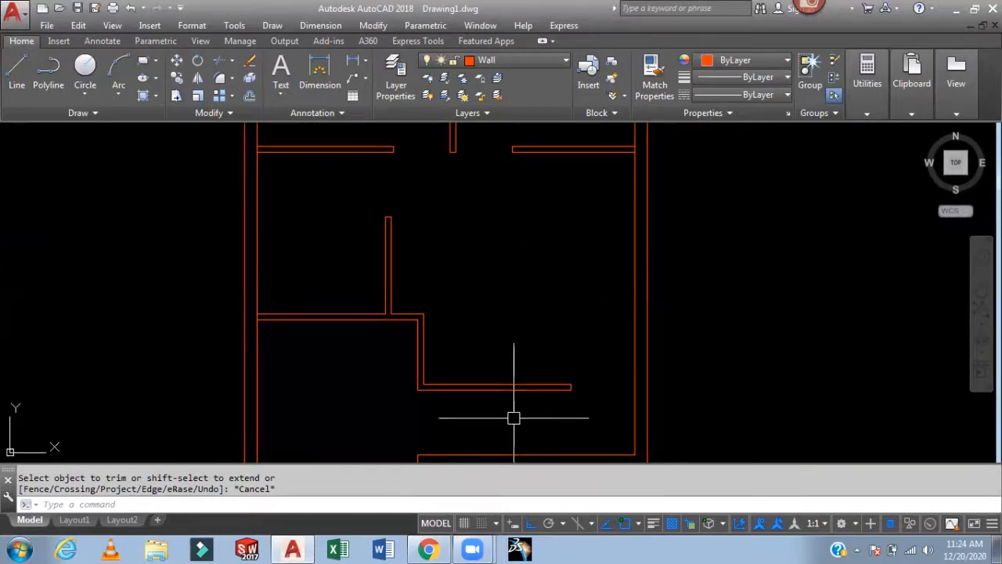
pyautogui.moveTo(474, 454); pyautogui.dragTo(492, 329, button='middle')
pyautogui.moveTo(535, 199); pyautogui.dragTo(526, 293, button='middle')
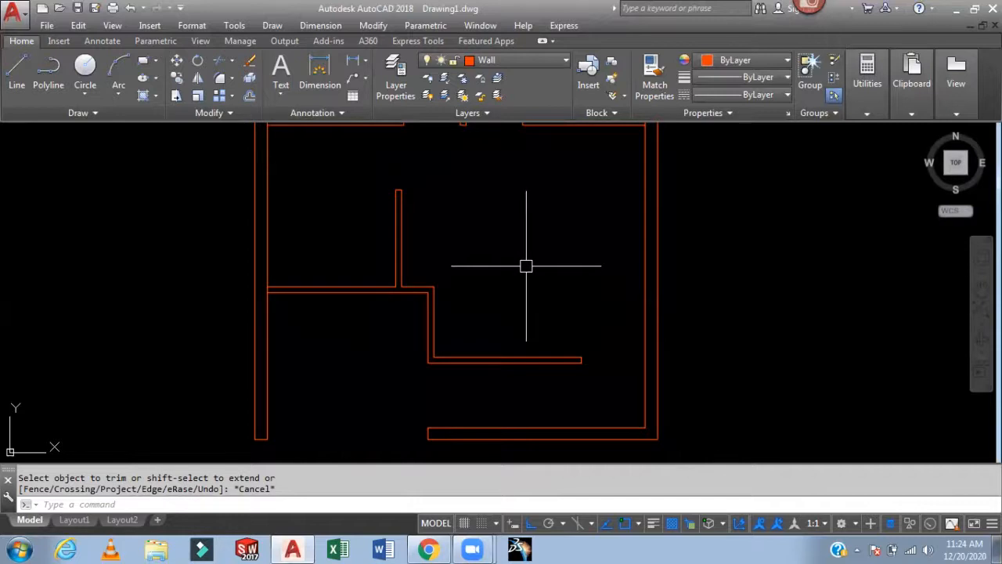
# - Create a new layer named Stair with magenta colour
pyautogui.write('la')
pyautogui.press('Return')
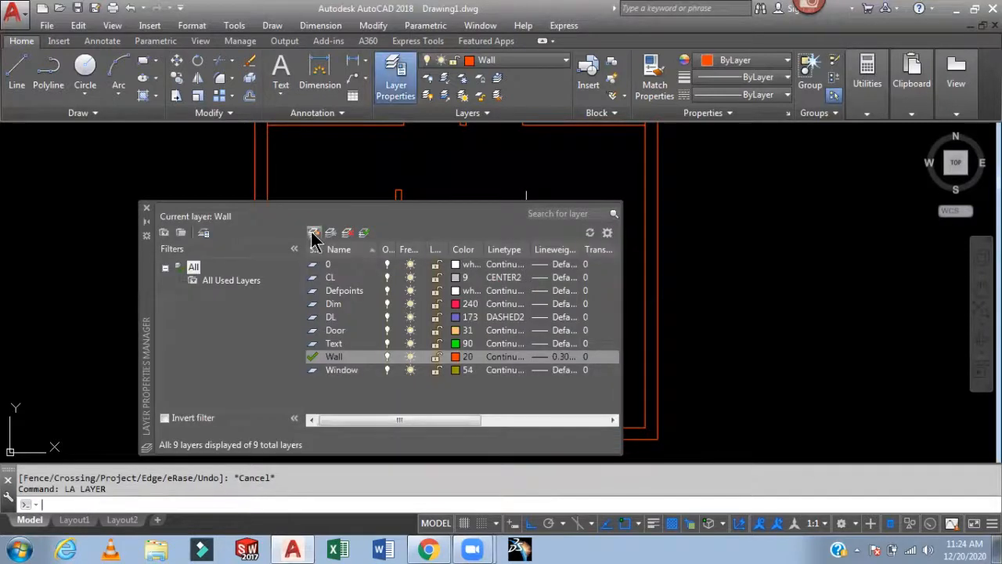
pyautogui.click(313, 232)
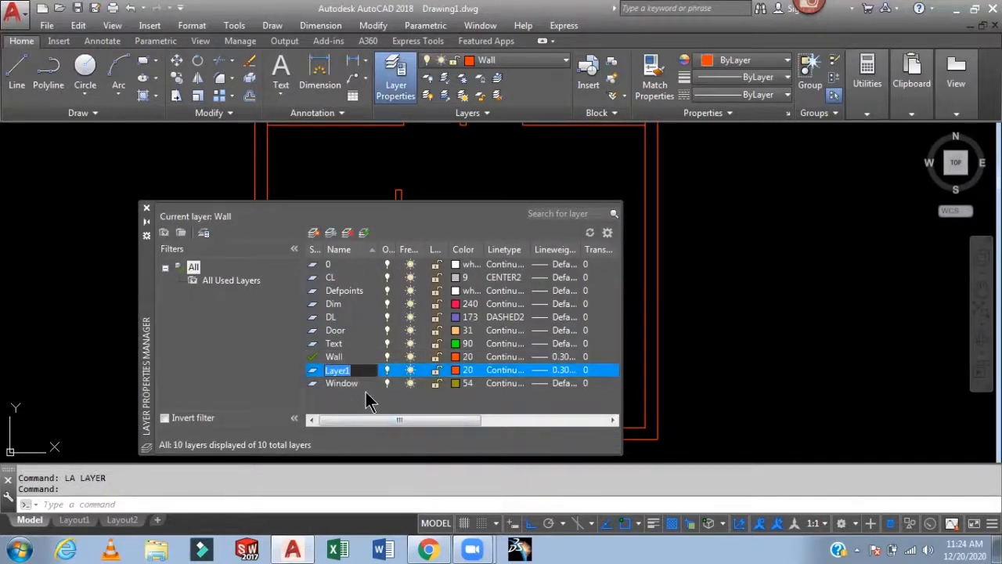
pyautogui.write('Stair')
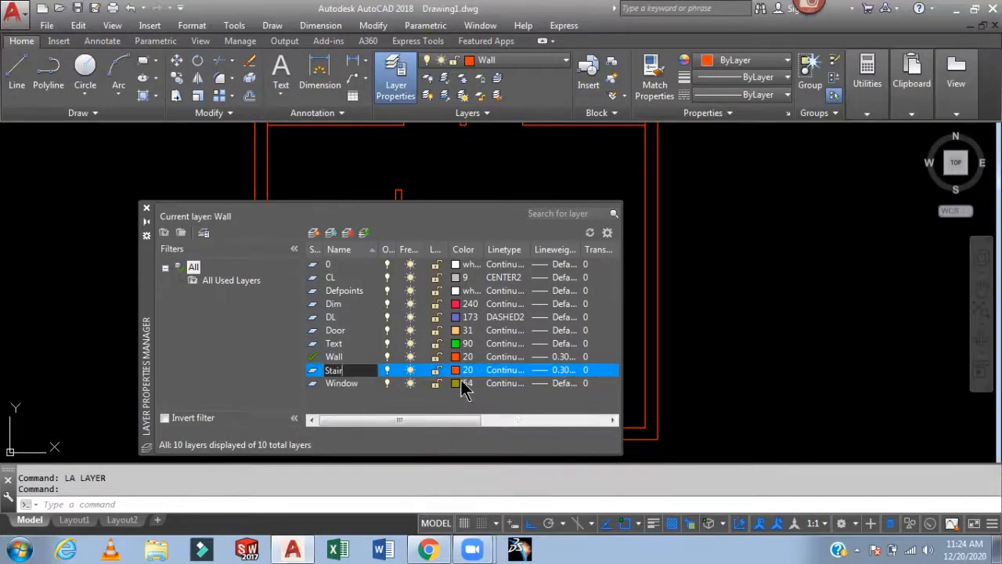
pyautogui.click(462, 368)
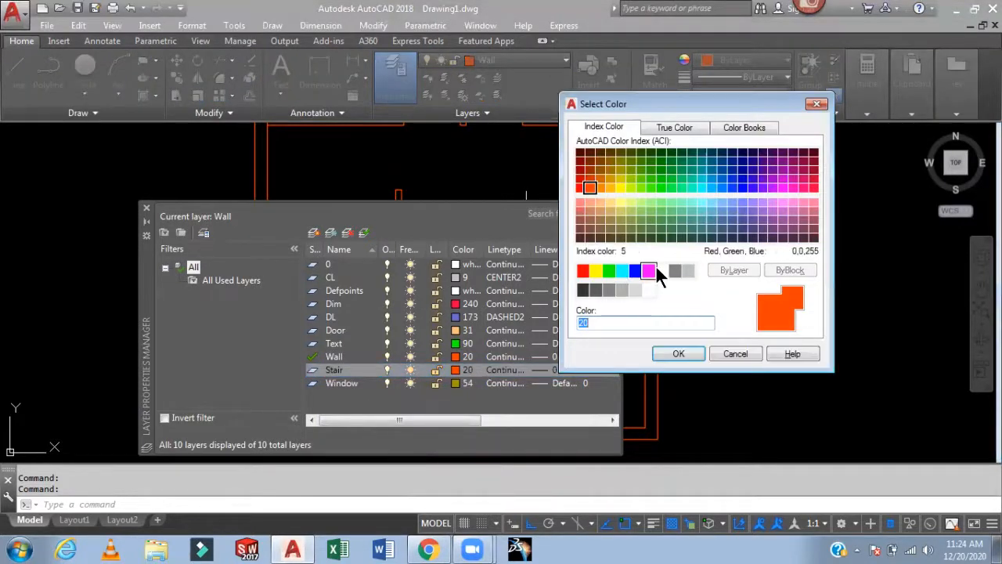
pyautogui.click(648, 271)
pyautogui.click(678, 354)
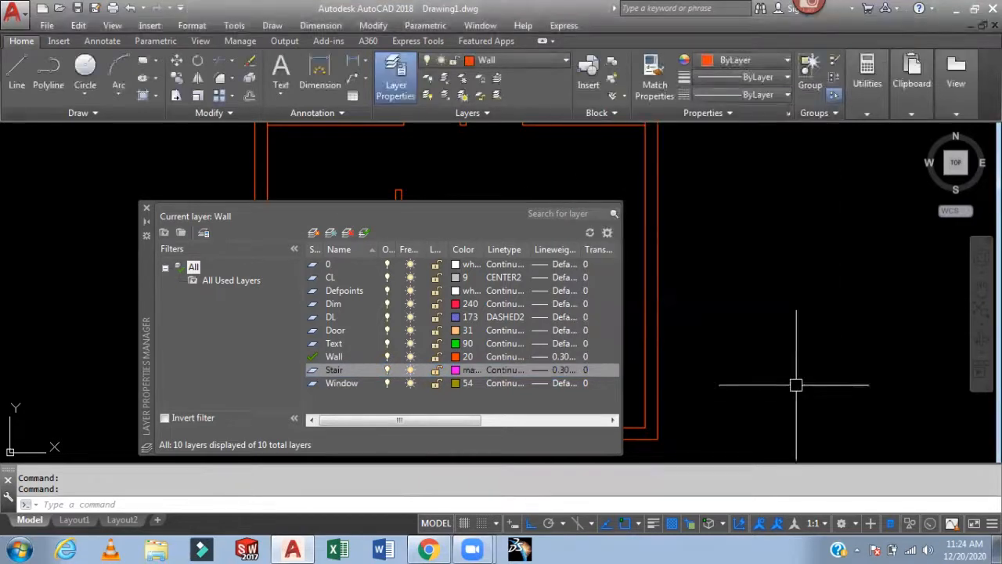
pyautogui.click(145, 209)
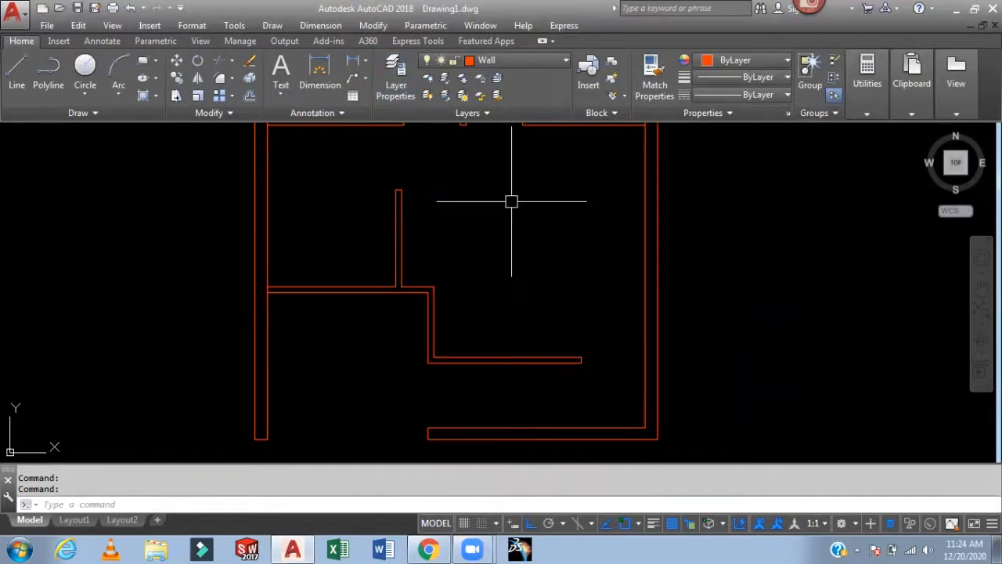
# - Make Stair the current layer and draw a vertical line between the two horizontal walls at the stair's start
pyautogui.click(525, 60)
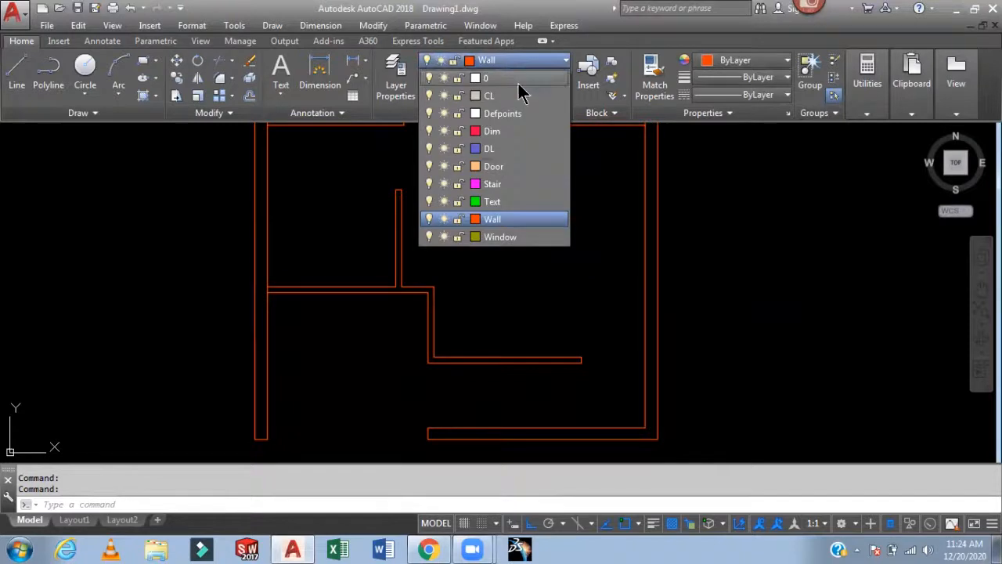
pyautogui.click(493, 184)
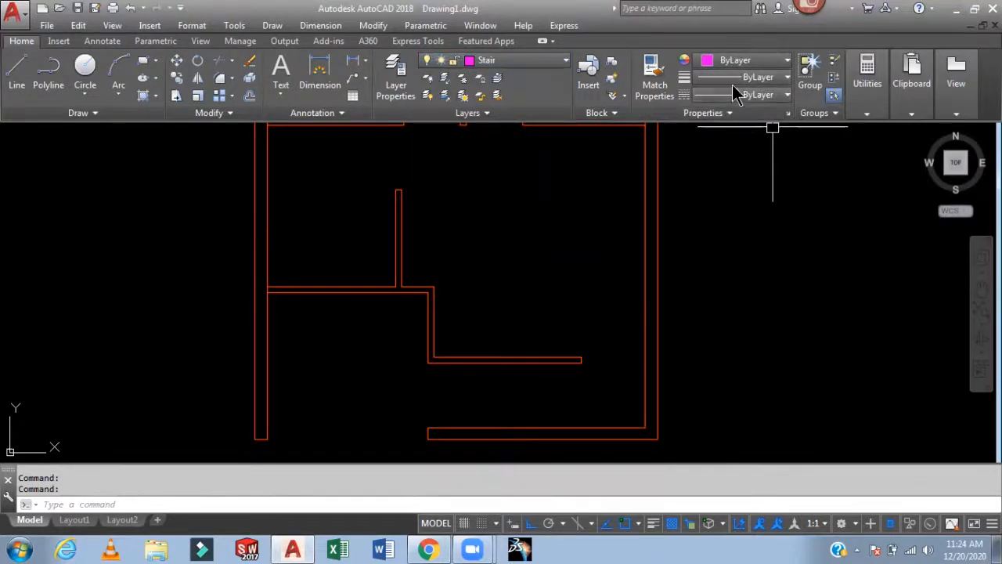
pyautogui.moveTo(556, 325); pyautogui.dragTo(537, 232, button='middle')
pyautogui.write('l')
pyautogui.press('Return')
pyautogui.click(408, 339)
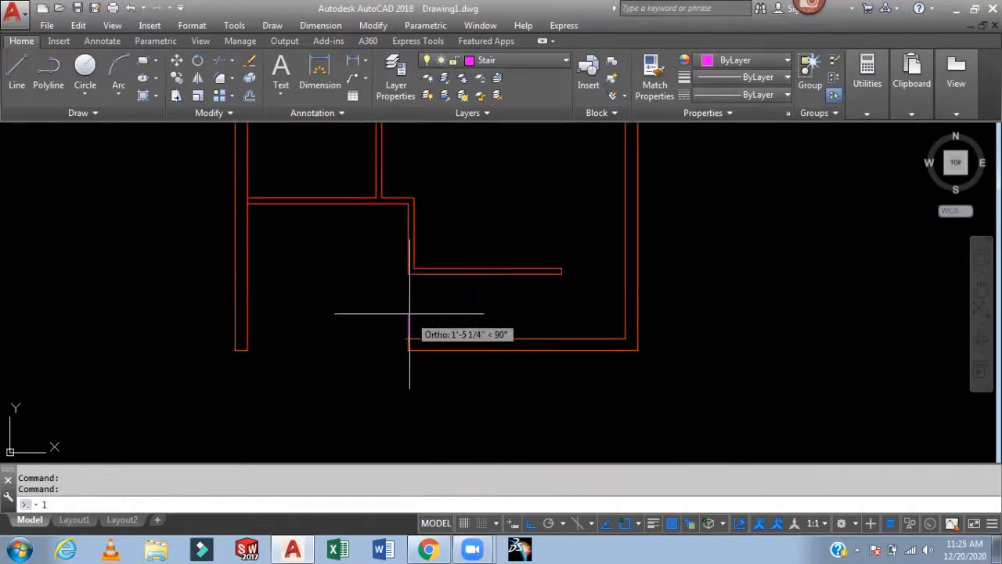
pyautogui.scroll(2, 419, 290)
pyautogui.press('Return')
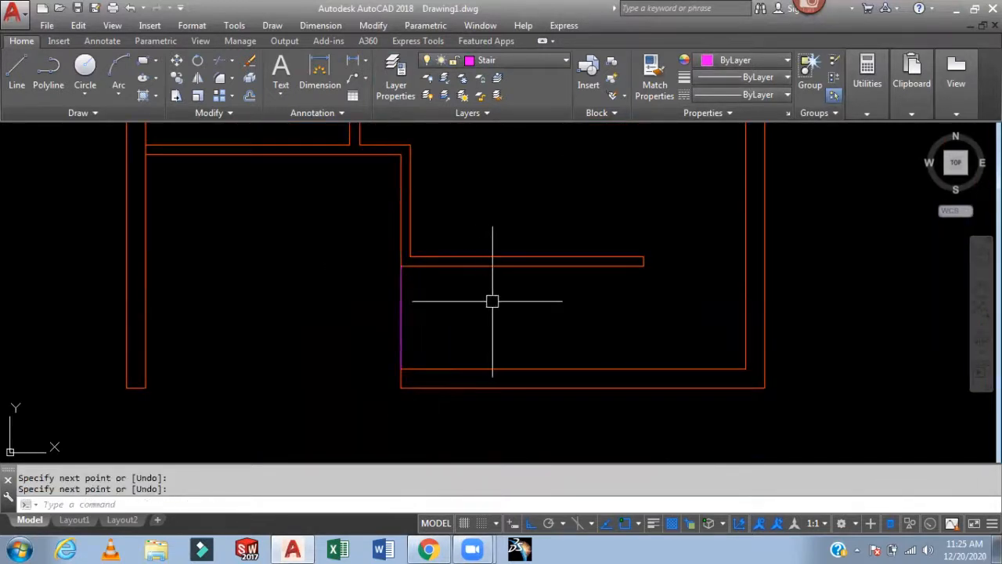
# - Offset the stair line 12" to the right repeatedly to create the stair treads
pyautogui.write('o')
pyautogui.press('Return')
pyautogui.write('12')
pyautogui.press('Return')
pyautogui.click(400, 330)
pyautogui.click(462, 326)
pyautogui.click(426, 335)
pyautogui.click(482, 329)
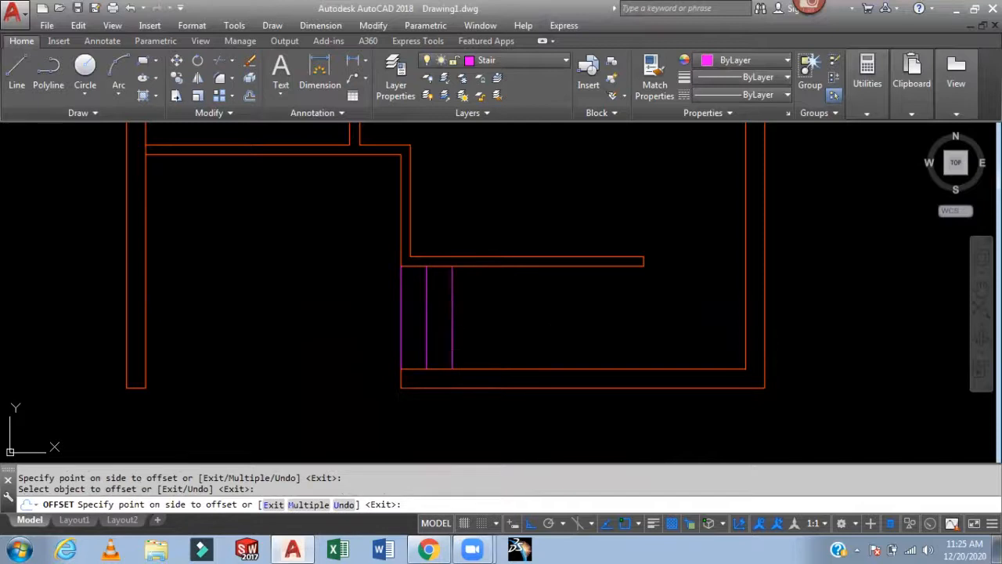
pyautogui.click(544, 324)
pyautogui.click(475, 328)
pyautogui.click(532, 321)
pyautogui.press('Escape')
# - Examine the stair and surrounding walls across the floor plan
pyautogui.scroll(-3, 506, 318)
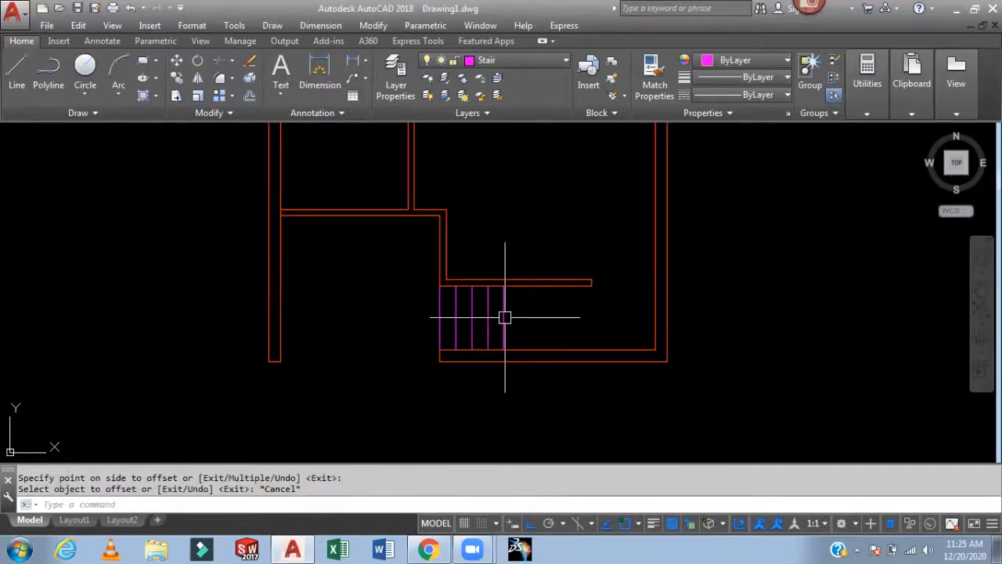
pyautogui.scroll(2, 506, 365)
pyautogui.moveTo(506, 364)
pyautogui.mouseDown(button='middle')
pyautogui.moveTo(526, 369)
pyautogui.moveTo(552, 353)
pyautogui.moveTo(497, 381)
pyautogui.mouseUp(button='middle')
pyautogui.moveTo(571, 347)
pyautogui.mouseDown(button='middle')
pyautogui.moveTo(606, 369)
pyautogui.moveTo(606, 315)
pyautogui.moveTo(606, 353)
pyautogui.mouseUp(button='middle')
pyautogui.scroll(-2, 533, 271)
pyautogui.moveTo(533, 271); pyautogui.dragTo(591, 454, button='middle')
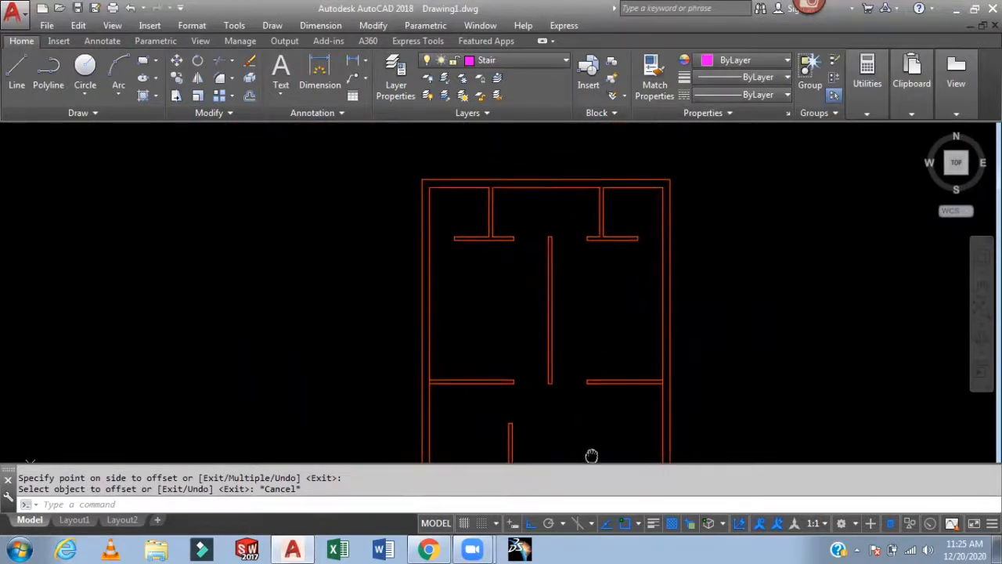
pyautogui.moveTo(527, 291); pyautogui.dragTo(457, 305, button='middle')
pyautogui.scroll(3, 431, 259)
pyautogui.moveTo(431, 259); pyautogui.dragTo(522, 358, button='middle')
pyautogui.scroll(-3, 622, 251)
pyautogui.moveTo(684, 336); pyautogui.dragTo(647, 223, button='middle')
pyautogui.scroll(6, 697, 308)
# - Trim the wall line segments crossing the partition junctions
pyautogui.write('tr')
pyautogui.press('Return')
pyautogui.press('Return')
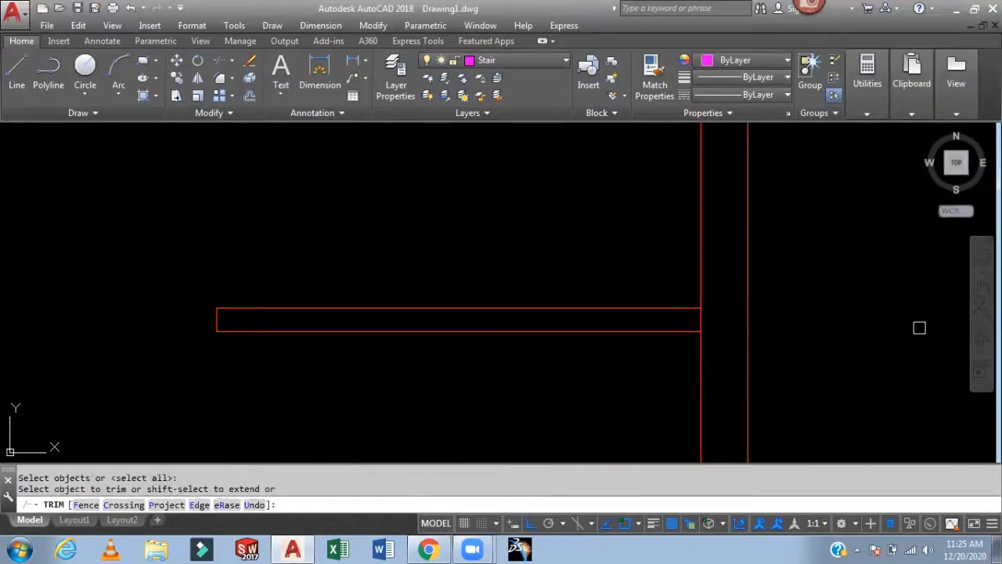
pyautogui.scroll(-8, 703, 271)
pyautogui.moveTo(694, 409)
pyautogui.mouseDown(button='middle')
pyautogui.moveTo(667, 287)
pyautogui.moveTo(662, 364)
pyautogui.mouseUp(button='middle')
pyautogui.scroll(6, 476, 364)
pyautogui.scroll(-6, 589, 179)
pyautogui.moveTo(591, 195); pyautogui.dragTo(593, 412, button='middle')
pyautogui.scroll(6, 570, 255)
pyautogui.scroll(-6, 573, 235)
pyautogui.moveTo(485, 349); pyautogui.dragTo(486, 371, button='middle')
pyautogui.moveTo(506, 316); pyautogui.dragTo(497, 383, button='middle')
pyautogui.press('Escape')
# - Make Door the current layer
pyautogui.moveTo(578, 375); pyautogui.dragTo(577, 342, button='middle')
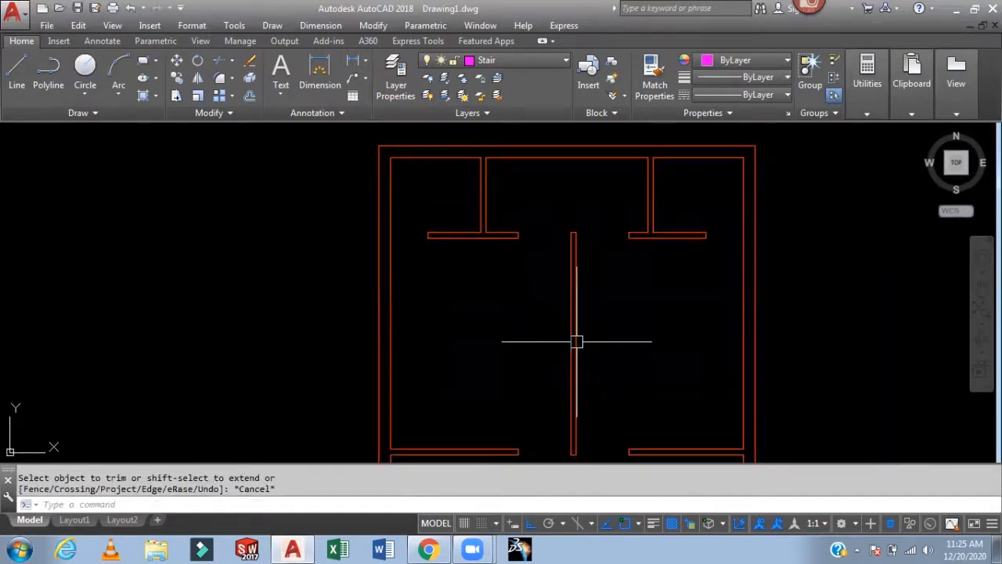
pyautogui.click(512, 63)
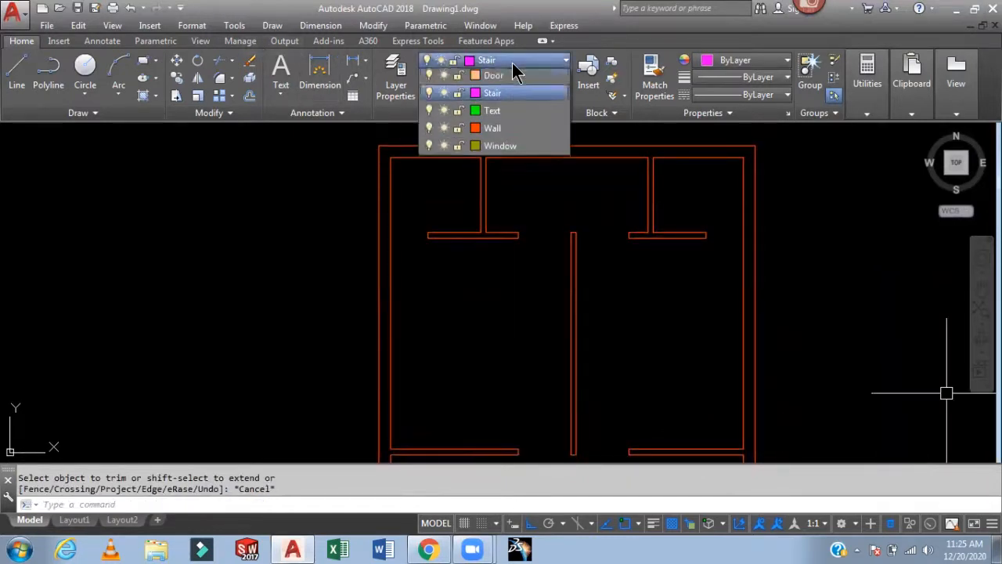
pyautogui.click(494, 162)
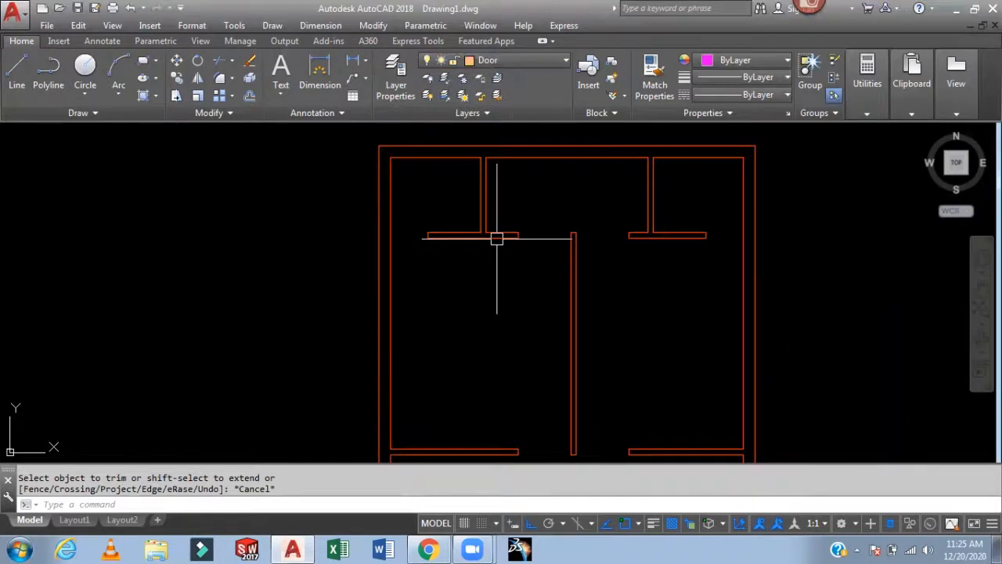
pyautogui.scroll(3, 439, 246)
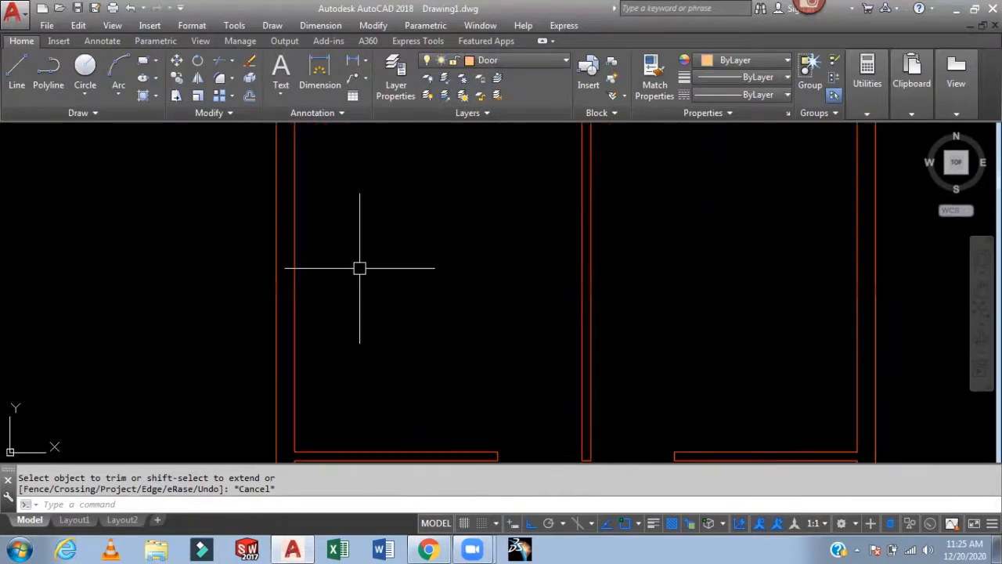
# - Draw a door jamb profile with line segments of 4.5" and 1" lengths on the Door layer
pyautogui.write('l')
pyautogui.press('Return')
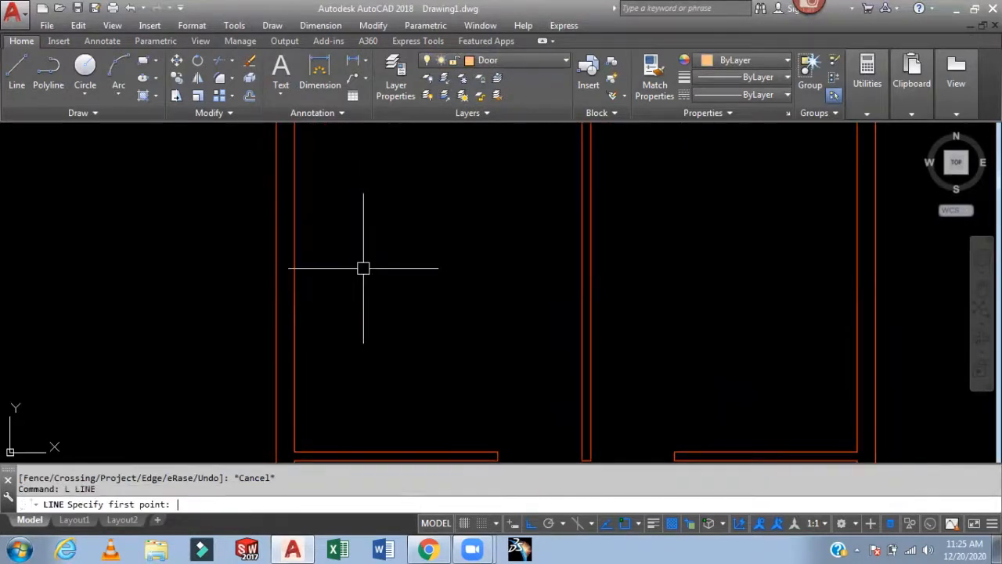
pyautogui.click(348, 320)
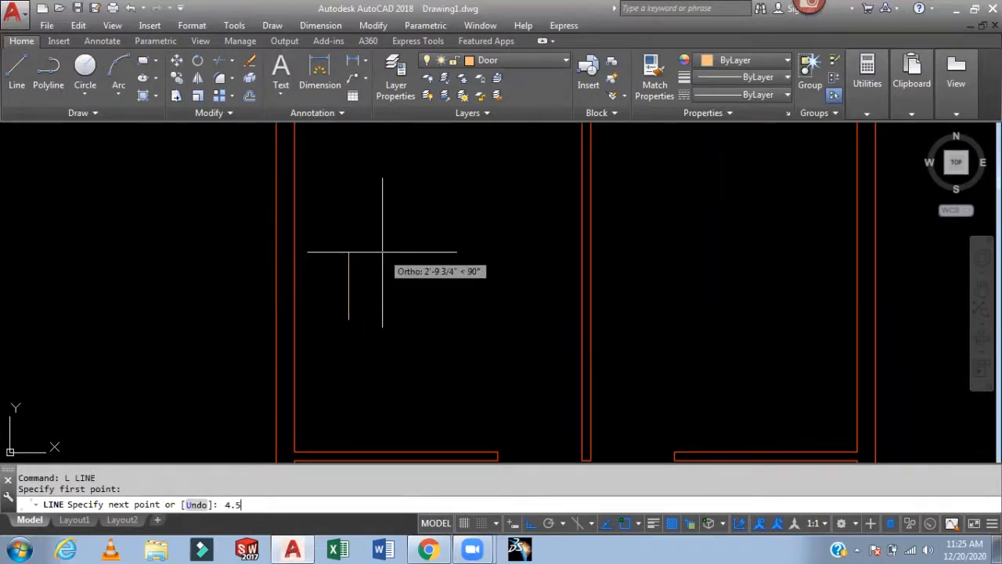
pyautogui.write('4.5')
pyautogui.press('Return')
pyautogui.scroll(4, 349, 323)
pyautogui.scroll(2, 392, 295)
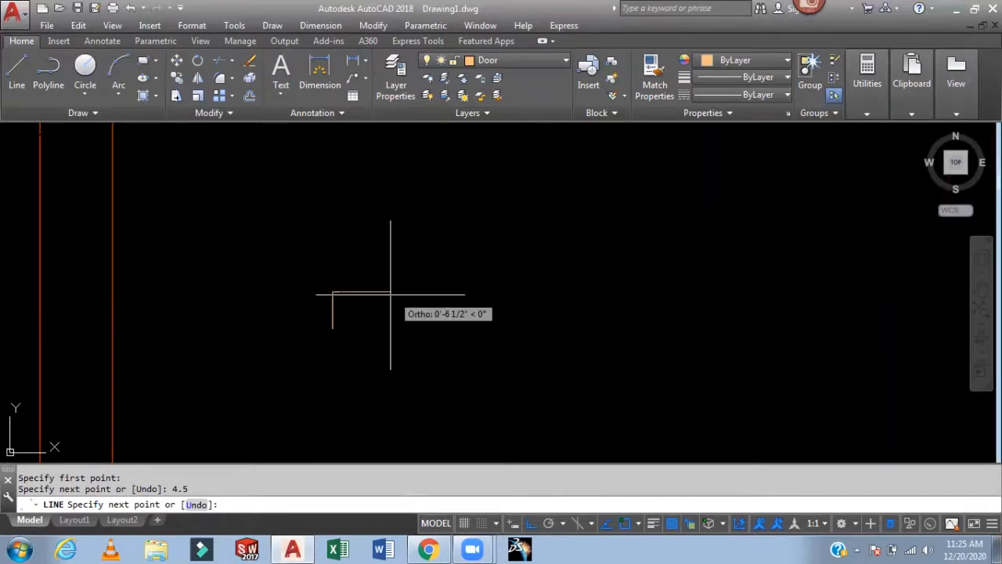
pyautogui.write('1')
pyautogui.press('Return')
pyautogui.write('1')
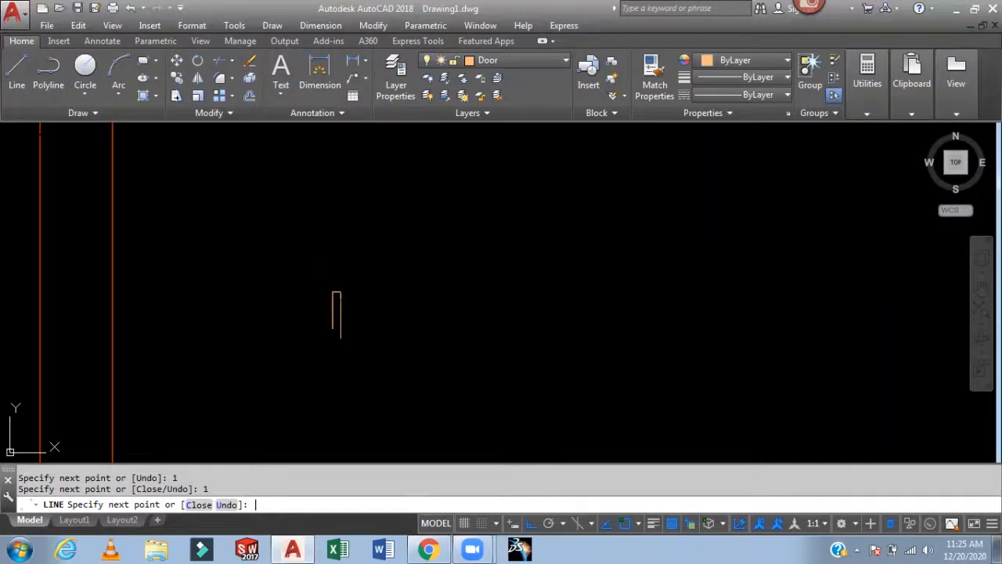
pyautogui.press('Return')
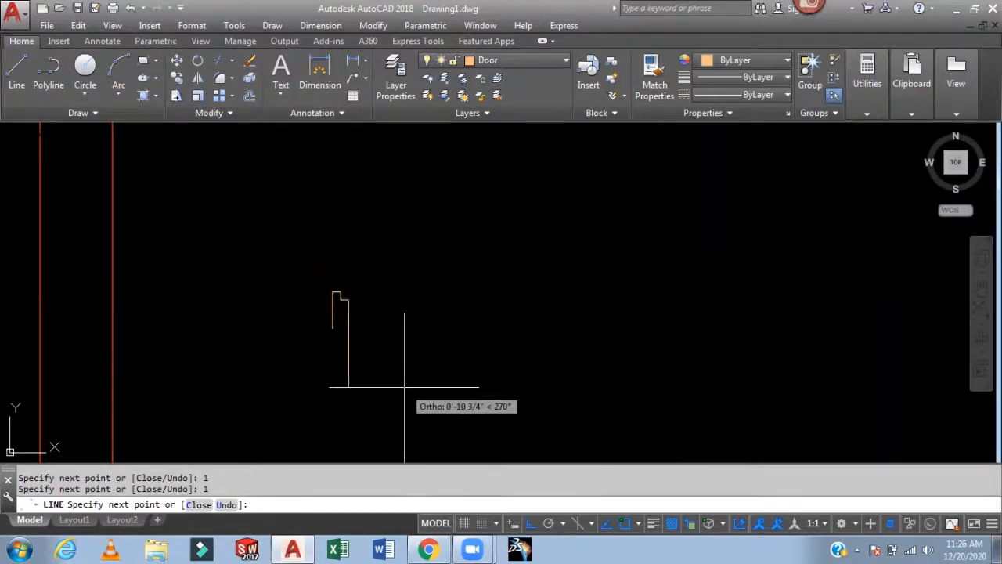
pyautogui.write('1')
pyautogui.press('Return')
pyautogui.write('1')
pyautogui.press('Return')
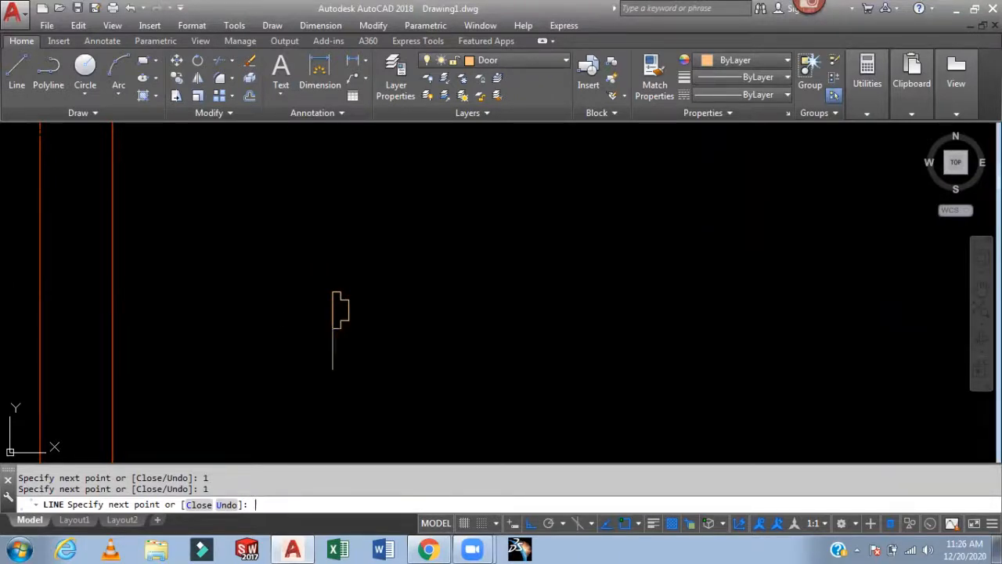
pyautogui.press('Escape')
# - Mirror the jamb profile to create the opposite jamb of the door opening
pyautogui.scroll(2, 351, 316)
pyautogui.scroll(2, 351, 316)
pyautogui.moveTo(472, 301); pyautogui.dragTo(545, 292, button='middle')
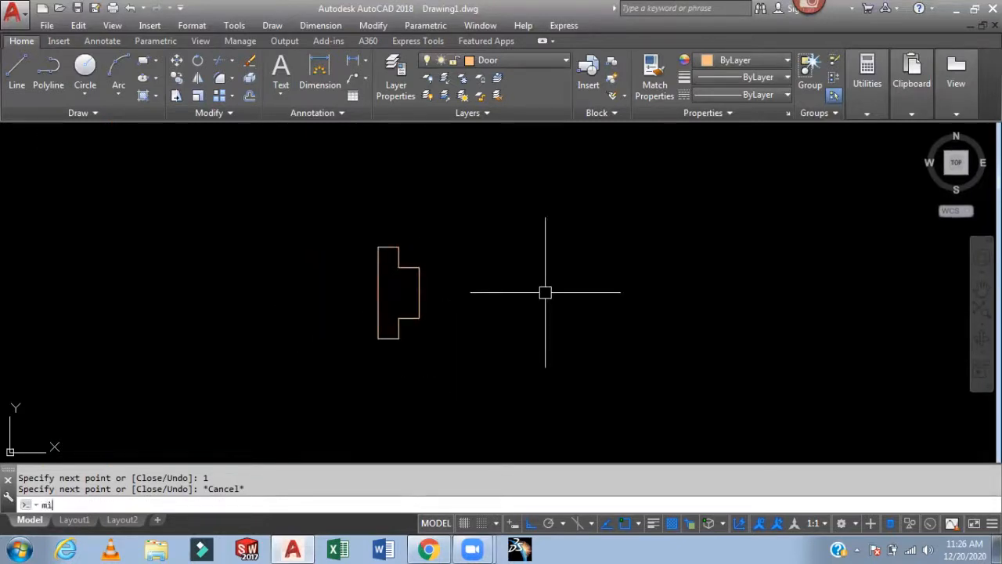
pyautogui.write('mi')
pyautogui.press('Return')
pyautogui.click(431, 195)
pyautogui.click(263, 454)
pyautogui.press('Return')
pyautogui.click(501, 383)
pyautogui.click(571, 208)
pyautogui.press('Return')
pyautogui.scroll(-2, 728, 208)
pyautogui.moveTo(727, 208); pyautogui.dragTo(622, 276, button='middle')
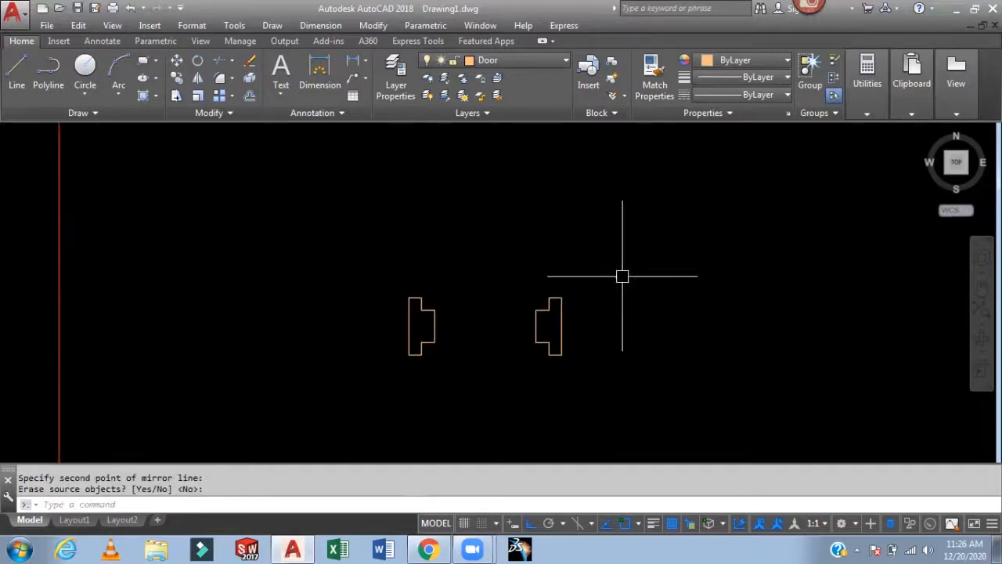
pyautogui.press('Return')
pyautogui.click(607, 270)
pyautogui.click(358, 405)
pyautogui.press('Return')
pyautogui.click(377, 274)
pyautogui.click(564, 274)
pyautogui.click(711, 274)
pyautogui.press('Escape')
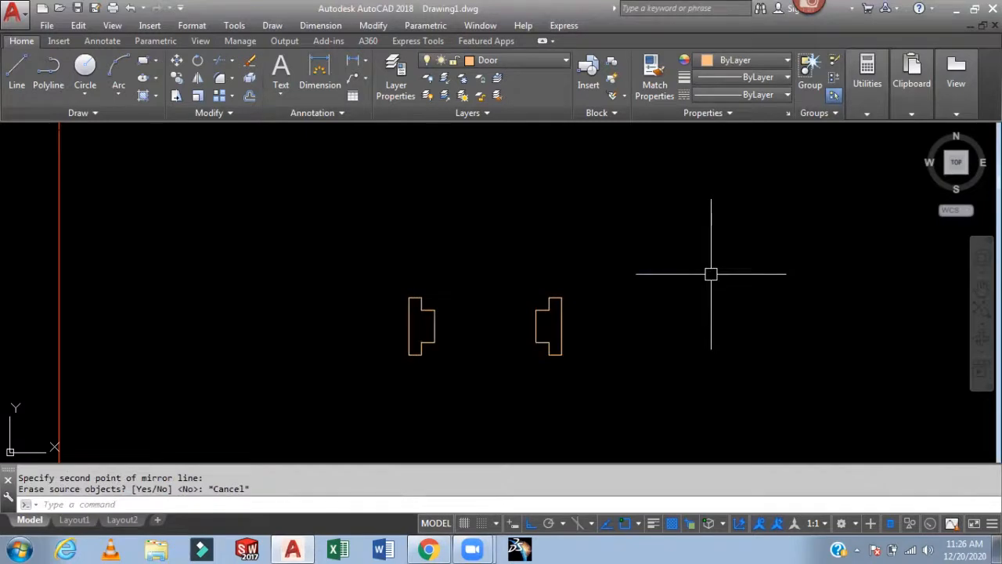
# - Mirror both jamb profiles about a horizontal line to create a second pair below
pyautogui.press('Return')
pyautogui.click(653, 258)
pyautogui.click(355, 404)
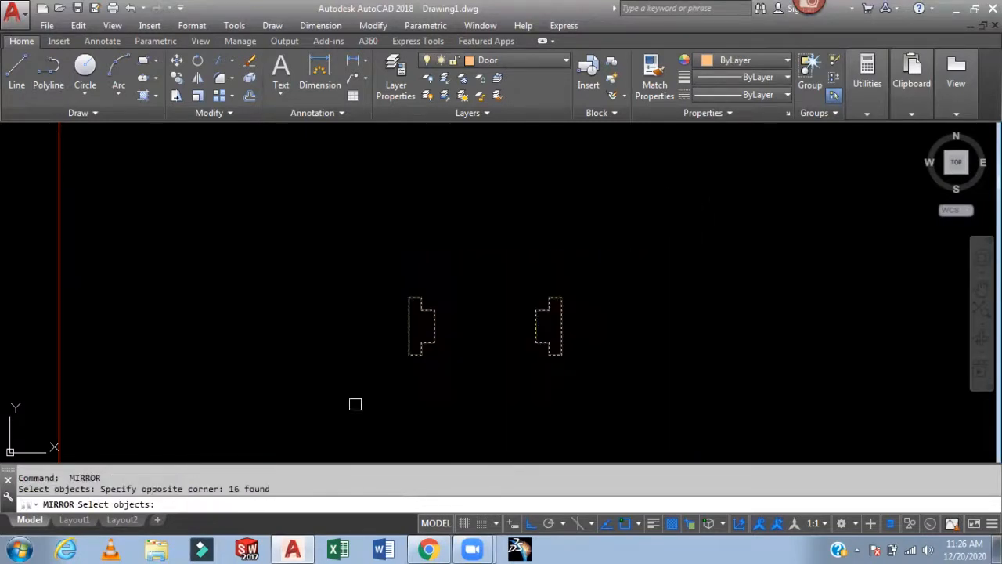
pyautogui.press('Return')
pyautogui.click(384, 251)
pyautogui.click(678, 250)
pyautogui.press('Return')
# - Rotate the upper-left jamb profile 90° about its midpoint
pyautogui.moveTo(678, 268); pyautogui.dragTo(689, 323, button='middle')
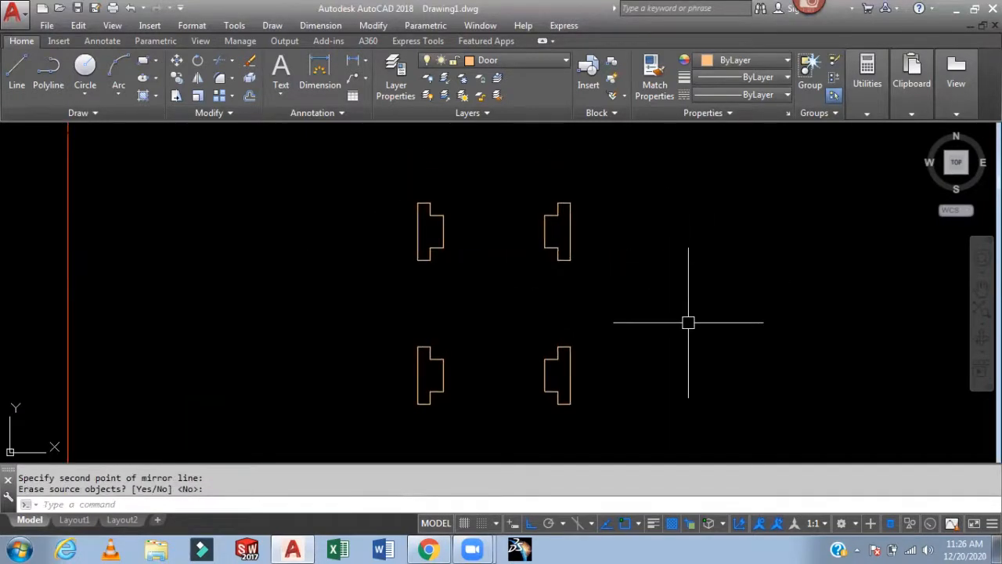
pyautogui.write('ro')
pyautogui.press('Return')
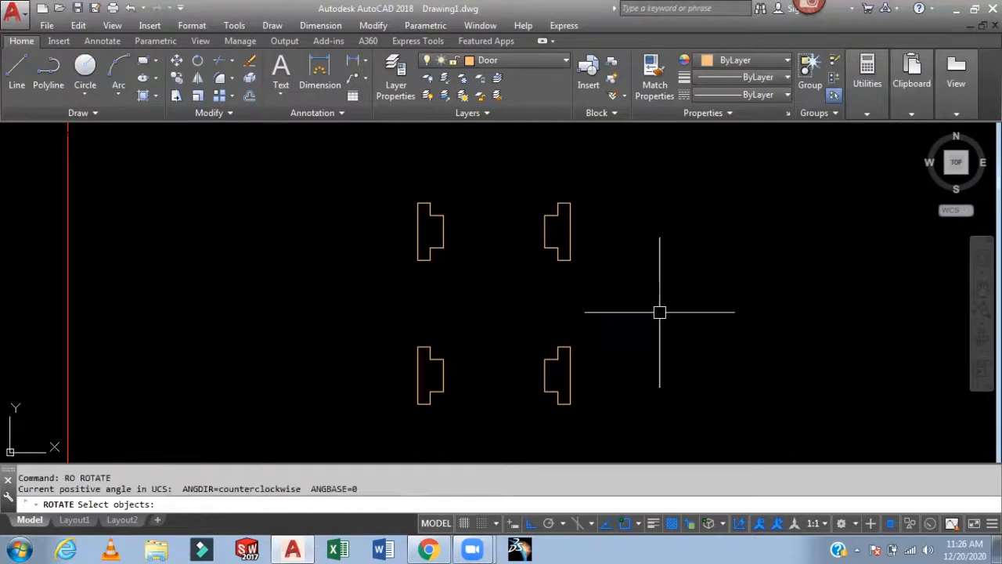
pyautogui.click(461, 188)
pyautogui.click(372, 303)
pyautogui.press('Return')
pyautogui.click(417, 232)
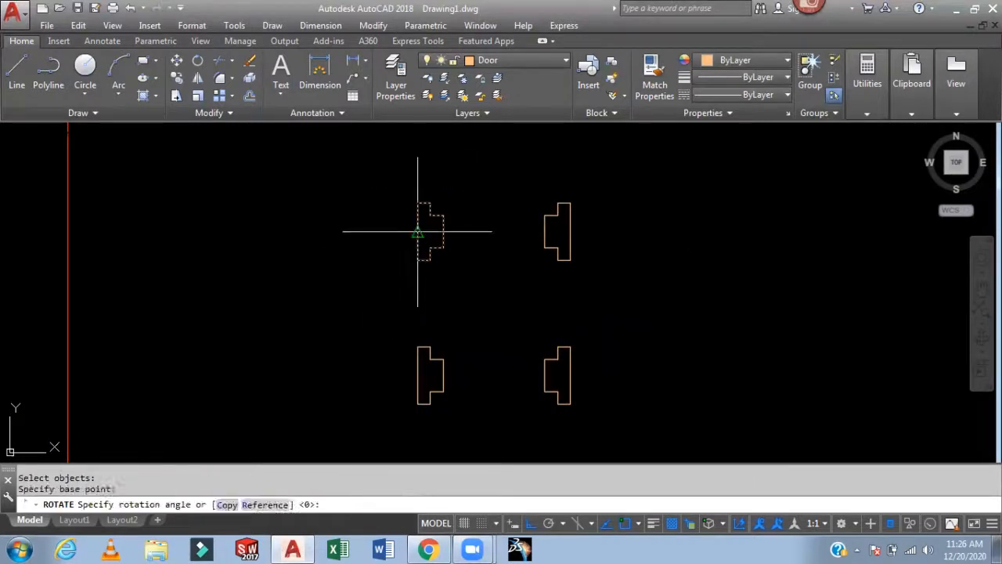
pyautogui.write('90')
pyautogui.press('Return')
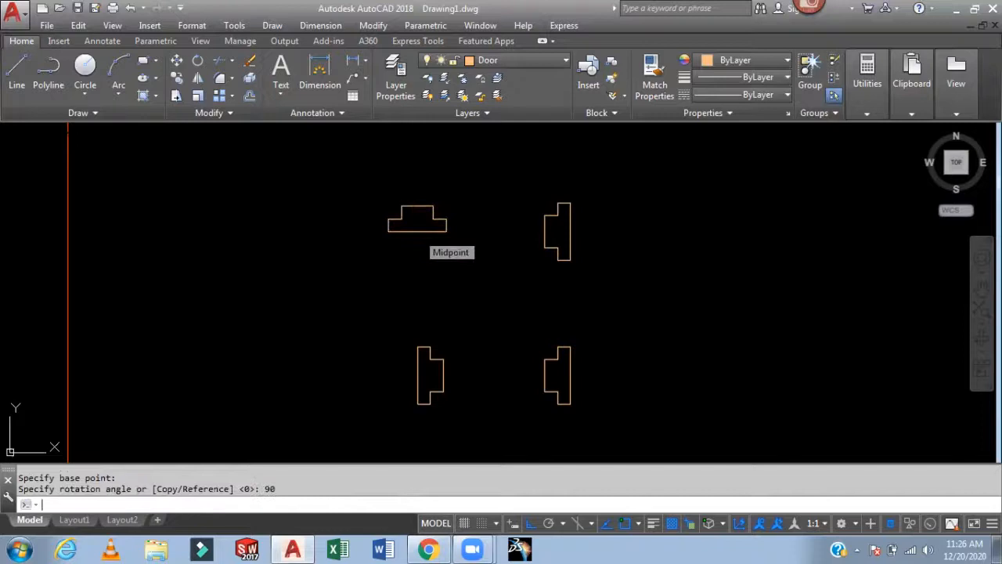
# - Rotate the upper-right jamb profile 90° about its midpoint
pyautogui.press('Return')
pyautogui.click(609, 179)
pyautogui.click(523, 265)
pyautogui.press('Return')
pyautogui.click(570, 232)
pyautogui.write('9')
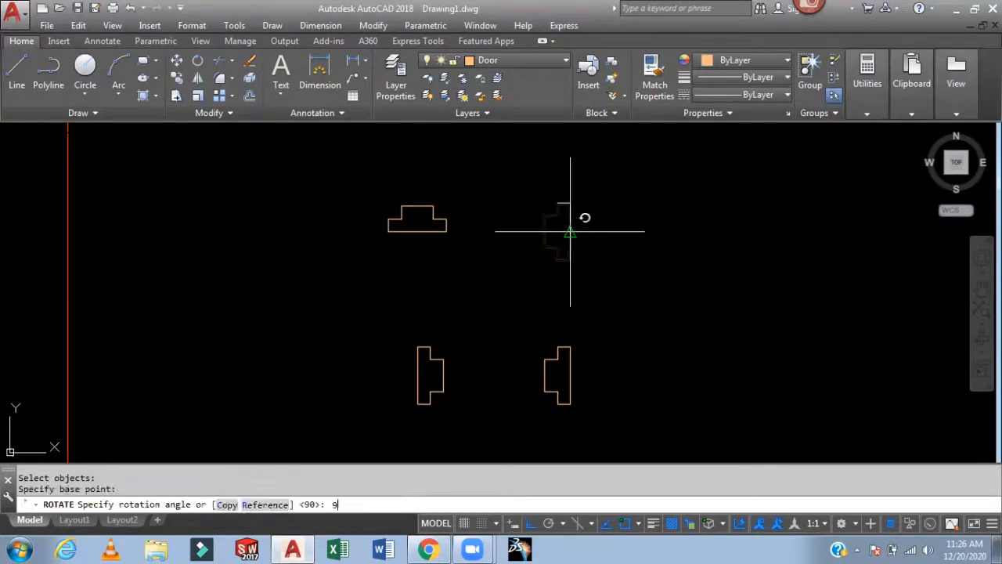
pyautogui.write('0')
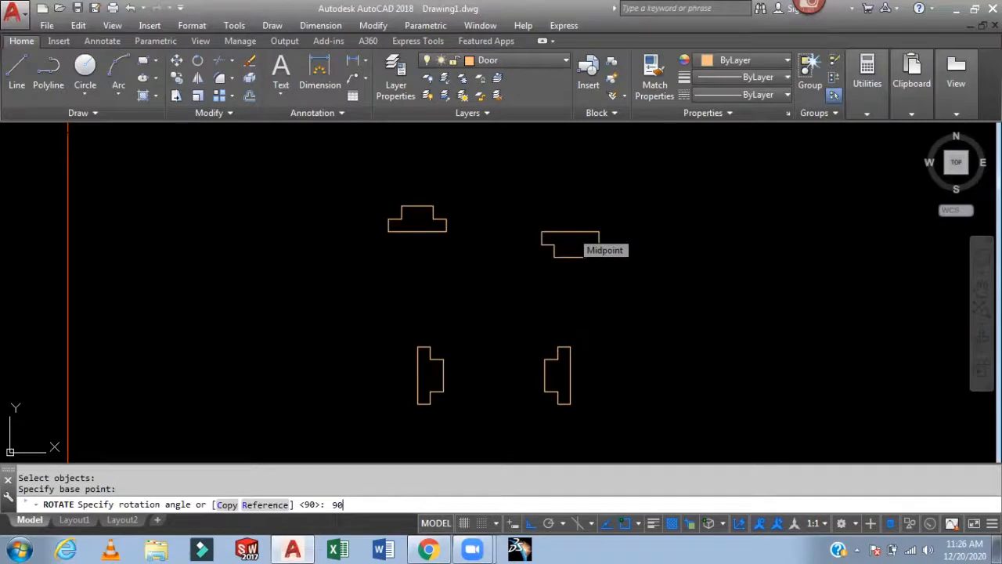
pyautogui.press('Return')
# - Copy the lower-left vertical jamb profile to the end of a horizontal wall
pyautogui.scroll(-2, 615, 215)
pyautogui.moveTo(615, 215); pyautogui.dragTo(608, 278, button='middle')
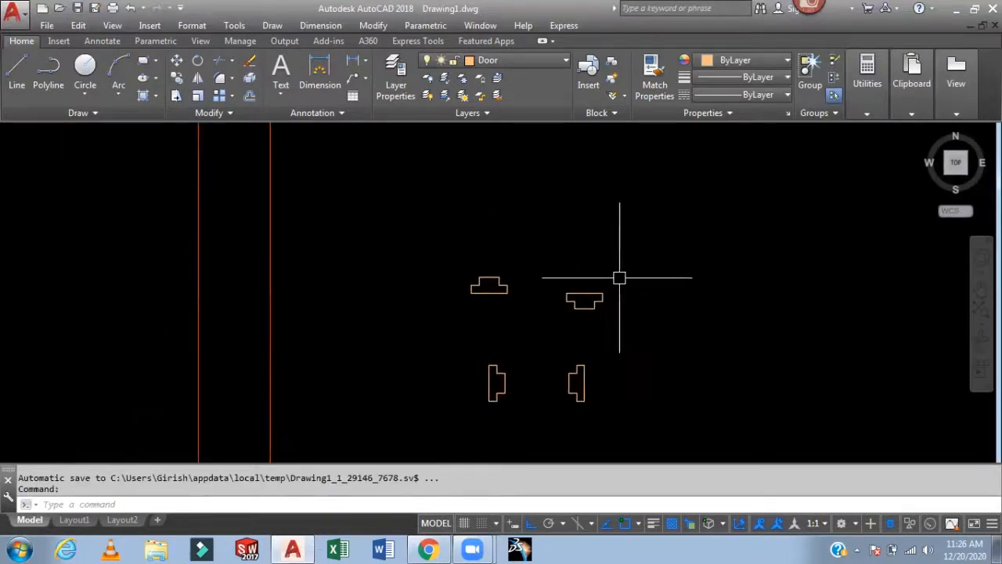
pyautogui.write('co')
pyautogui.press('Return')
pyautogui.click(541, 347)
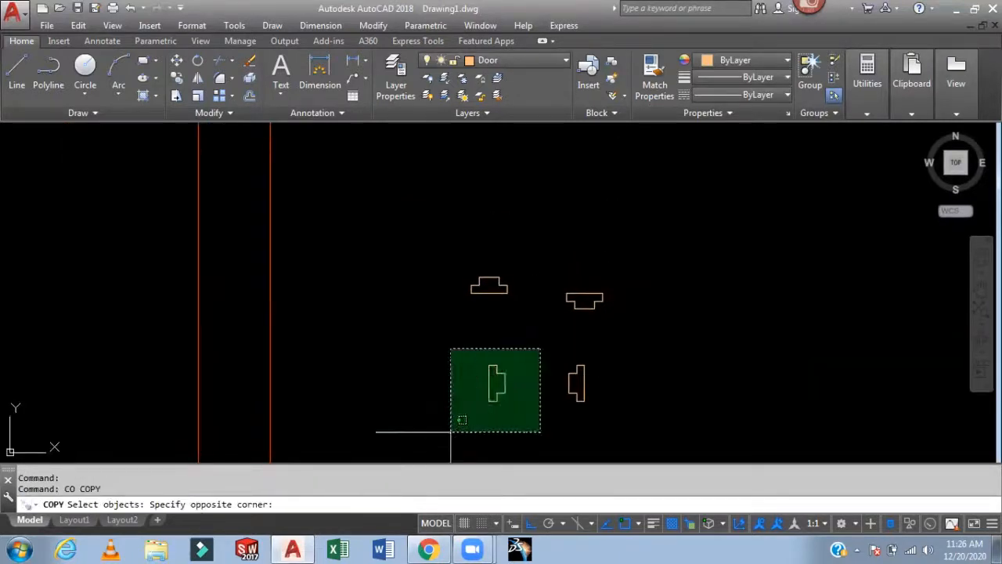
pyautogui.click(453, 431)
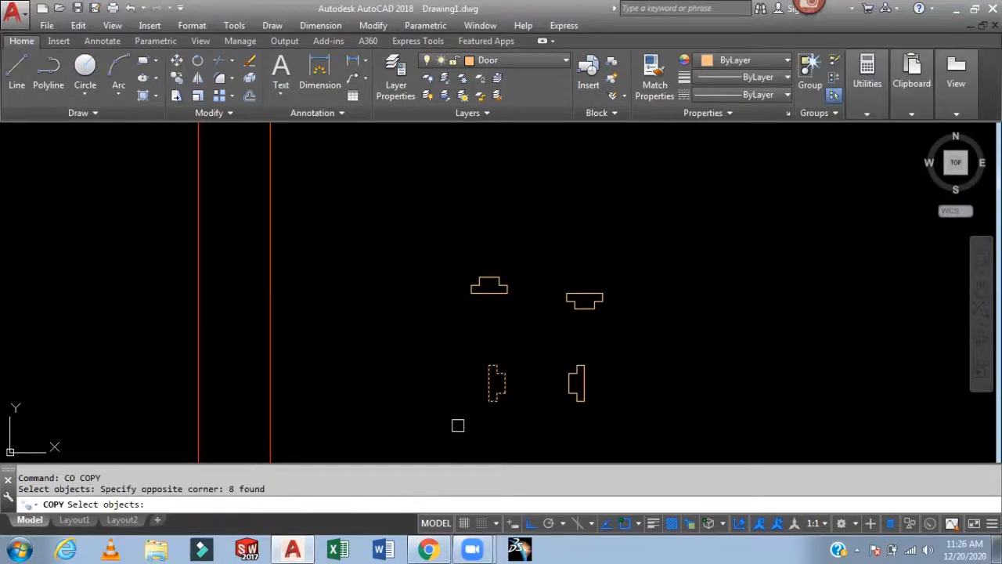
pyautogui.press('Return')
pyautogui.click(489, 383)
pyautogui.scroll(-5, 591, 254)
pyautogui.moveTo(619, 237); pyautogui.dragTo(564, 423, button='middle')
pyautogui.scroll(5, 680, 260)
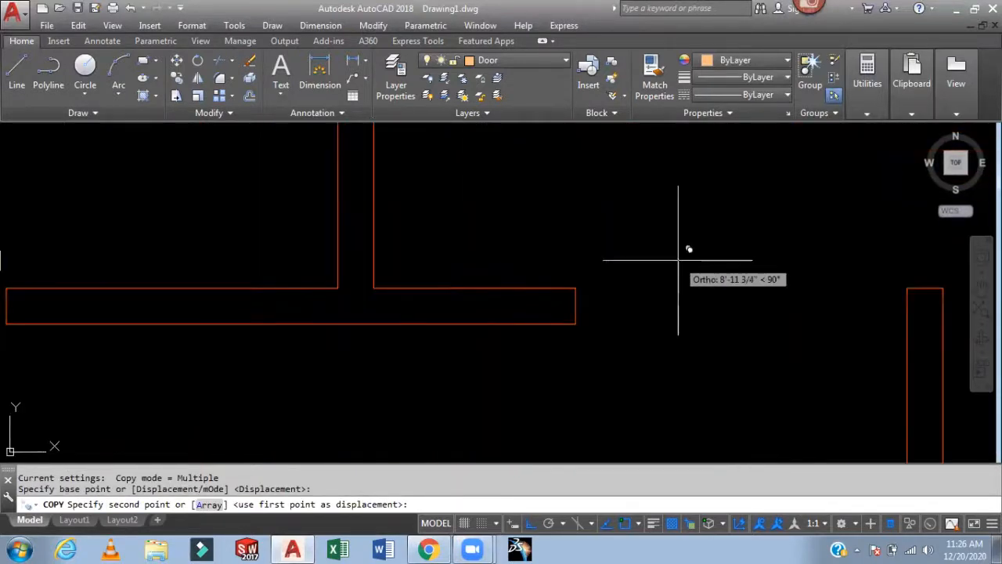
pyautogui.click(576, 306)
pyautogui.scroll(-8, 718, 302)
pyautogui.moveTo(741, 309); pyautogui.dragTo(634, 130, button='middle')
pyautogui.scroll(5, 623, 317)
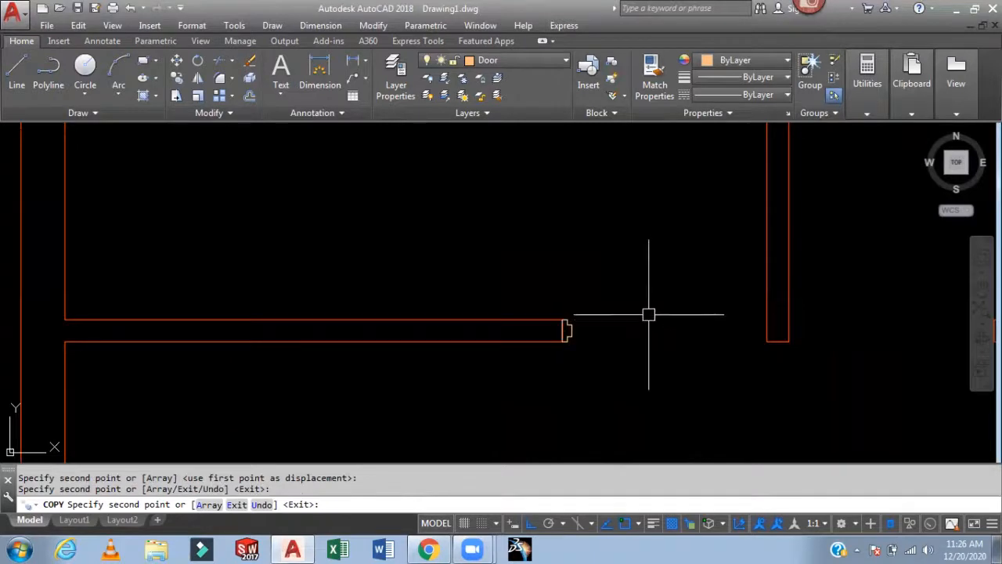
pyautogui.press('Escape')
# - Copy the lower-left vertical jamb profile to another horizontal wall end
pyautogui.scroll(-5, 647, 308)
pyautogui.moveTo(647, 306); pyautogui.dragTo(582, 179, button='middle')
pyautogui.scroll(6, 537, 195)
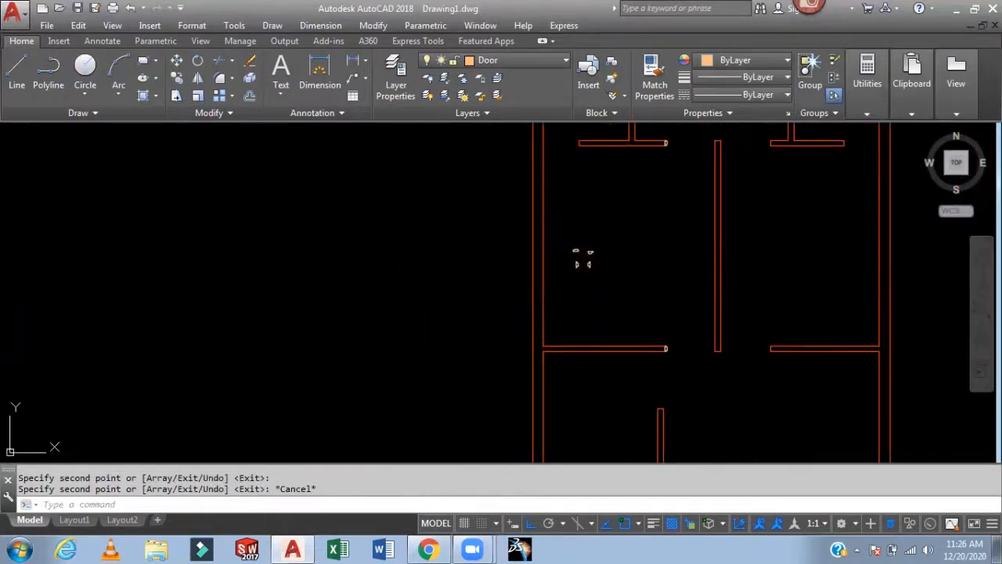
pyautogui.click(625, 335)
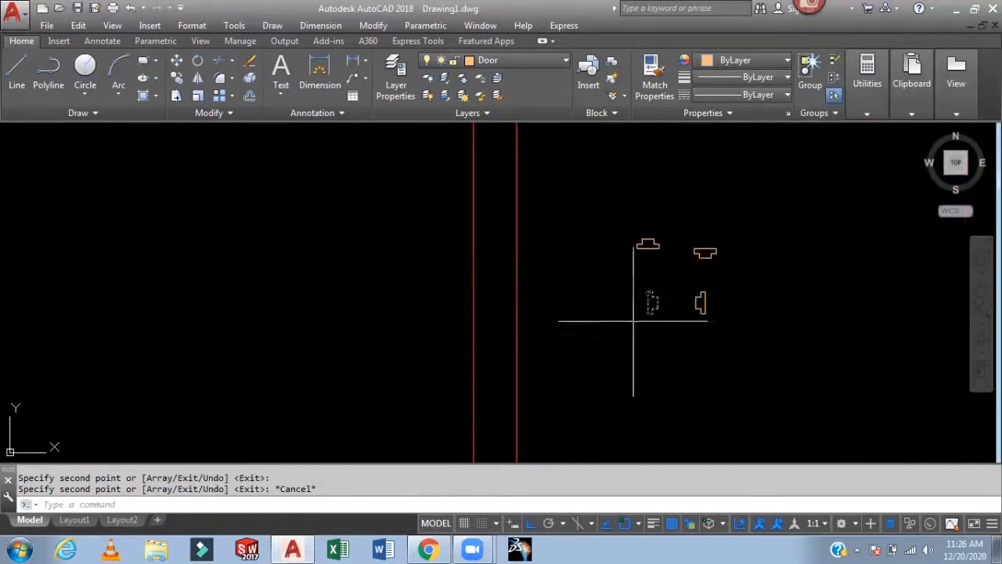
pyautogui.press('Return')
pyautogui.click(648, 302)
pyautogui.scroll(-4, 782, 348)
pyautogui.moveTo(783, 347); pyautogui.dragTo(604, 72, button='middle')
pyautogui.moveTo(814, 328); pyautogui.dragTo(517, 78, button='middle')
pyautogui.scroll(4, 638, 206)
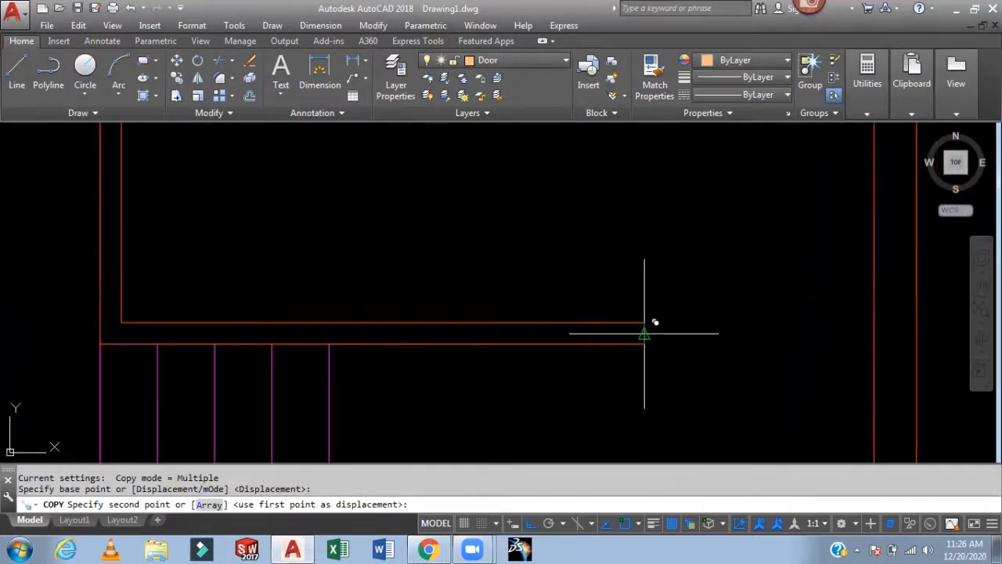
pyautogui.click(649, 331)
pyautogui.press('Escape')
# - Copy the lower-right vertical jamb profile to the end of a horizontal wall
pyautogui.scroll(-2, 700, 239)
pyautogui.moveTo(700, 240); pyautogui.dragTo(764, 335, button='middle')
pyautogui.scroll(-4, 665, 262)
pyautogui.moveTo(564, 165); pyautogui.dragTo(671, 387, button='middle')
pyautogui.scroll(6, 564, 251)
pyautogui.moveTo(559, 267)
pyautogui.mouseDown(button='middle')
pyautogui.moveTo(627, 481)
pyautogui.moveTo(615, 426)
pyautogui.mouseUp(button='middle')
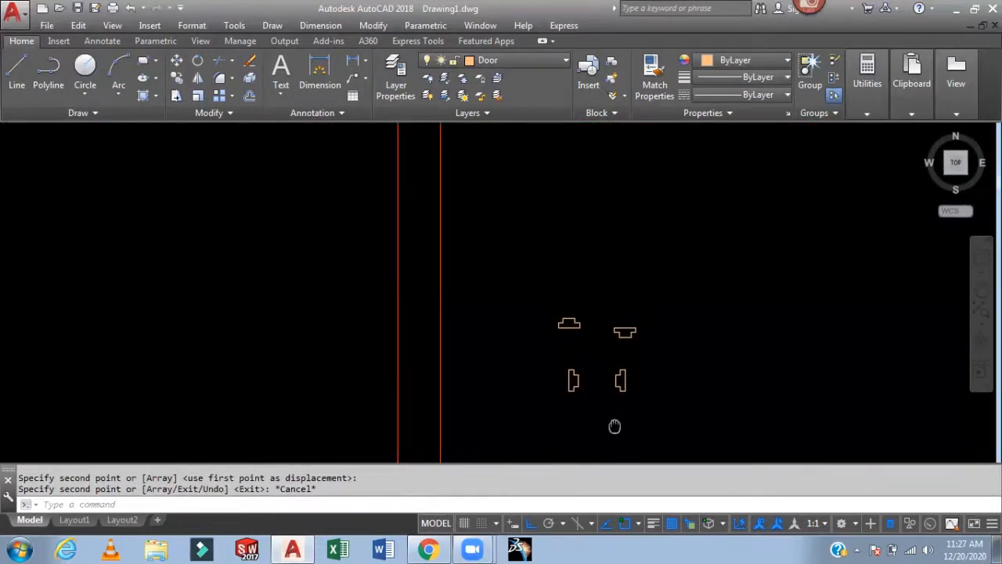
pyautogui.press('Return')
pyautogui.click(649, 365)
pyautogui.click(611, 398)
pyautogui.press('Return')
pyautogui.click(625, 378)
pyautogui.scroll(-2, 574, 266)
pyautogui.moveTo(562, 149); pyautogui.dragTo(639, 477, button='middle')
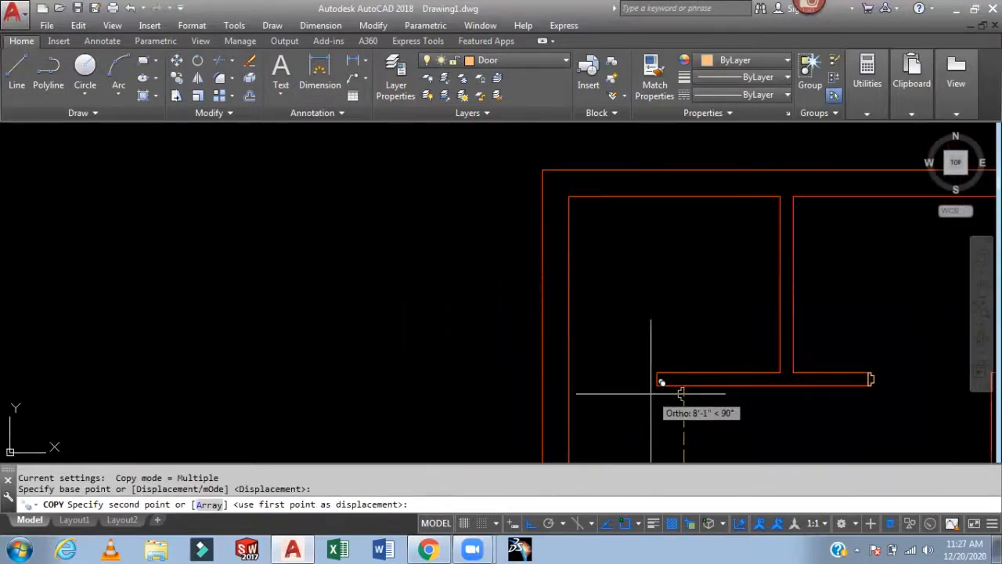
pyautogui.scroll(3, 658, 369)
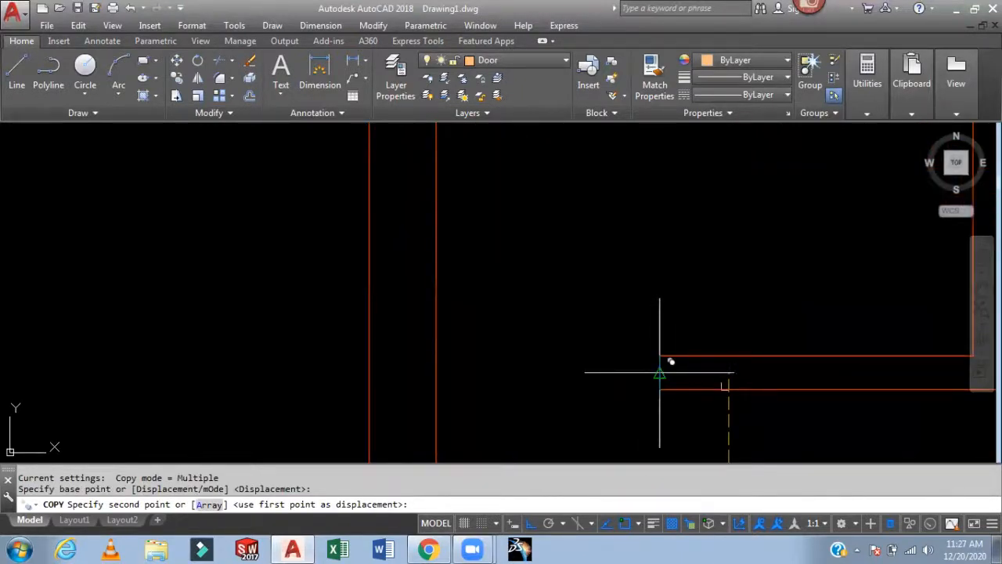
pyautogui.click(659, 373)
pyautogui.press('Escape')
# - Copy the upper-right horizontal jamb profile to the end of a vertical wall
pyautogui.scroll(-5, 661, 277)
pyautogui.scroll(2, 664, 280)
pyautogui.moveTo(707, 327)
pyautogui.mouseDown(button='middle')
pyautogui.moveTo(586, 298)
pyautogui.moveTo(538, 140)
pyautogui.mouseUp(button='middle')
pyautogui.moveTo(624, 317)
pyautogui.mouseDown(button='middle')
pyautogui.moveTo(591, 184)
pyautogui.moveTo(593, 210)
pyautogui.mouseUp(button='middle')
pyautogui.scroll(3, 577, 397)
pyautogui.scroll(-5, 579, 338)
pyautogui.scroll(-2, 579, 338)
pyautogui.scroll(10, 530, 340)
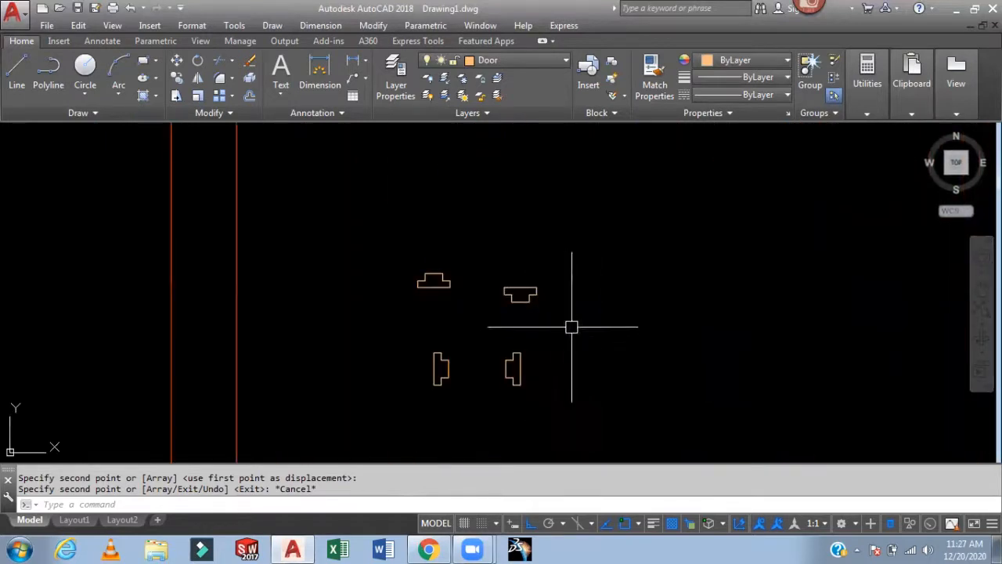
pyautogui.press('space')
pyautogui.click(547, 262)
pyautogui.click(480, 322)
pyautogui.press('space')
pyautogui.click(512, 288)
pyautogui.scroll(-6, 658, 286)
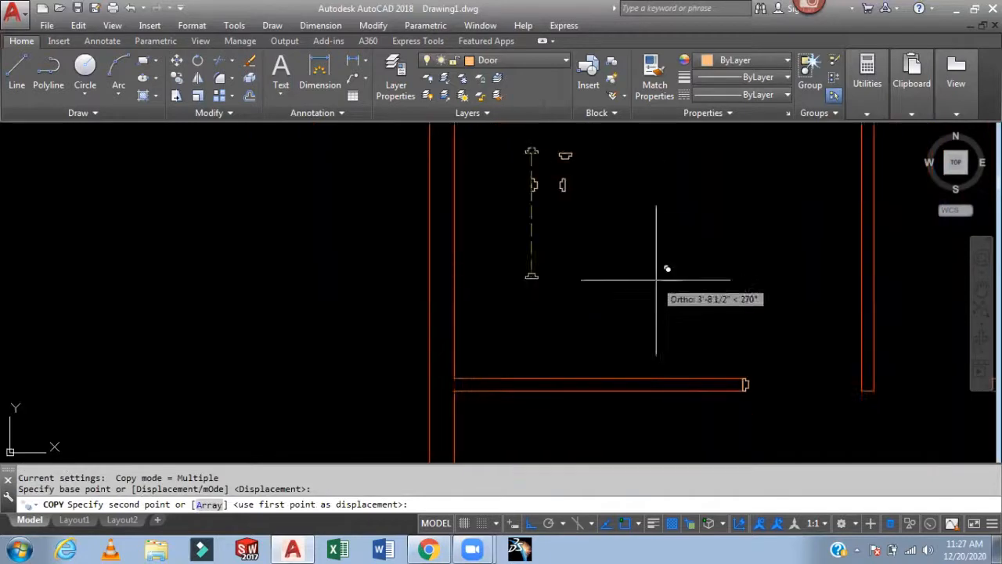
pyautogui.click(697, 400)
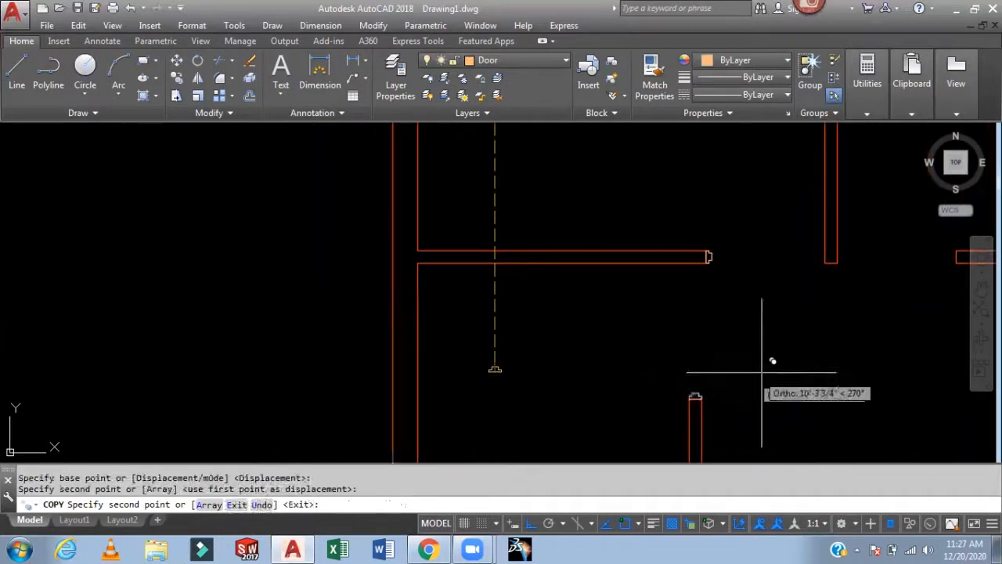
pyautogui.press('Escape')
# - Draw a line from the jamb profile across to the opposite wall line
pyautogui.moveTo(727, 290); pyautogui.dragTo(727, 437, button='middle')
pyautogui.moveTo(626, 255); pyautogui.dragTo(682, 483, button='middle')
pyautogui.moveTo(561, 245); pyautogui.dragTo(592, 379, button='middle')
pyautogui.scroll(4, 578, 262)
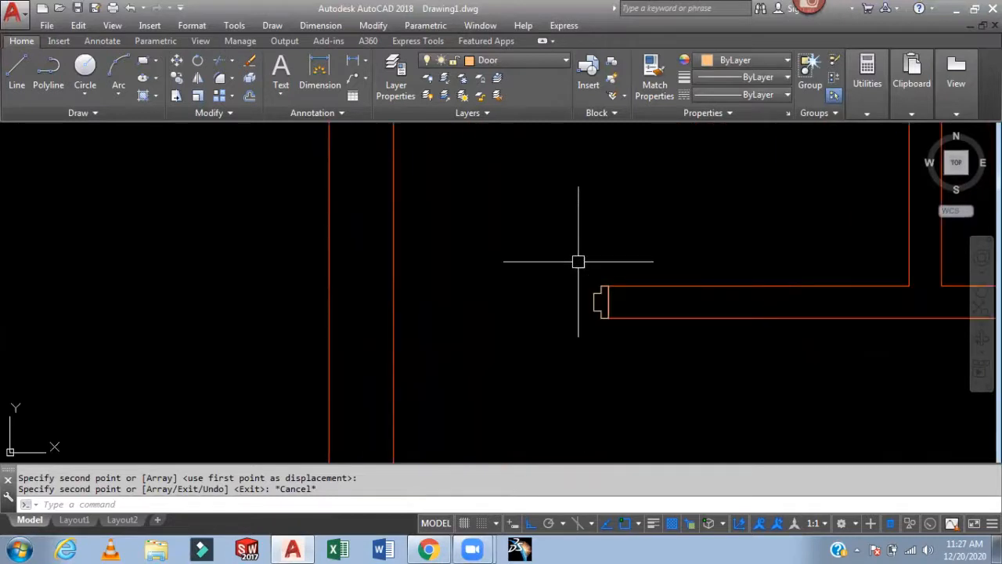
pyautogui.press('Return')
pyautogui.click(608, 302)
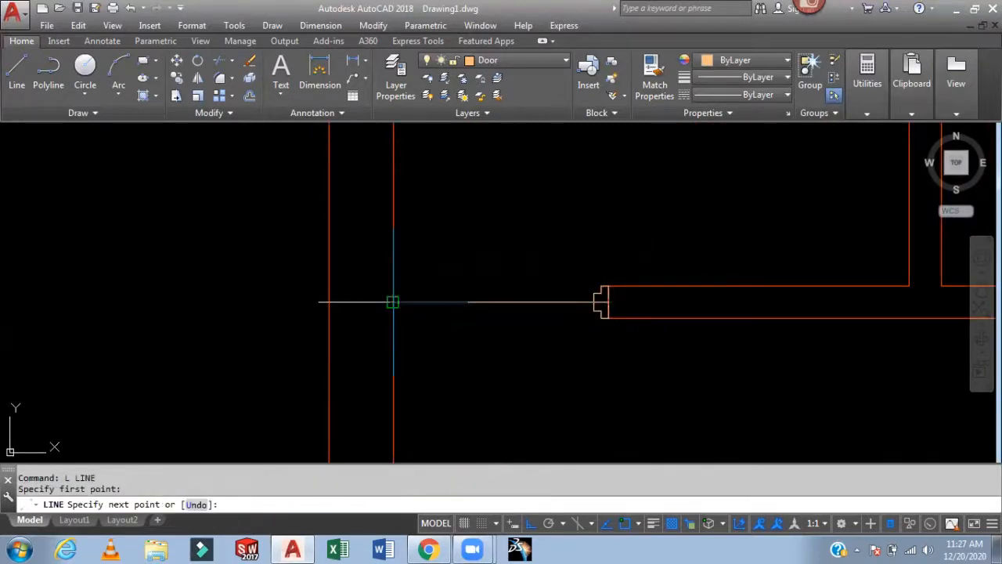
pyautogui.click(393, 302)
pyautogui.press('Return')
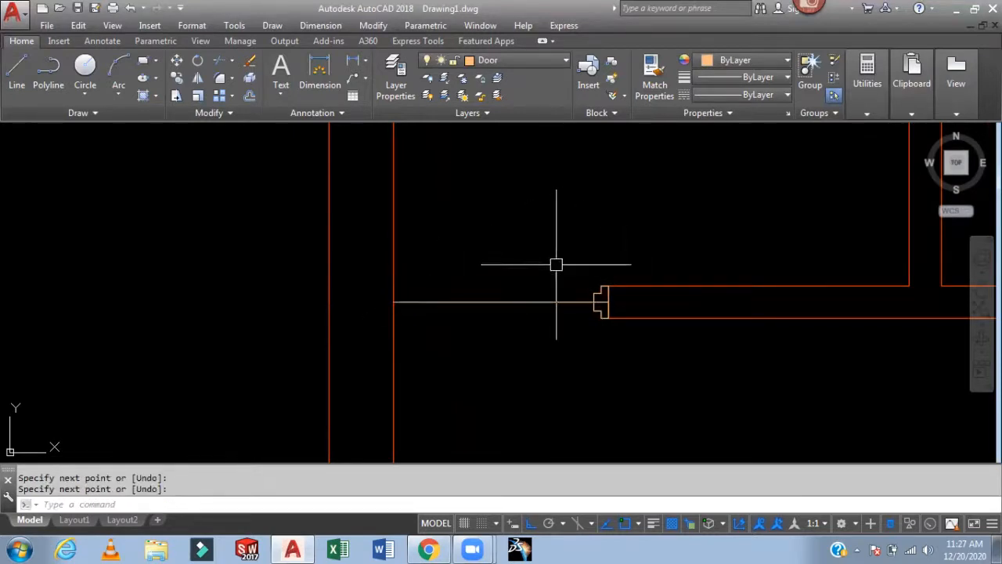
# - Mirror the door jamb profile across the opening onto the opposite wall end, keeping the original
pyautogui.write('MI')
pyautogui.press('Return')
pyautogui.scroll(4, 595, 278)
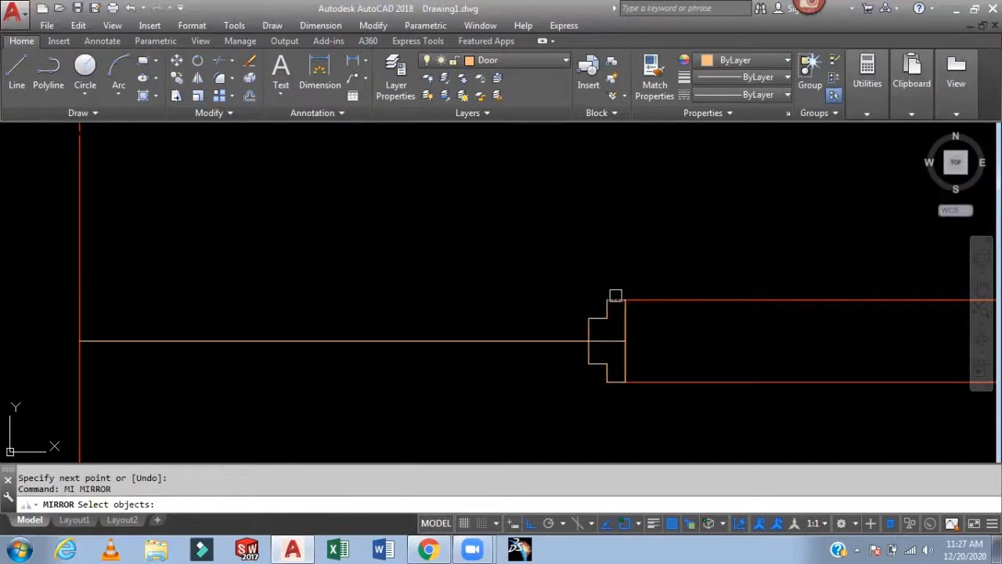
pyautogui.click(615, 293)
pyautogui.click(580, 333)
pyautogui.click(613, 354)
pyautogui.click(587, 384)
pyautogui.click(626, 366)
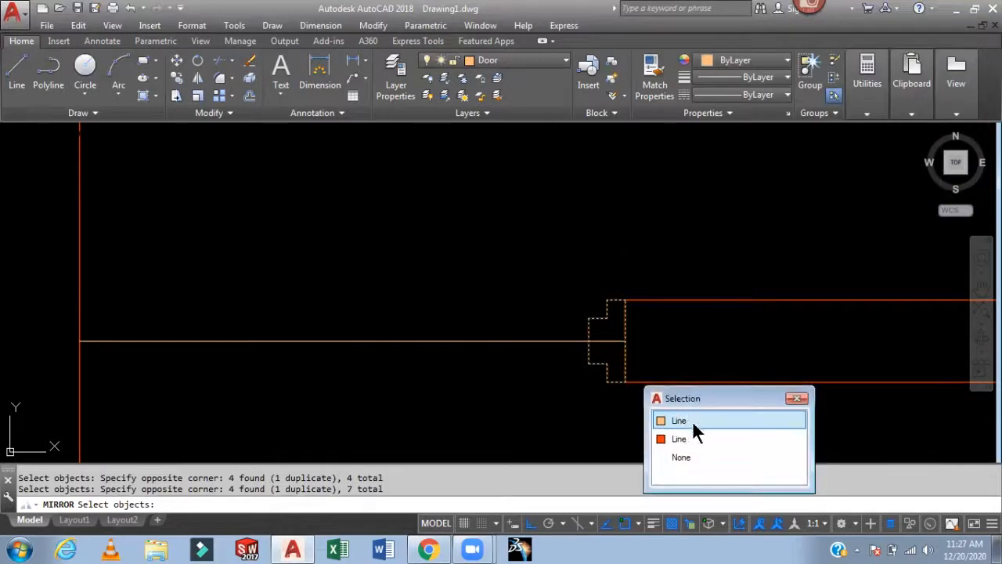
pyautogui.click(693, 421)
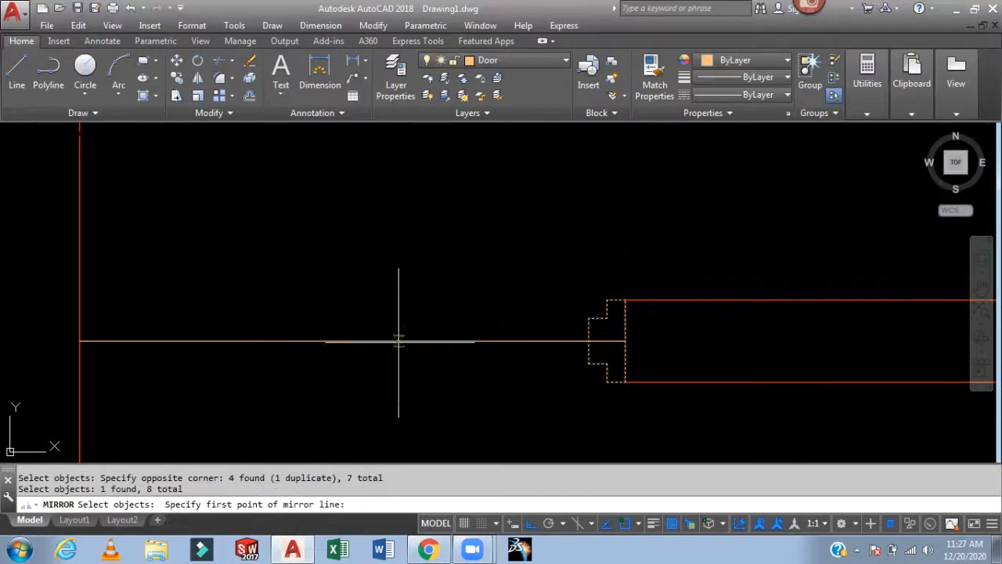
pyautogui.click(348, 341)
pyautogui.click(371, 228)
pyautogui.press('Return')
# - Delete the guide line drawn across the door opening
pyautogui.click(458, 281)
pyautogui.click(420, 369)
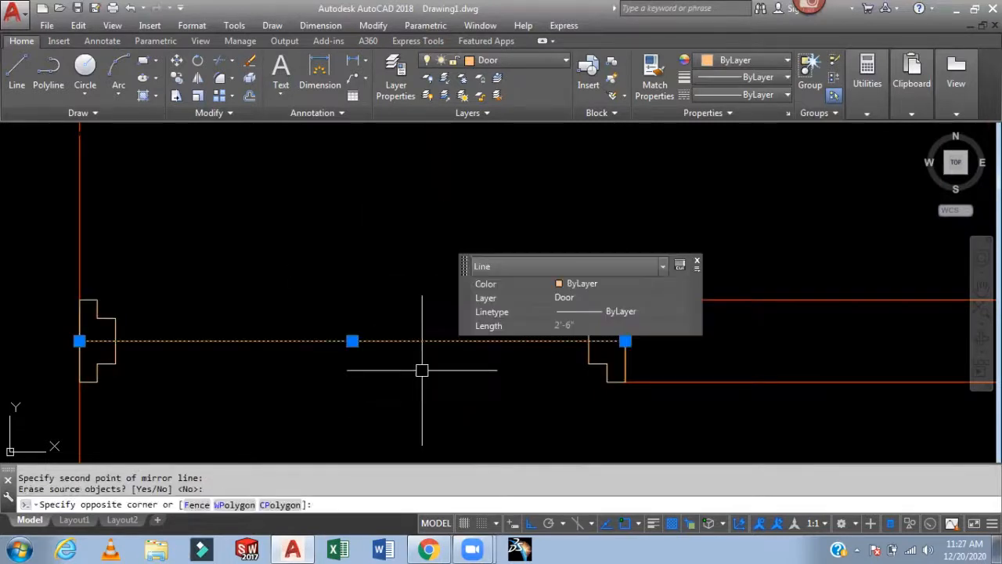
pyautogui.press('Delete')
pyautogui.scroll(-5, 425, 367)
pyautogui.moveTo(475, 308)
pyautogui.mouseDown(button='middle')
pyautogui.moveTo(499, 272)
pyautogui.moveTo(462, 302)
pyautogui.mouseUp(button='middle')
pyautogui.scroll(2, 415, 332)
pyautogui.moveTo(417, 333); pyautogui.dragTo(342, 390, button='middle')
pyautogui.scroll(2, 351, 377)
pyautogui.scroll(-2, 418, 362)
pyautogui.moveTo(409, 350); pyautogui.dragTo(381, 313, button='middle')
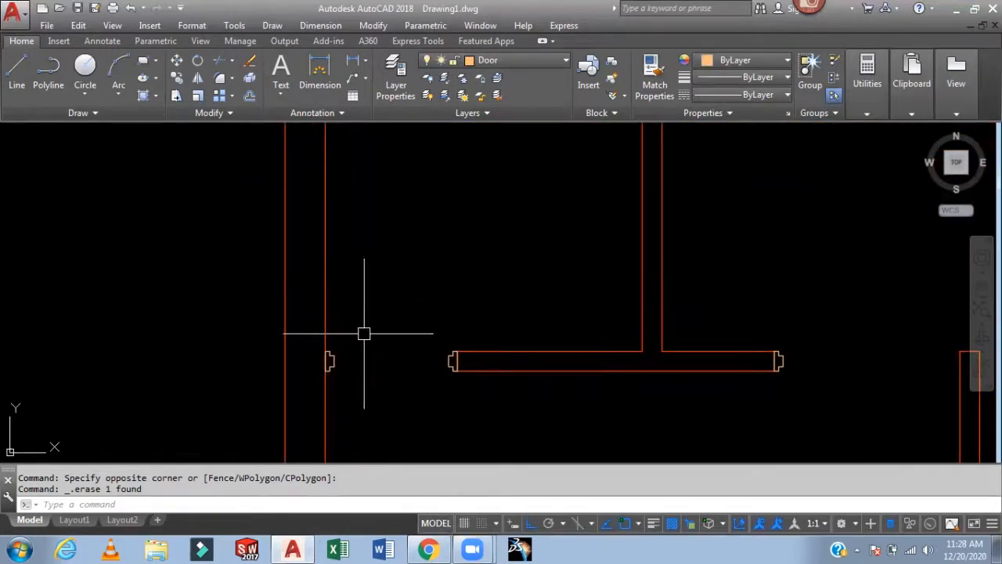
pyautogui.press('Return')
pyautogui.click(366, 336)
pyautogui.scroll(4, 352, 338)
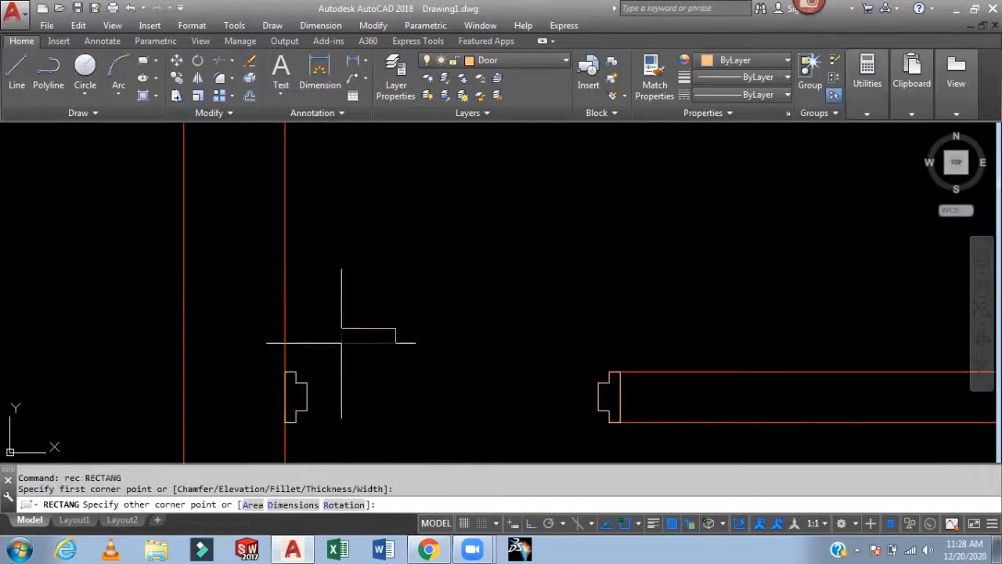
pyautogui.click(435, 306)
pyautogui.click(360, 347)
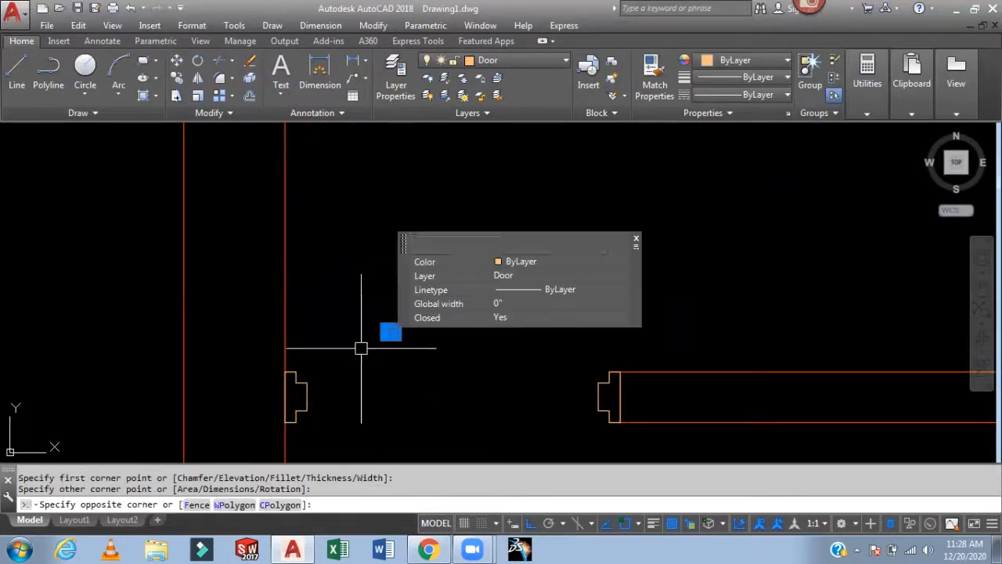
pyautogui.press('Delete')
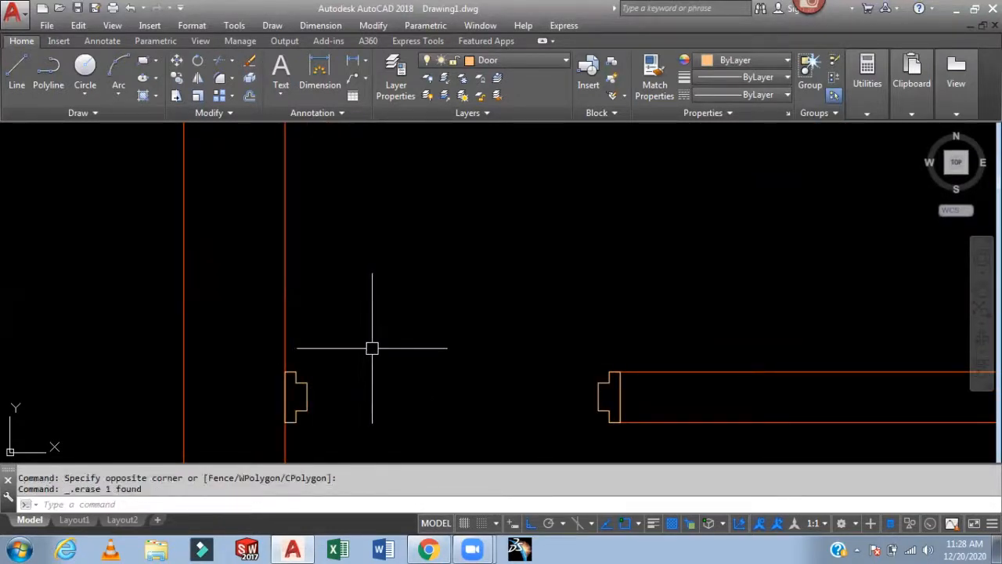
# - Draw a thin door-leaf rectangle spanning the opening from one jamb corner to the opposite jamb
pyautogui.write('rec')
pyautogui.press('Return')
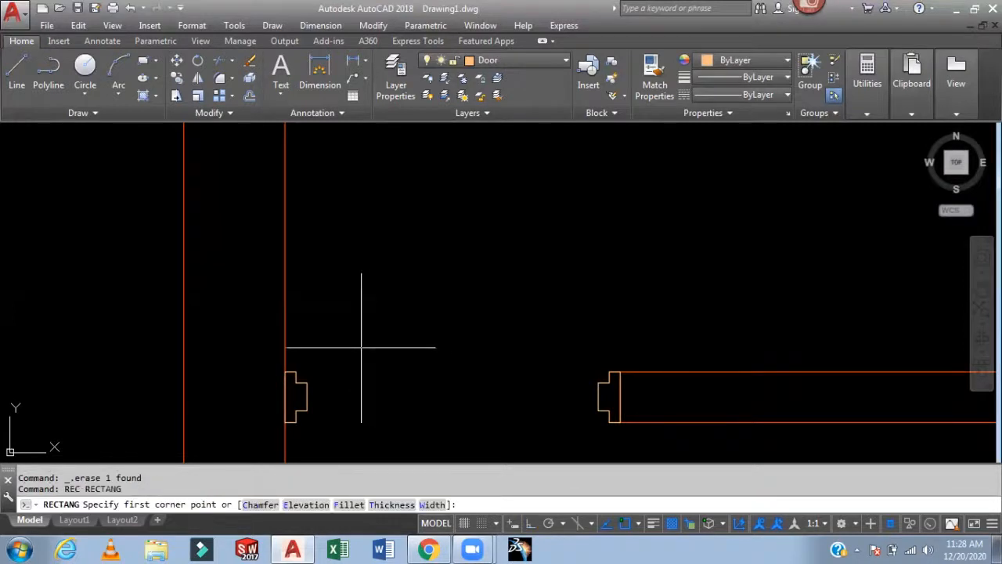
pyautogui.click(307, 373)
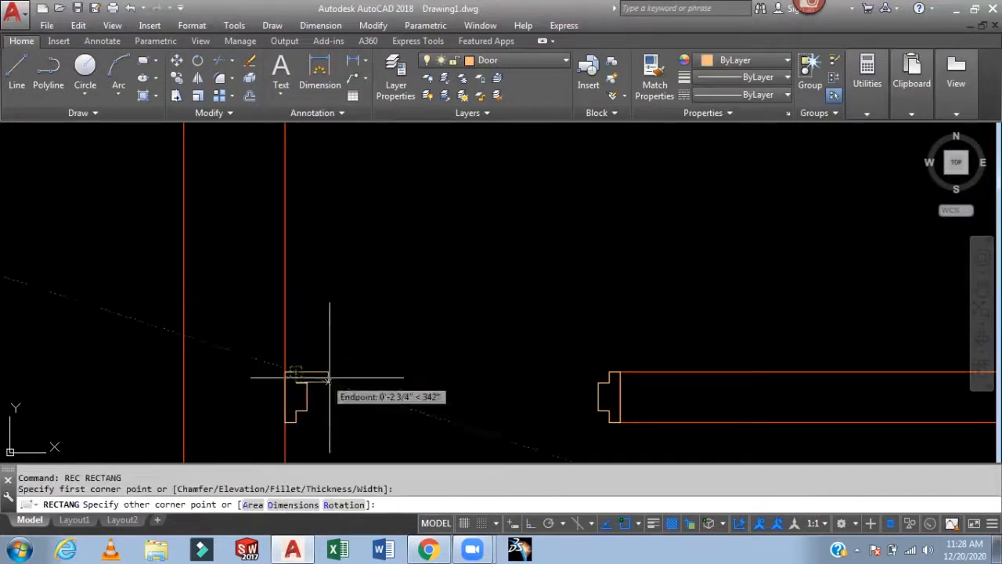
pyautogui.scroll(5, 611, 376)
pyautogui.click(670, 383)
pyautogui.scroll(-6, 595, 297)
pyautogui.moveTo(542, 323); pyautogui.dragTo(440, 398, button='middle')
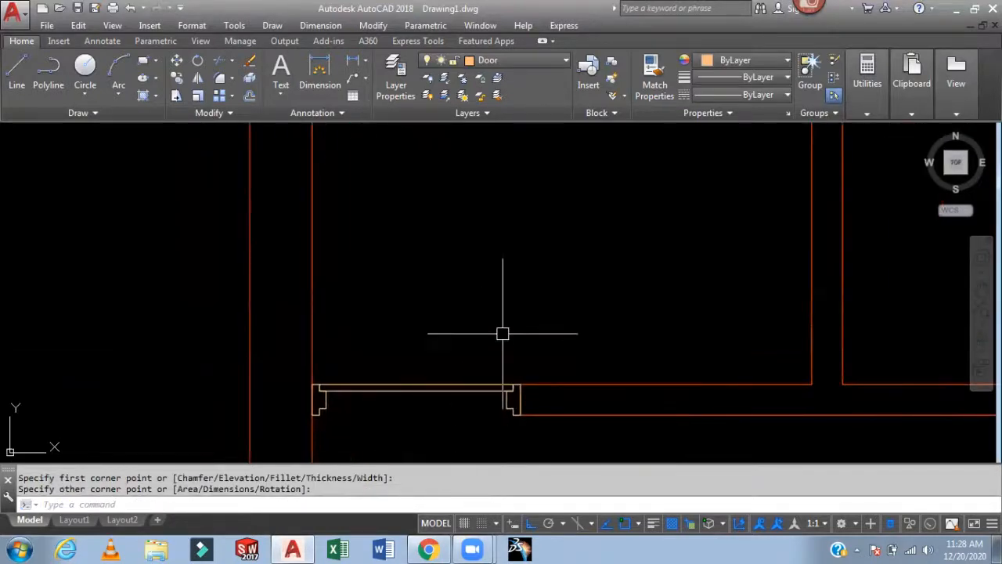
# - Rotate the door-leaf rectangle 90 degrees about its corner at the jamb
pyautogui.write('ro')
pyautogui.press('Return')
pyautogui.click(454, 383)
pyautogui.press('Return')
pyautogui.scroll(4, 340, 354)
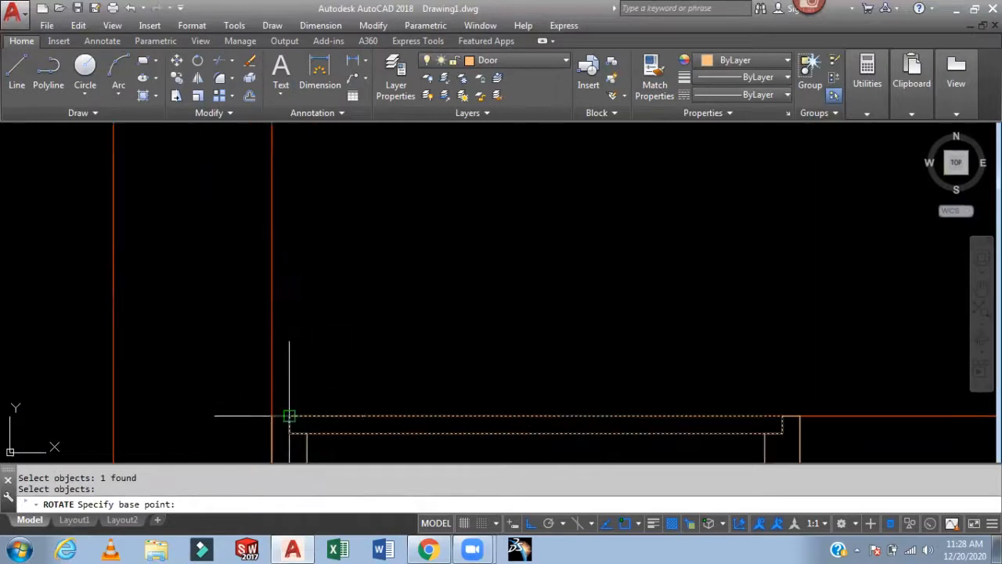
pyautogui.click(289, 416)
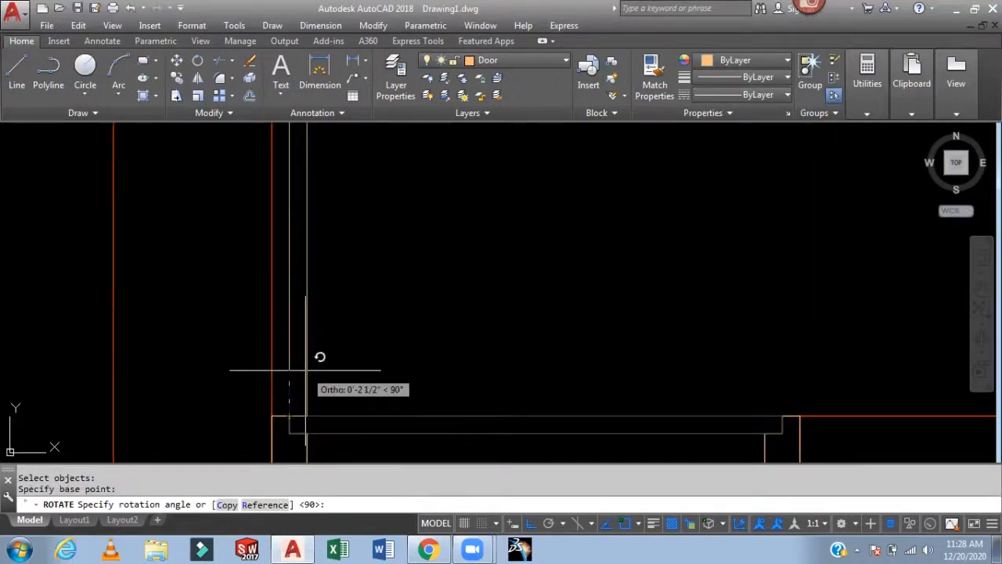
pyautogui.write('90')
pyautogui.press('Return')
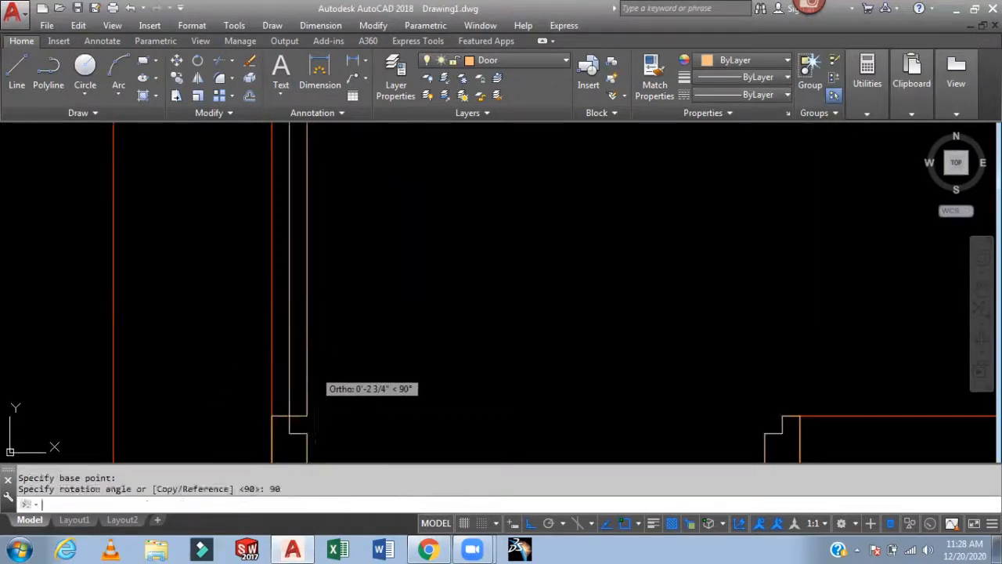
pyautogui.scroll(-5, 428, 273)
pyautogui.moveTo(485, 220); pyautogui.dragTo(396, 280, button='middle')
pyautogui.scroll(2, 385, 242)
pyautogui.moveTo(385, 242); pyautogui.dragTo(390, 209, button='middle')
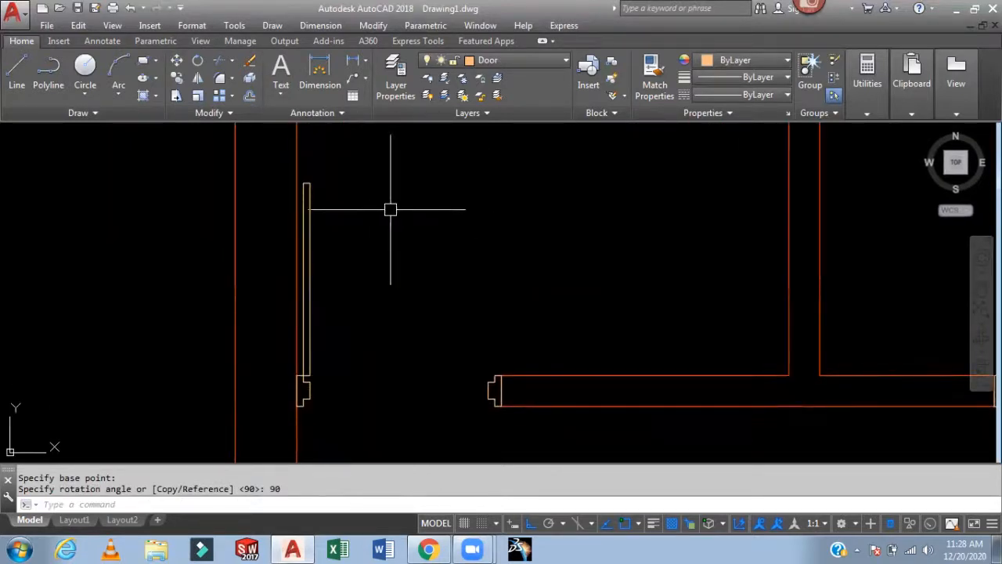
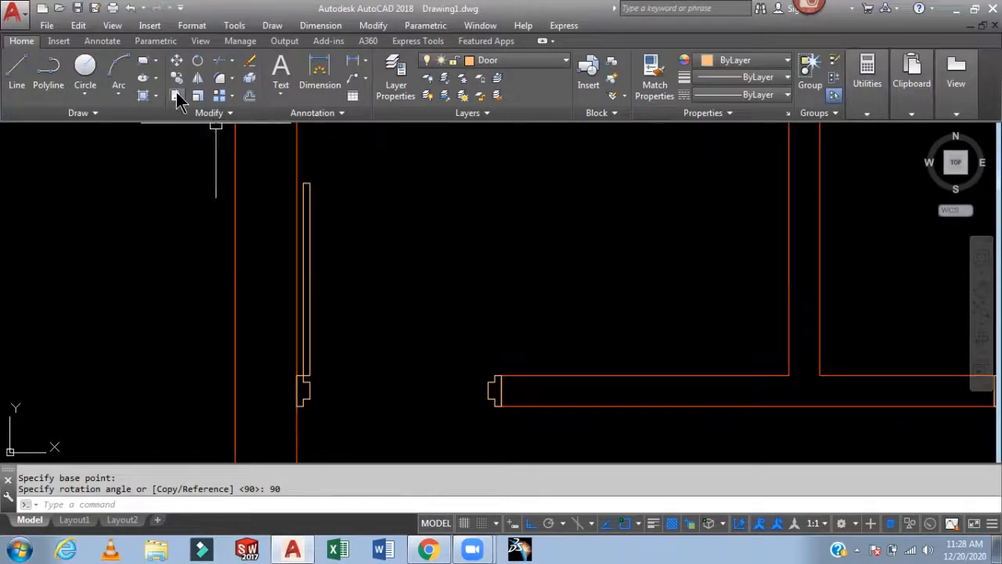
# - Draw the door swing arc with Start, End, Direction from the door leaf's free end to the opposite jamb corner
pyautogui.click(117, 95)
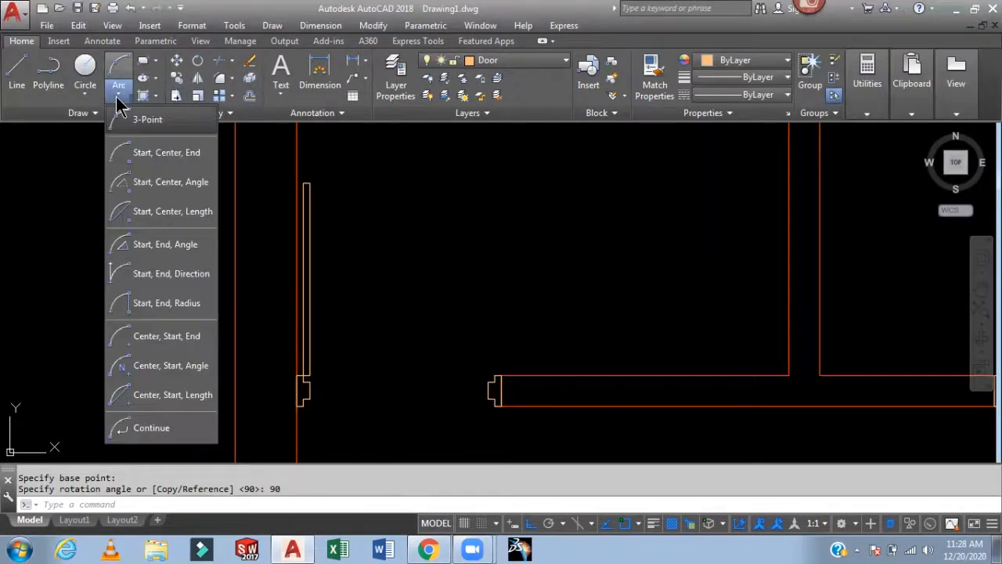
pyautogui.click(159, 273)
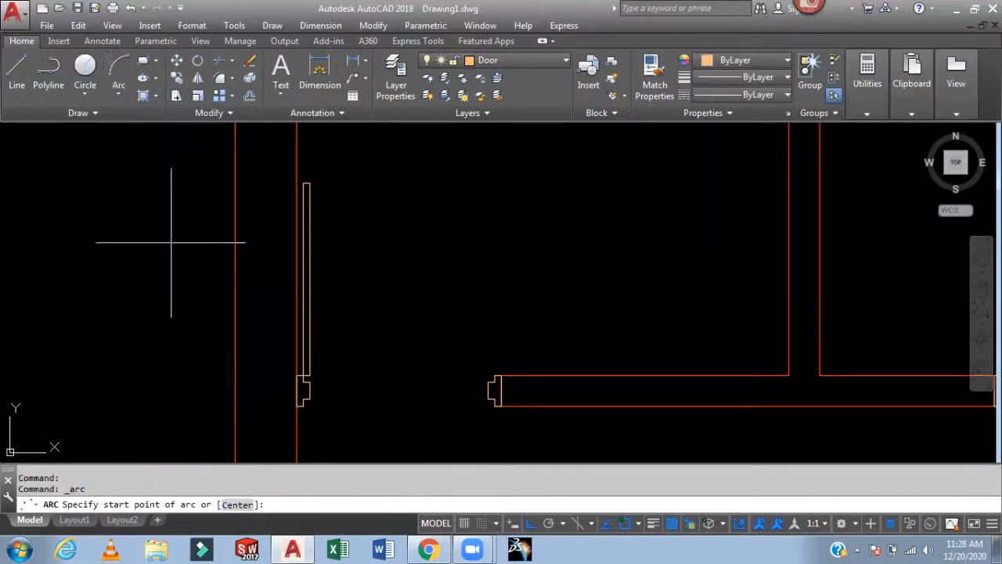
pyautogui.click(309, 183)
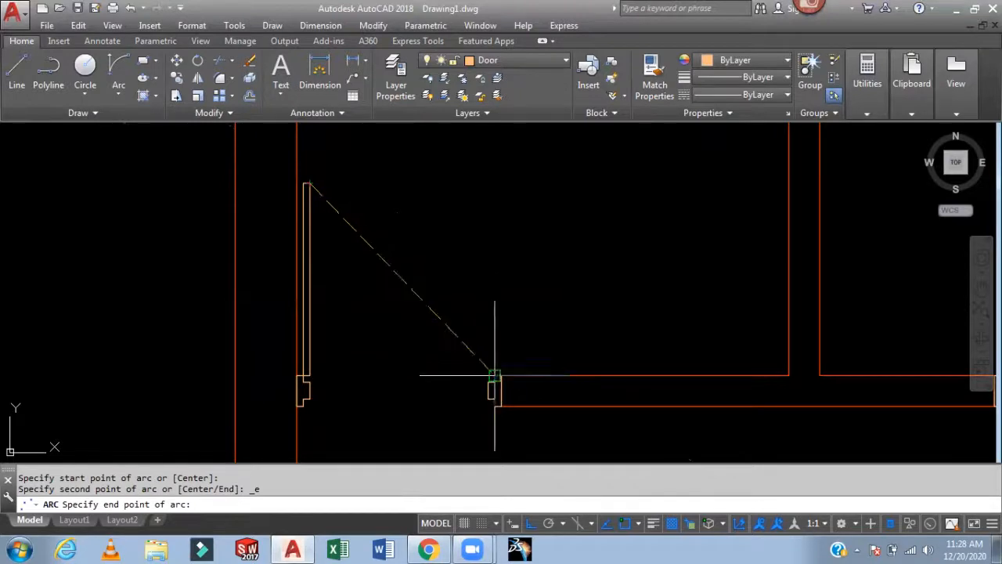
pyautogui.click(494, 373)
pyautogui.click(459, 282)
pyautogui.scroll(-1, 634, 227)
pyautogui.moveTo(634, 226)
pyautogui.mouseDown(button='middle')
pyautogui.moveTo(456, 220)
pyautogui.moveTo(472, 259)
pyautogui.mouseUp(button='middle')
pyautogui.scroll(2, 363, 302)
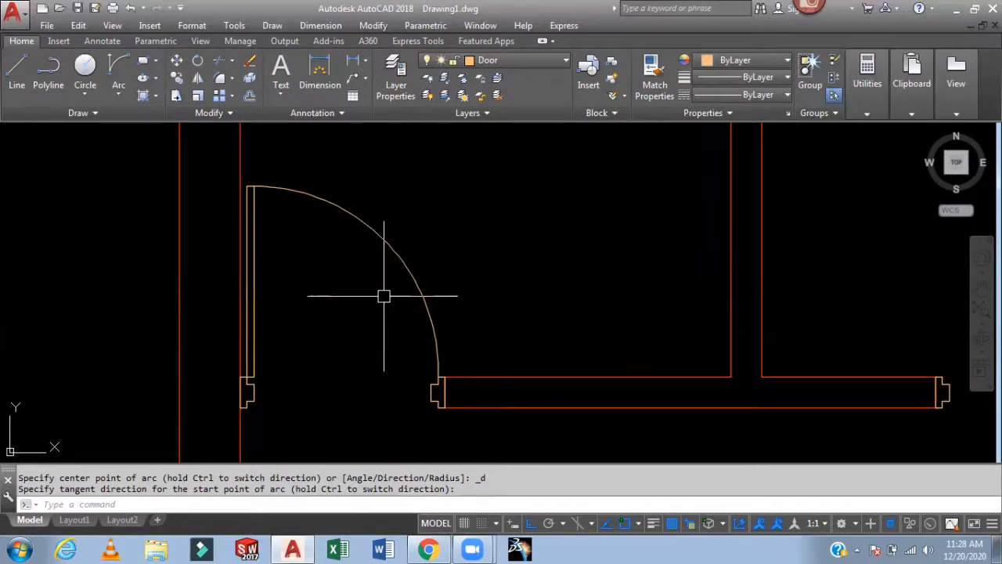
# - Mirror the door leaf, swing arc and both jambs across the plan's central wall onto the opposite room, keeping the originals
pyautogui.write('mi')
pyautogui.press('Return')
pyautogui.click(398, 255)
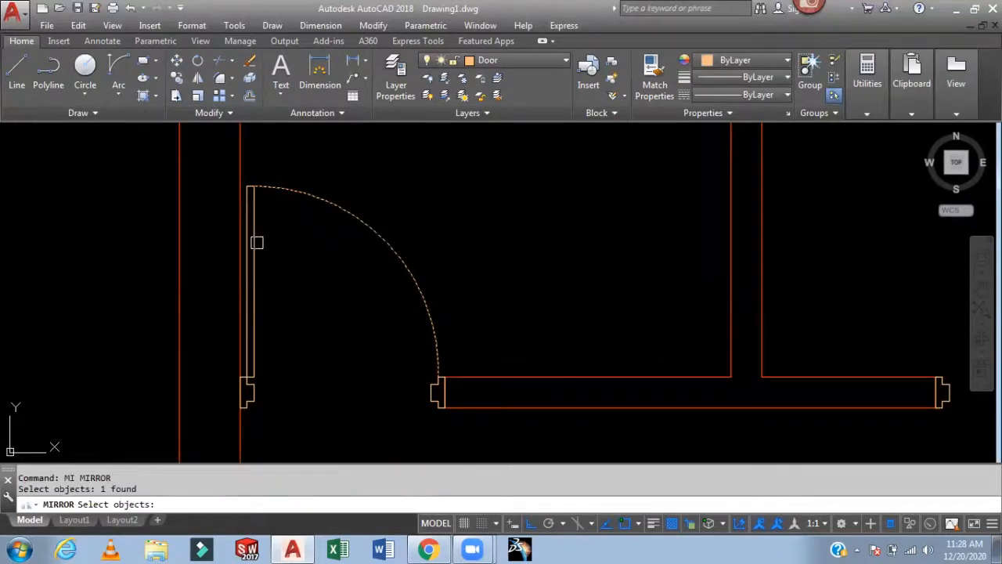
pyautogui.moveTo(366, 290); pyautogui.dragTo(376, 217, button='middle')
pyautogui.scroll(4, 422, 289)
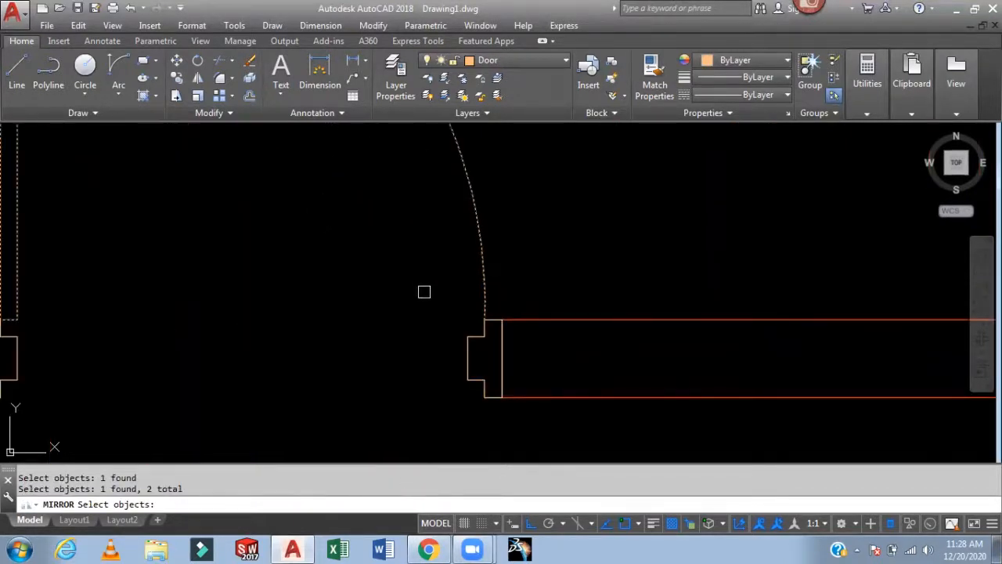
pyautogui.click(507, 352)
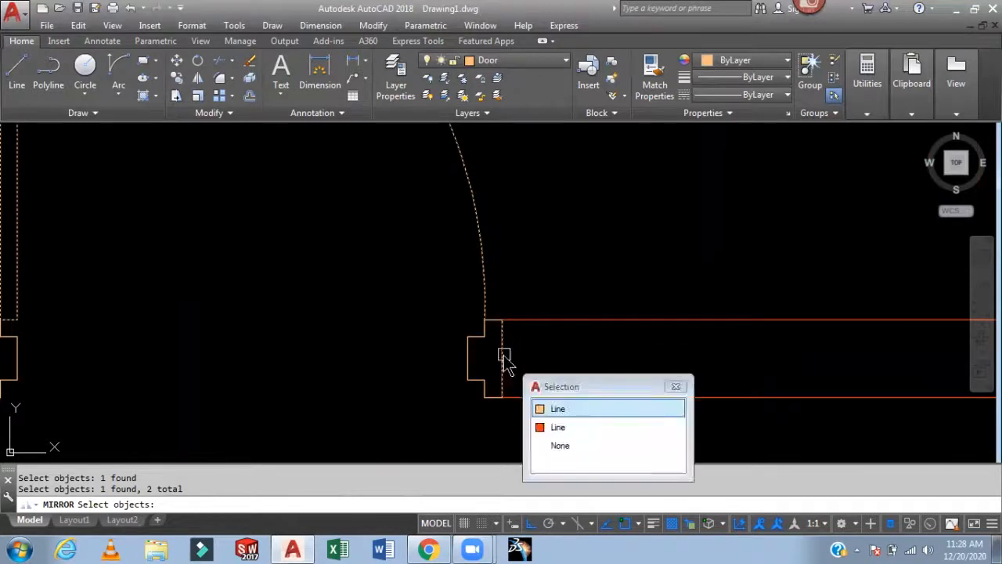
pyautogui.click(559, 410)
pyautogui.scroll(2, 485, 322)
pyautogui.click(485, 307)
pyautogui.click(425, 403)
pyautogui.scroll(-1, 408, 345)
pyautogui.moveTo(448, 379); pyautogui.dragTo(445, 289, button='middle')
pyautogui.click(457, 314)
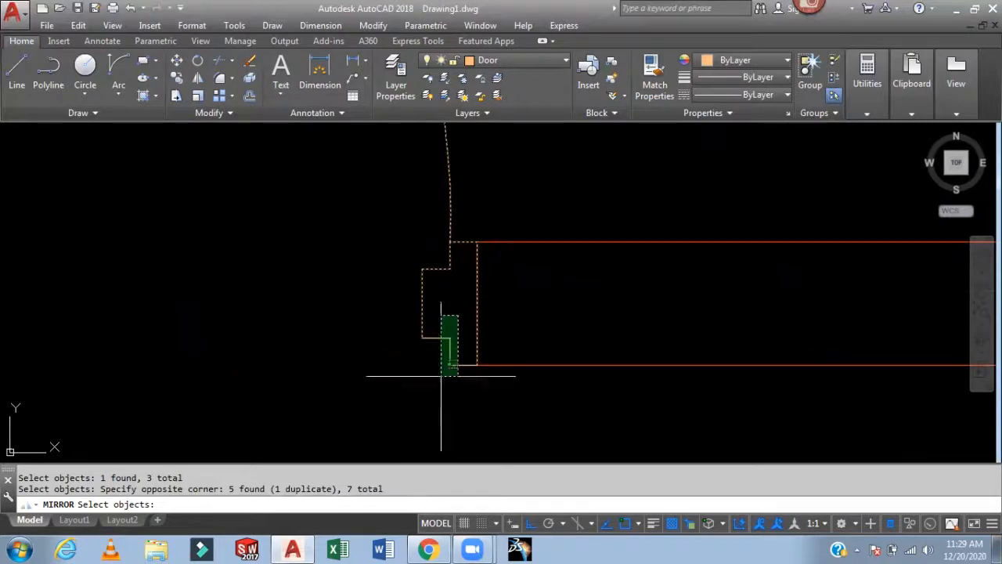
pyautogui.click(416, 393)
pyautogui.scroll(-2, 355, 342)
pyautogui.moveTo(355, 341); pyautogui.dragTo(541, 353, button='middle')
pyautogui.scroll(2, 271, 353)
pyautogui.click(319, 300)
pyautogui.click(258, 407)
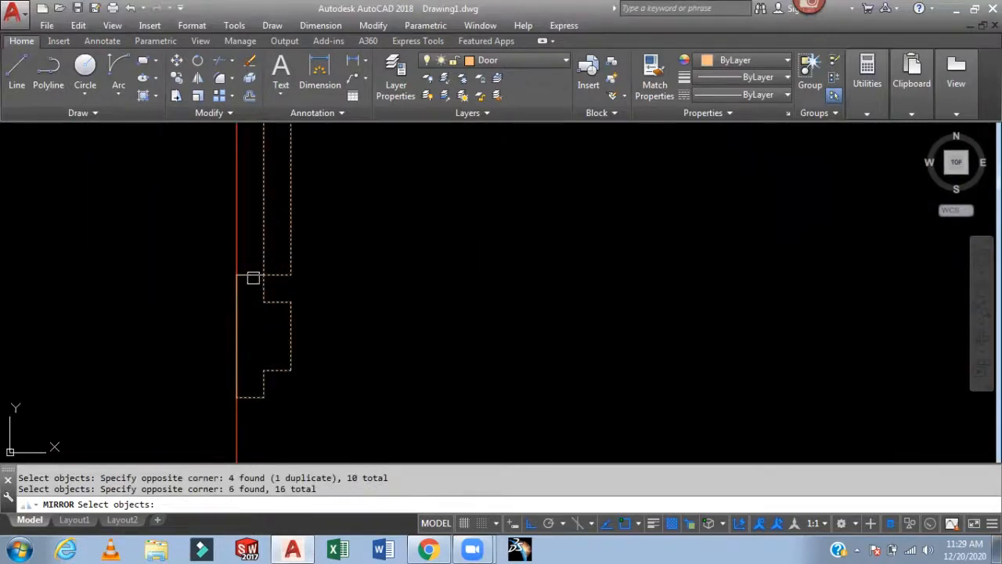
pyautogui.click(236, 297)
pyautogui.click(301, 354)
pyautogui.scroll(-2, 301, 354)
pyautogui.click(436, 340)
pyautogui.scroll(-4, 403, 381)
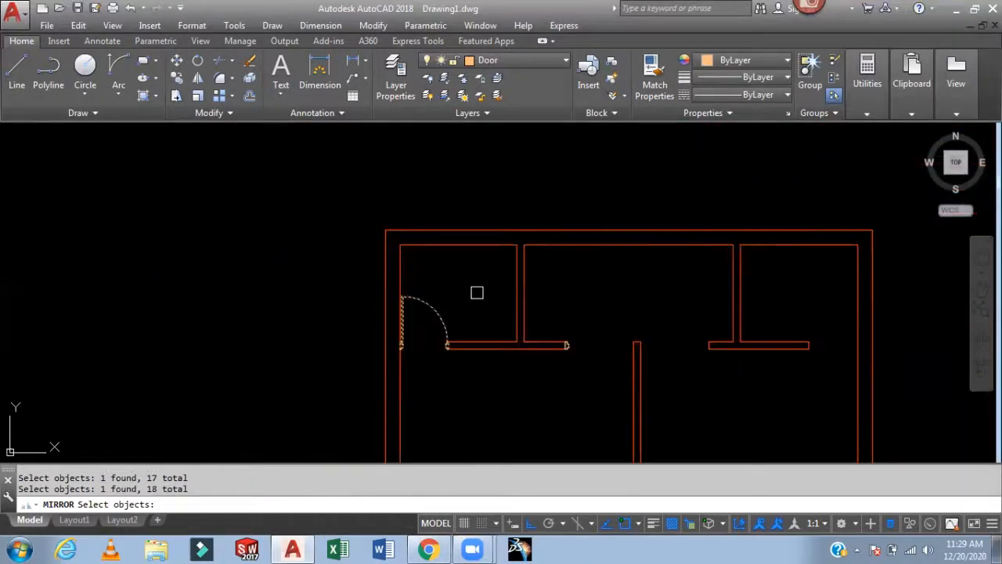
pyautogui.press('Return')
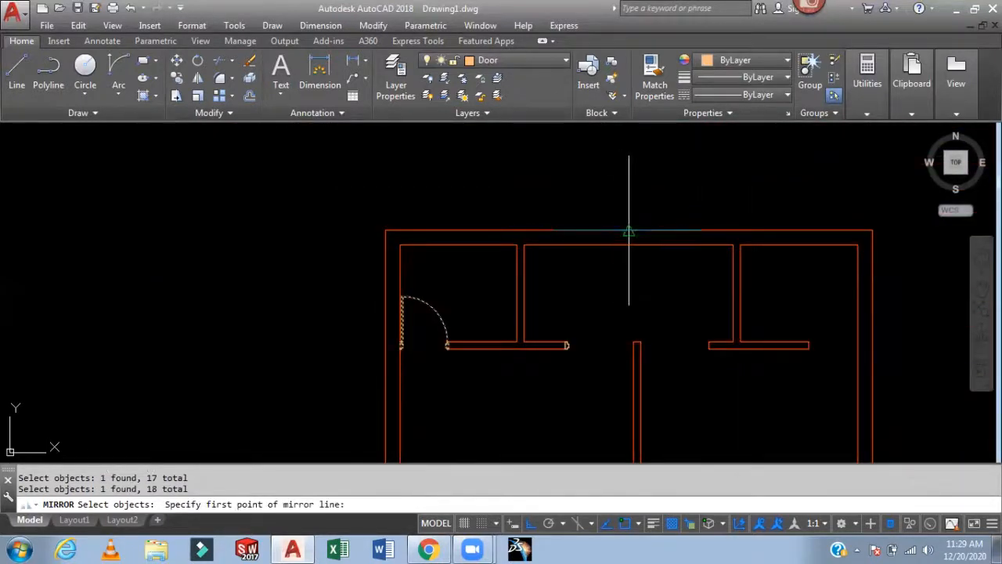
pyautogui.click(628, 232)
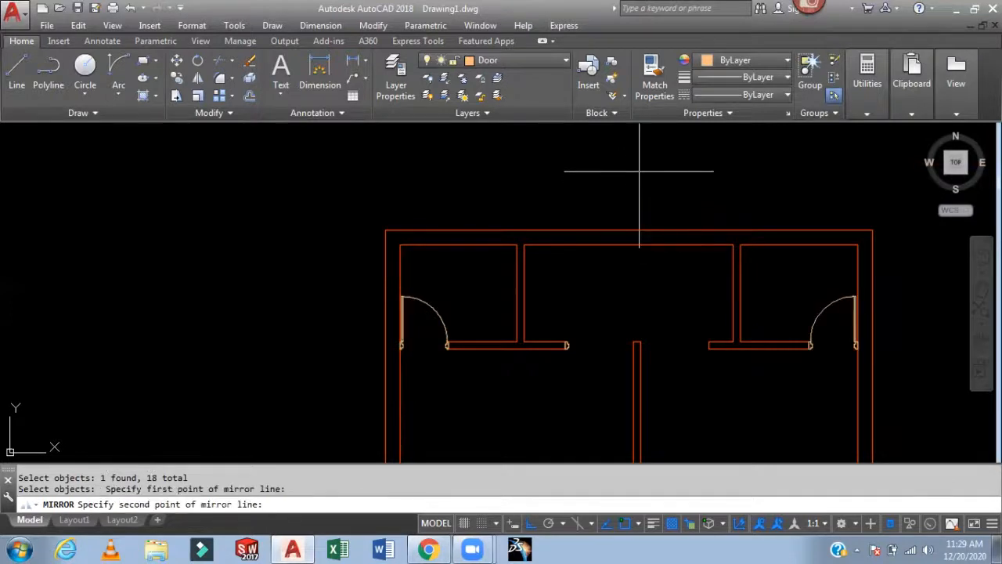
pyautogui.click(642, 170)
pyautogui.scroll(4, 806, 349)
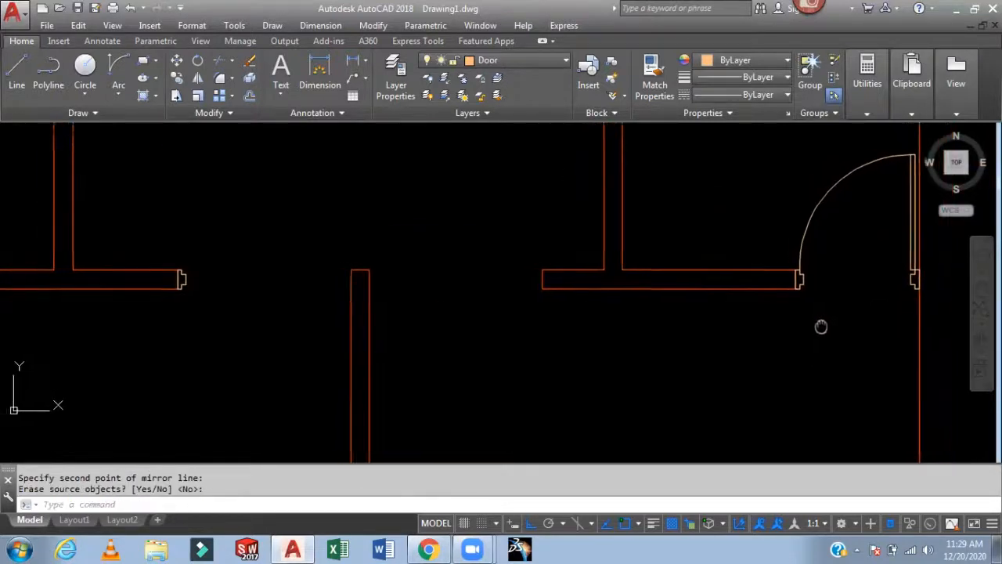
pyautogui.moveTo(280, 280); pyautogui.dragTo(365, 291, button='middle')
pyautogui.scroll(3, 365, 291)
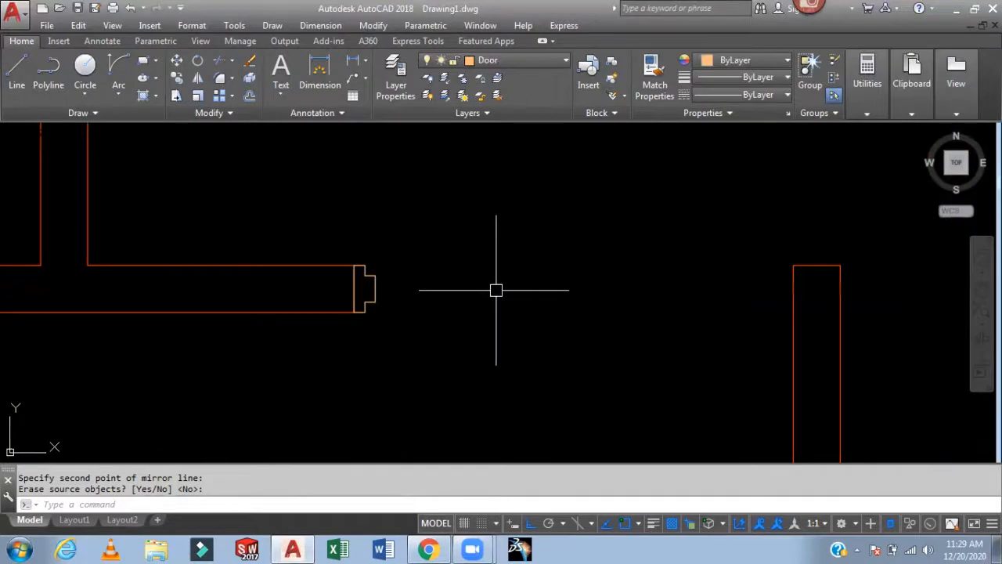
pyautogui.press('Return')
# - Draw a guide line across the next door opening between the jamb and the opposite wall end
pyautogui.write('l')
pyautogui.press('Return')
pyautogui.click(353, 288)
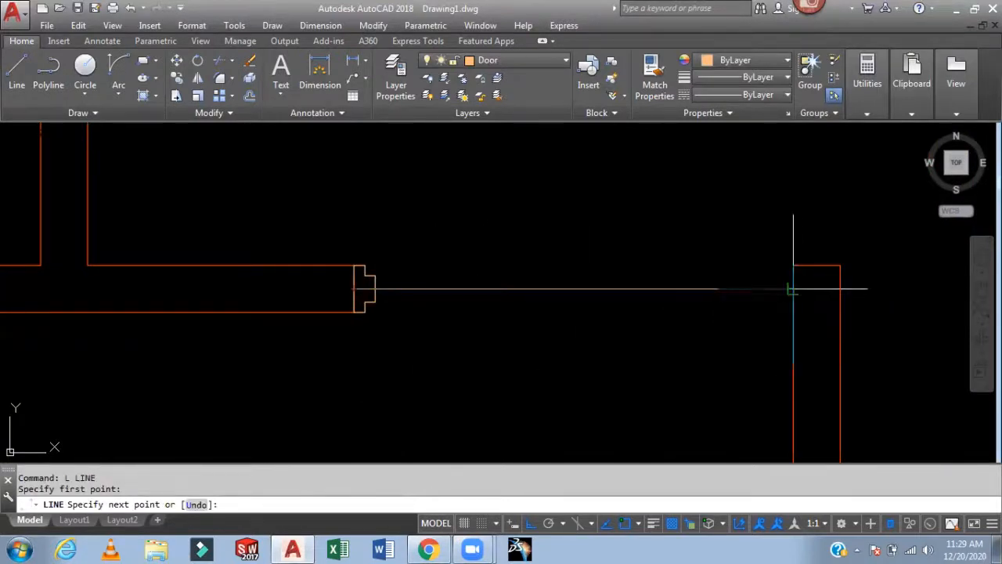
pyautogui.press('Return')
# - Mirror the door jamb profile across the opening's midpoint onto the opposite wall end, keeping the original
pyautogui.write('mi')
pyautogui.press('Return')
pyautogui.scroll(3, 378, 267)
pyautogui.click(372, 242)
pyautogui.click(330, 304)
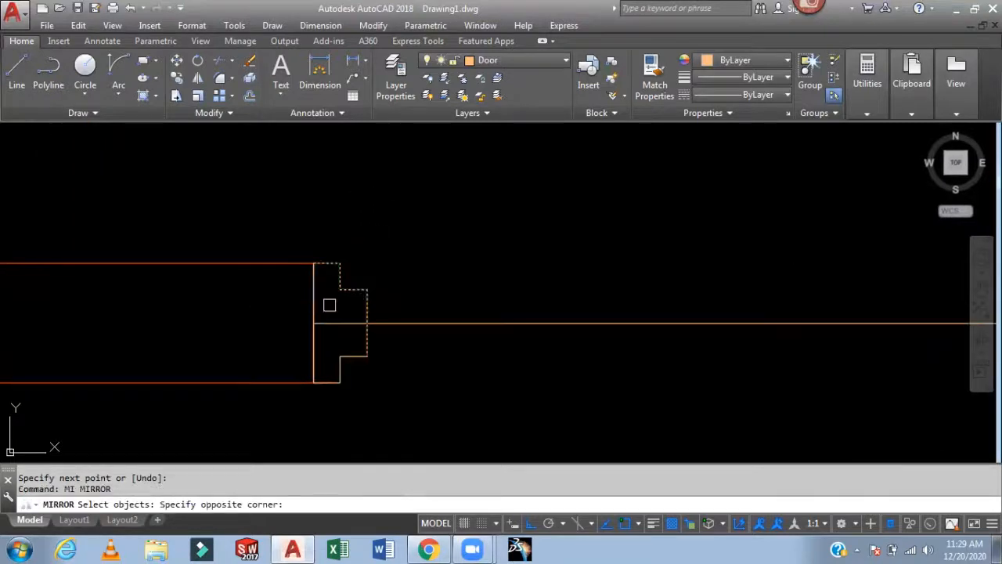
pyautogui.click(329, 305)
pyautogui.click(402, 347)
pyautogui.click(328, 381)
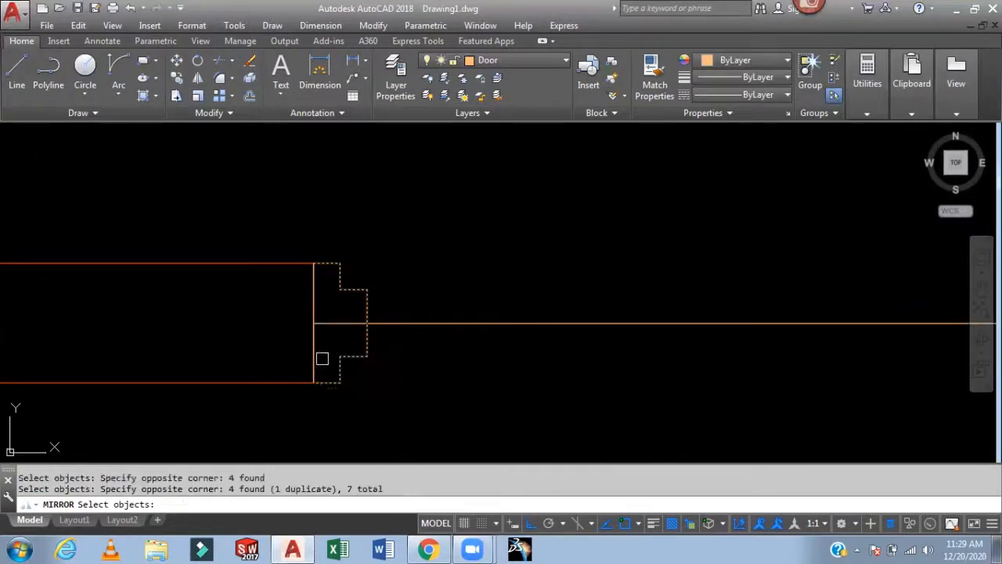
pyautogui.click(322, 358)
pyautogui.click(375, 410)
pyautogui.scroll(-3, 501, 389)
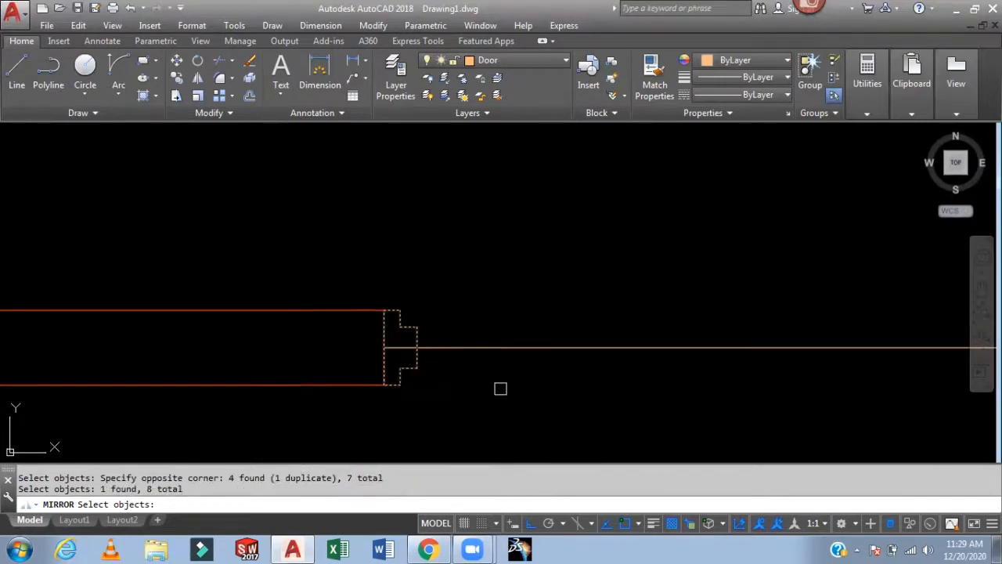
pyautogui.scroll(-4, 580, 322)
pyautogui.press('Return')
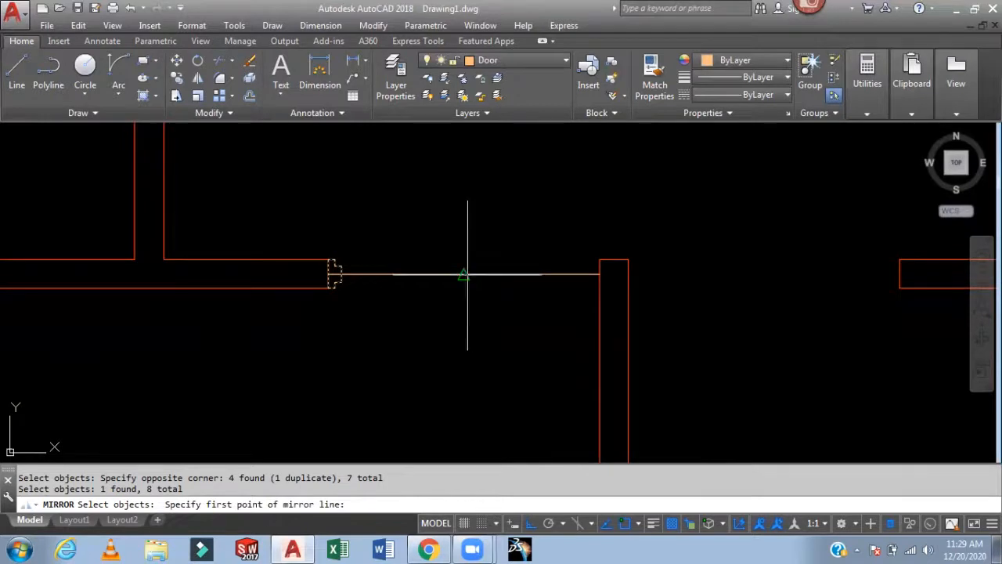
pyautogui.click(463, 275)
pyautogui.click(461, 378)
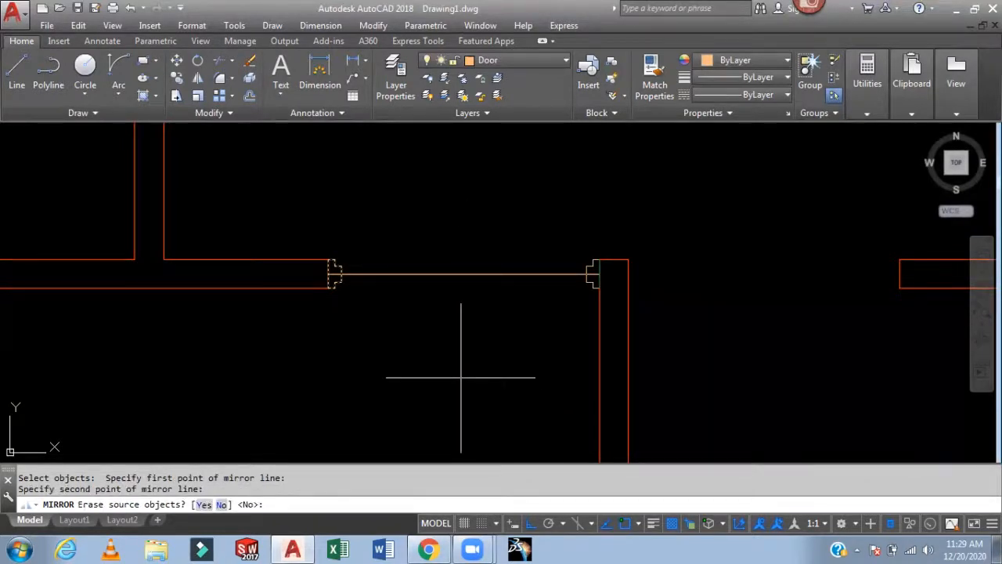
pyautogui.press('Return')
# - Delete the guide line drawn across the door opening
pyautogui.click(494, 273)
pyautogui.click(472, 299)
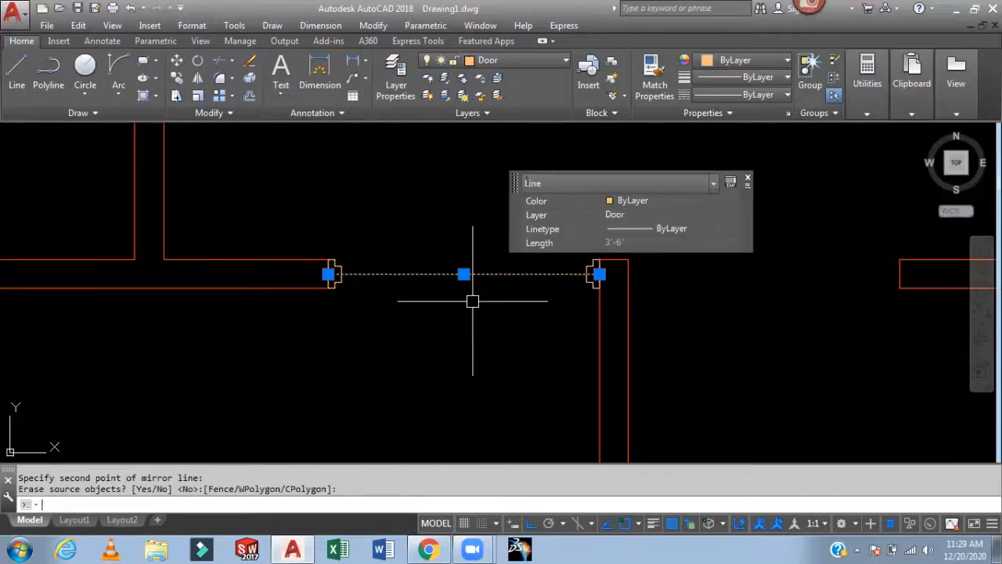
pyautogui.press('Delete')
pyautogui.scroll(-3, 459, 230)
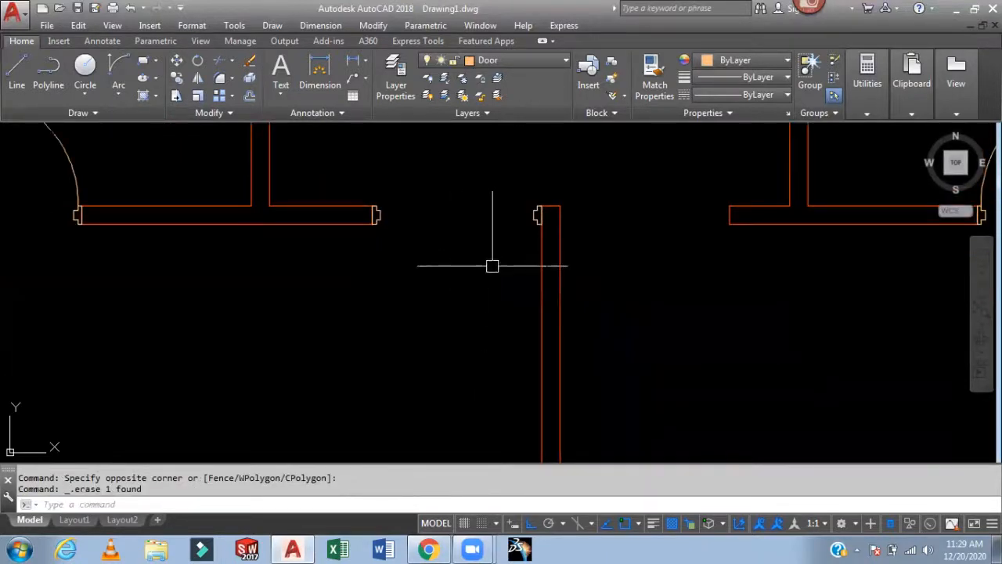
# - Draw a thin door-leaf rectangle spanning the opening from one jamb corner to the opposite jamb
pyautogui.scroll(4, 391, 223)
pyautogui.write('rec')
pyautogui.press('Return')
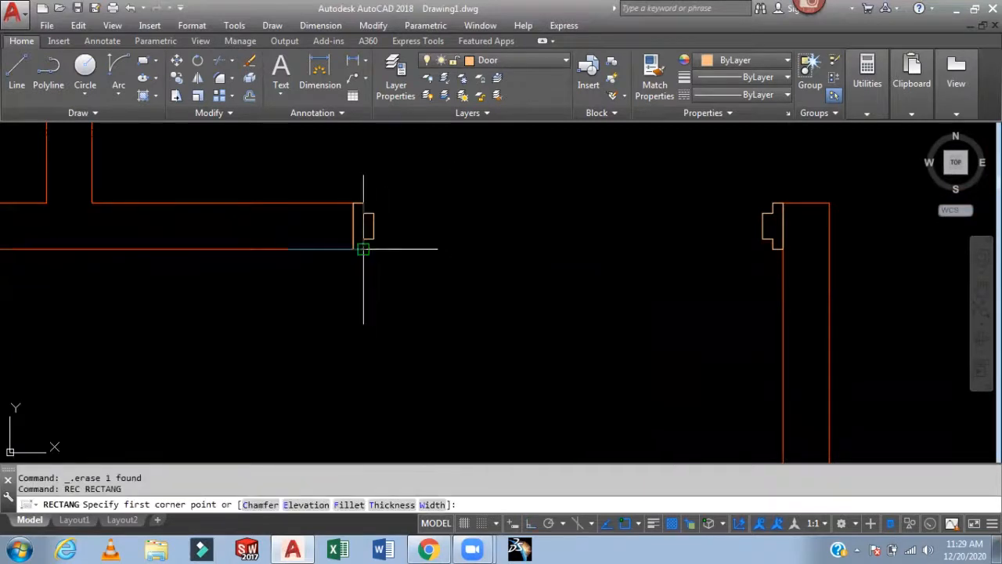
pyautogui.click(363, 249)
pyautogui.scroll(4, 795, 243)
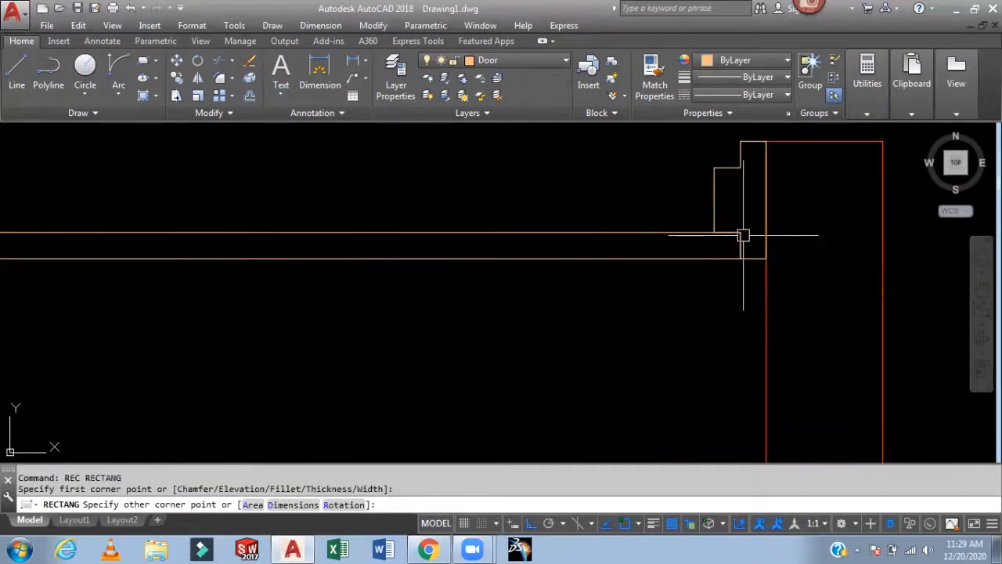
pyautogui.click(744, 235)
# - Rotate the door-leaf rectangle 90 degrees about its corner at the jamb
pyautogui.scroll(-6, 542, 189)
pyautogui.moveTo(540, 281); pyautogui.dragTo(535, 347, button='middle')
pyautogui.write('ro')
pyautogui.press('Return')
pyautogui.click(520, 274)
pyautogui.scroll(3, 603, 298)
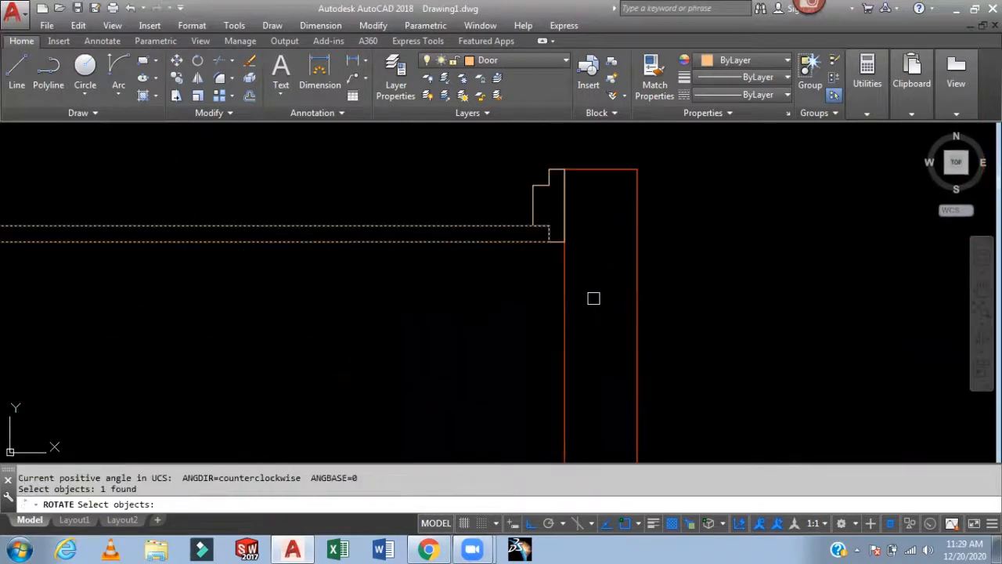
pyautogui.press('Return')
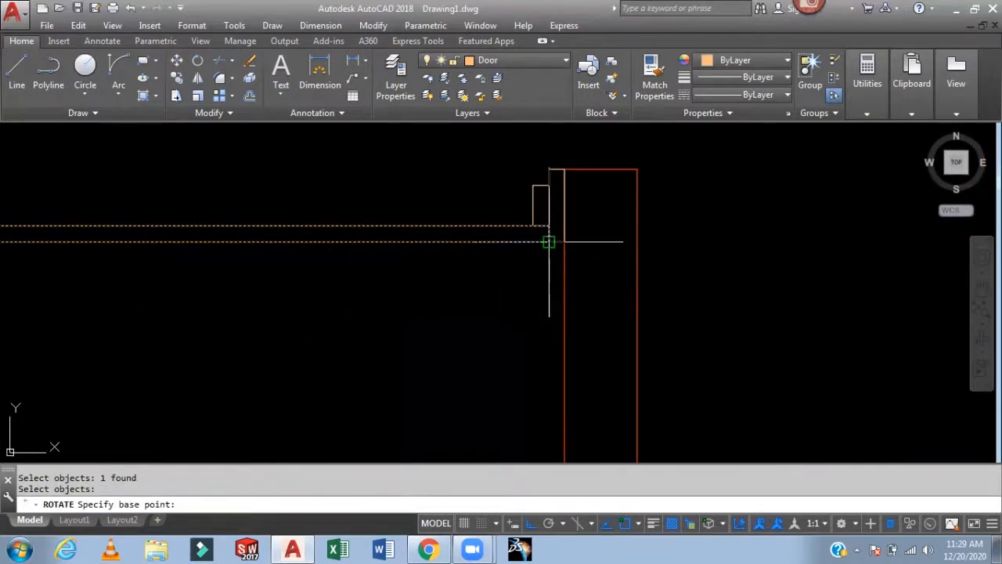
pyautogui.click(548, 241)
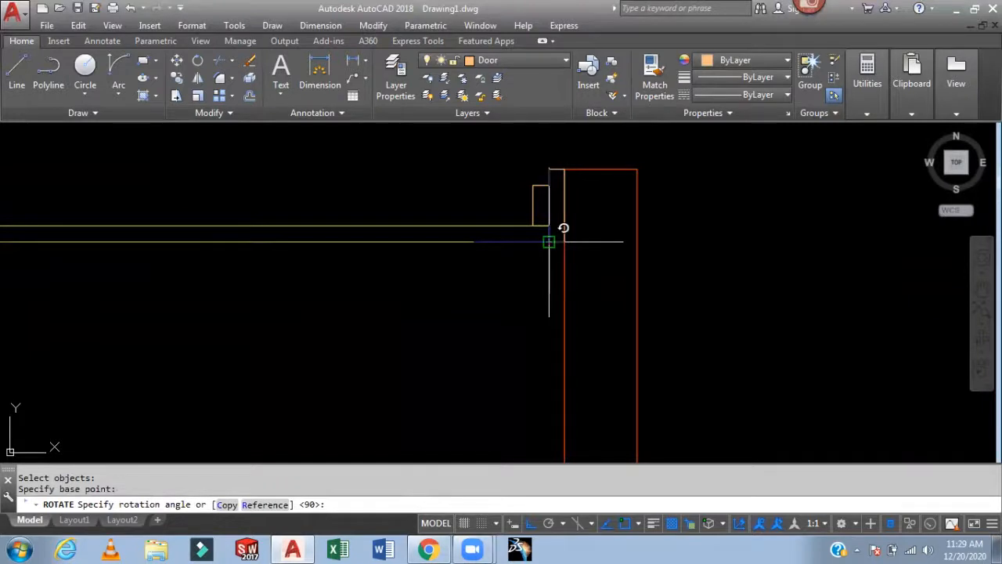
pyautogui.write('90')
pyautogui.press('Return')
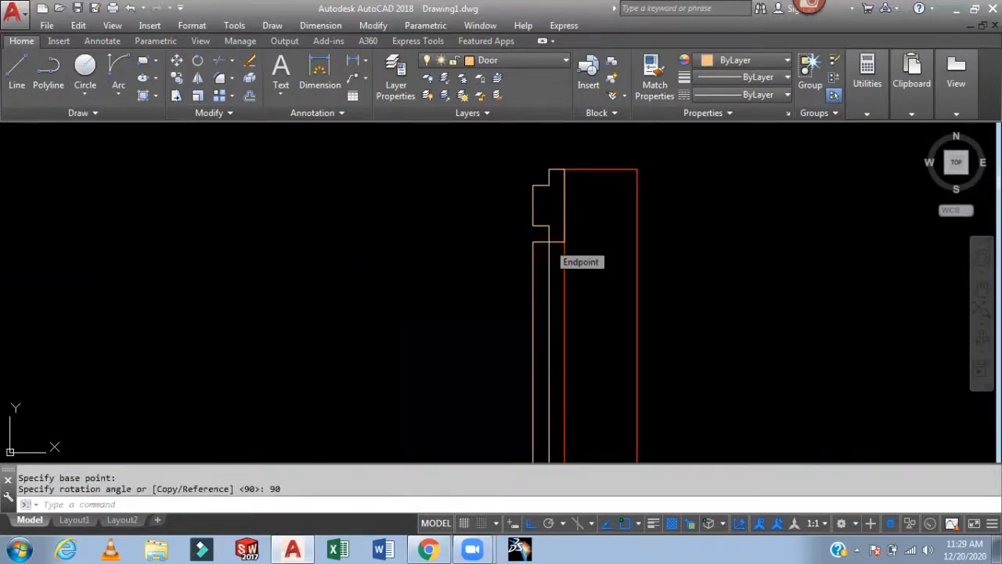
# - Draw the swing arc for this door from the leaf's free end to the opposite jamb corner
pyautogui.scroll(-6, 678, 278)
pyautogui.moveTo(727, 288); pyautogui.dragTo(637, 233, button='middle')
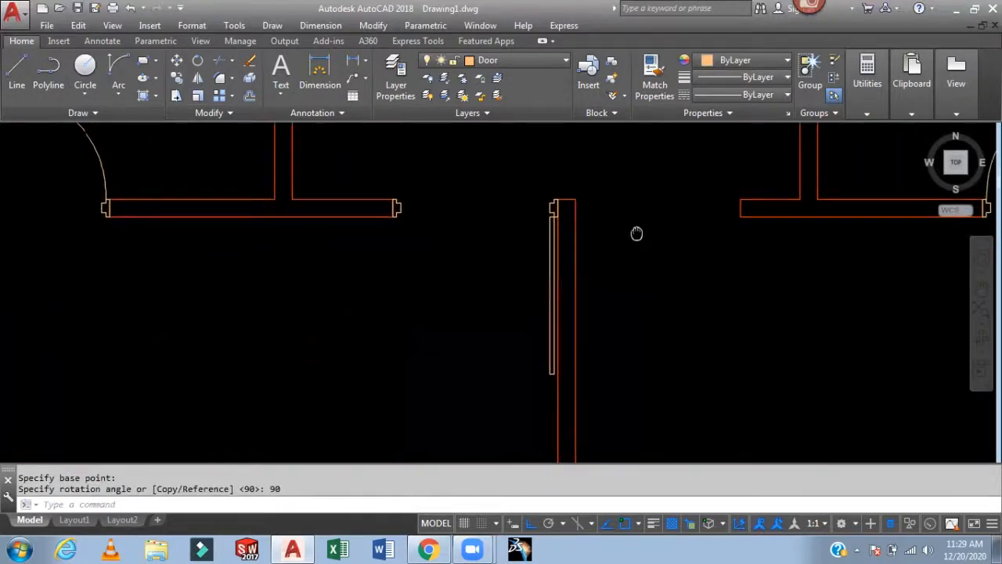
pyautogui.click(116, 69)
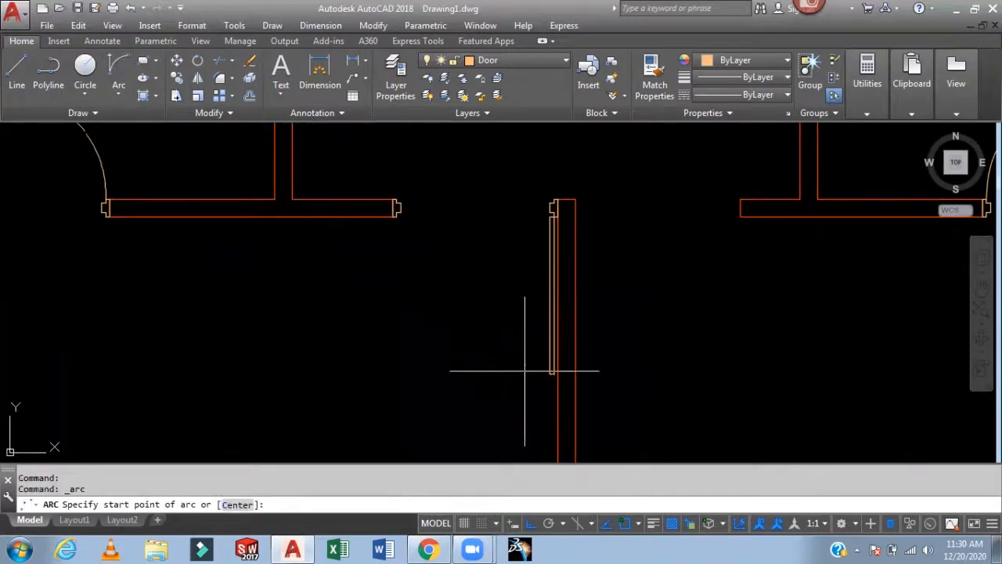
pyautogui.click(551, 375)
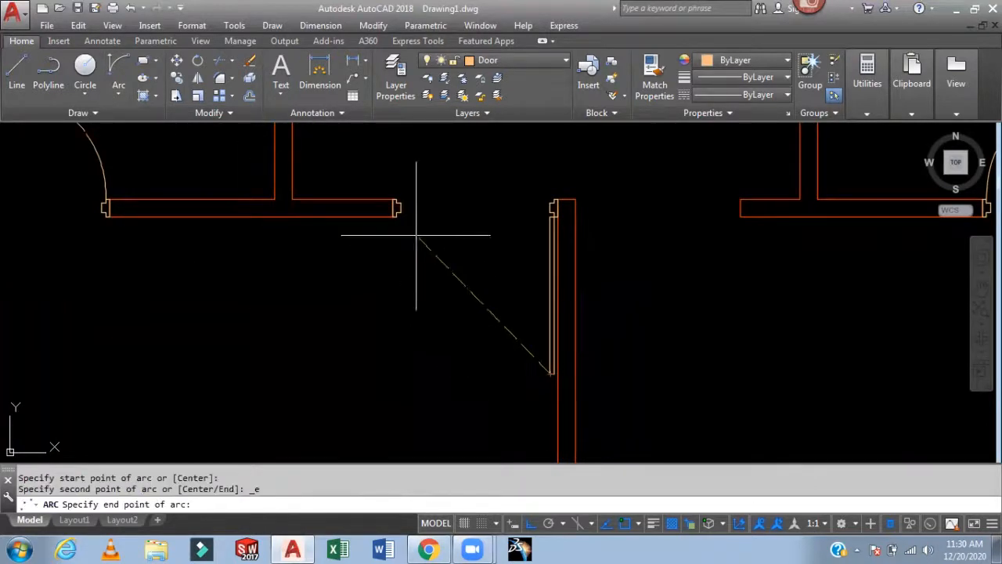
pyautogui.scroll(4, 398, 219)
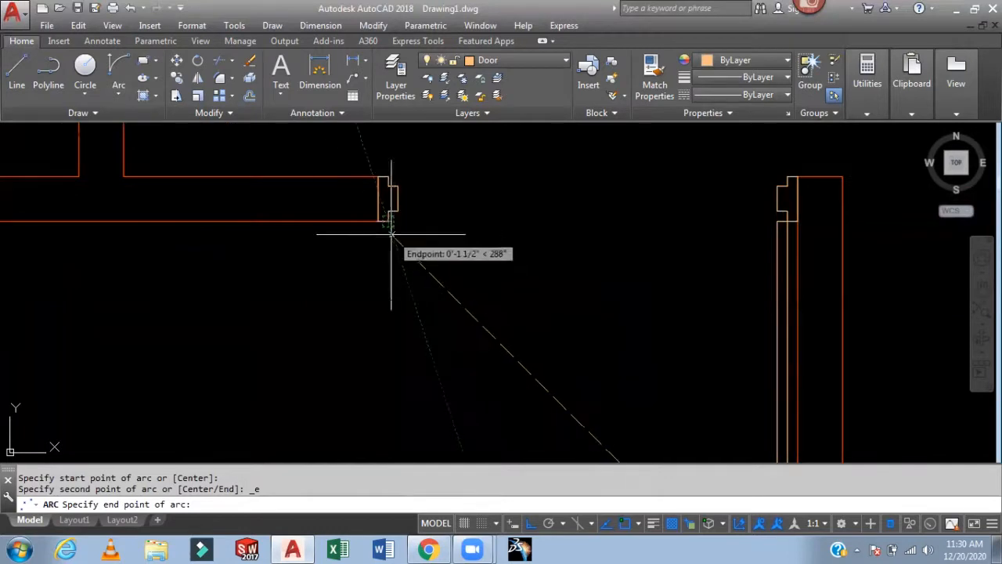
pyautogui.click(388, 221)
pyautogui.click(268, 295)
pyautogui.scroll(-5, 424, 275)
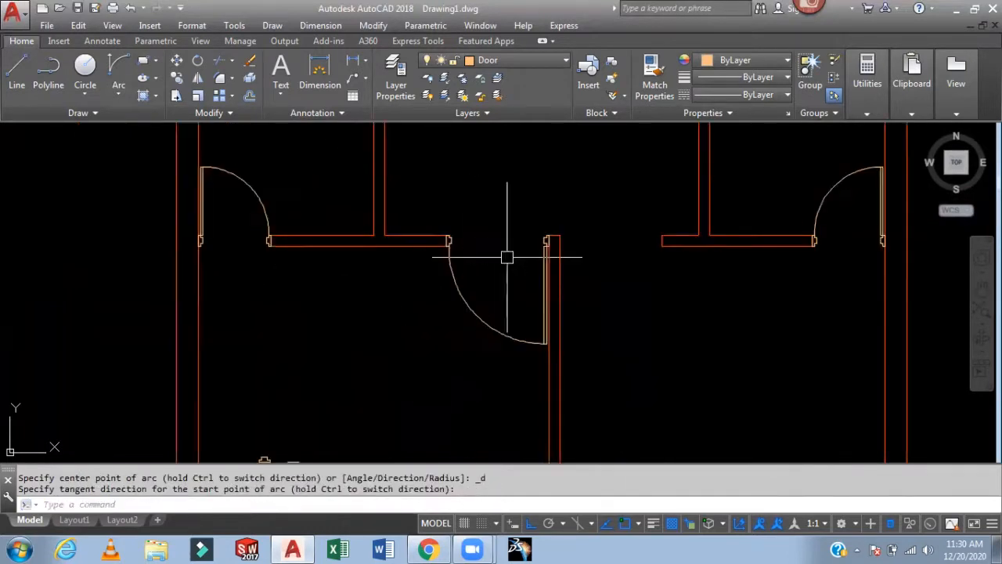
# - Mirror the door leaf, swing arc and jambs across the partition wall's centreline, keeping the originals
pyautogui.write('m')
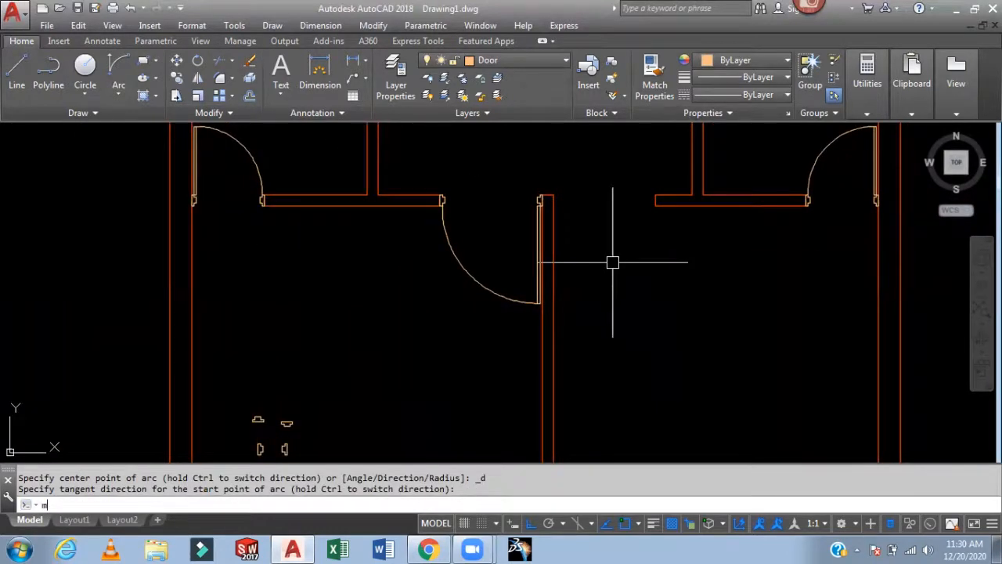
pyautogui.write('i')
pyautogui.press('Return')
pyautogui.scroll(5, 448, 184)
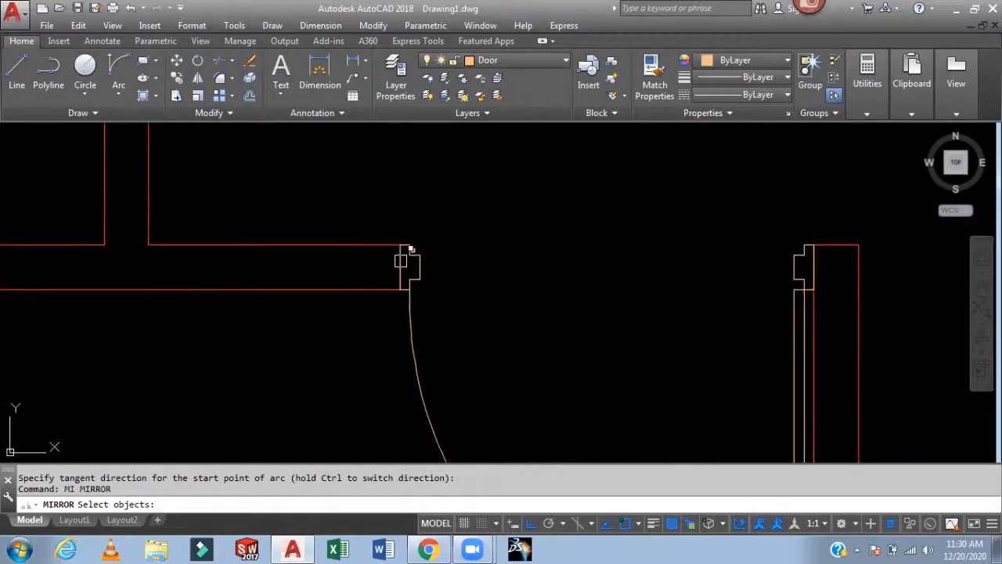
pyautogui.click(401, 260)
pyautogui.click(462, 314)
pyautogui.click(442, 224)
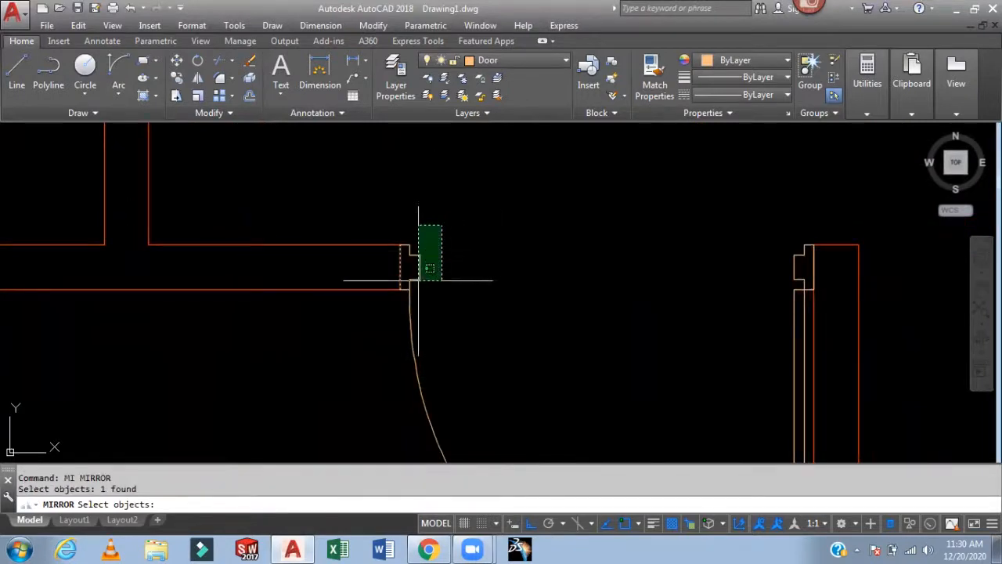
pyautogui.click(407, 302)
pyautogui.moveTo(559, 298); pyautogui.dragTo(426, 250, button='middle')
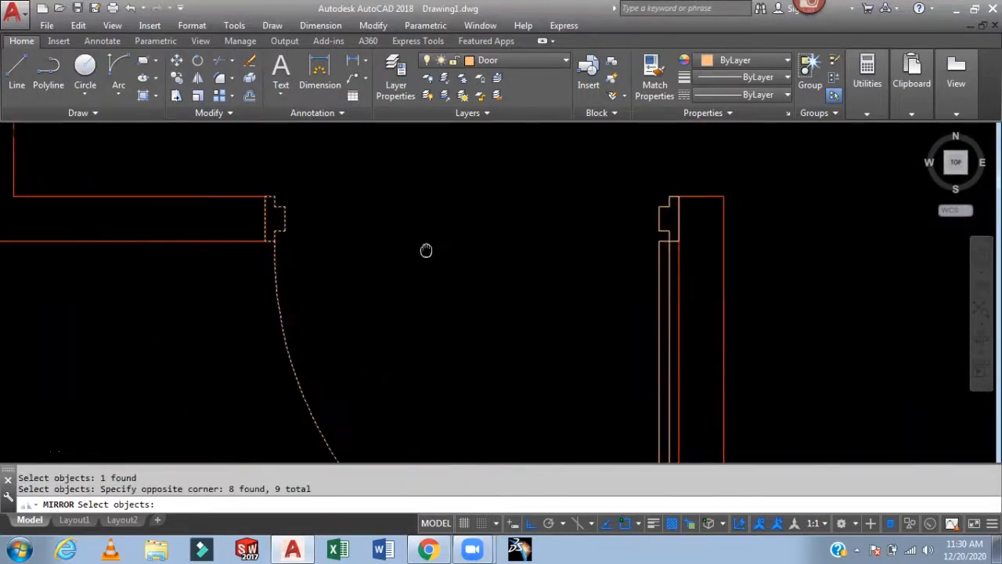
pyautogui.scroll(3, 673, 191)
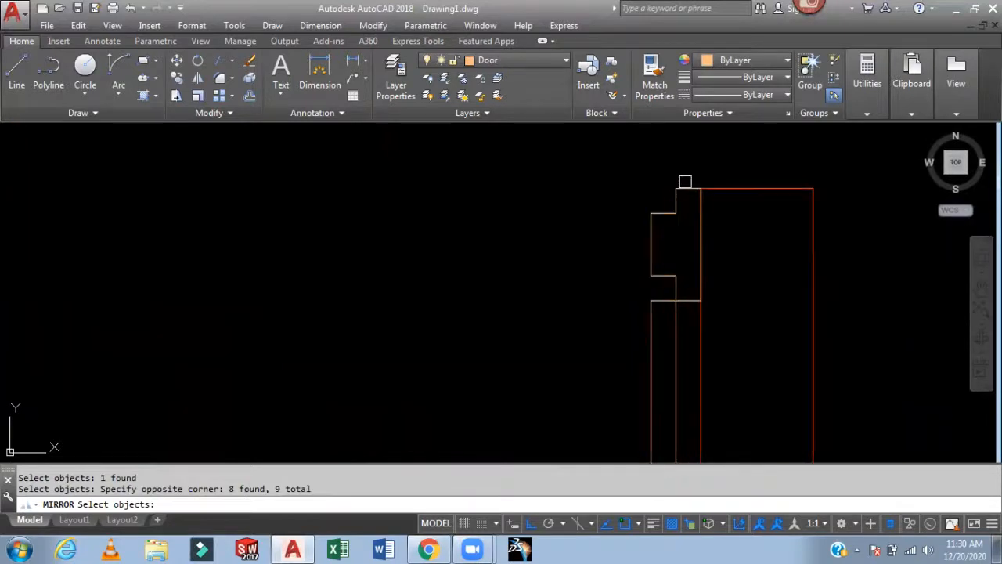
pyautogui.click(619, 329)
pyautogui.click(701, 255)
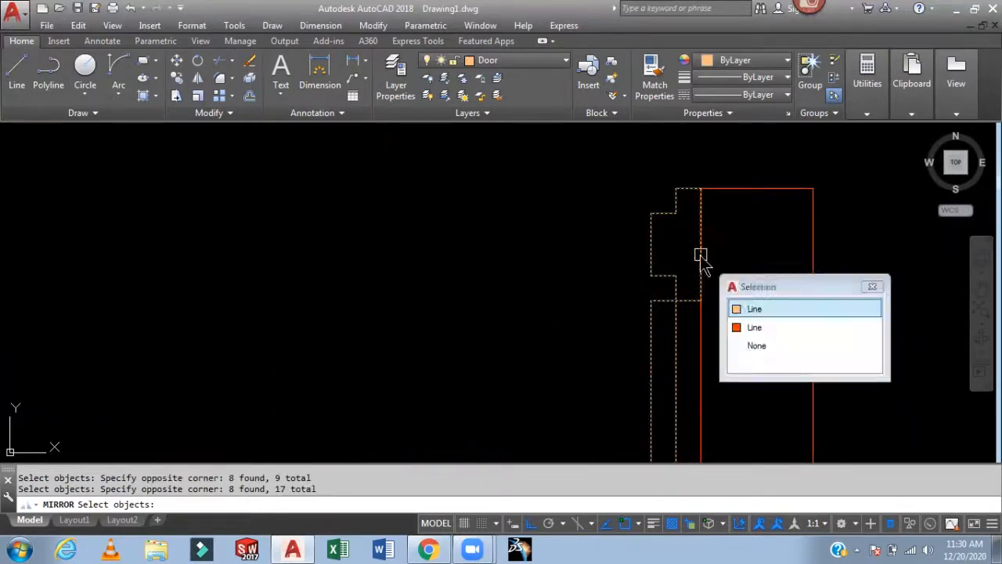
pyautogui.click(756, 307)
pyautogui.scroll(-2, 700, 274)
pyautogui.moveTo(723, 311); pyautogui.dragTo(662, 373, button='middle')
pyautogui.scroll(2, 626, 270)
pyautogui.press('Return')
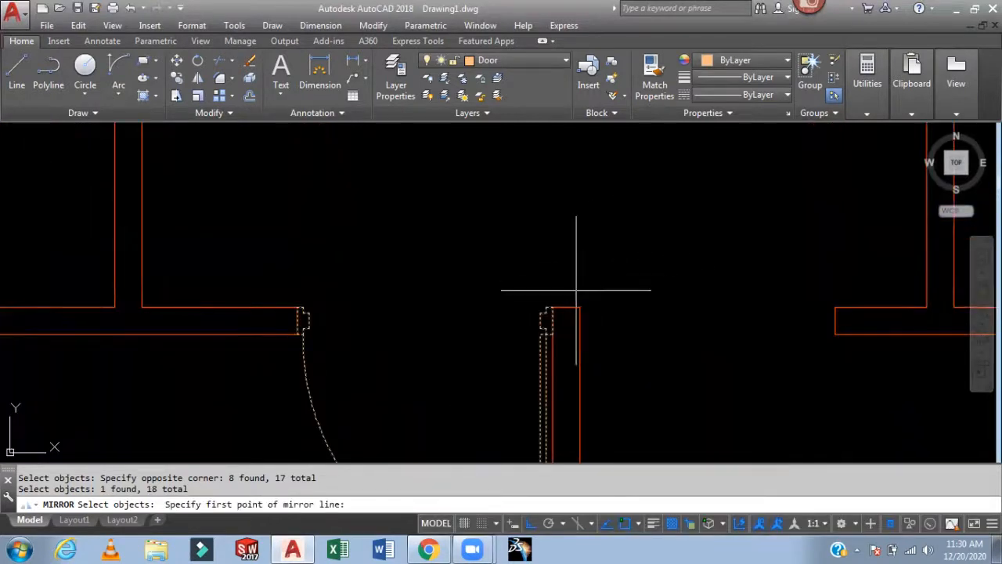
pyautogui.click(566, 306)
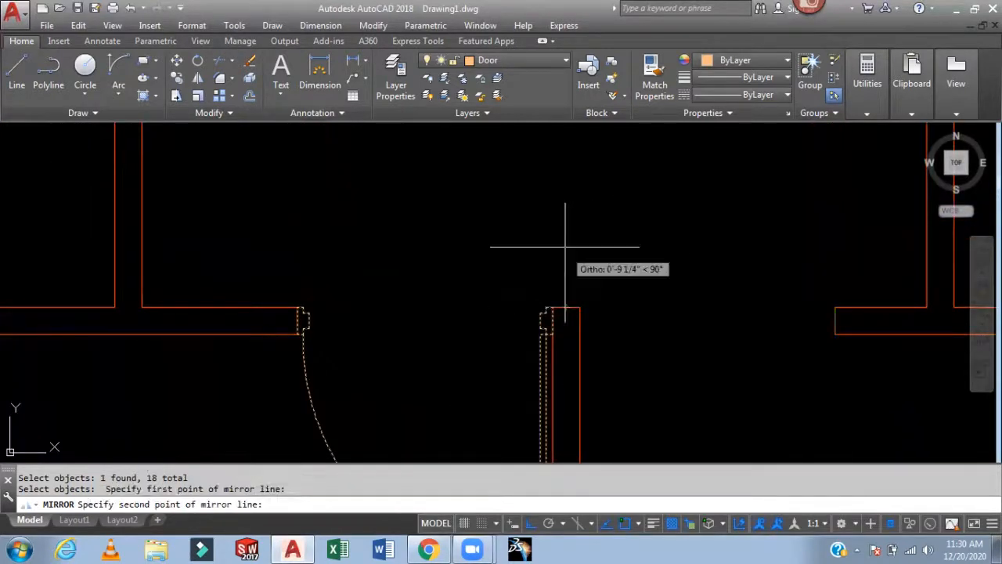
pyautogui.click(568, 179)
pyautogui.press('Return')
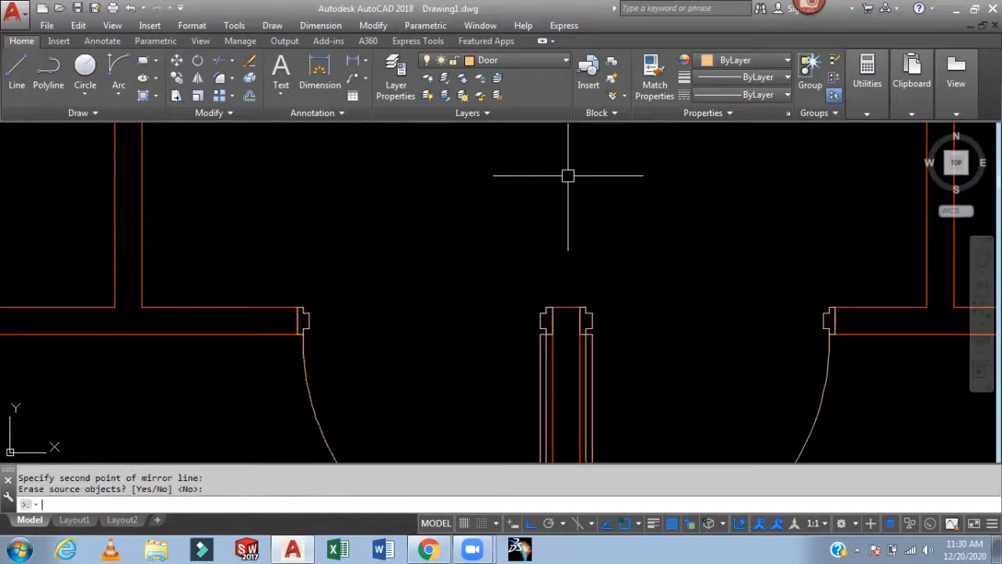
# - Mirror both back-to-back doors with their jambs about a horizontal line onto the opposite wall, keeping the originals
pyautogui.scroll(-3, 624, 249)
pyautogui.scroll(2, 631, 247)
pyautogui.moveTo(627, 244); pyautogui.dragTo(550, 174, button='middle')
pyautogui.scroll(-1, 549, 174)
pyautogui.scroll(2, 605, 240)
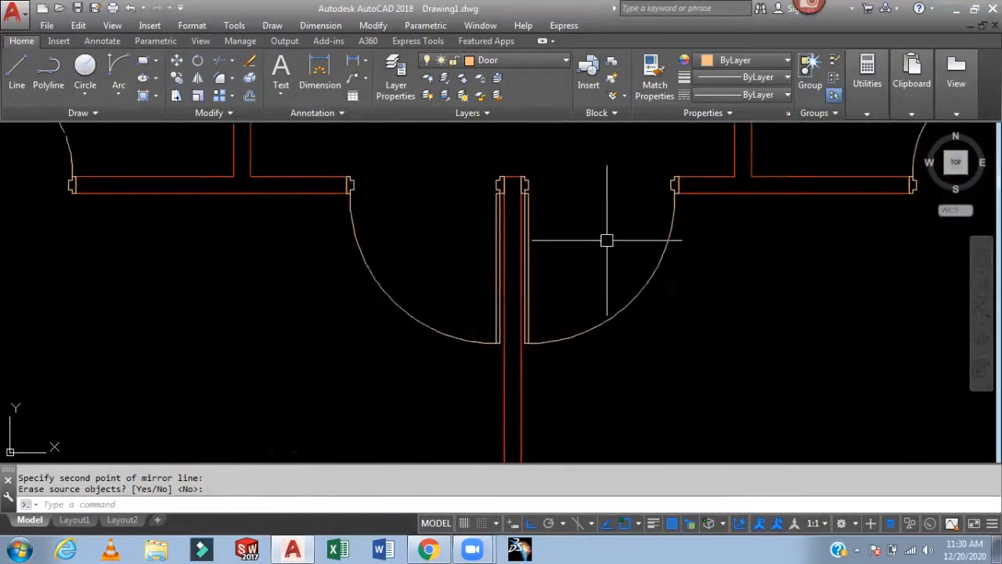
pyautogui.press('Return')
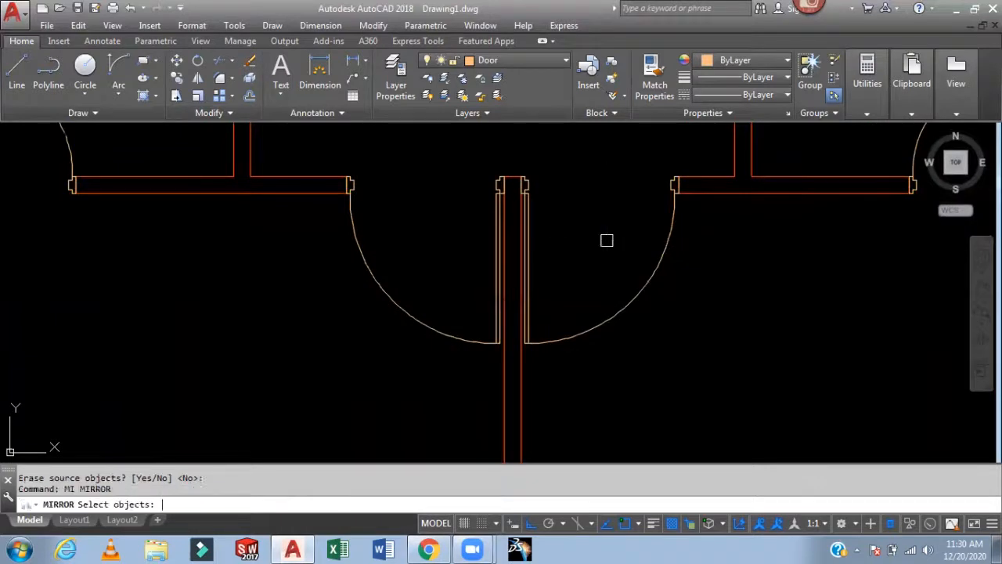
pyautogui.scroll(5, 318, 214)
pyautogui.click(314, 205)
pyautogui.click(380, 223)
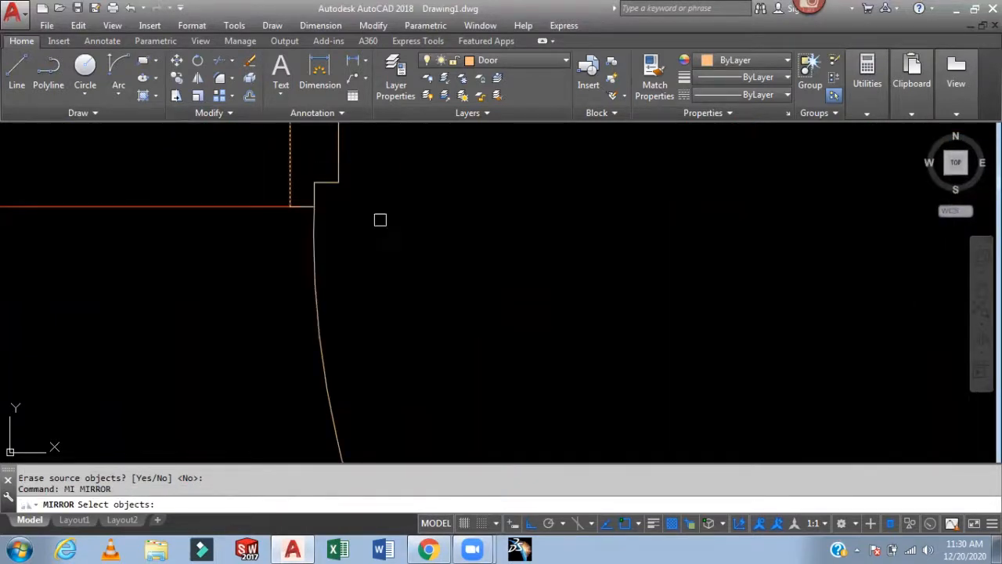
pyautogui.scroll(-3, 396, 221)
pyautogui.click(414, 176)
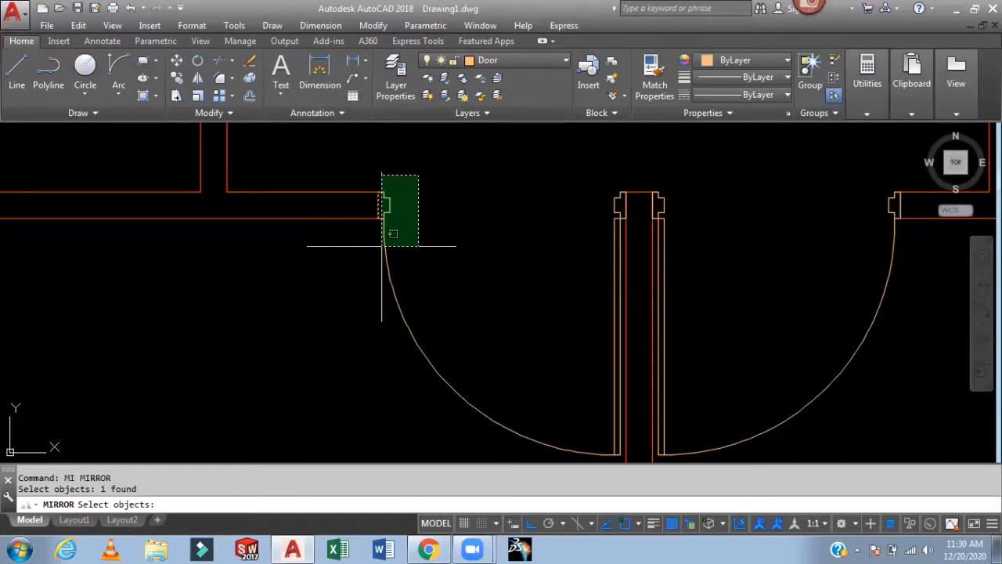
pyautogui.click(381, 240)
pyautogui.moveTo(539, 229); pyautogui.dragTo(444, 229, button='middle')
pyautogui.scroll(5, 540, 195)
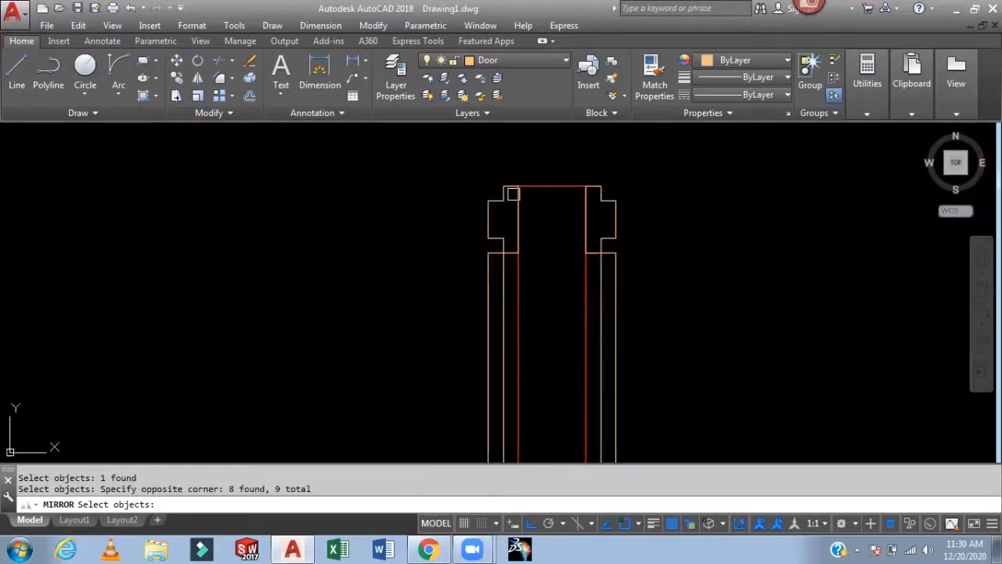
pyautogui.click(513, 169)
pyautogui.click(473, 267)
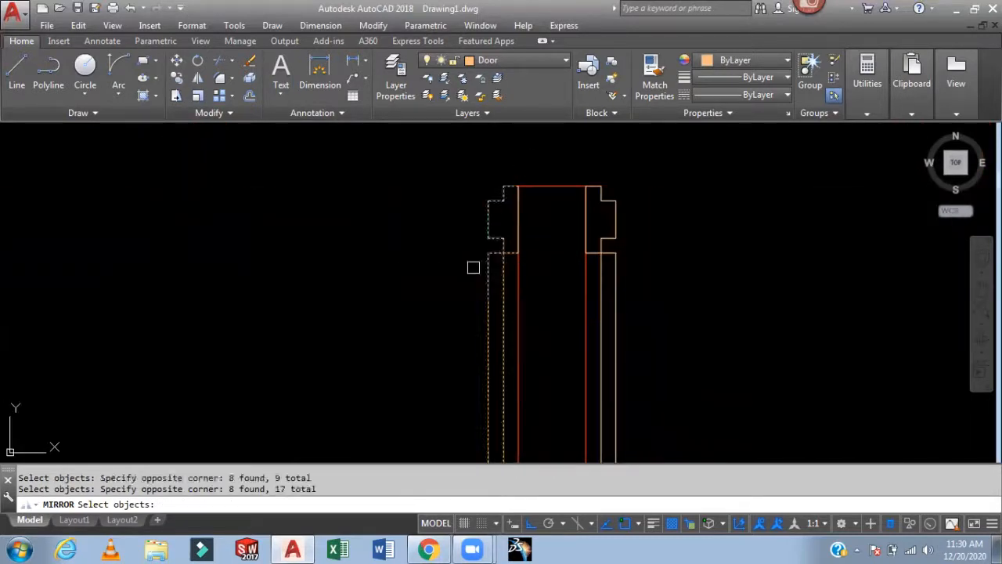
pyautogui.click(646, 168)
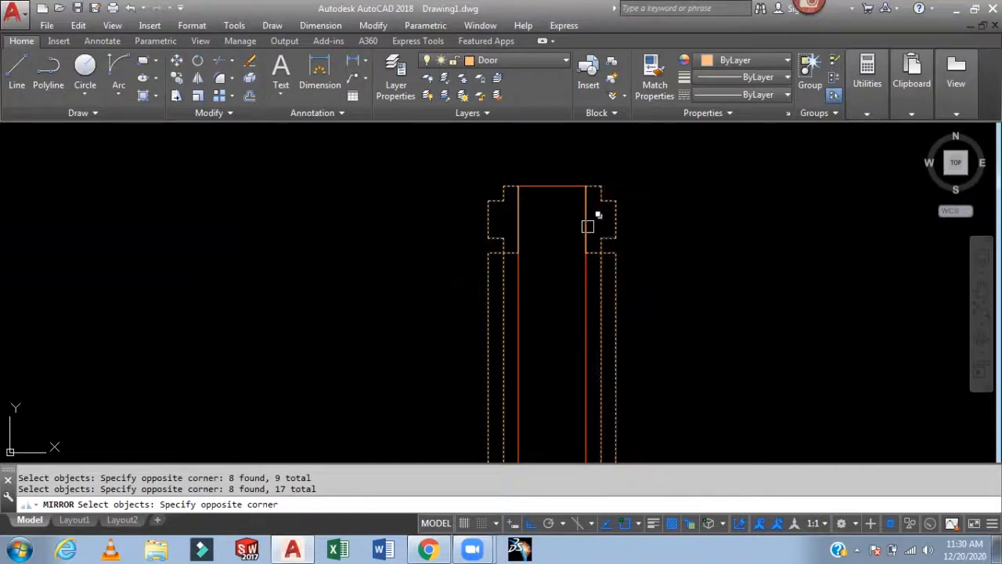
pyautogui.click(588, 227)
pyautogui.click(641, 282)
pyautogui.click(512, 226)
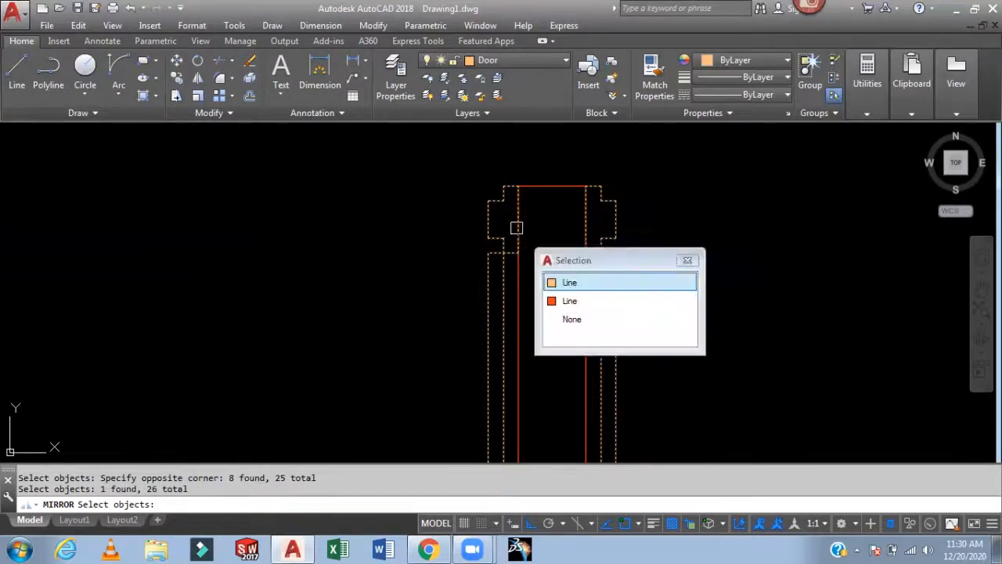
pyautogui.click(579, 283)
pyautogui.scroll(-5, 577, 268)
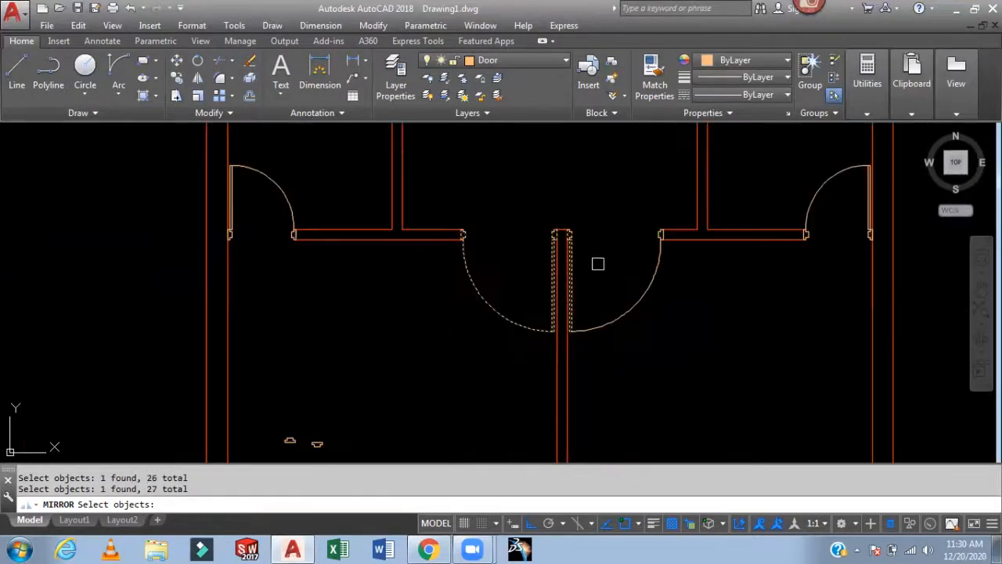
pyautogui.moveTo(619, 290); pyautogui.dragTo(594, 237, button='middle')
pyautogui.scroll(5, 617, 237)
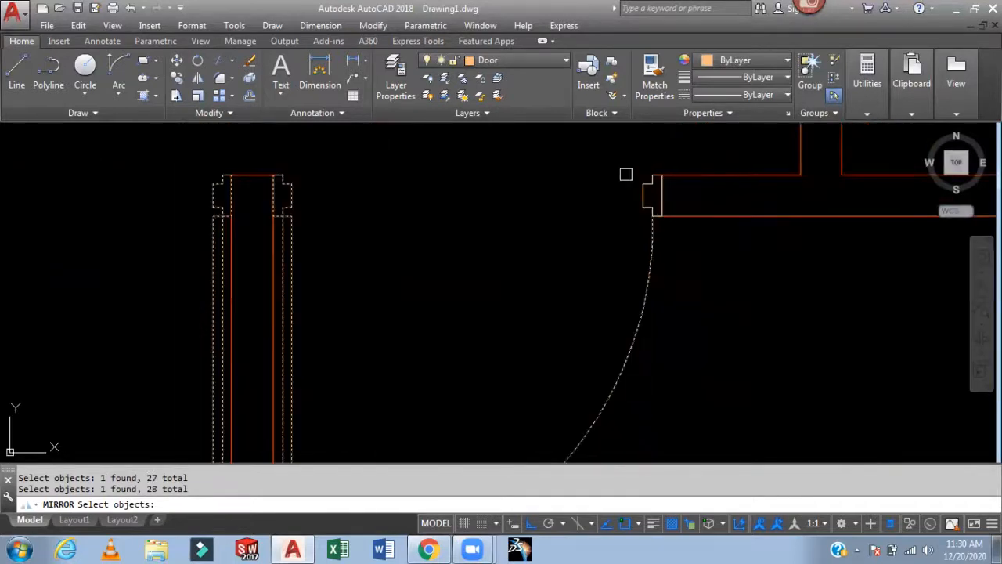
pyautogui.click(618, 167)
pyautogui.click(656, 226)
pyautogui.scroll(3, 665, 196)
pyautogui.click(626, 160)
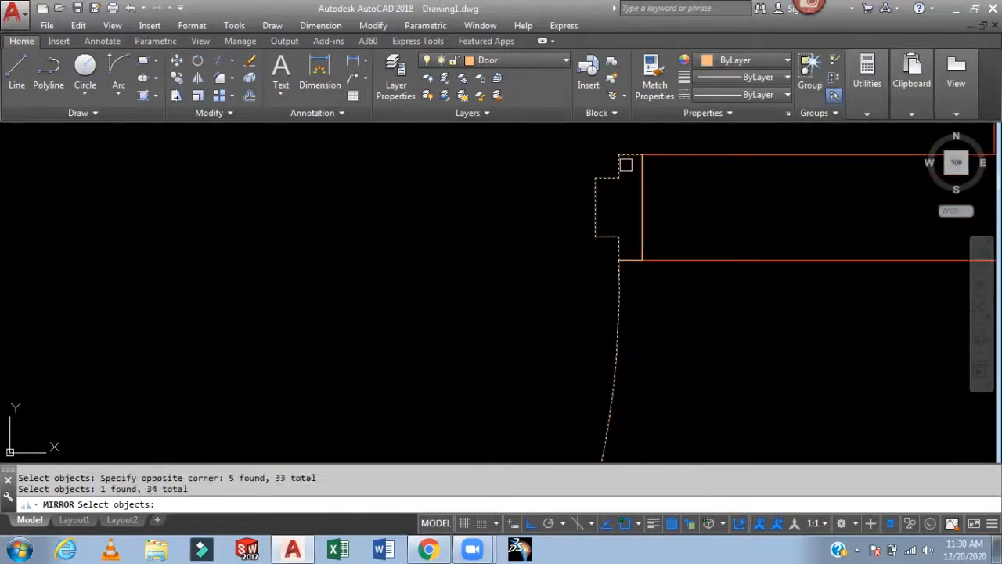
pyautogui.click(642, 205)
pyautogui.click(704, 254)
pyautogui.click(707, 254)
pyautogui.scroll(-5, 707, 255)
pyautogui.moveTo(653, 317); pyautogui.dragTo(640, 218, button='middle')
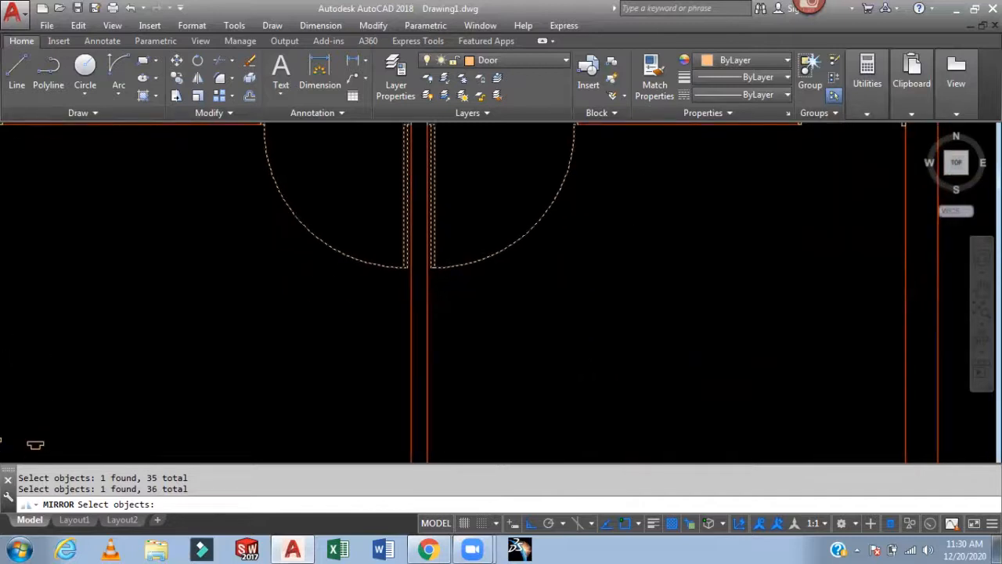
pyautogui.press('Return')
pyautogui.scroll(-3, 643, 267)
pyautogui.moveTo(631, 269); pyautogui.dragTo(618, 204, button='middle')
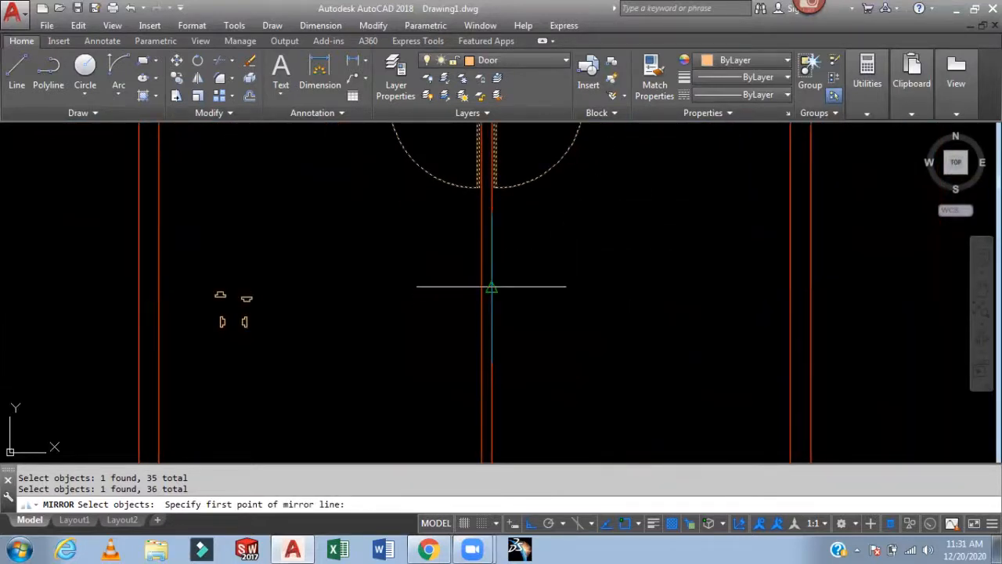
pyautogui.click(492, 288)
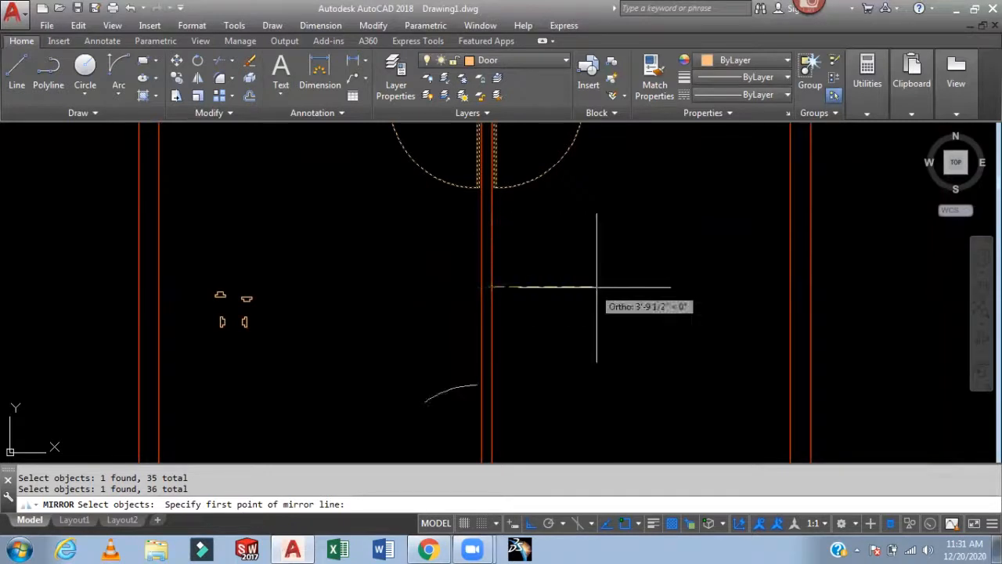
pyautogui.click(686, 288)
pyautogui.press('Return')
# - Draw a vertical guide line about 4' long from the jamb across the new wall opening
pyautogui.scroll(-5, 642, 277)
pyautogui.scroll(4, 619, 275)
pyautogui.moveTo(679, 288); pyautogui.dragTo(678, 198, button='middle')
pyautogui.moveTo(559, 291); pyautogui.dragTo(571, 467, button='middle')
pyautogui.scroll(-2, 656, 327)
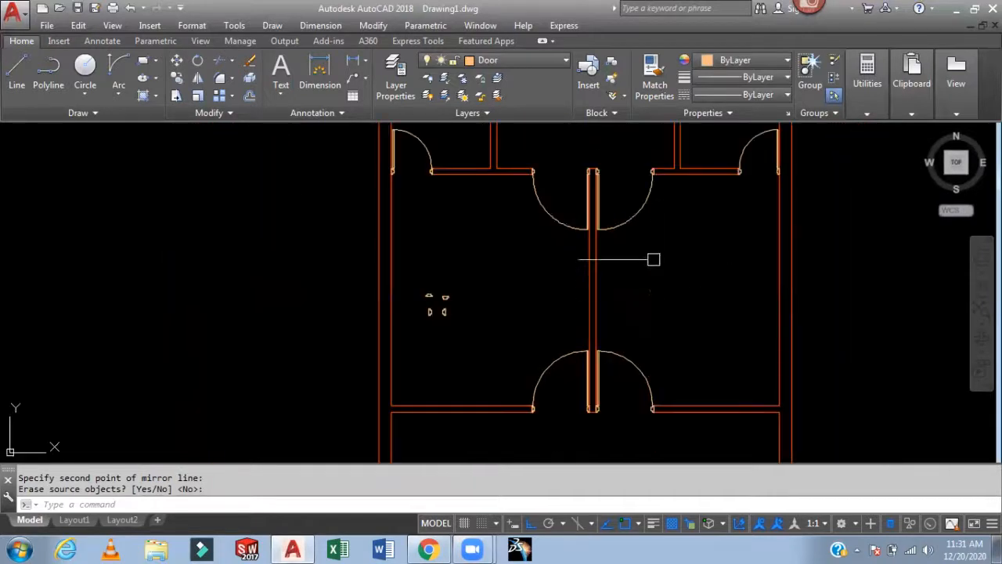
pyautogui.scroll(4, 587, 306)
pyautogui.moveTo(475, 300)
pyautogui.mouseDown(button='middle')
pyautogui.moveTo(491, 332)
pyautogui.moveTo(493, 382)
pyautogui.moveTo(510, 344)
pyautogui.mouseUp(button='middle')
pyautogui.scroll(-2, 515, 275)
pyautogui.scroll(2, 510, 345)
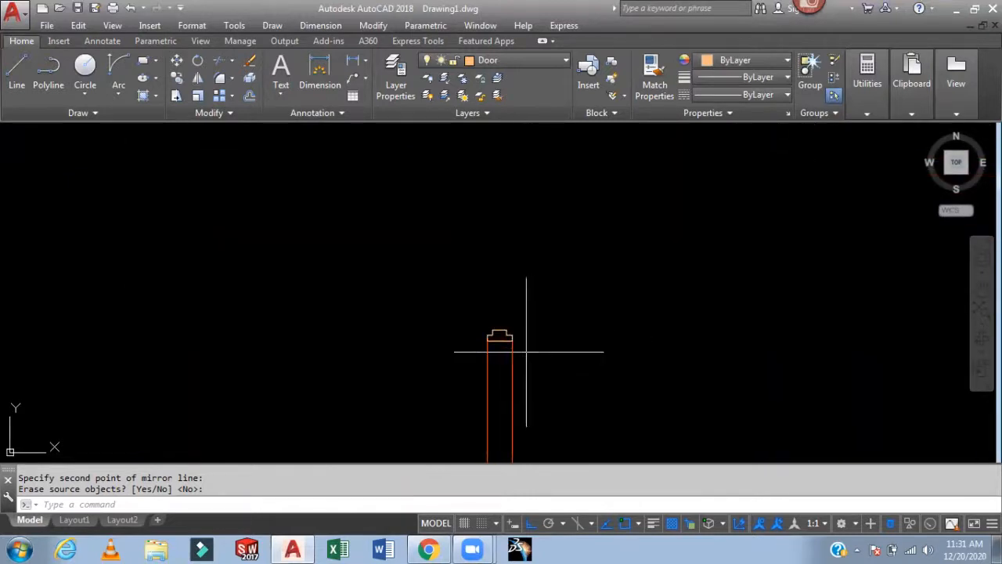
pyautogui.write('l')
pyautogui.press('Return')
pyautogui.click(499, 339)
pyautogui.scroll(-2, 500, 246)
pyautogui.moveTo(500, 251); pyautogui.dragTo(503, 340, button='middle')
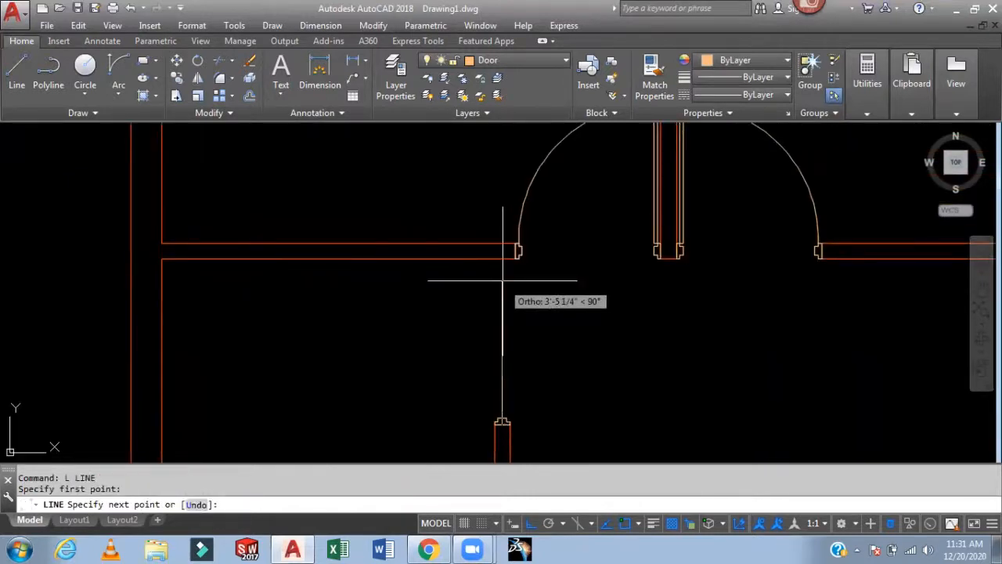
pyautogui.click(502, 258)
pyautogui.press('Return')
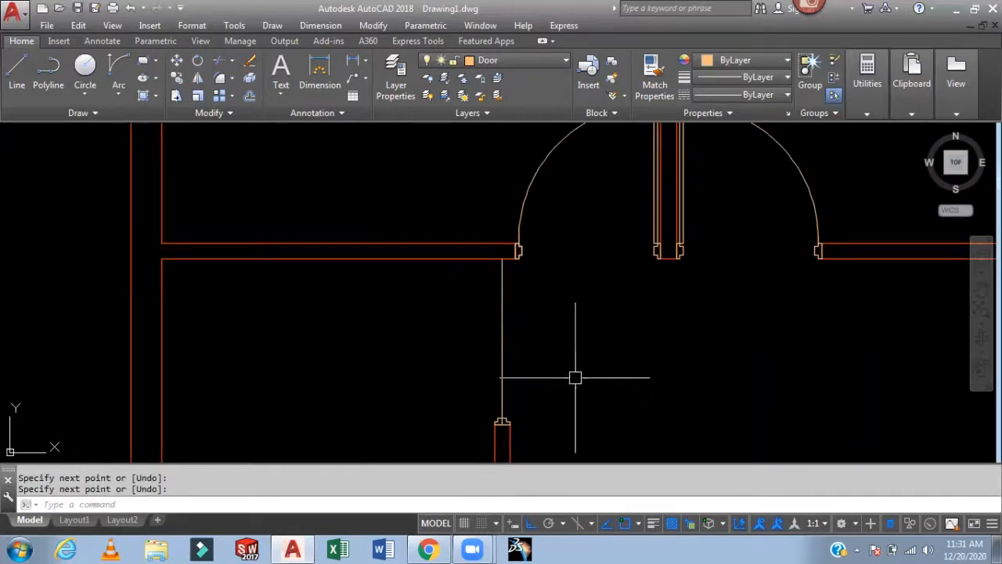
# - Mirror the jamb about a horizontal line through the guide line's midpoint to form the opposite jamb
pyautogui.scroll(4, 488, 313)
pyautogui.write('mi')
pyautogui.press('Return')
pyautogui.scroll(4, 492, 330)
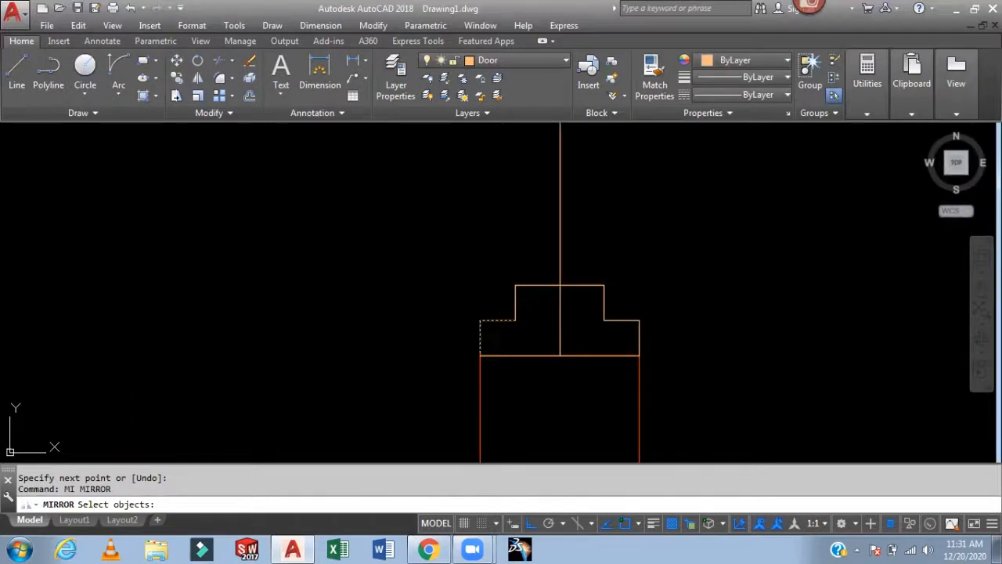
pyautogui.click(589, 289)
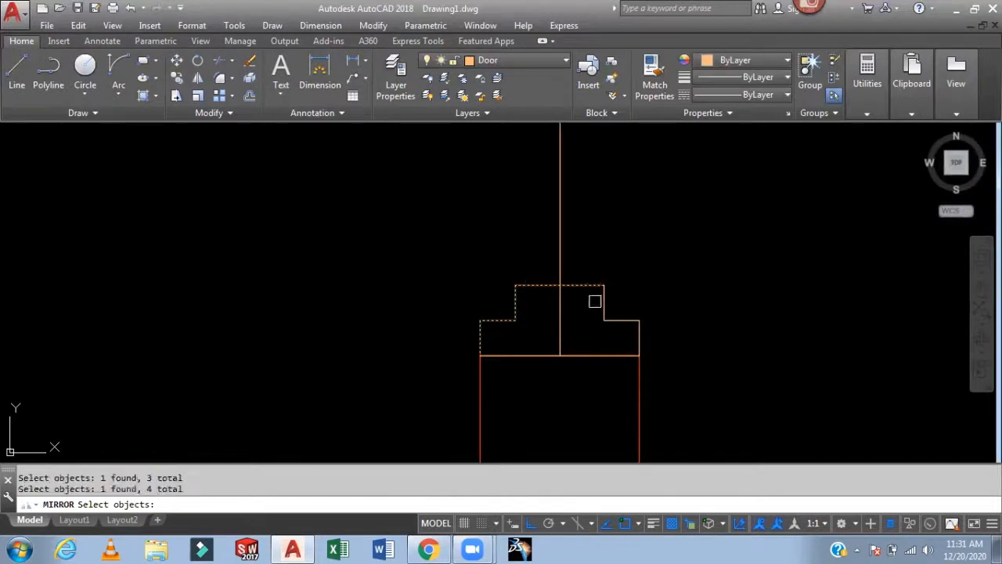
pyautogui.click(624, 344)
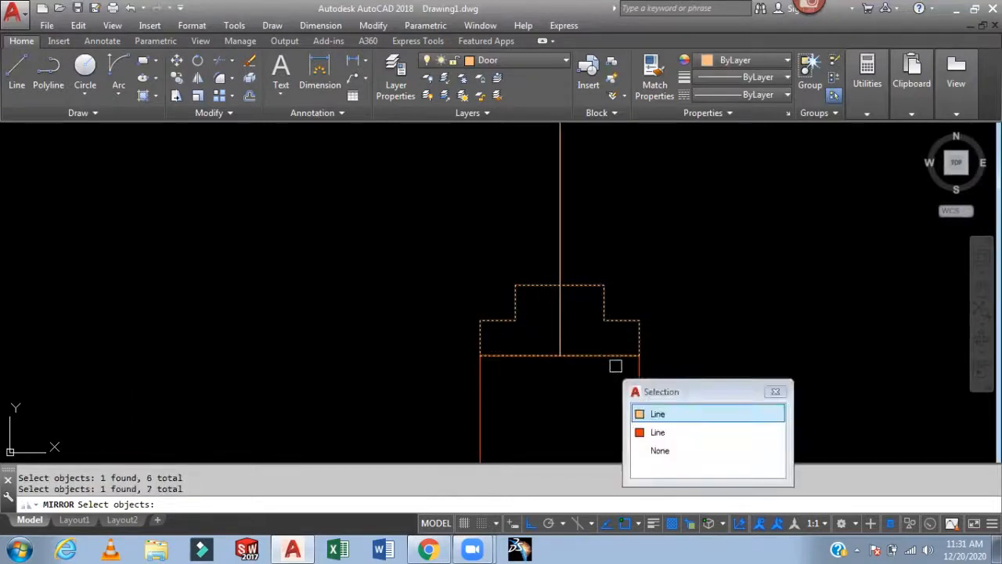
pyautogui.click(669, 412)
pyautogui.scroll(-4, 713, 358)
pyautogui.scroll(-2, 713, 358)
pyautogui.moveTo(716, 350); pyautogui.dragTo(596, 466, button='middle')
pyautogui.press('Return')
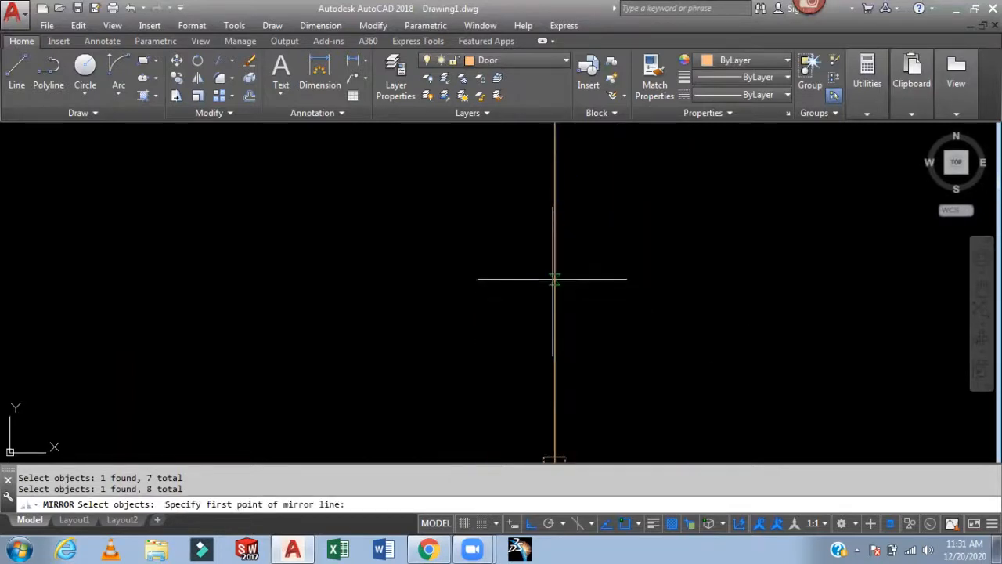
pyautogui.click(555, 266)
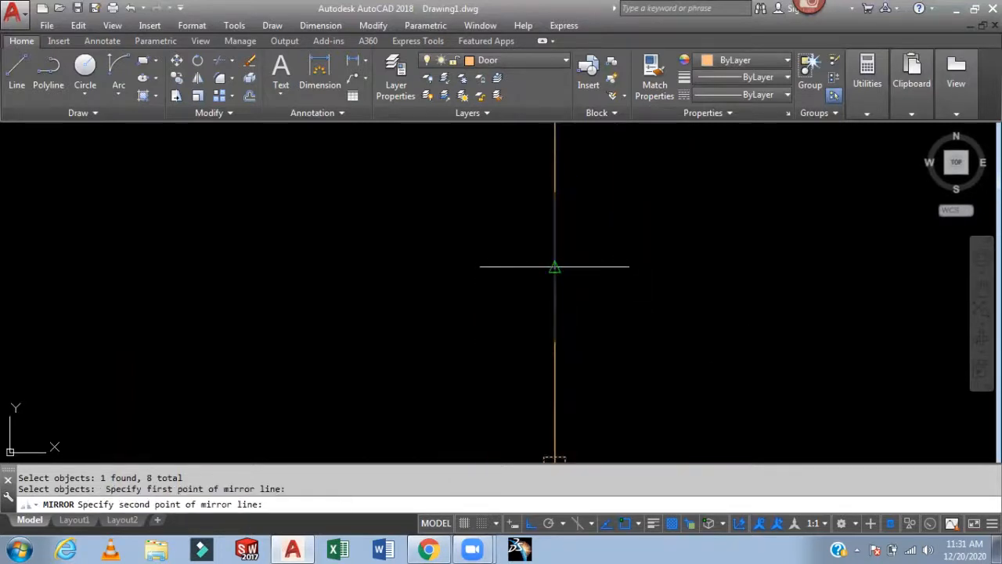
pyautogui.click(739, 273)
pyautogui.press('Return')
# - Delete the vertical guide line across the new opening
pyautogui.moveTo(682, 226); pyautogui.dragTo(619, 264)
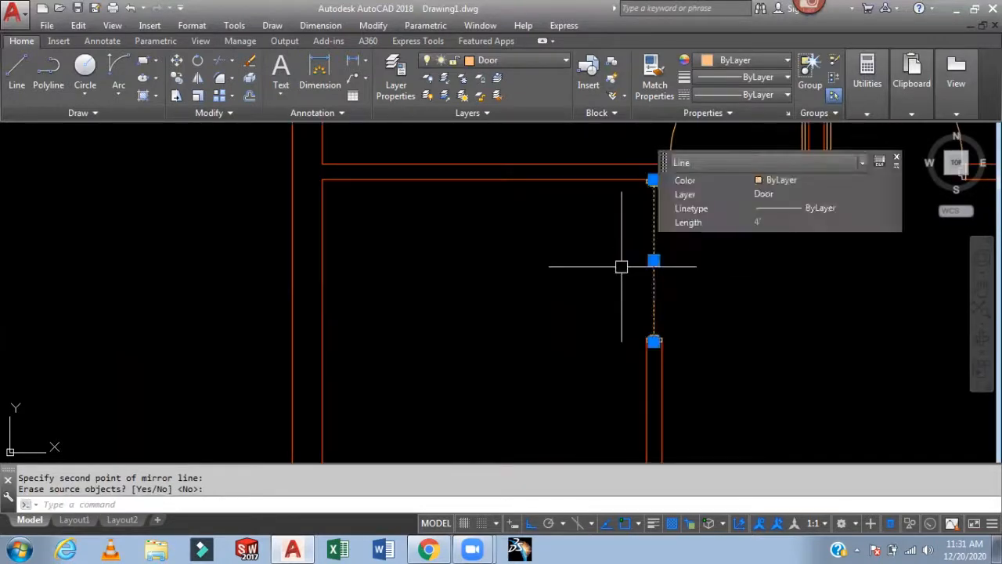
pyautogui.press('Delete')
# - Draw a rectangular door leaf starting from the new opening's jamb corner
pyautogui.scroll(2, 656, 205)
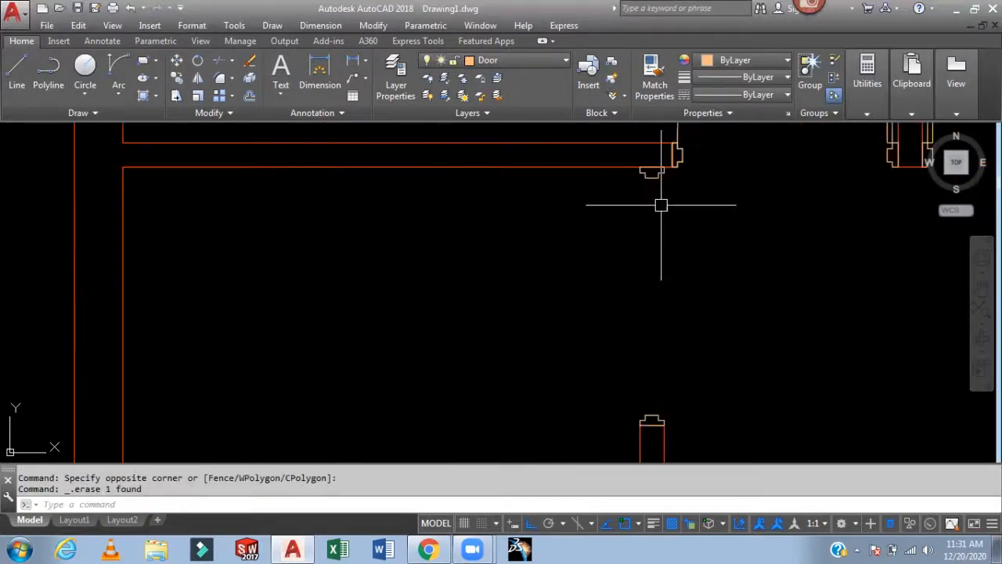
pyautogui.press('Return')
pyautogui.scroll(3, 654, 192)
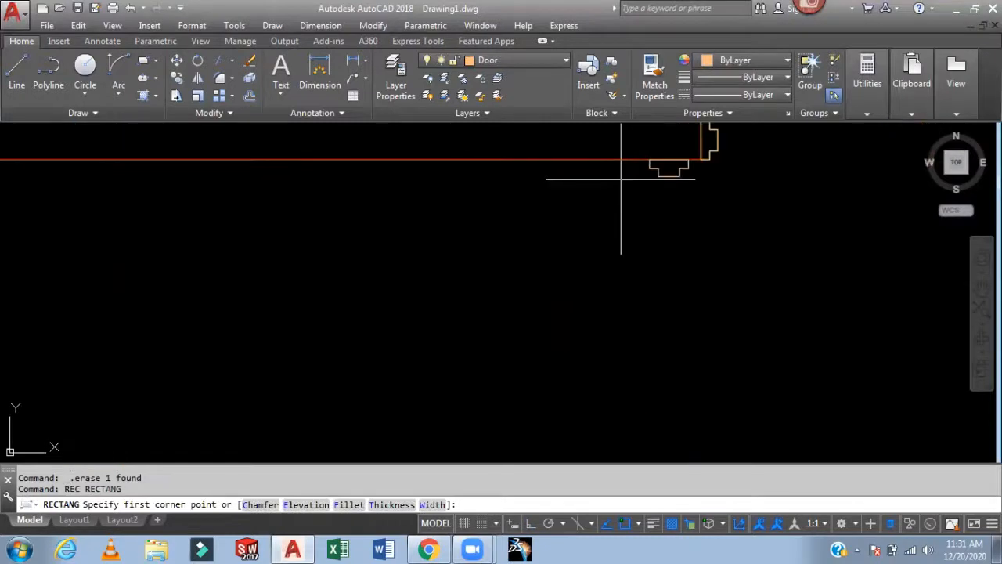
pyautogui.click(665, 162)
pyautogui.scroll(-4, 707, 306)
pyautogui.moveTo(707, 307); pyautogui.dragTo(650, 180, button='middle')
pyautogui.scroll(4, 643, 342)
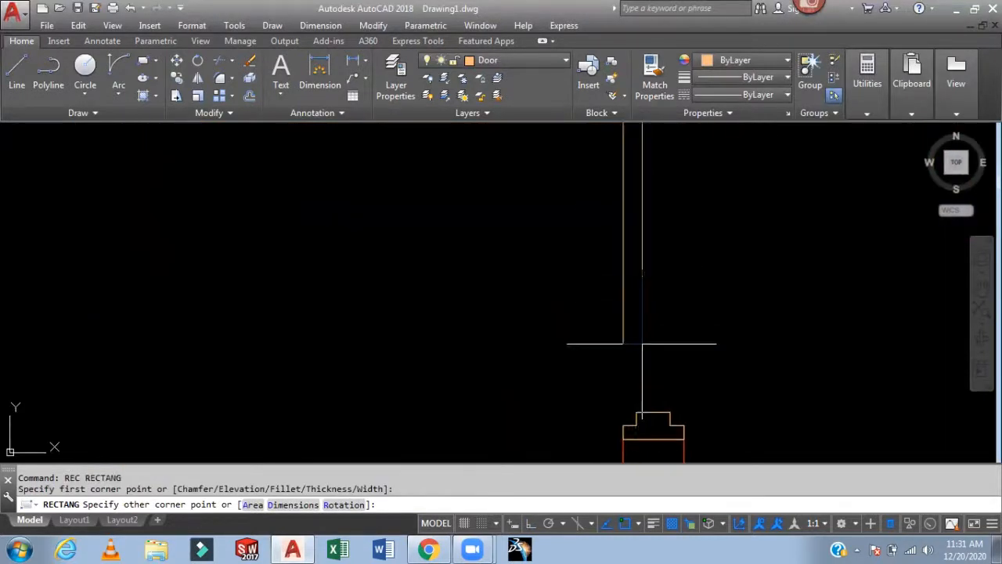
pyautogui.click(636, 412)
pyautogui.scroll(-3, 671, 359)
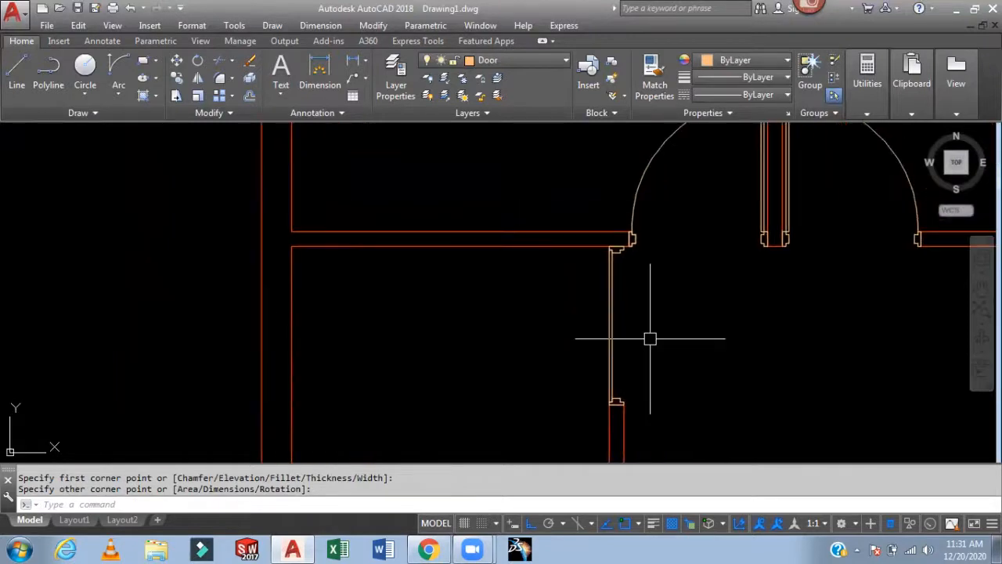
# - Rotate the new door leaf -90° about its corner at the jamb
pyautogui.write('ro')
pyautogui.press('Return')
pyautogui.click(617, 301)
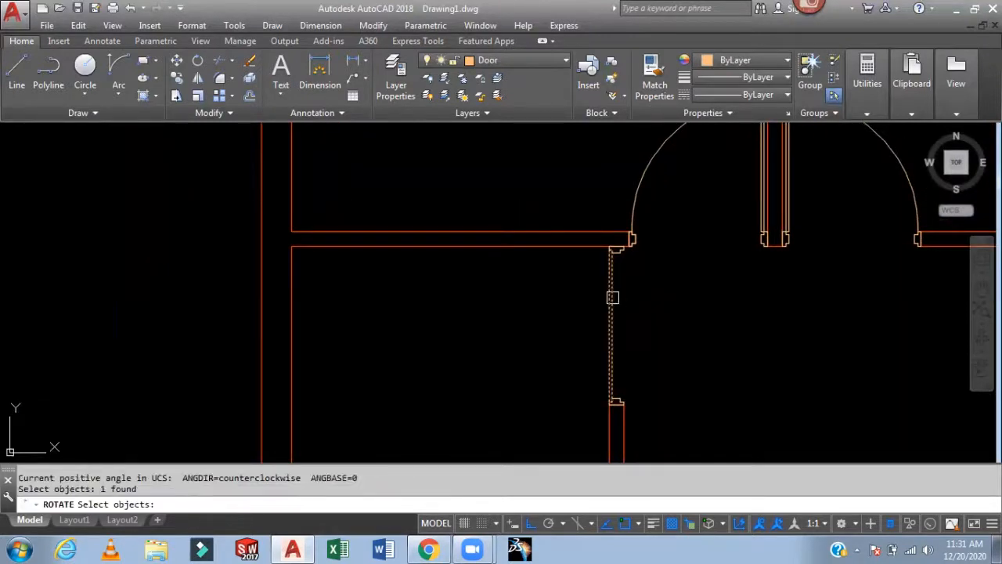
pyautogui.scroll(3, 620, 289)
pyautogui.press('Return')
pyautogui.moveTo(512, 258); pyautogui.dragTo(500, 355, button='middle')
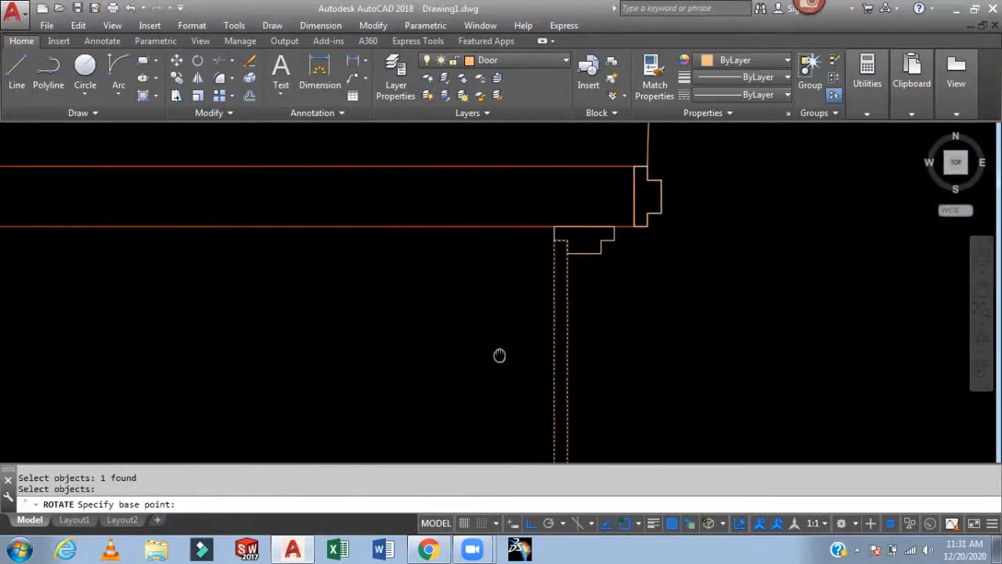
pyautogui.click(554, 239)
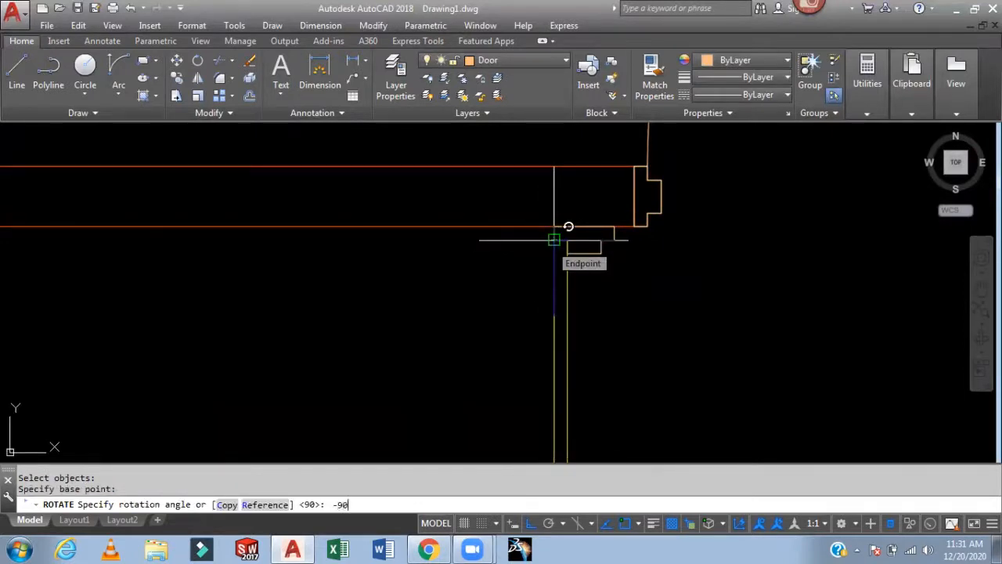
pyautogui.press('Return')
# - Draw the door swing arc from the leaf's free end to the opposite jamb using start, end and direction
pyautogui.scroll(-5, 671, 290)
pyautogui.moveTo(653, 320); pyautogui.dragTo(608, 264, button='middle')
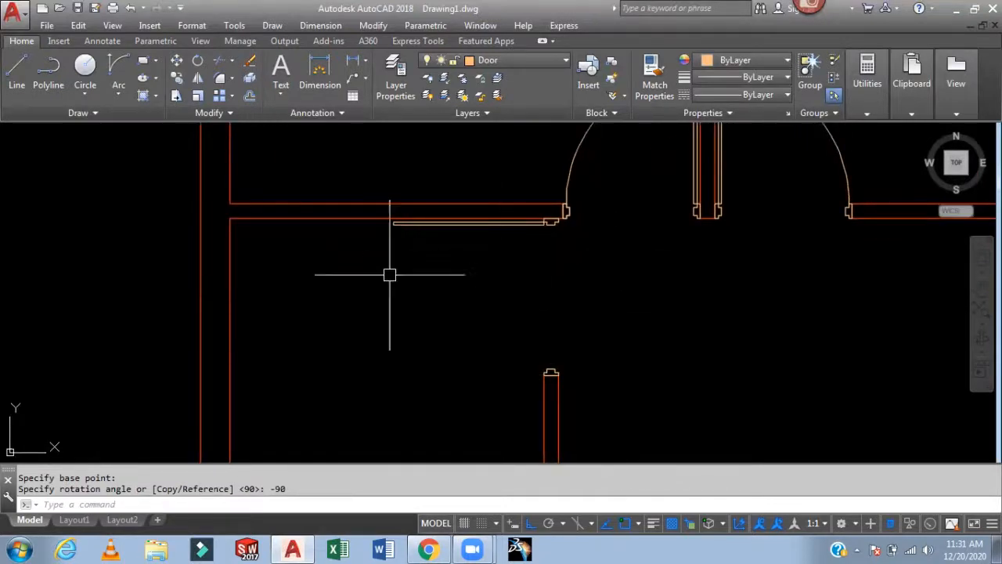
pyautogui.click(120, 74)
pyautogui.scroll(2, 390, 246)
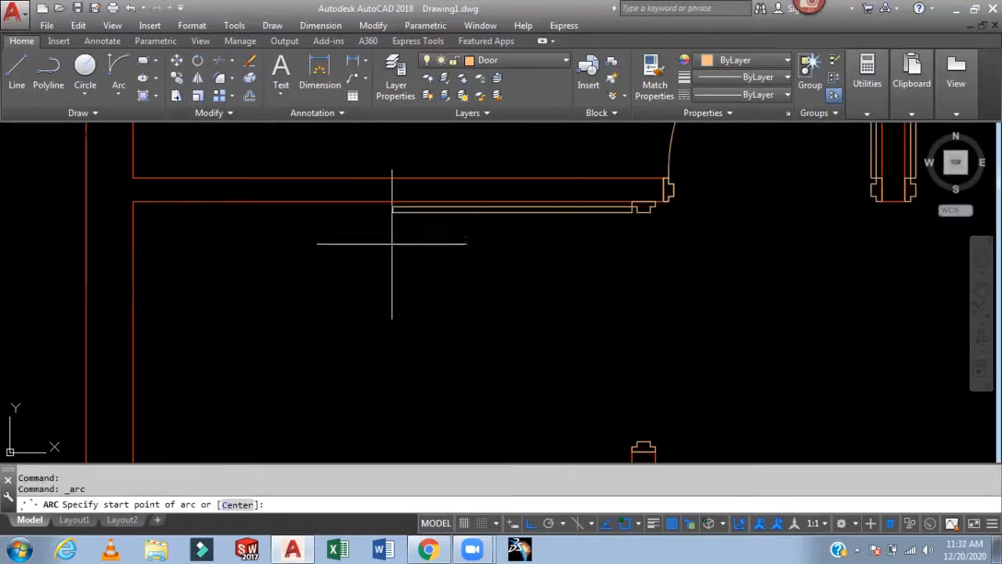
pyautogui.click(394, 215)
pyautogui.scroll(-2, 479, 310)
pyautogui.moveTo(490, 320); pyautogui.dragTo(462, 251, button='middle')
pyautogui.scroll(3, 543, 301)
pyautogui.click(546, 353)
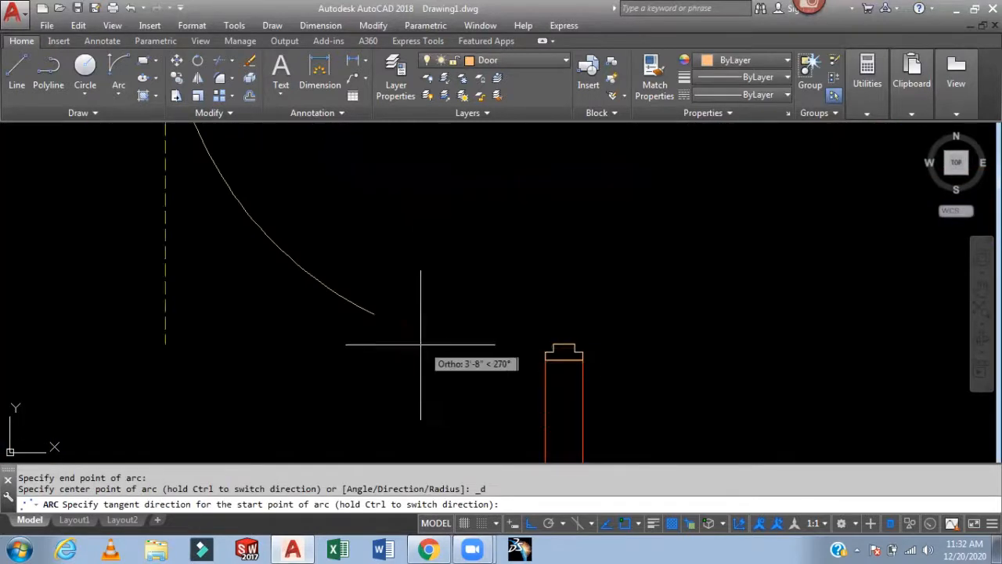
pyautogui.click(448, 329)
pyautogui.scroll(-4, 579, 275)
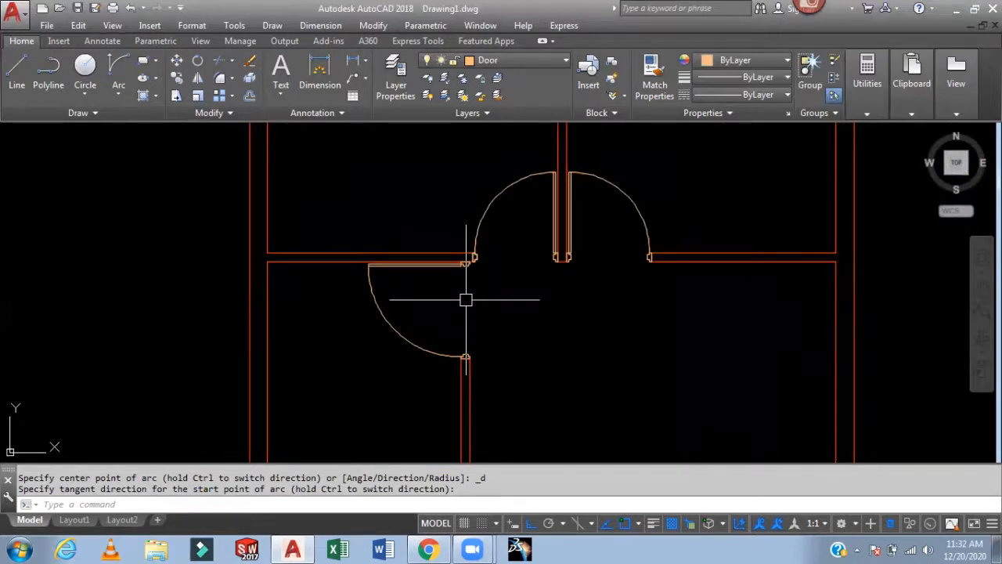
# - Copy the door leaf, swing arc and jambs to a new position beside the stair area
pyautogui.write('co')
pyautogui.press('Return')
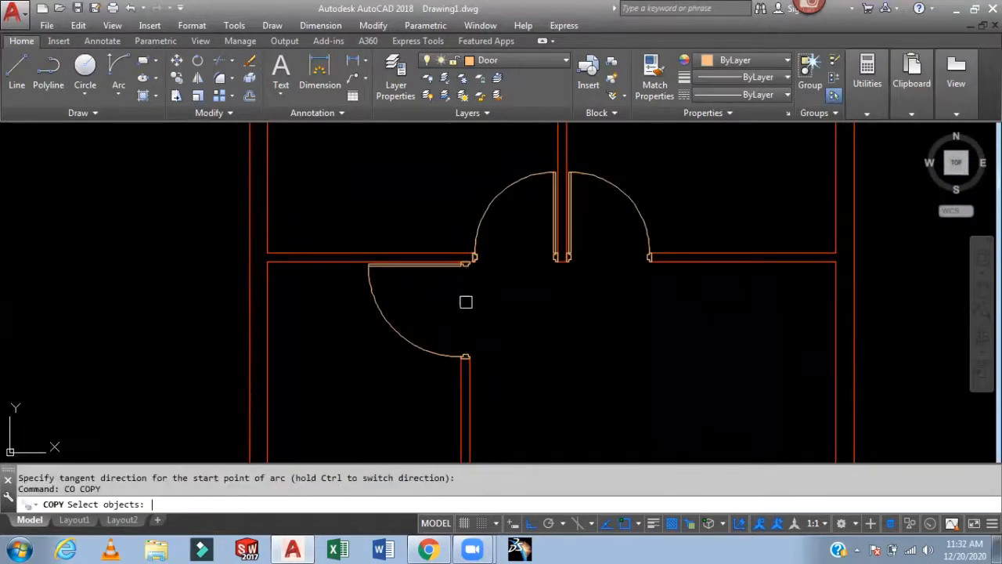
pyautogui.scroll(4, 425, 277)
pyautogui.click(416, 245)
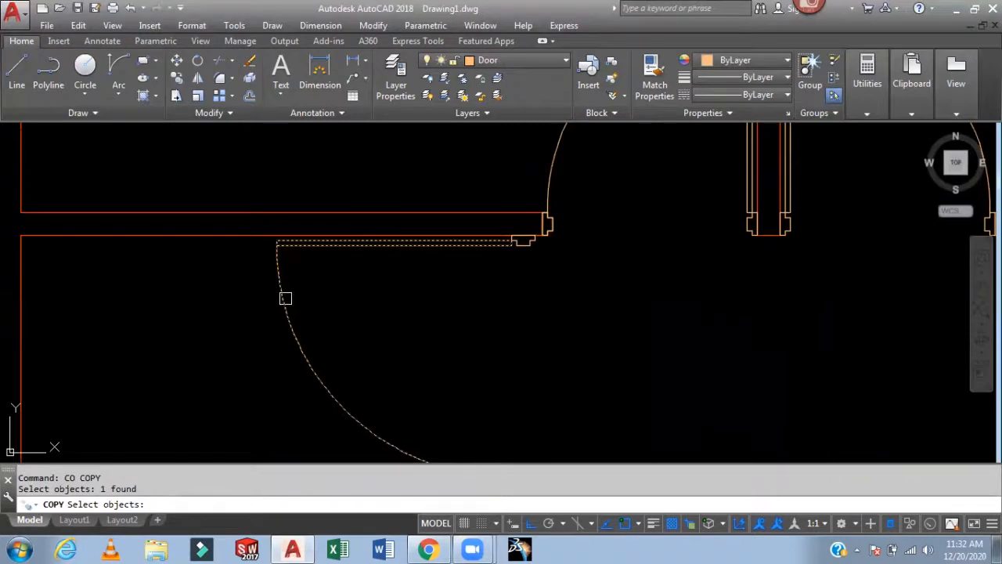
pyautogui.scroll(6, 540, 249)
pyautogui.click(535, 221)
pyautogui.click(370, 260)
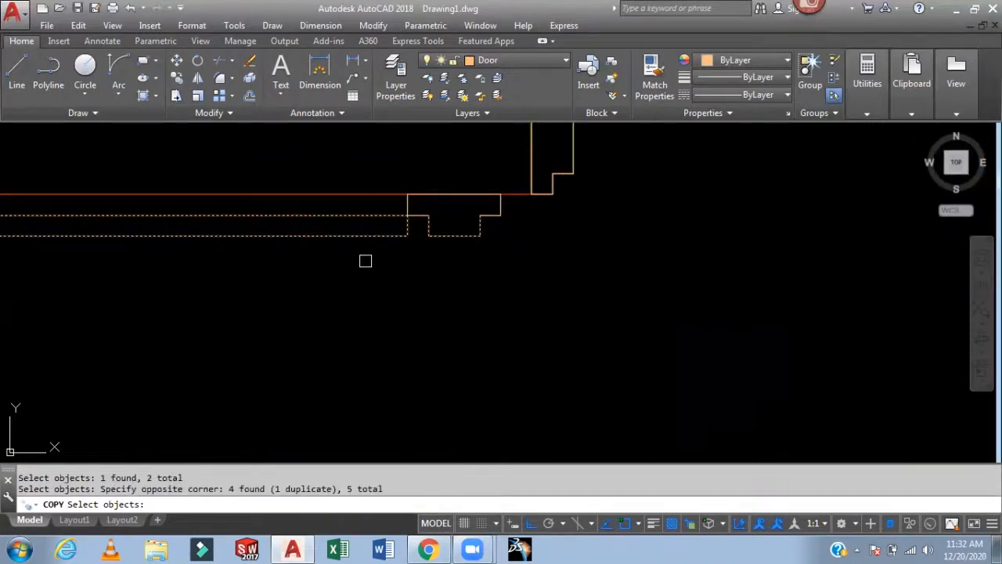
pyautogui.click(409, 212)
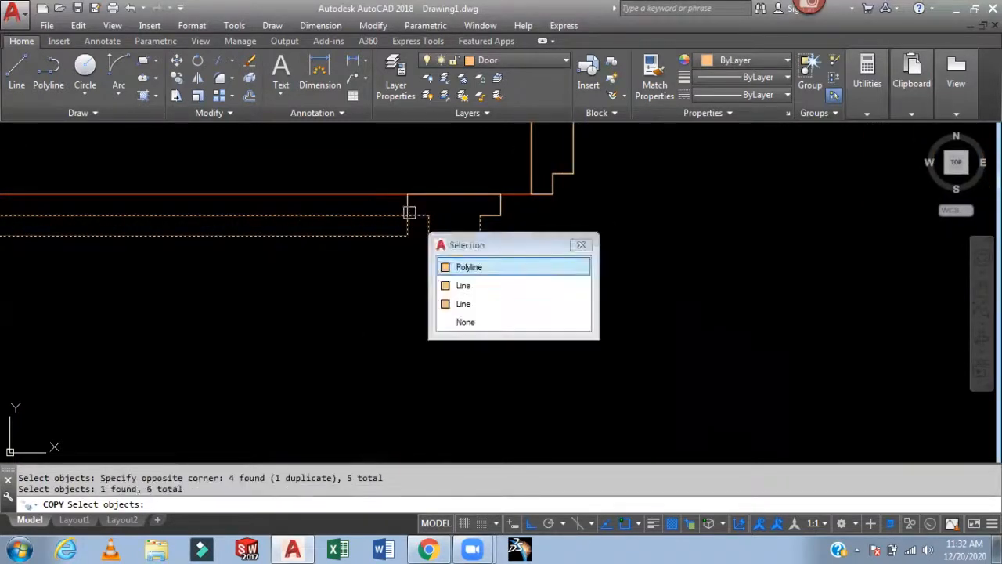
pyautogui.click(488, 268)
pyautogui.click(495, 207)
pyautogui.click(508, 208)
pyautogui.click(474, 227)
pyautogui.click(435, 195)
pyautogui.click(386, 217)
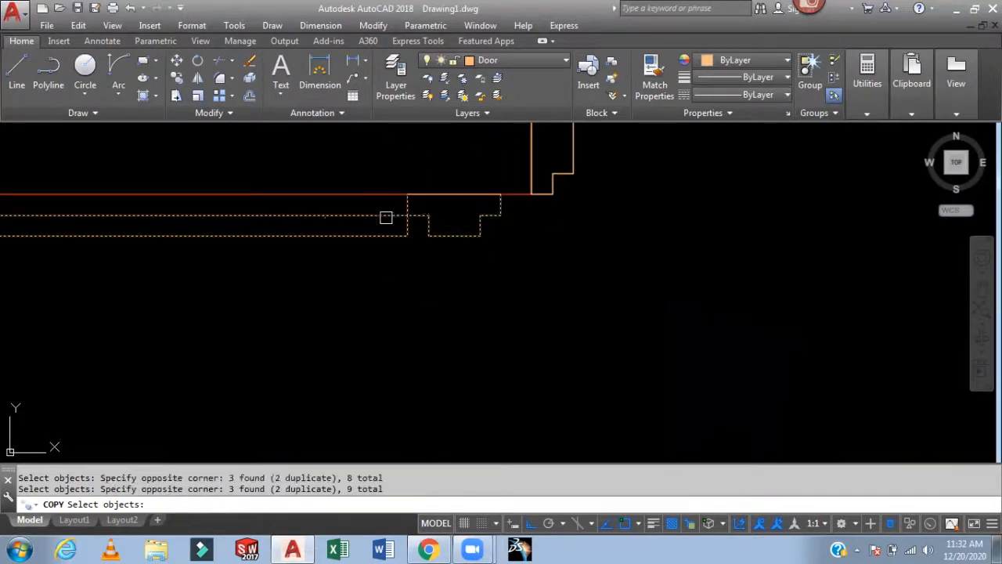
pyautogui.click(447, 204)
pyautogui.click(508, 250)
pyautogui.scroll(-4, 555, 247)
pyautogui.moveTo(624, 361); pyautogui.dragTo(592, 212, button='middle')
pyautogui.scroll(-4, 513, 314)
pyautogui.scroll(6, 507, 379)
pyautogui.click(528, 271)
pyautogui.click(446, 335)
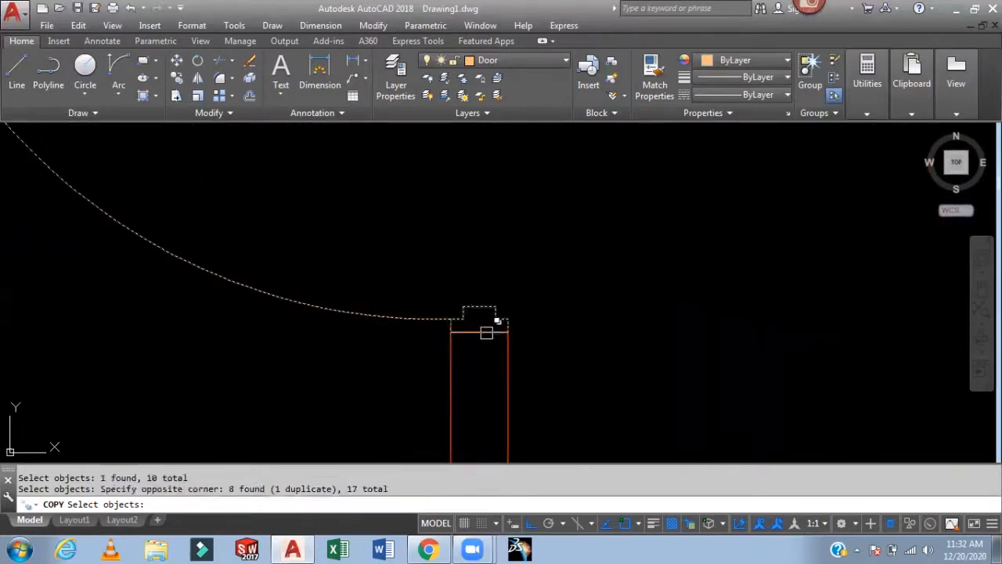
pyautogui.click(492, 335)
pyautogui.click(584, 387)
pyautogui.press('Return')
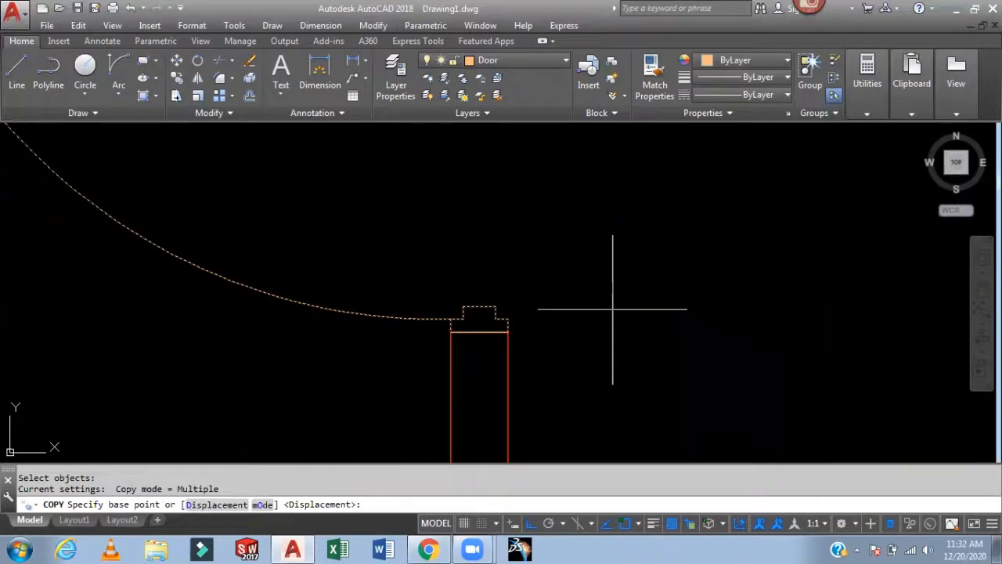
pyautogui.scroll(-4, 609, 313)
pyautogui.moveTo(623, 293); pyautogui.dragTo(531, 294, button='middle')
pyautogui.scroll(5, 512, 301)
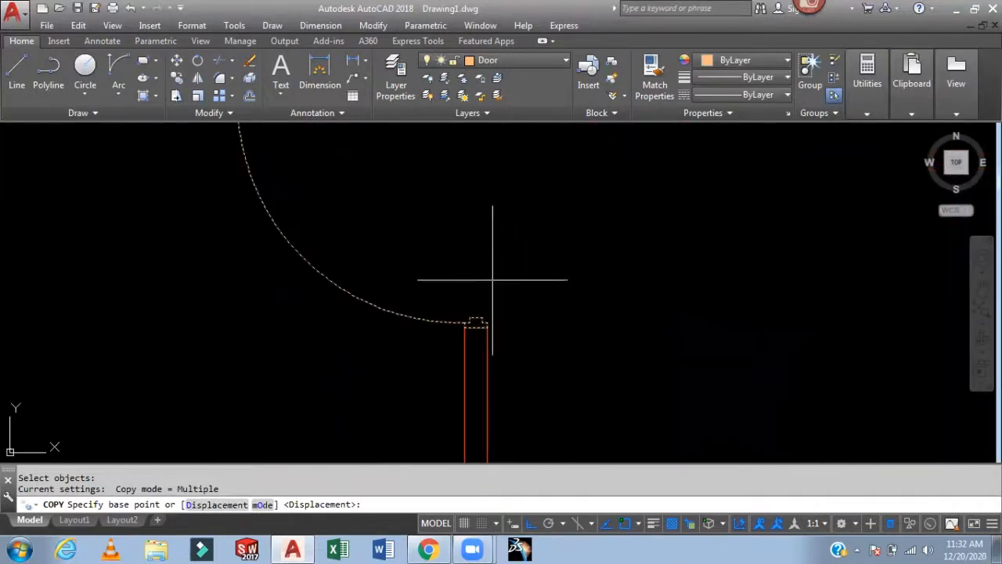
pyautogui.click(477, 253)
pyautogui.scroll(-5, 659, 287)
pyautogui.scroll(-4, 658, 286)
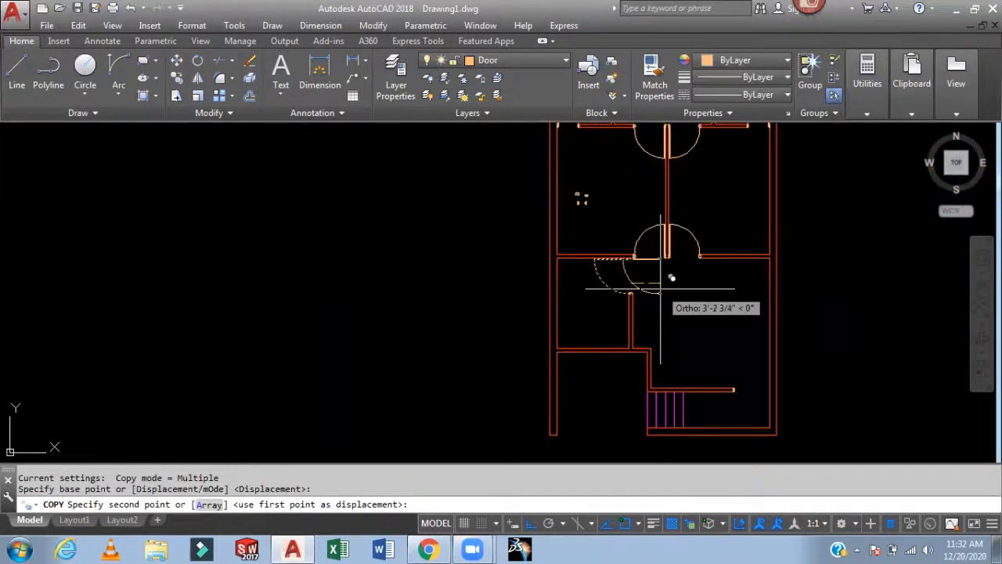
pyautogui.click(530, 523)
pyautogui.scroll(4, 726, 329)
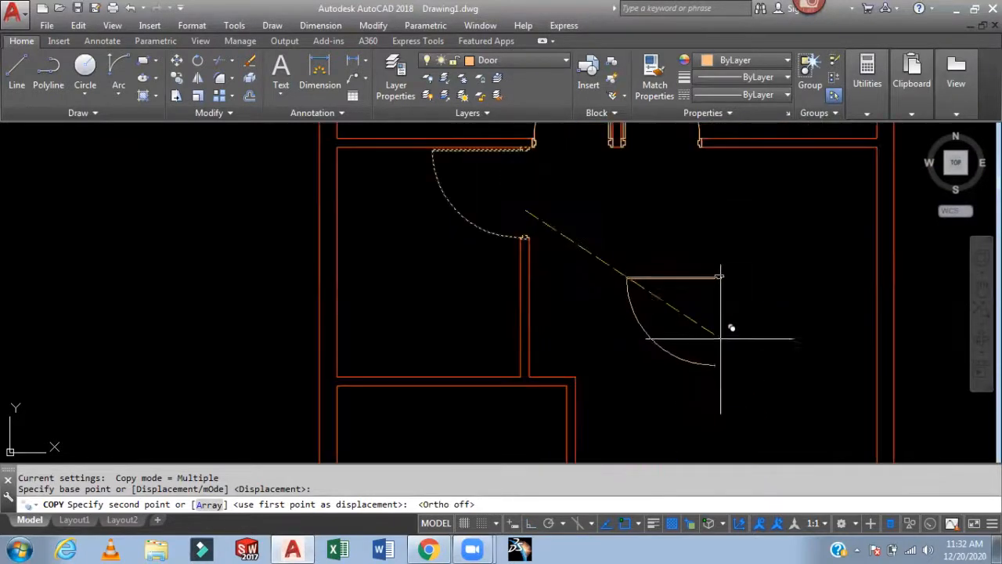
pyautogui.click(748, 371)
pyautogui.press('Escape')
# - Delete the copied jamb lines and the short end line at the wall end near the copy
pyautogui.moveTo(804, 384); pyautogui.dragTo(701, 213, button='middle')
pyautogui.scroll(7, 696, 308)
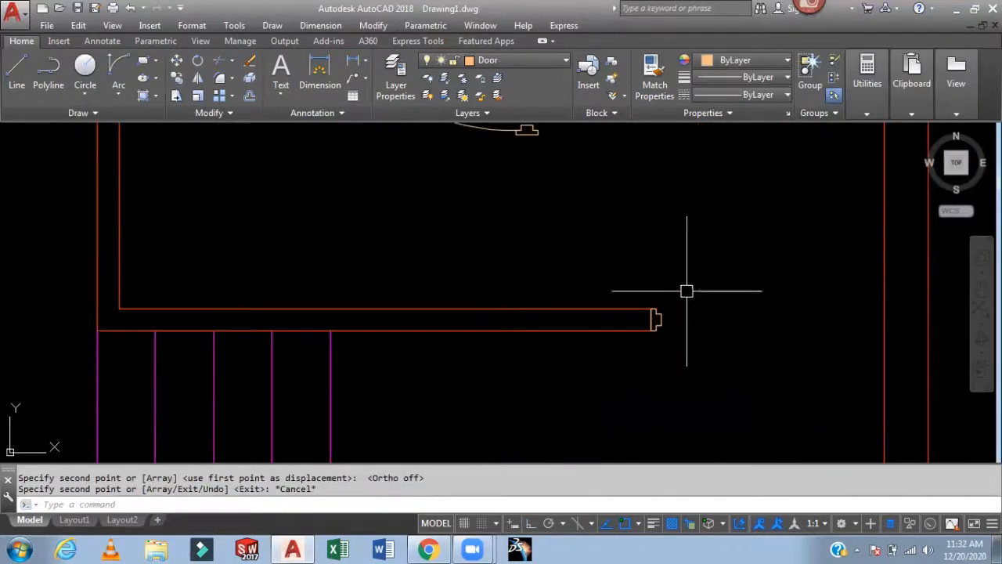
pyautogui.click(674, 297)
pyautogui.click(619, 432)
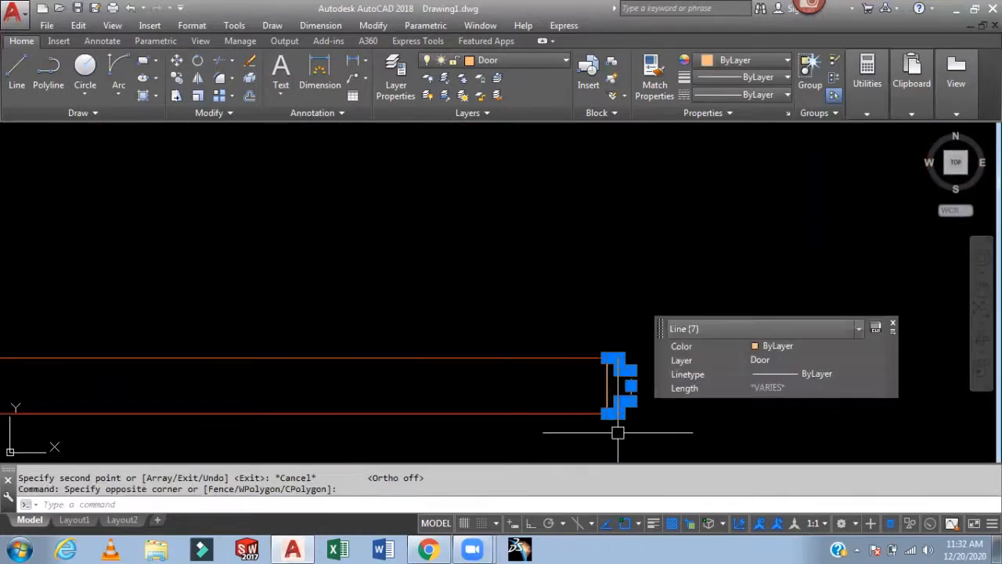
pyautogui.press('Delete')
pyautogui.click(609, 388)
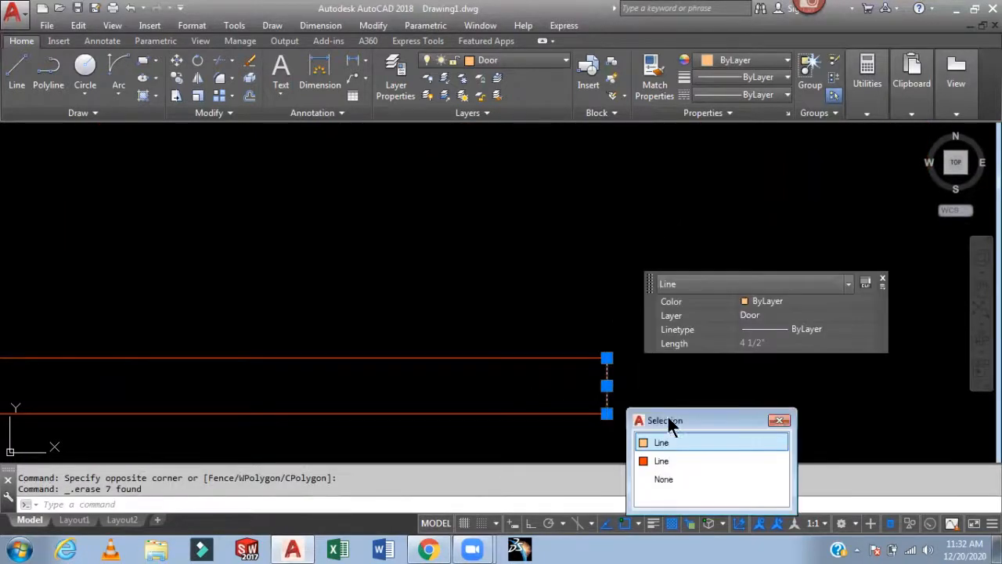
pyautogui.click(672, 438)
pyautogui.press('Delete')
# - Rotate the copied door leaf and swing -90° about a point inside the door
pyautogui.scroll(-7, 662, 375)
pyautogui.moveTo(645, 302); pyautogui.dragTo(629, 420, button='middle')
pyautogui.moveTo(586, 366); pyautogui.dragTo(610, 326, button='middle')
pyautogui.scroll(2, 578, 348)
pyautogui.scroll(-2, 657, 337)
pyautogui.write('ro')
pyautogui.press('Return')
pyautogui.click(666, 169)
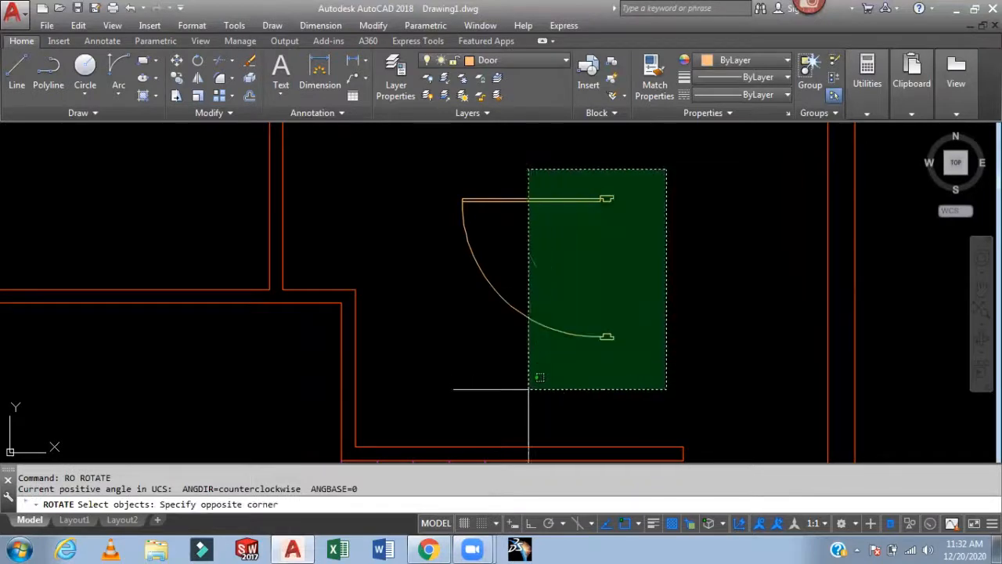
pyautogui.click(455, 374)
pyautogui.press('Return')
pyautogui.click(565, 266)
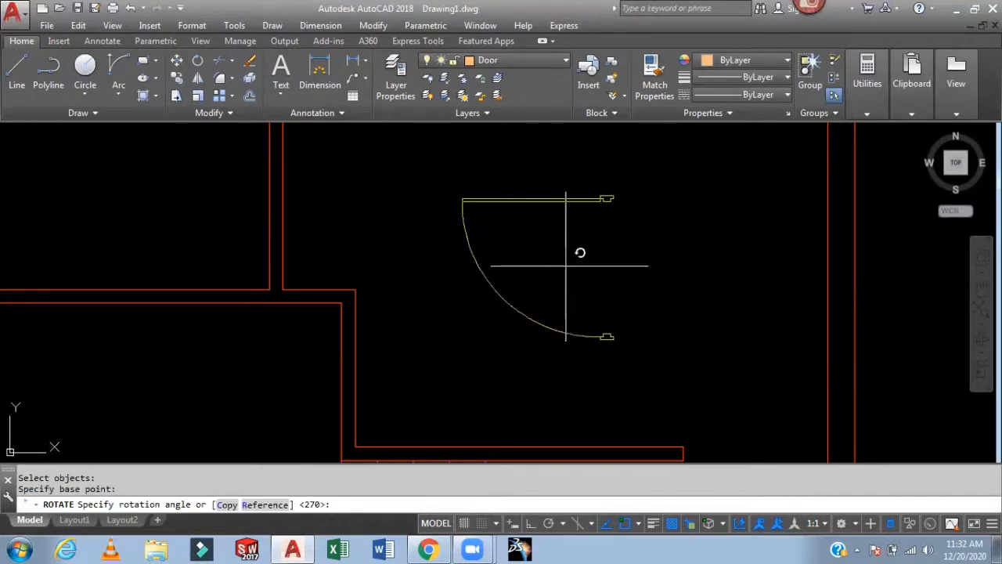
pyautogui.write('-90')
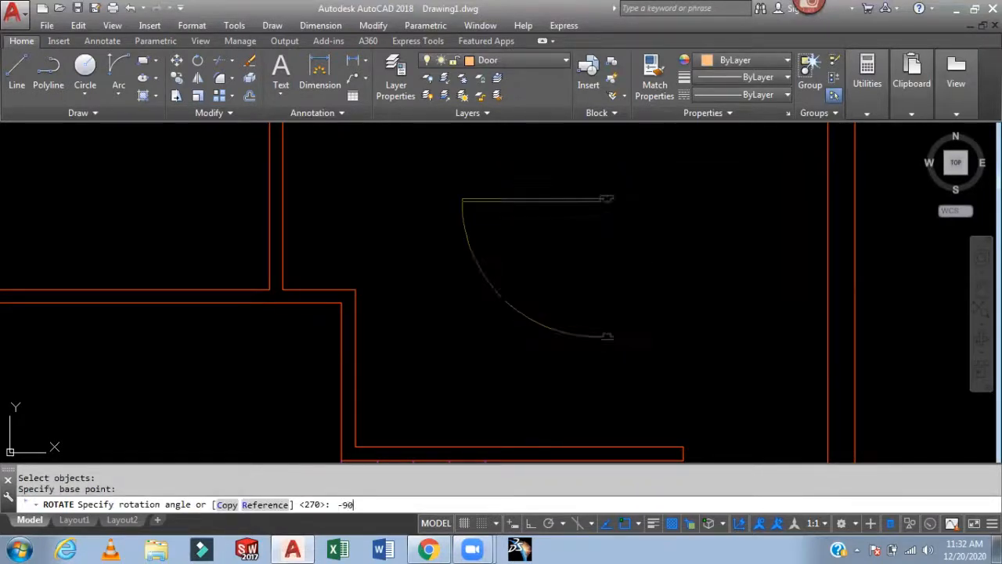
pyautogui.press('Return')
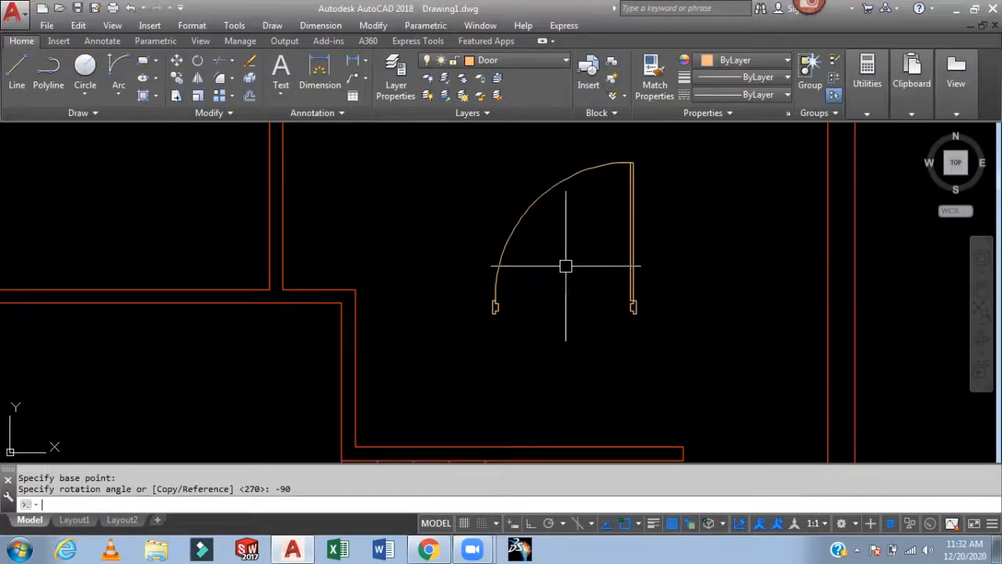
# - Move the rotated door so its hinge corner sits at the wall end near the stairs
pyautogui.write('m')
pyautogui.press('Return')
pyautogui.click(660, 290)
pyautogui.click(469, 364)
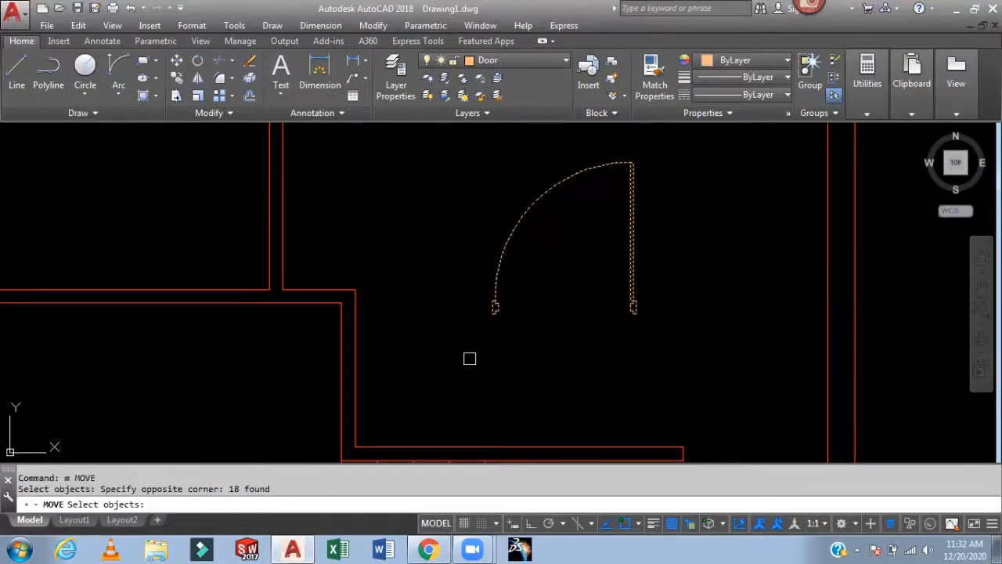
pyautogui.press('Return')
pyautogui.scroll(4, 475, 311)
pyautogui.click(520, 294)
pyautogui.scroll(-5, 614, 305)
pyautogui.moveTo(637, 305); pyautogui.dragTo(644, 233, button='middle')
pyautogui.scroll(6, 779, 240)
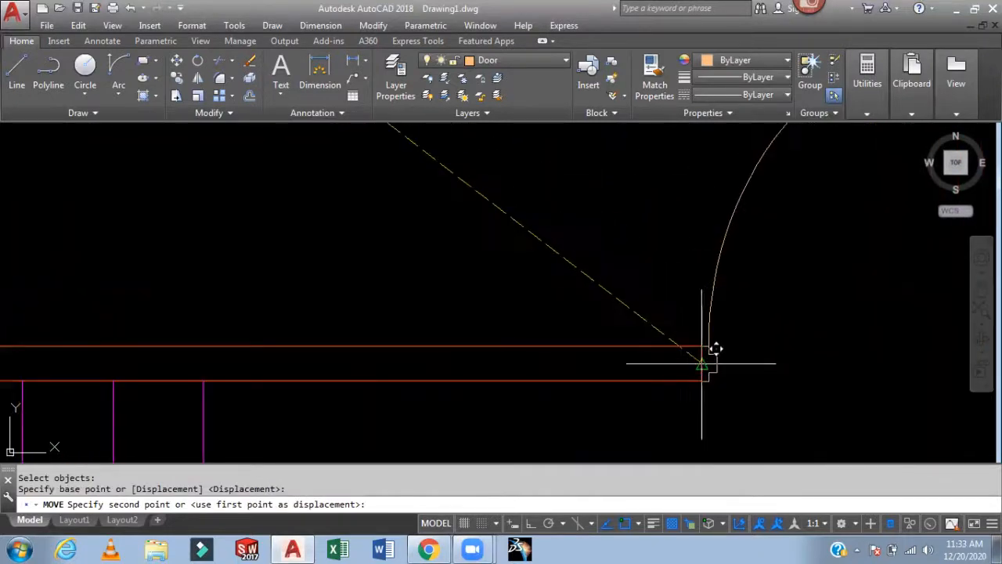
pyautogui.click(699, 363)
pyautogui.scroll(-8, 571, 264)
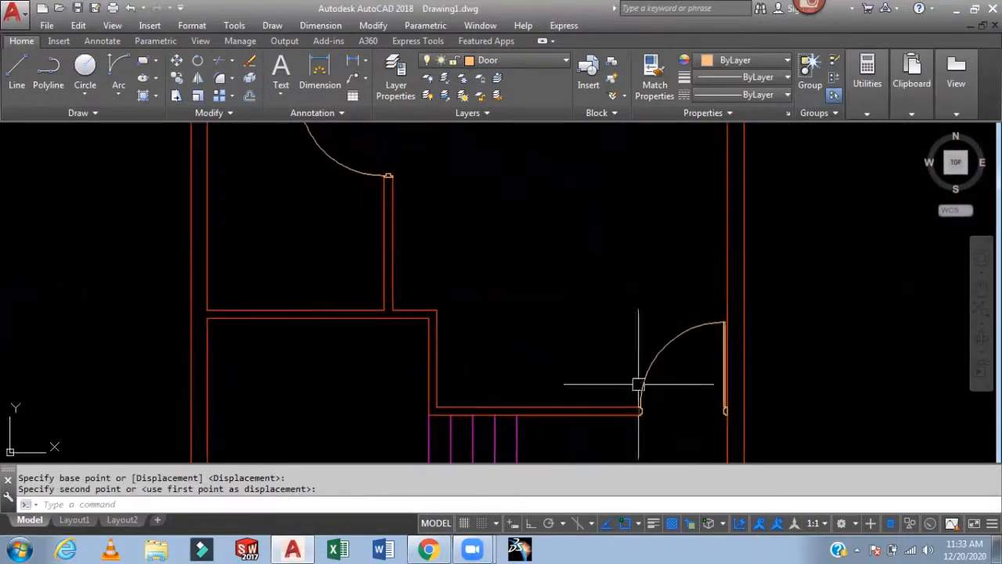
# - Delete the small stray door fragments left inside the upper room
pyautogui.press('Escape')
pyautogui.scroll(-3, 609, 267)
pyautogui.moveTo(617, 290); pyautogui.dragTo(656, 409, button='middle')
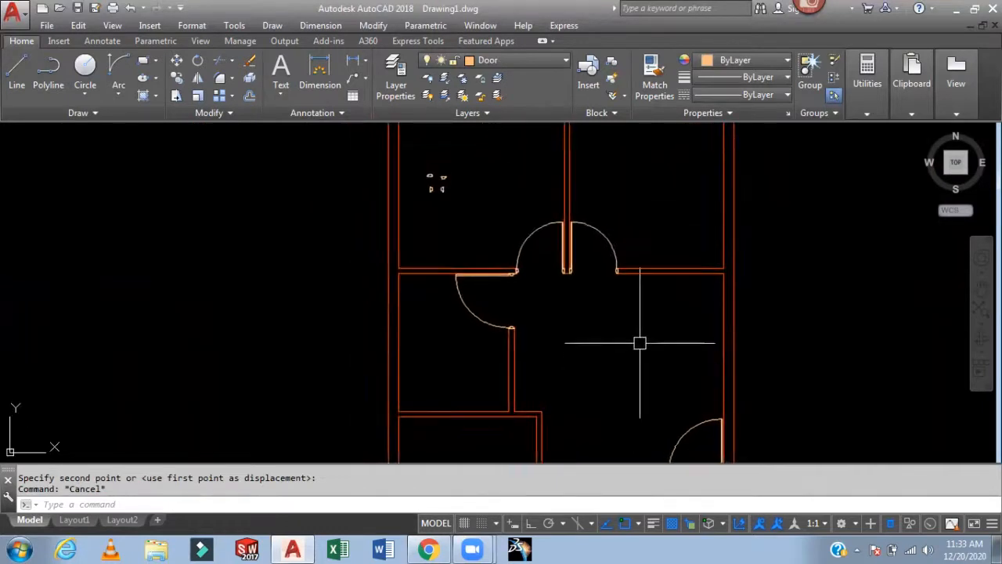
pyautogui.moveTo(572, 233); pyautogui.dragTo(606, 304, button='middle')
pyautogui.click(518, 217)
pyautogui.click(461, 287)
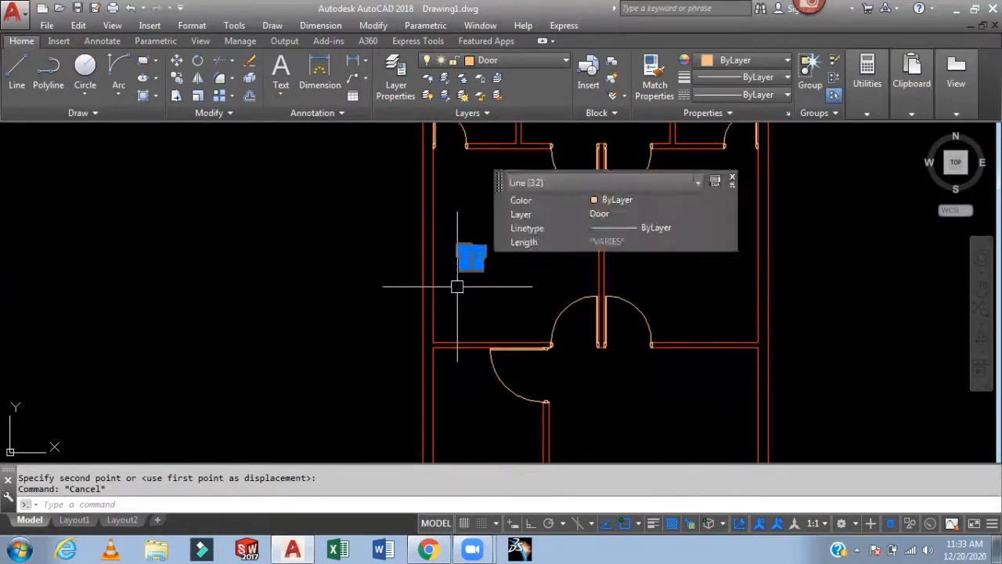
pyautogui.press('Delete')
# - Make the Text layer current and write "Toilet" as single-line text, height 6, rotation 0, in the upper-left room
pyautogui.scroll(-5, 481, 314)
pyautogui.scroll(6, 561, 276)
pyautogui.moveTo(561, 276); pyautogui.dragTo(457, 243, button='middle')
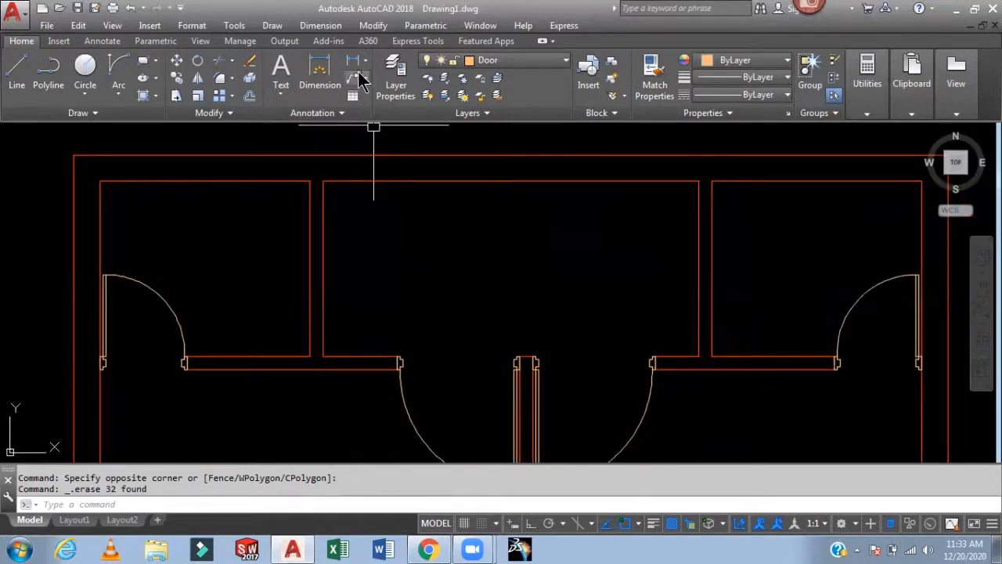
pyautogui.click(521, 60)
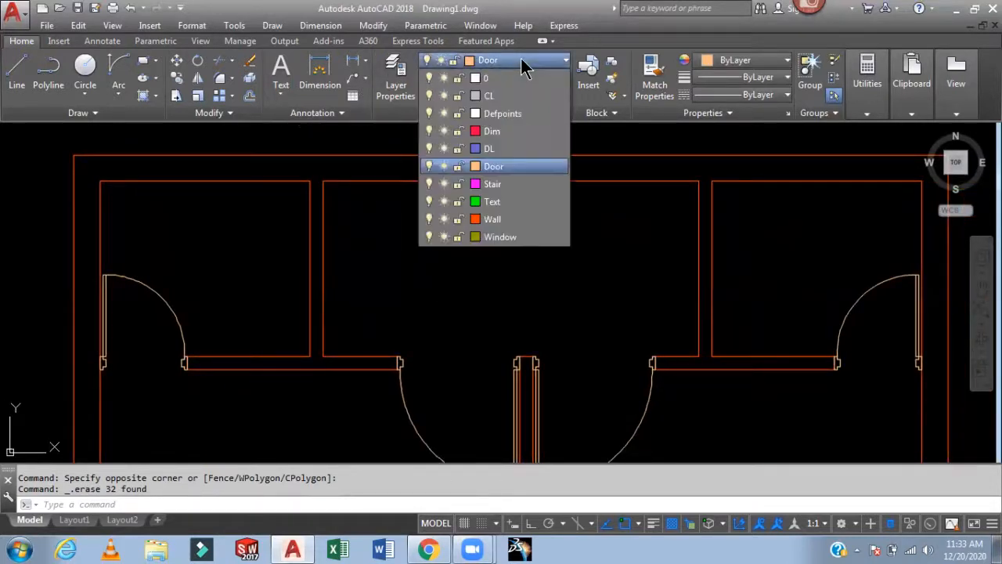
pyautogui.click(494, 200)
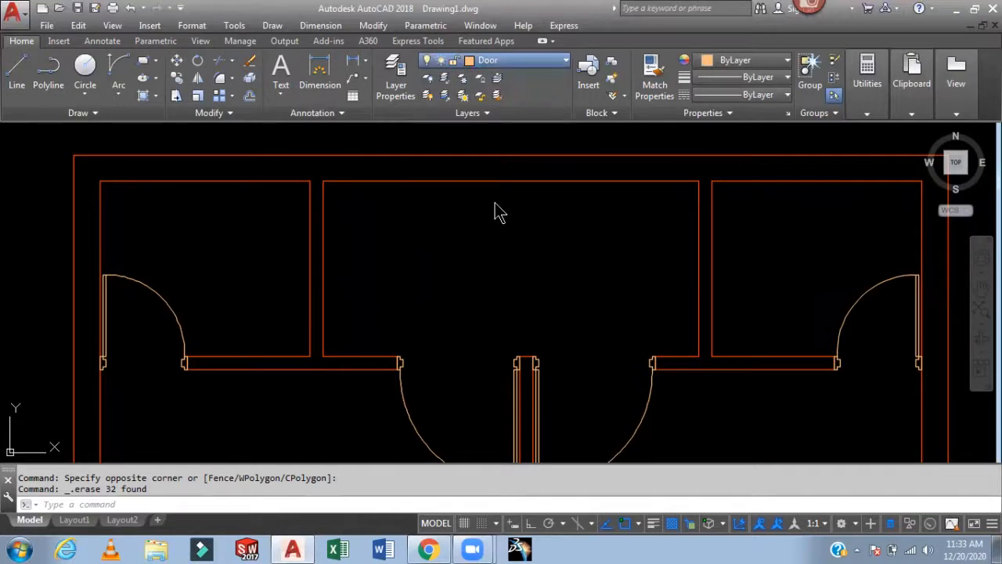
pyautogui.moveTo(501, 226); pyautogui.dragTo(714, 273, button='middle')
pyautogui.write('dt')
pyautogui.press('Return')
pyautogui.click(372, 292)
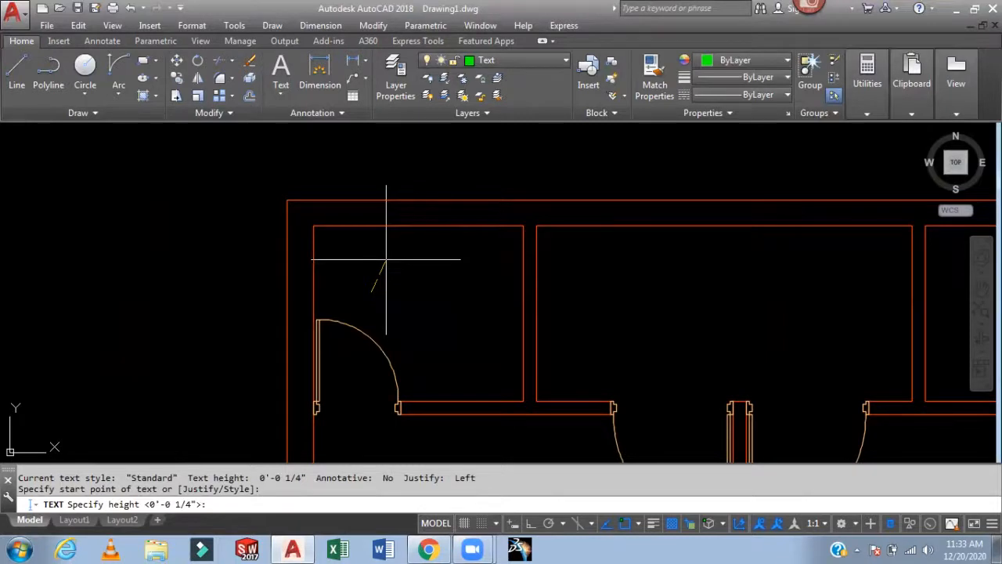
pyautogui.write('6')
pyautogui.press('Return')
pyautogui.write('0')
pyautogui.press('Return')
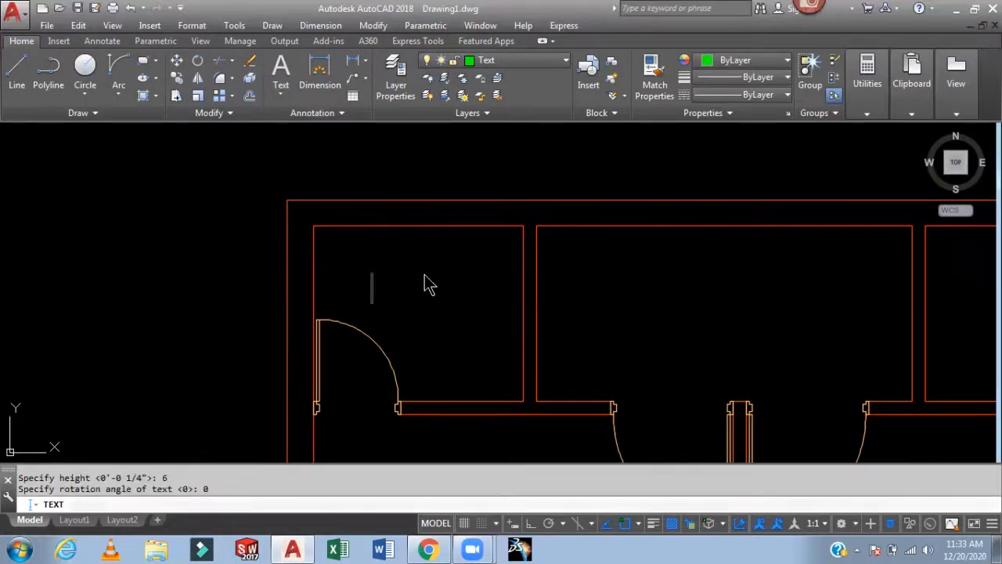
pyautogui.write('Toilet')
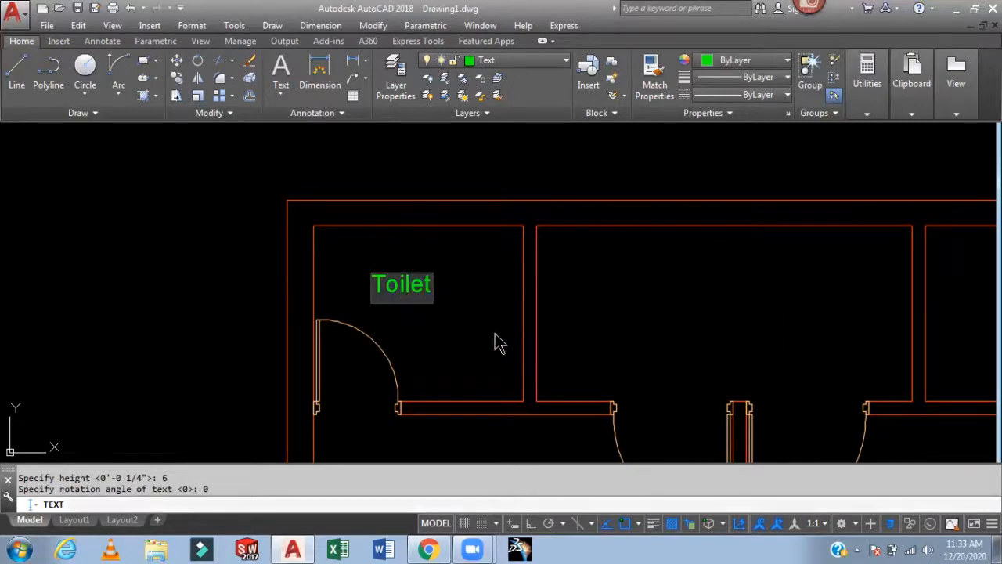
# - Add the label "Open Area" in the upper middle room
pyautogui.click(634, 295)
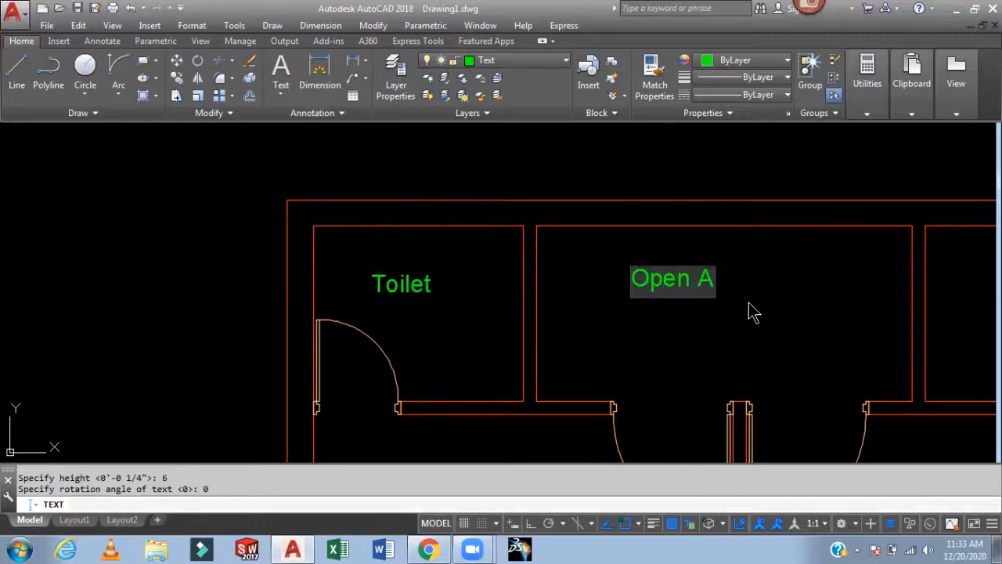
pyautogui.write('rea')
pyautogui.scroll(1, 722, 322)
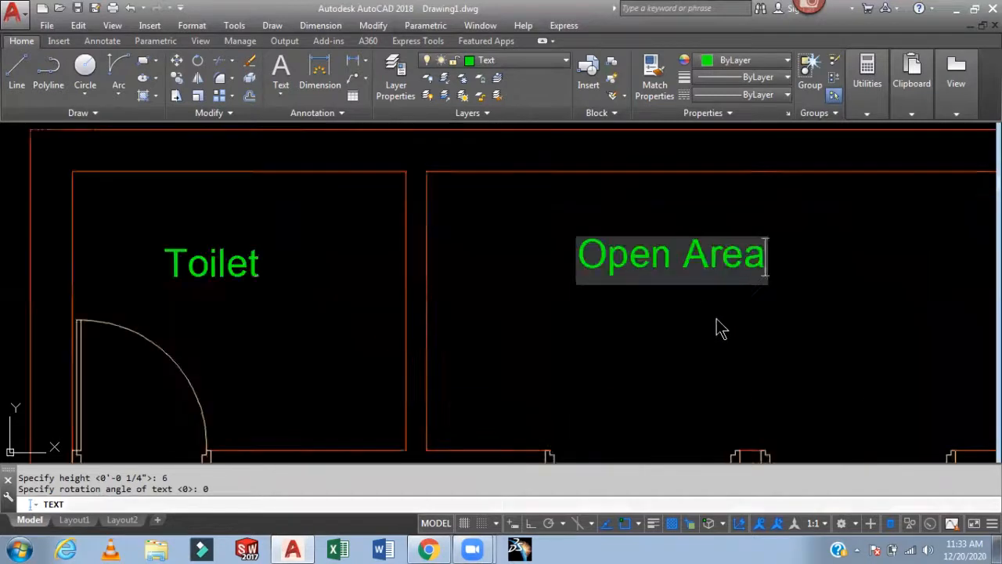
pyautogui.scroll(-4, 722, 329)
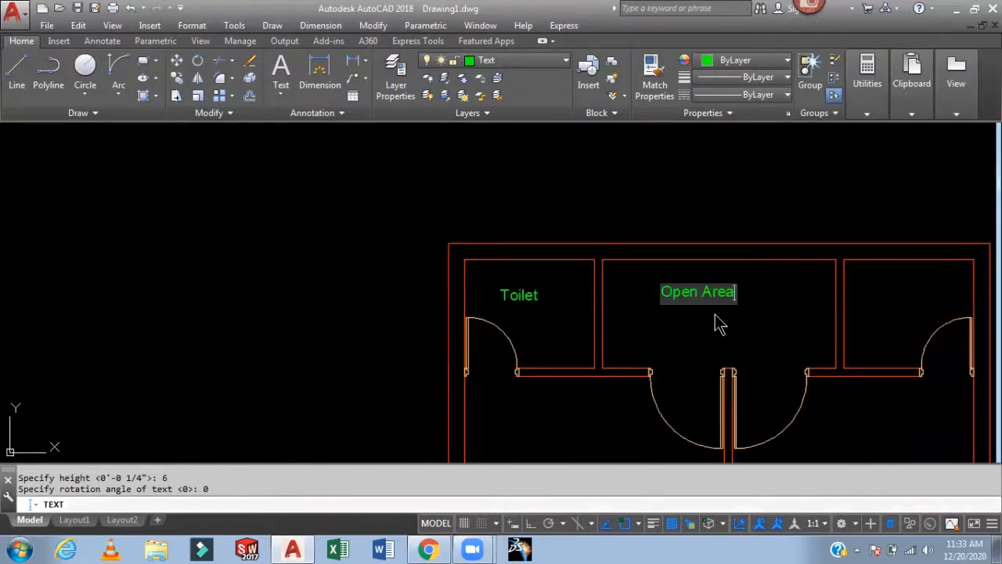
# - Add the label "Toilet" in the upper-right room
pyautogui.click(876, 294)
pyautogui.write('T')
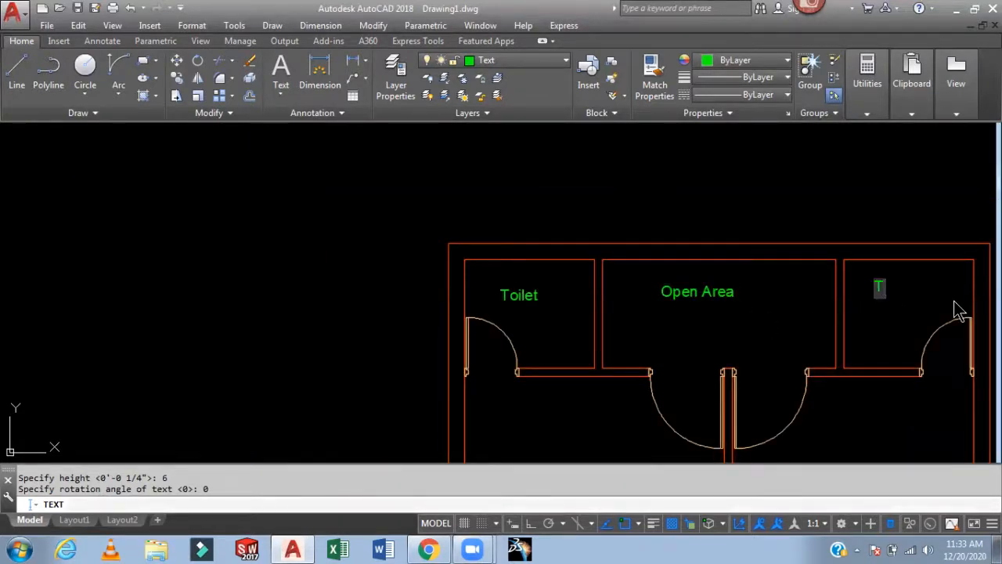
pyautogui.write('oilet')
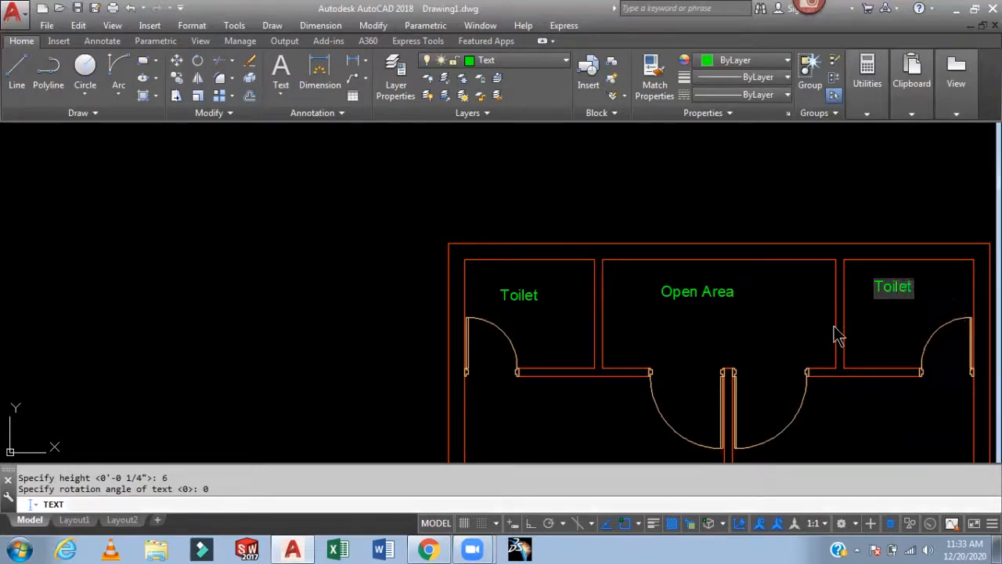
pyautogui.scroll(4, 761, 289)
pyautogui.scroll(-10, 761, 284)
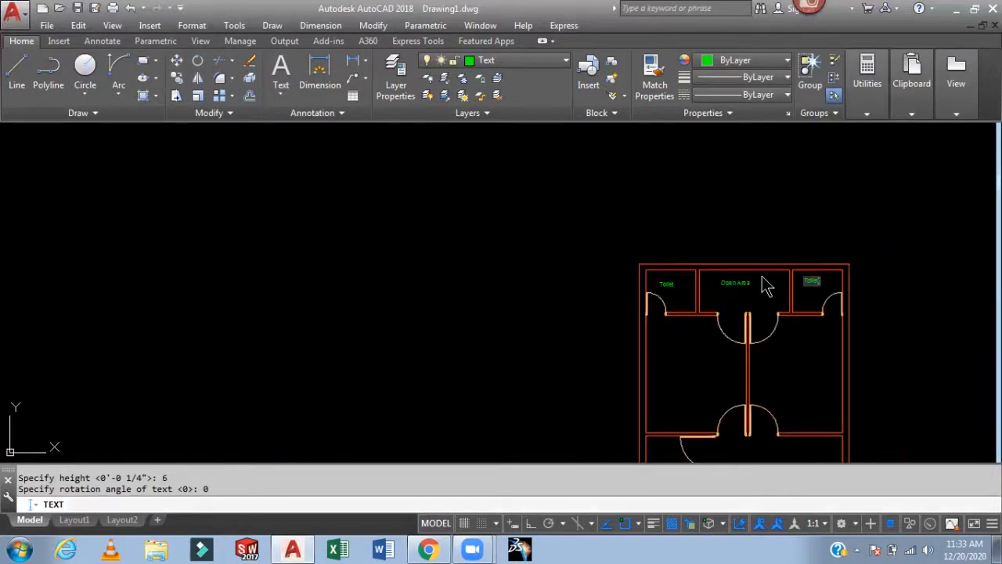
# - Add the label "Bed Room 1" in the left bedroom below the toilets
pyautogui.scroll(4, 700, 362)
pyautogui.click(641, 383)
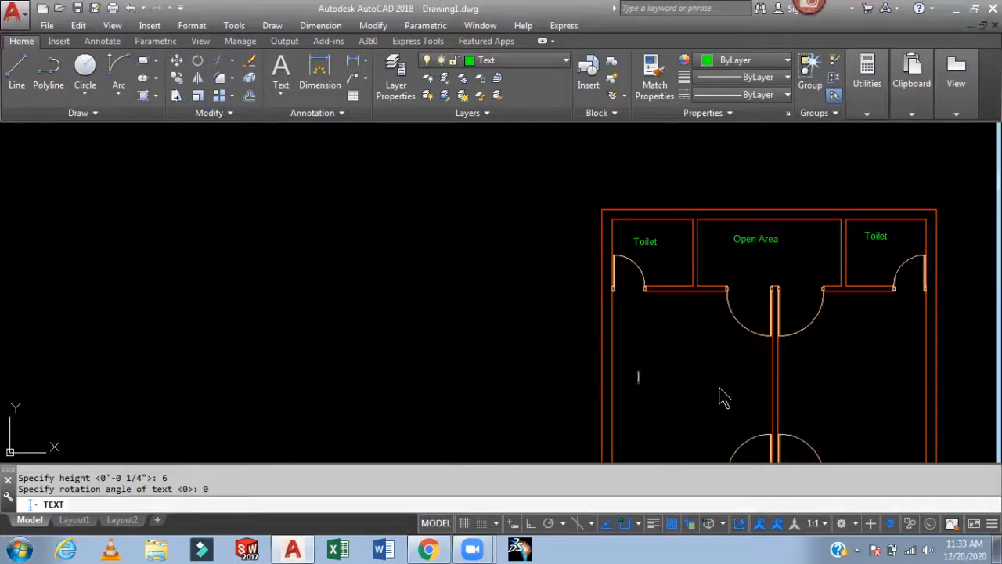
pyautogui.write('B')
pyautogui.press('BackSpace')
pyautogui.write('Bed Roo')
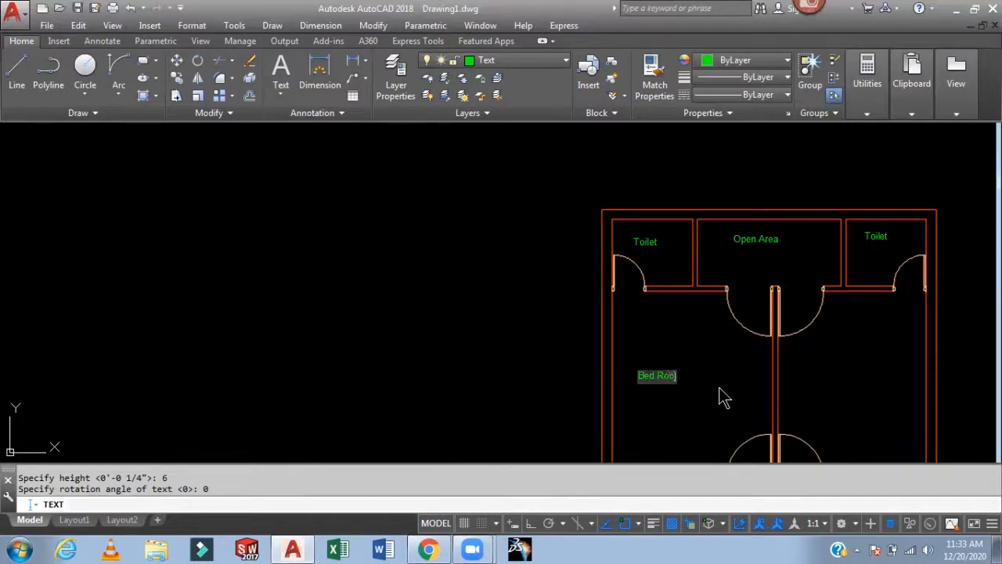
pyautogui.write('m 1')
# - Add the label "Bed Room 2" in the right bedroom
pyautogui.click(820, 378)
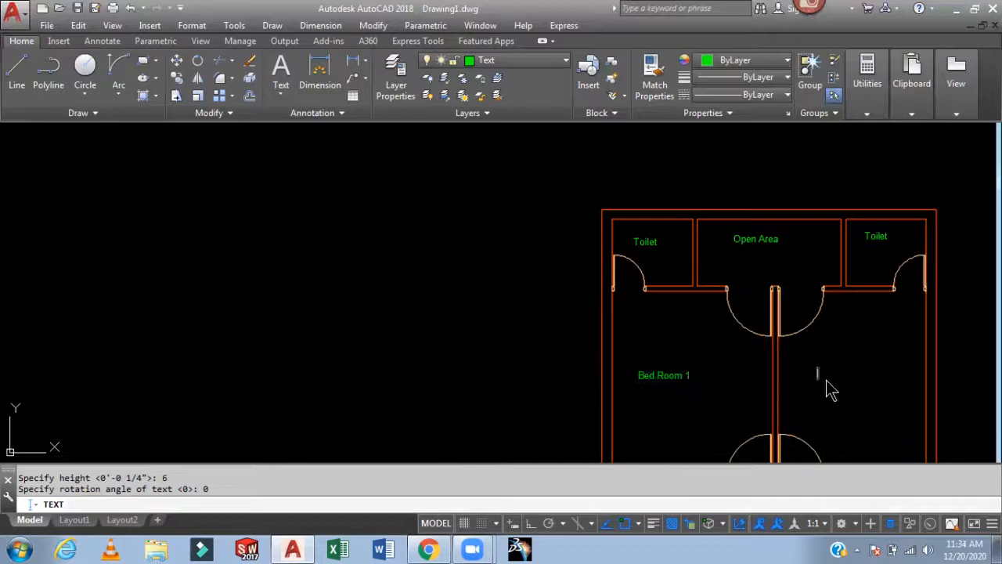
pyautogui.write('Bed Room')
pyautogui.scroll(5, 890, 357)
pyautogui.scroll(-9, 832, 308)
pyautogui.scroll(2, 799, 454)
pyautogui.scroll(6, 794, 454)
pyautogui.scroll(-10, 778, 399)
pyautogui.scroll(7, 764, 368)
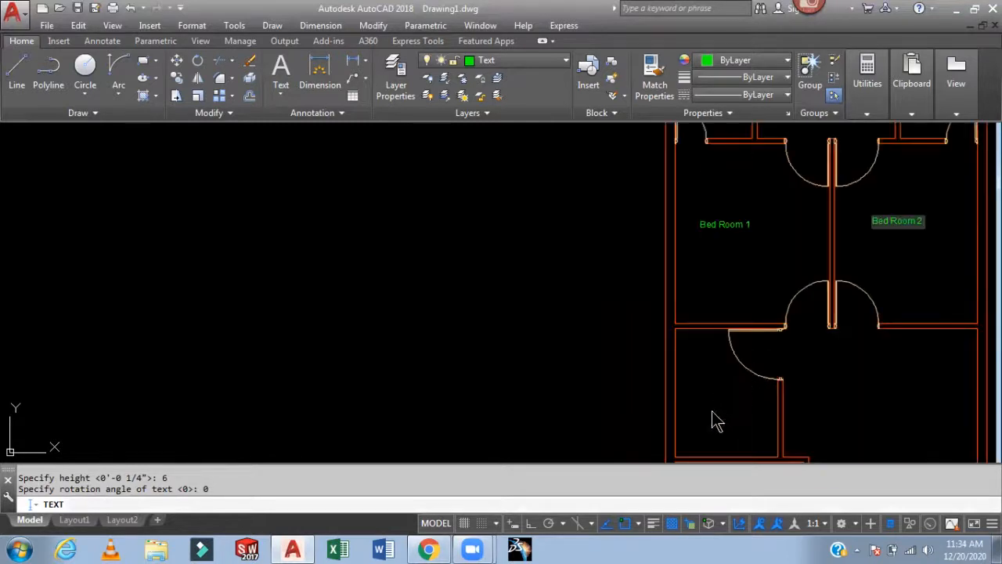
# - Add the label "Kitchen" in the room below Bed Room 1
pyautogui.click(695, 413)
pyautogui.write('Kitch')
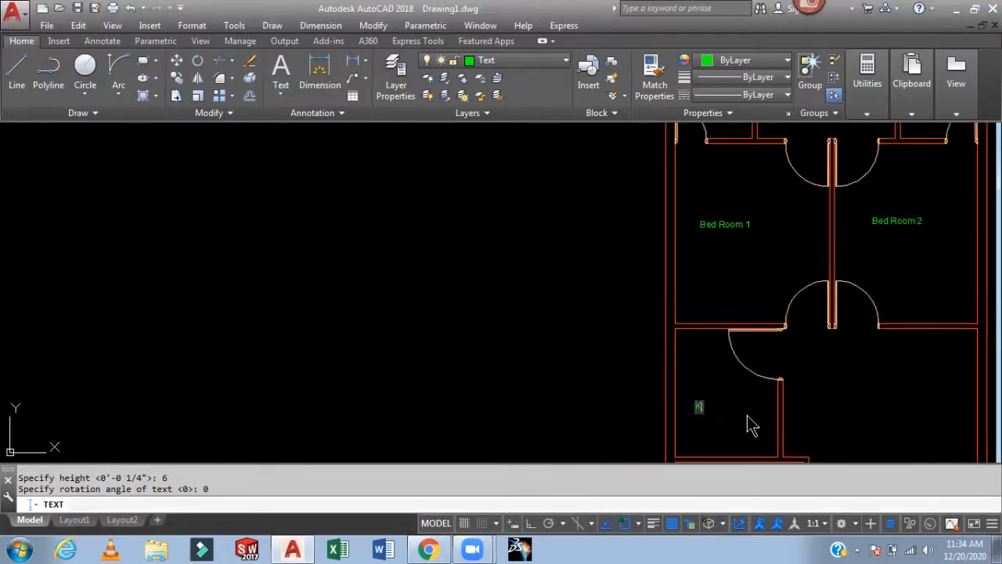
pyautogui.write('en')
# - Add the label "Drawing Room" in the large room beside the kitchen
pyautogui.click(836, 411)
pyautogui.write('Draw')
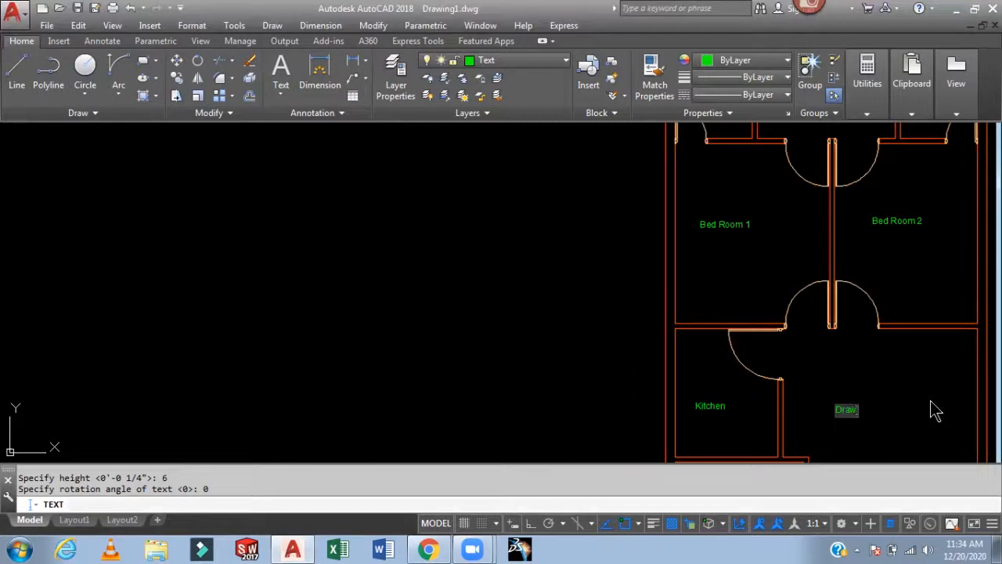
pyautogui.write('ing Room')
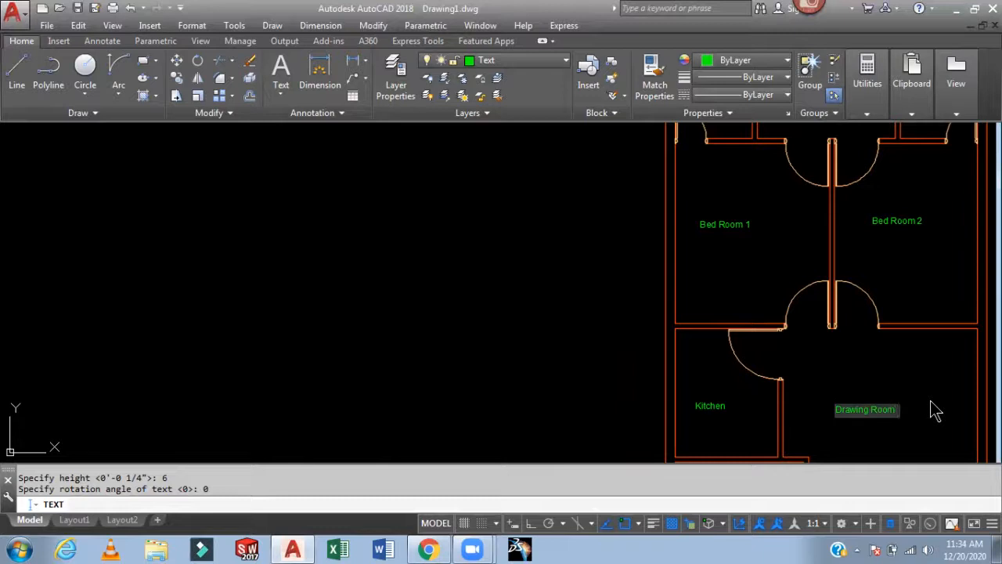
# - Add a second line "& Dinning Hall" beneath the Drawing Room label
pyautogui.click(833, 435)
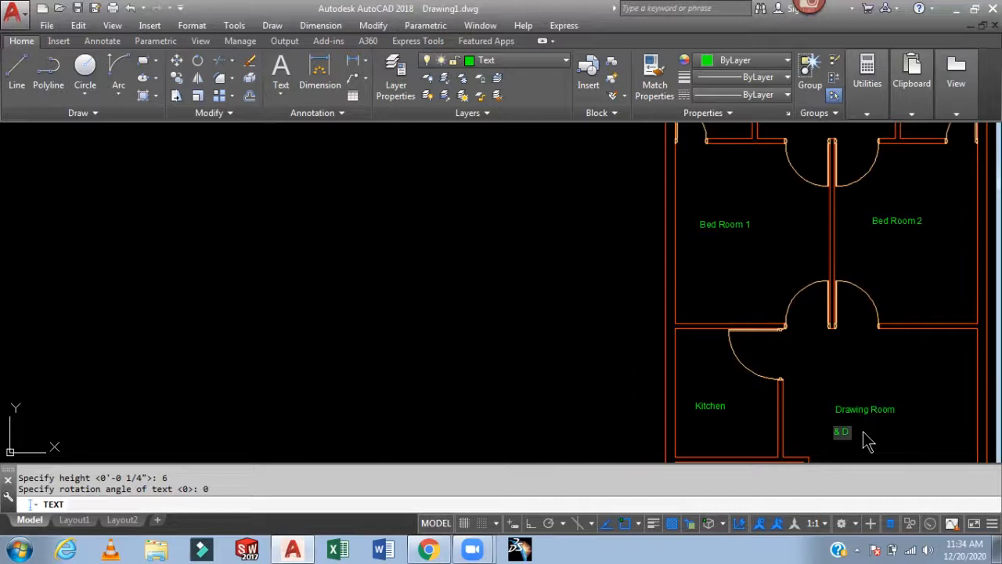
pyautogui.write('& Dinning Hall')
pyautogui.scroll(-5, 905, 325)
pyautogui.scroll(5, 908, 388)
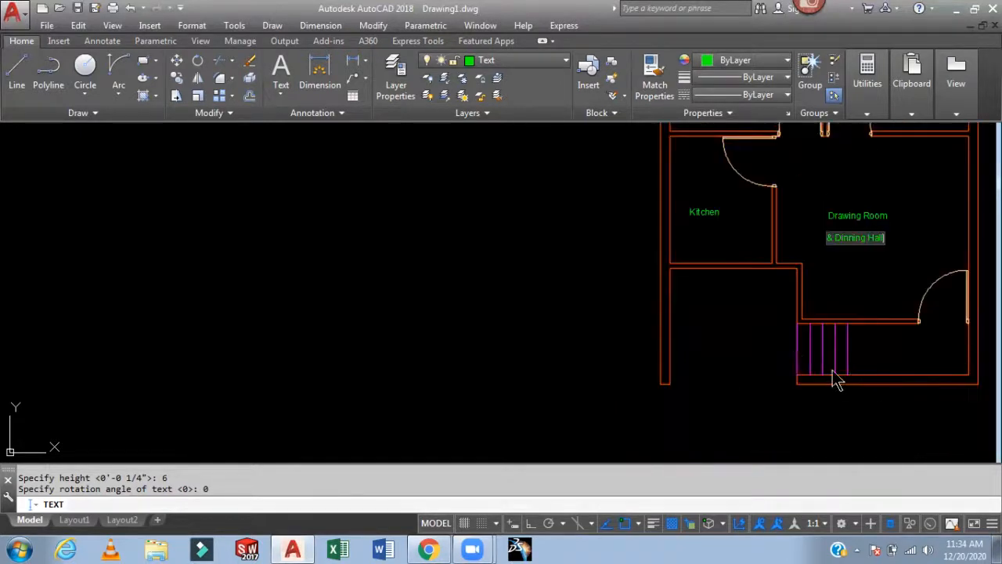
# - Add the label "Poarch" in the room below the kitchen
pyautogui.click(705, 331)
pyautogui.write('Poal')
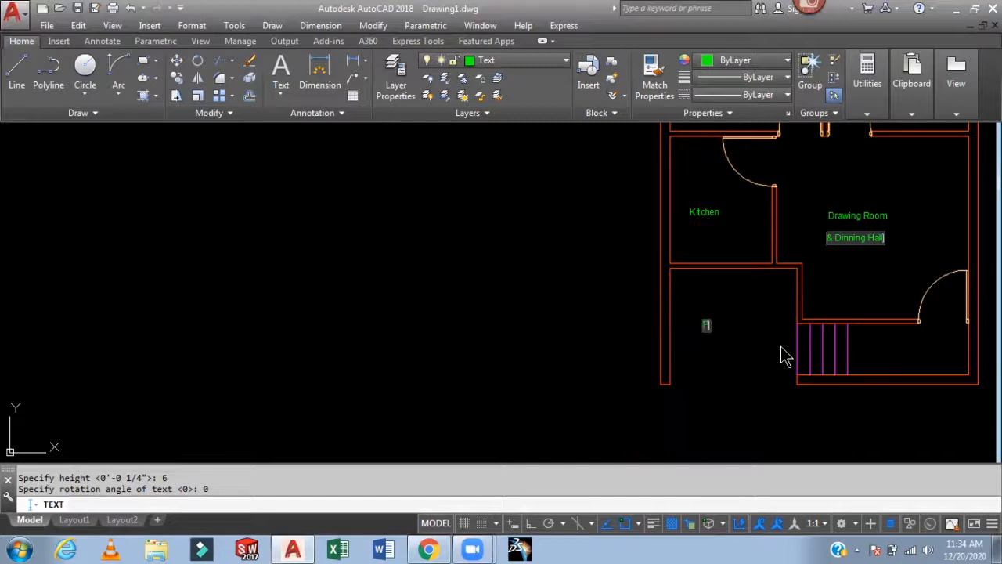
pyautogui.write('rch')
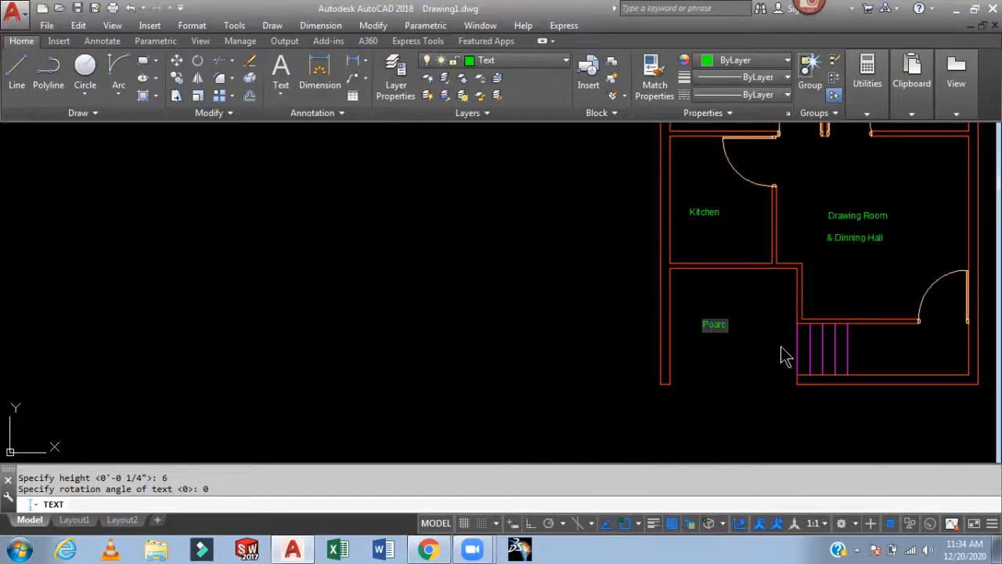
# - Add the label "4' Wide Passage" beside the stairs
pyautogui.click(862, 352)
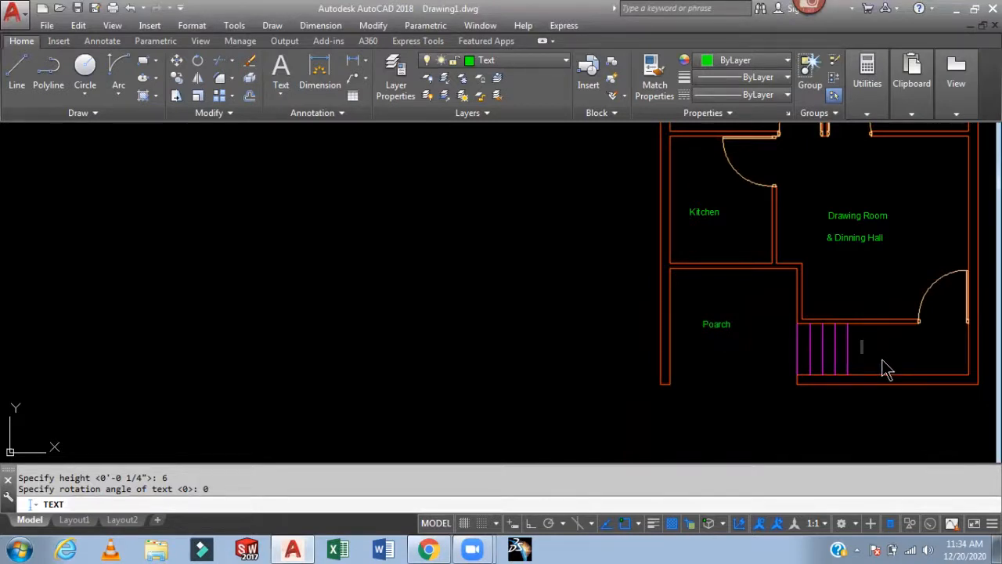
pyautogui.press('BackSpace')
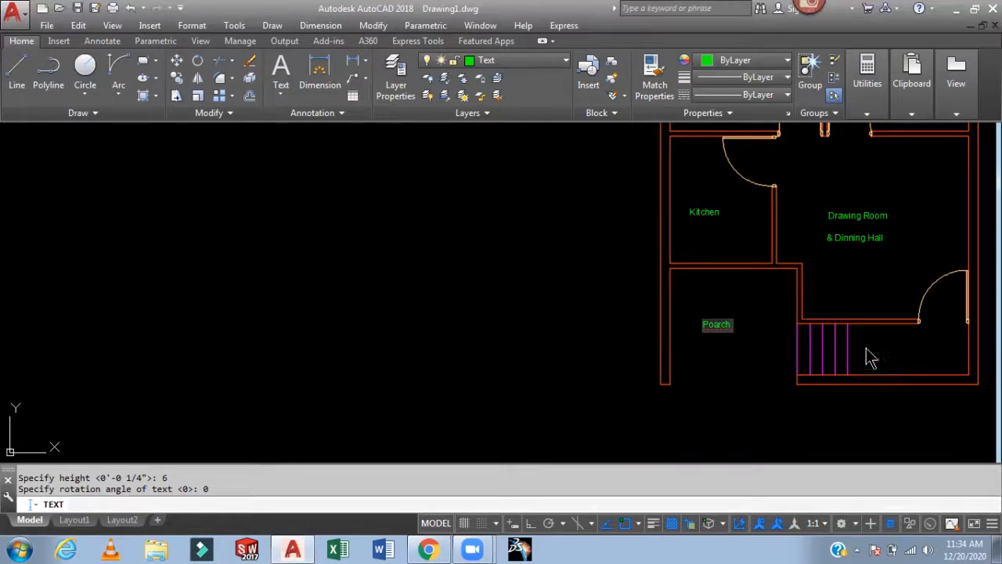
pyautogui.click(741, 365)
pyautogui.click(862, 353)
pyautogui.write('V')
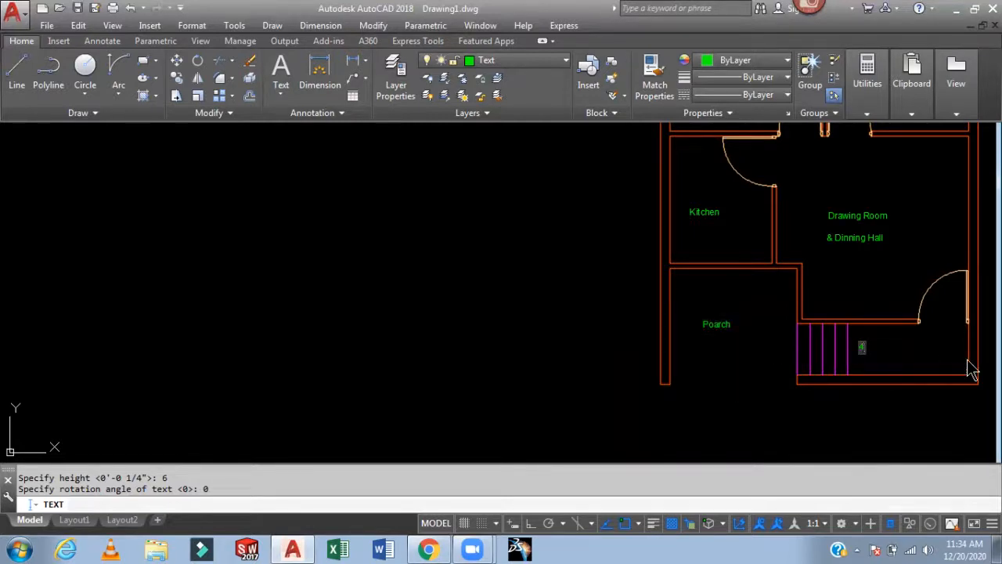
pyautogui.write("' Wide Pass")
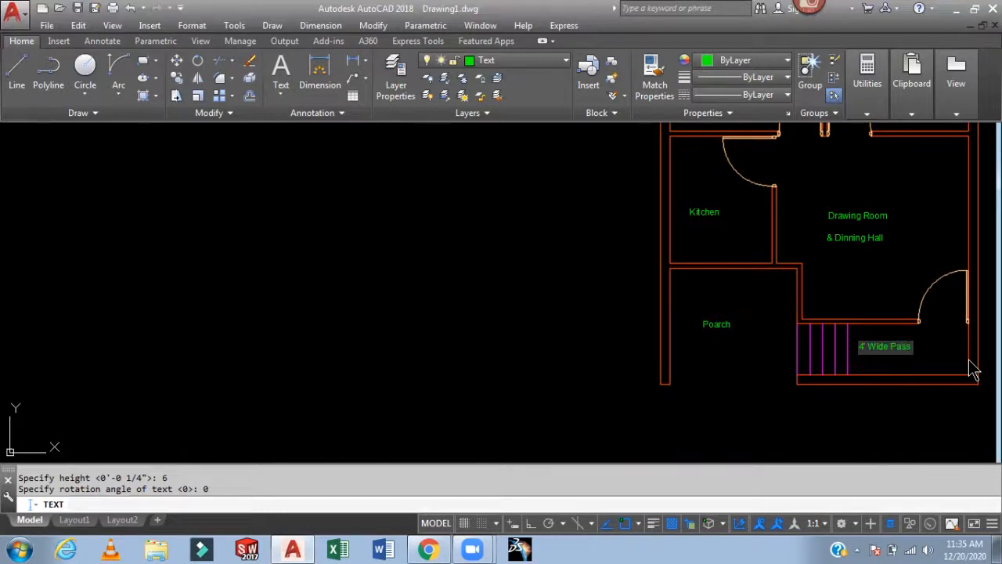
pyautogui.write('age')
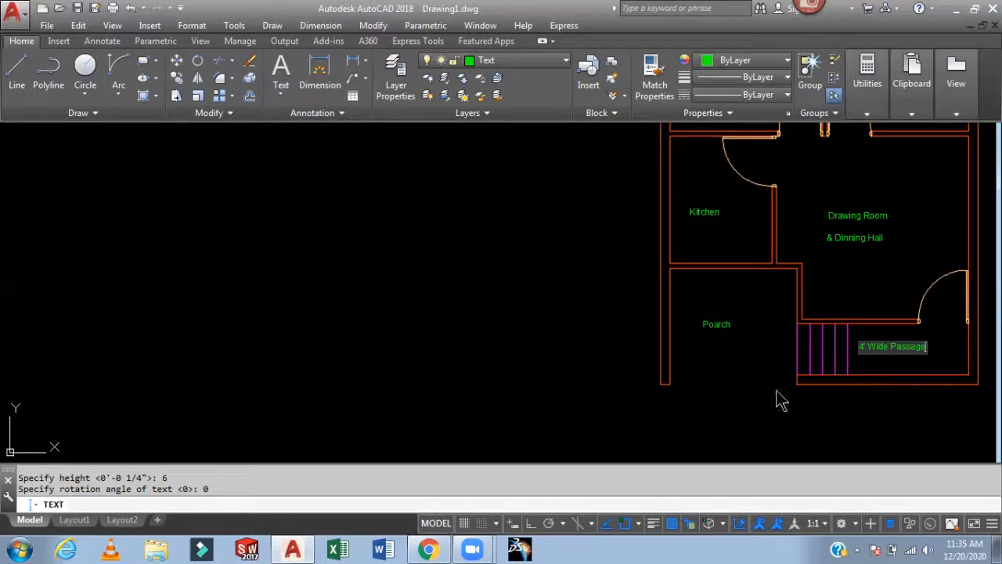
# - Add the label "Entrance" below the porch
pyautogui.click(700, 396)
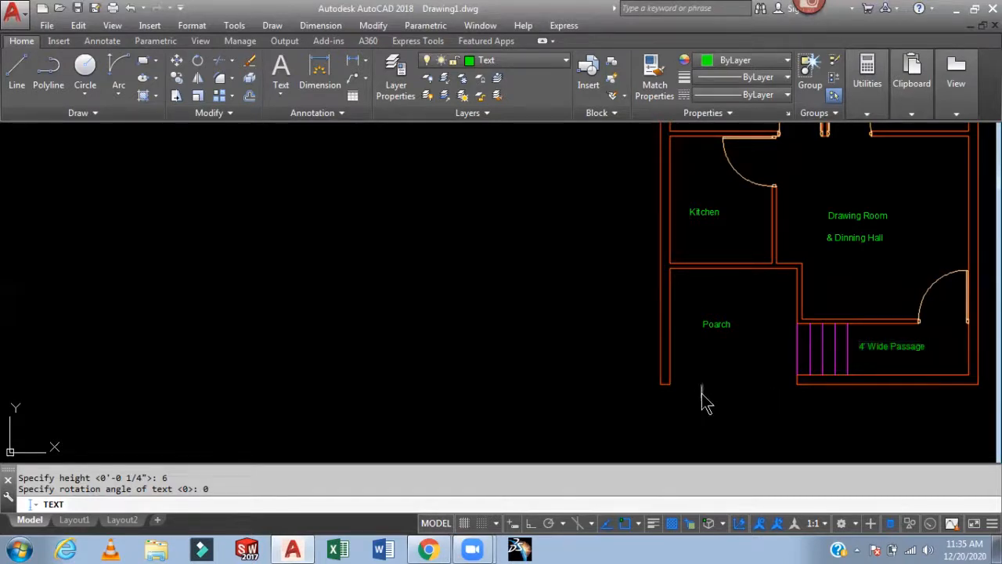
pyautogui.write('Entrance')
# - Add the size label "6' X 5'" beneath the upper-left Toilet label
pyautogui.click(806, 413)
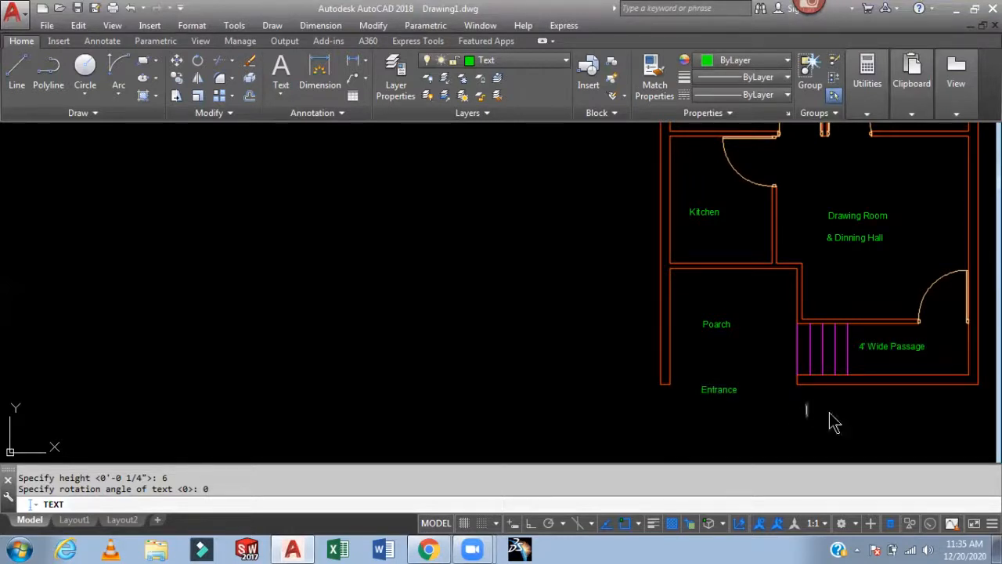
pyautogui.scroll(-4, 846, 415)
pyautogui.scroll(6, 835, 282)
pyautogui.scroll(-3, 767, 272)
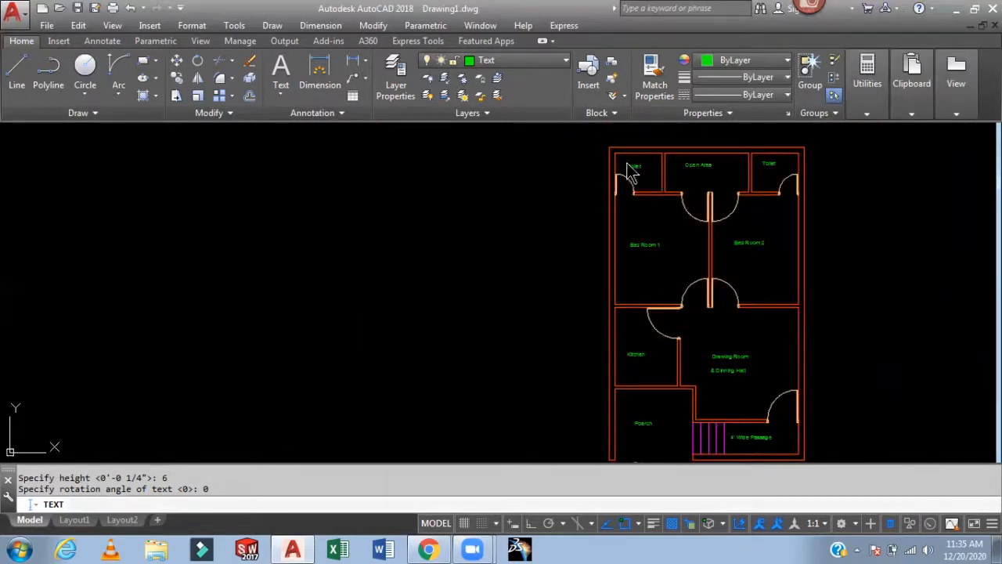
pyautogui.scroll(4, 634, 168)
pyautogui.scroll(4, 711, 187)
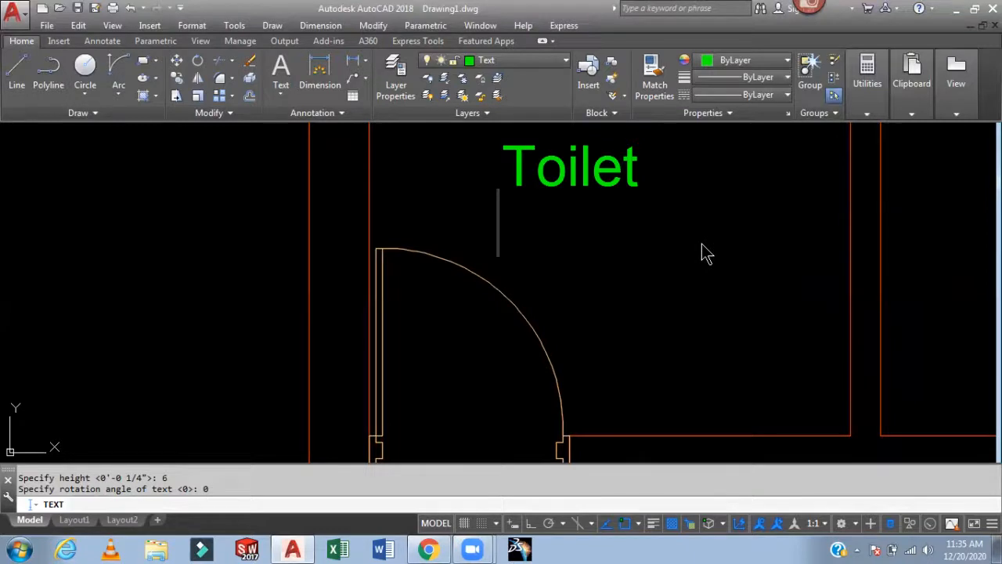
pyautogui.write("6'")
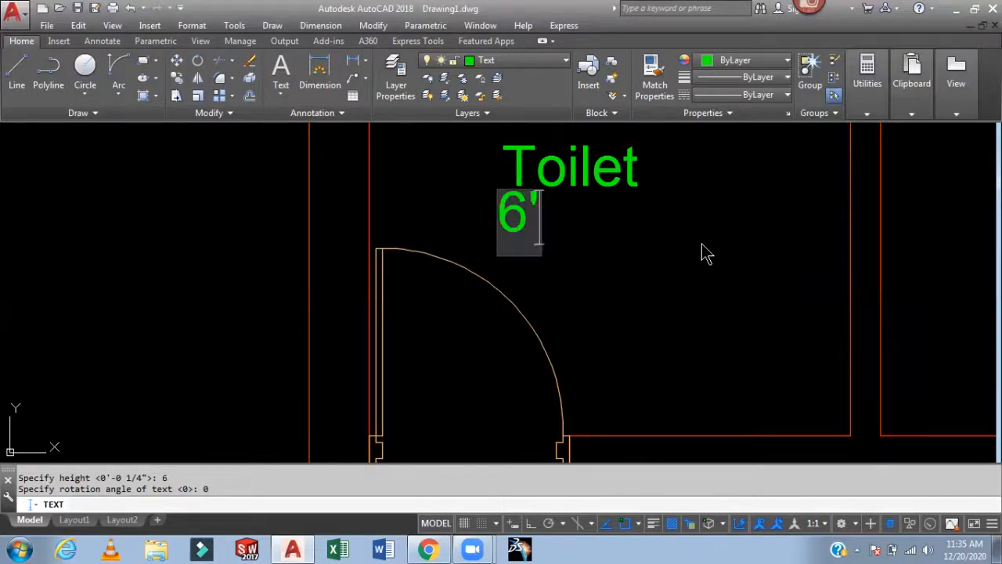
pyautogui.write(' X')
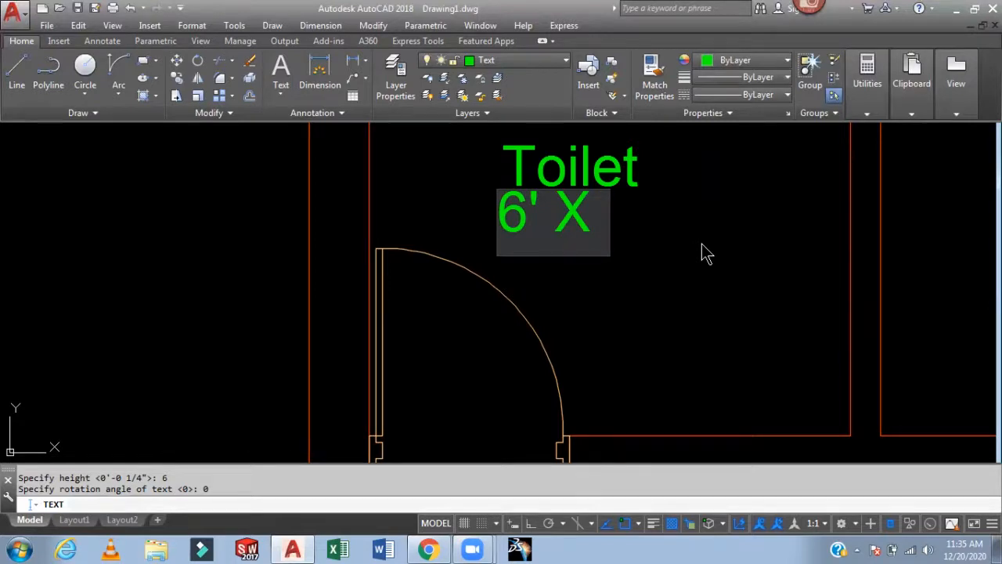
pyautogui.write(" 5'")
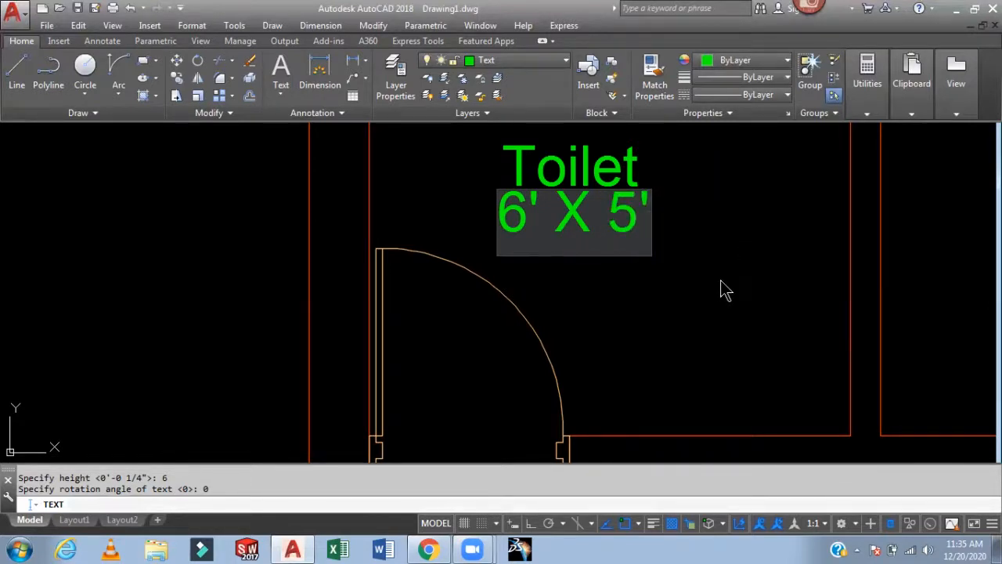
# - Add the size label "6' X 5'" beneath the upper-right Toilet label
pyautogui.scroll(-3, 694, 285)
pyautogui.scroll(-3, 694, 285)
pyautogui.scroll(5, 749, 280)
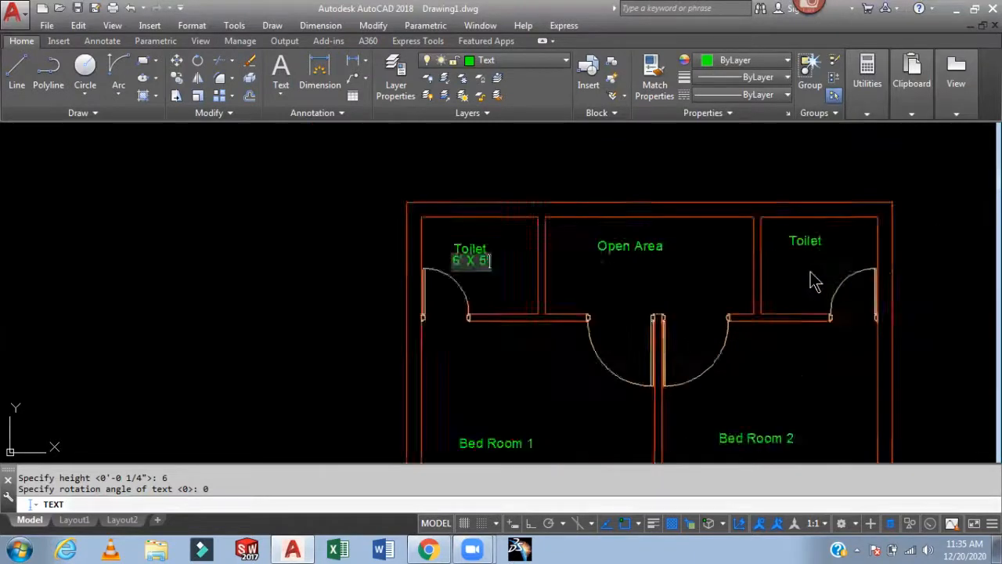
pyautogui.click(772, 248)
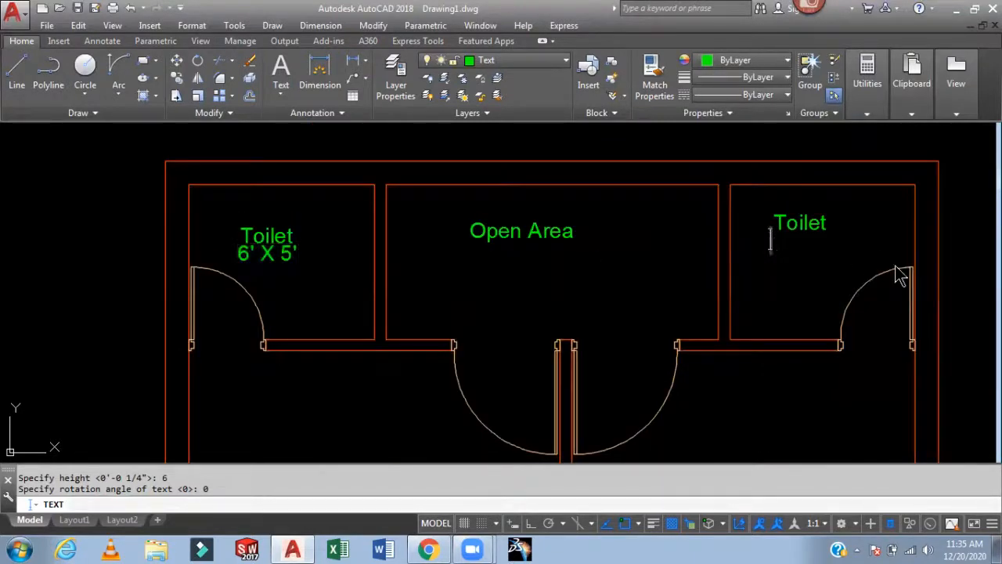
pyautogui.write("6' X")
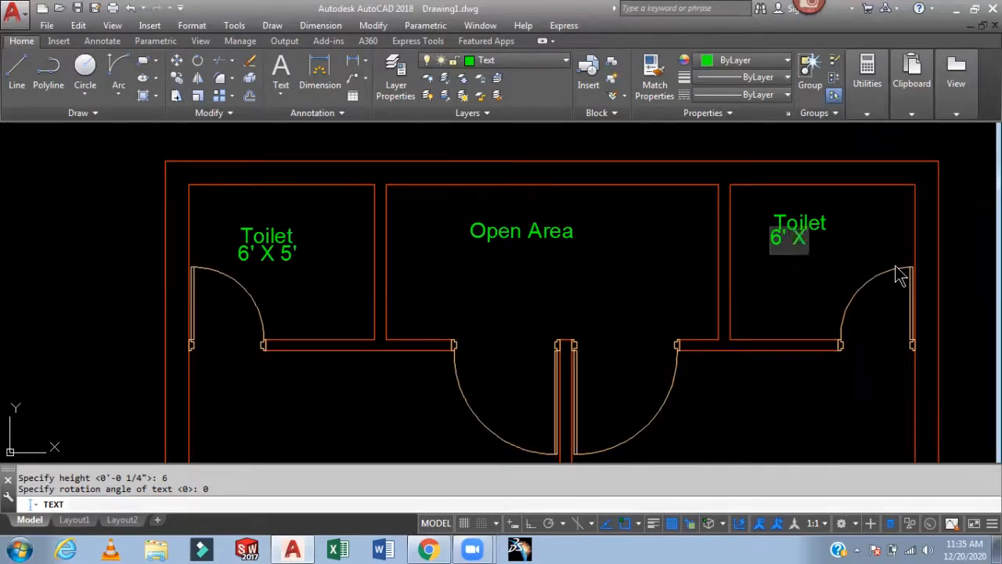
pyautogui.write(' 5')
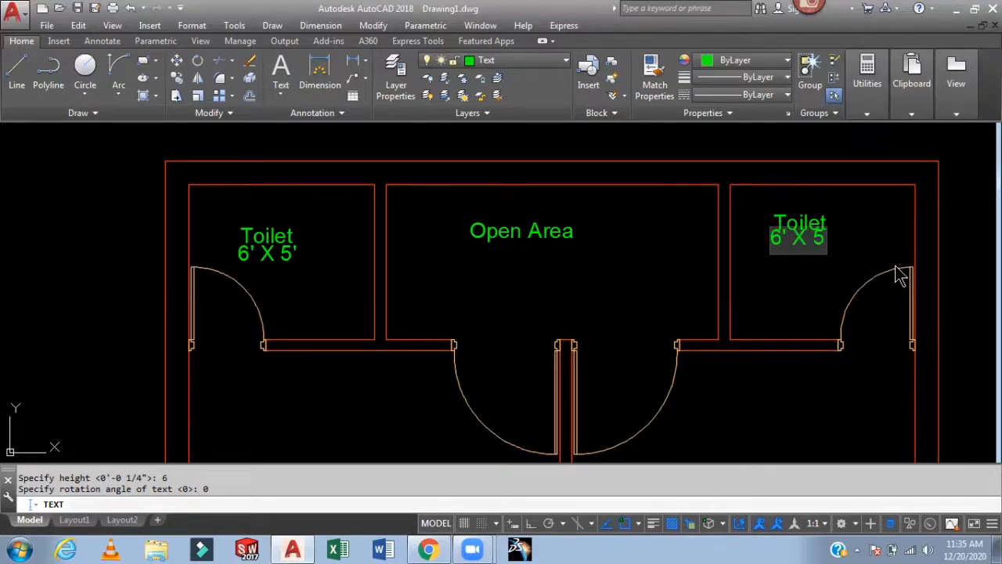
pyautogui.write("'")
# - Add the size label "12' X 14'" beneath the Bed Room 1 label
pyautogui.scroll(-6, 775, 250)
pyautogui.scroll(8, 667, 315)
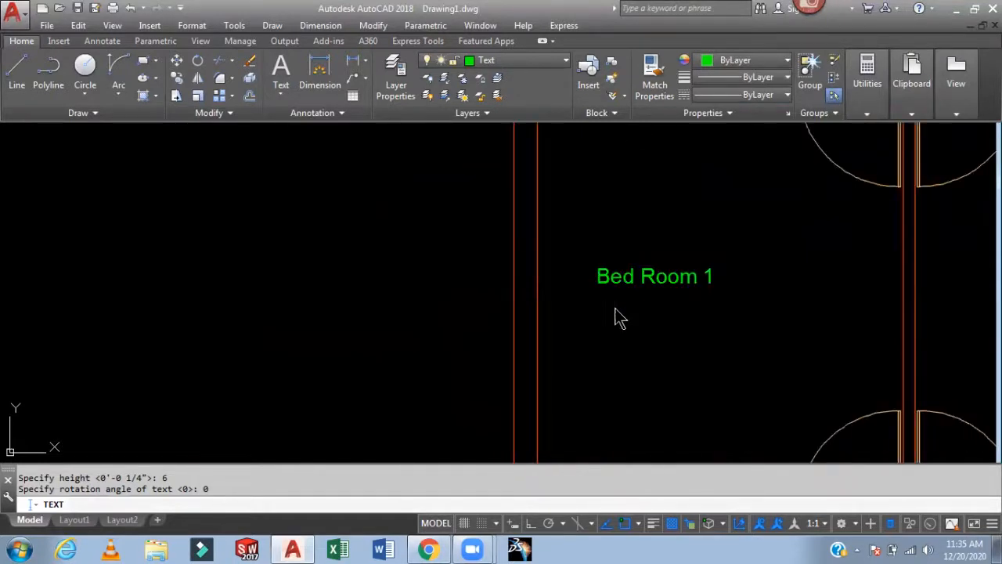
pyautogui.click(593, 322)
pyautogui.write("12'")
pyautogui.press('BackSpace')
pyautogui.write("'")
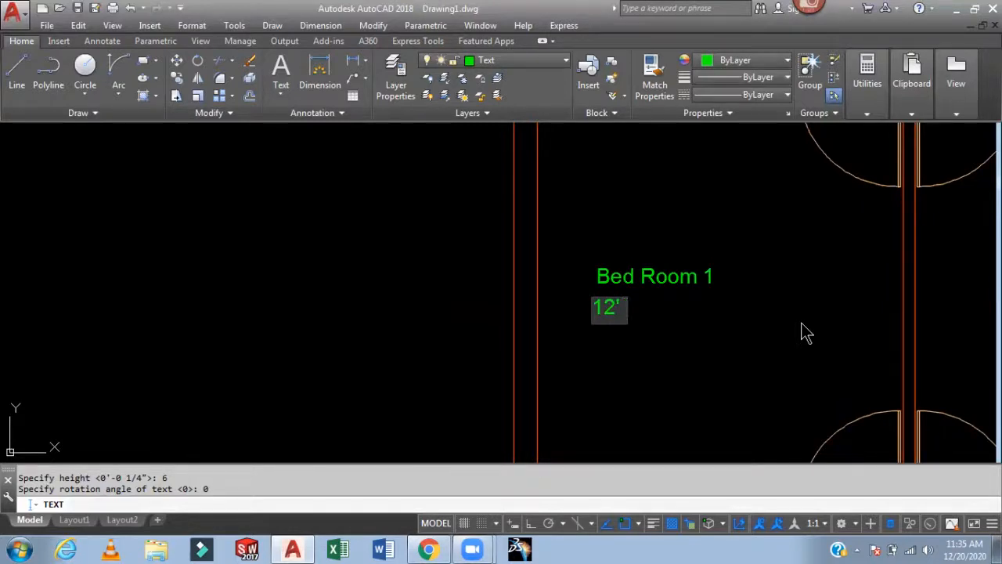
pyautogui.write(' X 1')
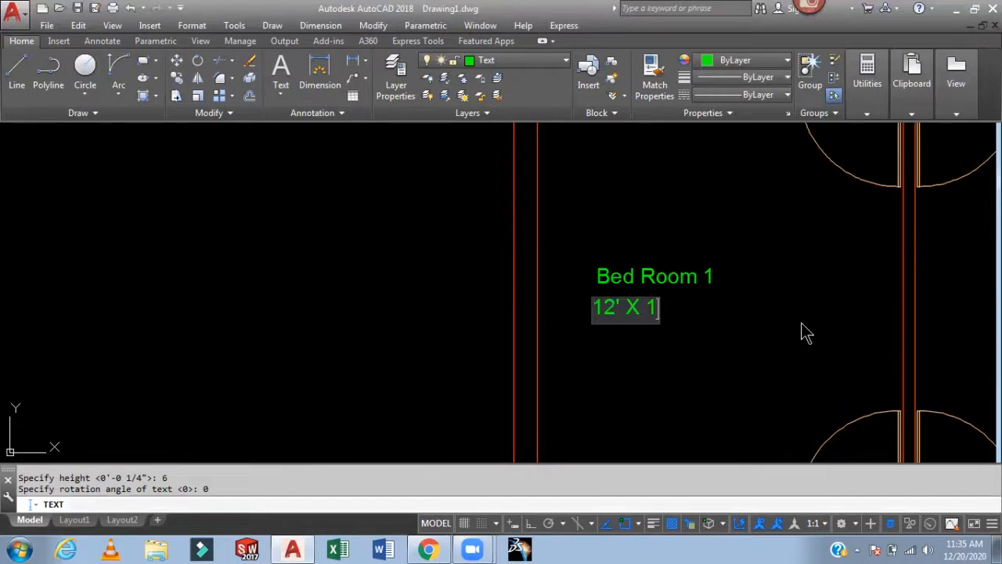
pyautogui.write("4'")
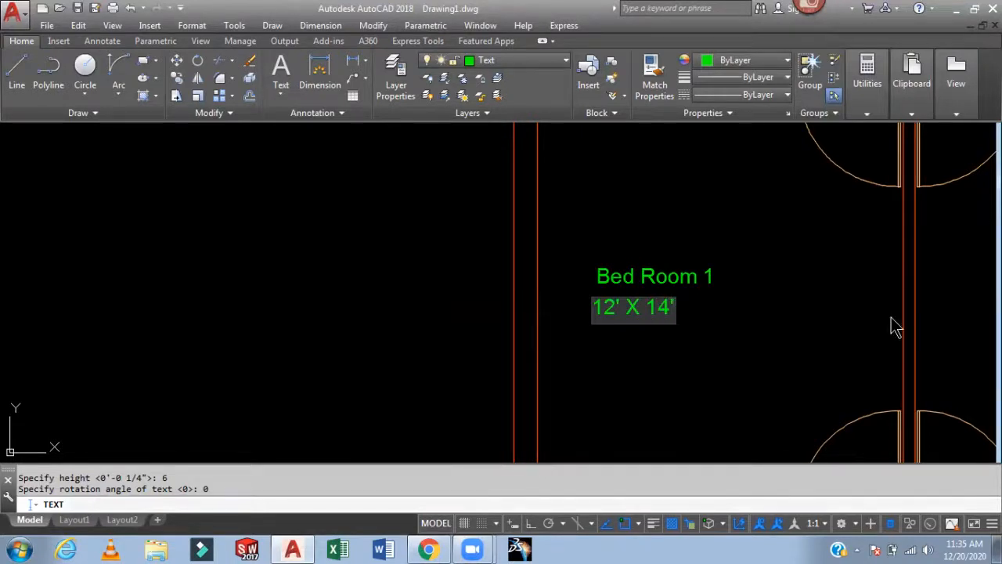
# - Add the size label "8' X 10'" beneath the Kitchen label
pyautogui.scroll(-5, 828, 288)
pyautogui.scroll(5, 808, 384)
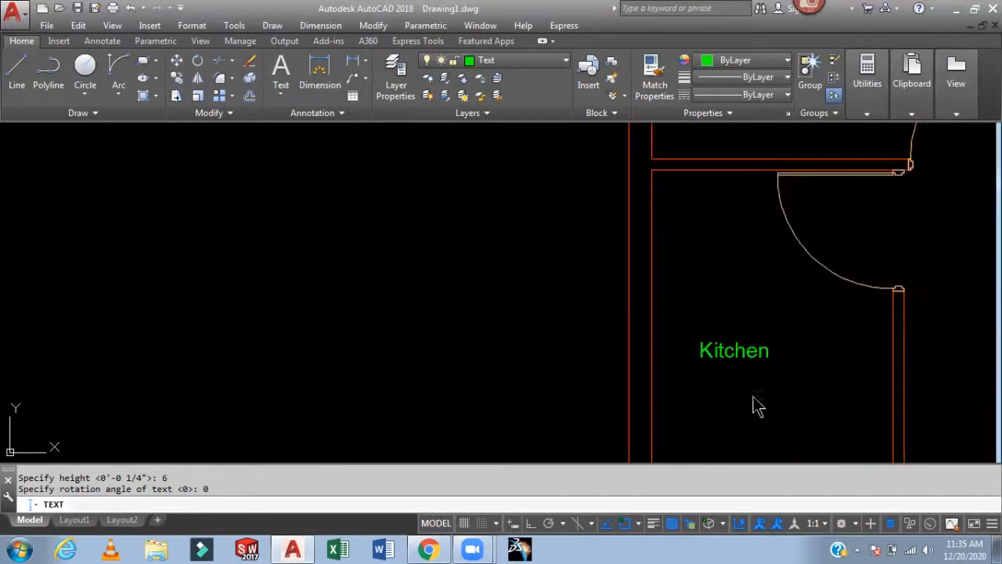
pyautogui.click(695, 389)
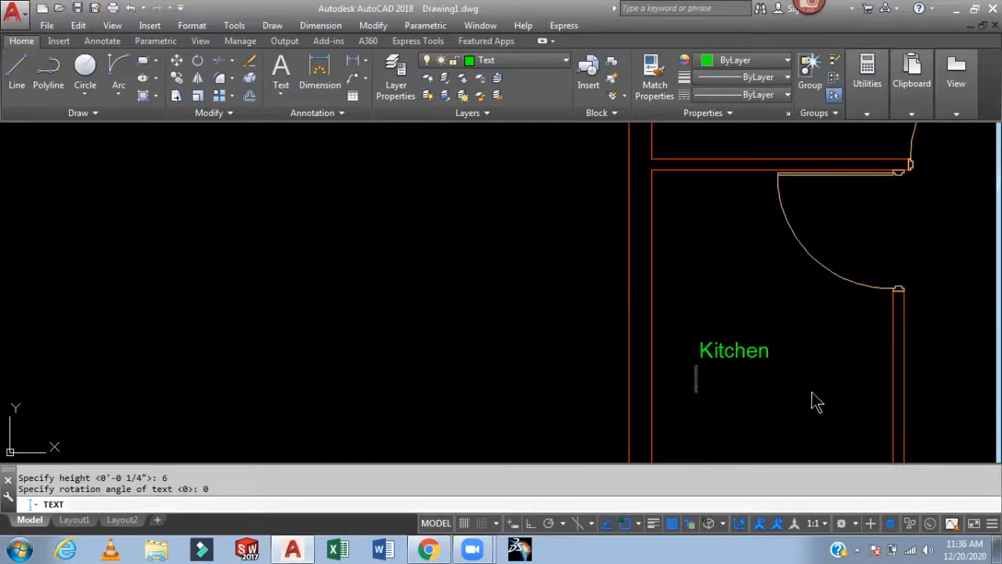
pyautogui.write("8' X 10'")
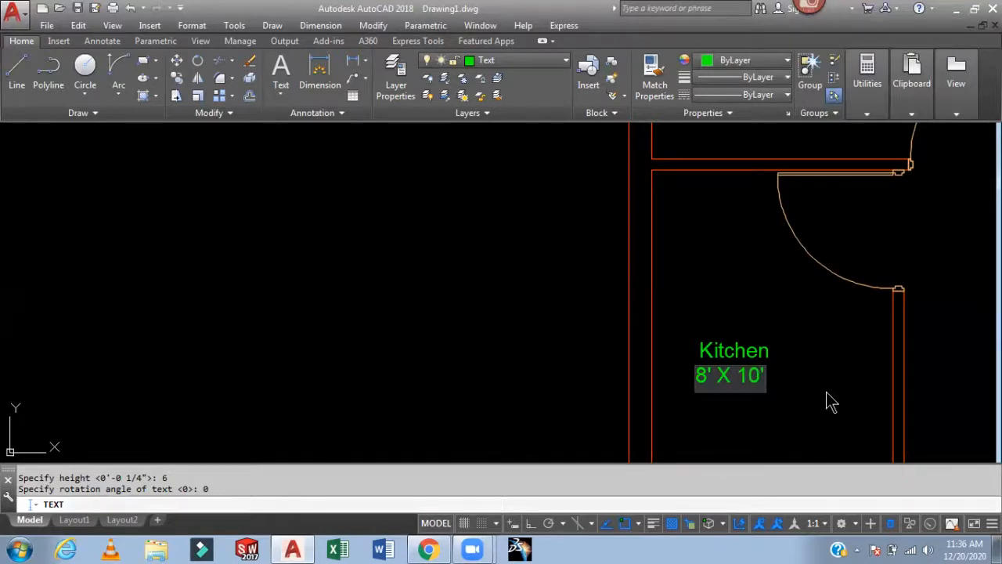
# - Label the drawing room's entrance door near the passage D3
pyautogui.scroll(-5, 827, 403)
pyautogui.scroll(5, 832, 403)
pyautogui.scroll(1, 779, 394)
pyautogui.scroll(-4, 760, 391)
pyautogui.scroll(2, 771, 390)
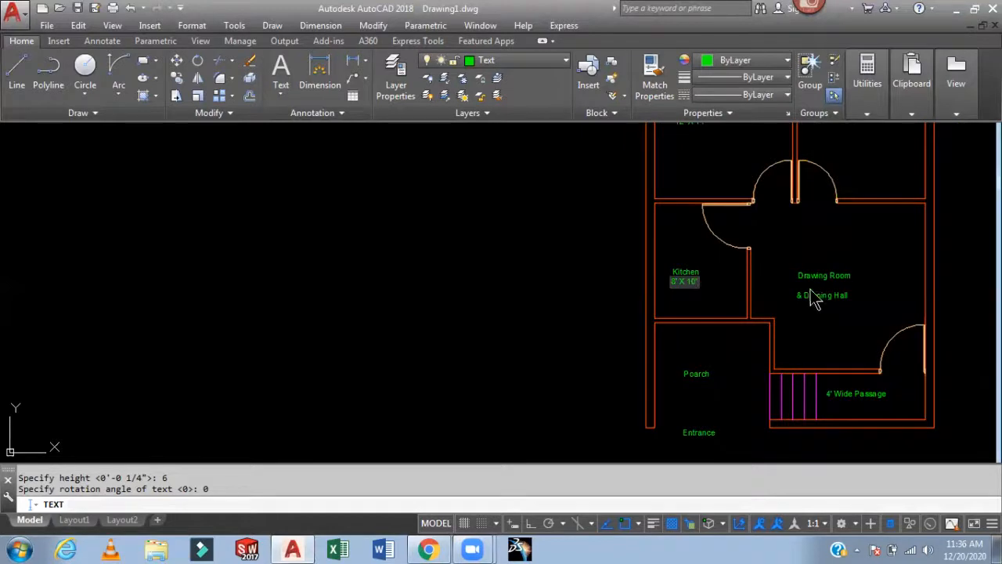
pyautogui.scroll(2, 811, 292)
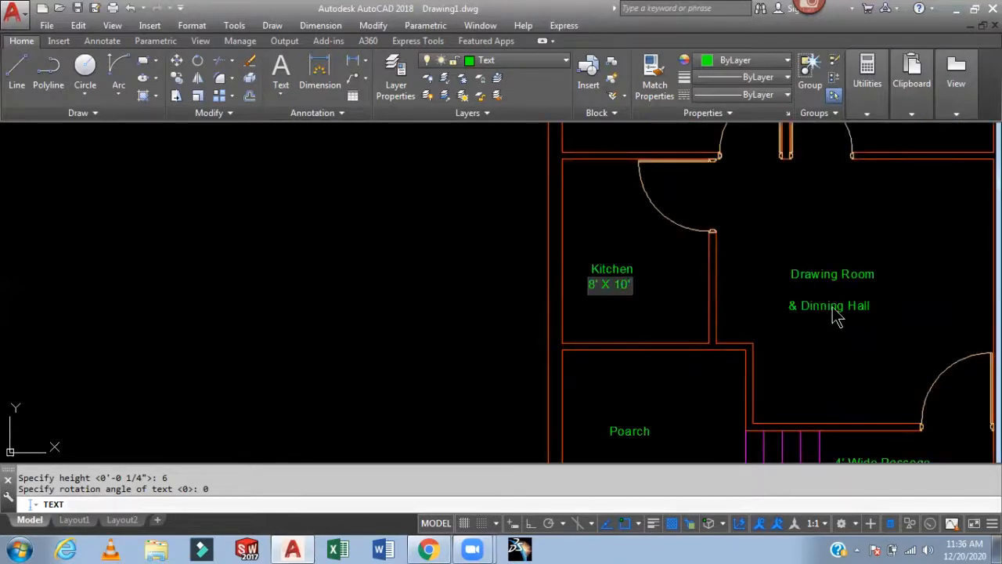
pyautogui.scroll(-1, 824, 310)
pyautogui.scroll(3, 869, 382)
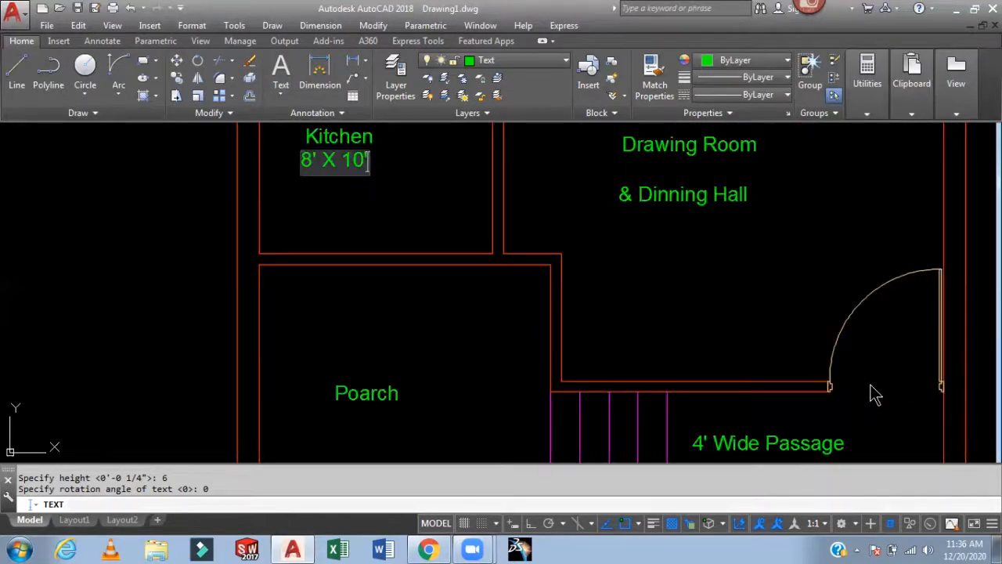
pyautogui.click(867, 391)
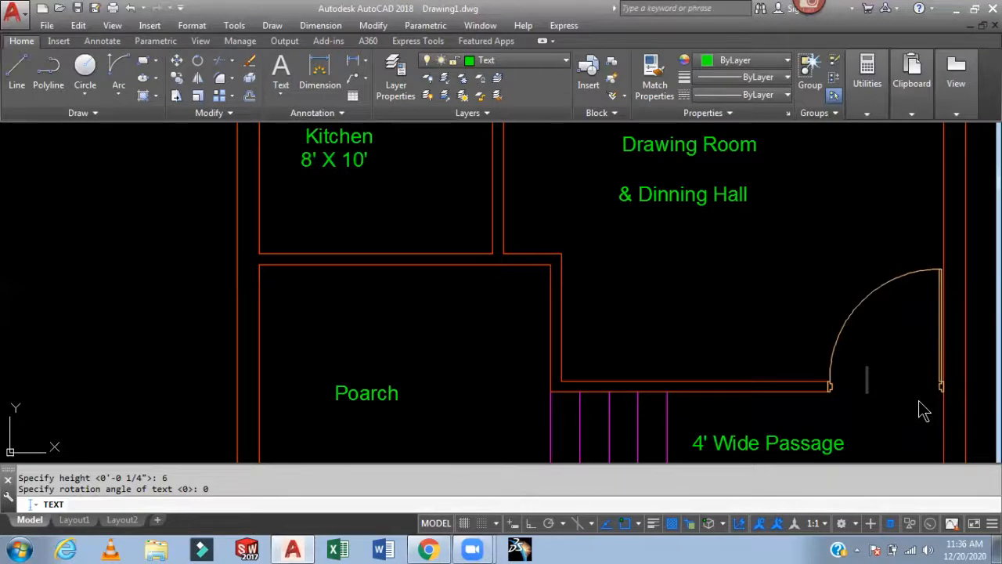
pyautogui.write('D3')
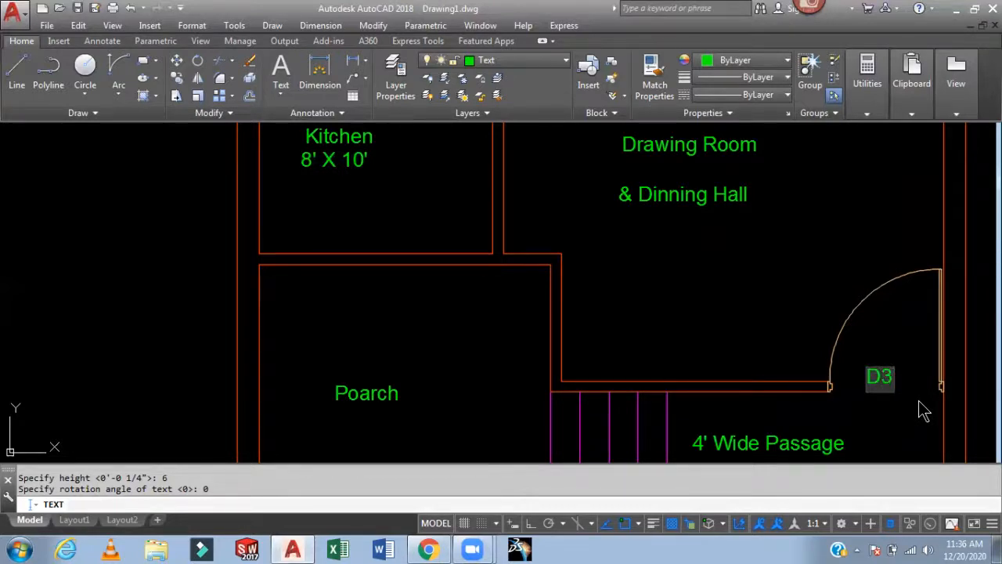
# - Label the kitchen door D3
pyautogui.scroll(6, 770, 343)
pyautogui.scroll(-6, 767, 336)
pyautogui.scroll(4, 702, 224)
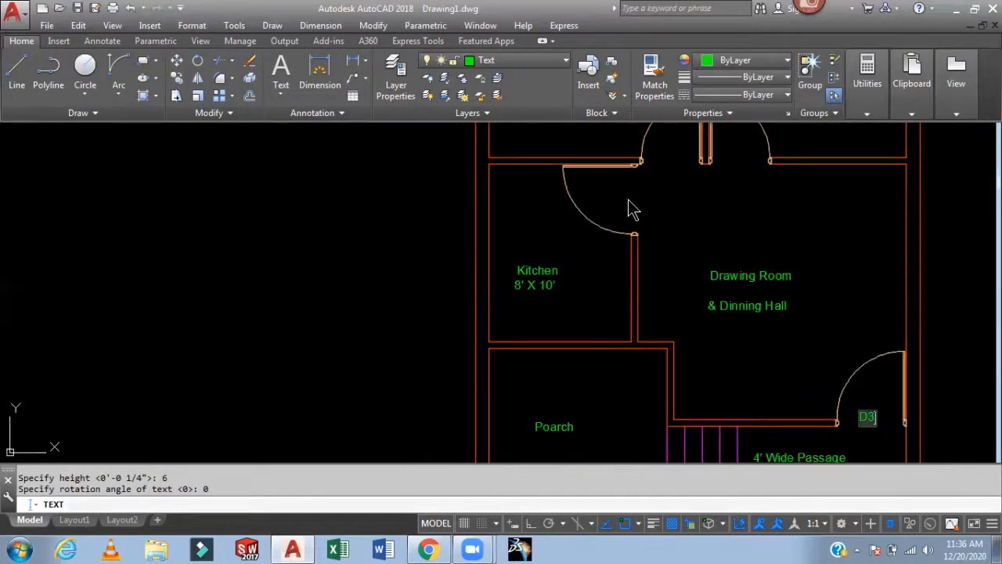
pyautogui.click(629, 200)
pyautogui.write('D3')
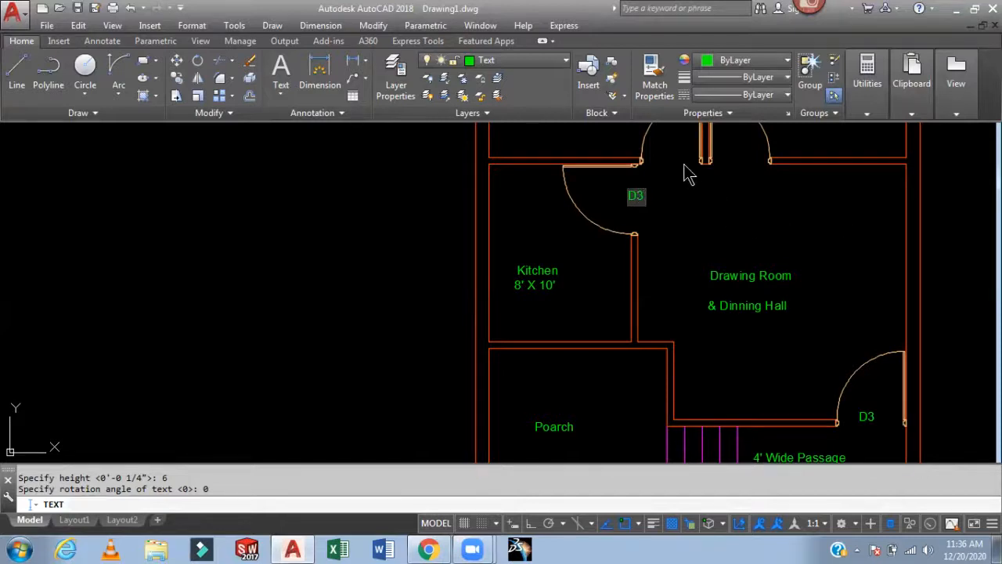
# - Label the two bedroom doors opening into the drawing room D2
pyautogui.click(662, 158)
pyautogui.write('D2')
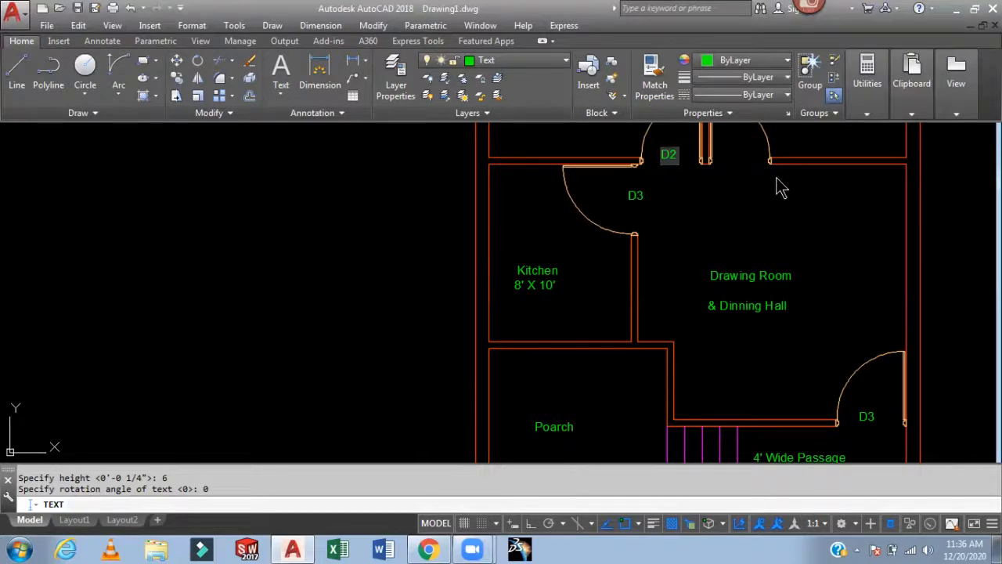
pyautogui.click(733, 159)
pyautogui.write('D')
pyautogui.write('3')
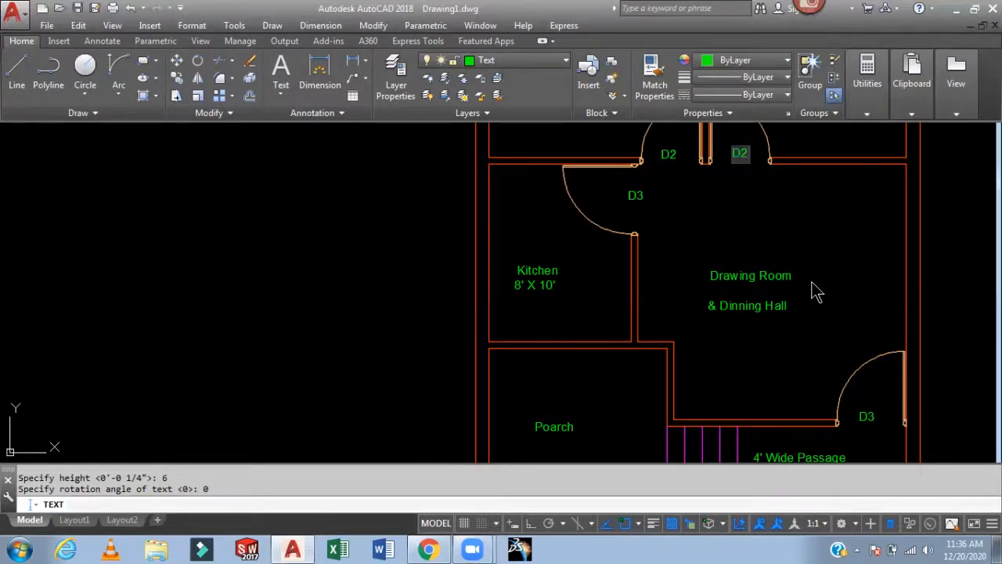
# - Label the upper-left toilet door D1
pyautogui.scroll(4, 811, 290)
pyautogui.scroll(-8, 809, 282)
pyautogui.scroll(4, 743, 145)
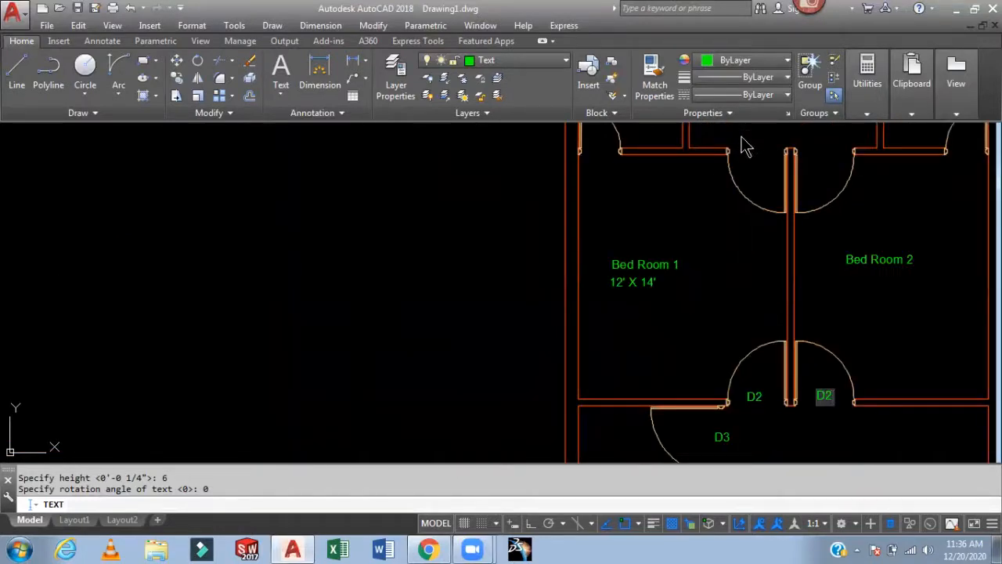
pyautogui.scroll(-2, 683, 156)
pyautogui.scroll(5, 681, 155)
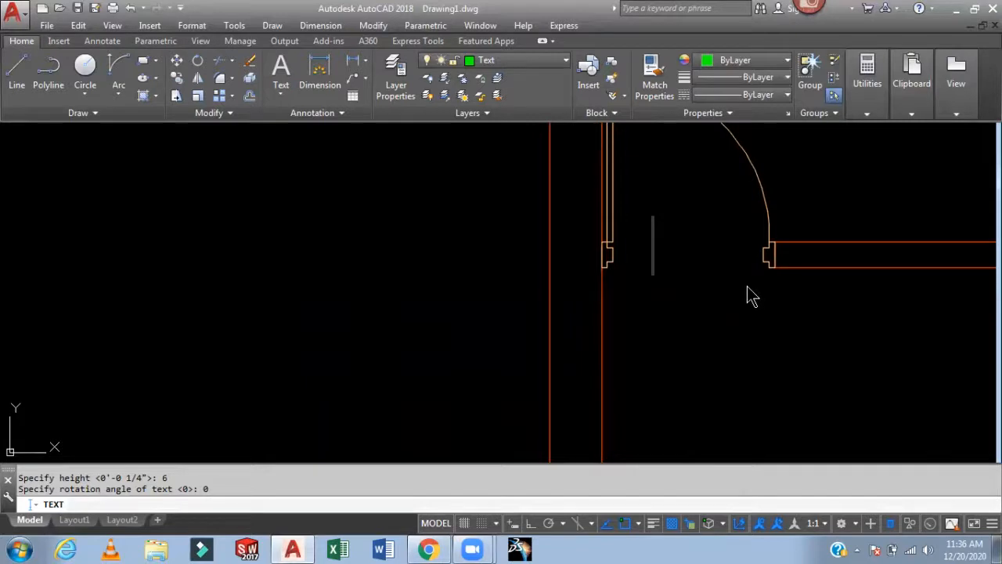
pyautogui.write('D')
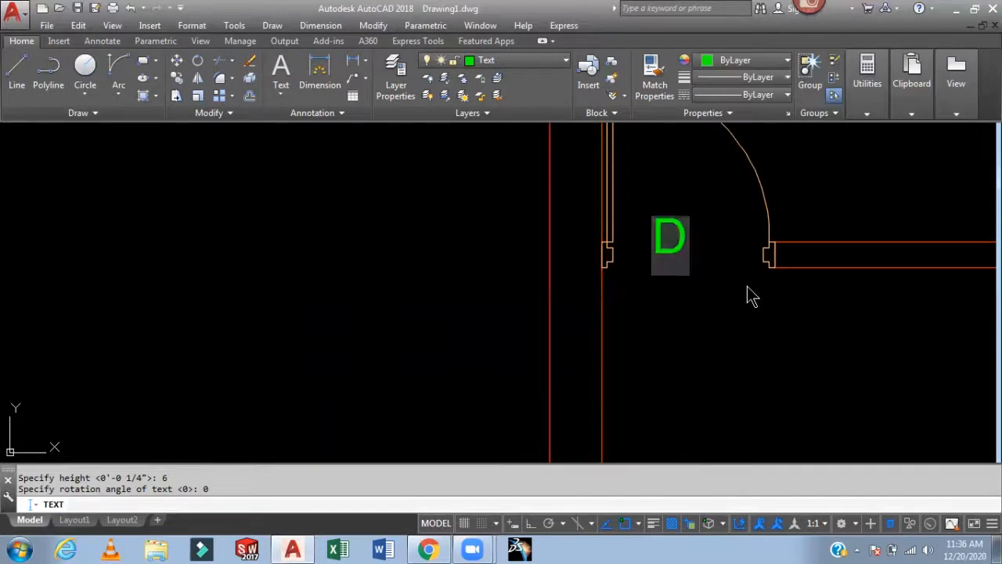
pyautogui.write('2')
pyautogui.scroll(2, 729, 295)
pyautogui.scroll(-4, 728, 294)
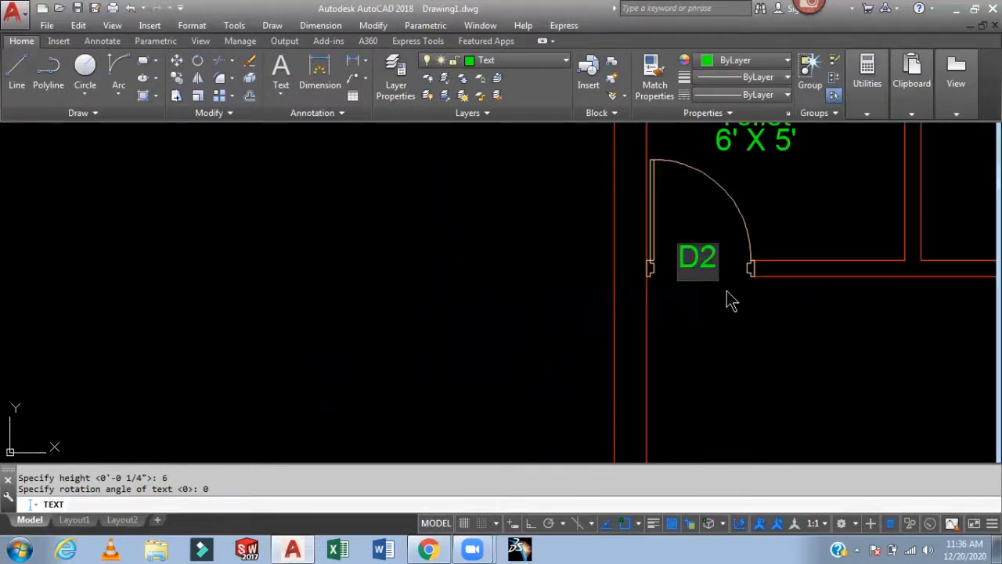
pyautogui.scroll(-2, 727, 298)
pyautogui.press('BackSpace')
pyautogui.write('1')
# - Label the upper-right toilet door D1 and the open area's left door D2
pyautogui.scroll(-2, 745, 290)
pyautogui.scroll(-4, 833, 287)
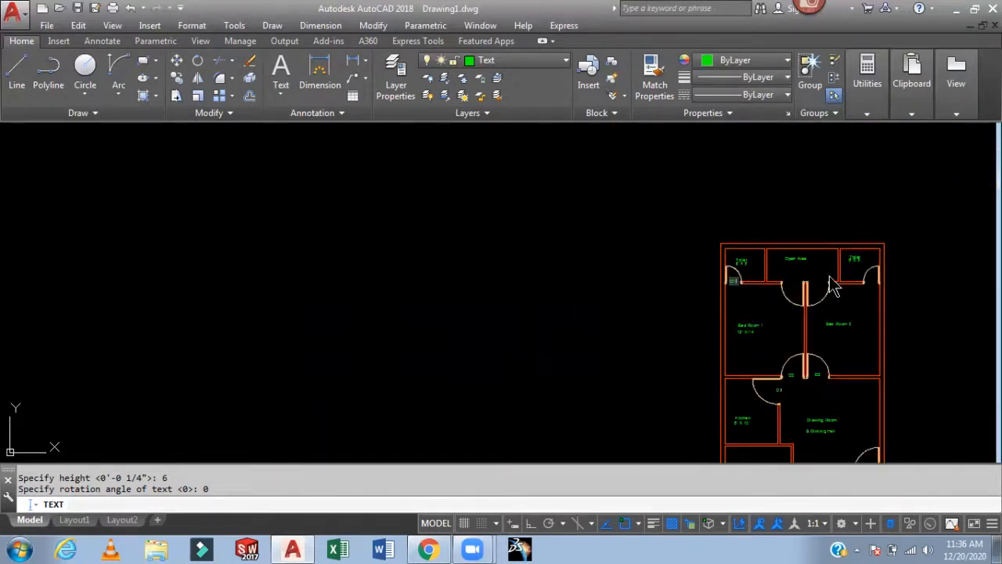
pyautogui.scroll(6, 832, 287)
pyautogui.click(939, 305)
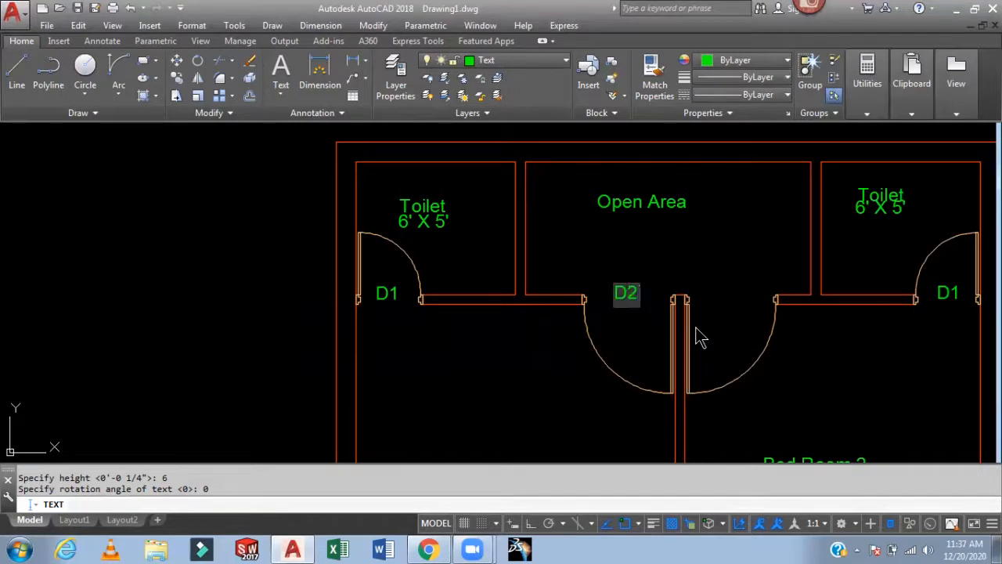
# - Label the open area's right door D2 and finish the text command
pyautogui.click(719, 304)
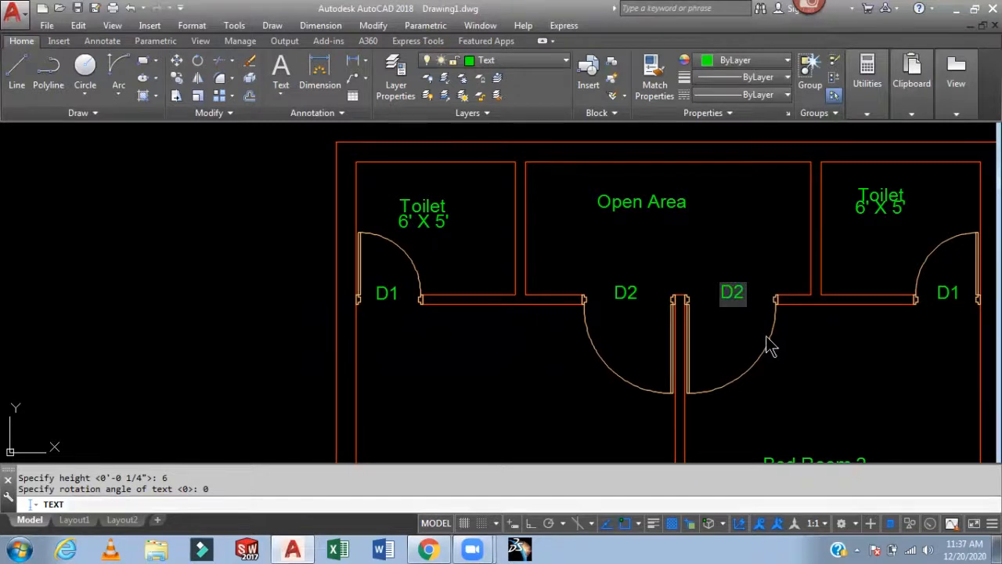
pyautogui.scroll(-8, 791, 338)
pyautogui.scroll(8, 809, 395)
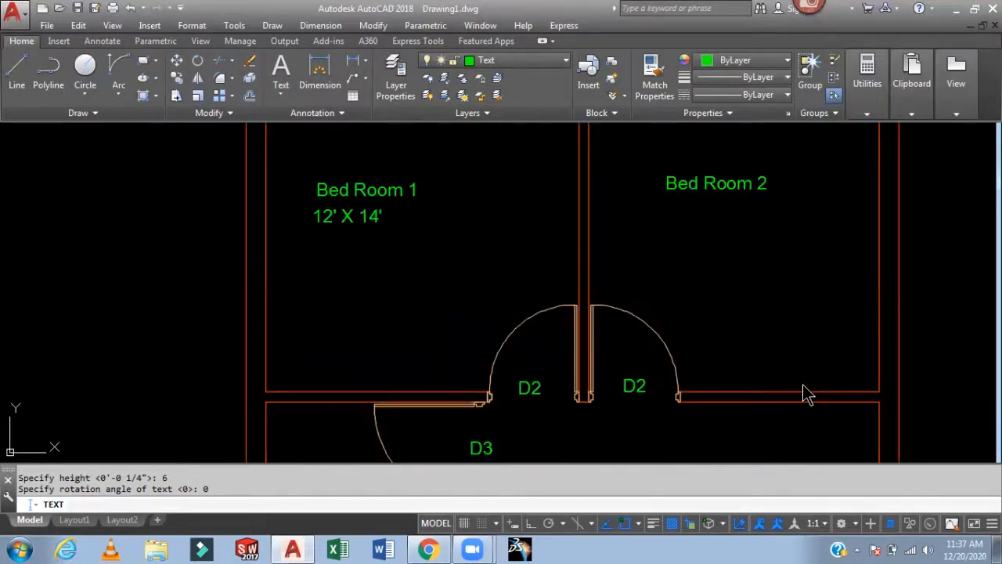
pyautogui.scroll(-2, 807, 384)
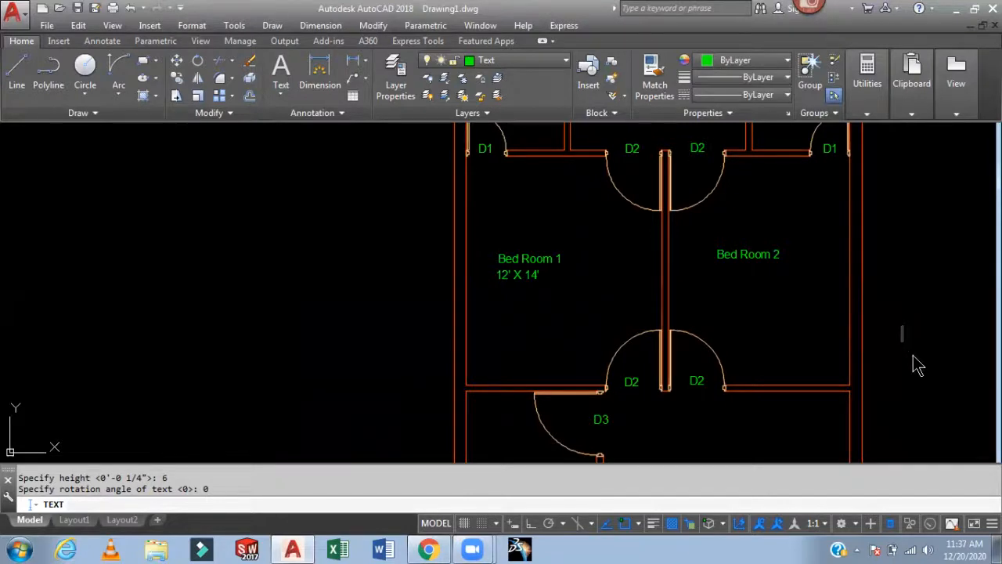
pyautogui.press('Escape')
# - Move the upper-left Toilet label and its size text to the right, toward the room's centre
pyautogui.moveTo(783, 267); pyautogui.dragTo(774, 423, button='middle')
pyautogui.scroll(2, 674, 287)
pyautogui.moveTo(674, 288); pyautogui.dragTo(590, 304, button='middle')
pyautogui.scroll(2, 369, 276)
pyautogui.moveTo(369, 276); pyautogui.dragTo(330, 315, button='middle')
pyautogui.write('m')
pyautogui.press('Return')
pyautogui.click(325, 233)
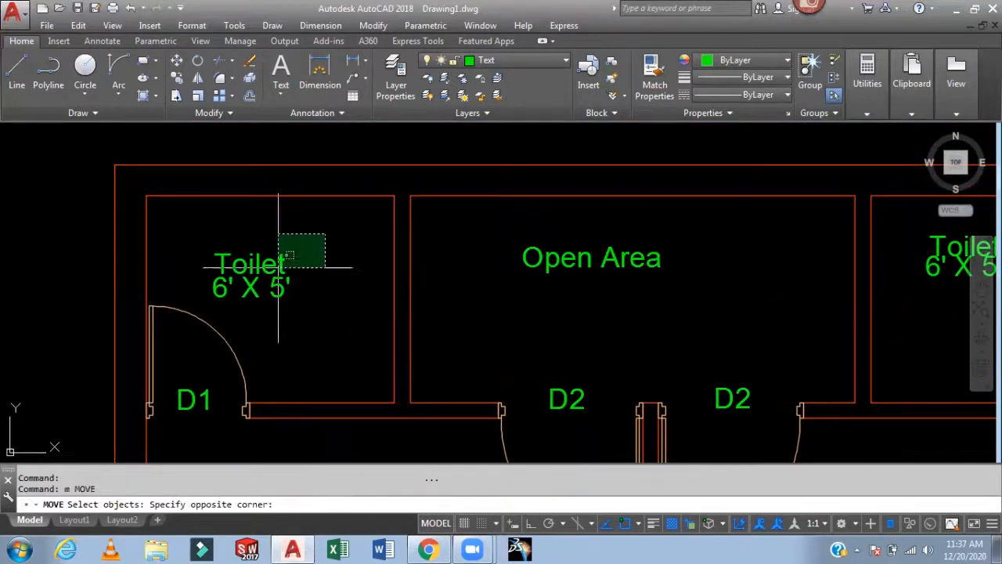
pyautogui.click(215, 291)
pyautogui.press('Return')
pyautogui.click(308, 328)
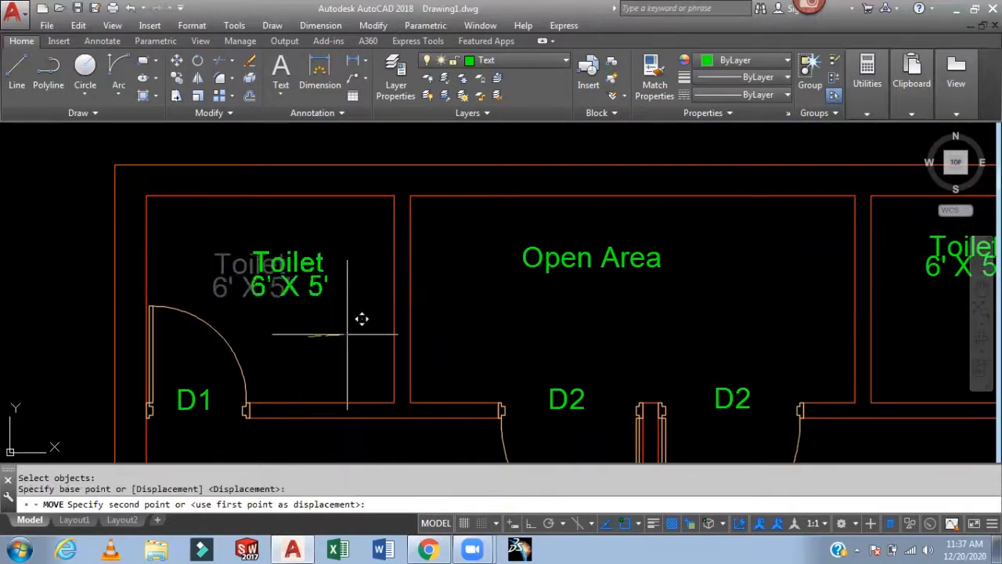
pyautogui.click(358, 324)
# - Nudge the upper-left toilet's text slightly upward with Move
pyautogui.press('Return')
pyautogui.click(343, 260)
pyautogui.press('Return')
pyautogui.click(356, 268)
pyautogui.click(354, 261)
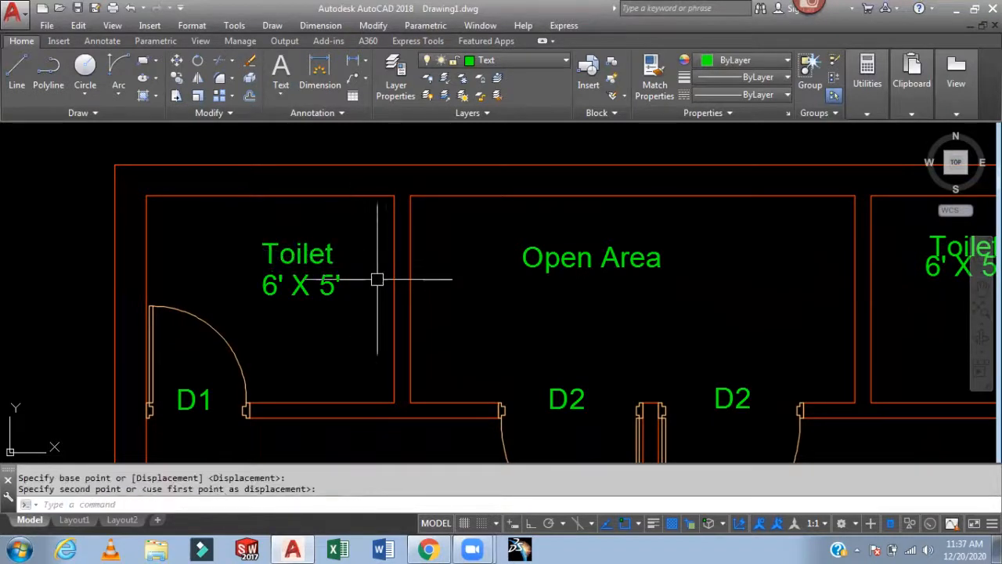
# - Move the upper-right toilet's size label down below the Toilet label
pyautogui.moveTo(376, 279); pyautogui.dragTo(290, 282, button='middle')
pyautogui.moveTo(530, 283); pyautogui.dragTo(368, 286, button='middle')
pyautogui.scroll(2, 708, 270)
pyautogui.press('Return')
pyautogui.click(738, 289)
pyautogui.press('Return')
pyautogui.click(732, 316)
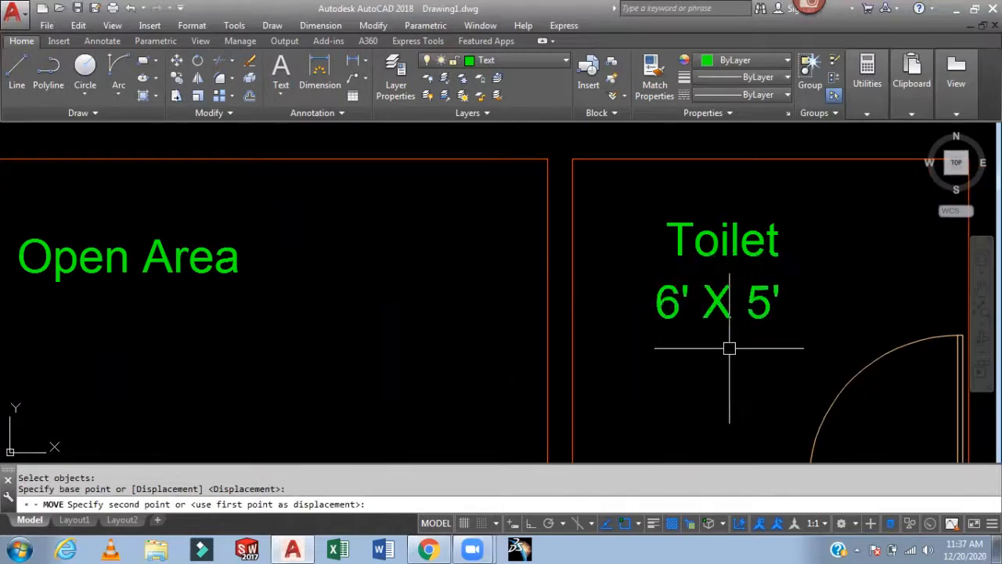
pyautogui.click(728, 348)
# - Move the upper-right Toilet label slightly down toward its size label
pyautogui.press('Return')
pyautogui.click(763, 243)
pyautogui.press('Return')
pyautogui.click(852, 244)
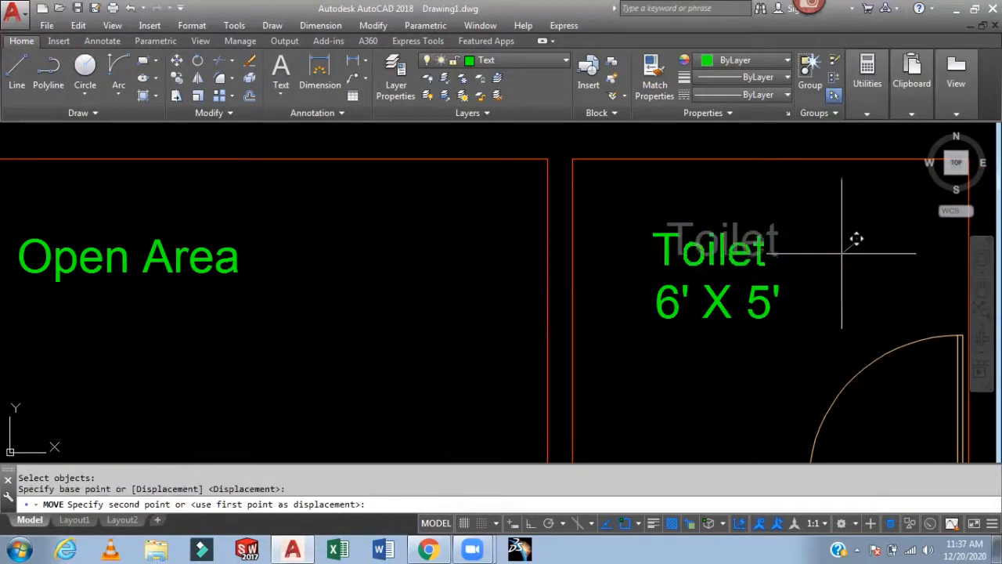
pyautogui.click(842, 253)
# - Move the Kitchen label to centre it above its size label
pyautogui.scroll(-4, 792, 285)
pyautogui.moveTo(782, 311); pyautogui.dragTo(714, 196, button='middle')
pyautogui.moveTo(727, 311); pyautogui.dragTo(709, 171, button='middle')
pyautogui.moveTo(372, 325); pyautogui.dragTo(470, 273, button='middle')
pyautogui.press('Return')
pyautogui.click(374, 272)
pyautogui.press('Return')
pyautogui.click(383, 302)
pyautogui.click(396, 296)
pyautogui.moveTo(475, 311); pyautogui.dragTo(475, 217, button='middle')
pyautogui.moveTo(456, 287); pyautogui.dragTo(459, 141, button='middle')
pyautogui.moveTo(425, 320); pyautogui.dragTo(443, 246, button='middle')
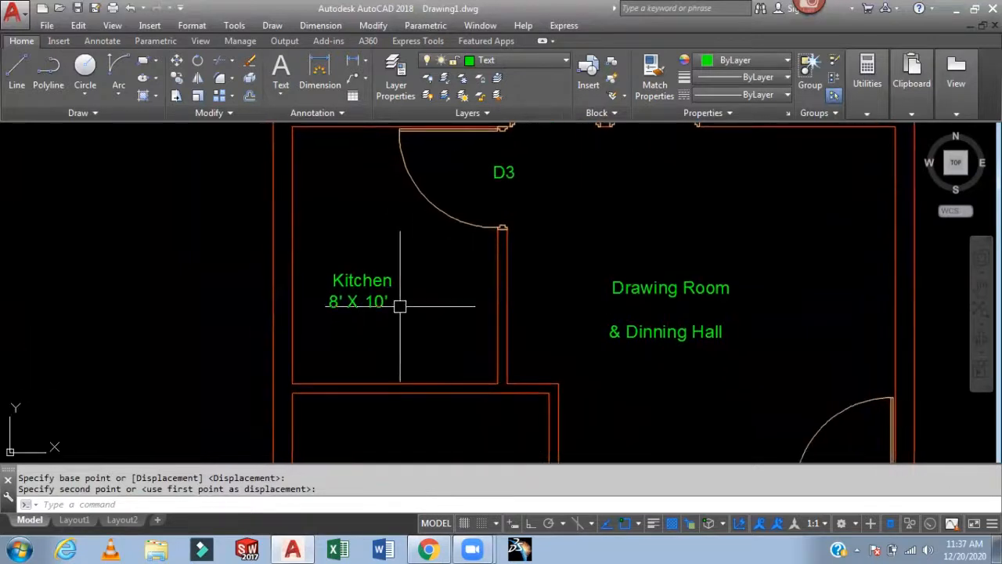
# - Move the kitchen's size label to align under the Kitchen label
pyautogui.press('Return')
pyautogui.click(374, 302)
# - Move the "& Dinning Hall" label up closer beneath the Drawing Room label
pyautogui.press('Return')
pyautogui.click(415, 324)
pyautogui.click(422, 322)
pyautogui.moveTo(482, 307); pyautogui.dragTo(418, 261, button='middle')
pyautogui.press('Return')
pyautogui.click(583, 273)
pyautogui.press('Return')
pyautogui.click(643, 305)
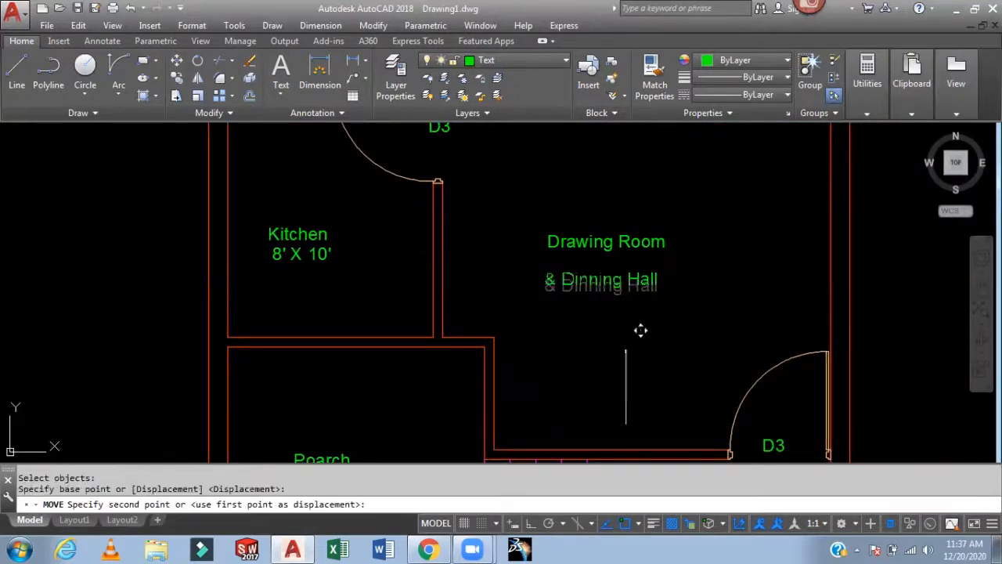
pyautogui.click(627, 335)
# - Copy the Entrance label onto the stair treads beside the passage
pyautogui.scroll(-4, 704, 290)
pyautogui.scroll(2, 711, 295)
pyautogui.moveTo(692, 282); pyautogui.dragTo(638, 208, button='middle')
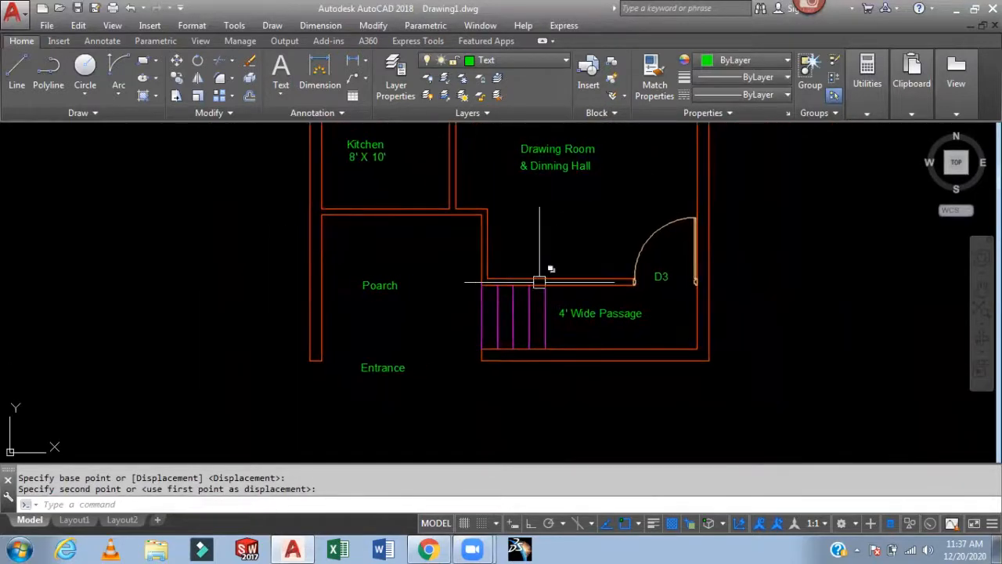
pyautogui.scroll(4, 543, 271)
pyautogui.scroll(-2, 320, 313)
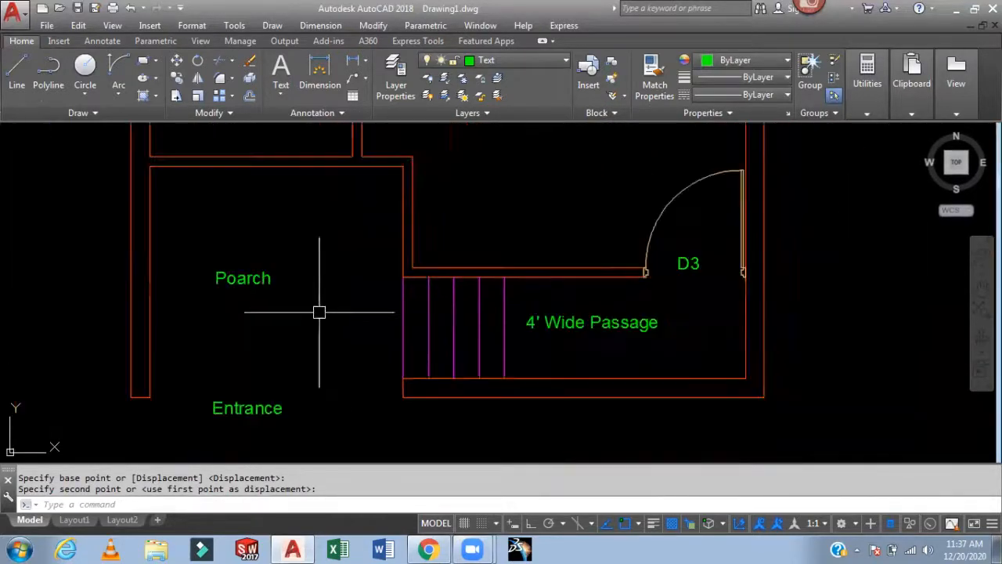
pyautogui.moveTo(320, 313); pyautogui.dragTo(379, 276, button='middle')
pyautogui.write('co')
pyautogui.press('Return')
pyautogui.click(331, 372)
pyautogui.press('Return')
pyautogui.click(350, 415)
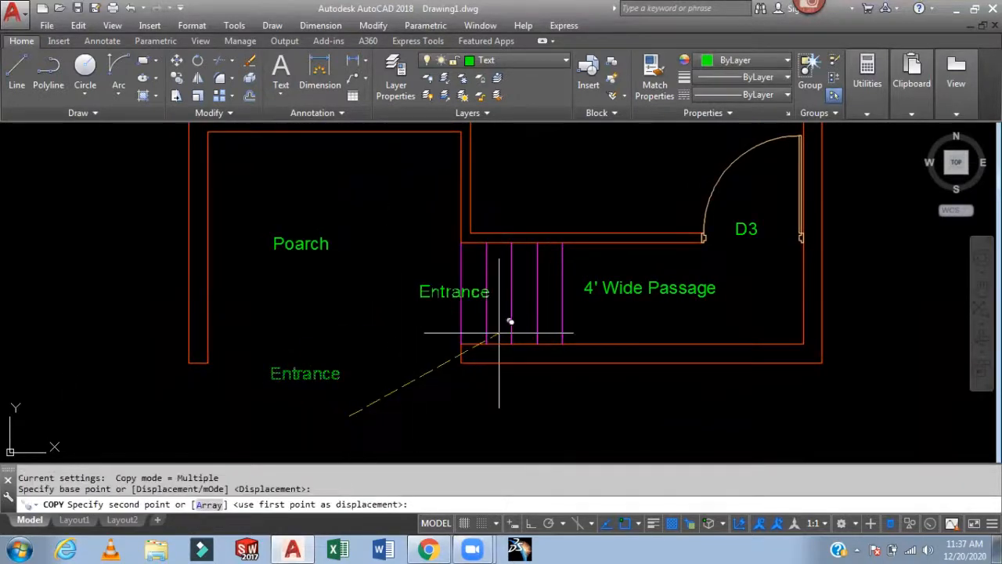
pyautogui.click(552, 313)
pyautogui.press('Escape')
pyautogui.scroll(4, 470, 282)
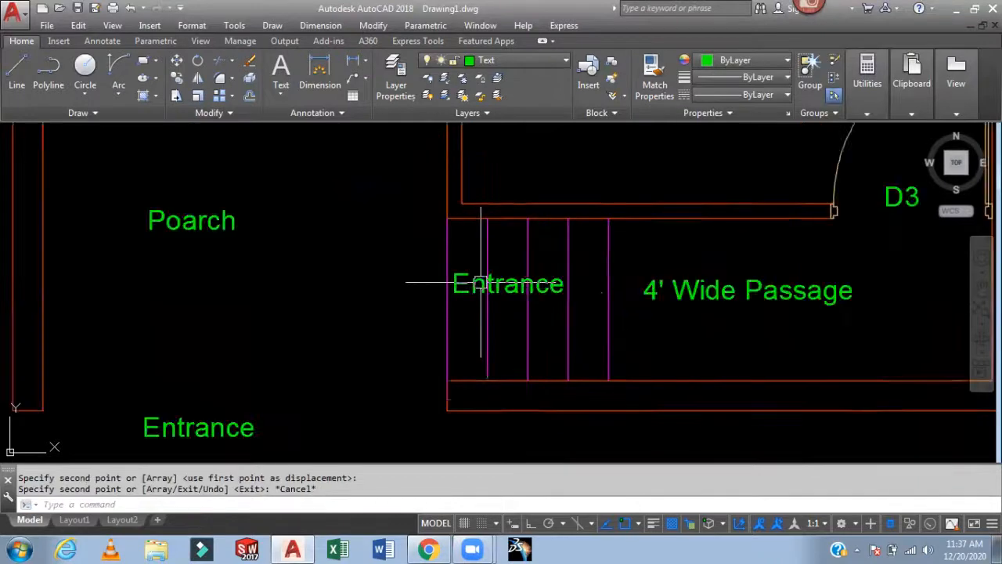
# - Edit the copied label's text to read "Stair"
pyautogui.write('ed')
pyautogui.press('Return')
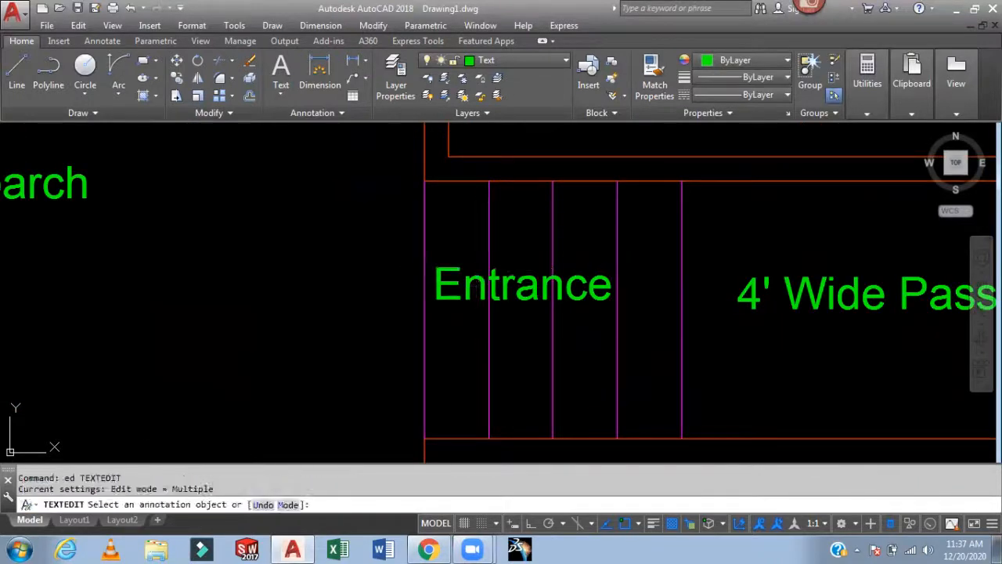
pyautogui.click(571, 258)
pyautogui.write('S')
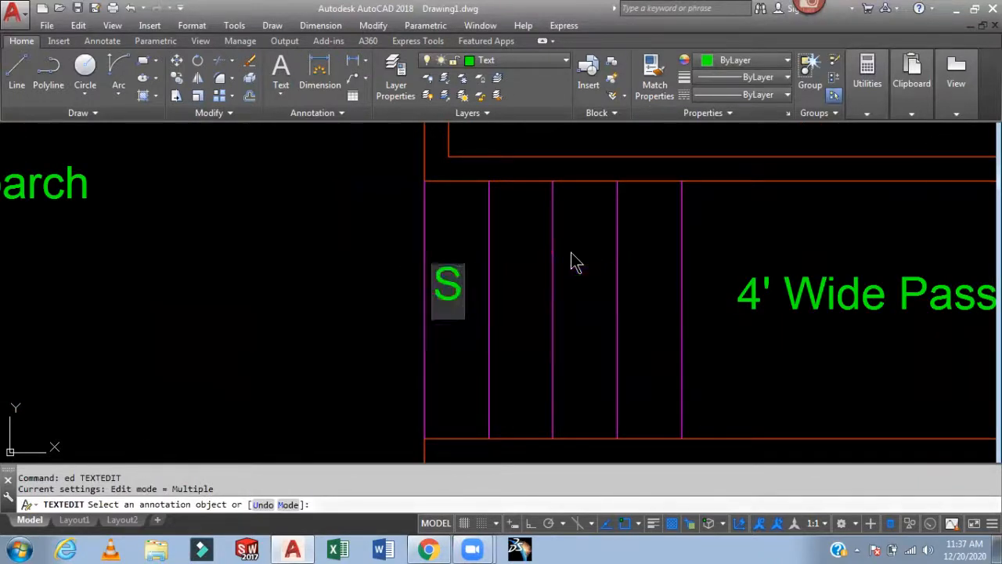
pyautogui.write('tair')
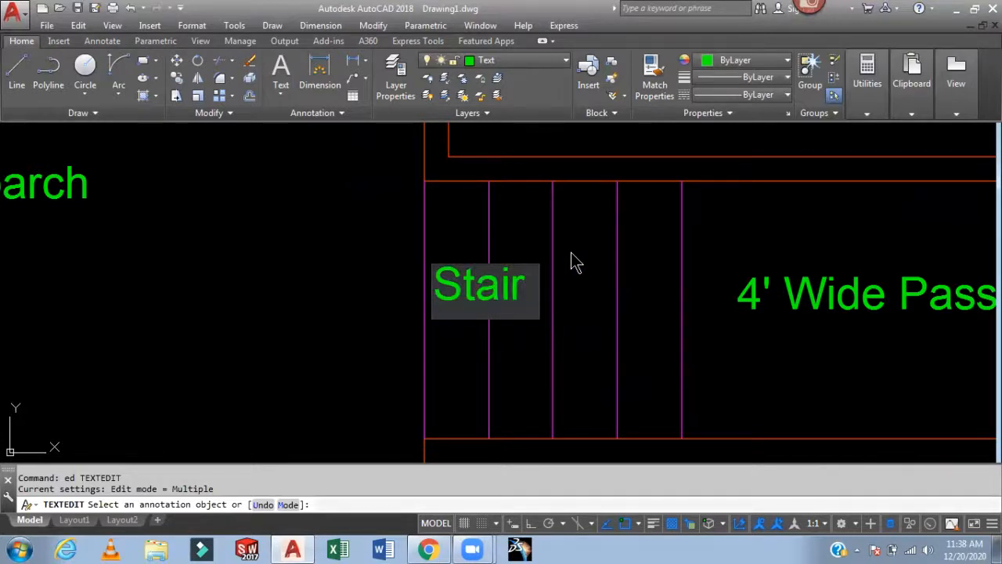
pyautogui.click(391, 287)
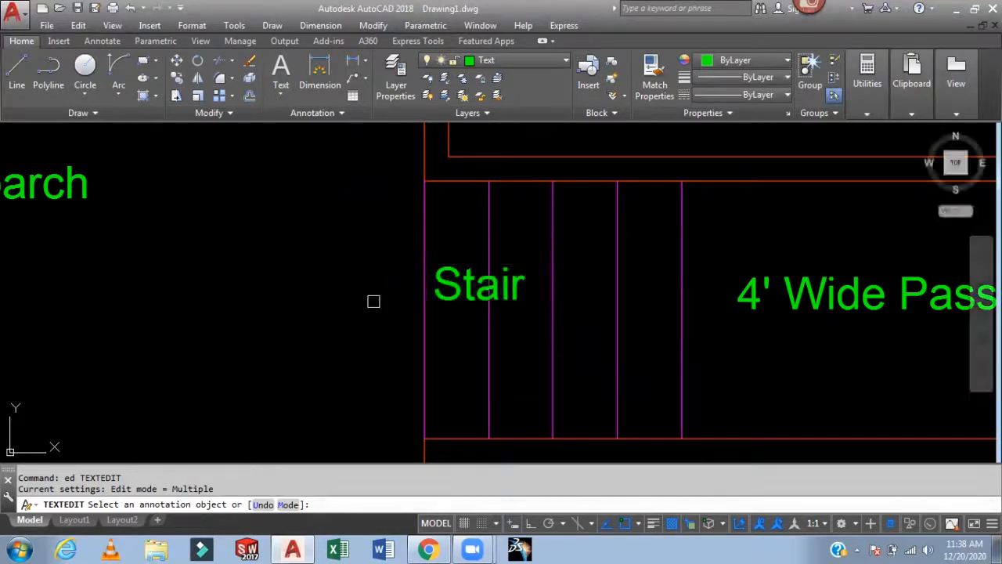
pyautogui.press('Escape')
# - Make Window the current layer and draw a short line across the wall below the kitchen
pyautogui.scroll(-4, 418, 290)
pyautogui.scroll(1, 412, 319)
pyautogui.moveTo(413, 319); pyautogui.dragTo(433, 359, button='middle')
pyautogui.moveTo(468, 262); pyautogui.dragTo(479, 277, button='middle')
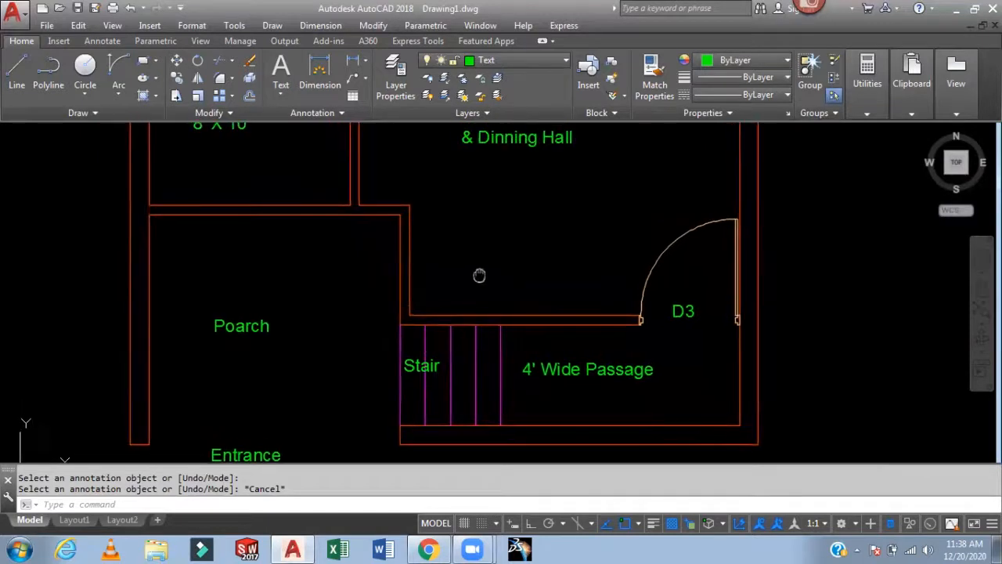
pyautogui.click(532, 62)
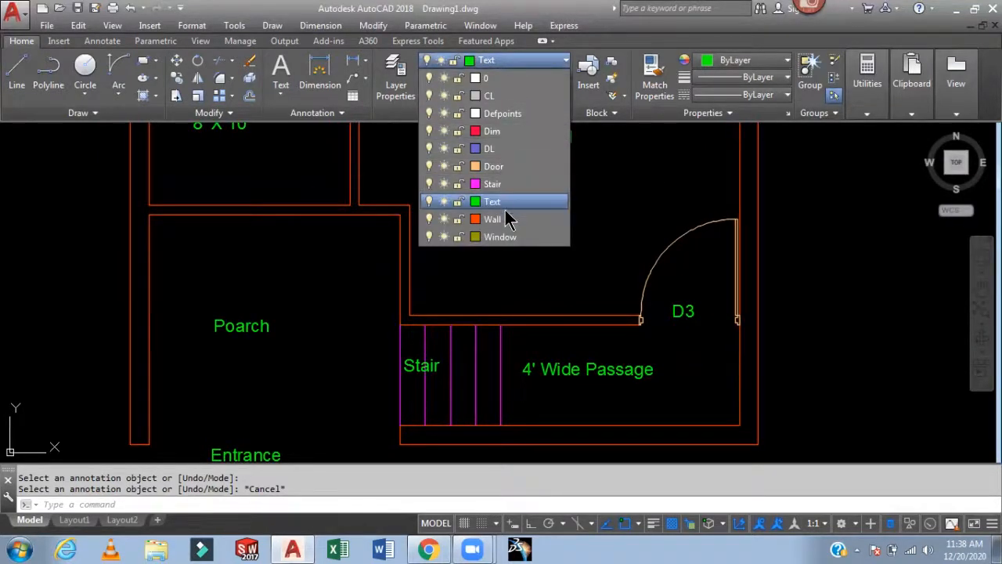
pyautogui.click(501, 237)
pyautogui.moveTo(515, 219); pyautogui.dragTo(689, 293, button='middle')
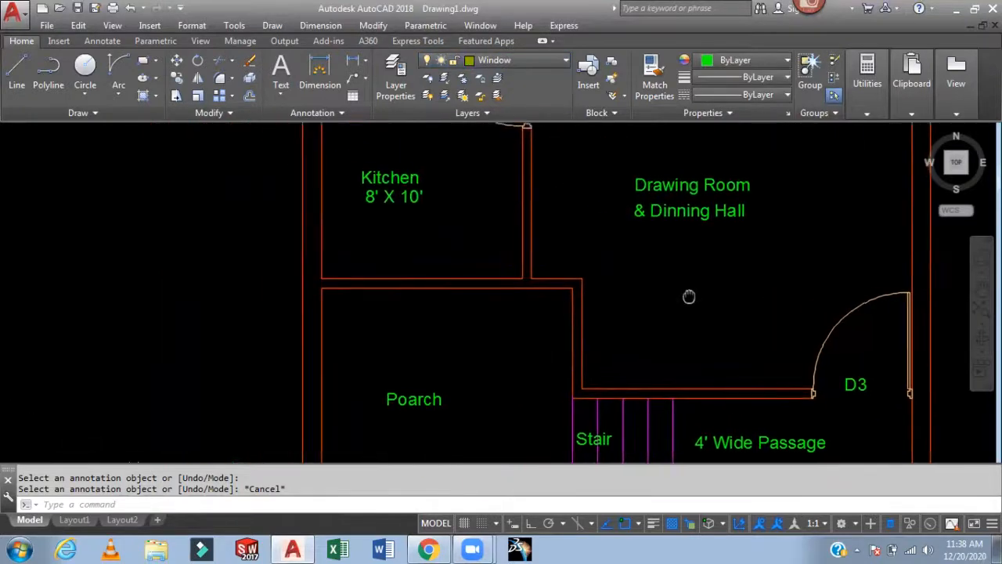
pyautogui.scroll(3, 435, 265)
pyautogui.moveTo(436, 268)
pyautogui.mouseDown(button='middle')
pyautogui.moveTo(443, 206)
pyautogui.moveTo(415, 246)
pyautogui.mouseUp(button='middle')
pyautogui.scroll(-4, 444, 206)
pyautogui.scroll(2, 417, 250)
pyautogui.scroll(2, 417, 250)
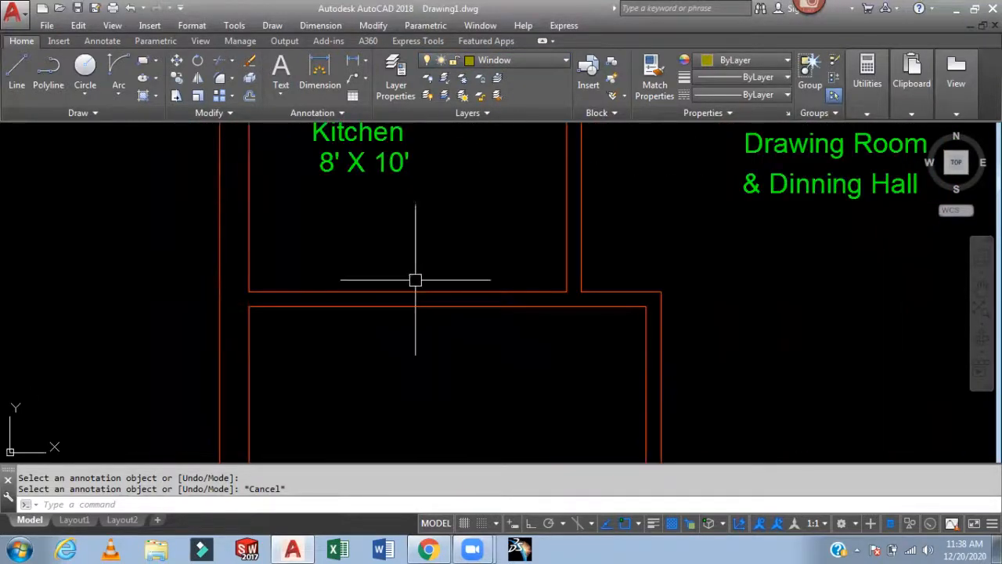
pyautogui.press('Return')
pyautogui.click(408, 292)
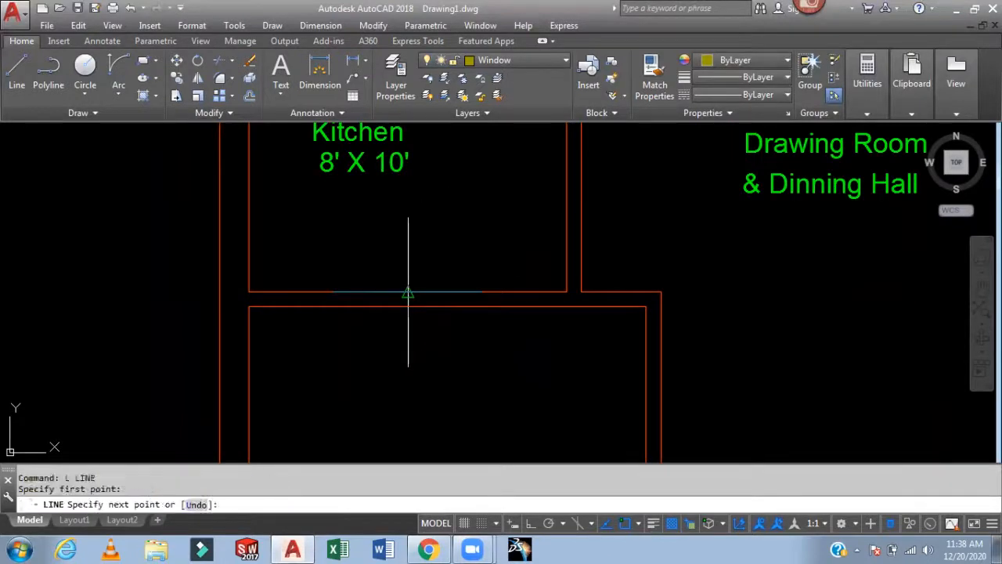
pyautogui.click(408, 307)
pyautogui.press('Return')
# - Offset the short wall line 2.5' to both sides to mark the window opening
pyautogui.scroll(3, 416, 271)
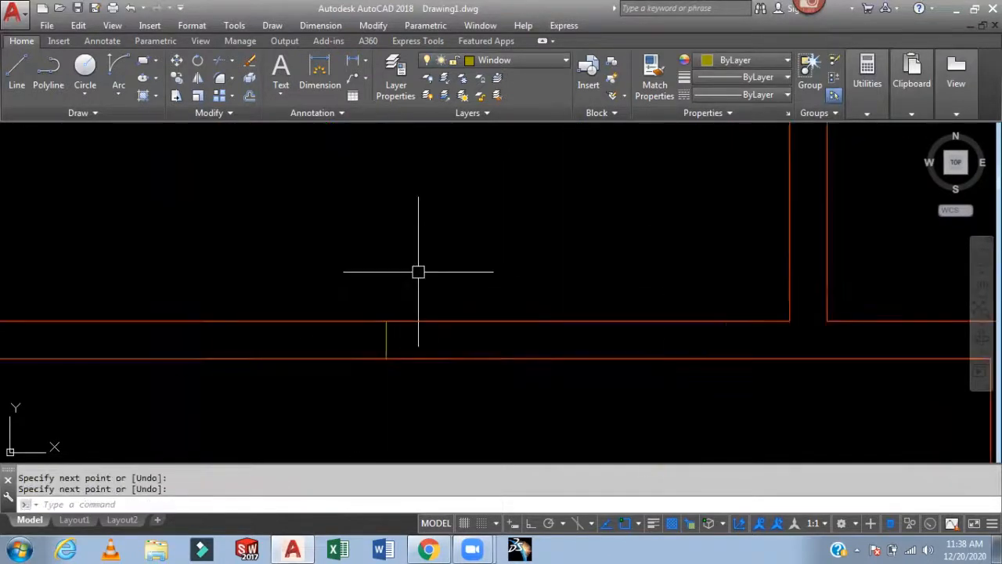
pyautogui.write('o')
pyautogui.press('Return')
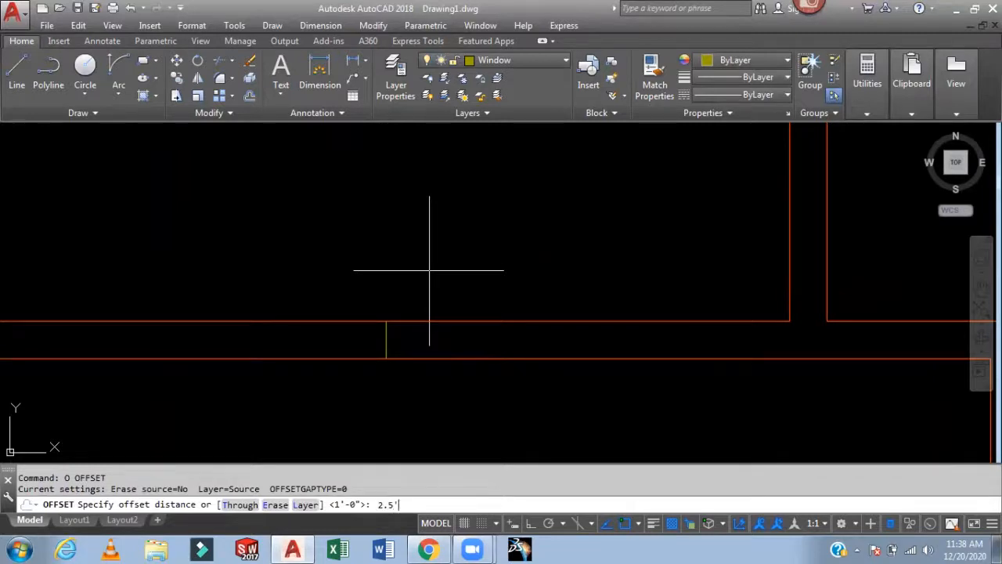
pyautogui.press('Return')
pyautogui.click(388, 333)
pyautogui.click(483, 344)
pyautogui.click(386, 344)
pyautogui.click(293, 341)
pyautogui.press('Escape')
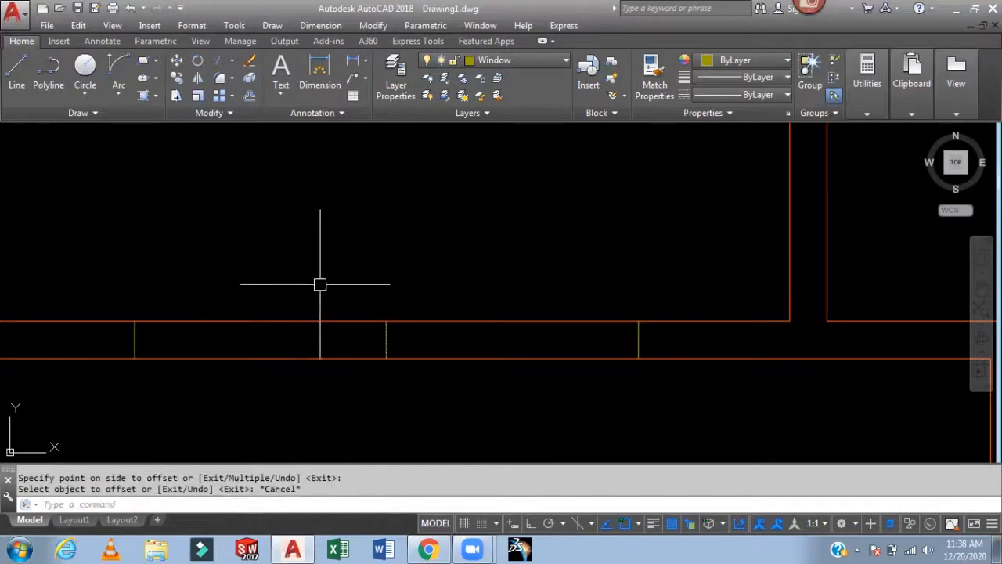
# - Draw a rectangle between the two outer window lines across the wall and erase the middle line
pyautogui.write('rec')
pyautogui.press('Return')
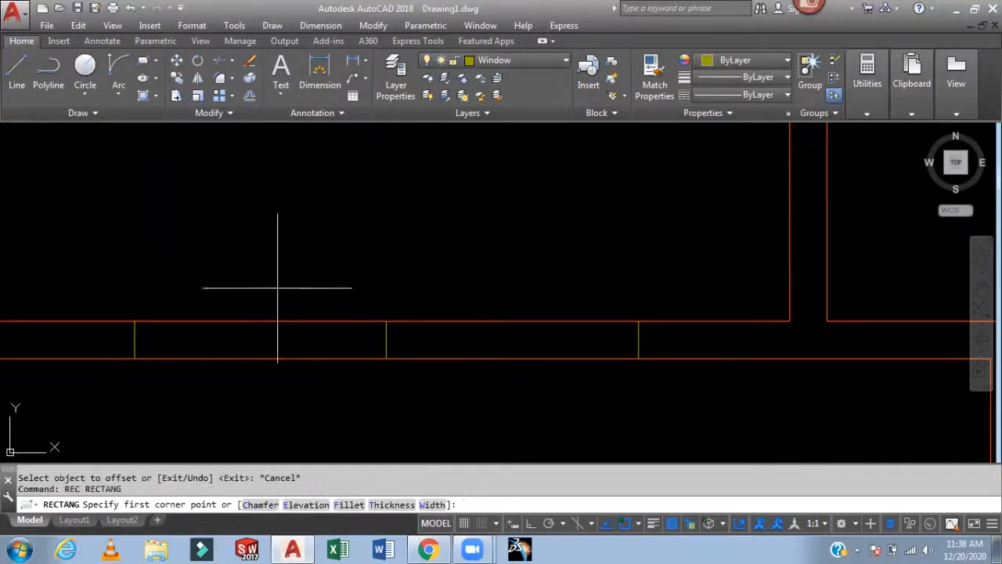
pyautogui.click(134, 321)
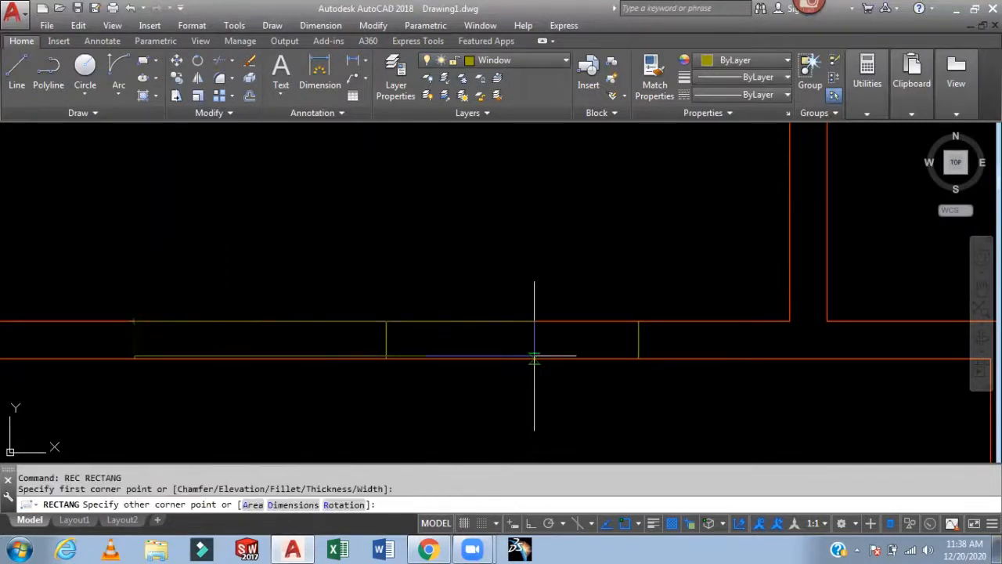
pyautogui.click(638, 358)
pyautogui.press('Escape')
pyautogui.click(385, 340)
pyautogui.press('Delete')
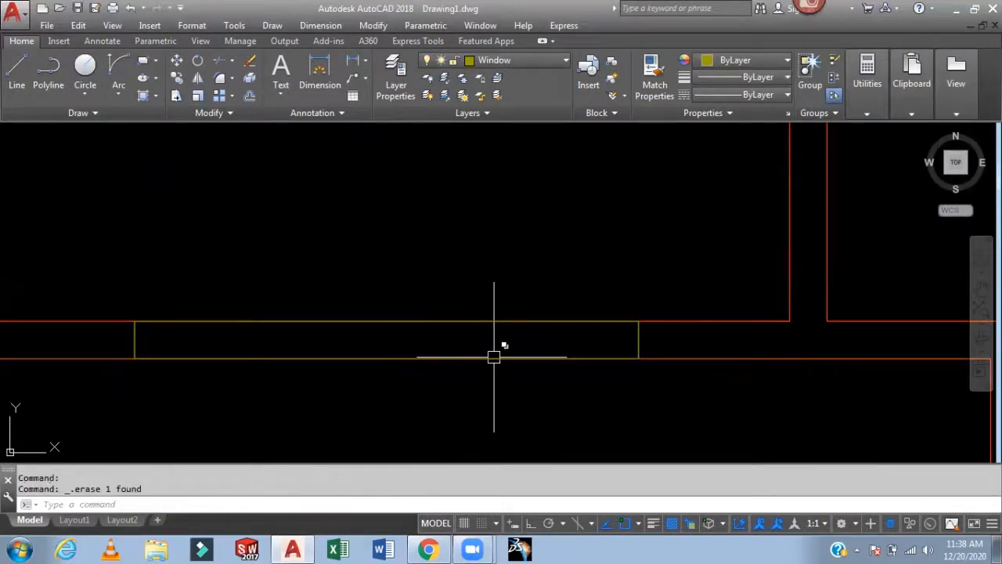
# - Draw a horizontal line through the middle of the window rectangle
pyautogui.write('l')
pyautogui.press('Return')
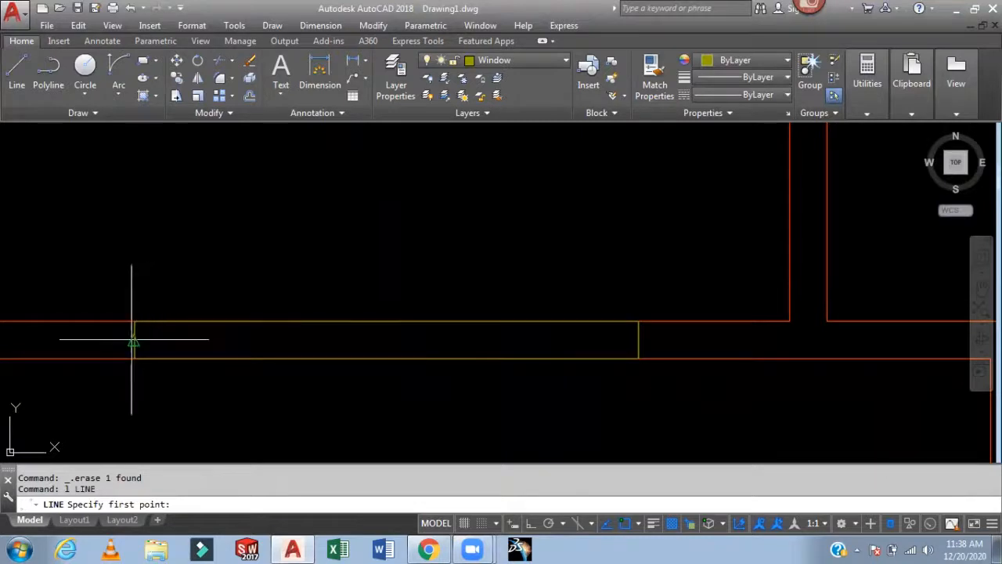
pyautogui.click(135, 340)
pyautogui.click(638, 340)
pyautogui.press('Return')
# - Offset the window's centre line 0.5' to both sides, then erase the centre line
pyautogui.write('o')
pyautogui.press('Return')
pyautogui.write('.5')
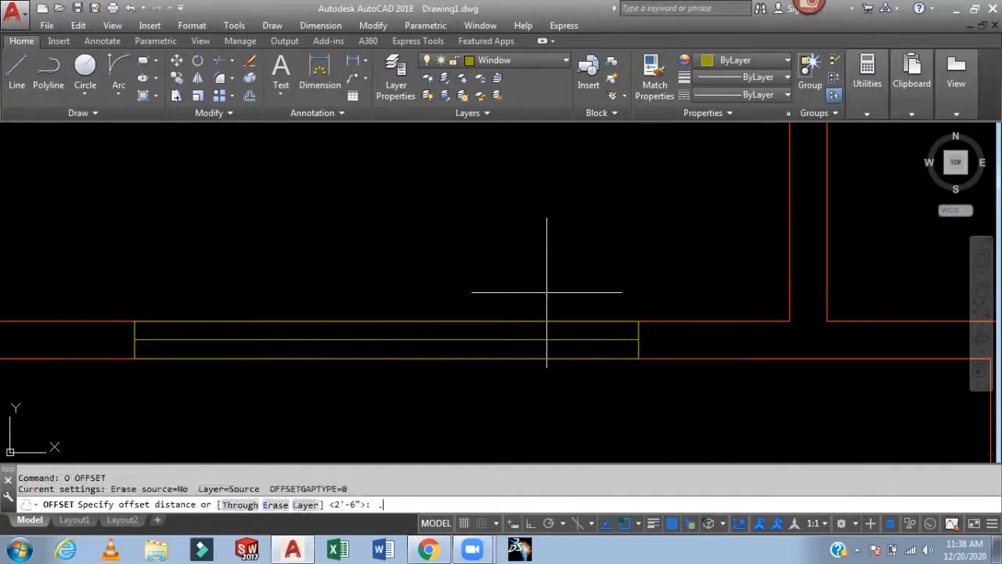
pyautogui.press('Return')
pyautogui.scroll(4, 564, 345)
pyautogui.click(564, 335)
pyautogui.click(564, 306)
pyautogui.click(566, 331)
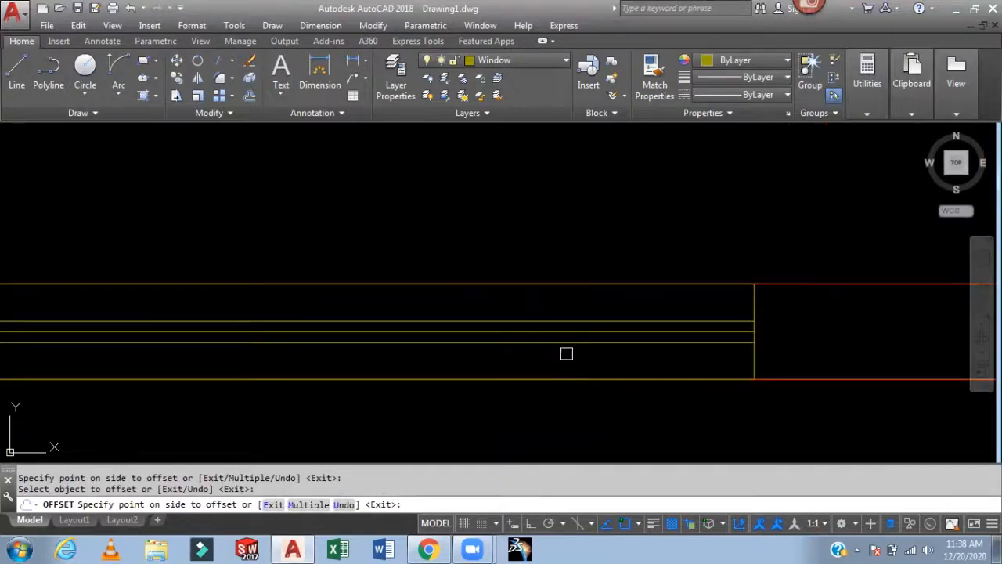
pyautogui.press('Escape')
pyautogui.click(587, 331)
pyautogui.press('Delete')
# - Draw a short line across the passage wall above the stair
pyautogui.scroll(-2, 566, 255)
pyautogui.scroll(-4, 565, 255)
pyautogui.scroll(4, 575, 257)
pyautogui.moveTo(563, 284)
pyautogui.mouseDown(button='middle')
pyautogui.moveTo(481, 251)
pyautogui.moveTo(521, 268)
pyautogui.moveTo(583, 268)
pyautogui.mouseUp(button='middle')
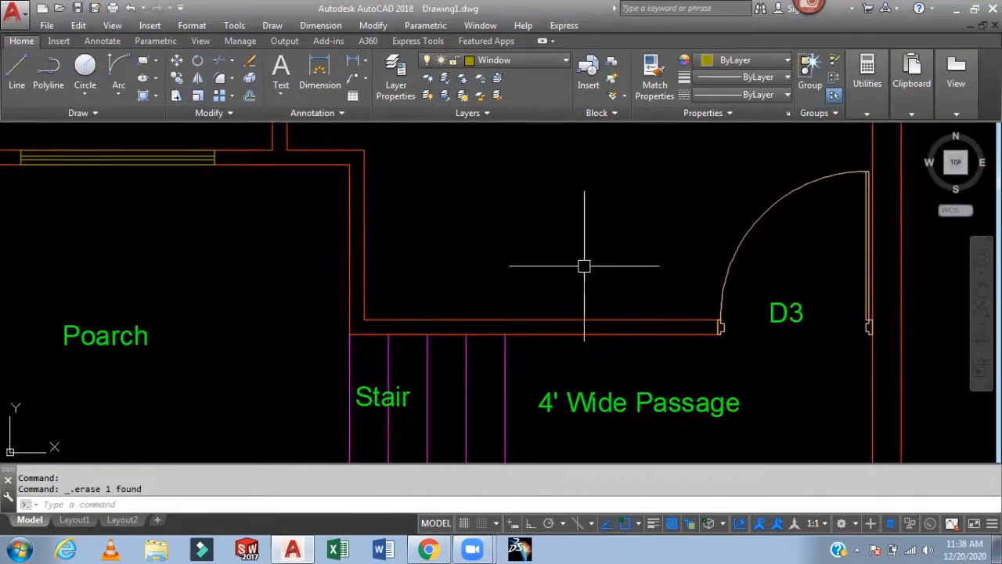
pyautogui.write('l')
pyautogui.press('Return')
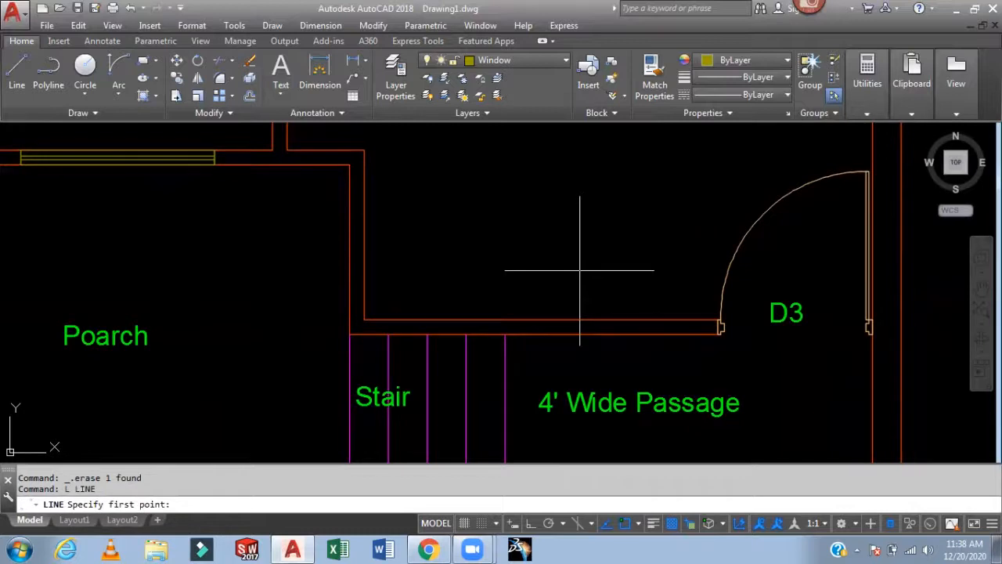
pyautogui.click(545, 333)
pyautogui.click(541, 321)
pyautogui.press('Return')
# - Offset the short passage-wall line 4' to both sides
pyautogui.scroll(3, 548, 286)
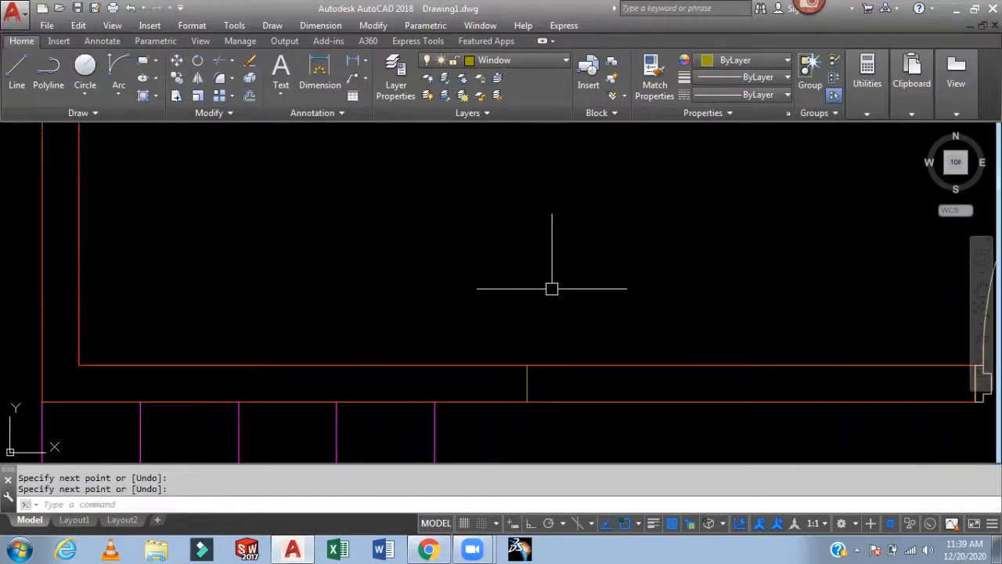
pyautogui.write('o')
pyautogui.press('Return')
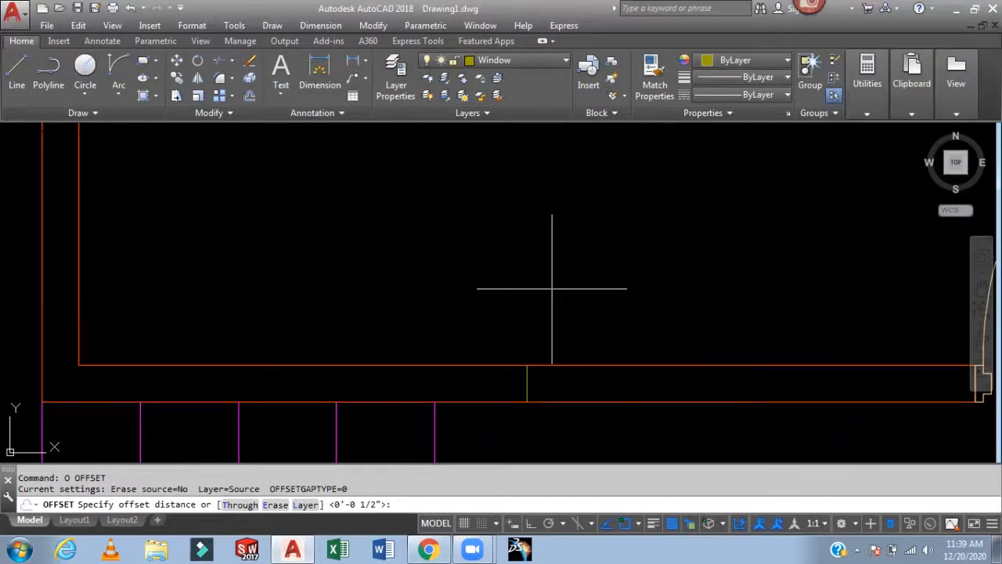
pyautogui.write("4'")
pyautogui.press('Return')
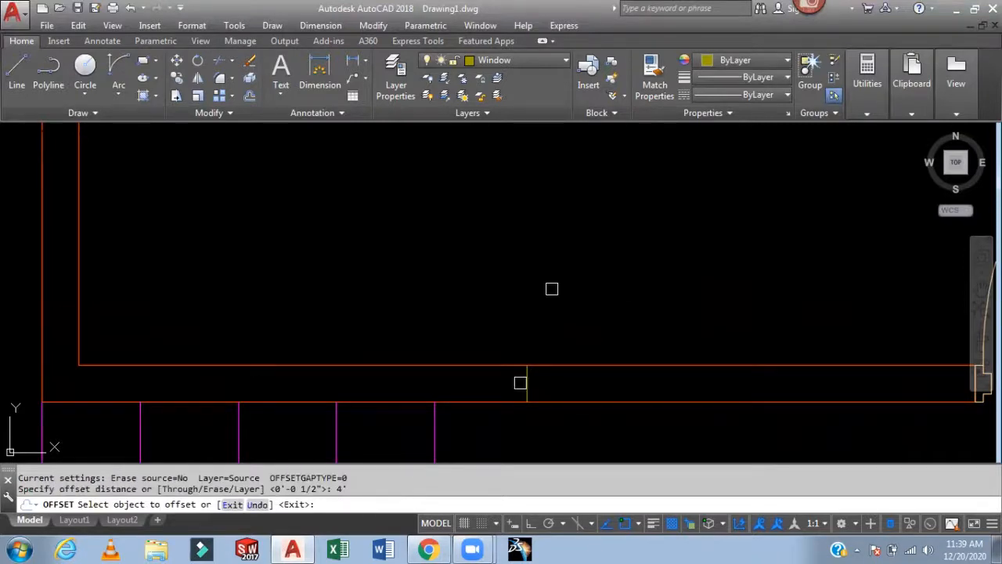
pyautogui.click(531, 385)
pyautogui.click(591, 385)
pyautogui.click(526, 385)
pyautogui.click(477, 387)
pyautogui.press('Escape')
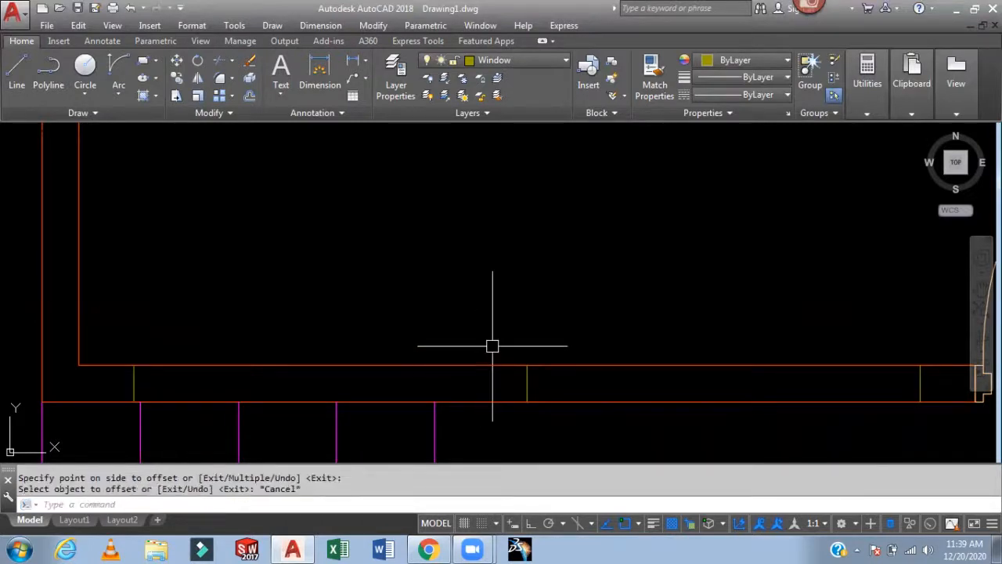
# - Erase both 4' offset lines on the passage wall
pyautogui.scroll(-2, 493, 340)
pyautogui.moveTo(497, 336); pyautogui.dragTo(498, 279, button='middle')
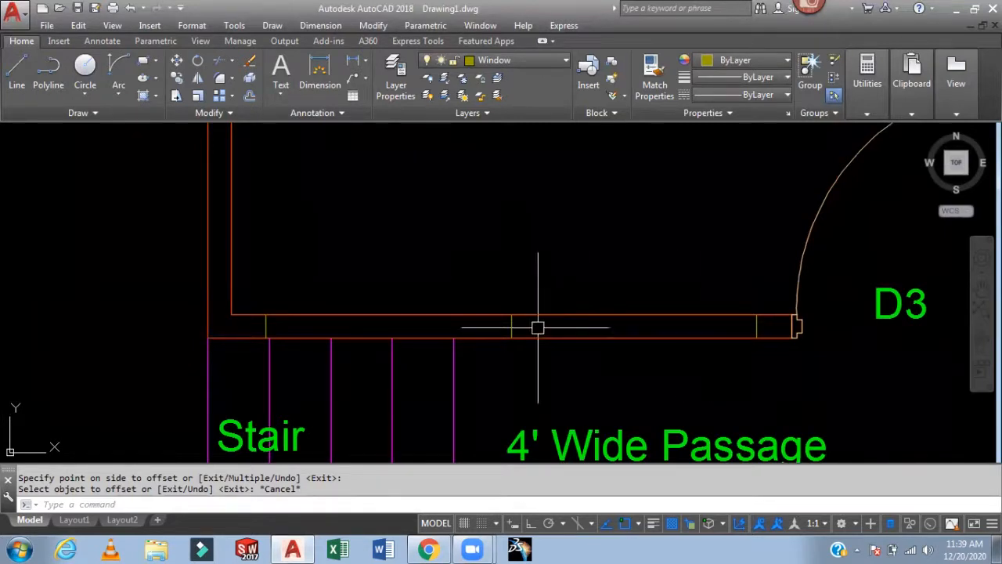
pyautogui.click(757, 327)
pyautogui.press('Delete')
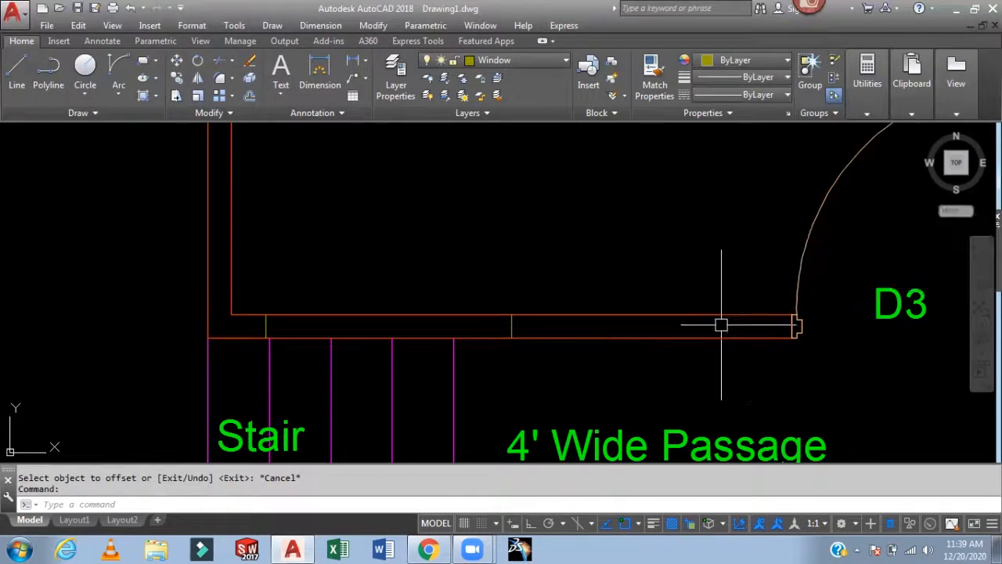
pyautogui.click(266, 327)
pyautogui.press('Delete')
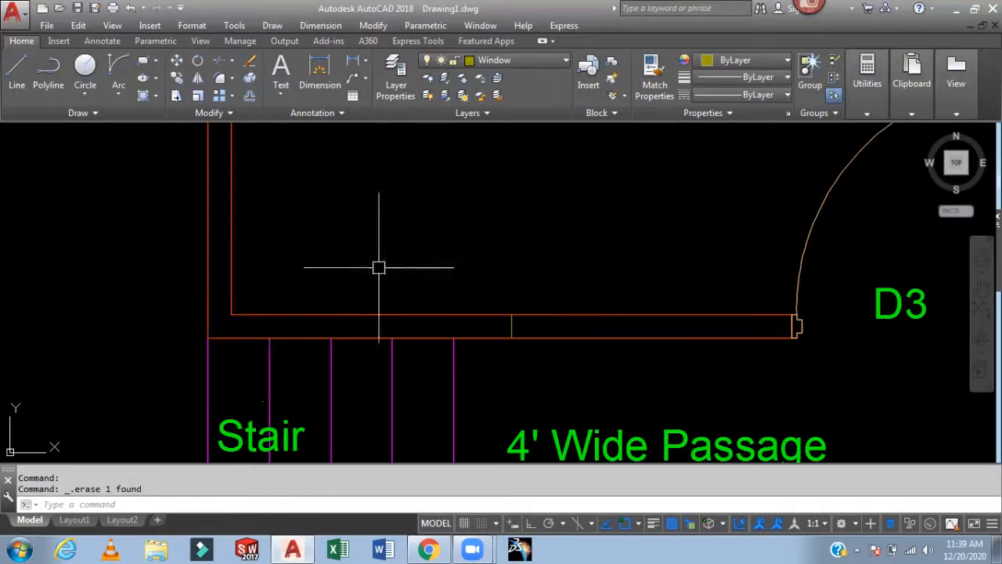
# - Offset the short passage-wall line 3' to both sides to mark a window opening
pyautogui.write('o')
pyautogui.press('Return')
pyautogui.write("3'")
pyautogui.press('Return')
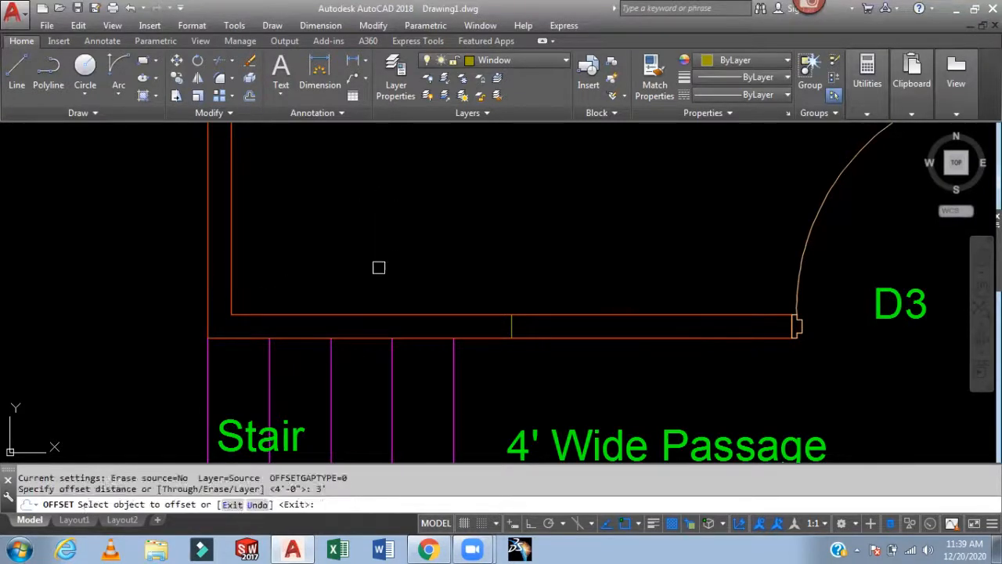
pyautogui.click(511, 326)
pyautogui.click(556, 329)
pyautogui.click(513, 327)
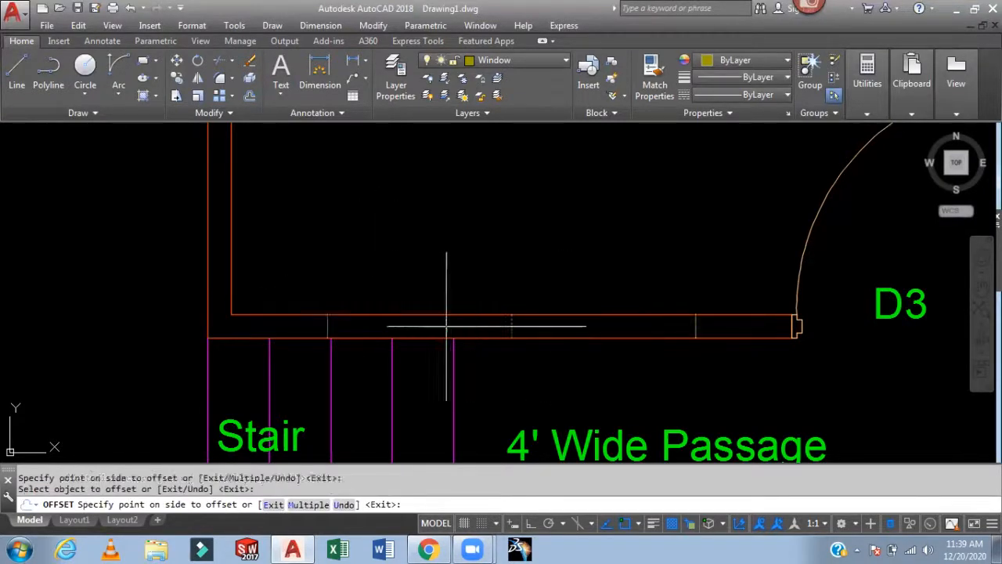
pyautogui.click(449, 333)
pyautogui.press('Escape')
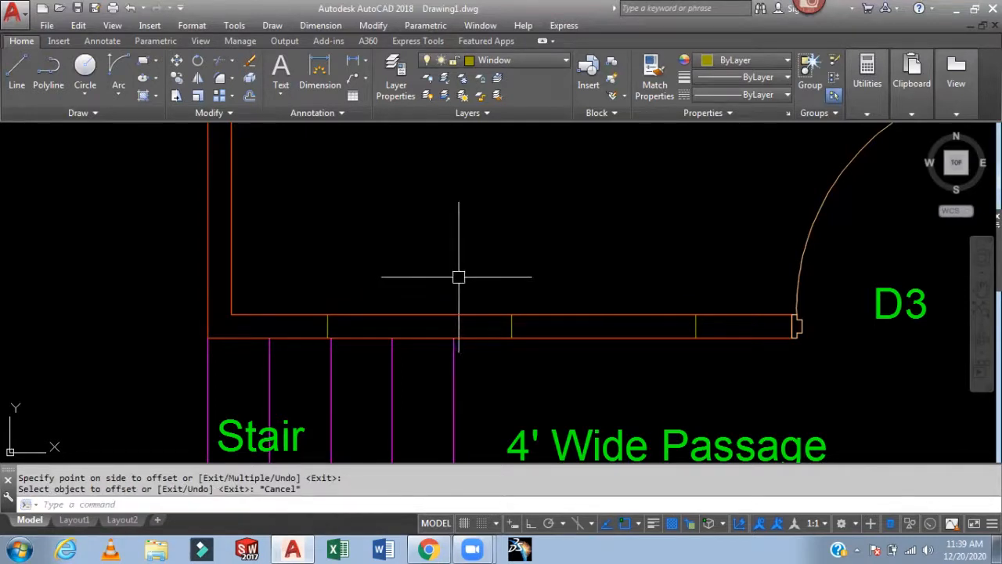
# - Draw a window rectangle across the passage wall between the 3' offset lines and erase the middle marker line
pyautogui.write('rec')
pyautogui.press('Return')
pyautogui.click(327, 315)
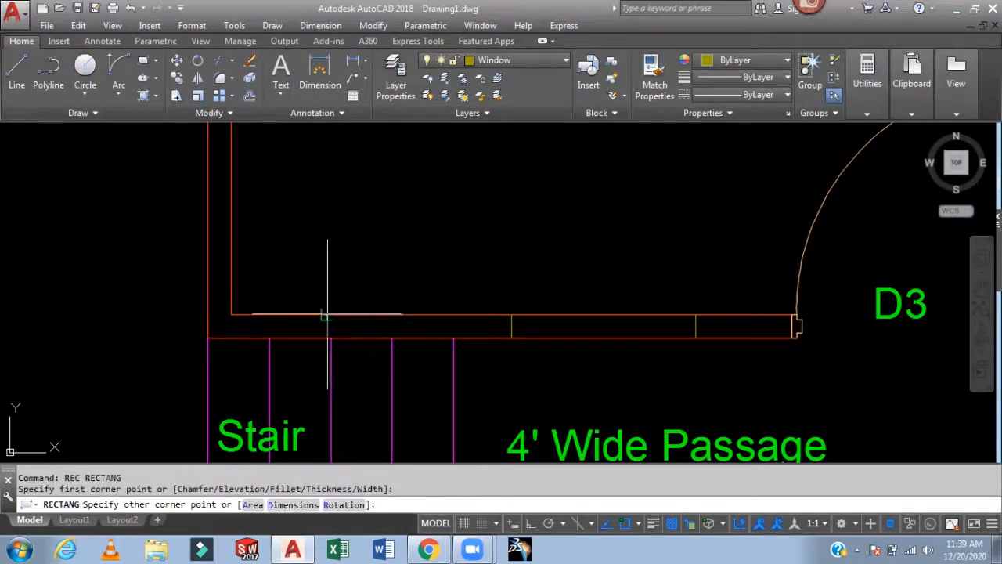
pyautogui.click(696, 337)
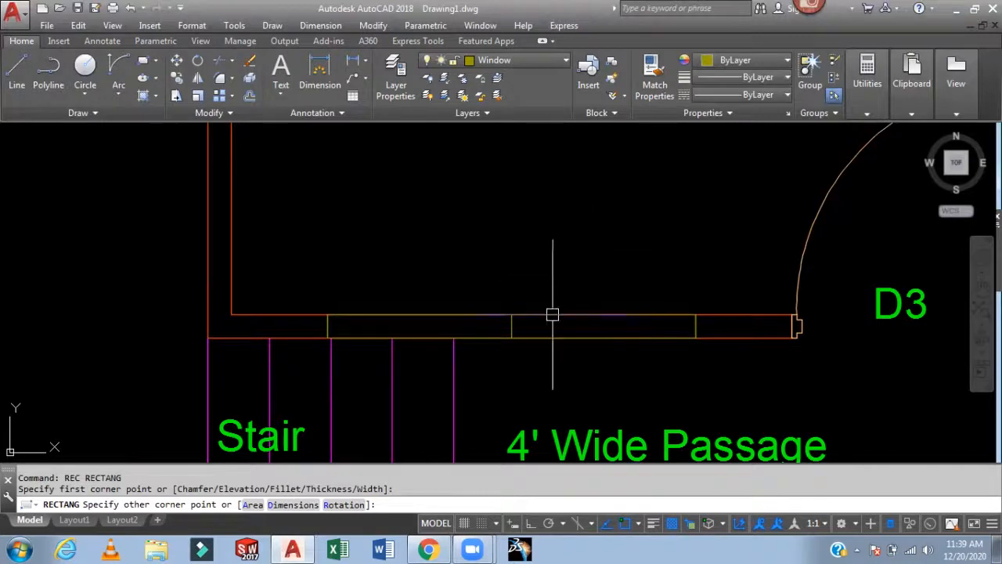
pyautogui.click(512, 326)
pyautogui.press('Delete')
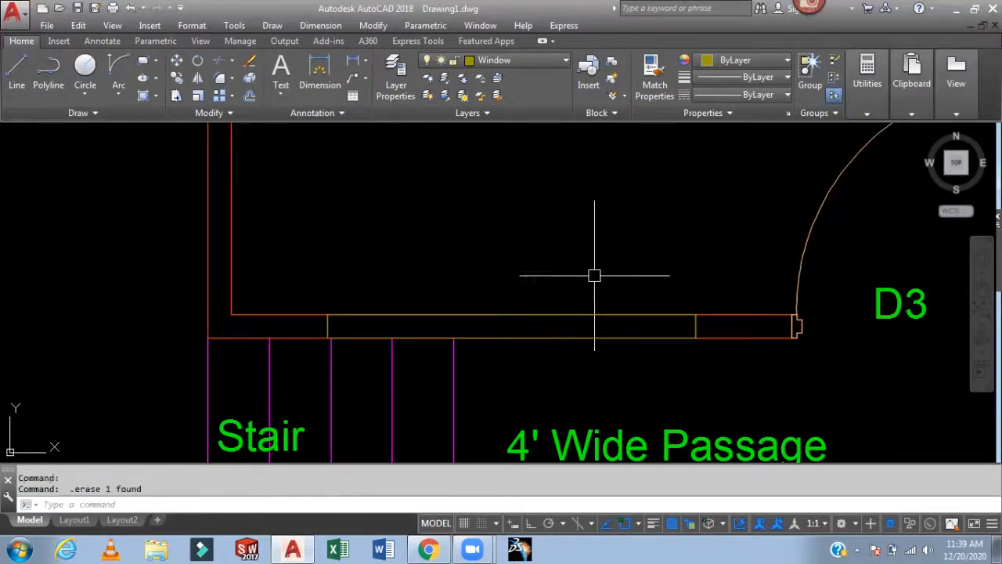
# - Draw a line along the middle of the window rectangle and offset it 0.5' to both sides
pyautogui.write('l')
pyautogui.press('Return')
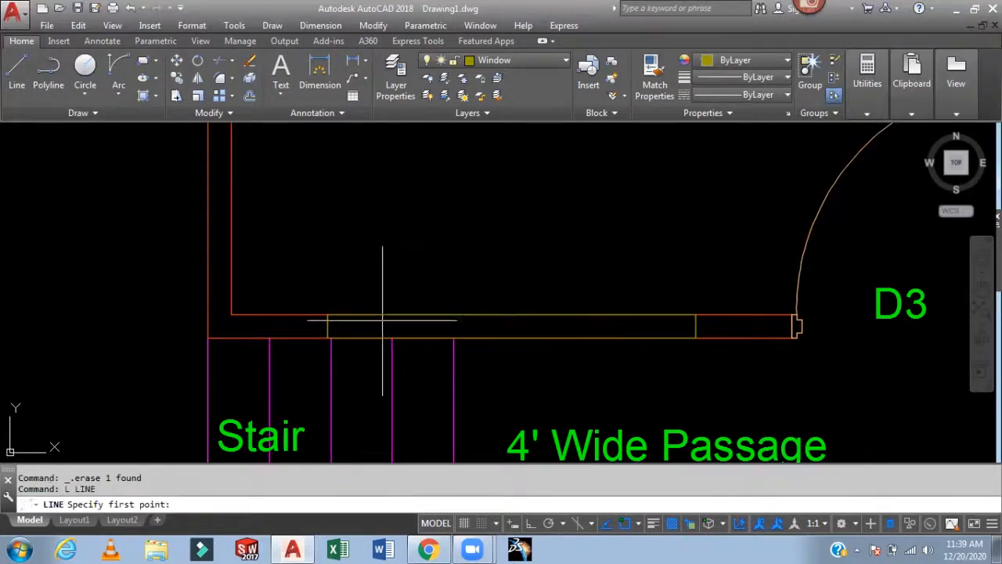
pyautogui.click(328, 327)
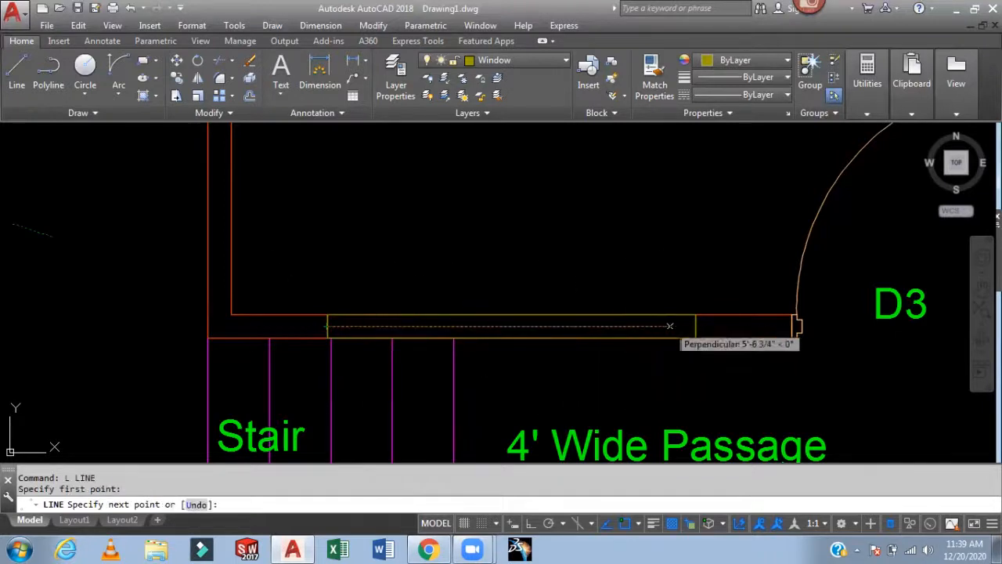
pyautogui.click(695, 326)
pyautogui.press('Return')
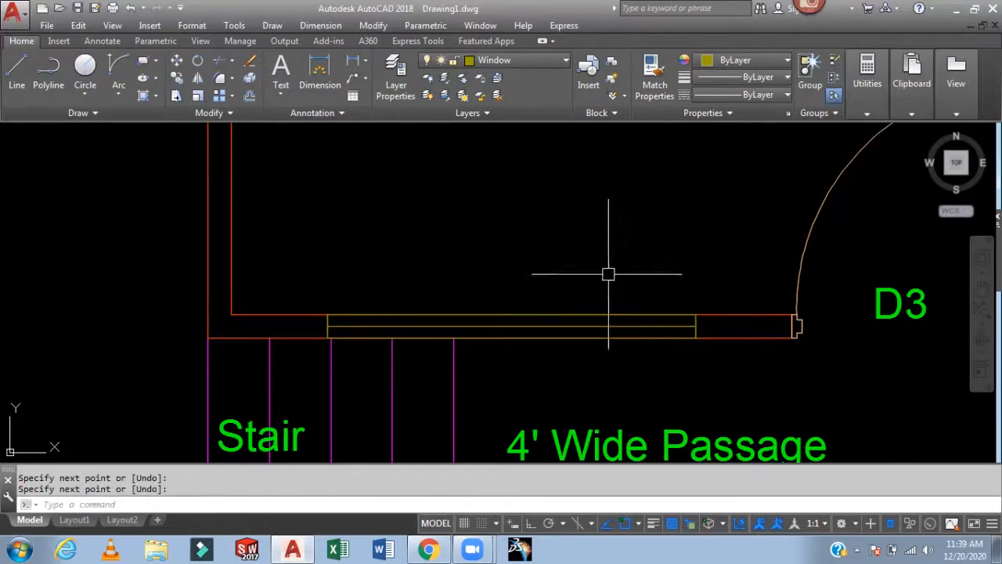
pyautogui.write('o')
pyautogui.press('Return')
pyautogui.write('.5')
pyautogui.press('Return')
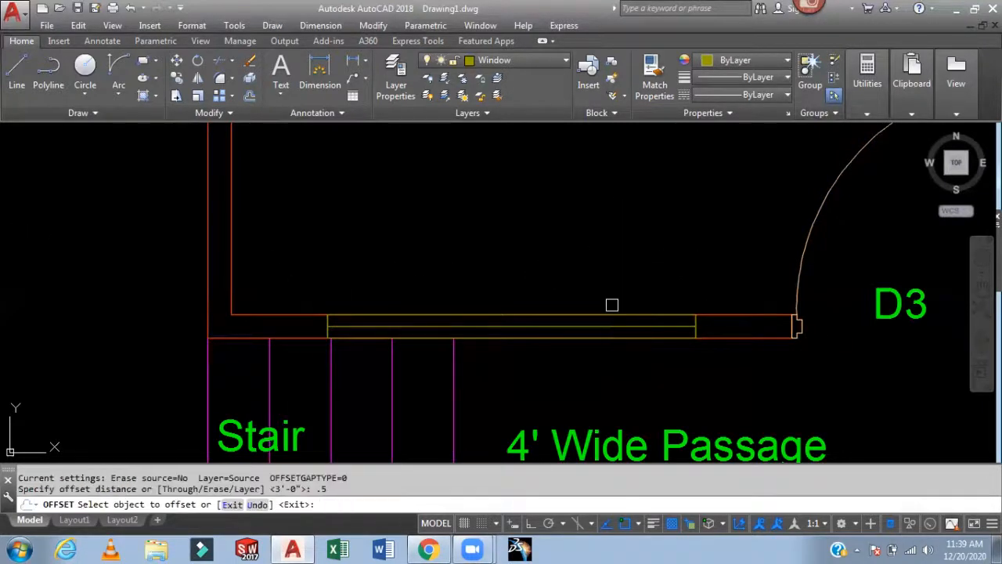
pyautogui.scroll(3, 616, 327)
pyautogui.click(616, 327)
pyautogui.click(651, 327)
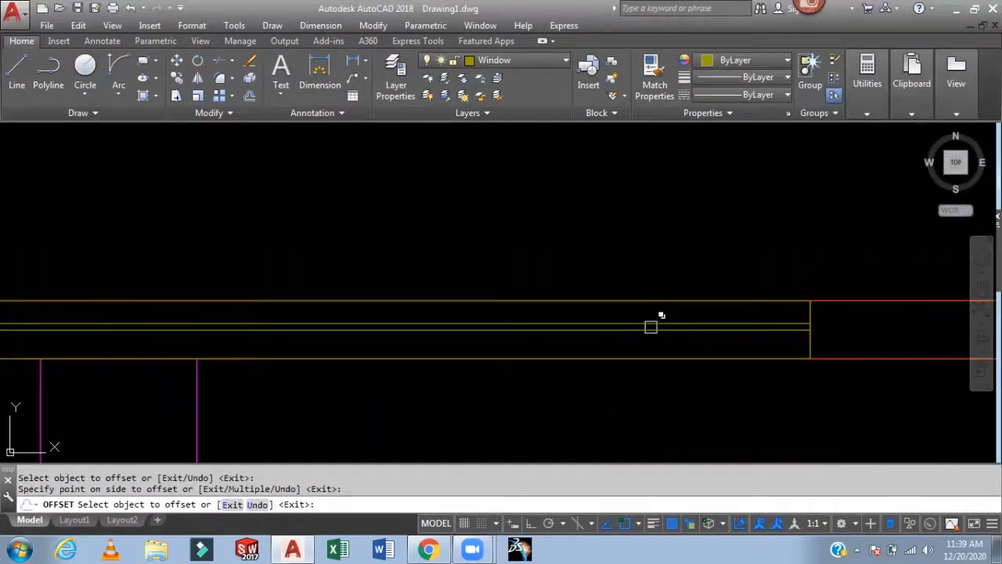
pyautogui.click(651, 328)
pyautogui.click(648, 354)
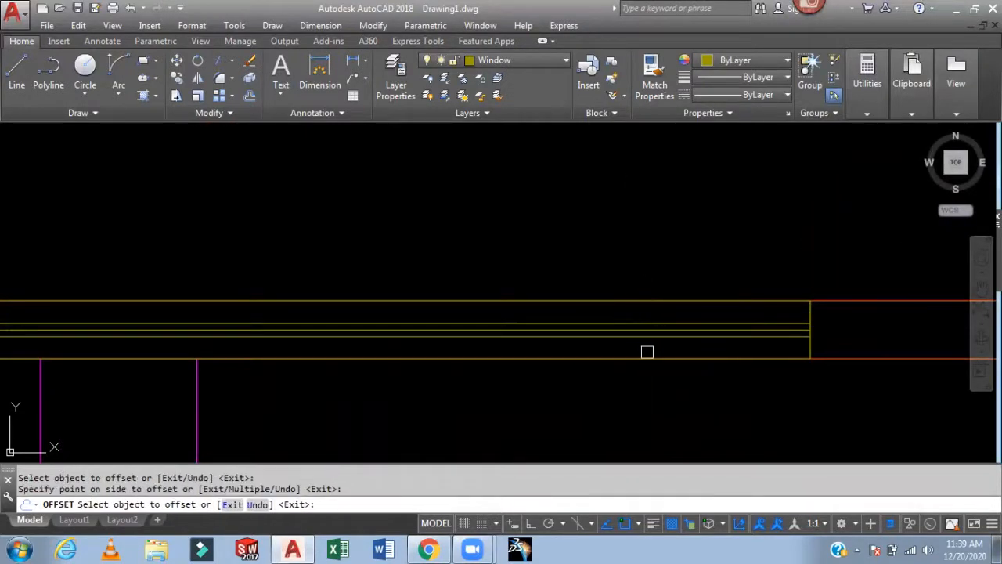
pyautogui.press('Escape')
# - Erase the middle line of the passage window
pyautogui.click(657, 326)
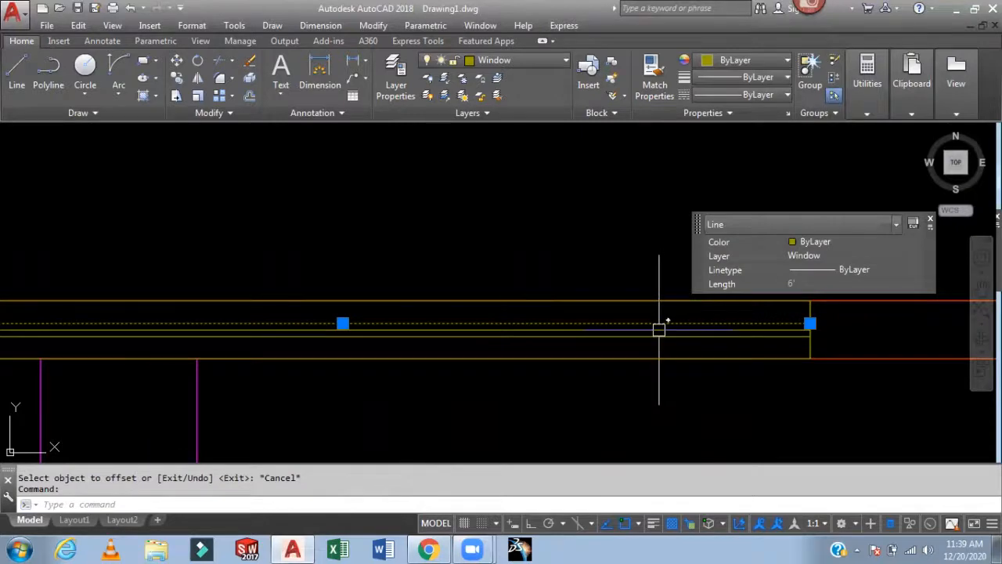
pyautogui.press('Escape')
pyautogui.scroll(2, 654, 333)
pyautogui.click(652, 323)
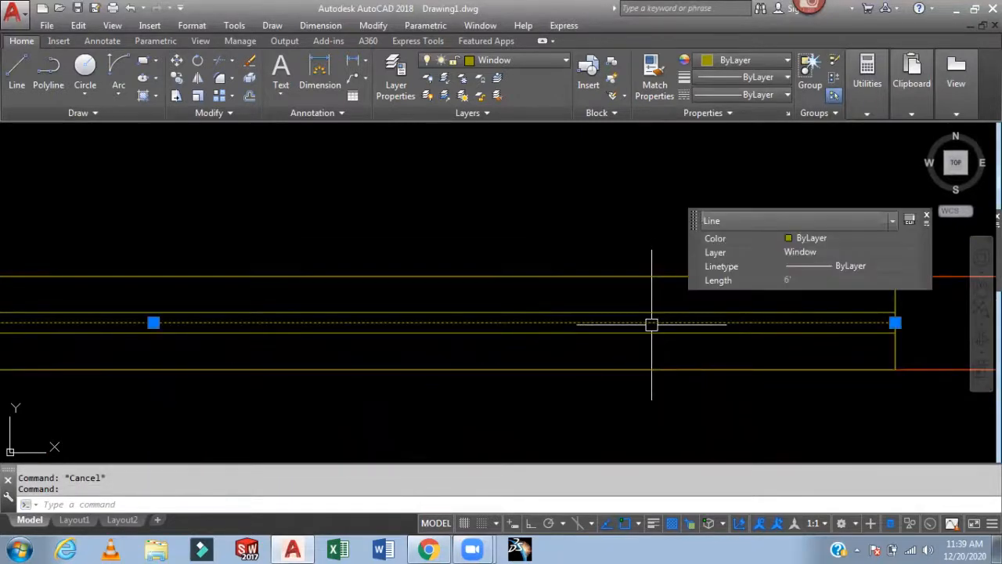
pyautogui.press('Delete')
# - Switch to the CL layer and draw a centre line along the bedroom wall from the right D2 door to the right exterior wall
pyautogui.scroll(-6, 721, 305)
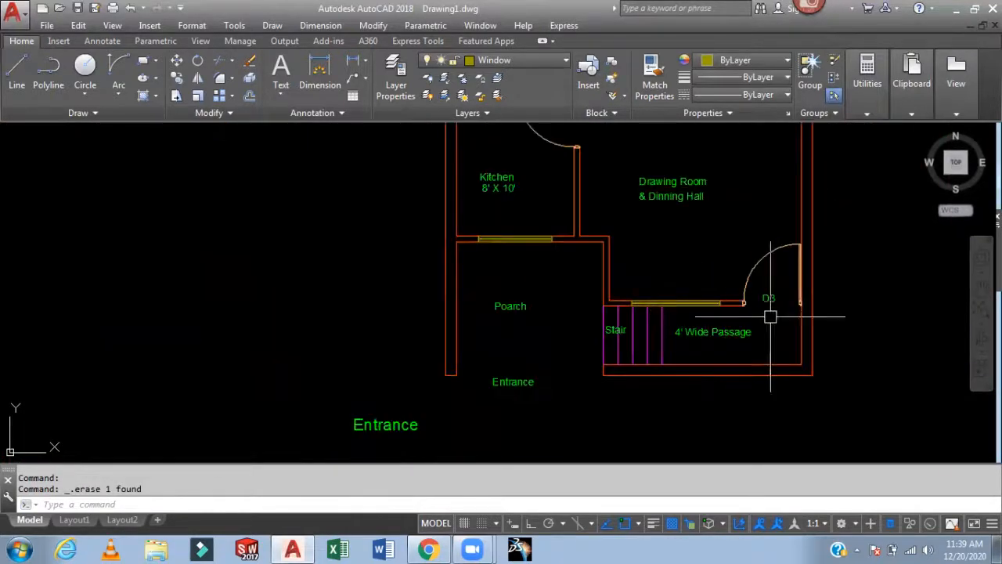
pyautogui.moveTo(808, 363)
pyautogui.mouseDown(button='middle')
pyautogui.moveTo(738, 383)
pyautogui.moveTo(741, 358)
pyautogui.moveTo(720, 367)
pyautogui.moveTo(714, 388)
pyautogui.mouseUp(button='middle')
pyautogui.moveTo(727, 279)
pyautogui.mouseDown(button='middle')
pyautogui.moveTo(736, 253)
pyautogui.moveTo(729, 284)
pyautogui.moveTo(759, 336)
pyautogui.mouseUp(button='middle')
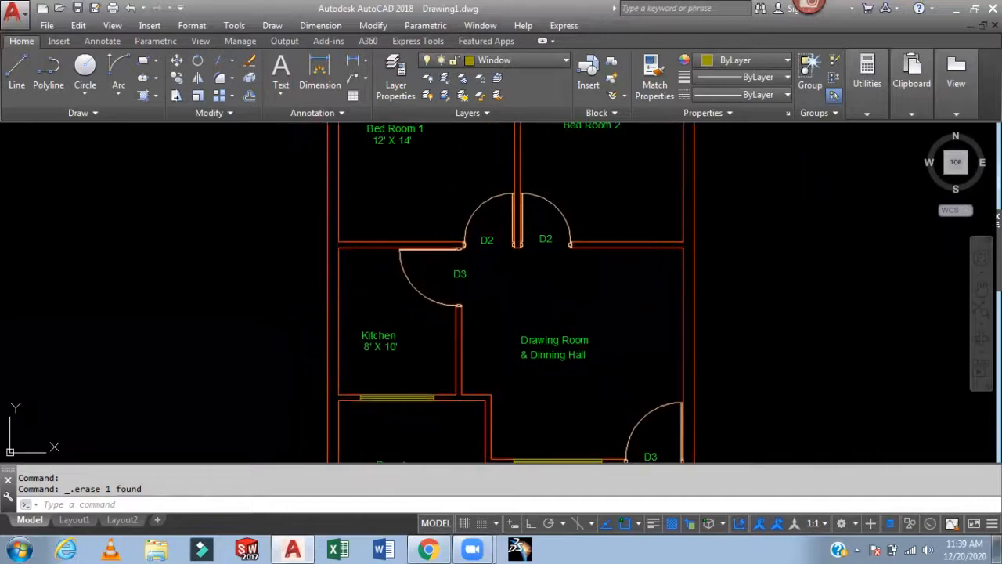
pyautogui.click(512, 64)
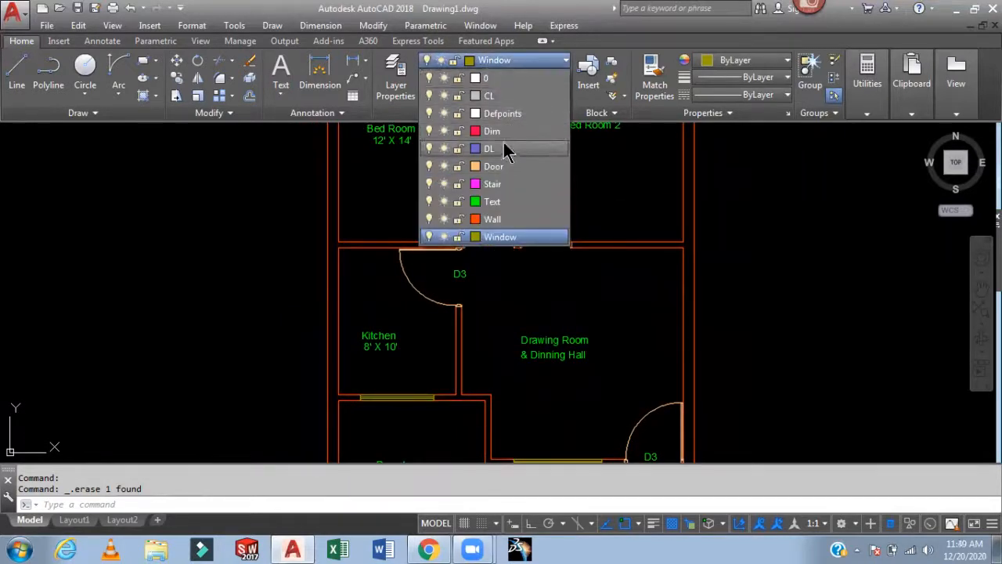
pyautogui.click(500, 96)
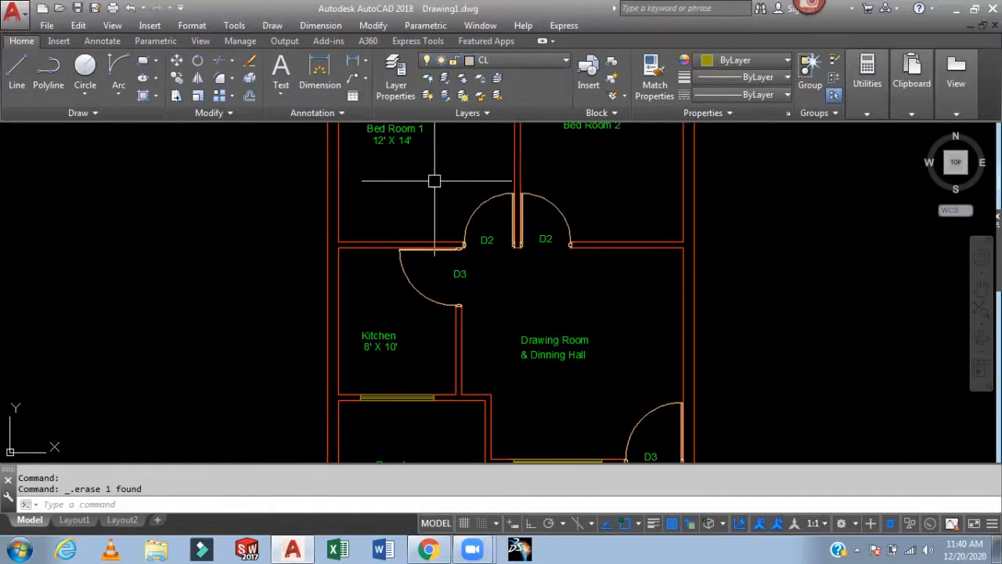
pyautogui.scroll(2, 434, 180)
pyautogui.write('l')
pyautogui.press('Return')
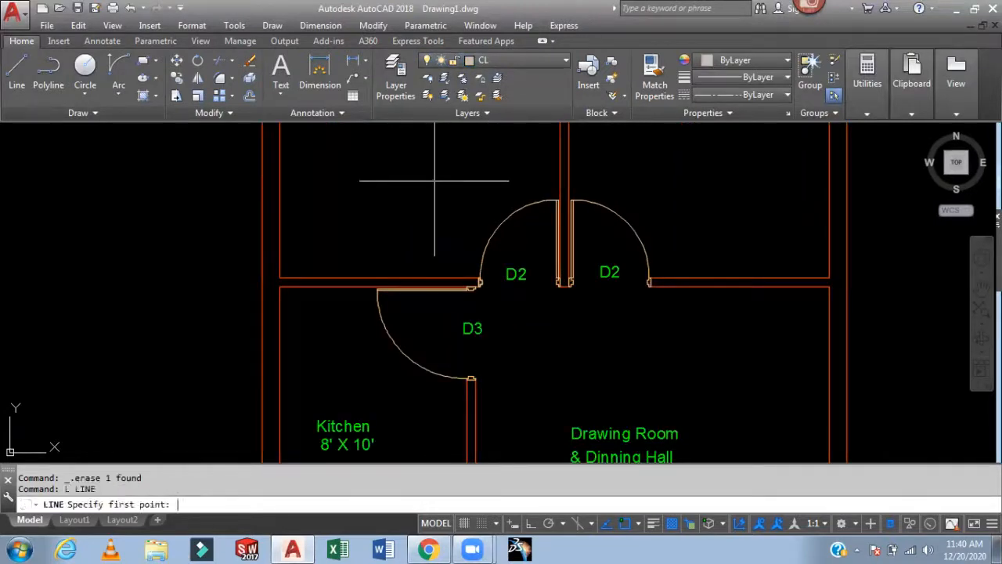
pyautogui.scroll(4, 671, 280)
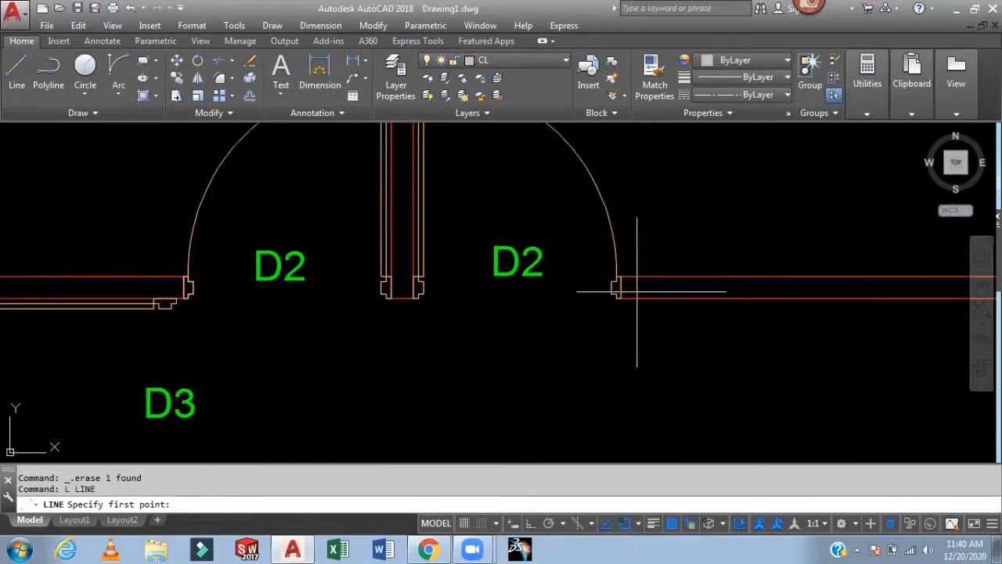
pyautogui.click(612, 287)
pyautogui.scroll(-2, 767, 286)
pyautogui.moveTo(768, 287); pyautogui.dragTo(529, 292, button='middle')
pyautogui.scroll(4, 702, 290)
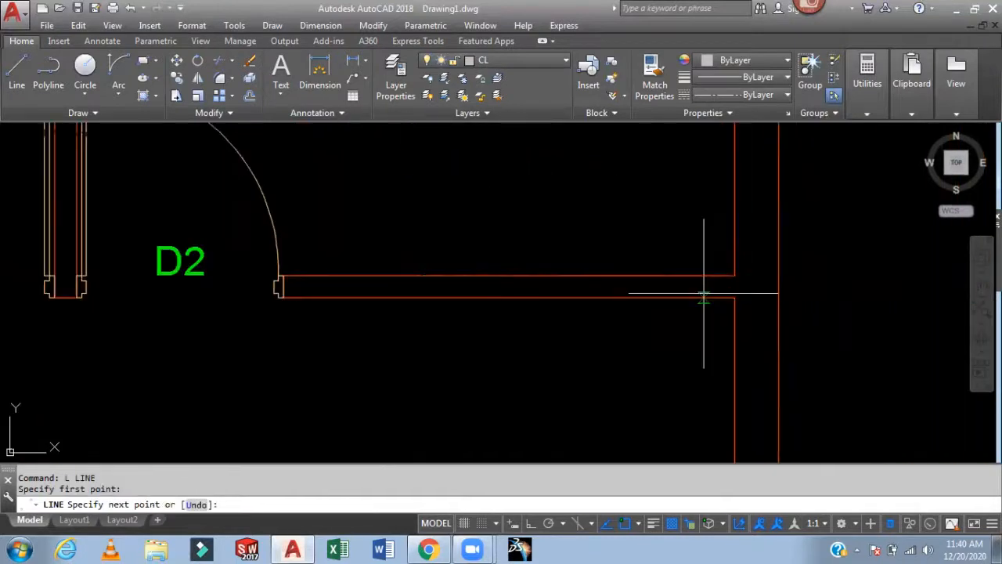
pyautogui.click(816, 285)
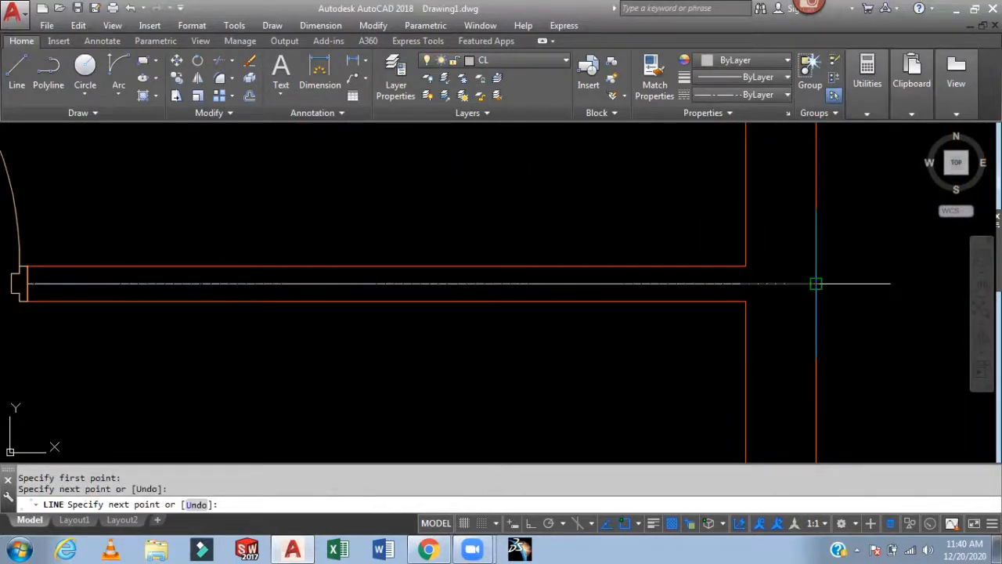
pyautogui.press('Return')
# - Draw a centre line along the bedroom wall from the left D2 door to the left exterior wall
pyautogui.scroll(-2, 490, 329)
pyautogui.moveTo(491, 329); pyautogui.dragTo(895, 273, button='middle')
pyautogui.moveTo(207, 282); pyautogui.dragTo(622, 342, button='middle')
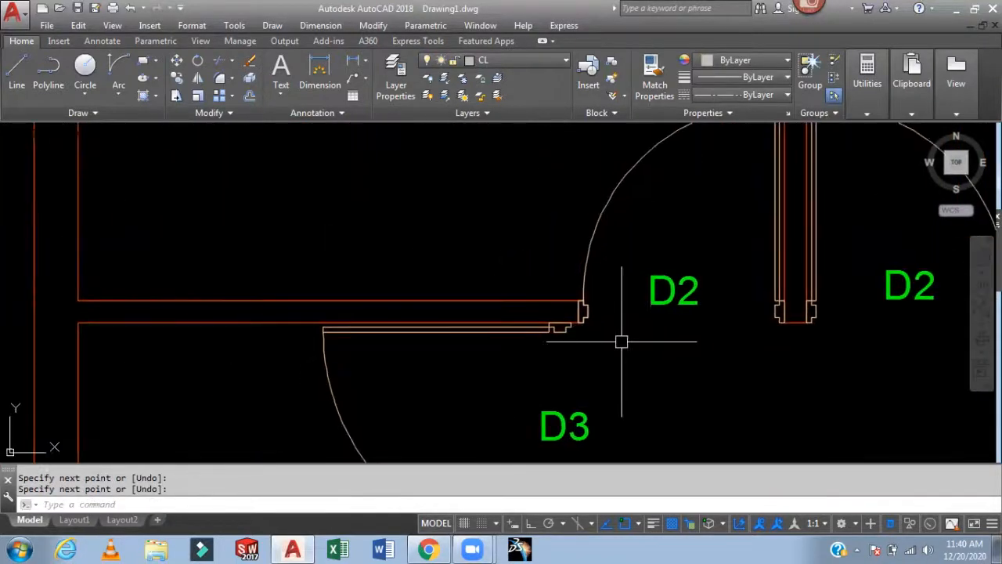
pyautogui.scroll(4, 585, 322)
pyautogui.press('Return')
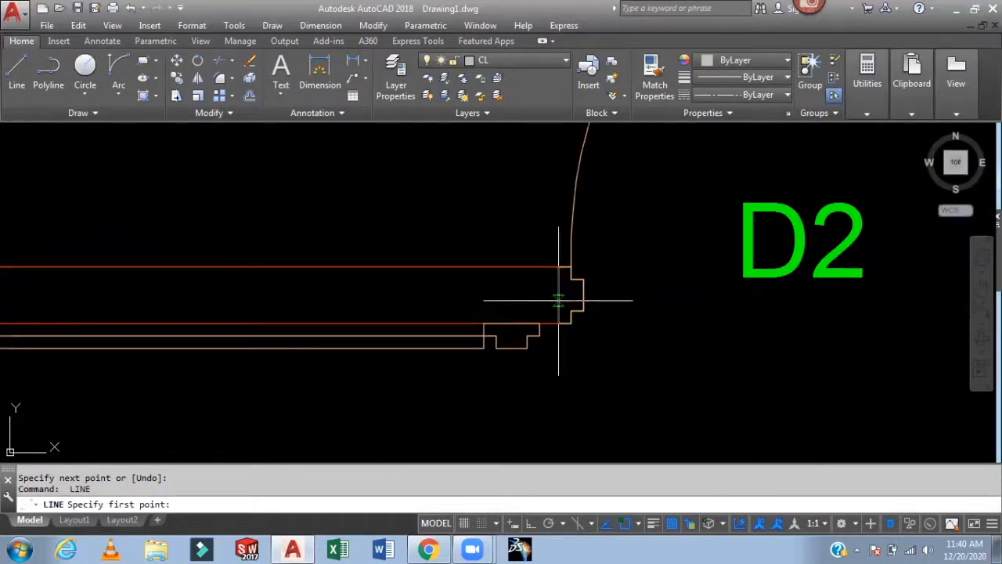
pyautogui.click(558, 296)
pyautogui.scroll(-2, 412, 306)
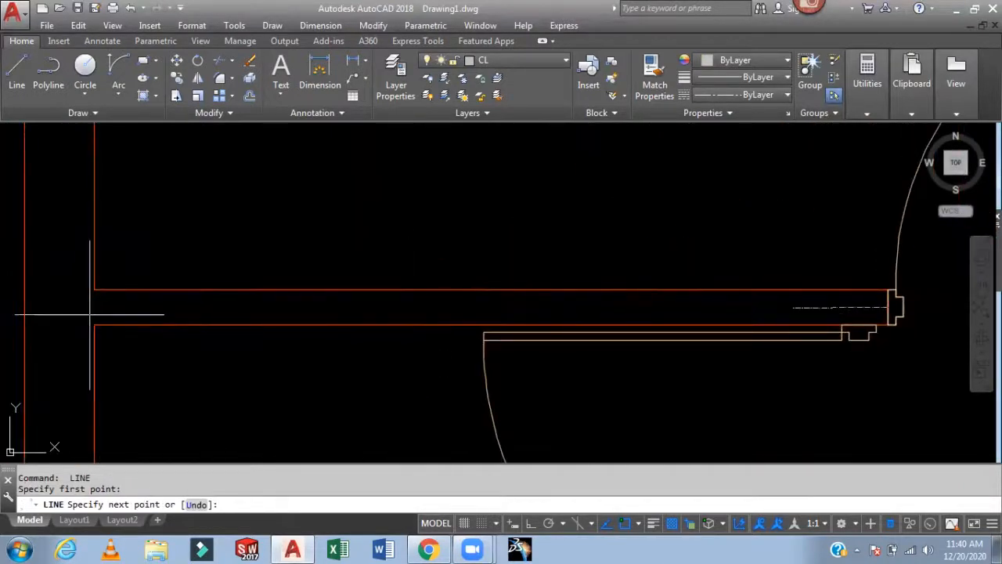
pyautogui.moveTo(90, 314); pyautogui.dragTo(231, 314, button='middle')
pyautogui.click(191, 310)
pyautogui.press('Return')
# - Set the linetype scale to 10
pyautogui.moveTo(458, 265)
pyautogui.mouseDown(button='middle')
pyautogui.moveTo(334, 283)
pyautogui.moveTo(452, 262)
pyautogui.moveTo(373, 282)
pyautogui.mouseUp(button='middle')
pyautogui.scroll(-2, 334, 283)
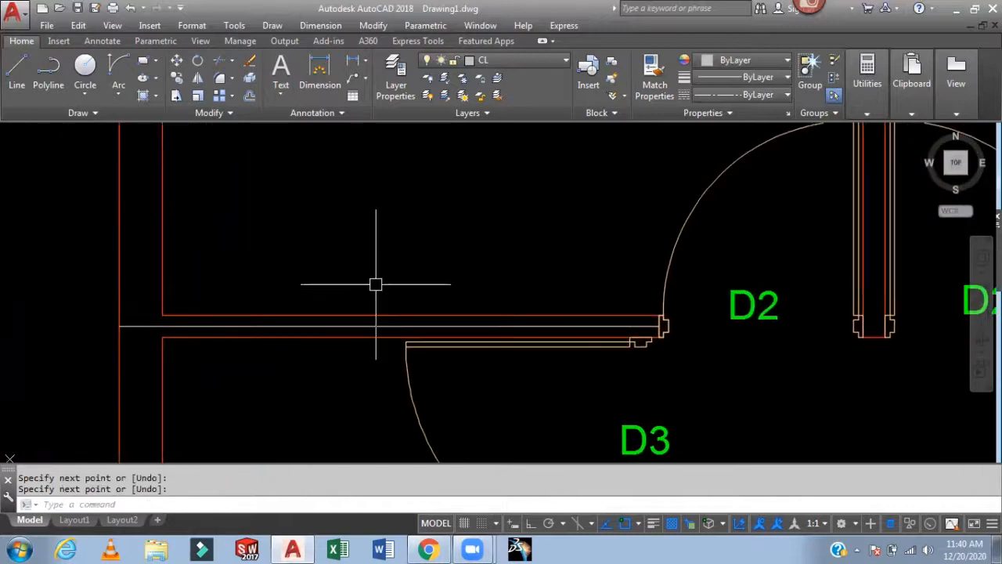
pyautogui.write('Lt')
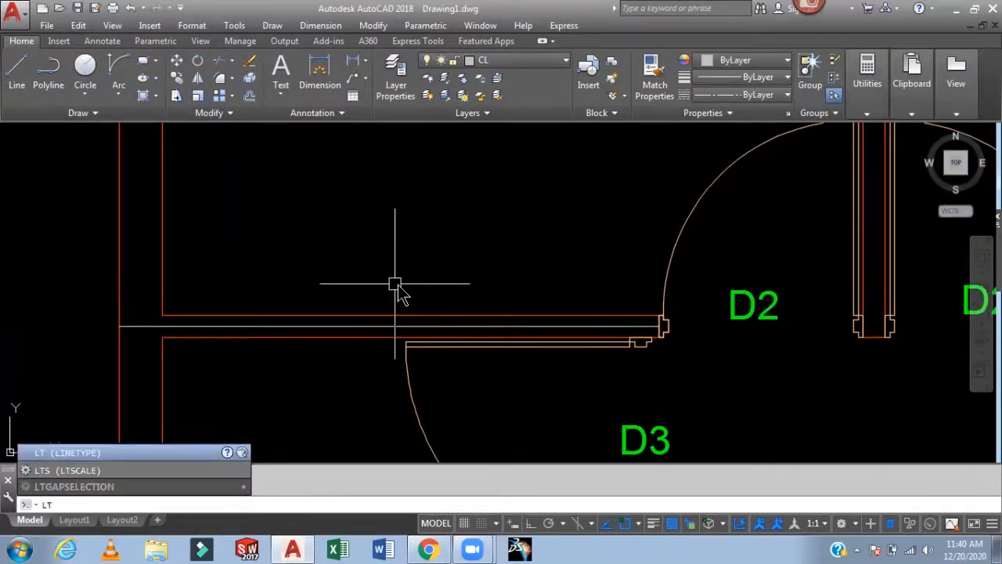
pyautogui.write('S')
pyautogui.press('Return')
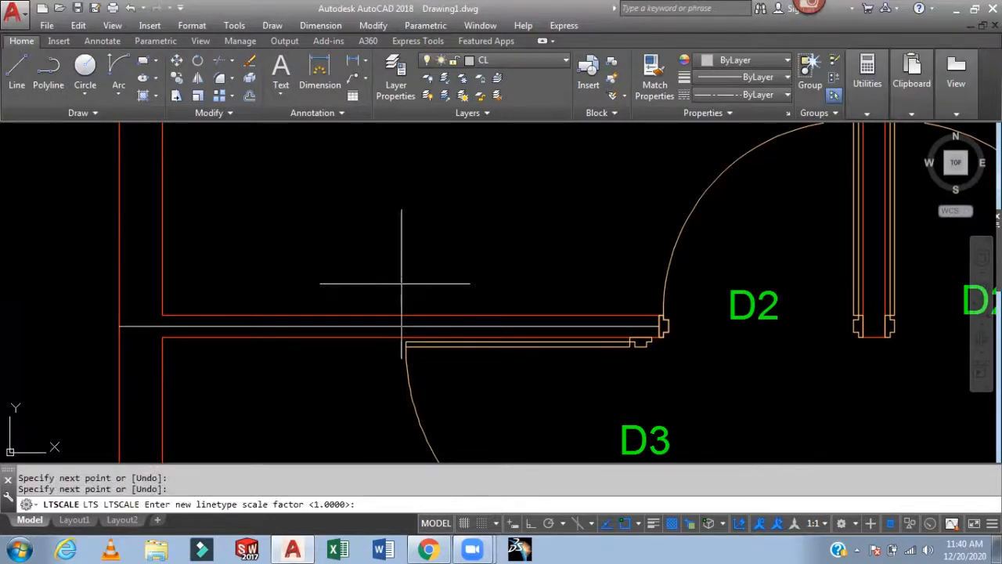
pyautogui.write('10')
pyautogui.press('Return')
# - Extend the left centre line across both D2 doorways to meet the right centre line
pyautogui.scroll(-3, 431, 274)
pyautogui.moveTo(456, 268); pyautogui.dragTo(150, 277, button='middle')
pyautogui.scroll(2, 385, 376)
pyautogui.moveTo(385, 376); pyautogui.dragTo(697, 428, button='middle')
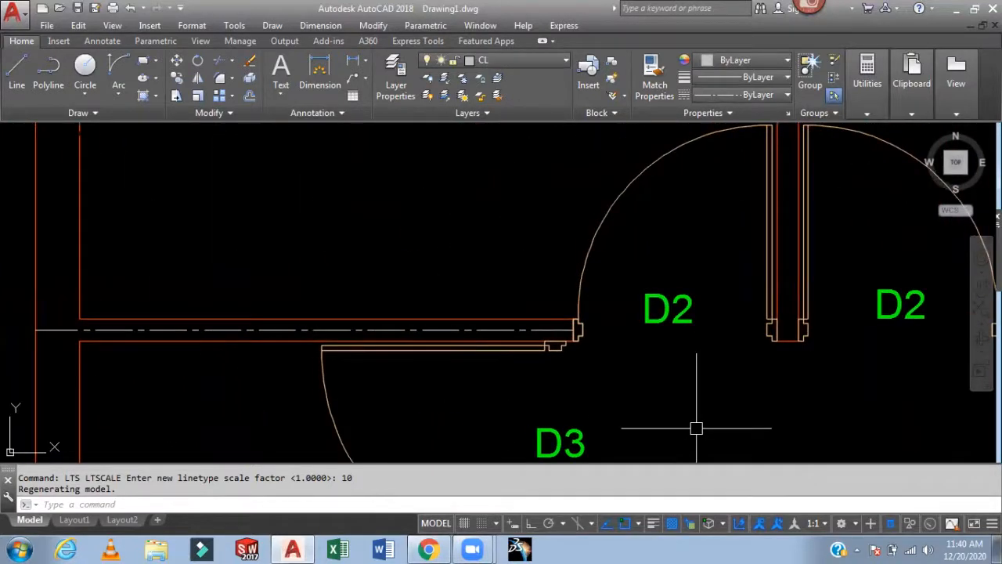
pyautogui.press('Return')
pyautogui.scroll(2, 548, 329)
pyautogui.click(576, 336)
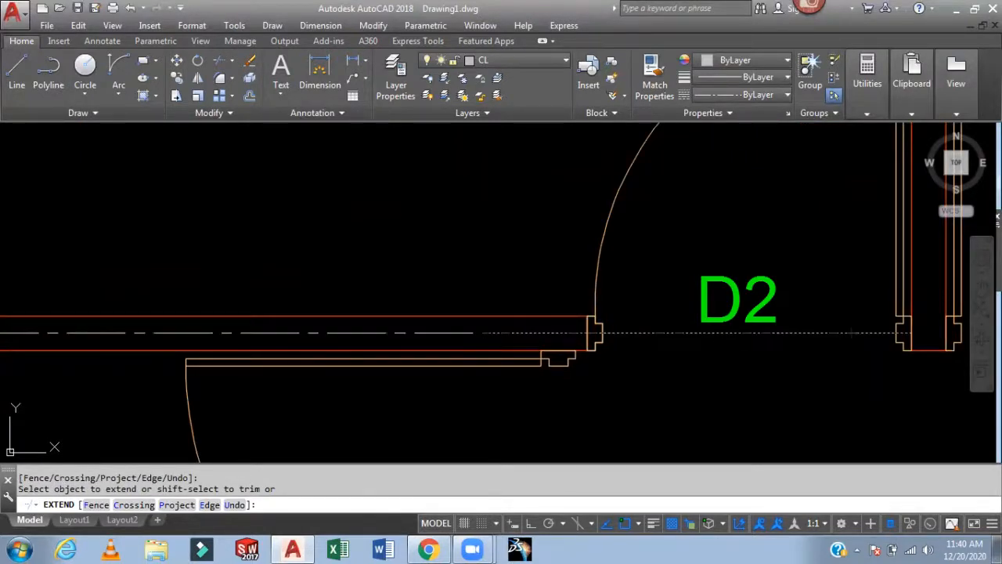
pyautogui.moveTo(874, 355); pyautogui.dragTo(644, 404, button='middle')
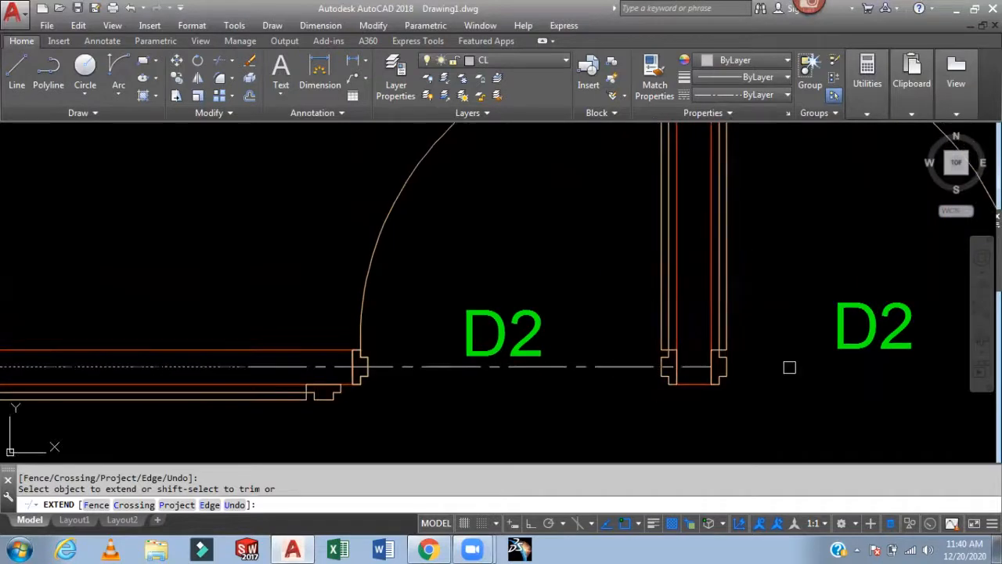
pyautogui.scroll(-2, 783, 365)
pyautogui.scroll(-1, 640, 399)
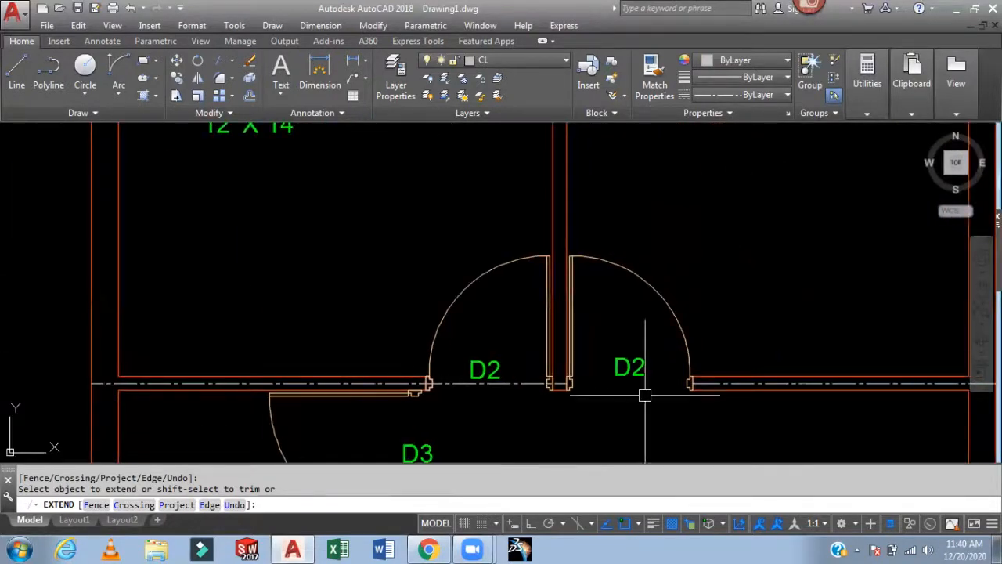
pyautogui.press('Escape')
# - Join the two centre lines into a single line
pyautogui.write('j')
pyautogui.press('Return')
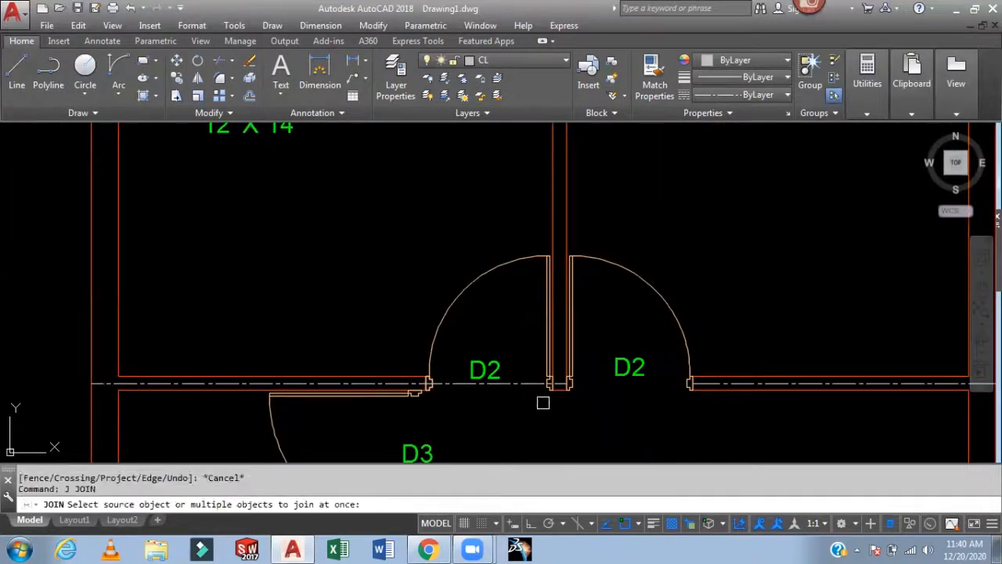
pyautogui.click(540, 383)
pyautogui.scroll(4, 744, 380)
pyautogui.click(741, 385)
pyautogui.press('Return')
# - Stretch the centre line's left end slightly past the left exterior wall
pyautogui.scroll(-4, 722, 325)
pyautogui.scroll(-2, 791, 351)
pyautogui.scroll(7, 422, 329)
pyautogui.click(435, 291)
pyautogui.click(417, 291)
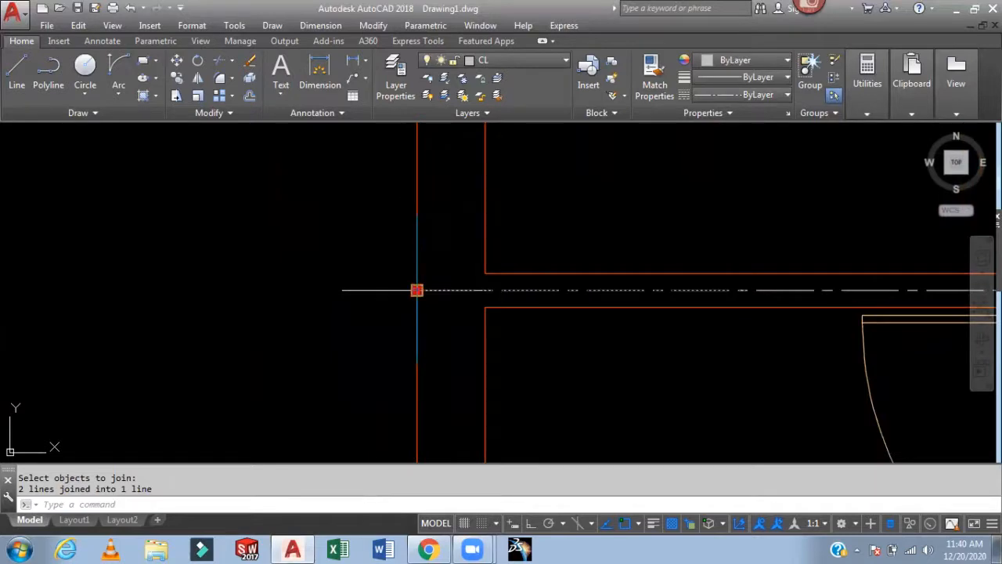
pyautogui.click(389, 290)
pyautogui.press('Return')
pyautogui.scroll(-2, 444, 330)
pyautogui.moveTo(671, 335); pyautogui.dragTo(2, 340, button='middle')
pyautogui.scroll(-2, 624, 353)
pyautogui.moveTo(624, 352); pyautogui.dragTo(187, 388, button='middle')
pyautogui.press('Escape')
pyautogui.click(512, 362)
pyautogui.click(530, 361)
pyautogui.click(555, 361)
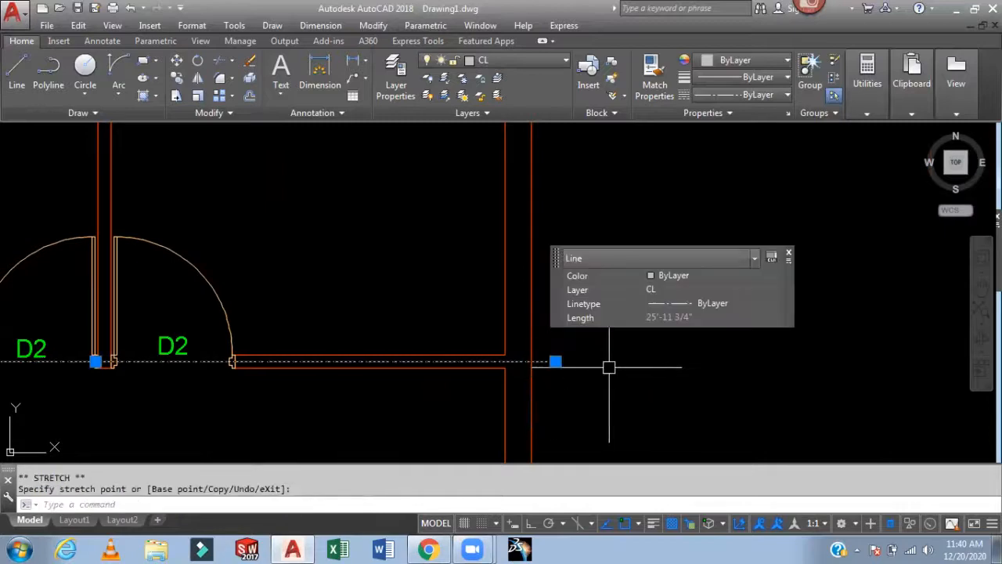
pyautogui.press('Escape')
# - Draw a centre line along the left toilet's wall between its D1 and D2 doorways
pyautogui.scroll(-5, 693, 347)
pyautogui.moveTo(700, 346); pyautogui.dragTo(771, 381, button='middle')
pyautogui.scroll(6, 515, 279)
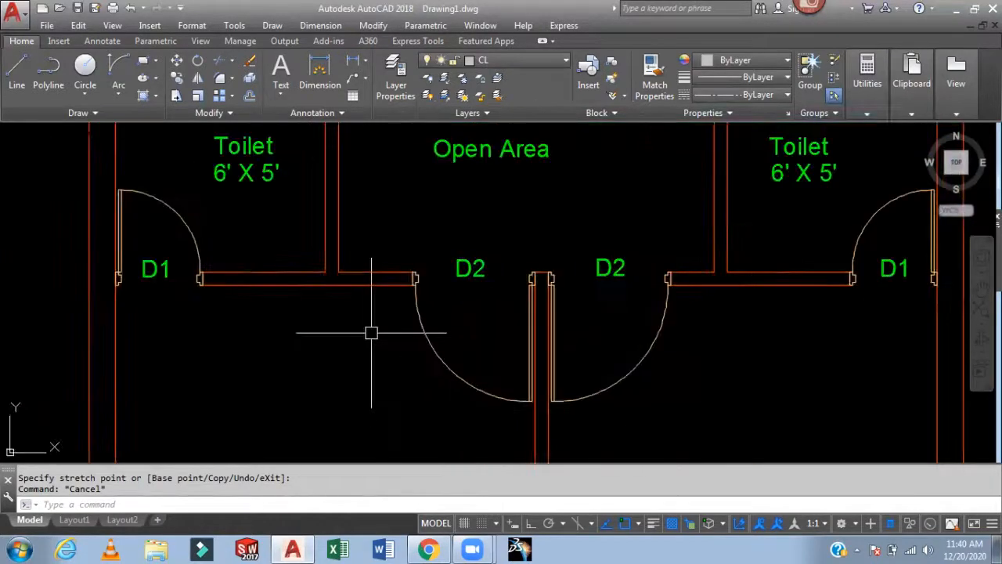
pyautogui.write('l')
pyautogui.press('Return')
pyautogui.scroll(5, 347, 331)
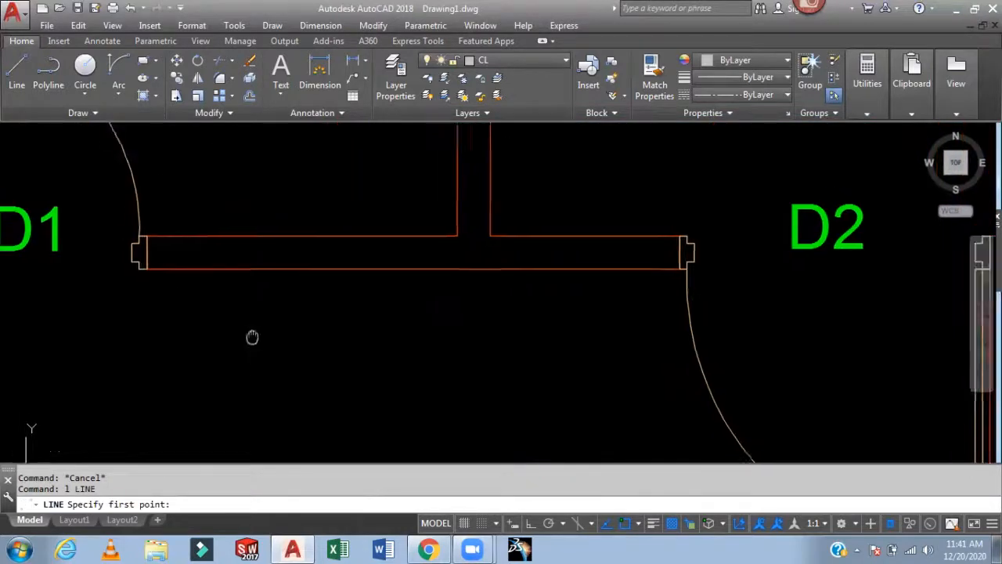
pyautogui.click(213, 296)
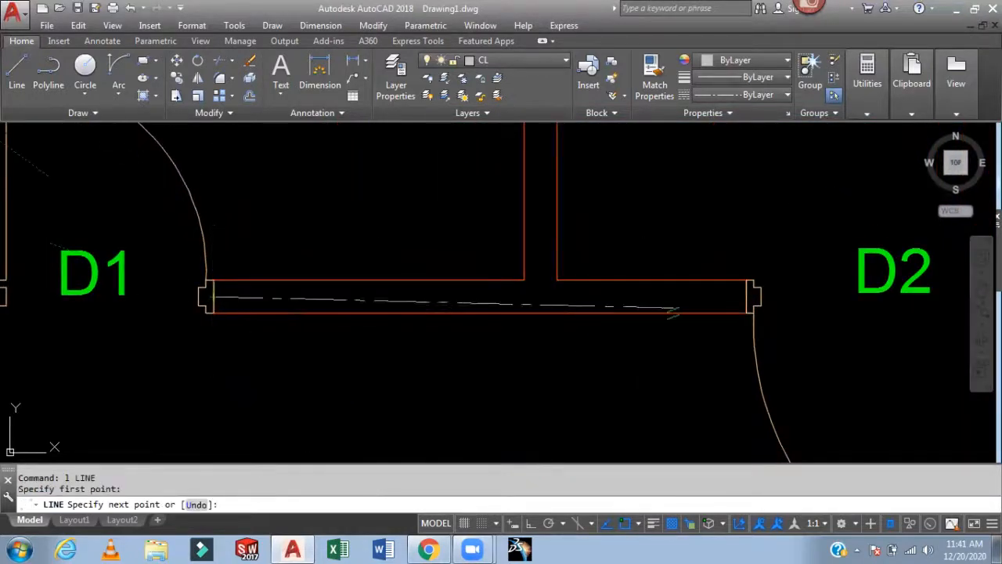
pyautogui.click(746, 295)
pyautogui.press('Return')
# - Draw a centre line along the right toilet's wall from the right D2 doorway to the D1 doorway
pyautogui.scroll(-4, 708, 363)
pyautogui.scroll(6, 626, 392)
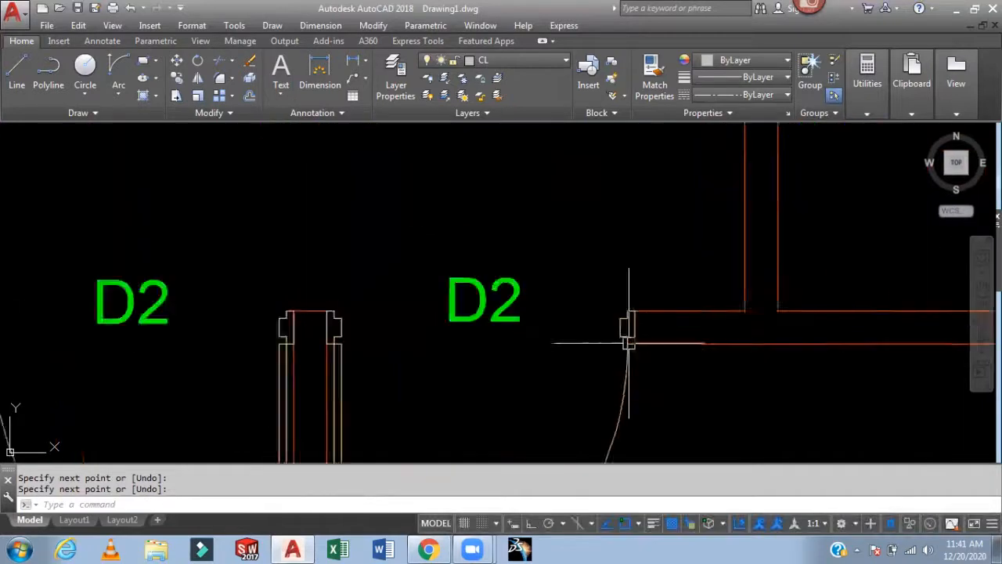
pyautogui.press('Return')
pyautogui.click(612, 318)
pyautogui.scroll(-4, 783, 324)
pyautogui.scroll(5, 711, 336)
pyautogui.click(731, 329)
pyautogui.press('Return')
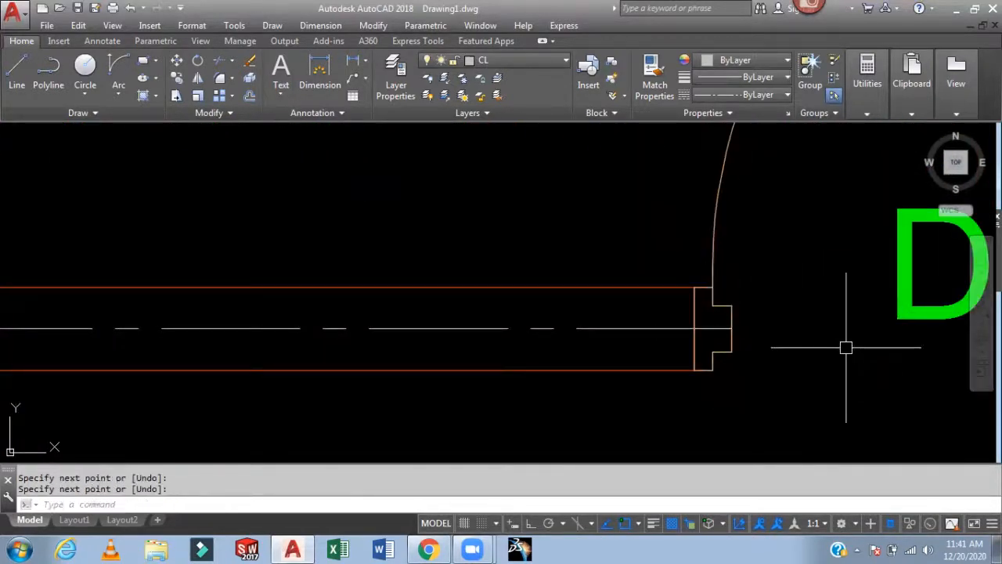
# - Draw a centre line across the right toilet's D1 doorway to meet the wall centre line
pyautogui.scroll(-3, 783, 349)
pyautogui.scroll(5, 608, 353)
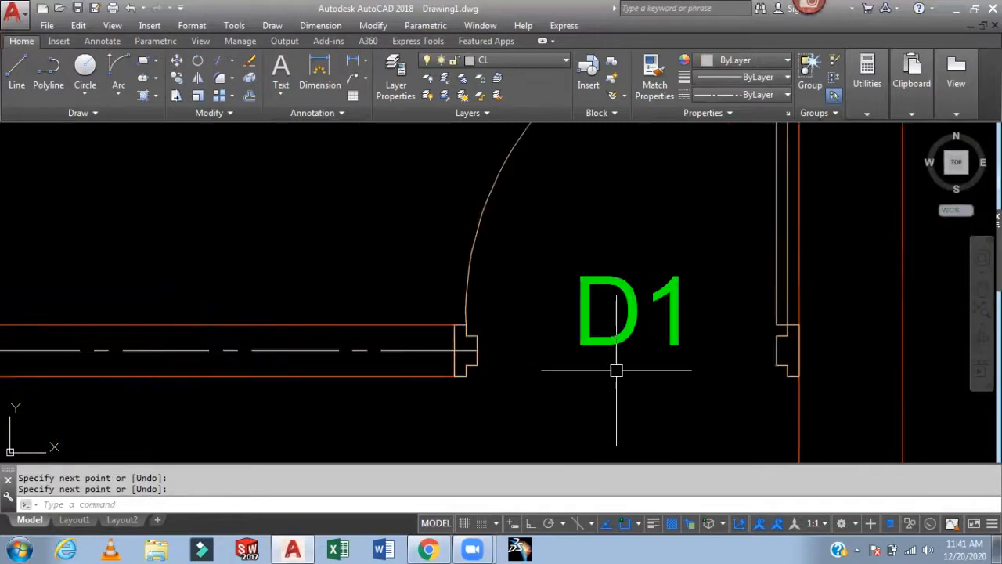
pyautogui.press('Return')
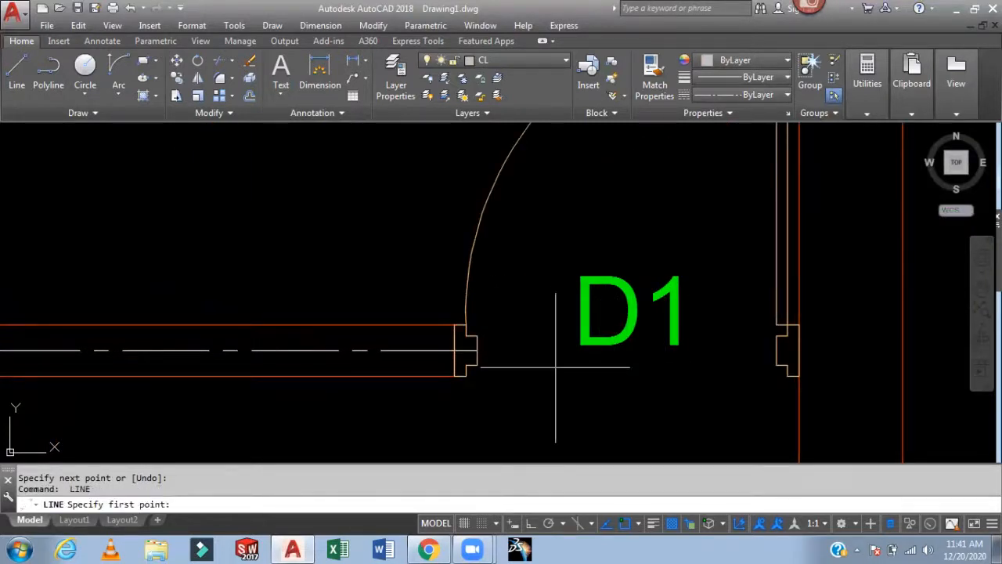
pyautogui.press('Escape')
pyautogui.press('Return')
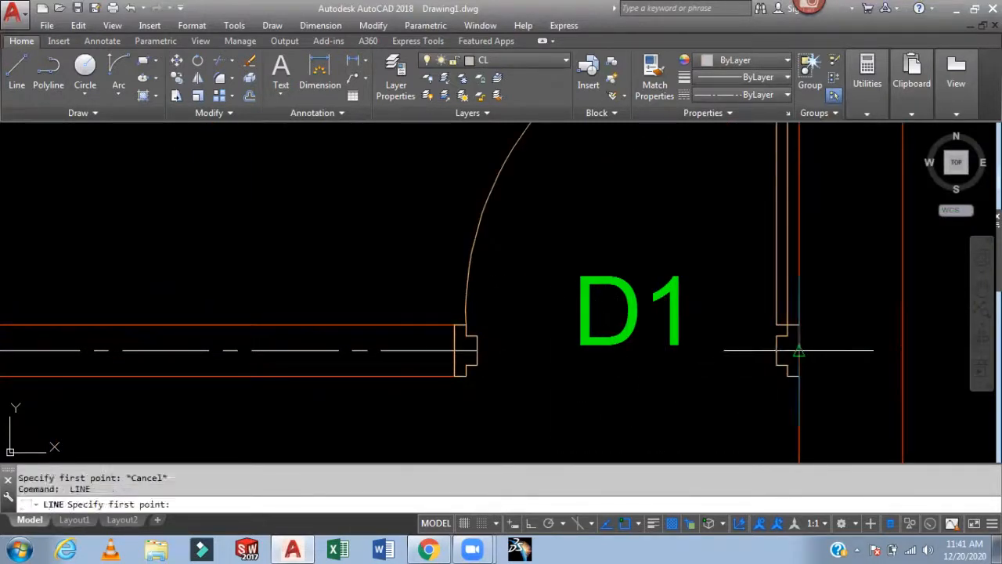
pyautogui.click(783, 350)
pyautogui.click(539, 350)
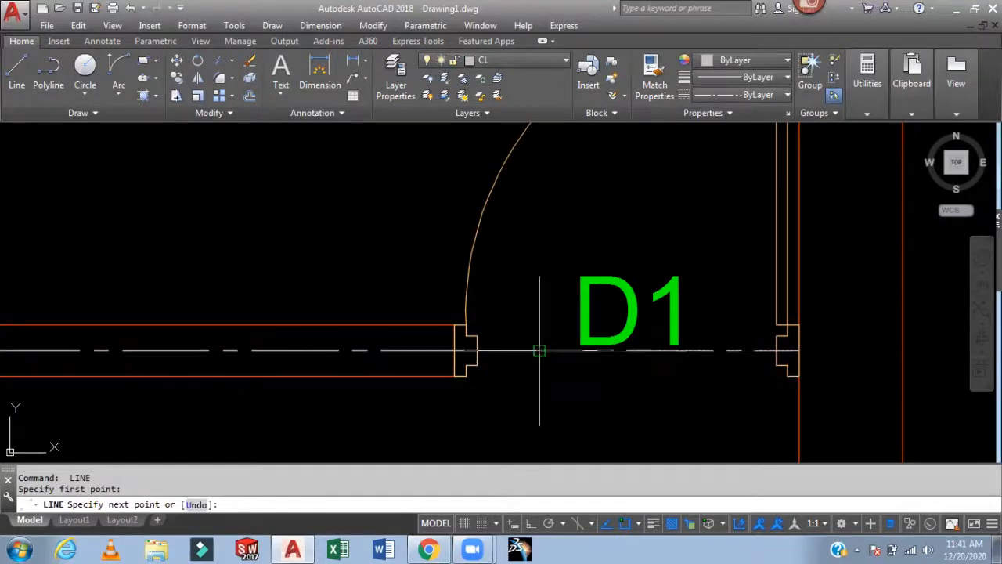
pyautogui.press('Return')
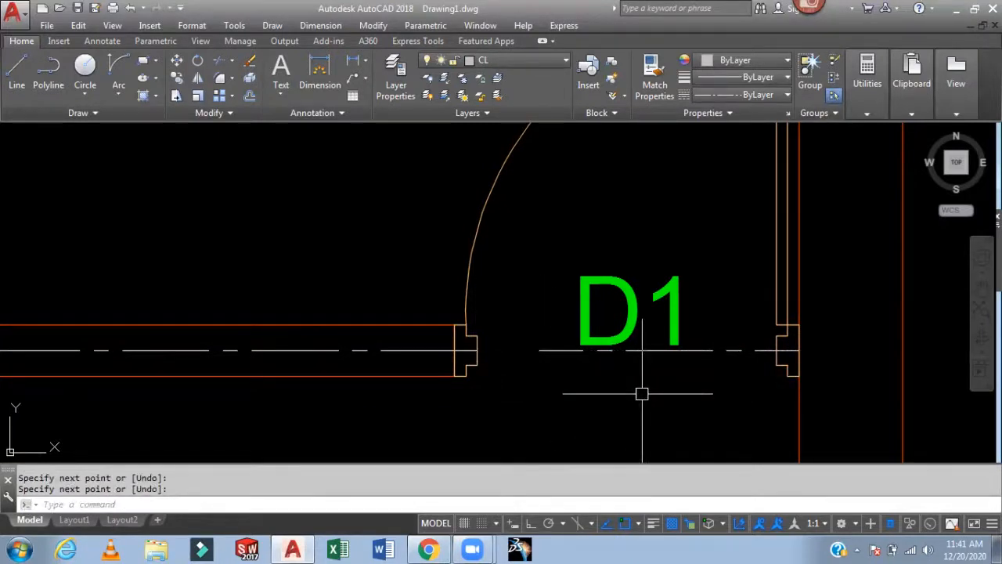
# - Join the three centre line segments along the right side into a single line
pyautogui.write('j')
pyautogui.press('Return')
pyautogui.click(627, 352)
pyautogui.click(420, 351)
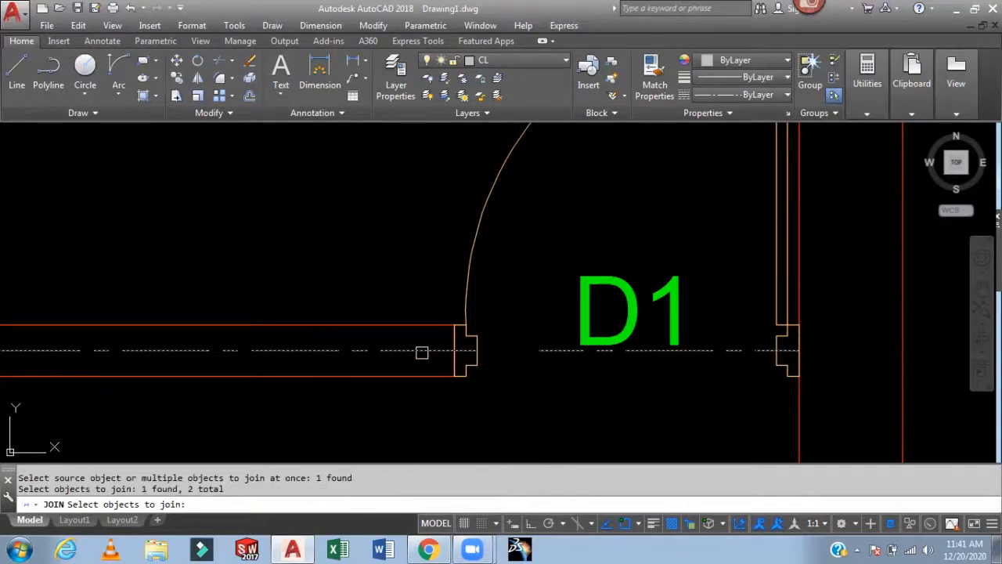
pyautogui.scroll(-1, 531, 371)
pyautogui.moveTo(237, 375); pyautogui.dragTo(754, 329, button='middle')
pyautogui.scroll(-2, 471, 332)
pyautogui.moveTo(471, 332); pyautogui.dragTo(731, 340, button='middle')
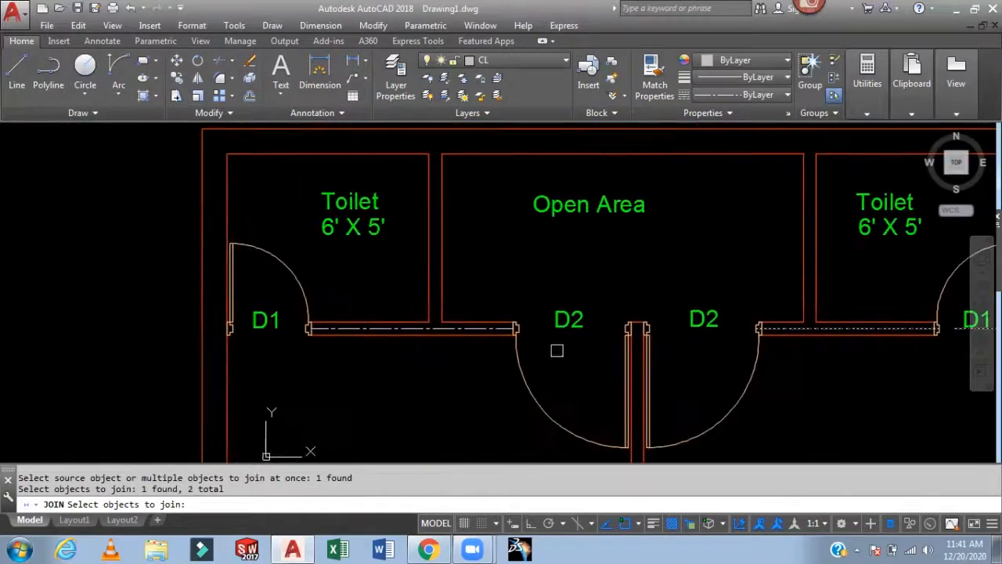
pyautogui.scroll(4, 470, 332)
pyautogui.scroll(-5, 469, 314)
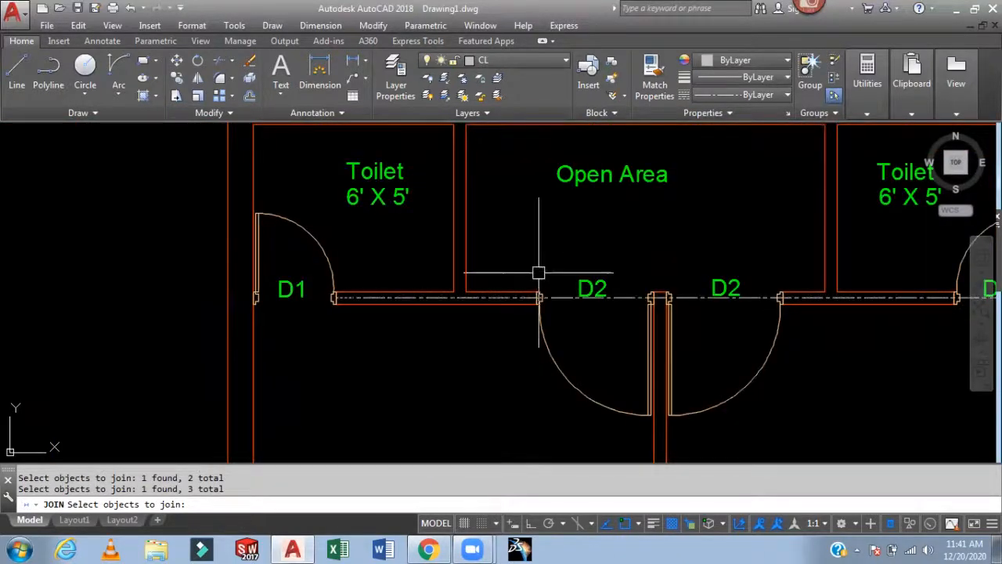
pyautogui.press('Return')
pyautogui.moveTo(526, 276); pyautogui.dragTo(378, 321, button='middle')
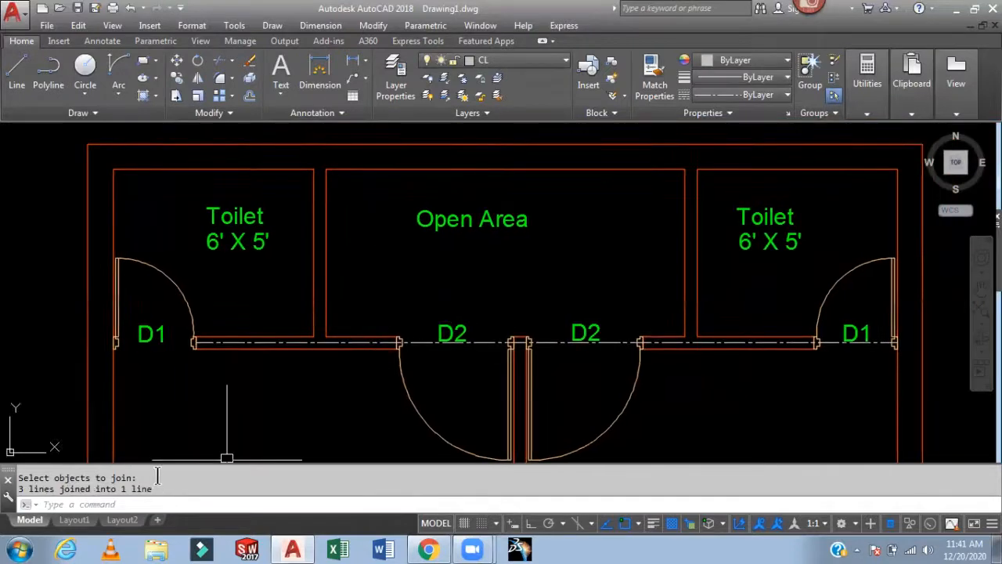
# - Stretch the centre line's left end slightly past the left exterior wall
pyautogui.scroll(4, 223, 344)
pyautogui.click(233, 340)
pyautogui.moveTo(242, 361); pyautogui.dragTo(651, 421, button='middle')
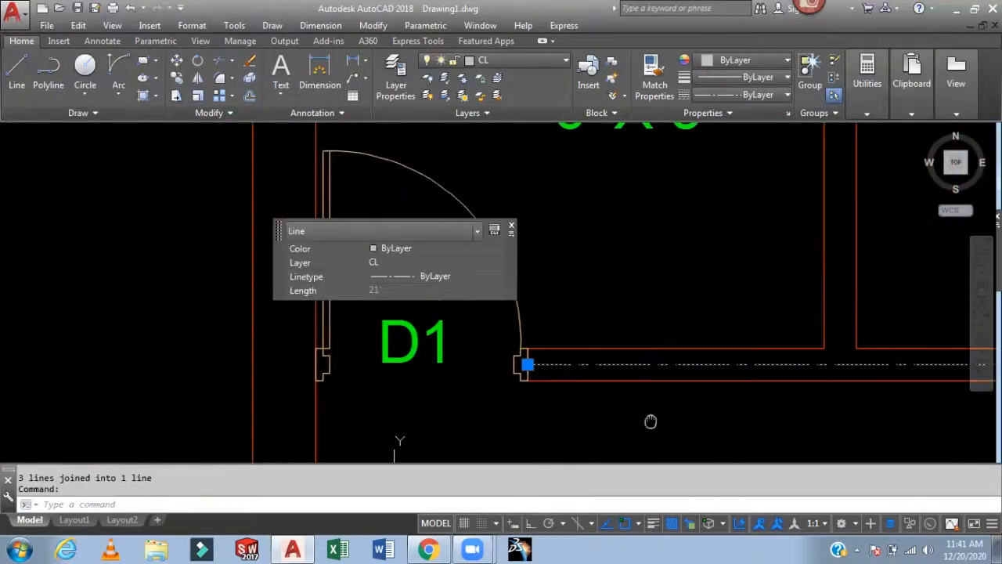
pyautogui.click(527, 364)
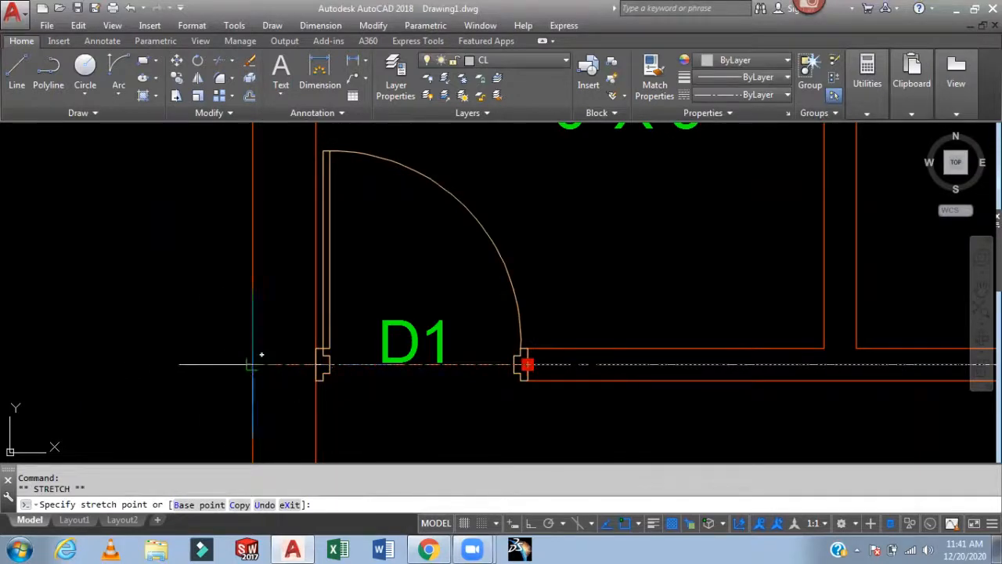
pyautogui.click(233, 365)
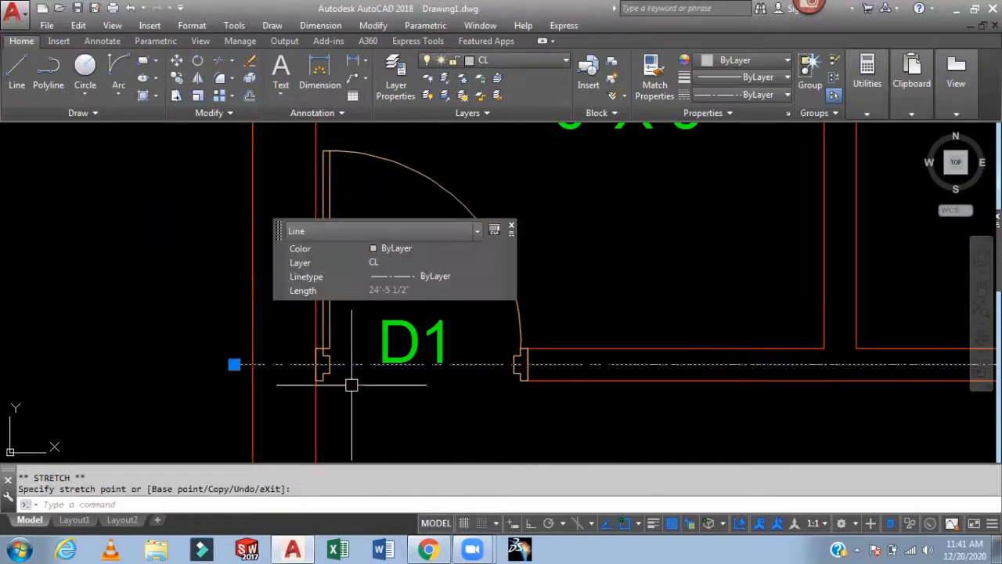
pyautogui.press('Escape')
# - Stretch the centre line's right end slightly past the right exterior wall
pyautogui.scroll(-3, 347, 381)
pyautogui.moveTo(647, 385); pyautogui.dragTo(243, 353, button='middle')
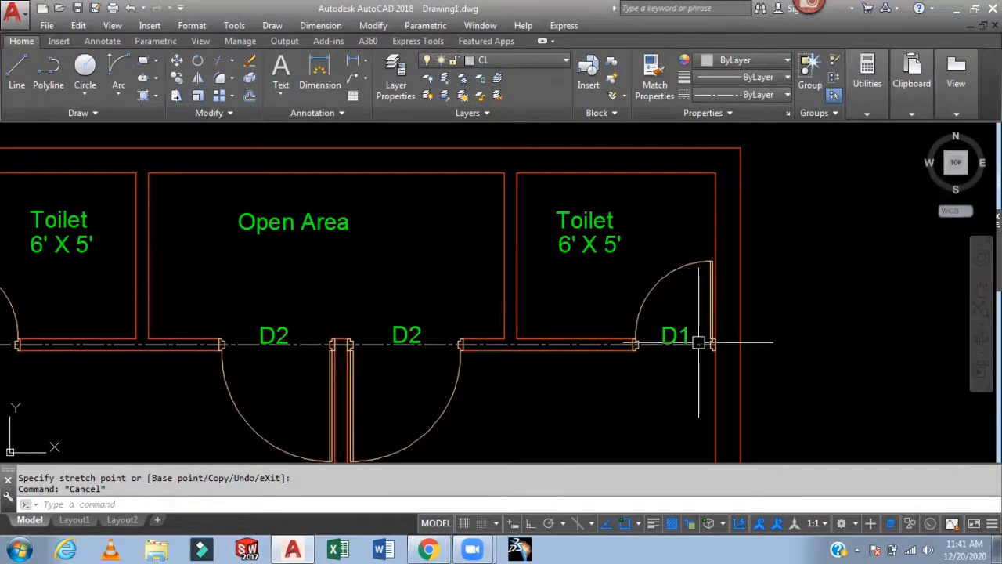
pyautogui.scroll(4, 699, 342)
pyautogui.click(693, 348)
pyautogui.click(744, 353)
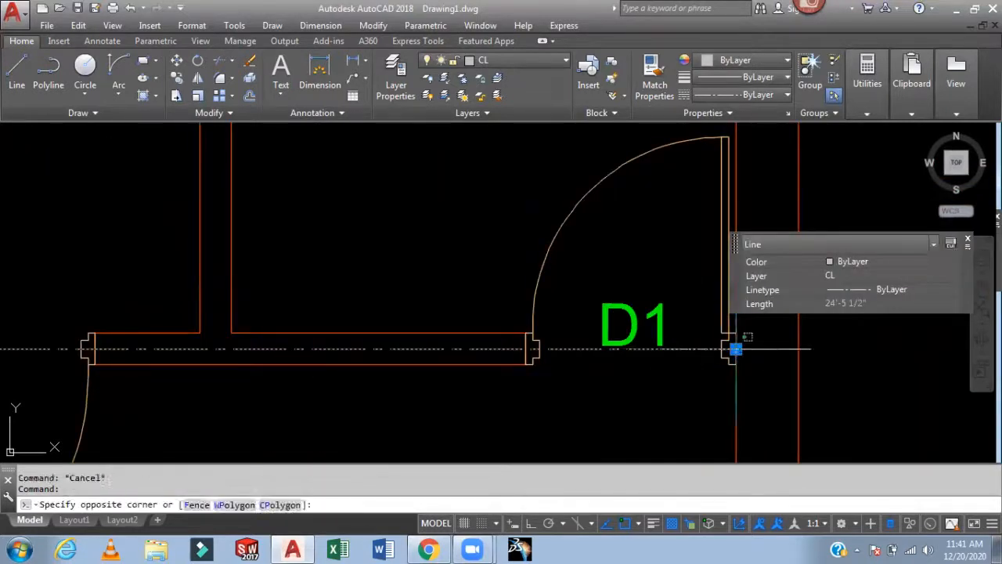
pyautogui.click(736, 349)
pyautogui.press('Escape')
pyautogui.press('Escape')
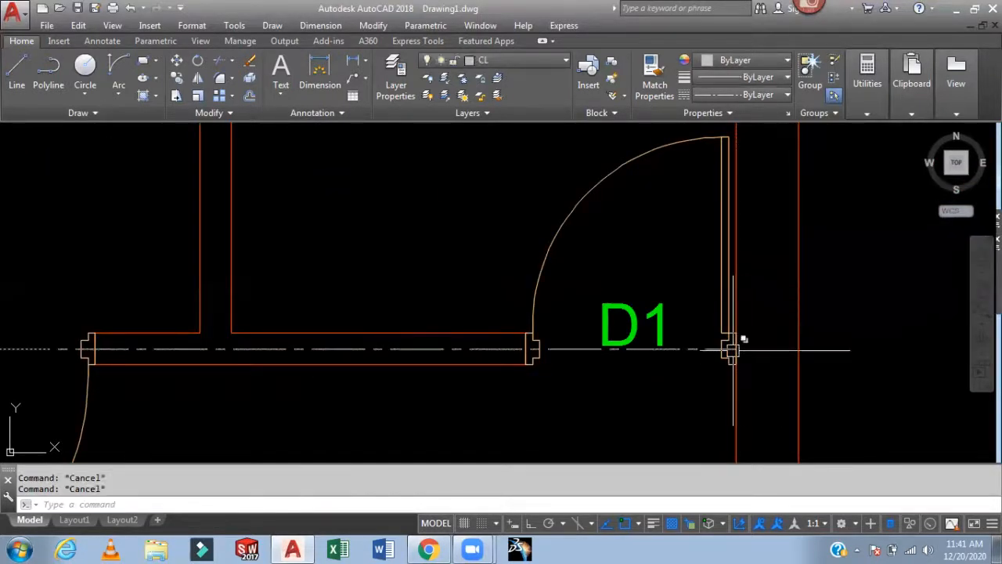
pyautogui.click(693, 349)
pyautogui.click(735, 349)
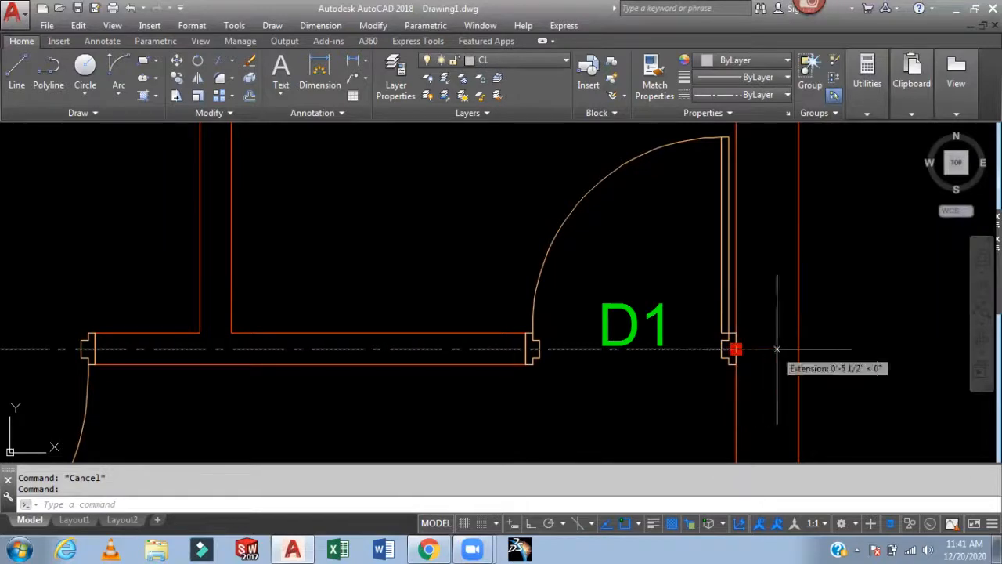
pyautogui.click(822, 349)
pyautogui.click(822, 349)
pyautogui.scroll(-3, 822, 349)
pyautogui.press('Escape')
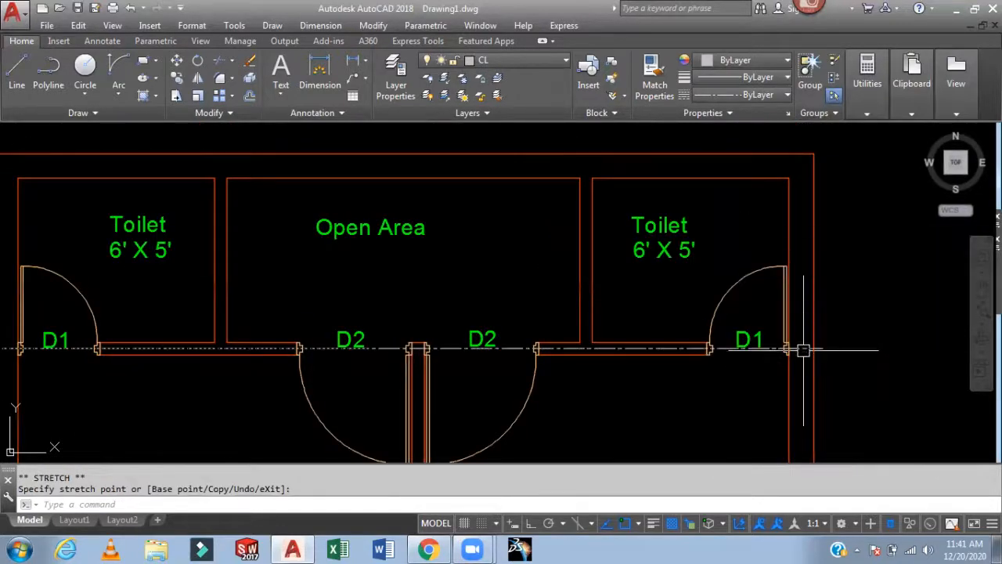
# - Review the centre lines across the whole floor plan
pyautogui.scroll(-3, 826, 348)
pyautogui.moveTo(830, 348); pyautogui.dragTo(679, 212, button='middle')
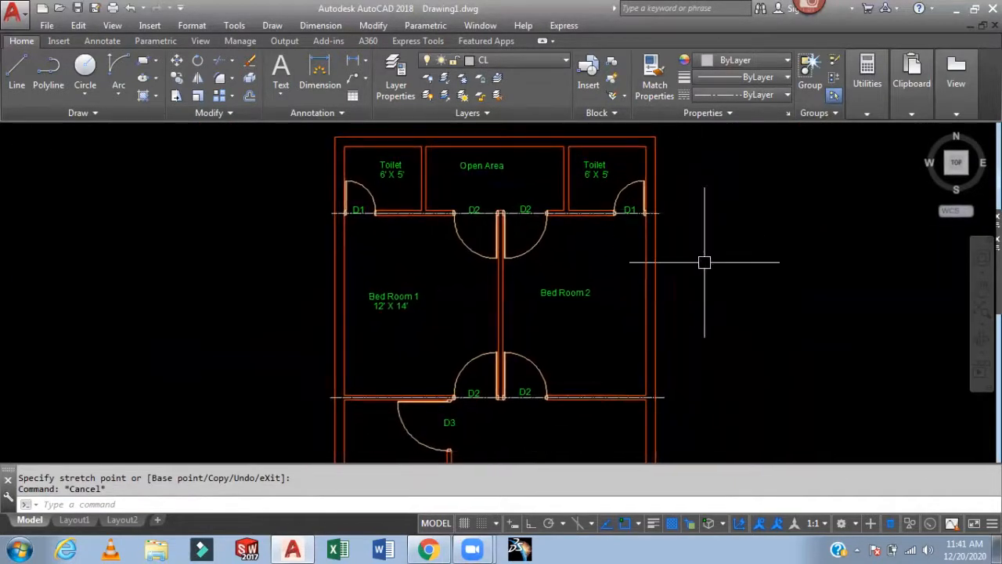
pyautogui.moveTo(752, 277)
pyautogui.mouseDown(button='middle')
pyautogui.moveTo(783, 209)
pyautogui.moveTo(774, 172)
pyautogui.moveTo(770, 243)
pyautogui.mouseUp(button='middle')
pyautogui.scroll(-2, 488, 284)
pyautogui.scroll(4, 553, 280)
pyautogui.scroll(-2, 329, 293)
pyautogui.scroll(5, 563, 322)
pyautogui.moveTo(563, 322); pyautogui.dragTo(391, 347, button='middle')
pyautogui.moveTo(394, 308); pyautogui.dragTo(235, 305, button='middle')
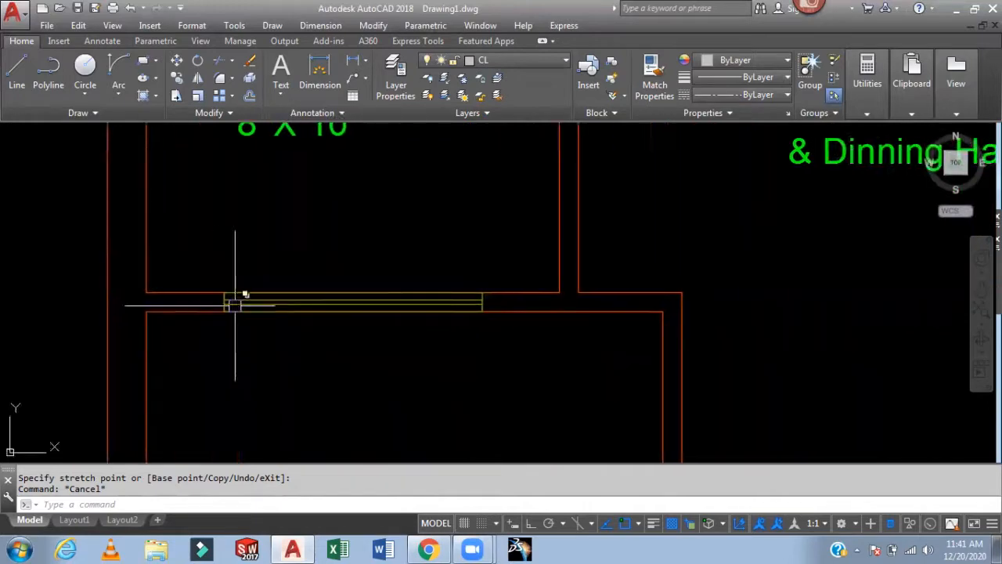
pyautogui.scroll(-2, 445, 336)
pyautogui.scroll(-3, 448, 320)
pyautogui.moveTo(447, 320); pyautogui.dragTo(515, 259, button='middle')
pyautogui.scroll(-2, 520, 265)
pyautogui.moveTo(636, 266)
pyautogui.mouseDown(button='middle')
pyautogui.moveTo(610, 264)
pyautogui.moveTo(574, 281)
pyautogui.moveTo(555, 320)
pyautogui.moveTo(558, 404)
pyautogui.mouseUp(button='middle')
pyautogui.moveTo(567, 281); pyautogui.dragTo(556, 387, button='middle')
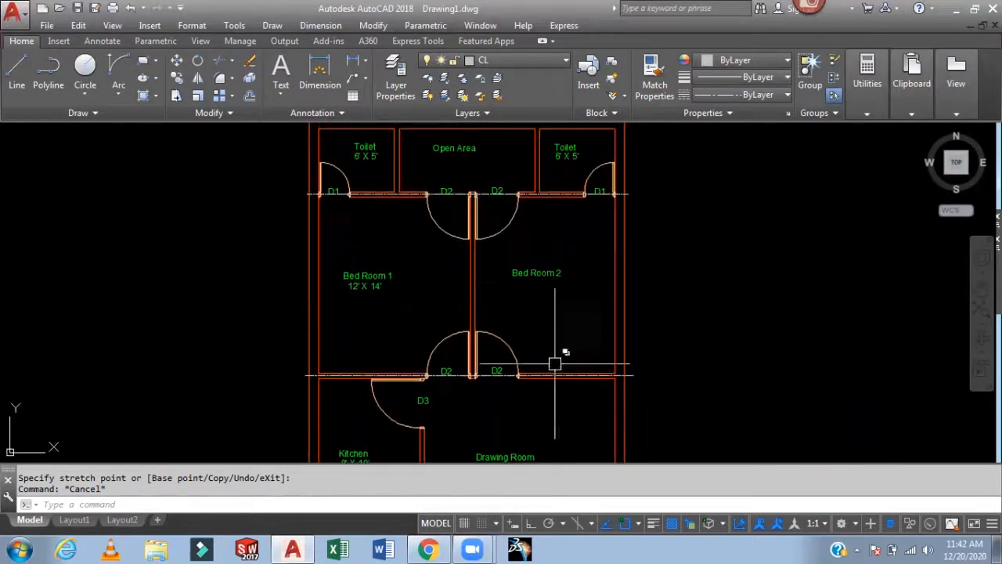
# - Switch to the Dim layer and start a linear dimension from the top-left exterior wall corner
pyautogui.click(511, 61)
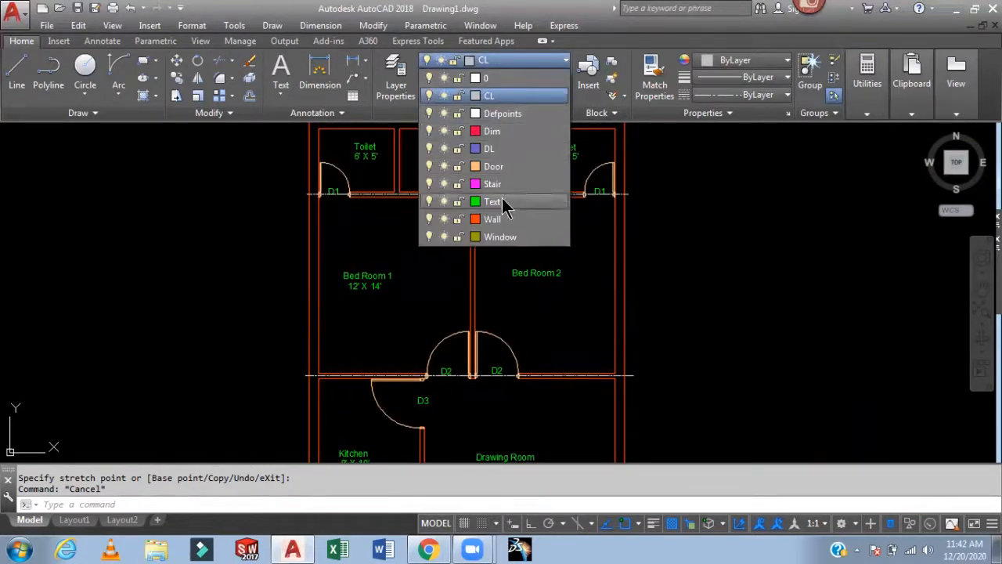
pyautogui.click(492, 132)
pyautogui.moveTo(686, 257); pyautogui.dragTo(660, 365, button='middle')
pyautogui.write('dli')
pyautogui.press('Return')
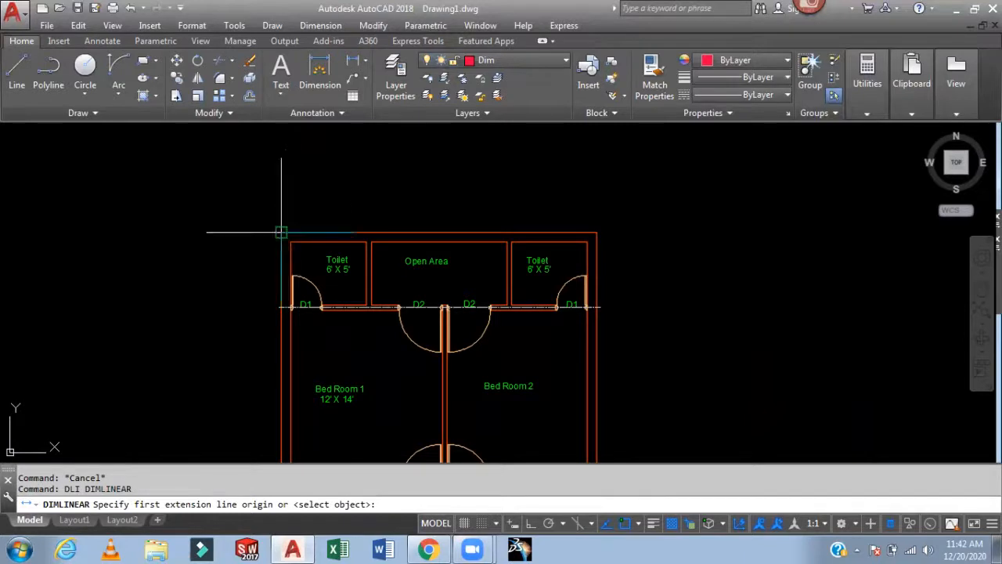
pyautogui.click(281, 232)
pyautogui.scroll(4, 363, 216)
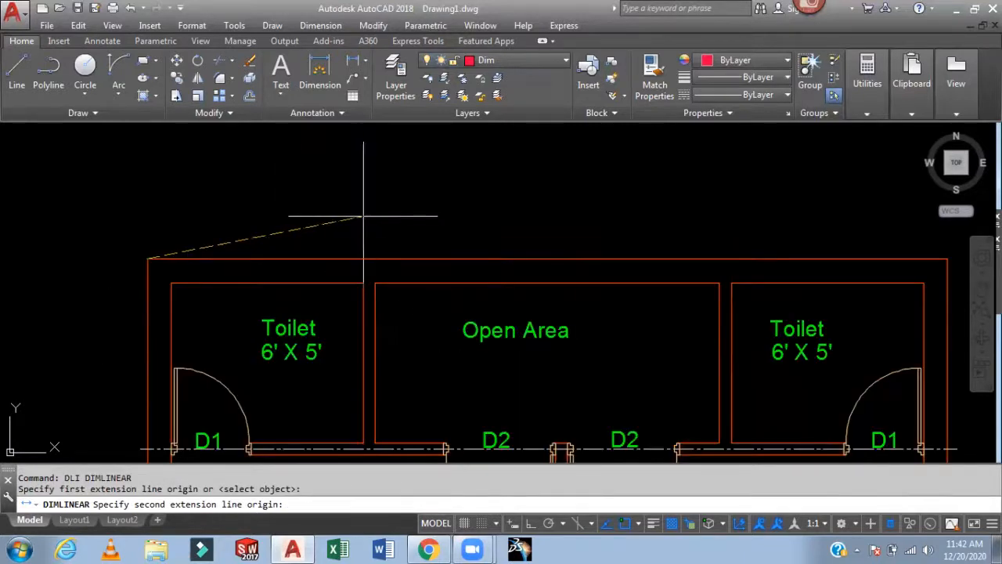
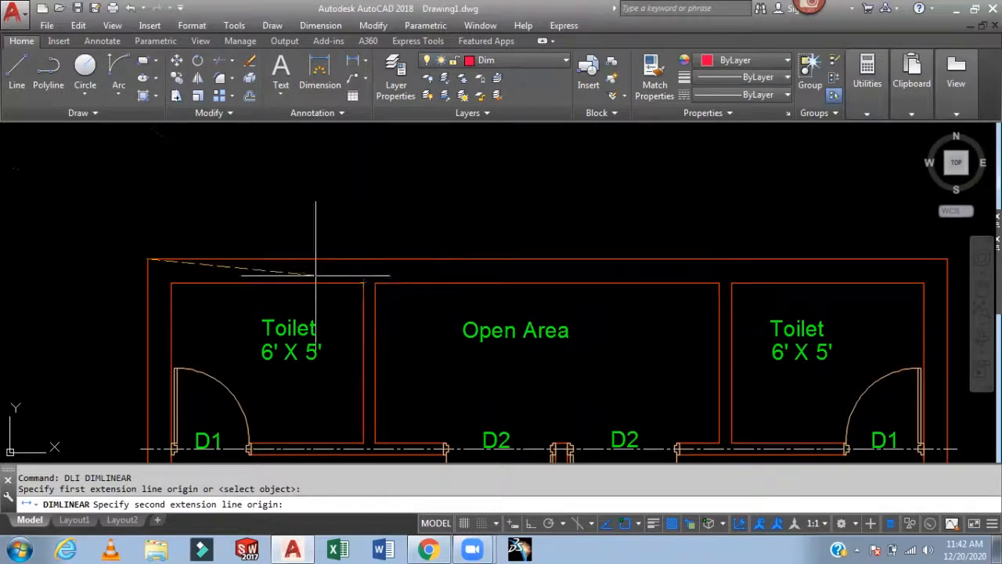
# - Complete the 9" linear dimension across the top-left exterior wall thickness, placing it above the wall
pyautogui.click(170, 282)
pyautogui.scroll(4, 171, 241)
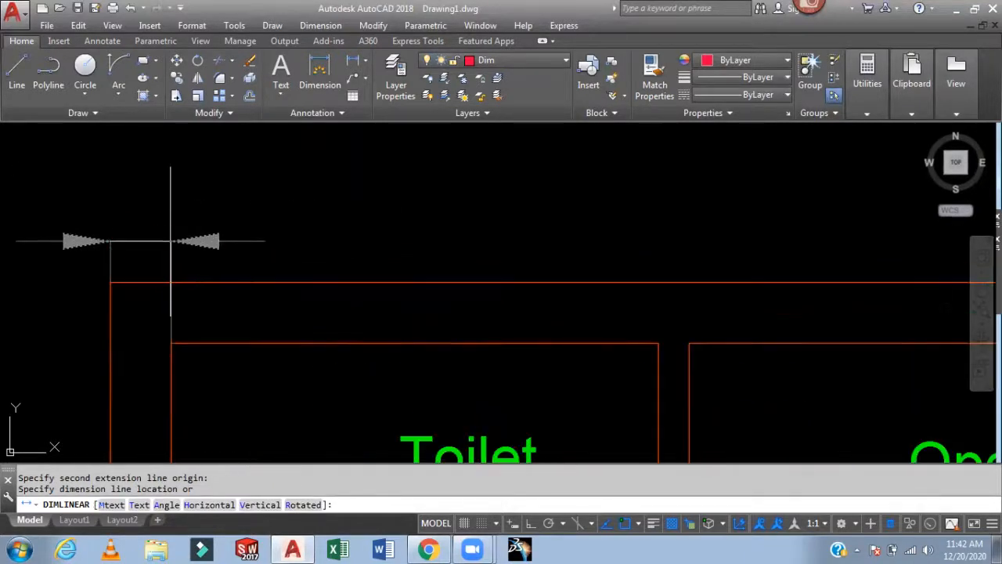
pyautogui.click(172, 236)
pyautogui.scroll(-4, 291, 213)
pyautogui.moveTo(379, 202); pyautogui.dragTo(333, 245, button='middle')
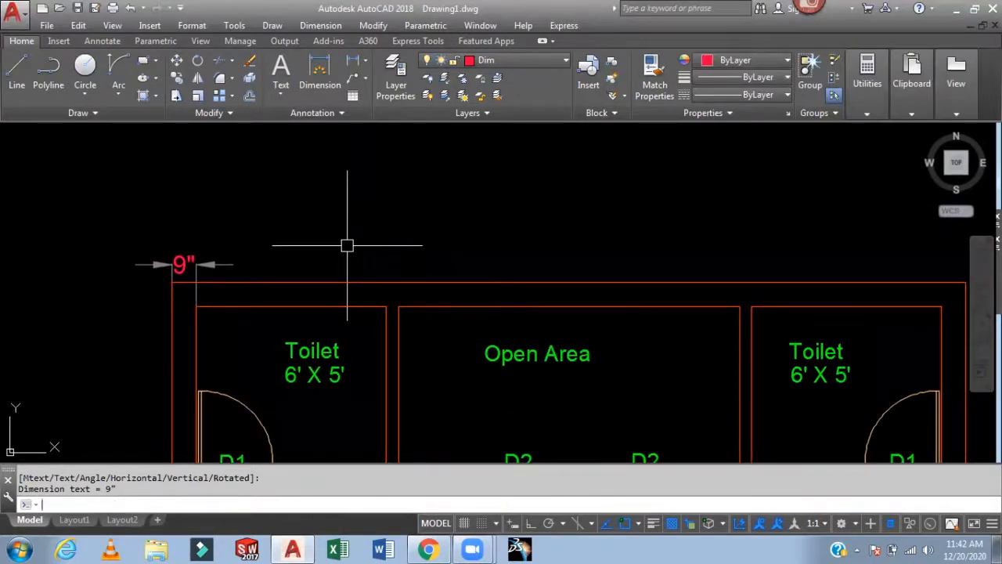
# - Start a continued dimension chain along the top wall through the left toilet and its partition wall
pyautogui.write('DCO')
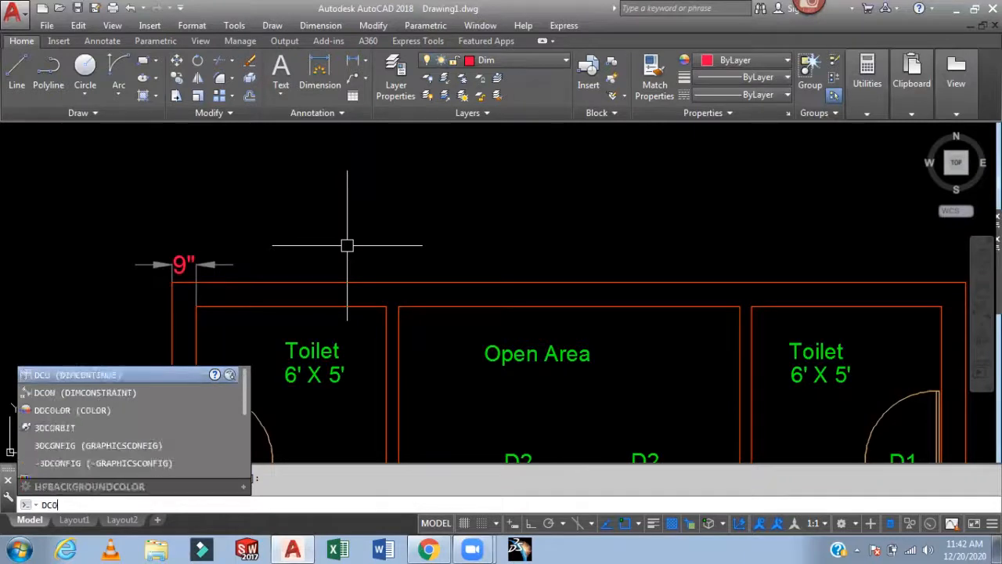
pyautogui.press('Return')
pyautogui.click(386, 282)
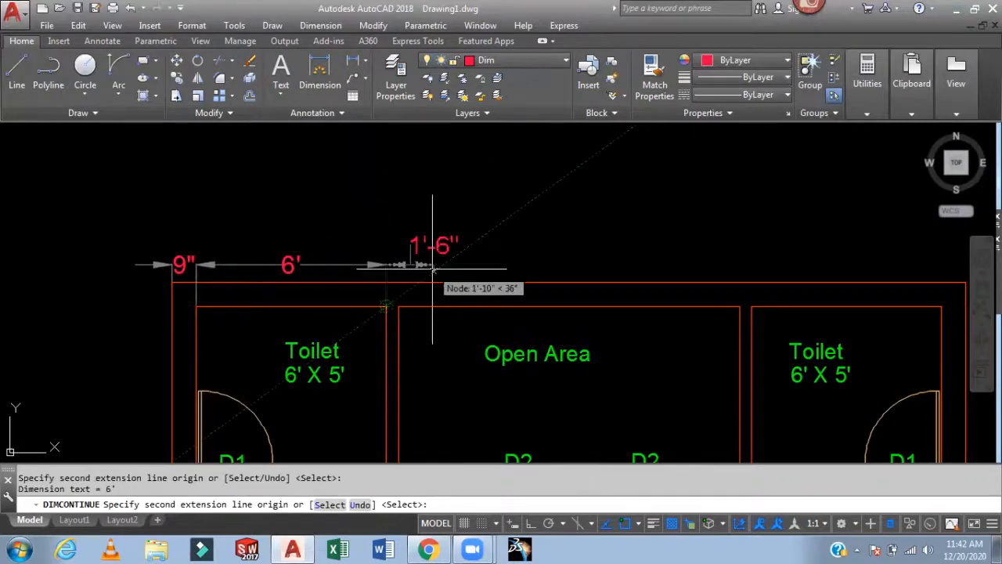
pyautogui.scroll(1, 397, 259)
pyautogui.click(376, 327)
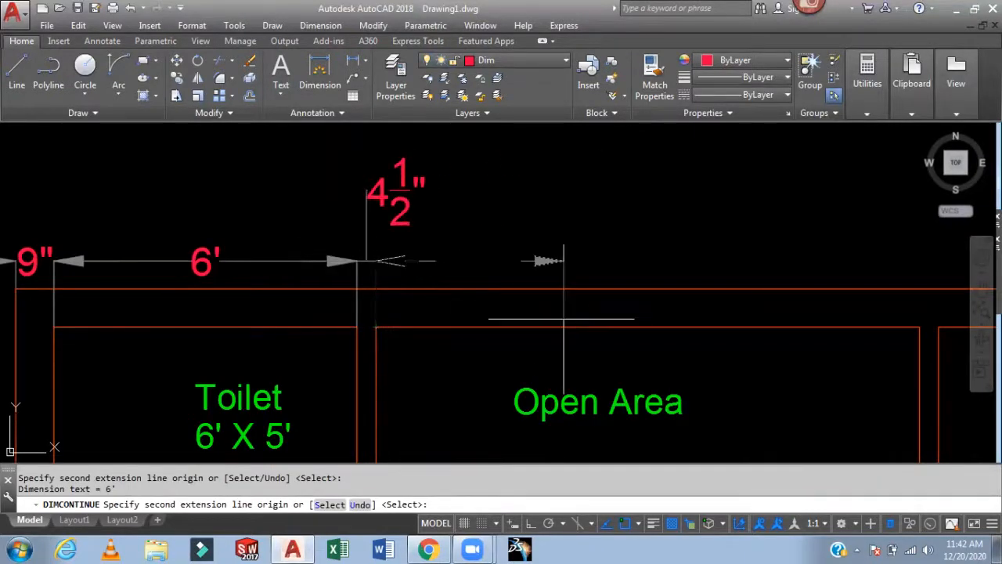
pyautogui.moveTo(578, 306); pyautogui.dragTo(388, 301, button='middle')
# - Continue the top dimension chain across the open area, right partition, right toilet and right exterior wall, then end it
pyautogui.click(753, 323)
pyautogui.moveTo(753, 322); pyautogui.dragTo(597, 320, button='middle')
pyautogui.click(598, 321)
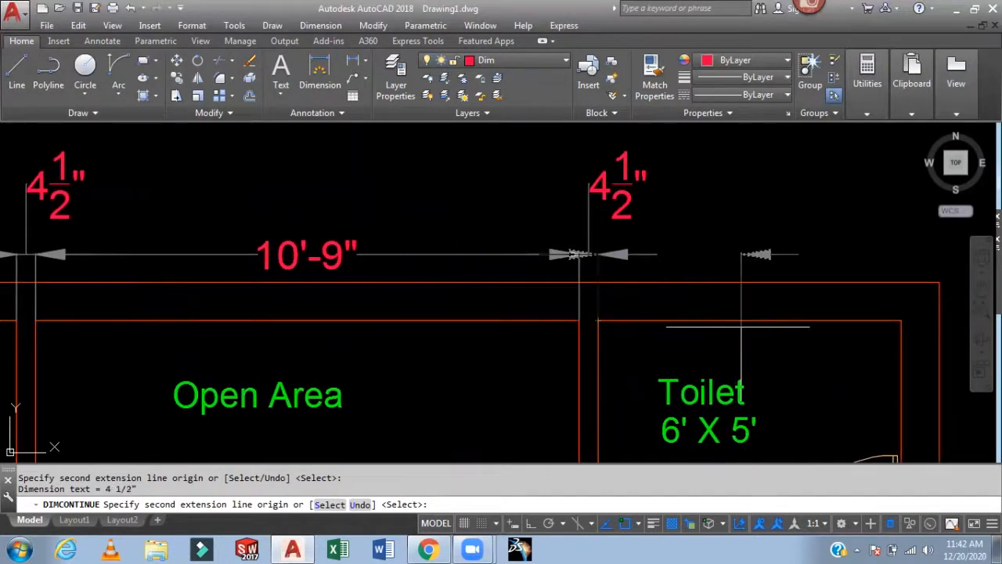
pyautogui.moveTo(738, 316); pyautogui.dragTo(544, 316, button='middle')
pyautogui.click(708, 320)
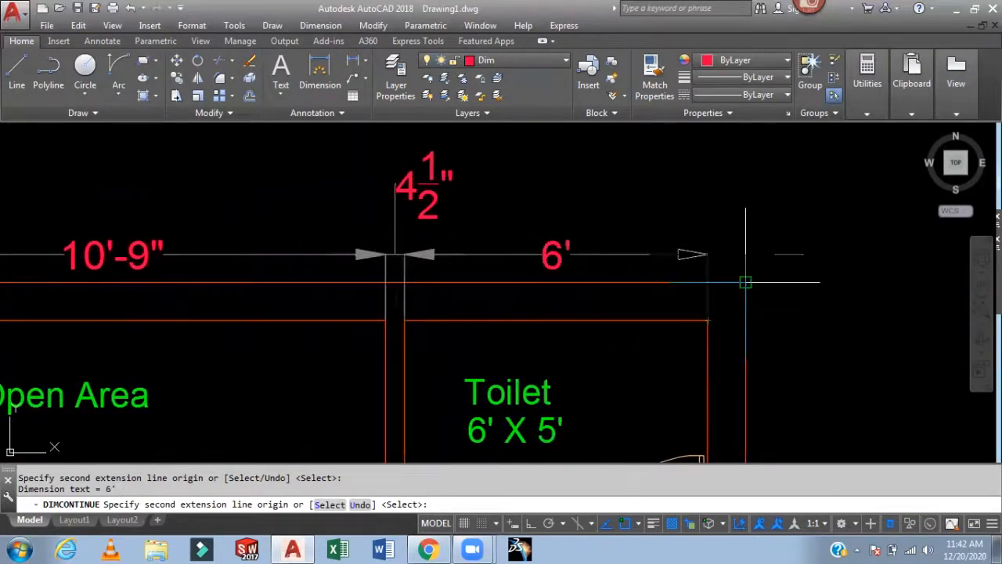
pyautogui.click(745, 281)
pyautogui.press('Return')
pyautogui.scroll(-4, 838, 280)
pyautogui.moveTo(838, 279); pyautogui.dragTo(812, 212, button='middle')
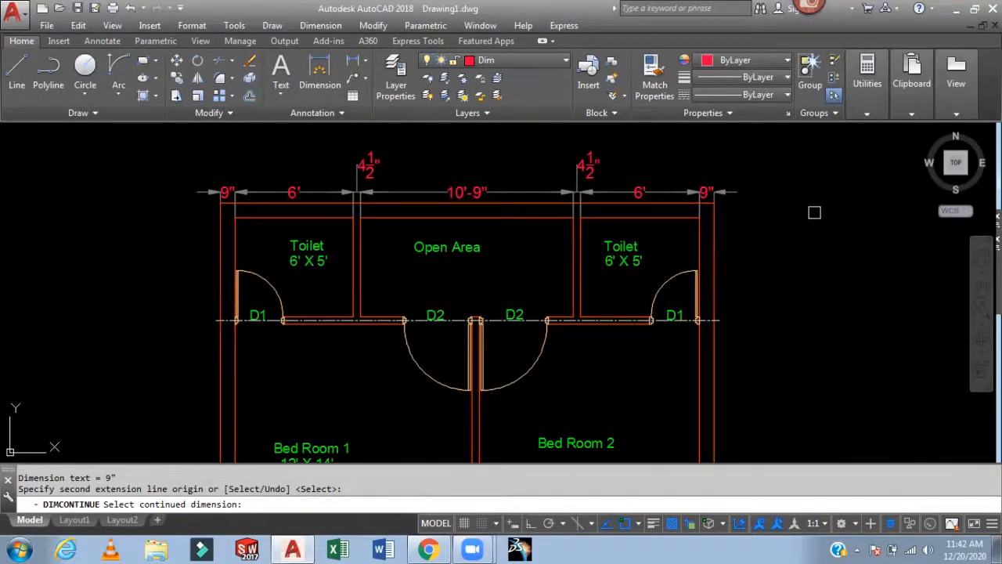
pyautogui.moveTo(818, 229); pyautogui.dragTo(727, 227, button='middle')
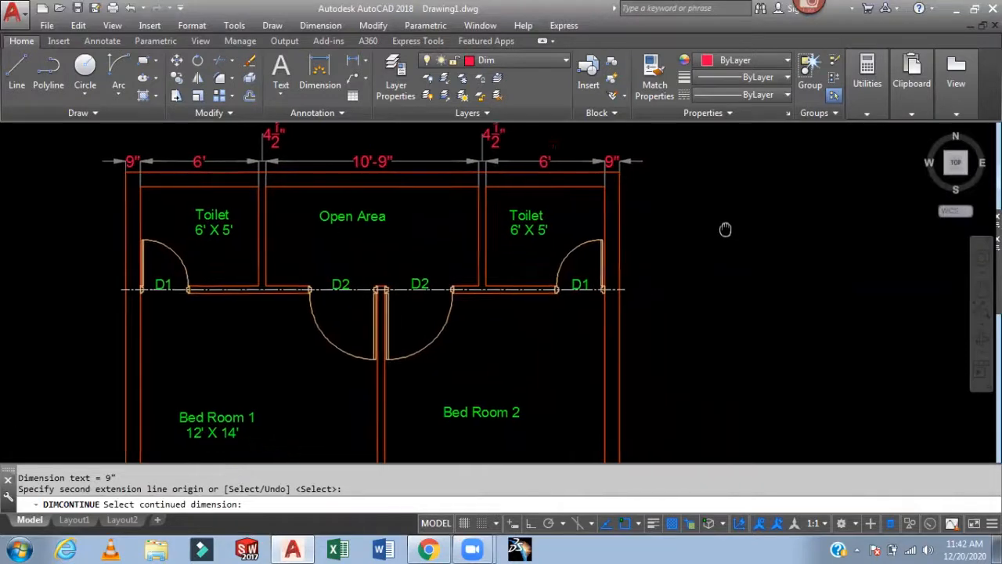
pyautogui.scroll(-2, 720, 247)
pyautogui.press('Escape')
# - Add a vertical linear dimension for the top wall thickness on the right exterior side
pyautogui.scroll(2, 682, 259)
pyautogui.moveTo(682, 259)
pyautogui.mouseDown(button='middle')
pyautogui.moveTo(647, 217)
pyautogui.moveTo(649, 234)
pyautogui.moveTo(626, 172)
pyautogui.moveTo(655, 143)
pyautogui.moveTo(692, 185)
pyautogui.moveTo(732, 194)
pyautogui.mouseUp(button='middle')
pyautogui.scroll(-2, 647, 218)
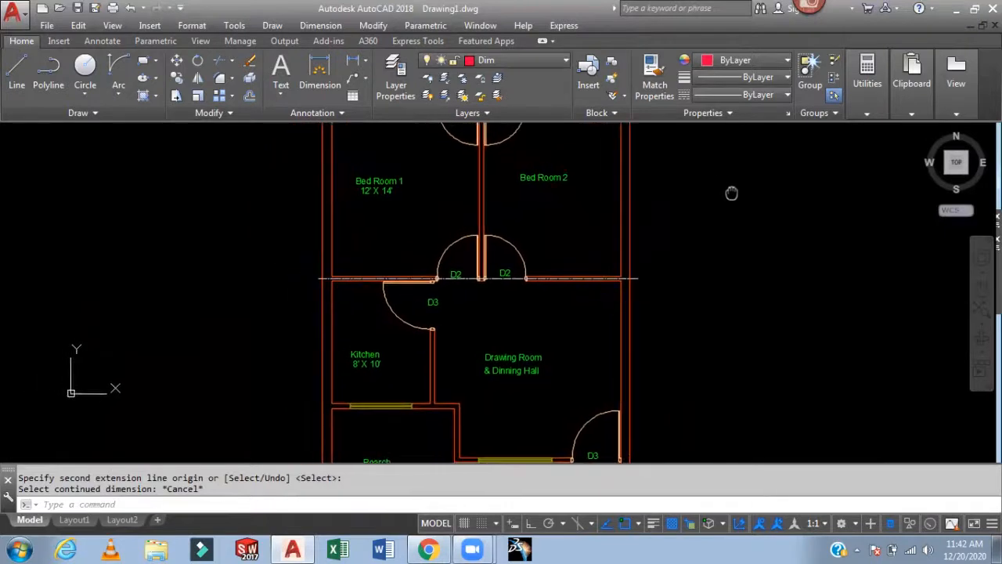
pyautogui.moveTo(726, 240); pyautogui.dragTo(651, 436, button='middle')
pyautogui.scroll(4, 578, 223)
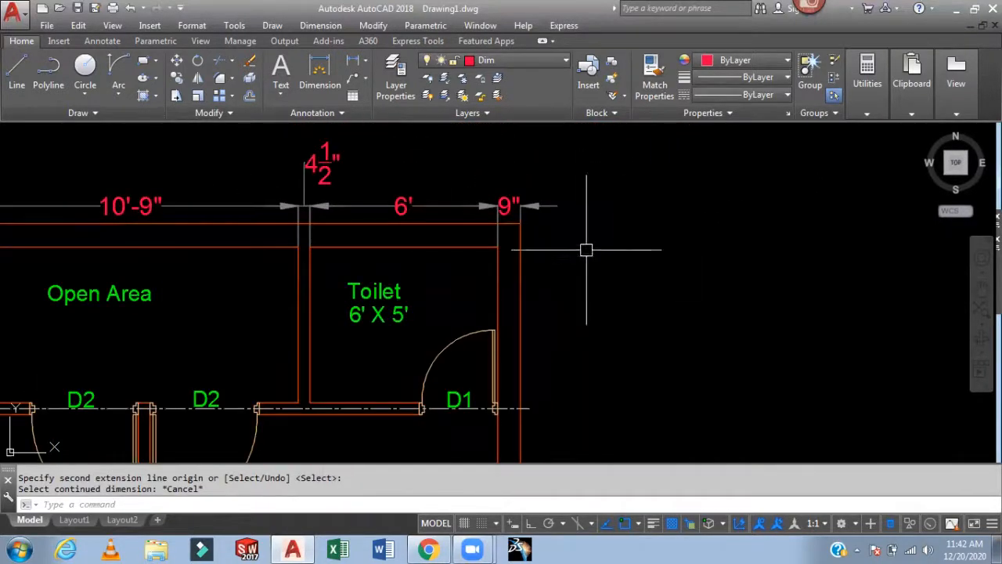
pyautogui.write('dli')
pyautogui.press('Return')
pyautogui.scroll(4, 525, 226)
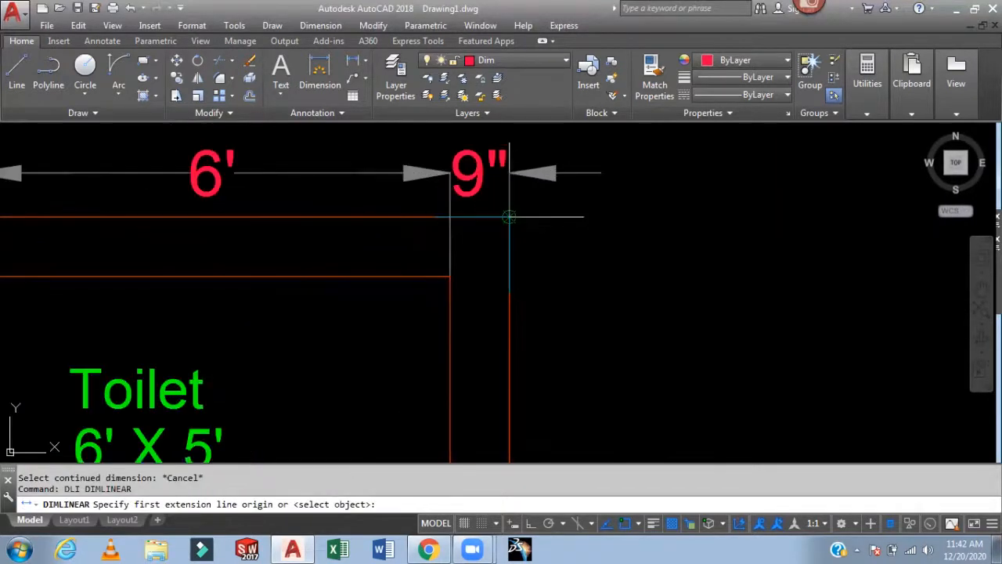
pyautogui.click(510, 217)
pyautogui.click(450, 276)
pyautogui.click(549, 252)
pyautogui.scroll(-3, 651, 248)
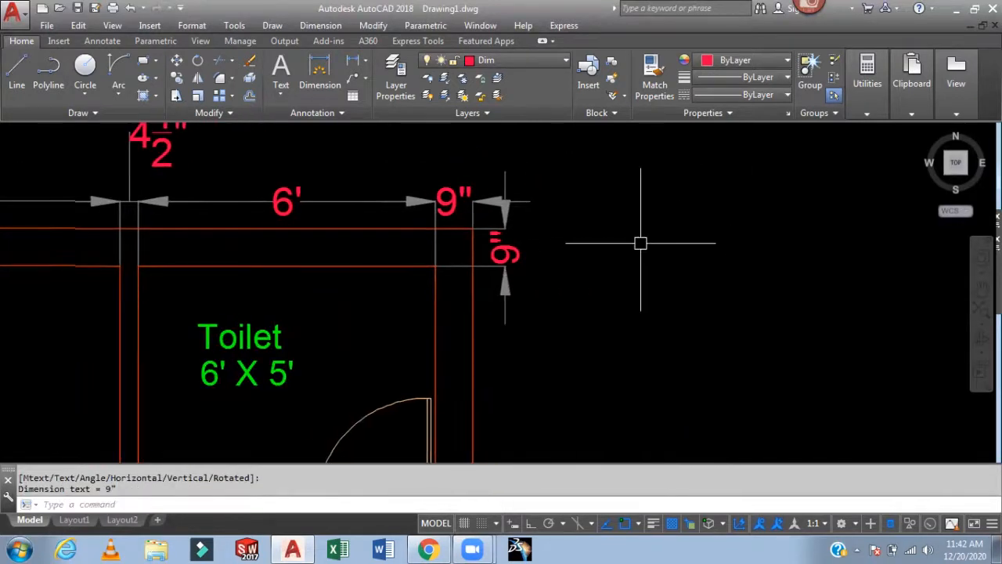
# - Continue the vertical dimension chain down the right side through the toilet, partition and bedroom
pyautogui.write('dco')
pyautogui.press('Return')
pyautogui.moveTo(592, 383)
pyautogui.mouseDown(button='middle')
pyautogui.moveTo(603, 268)
pyautogui.moveTo(595, 291)
pyautogui.moveTo(525, 290)
pyautogui.mouseUp(button='middle')
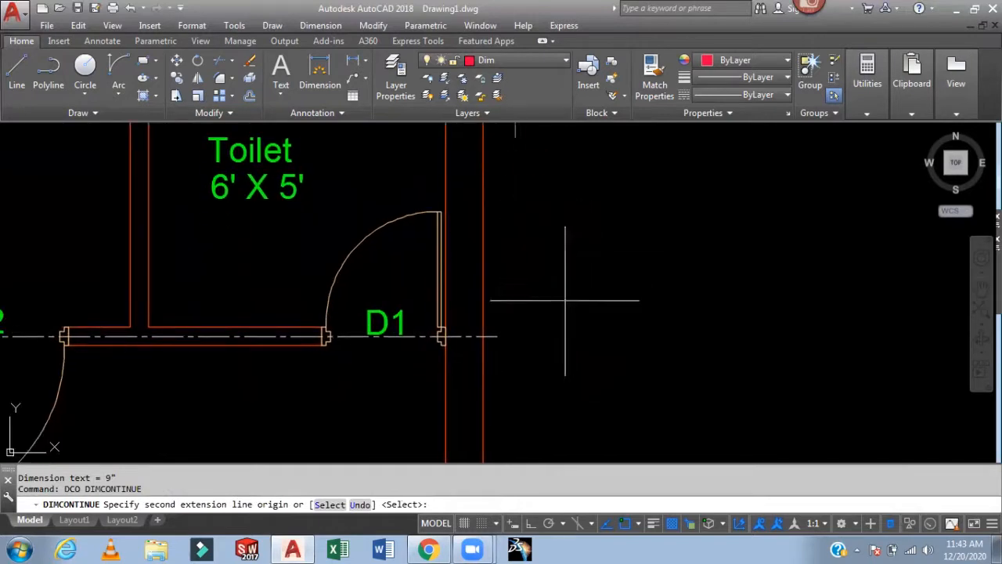
pyautogui.click(497, 337)
pyautogui.click(445, 327)
pyautogui.scroll(-4, 519, 333)
pyautogui.moveTo(520, 333); pyautogui.dragTo(519, 206, button='middle')
pyautogui.moveTo(549, 344); pyautogui.dragTo(542, 204, button='middle')
pyautogui.scroll(3, 537, 313)
pyautogui.click(394, 376)
# - Continue the right-side chain through the drawing room, passage and bottom wall, then finish it
pyautogui.scroll(-4, 549, 372)
pyautogui.moveTo(554, 359); pyautogui.dragTo(567, 313, button='middle')
pyautogui.scroll(2, 585, 356)
pyautogui.moveTo(585, 355); pyautogui.dragTo(577, 214, button='middle')
pyautogui.moveTo(580, 329)
pyautogui.mouseDown(button='middle')
pyautogui.moveTo(582, 183)
pyautogui.moveTo(593, 201)
pyautogui.mouseUp(button='middle')
pyautogui.scroll(2, 582, 288)
pyautogui.moveTo(582, 288); pyautogui.dragTo(577, 262, button='middle')
pyautogui.scroll(3, 514, 284)
pyautogui.moveTo(520, 284); pyautogui.dragTo(921, 309, button='middle')
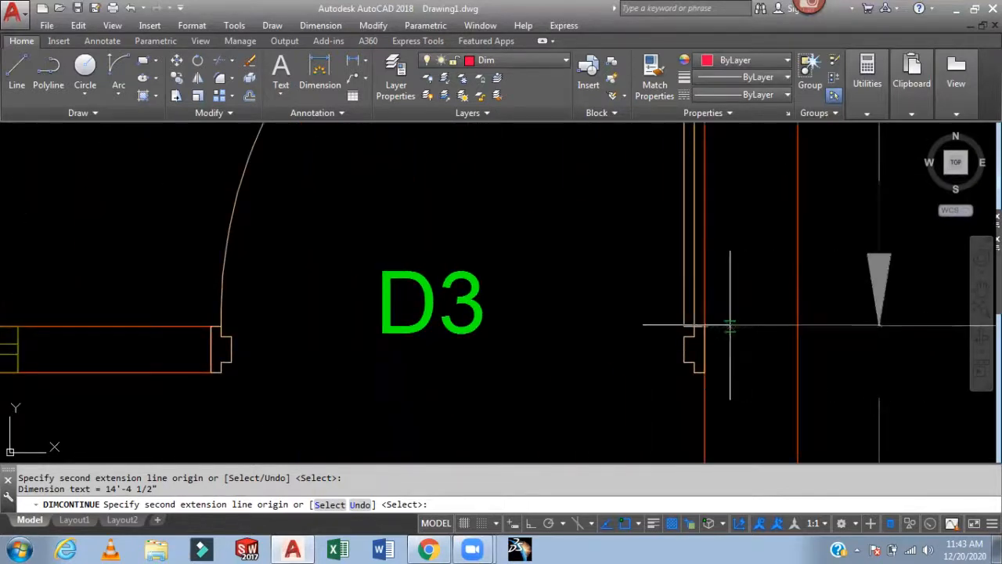
pyautogui.scroll(-3, 783, 329)
pyautogui.moveTo(801, 328); pyautogui.dragTo(763, 175, button='middle')
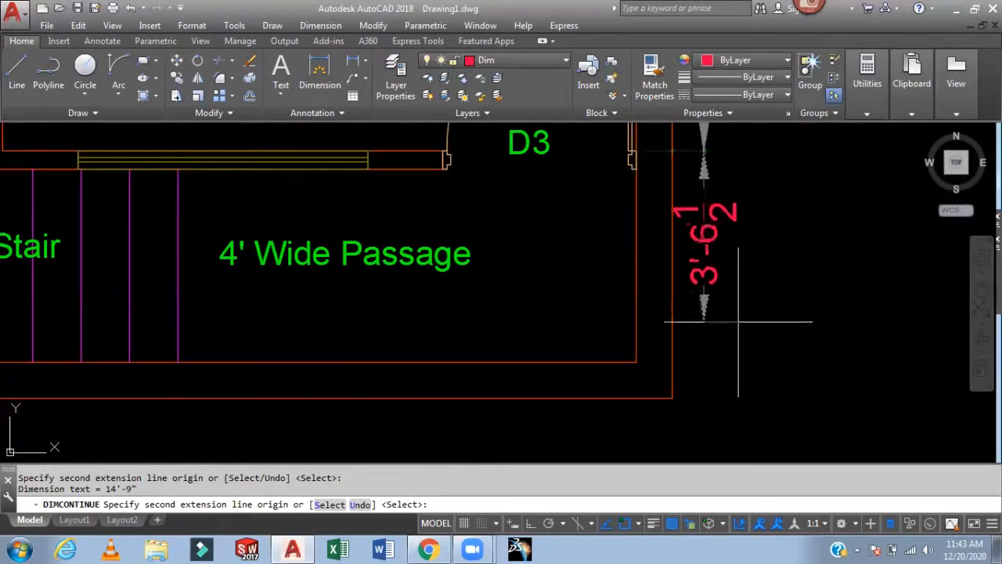
pyautogui.click(635, 362)
pyautogui.moveTo(862, 391); pyautogui.dragTo(871, 325, button='middle')
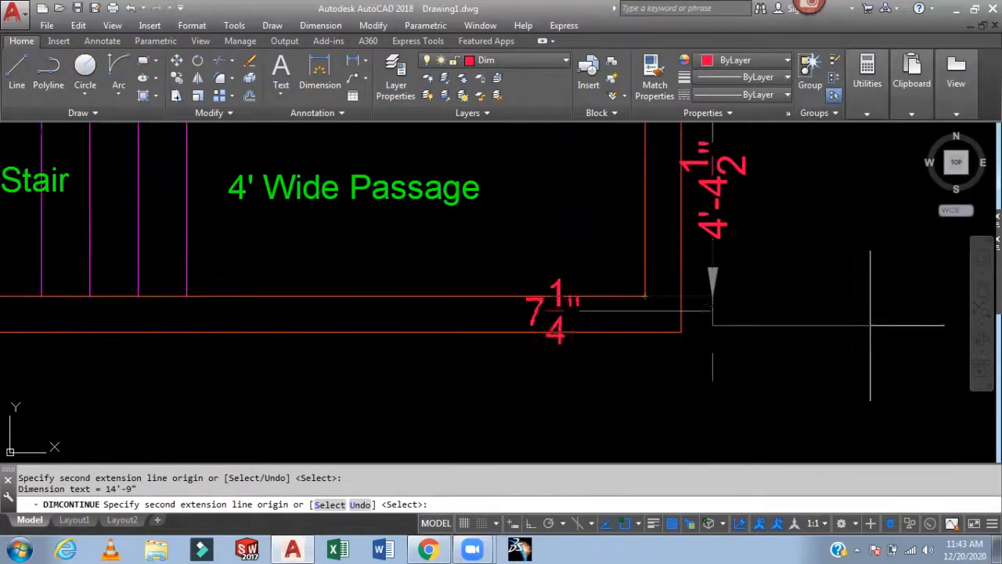
pyautogui.click(681, 332)
pyautogui.press('Return')
# - Review the dimension chains along the top and right side of the plan
pyautogui.scroll(-4, 816, 283)
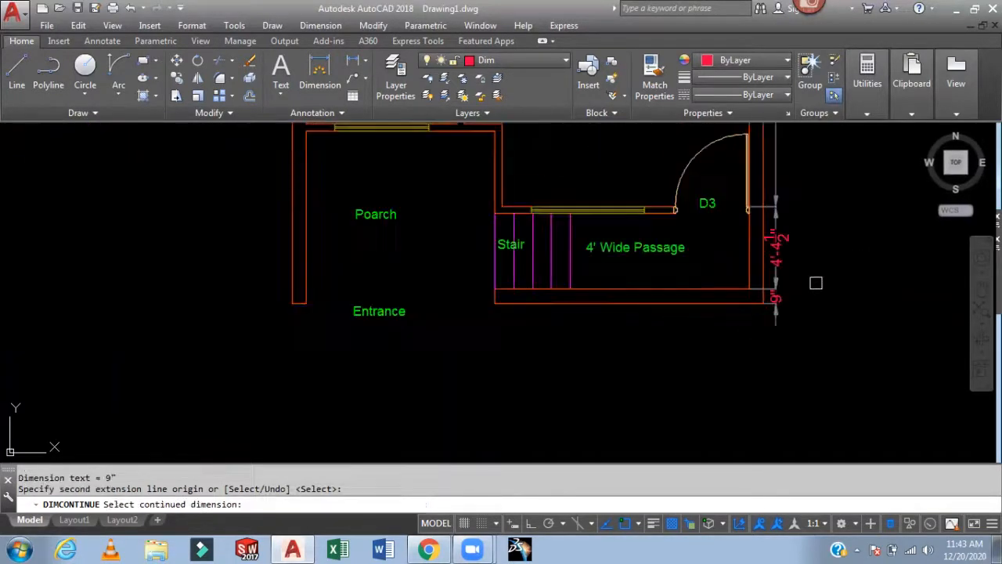
pyautogui.moveTo(885, 149); pyautogui.dragTo(768, 373, button='middle')
pyautogui.scroll(-2, 767, 313)
pyautogui.scroll(-2, 800, 224)
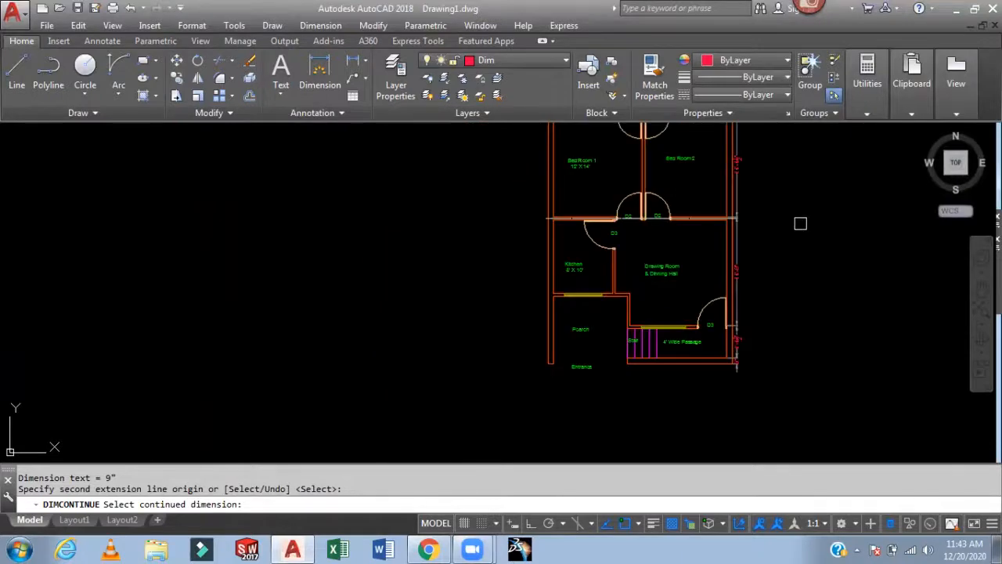
pyautogui.moveTo(801, 224); pyautogui.dragTo(689, 336, button='middle')
pyautogui.press('Escape')
pyautogui.scroll(4, 649, 204)
pyautogui.moveTo(676, 245)
pyautogui.mouseDown(button='middle')
pyautogui.moveTo(796, 321)
pyautogui.moveTo(810, 301)
pyautogui.moveTo(815, 325)
pyautogui.mouseUp(button='middle')
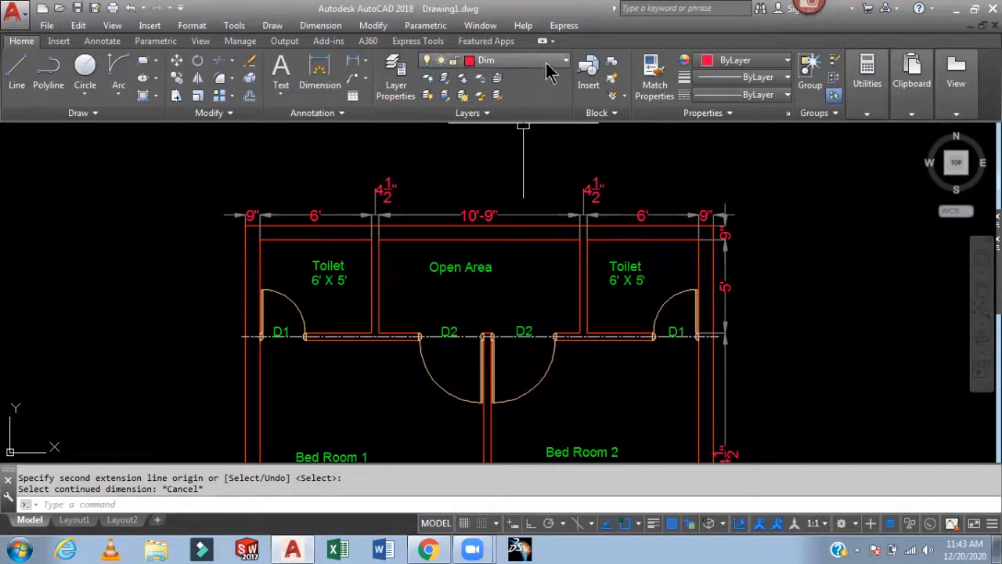
pyautogui.moveTo(442, 184); pyautogui.dragTo(453, 203, button='middle')
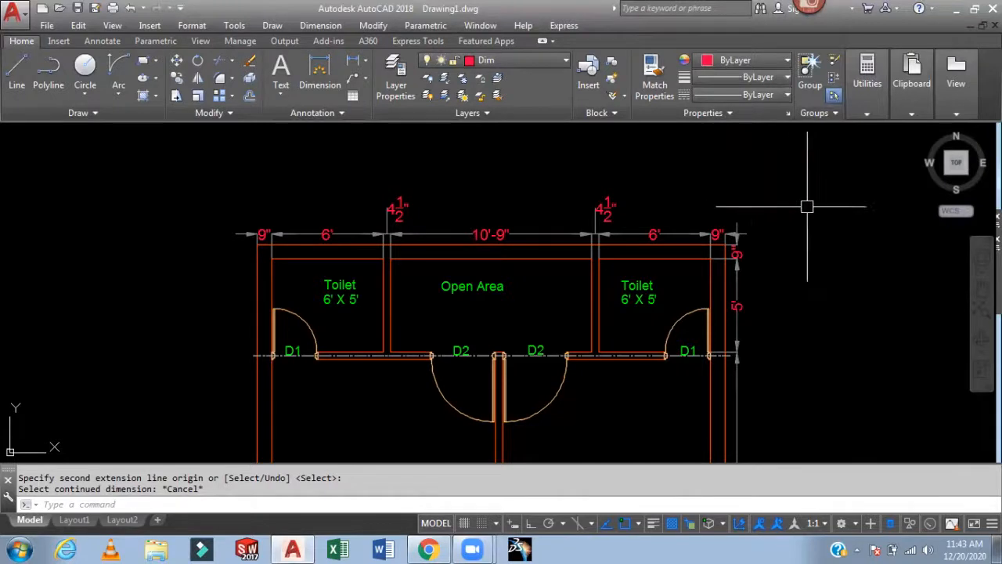
pyautogui.scroll(-5, 716, 192)
pyautogui.moveTo(729, 169); pyautogui.dragTo(665, 157, button='middle')
pyautogui.scroll(3, 660, 192)
pyautogui.scroll(1, 700, 205)
pyautogui.moveTo(700, 205); pyautogui.dragTo(683, 204, button='middle')
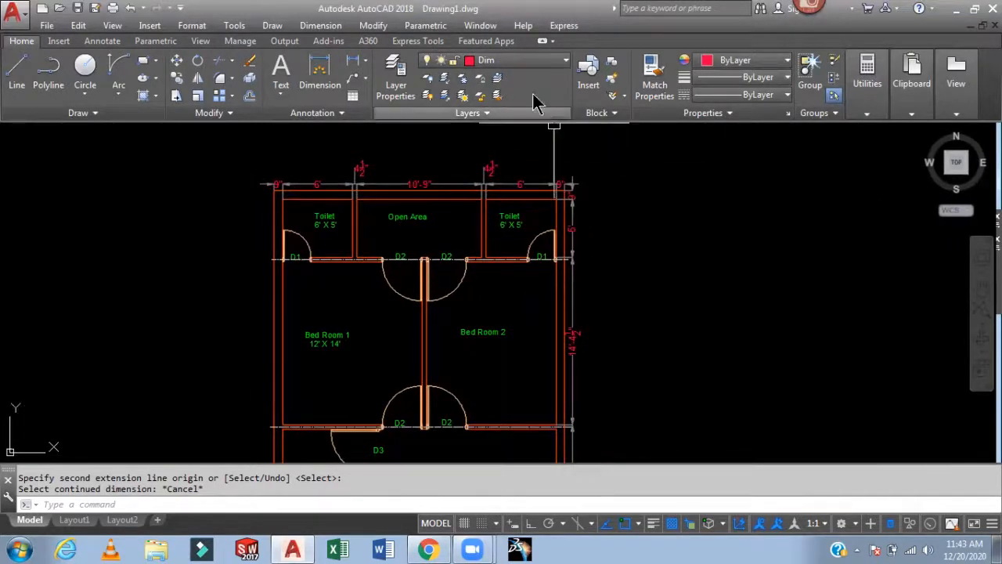
# - Switch the current layer to DL
pyautogui.click(533, 61)
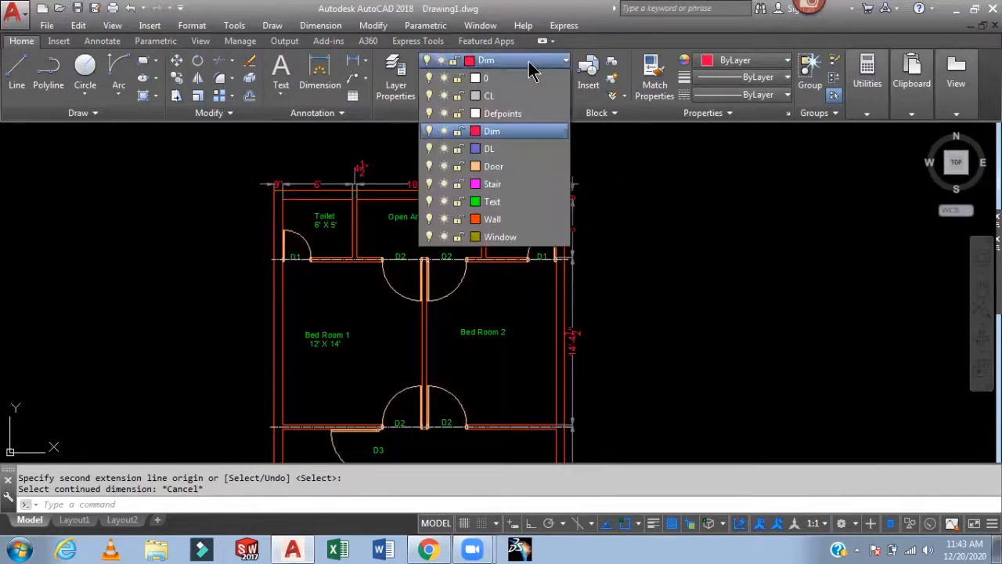
pyautogui.click(512, 148)
pyautogui.scroll(-3, 707, 205)
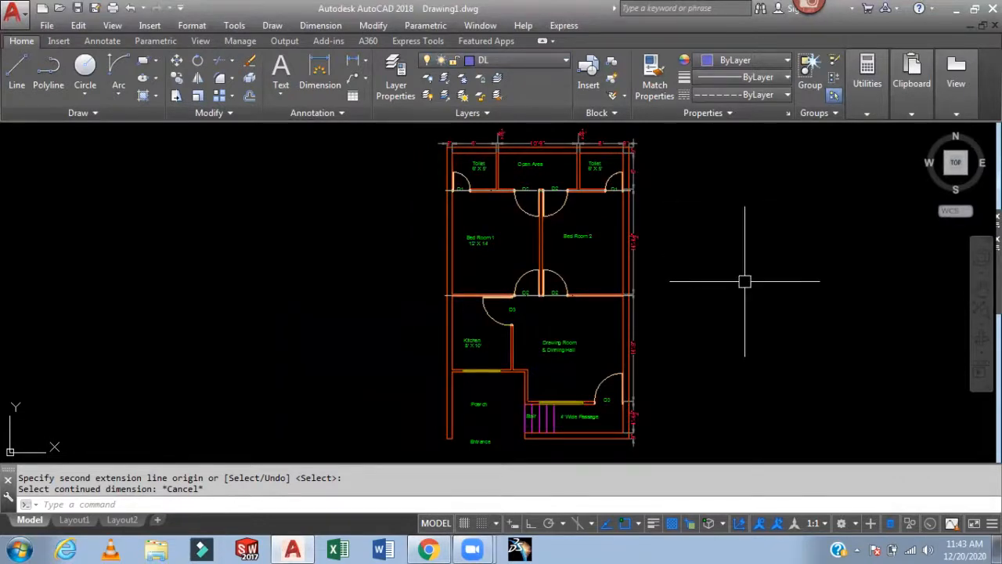
pyautogui.scroll(2, 743, 280)
pyautogui.moveTo(743, 280); pyautogui.dragTo(778, 206, button='middle')
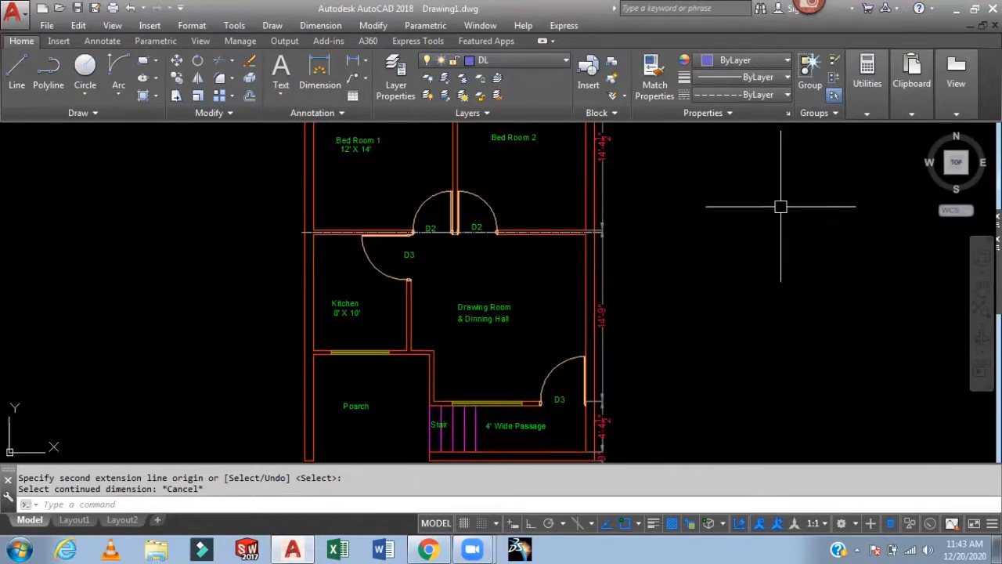
pyautogui.moveTo(783, 259); pyautogui.dragTo(782, 188, button='middle')
pyautogui.moveTo(757, 249); pyautogui.dragTo(853, 360, button='middle')
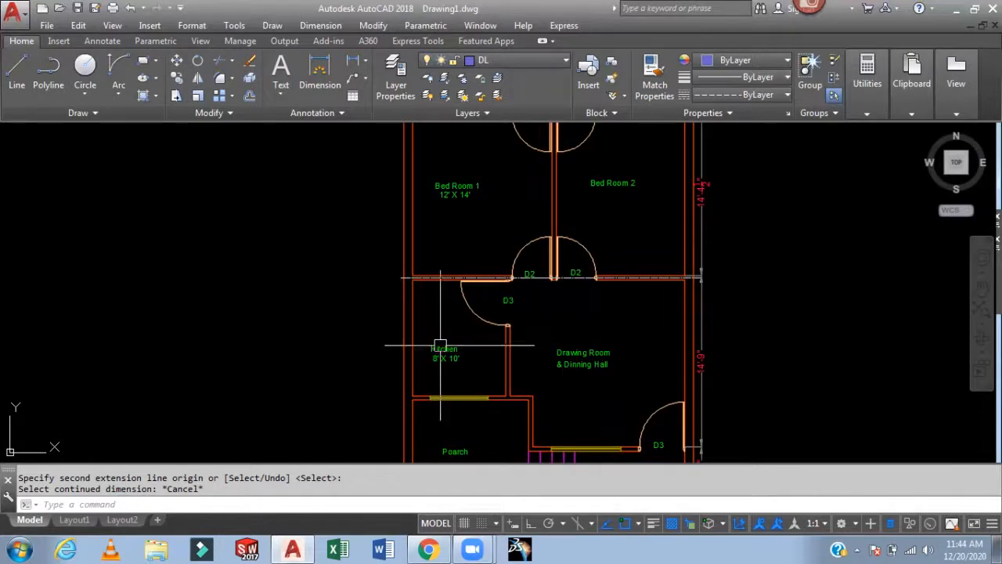
pyautogui.scroll(4, 431, 334)
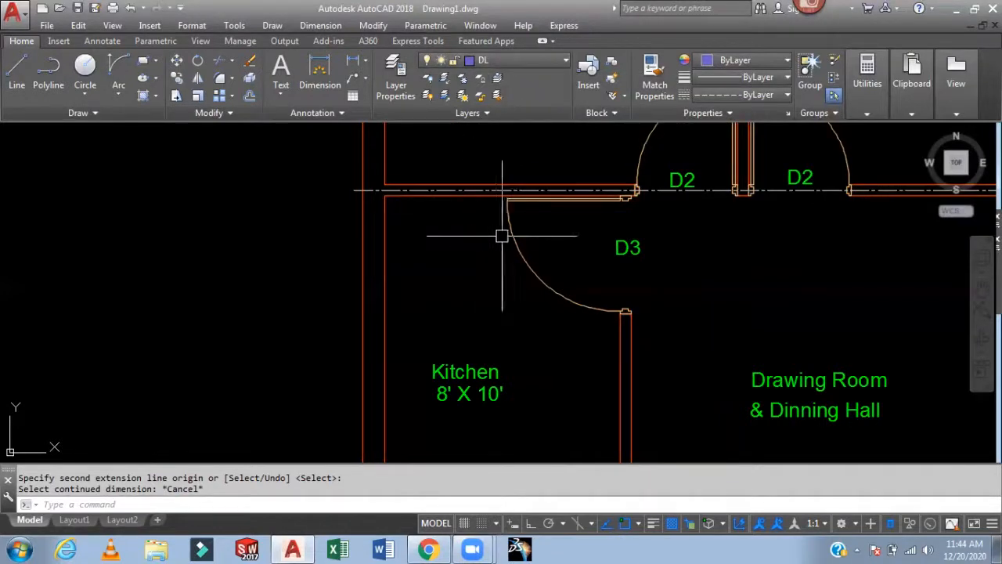
# - Offset the kitchen's left wall line 2' inward, placing the copy on the current layer
pyautogui.write('o')
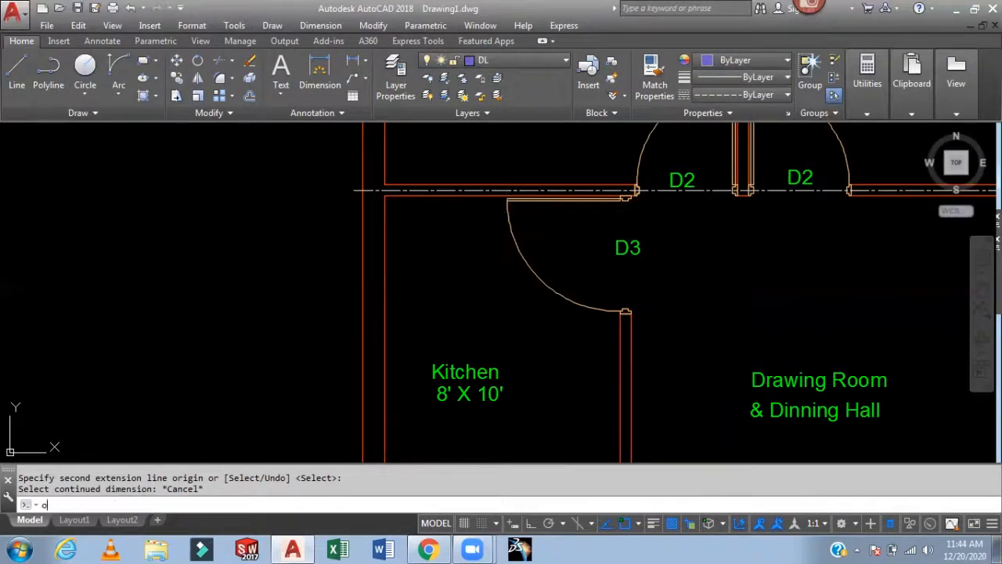
pyautogui.press('Return')
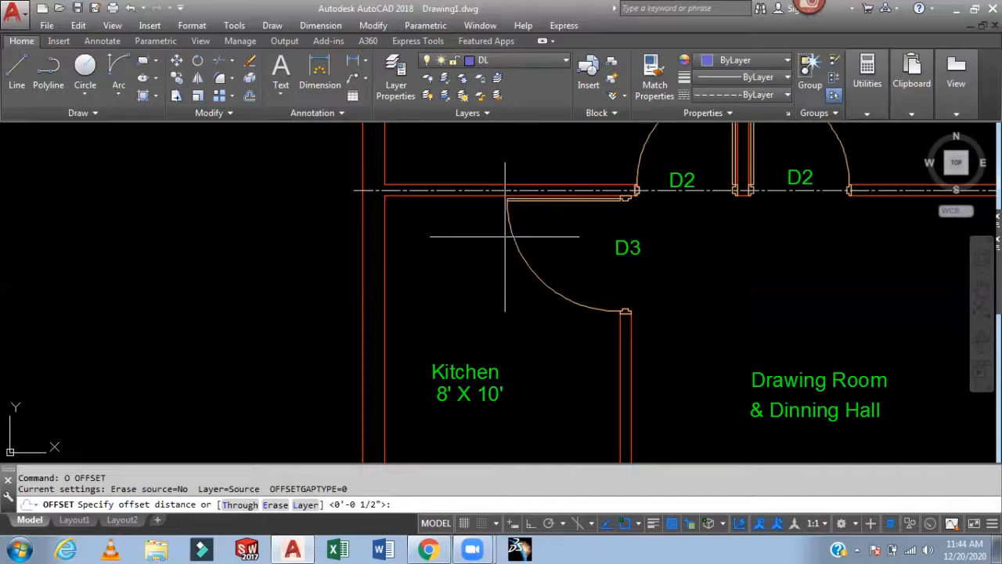
pyautogui.write('l')
pyautogui.press('Return')
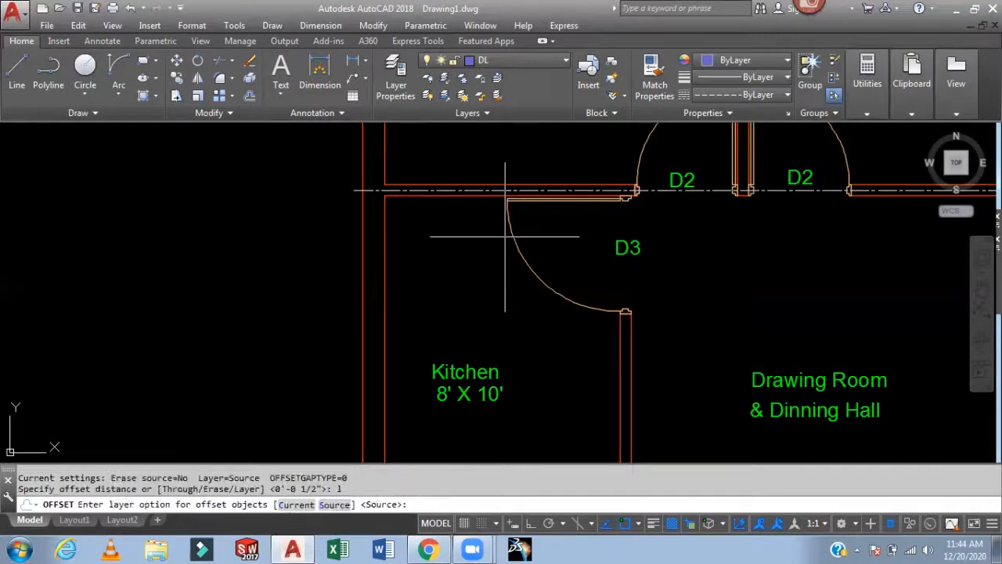
pyautogui.write('c')
pyautogui.press('Return')
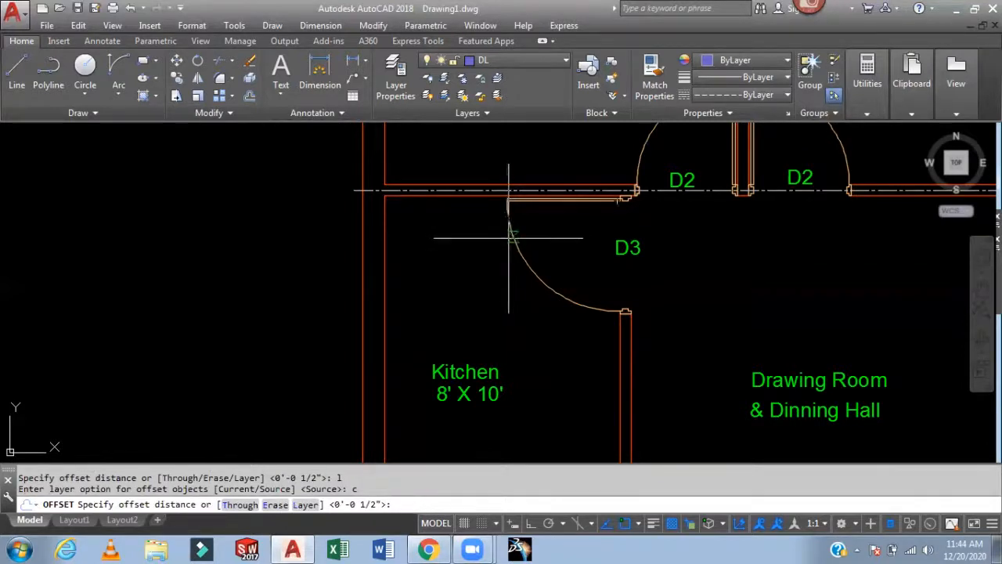
pyautogui.write("2'")
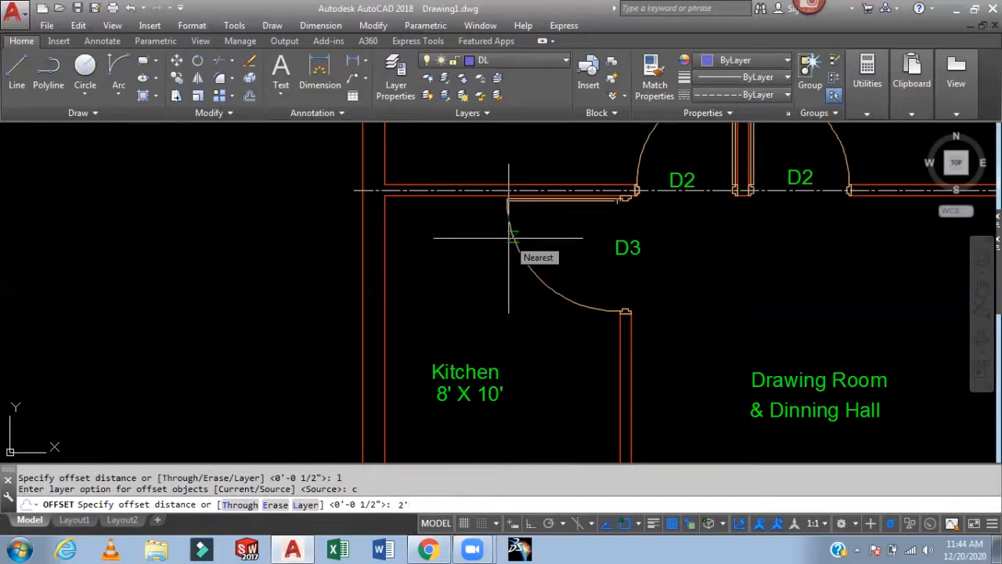
pyautogui.press('Return')
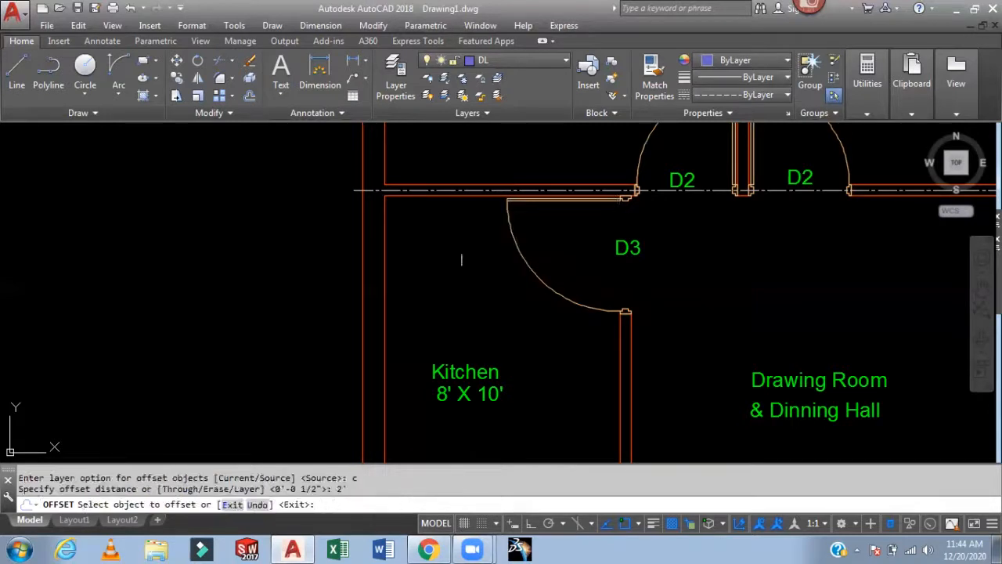
pyautogui.click(384, 291)
pyautogui.click(453, 309)
pyautogui.moveTo(505, 309); pyautogui.dragTo(481, 227, button='middle')
pyautogui.moveTo(494, 275); pyautogui.dragTo(495, 292, button='middle')
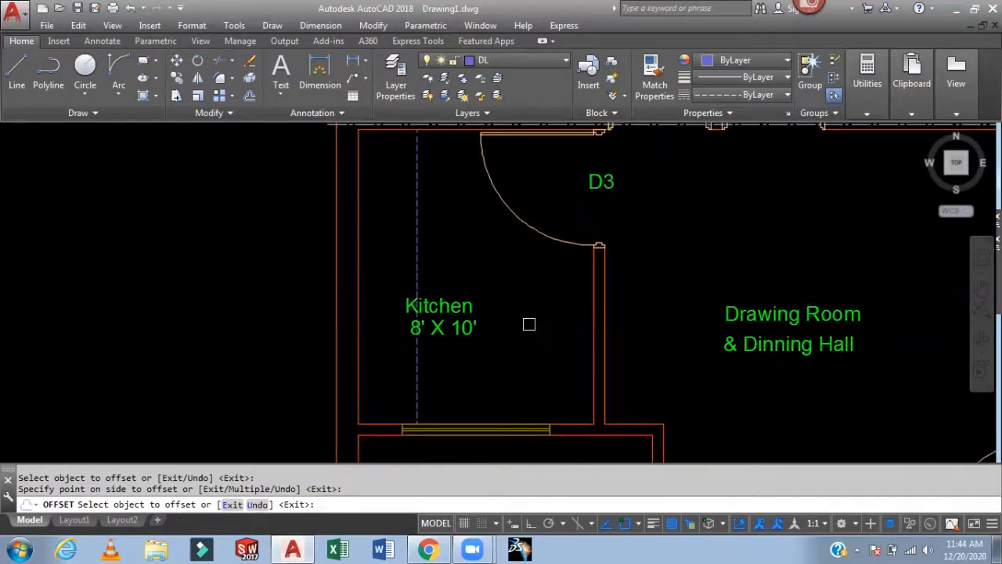
# - Offset the kitchen's bottom wall line 2' upward
pyautogui.click(566, 422)
pyautogui.click(619, 368)
pyautogui.moveTo(679, 357)
pyautogui.mouseDown(button='middle')
pyautogui.moveTo(689, 395)
pyautogui.moveTo(698, 290)
pyautogui.mouseUp(button='middle')
pyautogui.press('Escape')
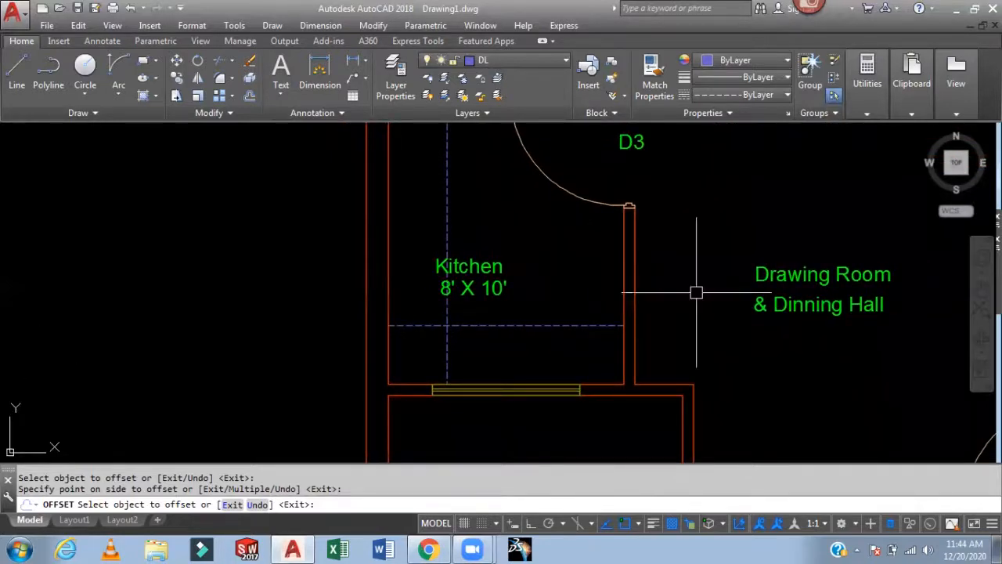
pyautogui.scroll(-3, 685, 270)
pyautogui.scroll(-2, 685, 269)
pyautogui.scroll(5, 462, 271)
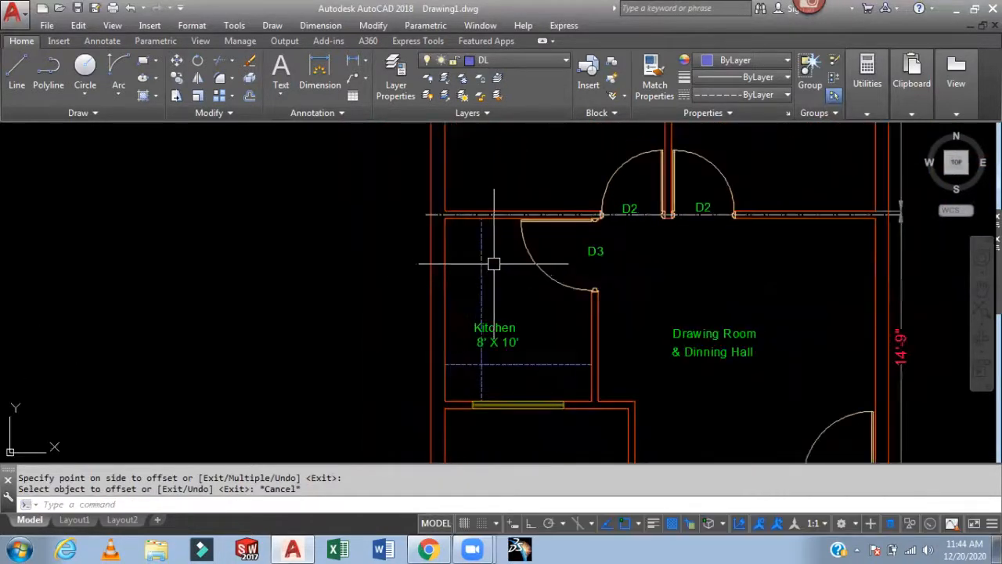
pyautogui.moveTo(472, 268); pyautogui.dragTo(453, 216, button='middle')
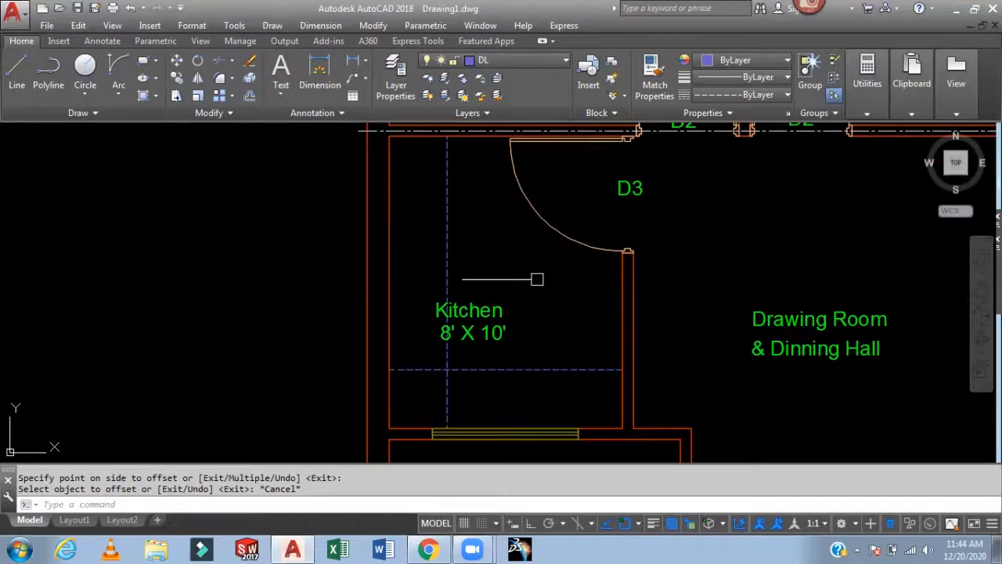
pyautogui.write('m')
pyautogui.press('Return')
pyautogui.moveTo(538, 283); pyautogui.dragTo(440, 335)
pyautogui.press('Return')
pyautogui.click(566, 309)
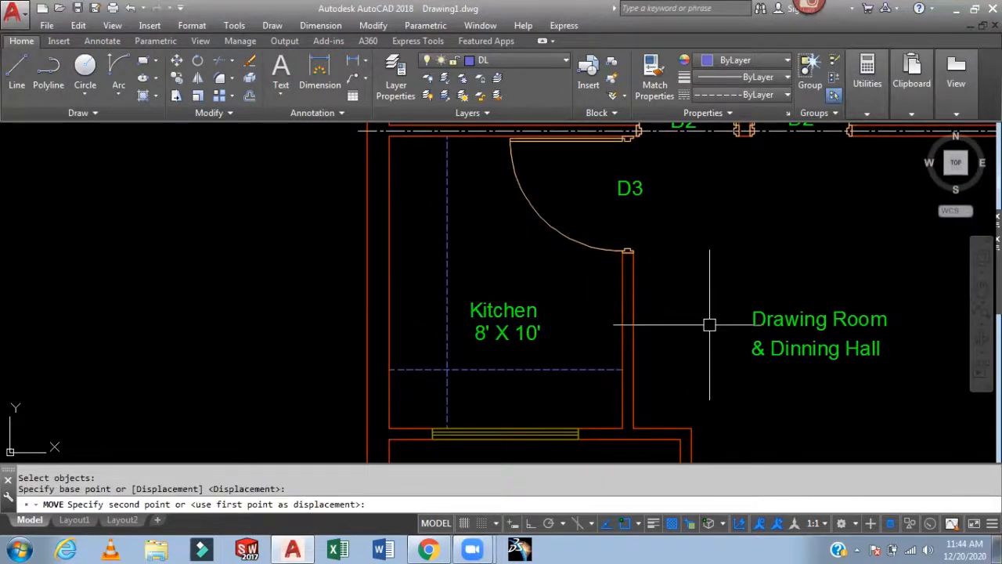
pyautogui.press('Escape')
# - Open the Layer Properties Manager and turn off the current DL layer
pyautogui.scroll(-3, 700, 303)
pyautogui.scroll(1, 534, 296)
pyautogui.moveTo(533, 296); pyautogui.dragTo(500, 315, button='middle')
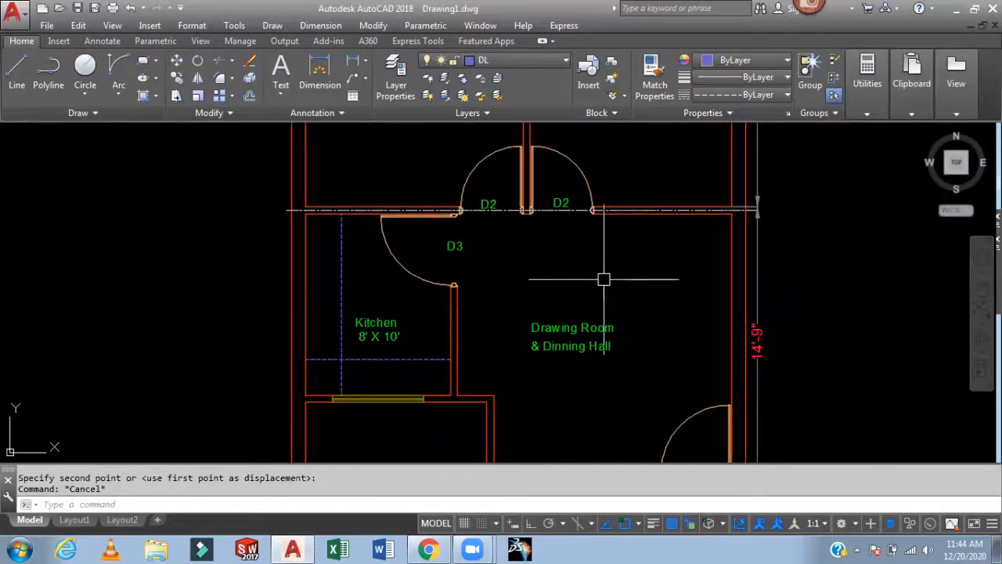
pyautogui.scroll(-2, 682, 267)
pyautogui.scroll(-2, 687, 268)
pyautogui.moveTo(806, 280); pyautogui.dragTo(663, 335, button='middle')
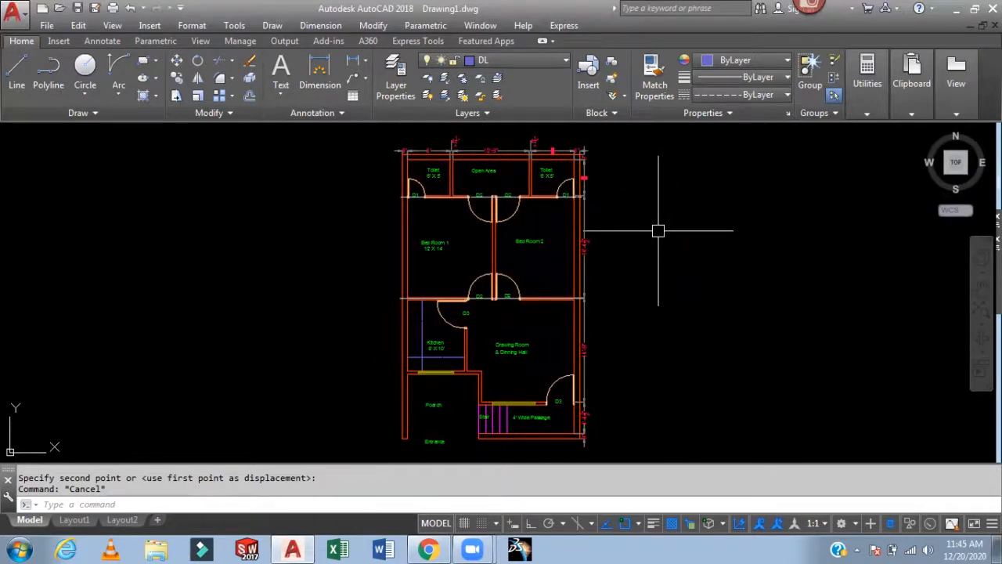
pyautogui.write('la')
pyautogui.press('Return')
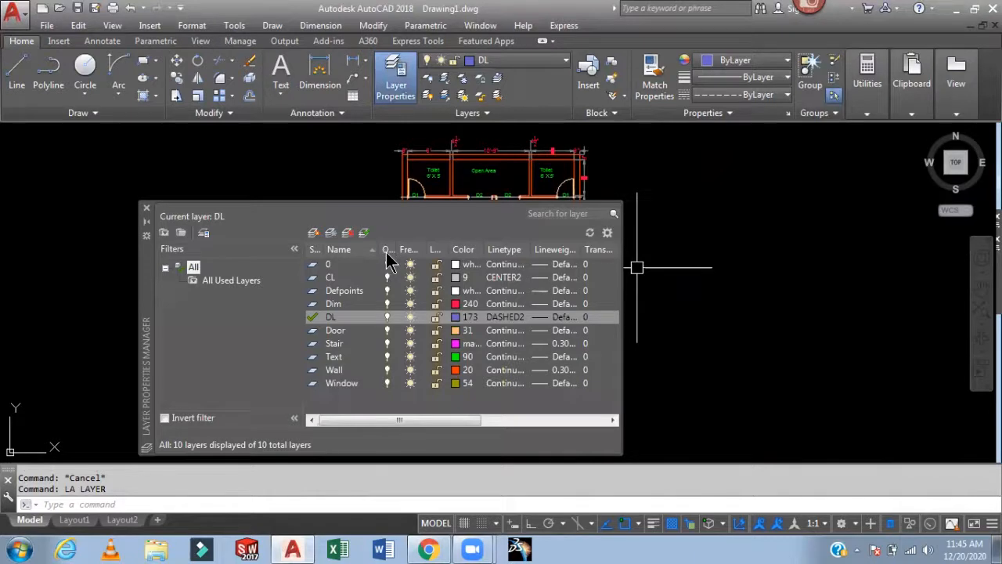
pyautogui.click(388, 317)
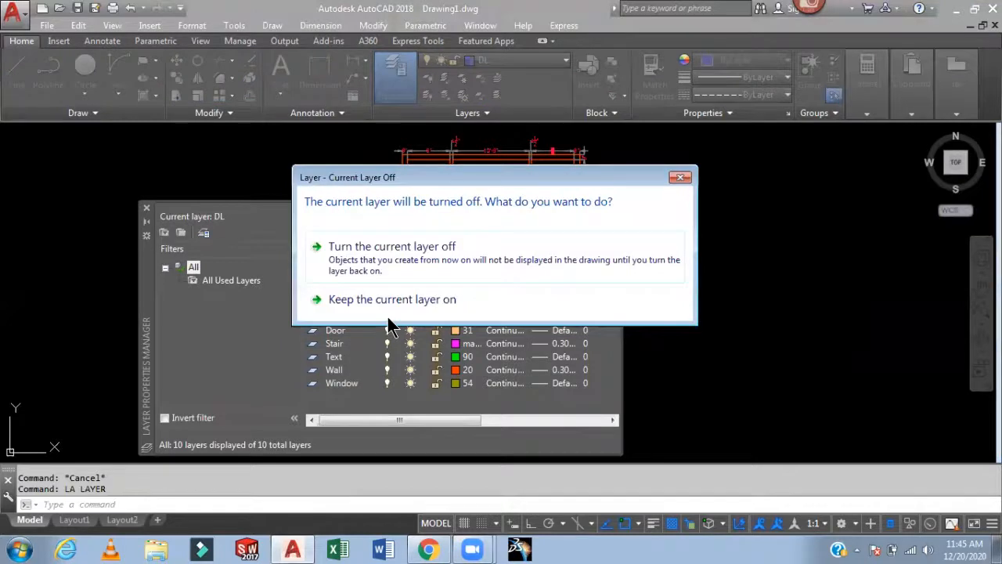
pyautogui.click(393, 249)
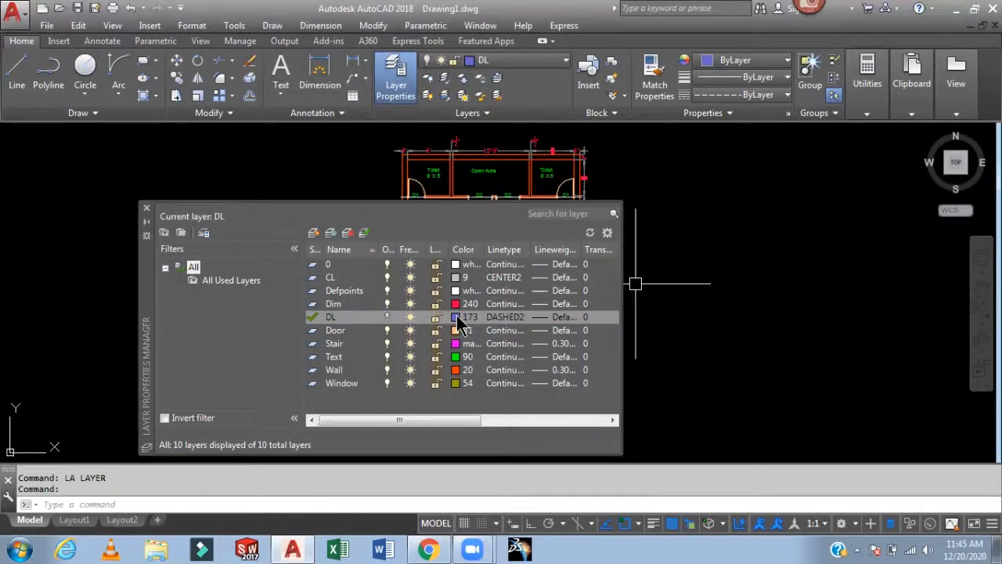
# - Dock the layer manager at the side of the drawing and turn the DL layer back on
pyautogui.moveTo(147, 289)
pyautogui.mouseDown()
pyautogui.moveTo(184, 301)
pyautogui.moveTo(527, 303)
pyautogui.mouseUp()
pyautogui.moveTo(607, 293); pyautogui.dragTo(587, 258)
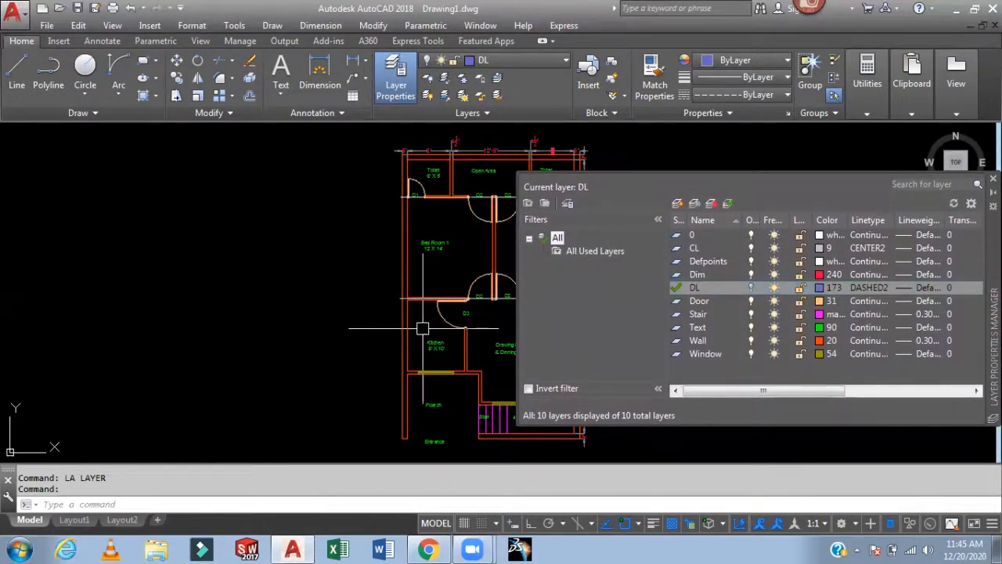
pyautogui.click(750, 288)
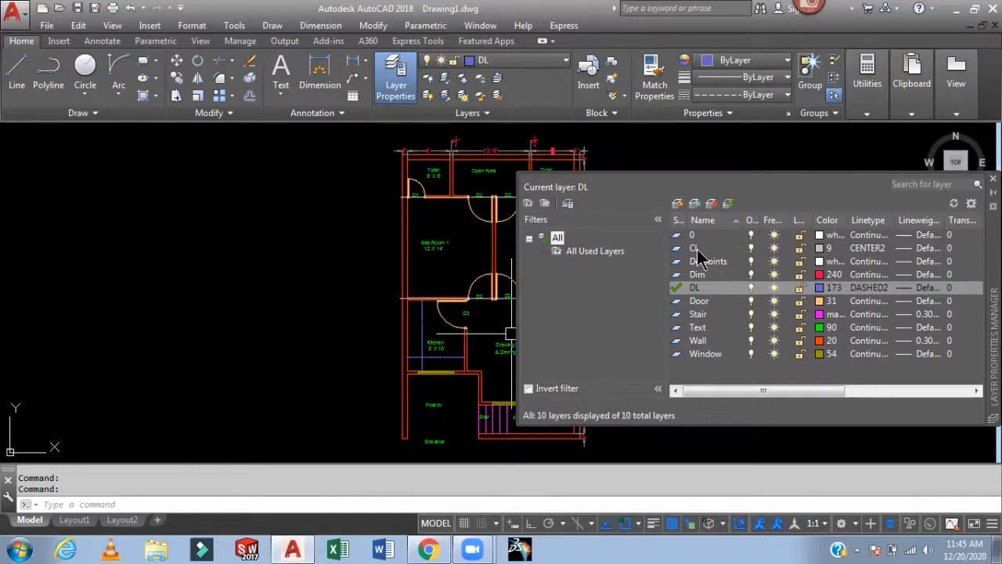
# - Turn off the CL layer so the centre lines are hidden
pyautogui.click(752, 249)
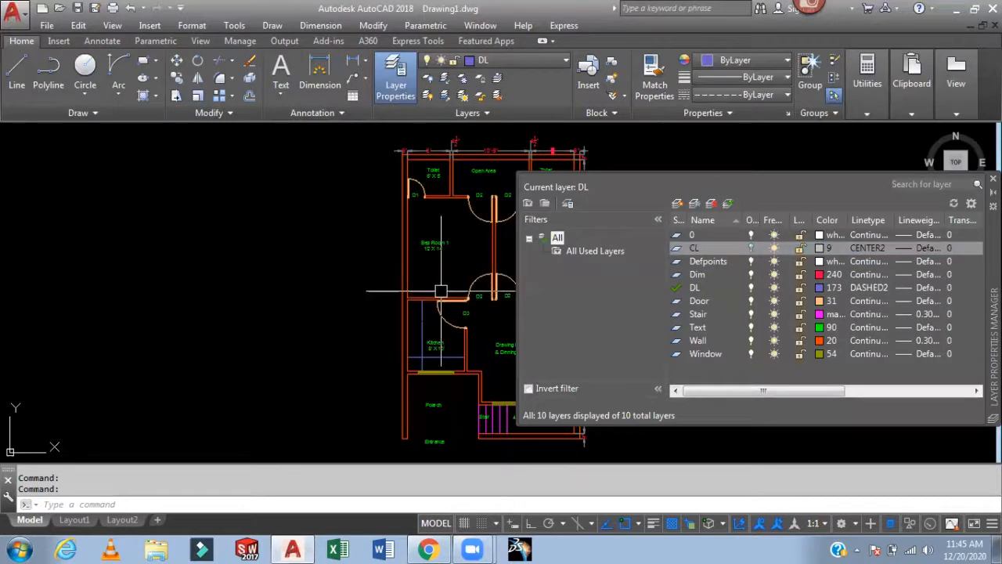
pyautogui.scroll(3, 510, 305)
pyautogui.moveTo(511, 306); pyautogui.dragTo(294, 292, button='middle')
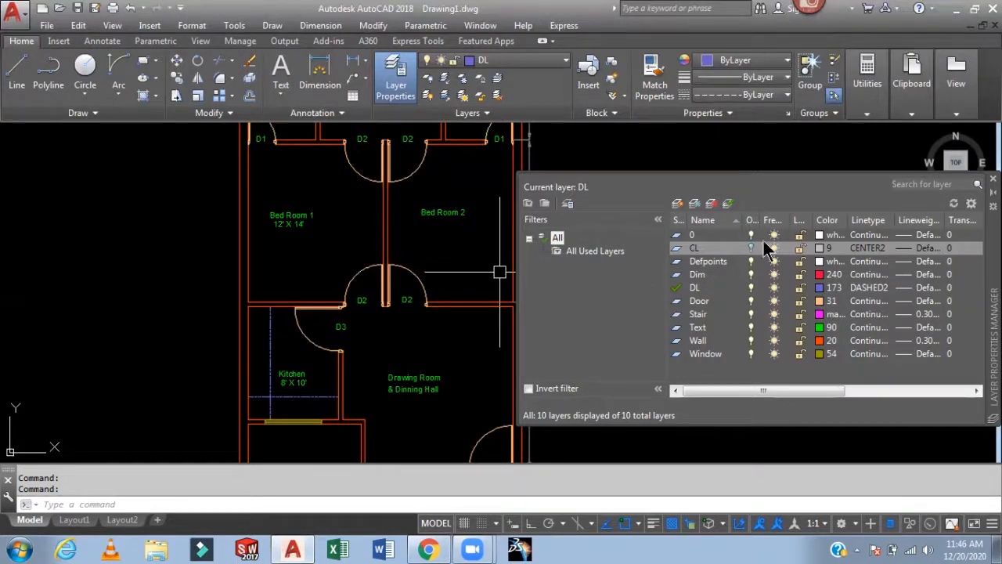
# - Try to freeze the current DL layer and close the warning
pyautogui.click(713, 287)
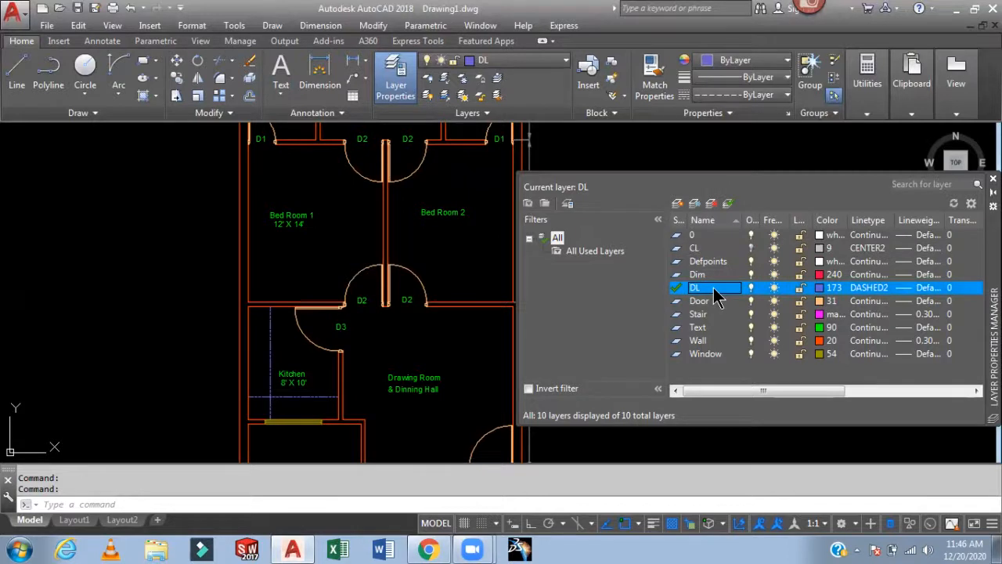
pyautogui.click(773, 288)
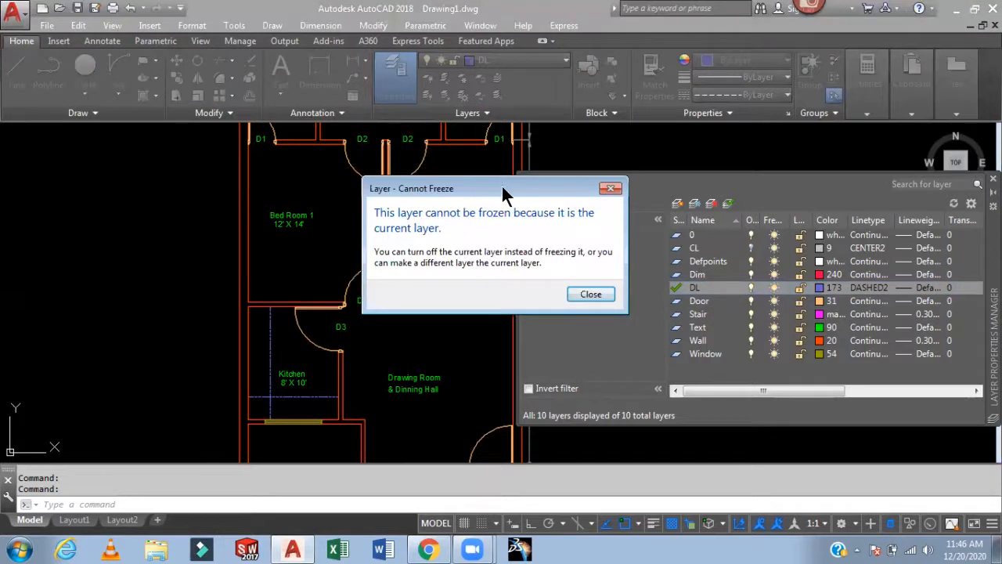
pyautogui.moveTo(538, 190); pyautogui.dragTo(572, 188)
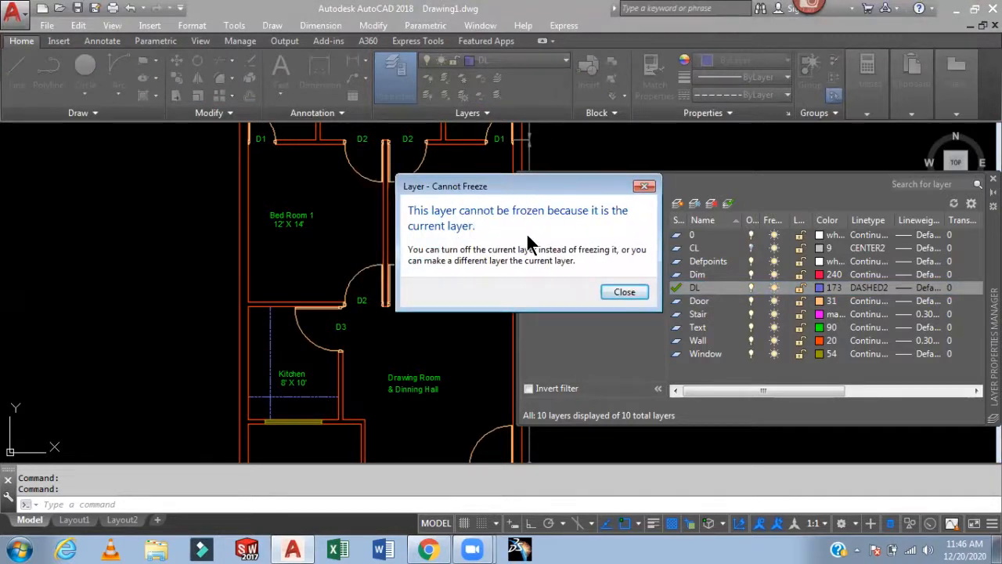
pyautogui.click(615, 290)
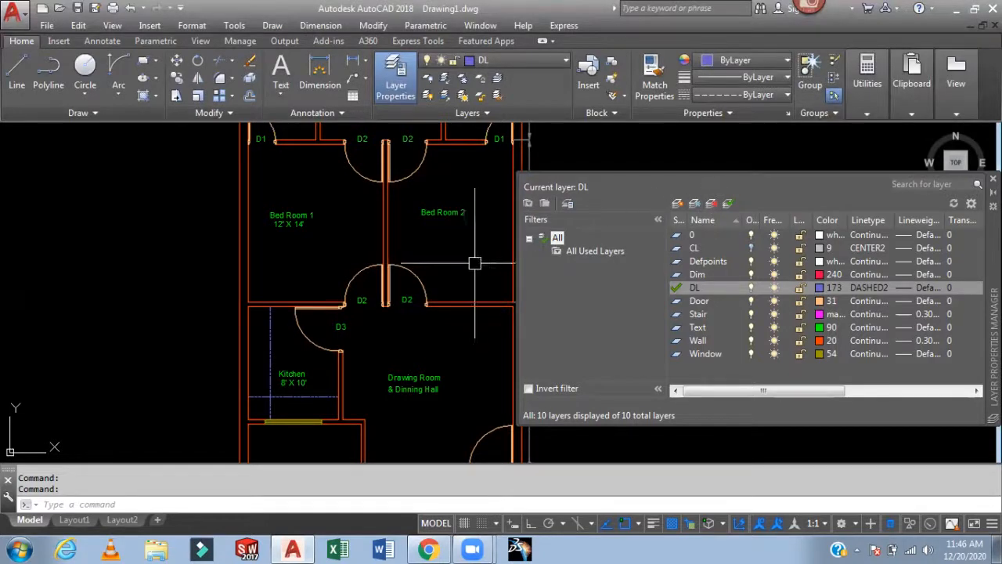
# - Freeze and thaw the Text layer, then lock it
pyautogui.click(773, 327)
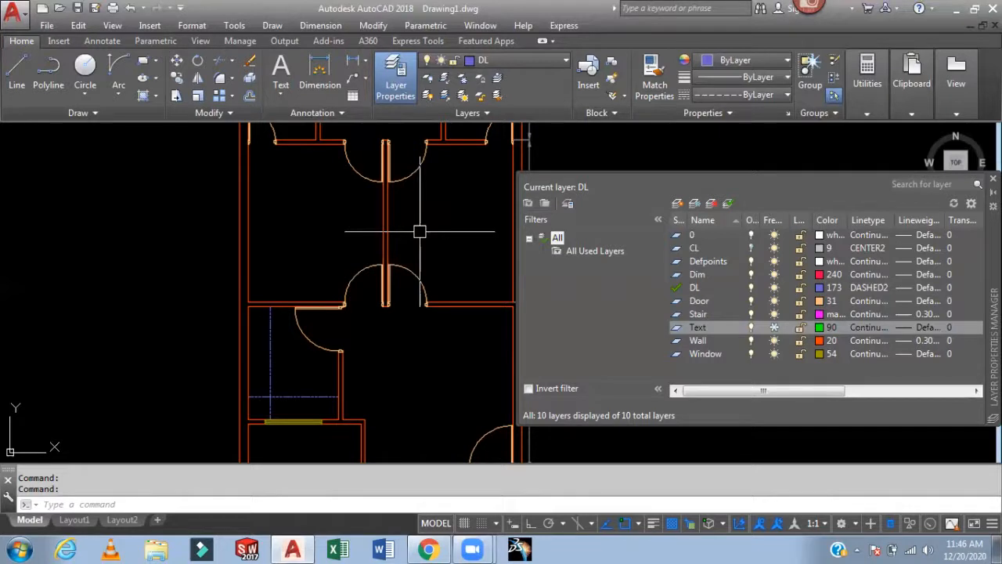
pyautogui.click(774, 327)
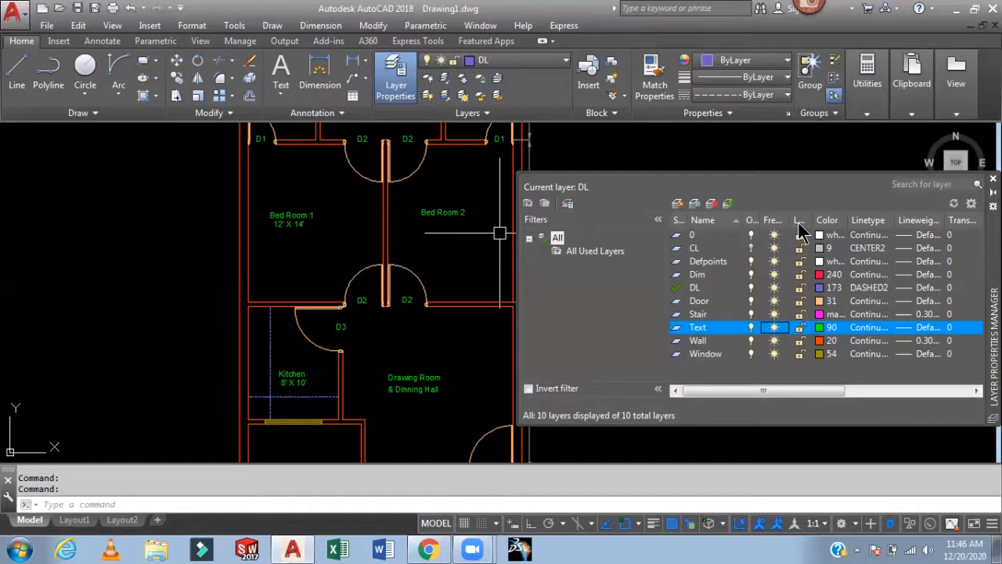
pyautogui.click(800, 327)
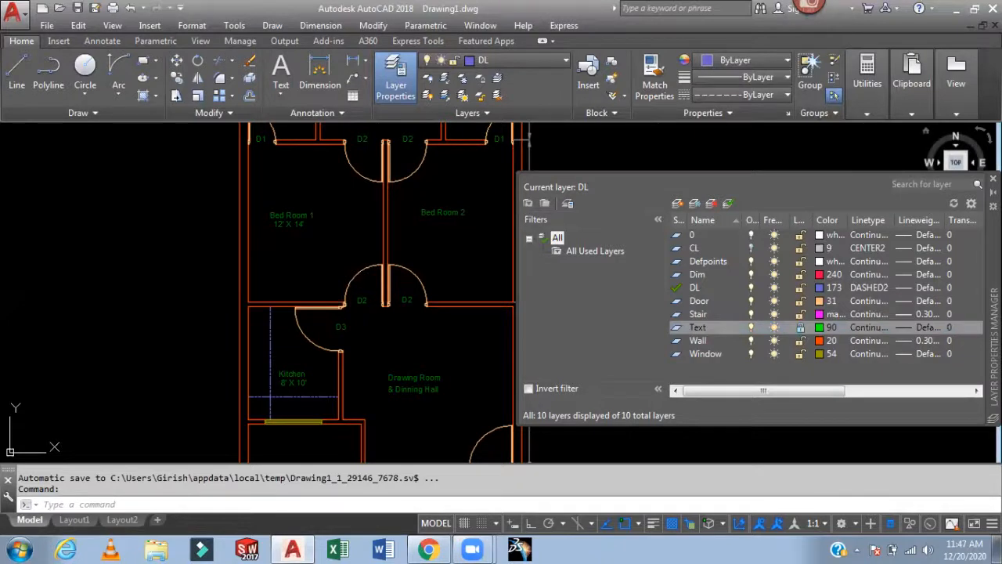
# - Close the layer manager and select the Bed Room 2 label to inspect its properties
pyautogui.click(993, 180)
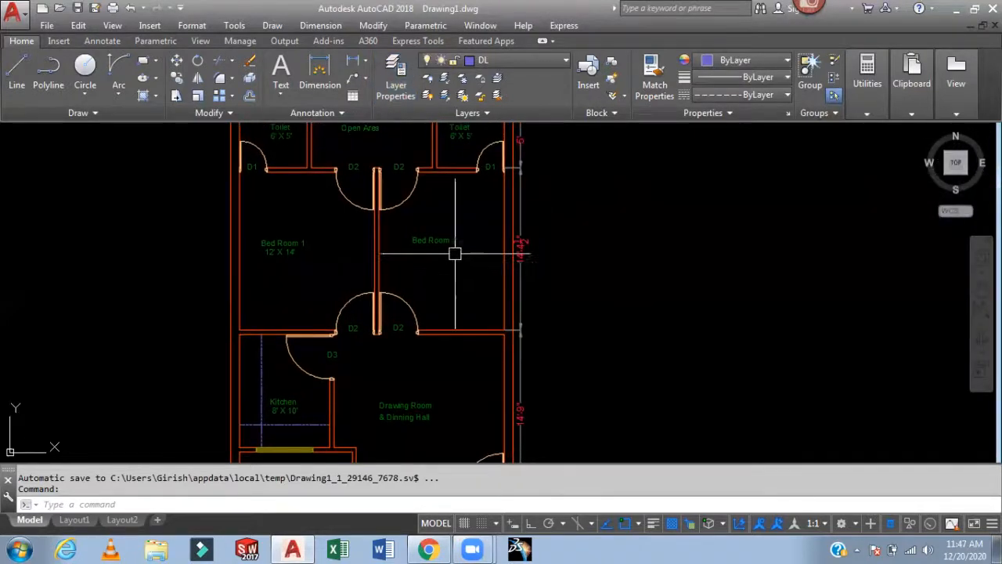
pyautogui.scroll(4, 475, 213)
pyautogui.click(474, 178)
pyautogui.click(340, 263)
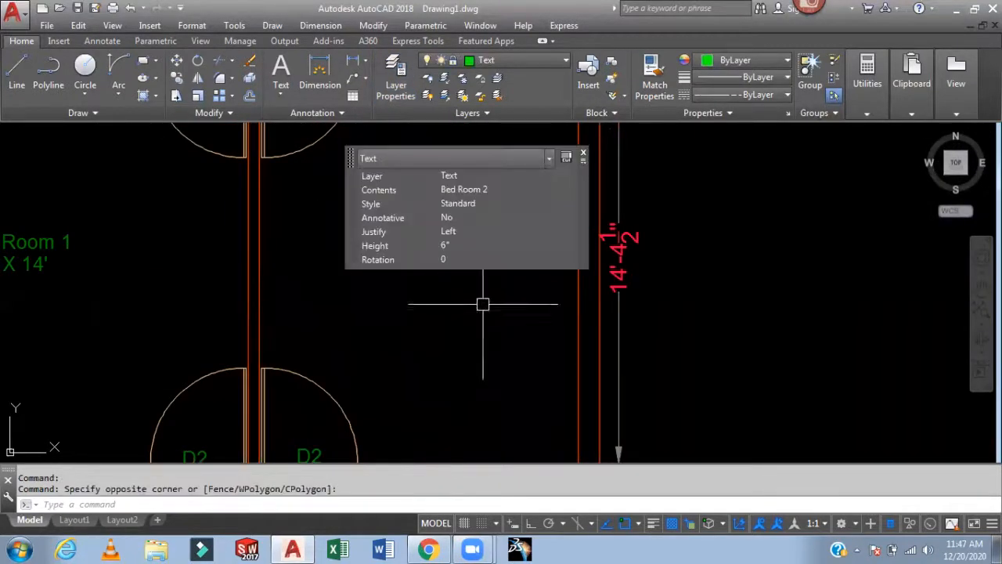
pyautogui.press('Escape')
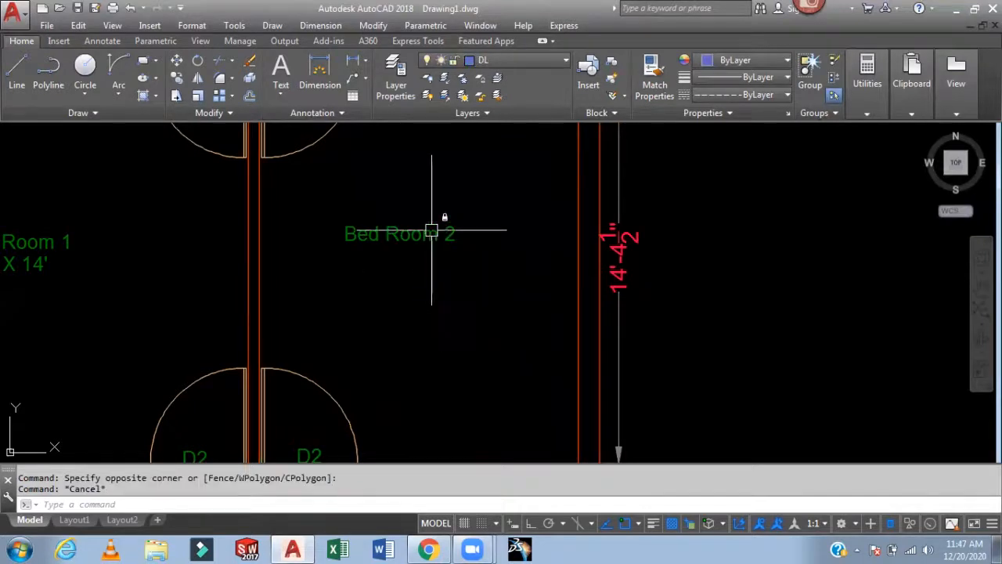
# - Inspect the locked room labels and the kitchen platform lines across the plan
pyautogui.scroll(-4, 431, 239)
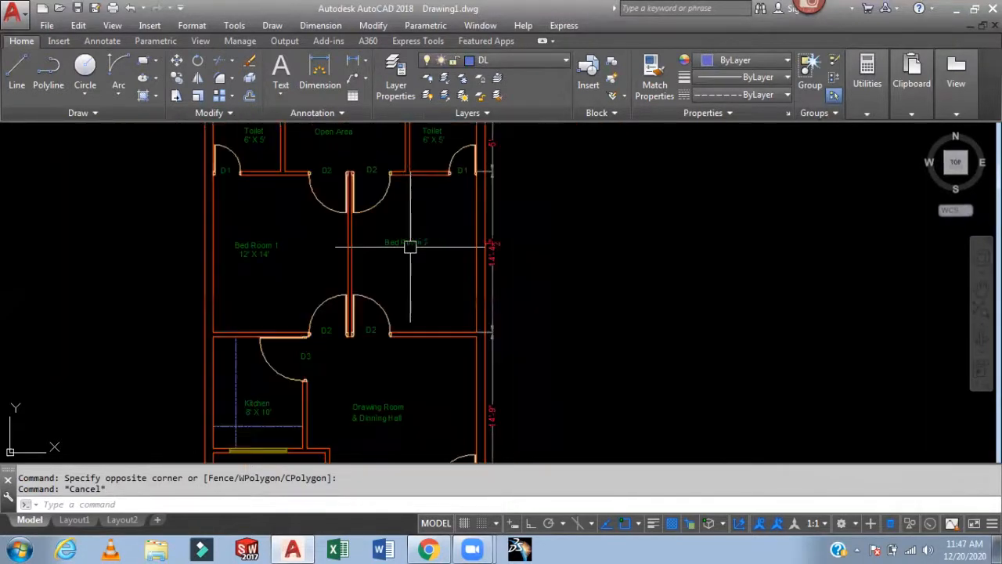
pyautogui.moveTo(501, 261)
pyautogui.mouseDown(button='middle')
pyautogui.moveTo(512, 429)
pyautogui.moveTo(541, 319)
pyautogui.moveTo(541, 258)
pyautogui.mouseUp(button='middle')
pyautogui.scroll(2, 542, 349)
pyautogui.moveTo(542, 349); pyautogui.dragTo(548, 265, button='middle')
pyautogui.scroll(-2, 549, 265)
pyautogui.moveTo(529, 358); pyautogui.dragTo(535, 285, button='middle')
pyautogui.moveTo(529, 415)
pyautogui.mouseDown(button='middle')
pyautogui.moveTo(528, 331)
pyautogui.moveTo(540, 291)
pyautogui.mouseUp(button='middle')
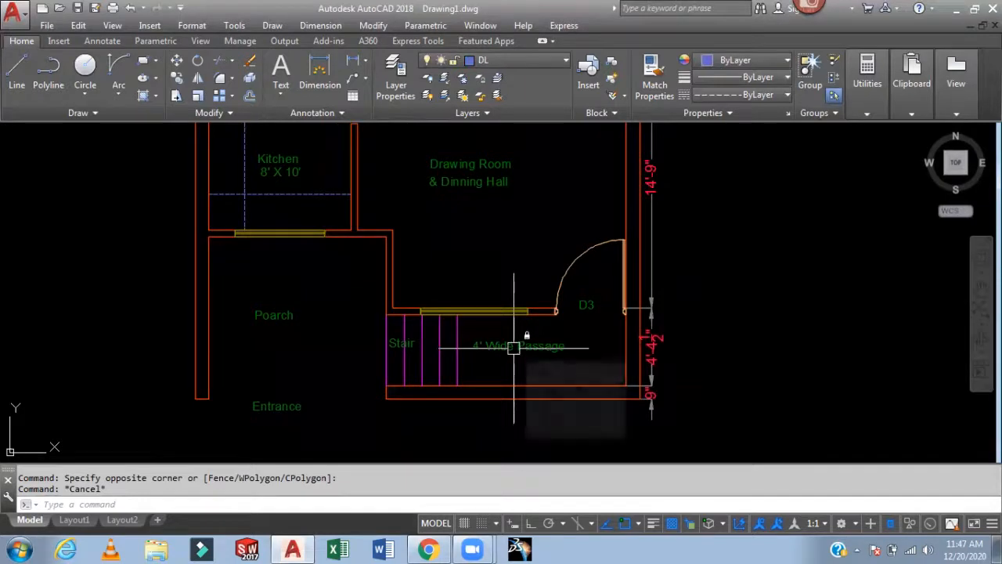
pyautogui.moveTo(504, 277); pyautogui.dragTo(467, 396, button='middle')
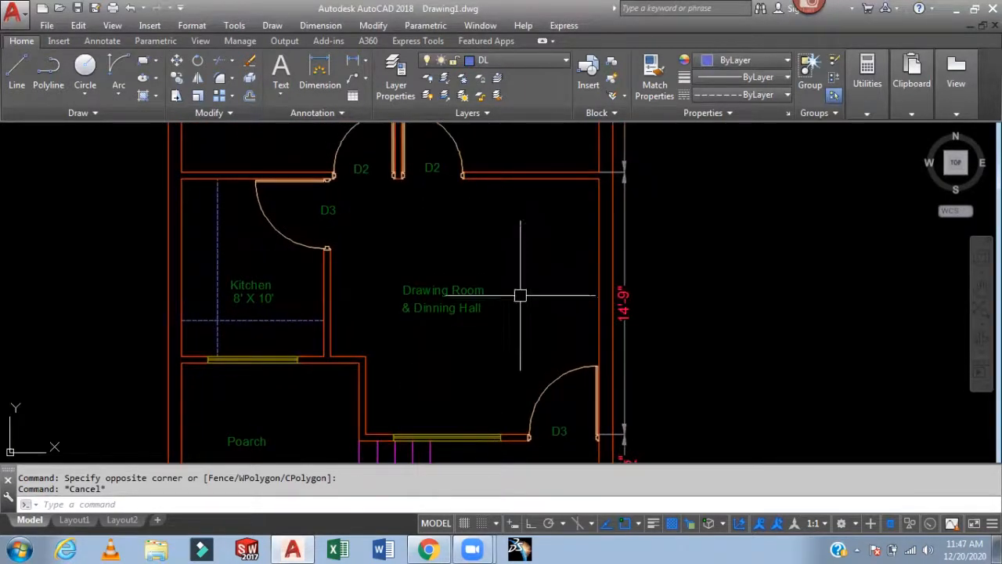
pyautogui.moveTo(758, 270); pyautogui.dragTo(629, 284, button='middle')
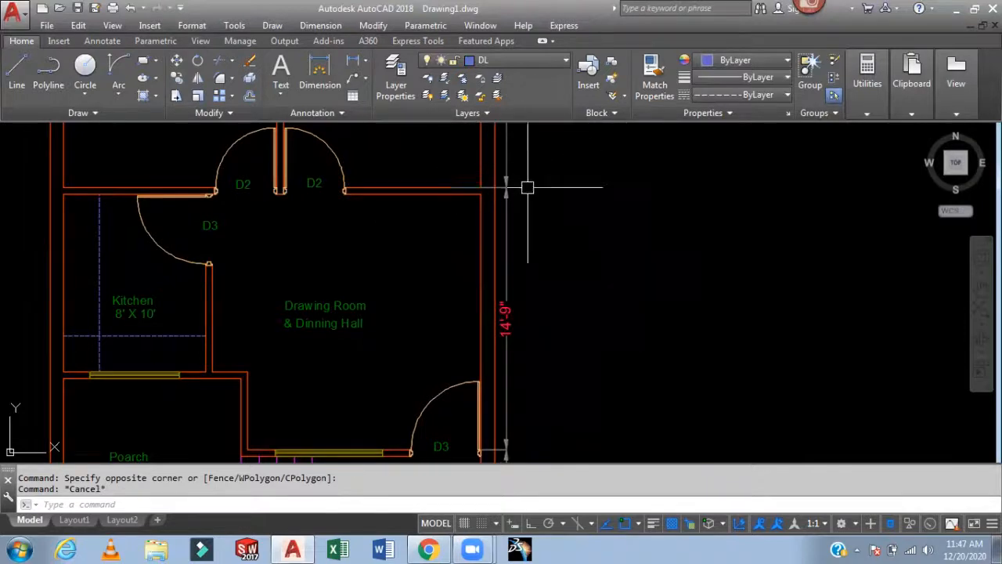
pyautogui.scroll(-2, 568, 218)
pyautogui.moveTo(577, 224); pyautogui.dragTo(570, 251, button='middle')
pyautogui.scroll(4, 454, 287)
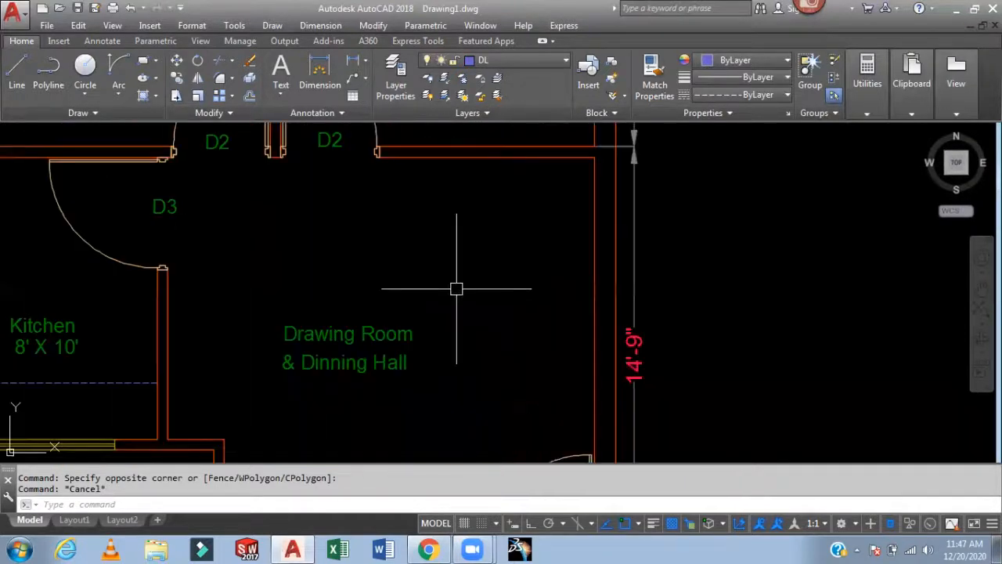
pyautogui.scroll(-2, 436, 333)
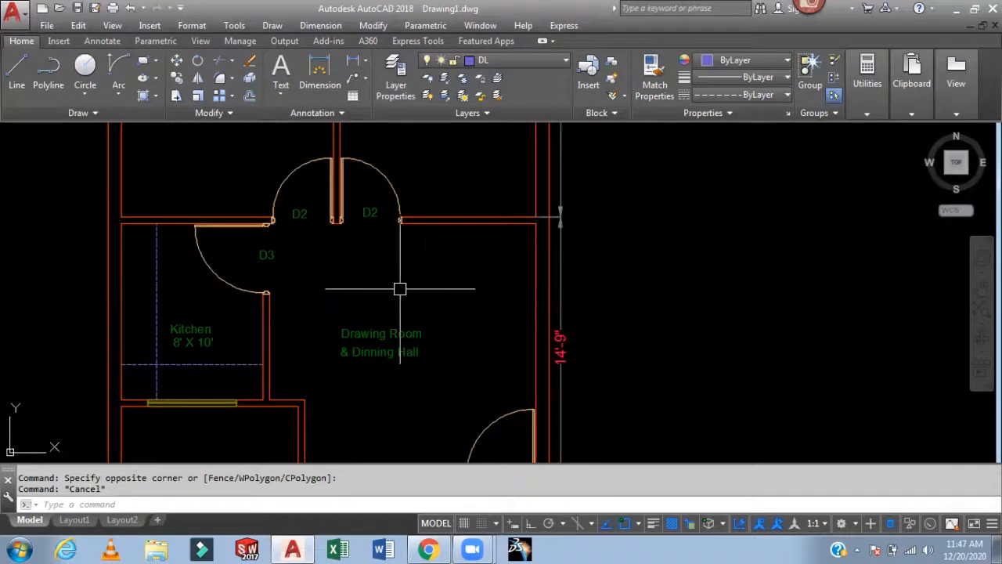
pyautogui.click(156, 313)
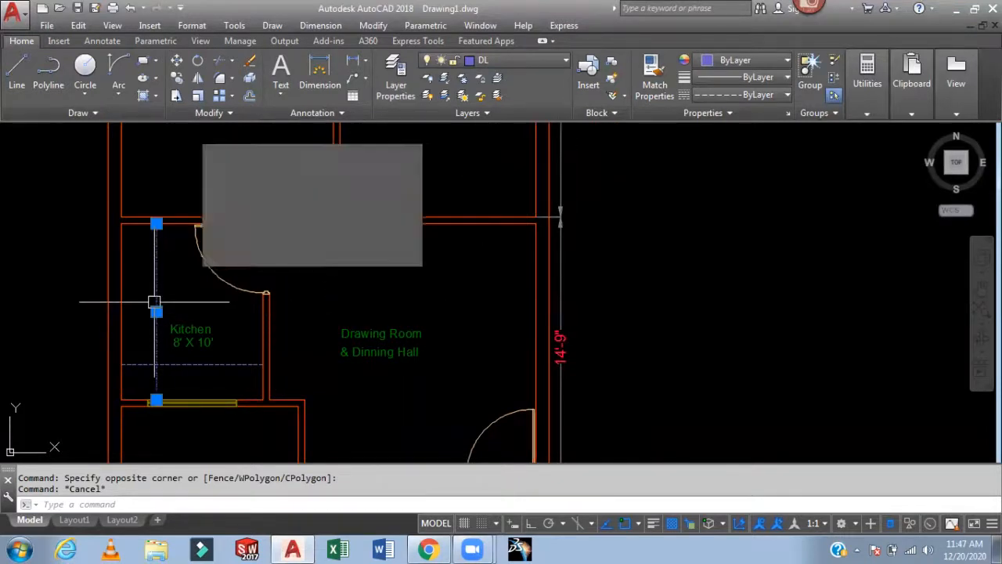
pyautogui.press('Escape')
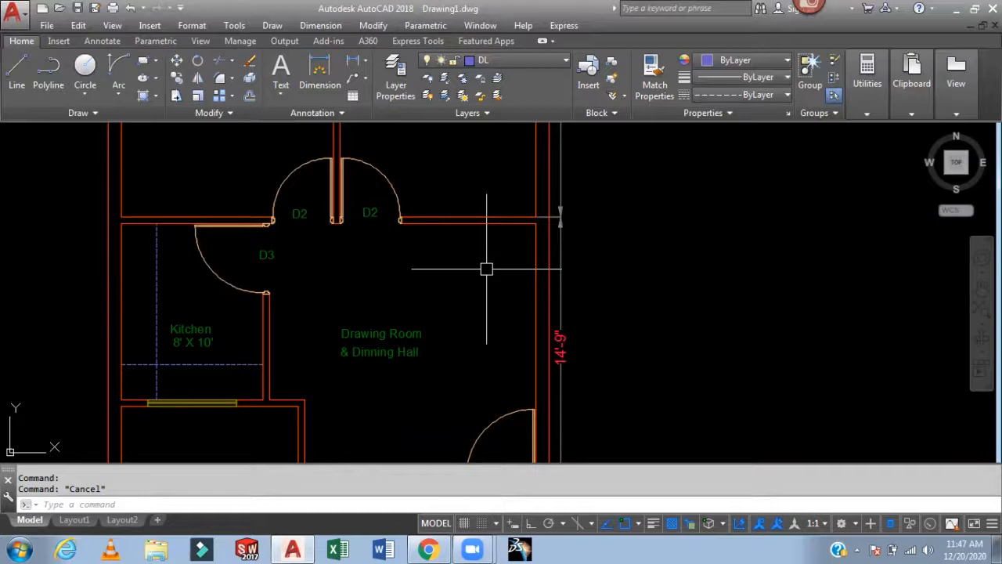
# - Reopen the layer manager, lock the DL layer and close the manager
pyautogui.press('Return')
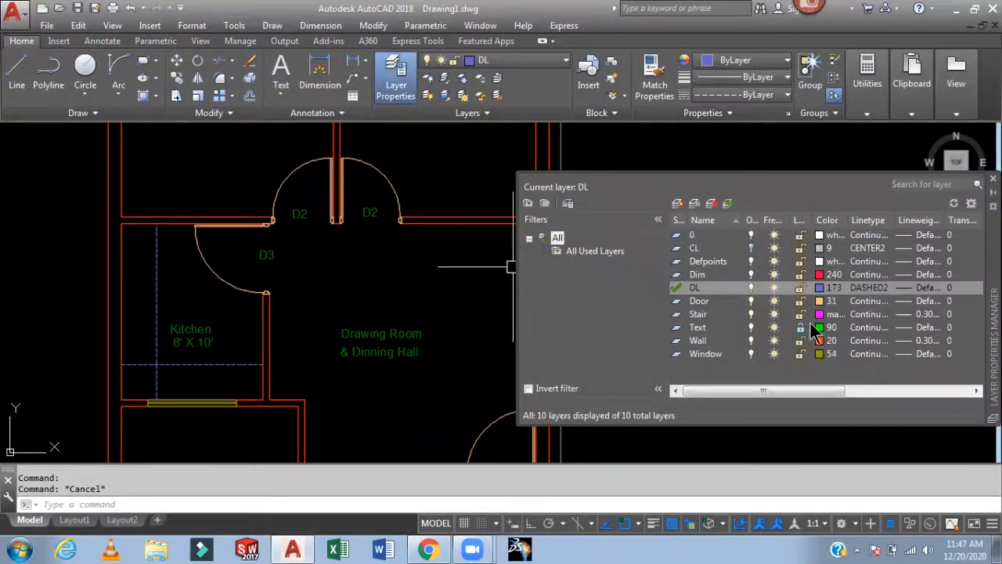
pyautogui.click(800, 287)
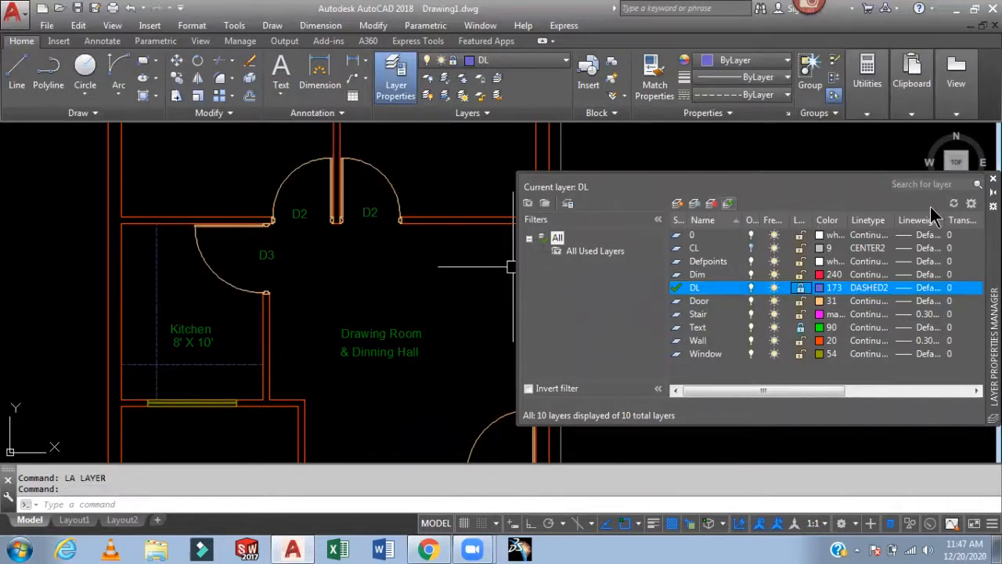
pyautogui.click(993, 179)
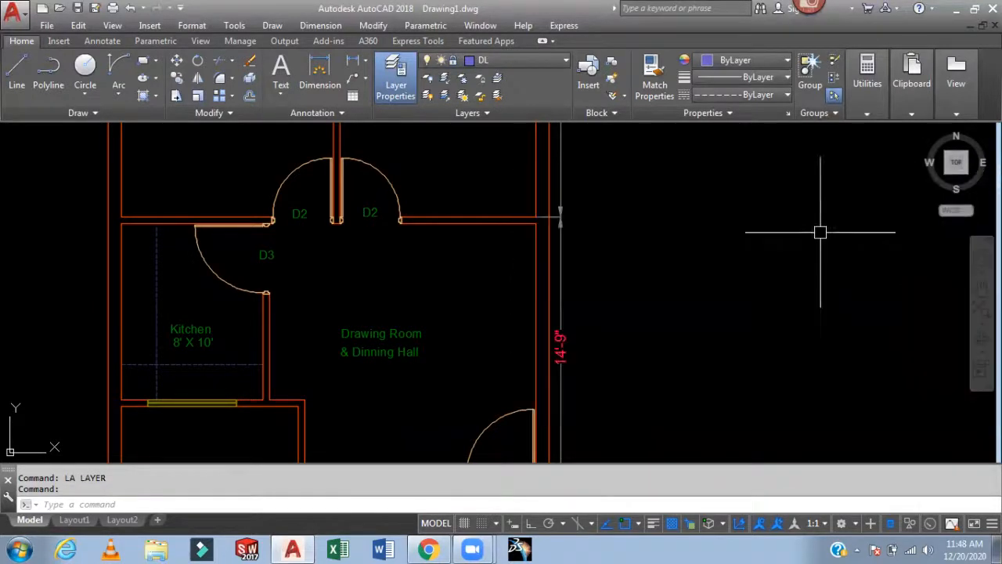
# - Try to move the locked kitchen platform line and room labels
pyautogui.moveTo(544, 284); pyautogui.dragTo(772, 293, button='middle')
pyautogui.click(385, 314)
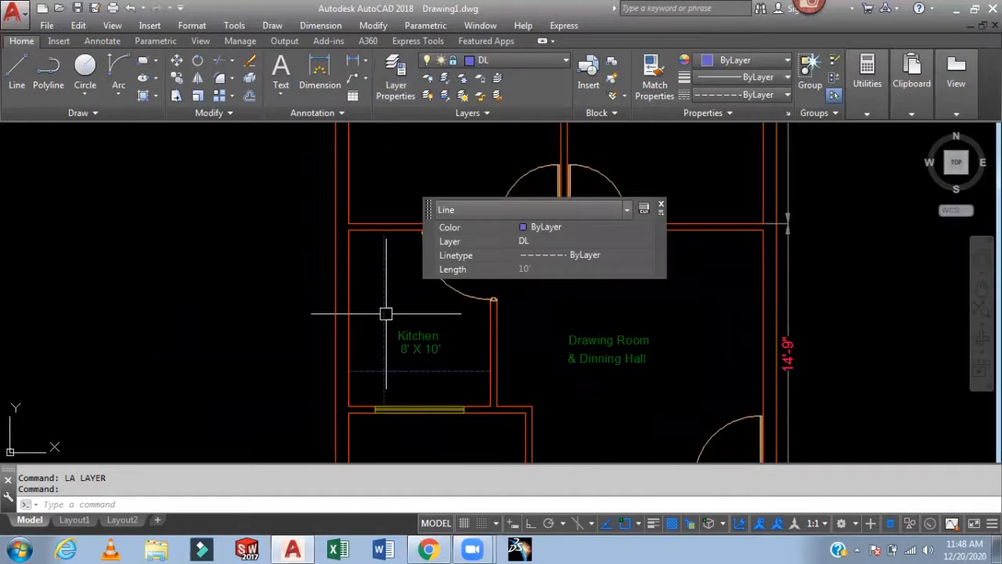
pyautogui.write('m')
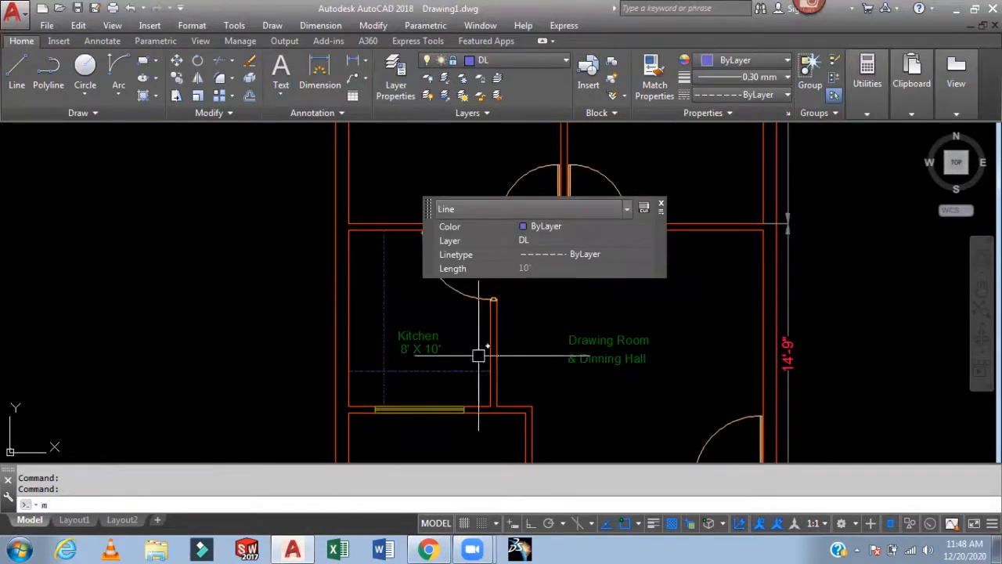
pyautogui.press('Return')
pyautogui.press('Return')
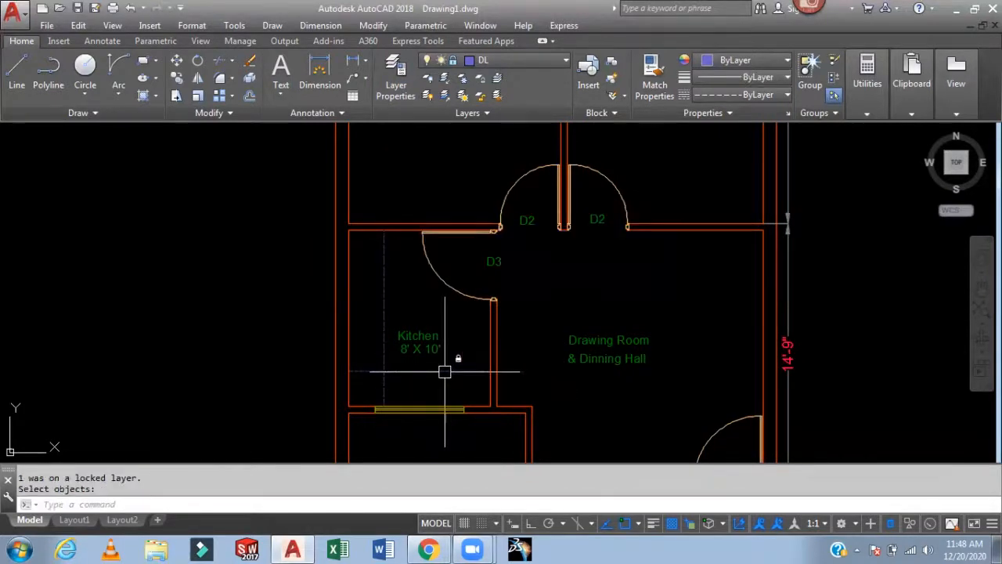
pyautogui.scroll(-3, 658, 336)
pyautogui.click(546, 335)
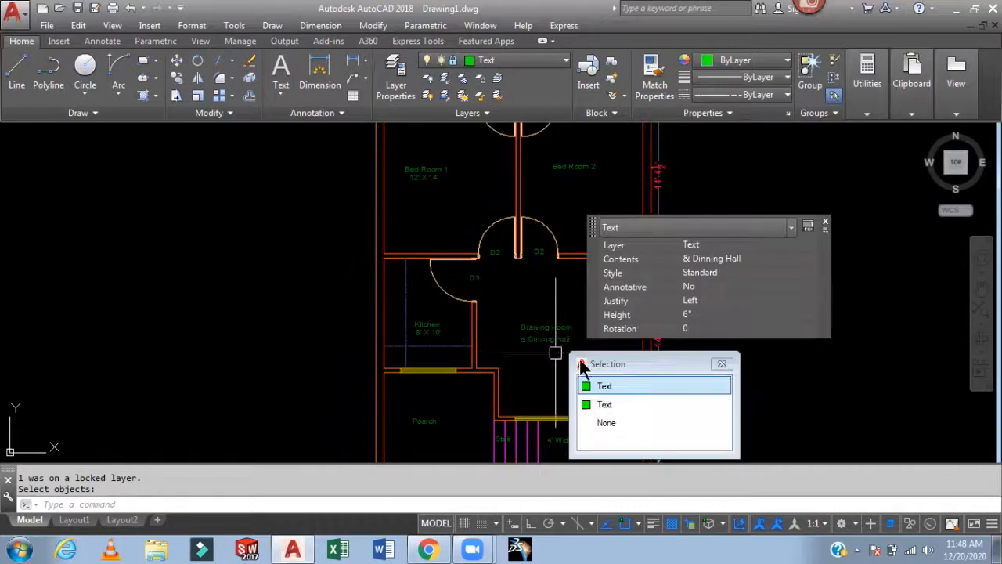
pyautogui.press('Escape')
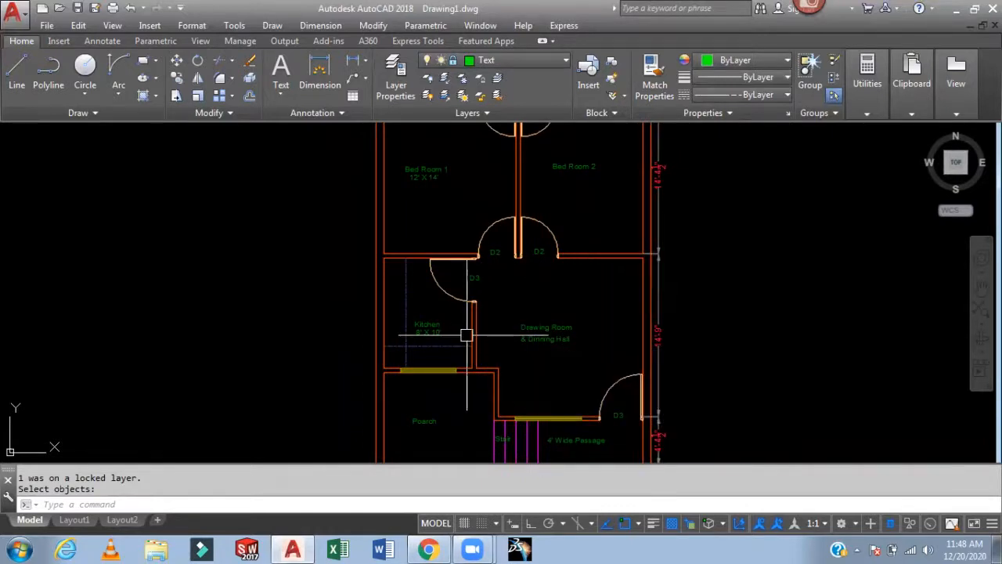
pyautogui.click(408, 344)
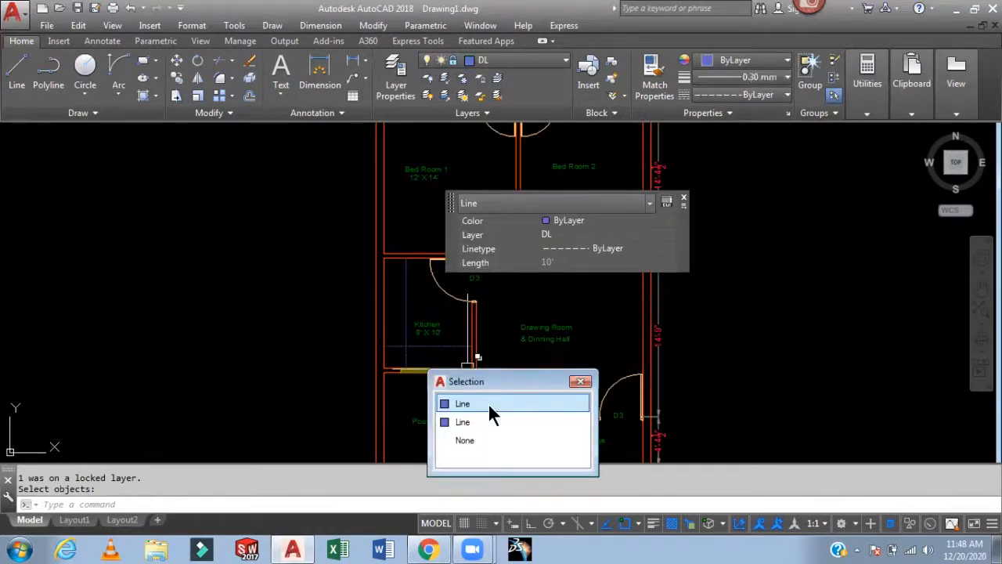
pyautogui.press('Escape')
# - Draw a four-segment test line on the locked DL layer beside the plan and select it
pyautogui.moveTo(781, 325); pyautogui.dragTo(665, 328, button='middle')
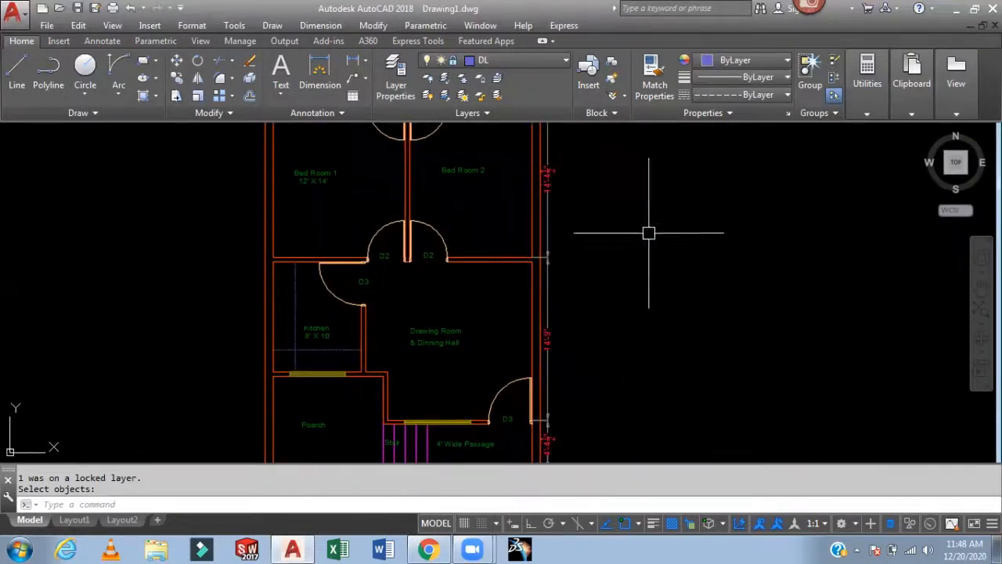
pyautogui.write('l')
pyautogui.press('Return')
pyautogui.click(638, 321)
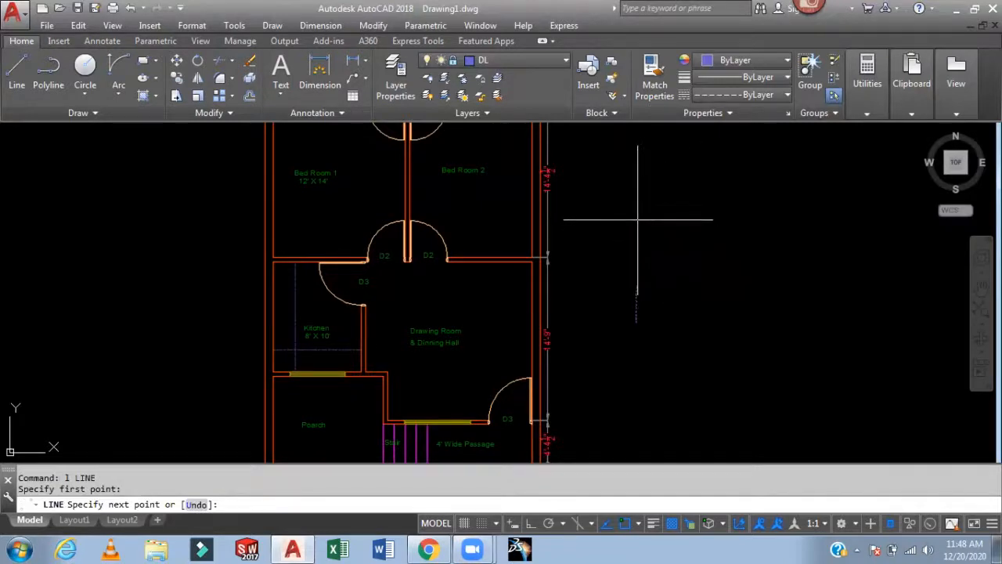
pyautogui.click(745, 242)
pyautogui.click(718, 327)
pyautogui.click(665, 409)
pyautogui.click(612, 336)
pyautogui.press('Return')
pyautogui.click(765, 279)
pyautogui.click(627, 404)
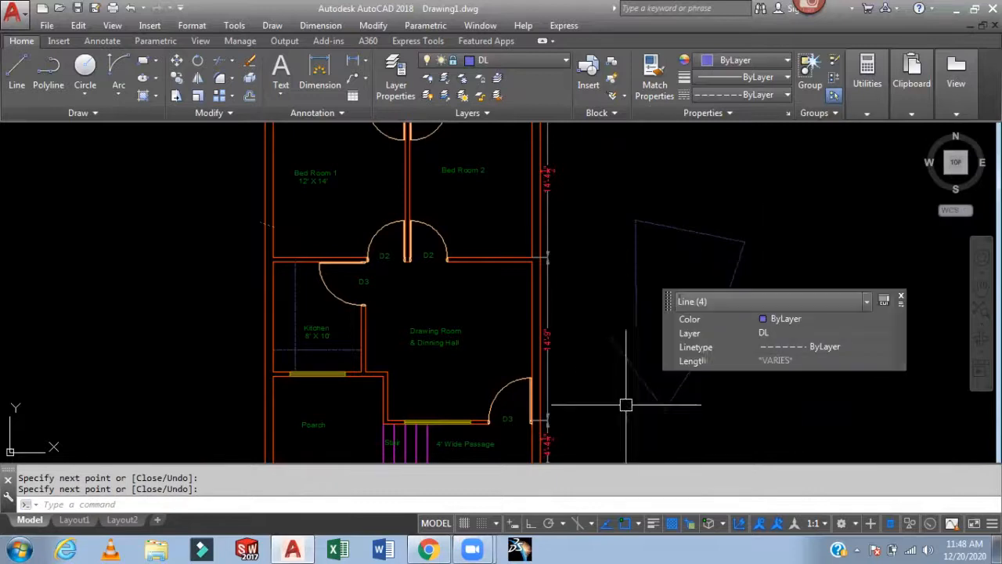
pyautogui.press('Escape')
pyautogui.press('Return')
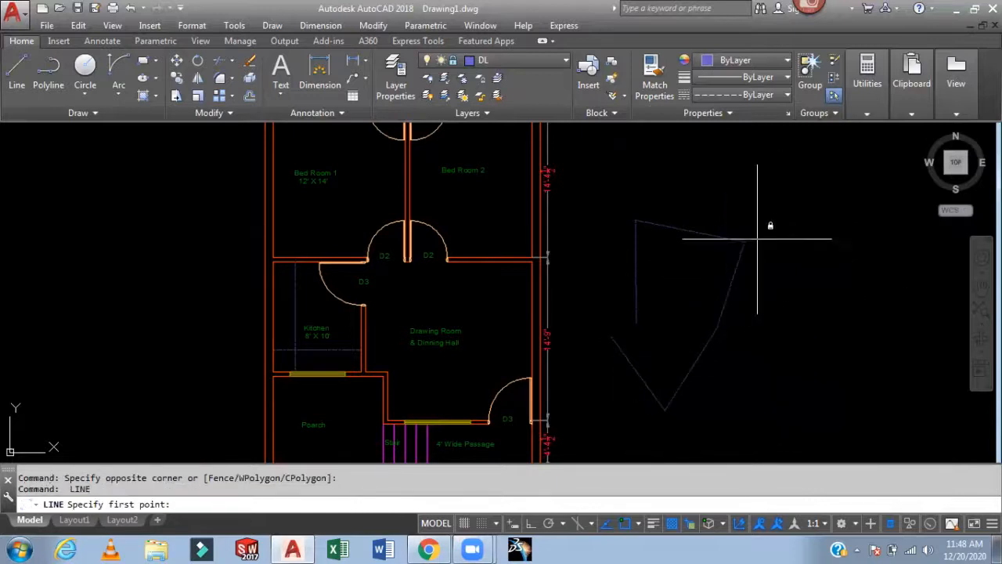
pyautogui.press('Escape')
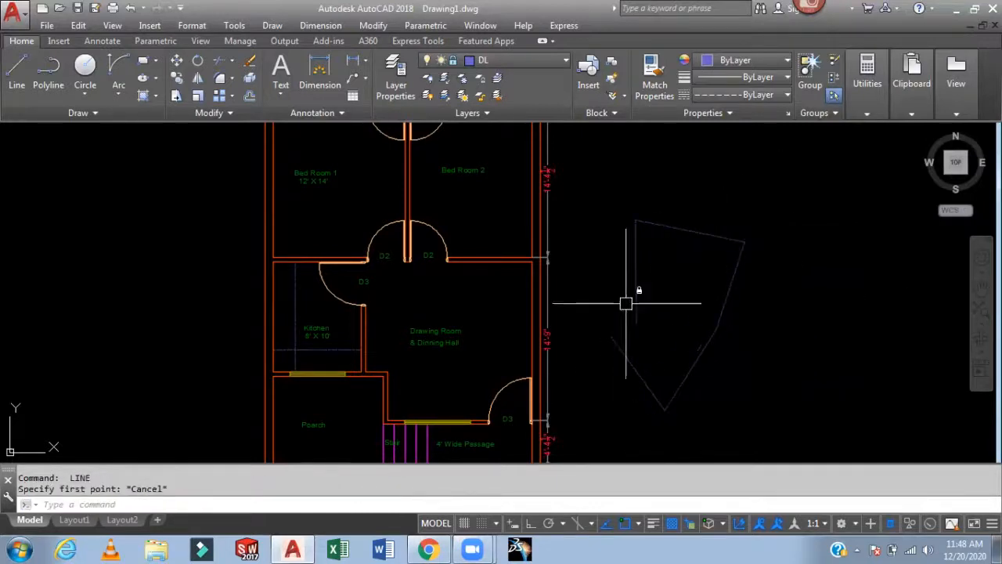
# - Make Text the current layer and add single-line text "Door" 10 high beside the plan
pyautogui.click(527, 66)
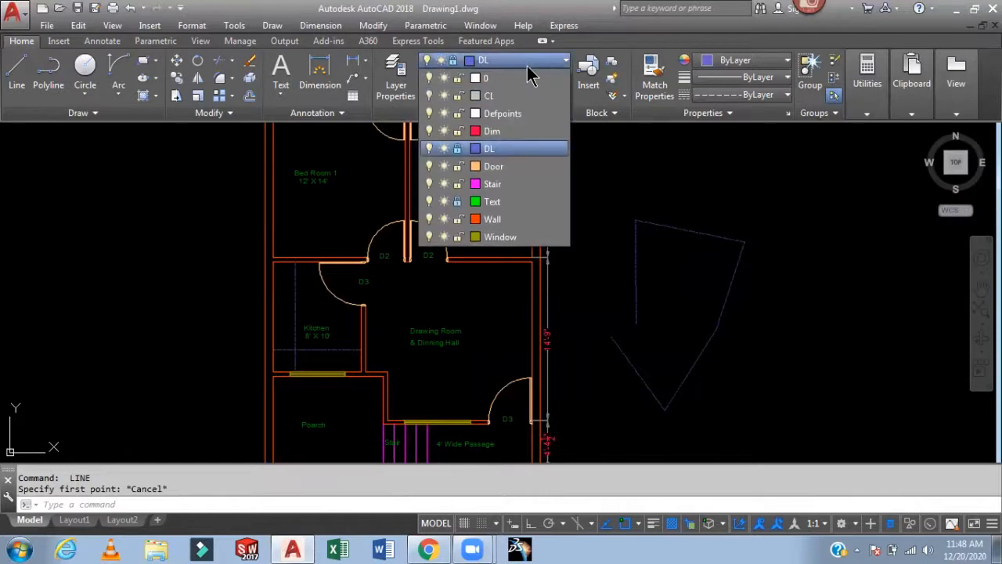
pyautogui.click(519, 204)
pyautogui.moveTo(772, 227); pyautogui.dragTo(693, 318, button='middle')
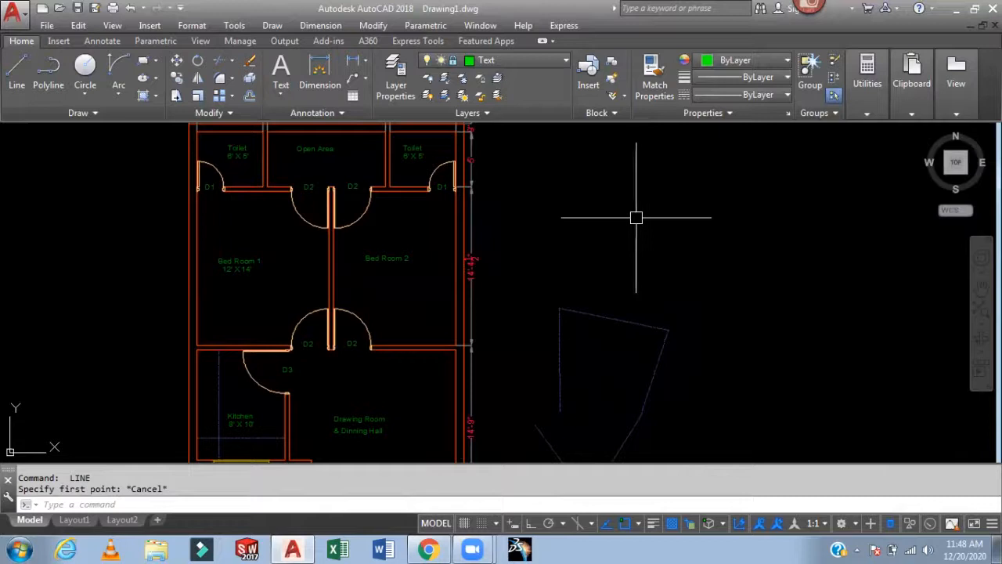
pyautogui.write('dt')
pyautogui.press('Return')
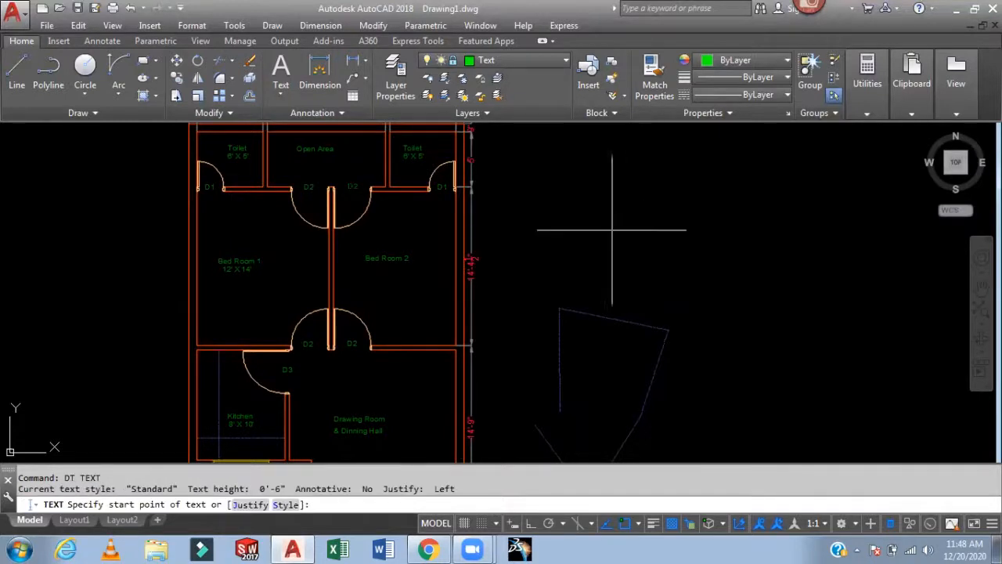
pyautogui.click(552, 252)
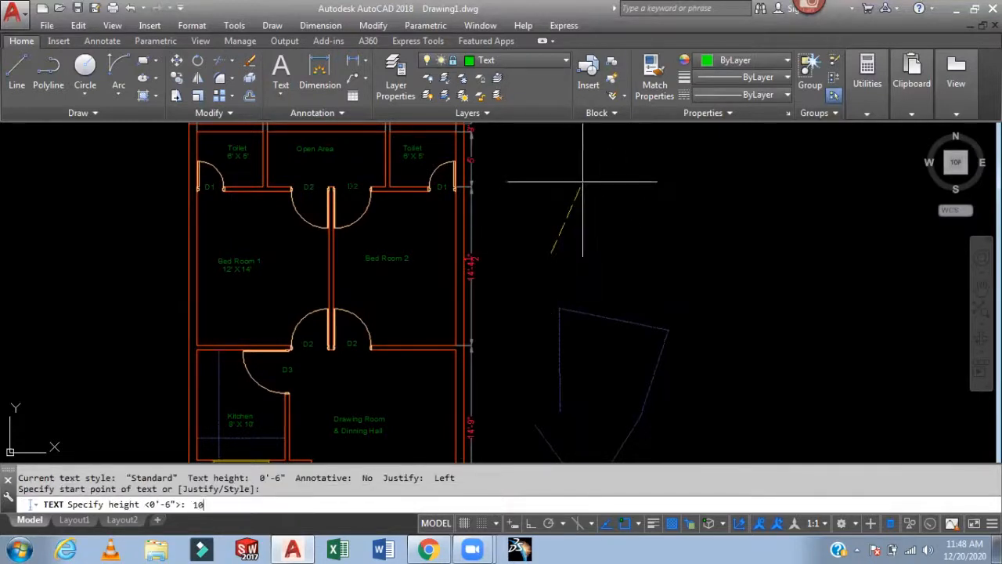
pyautogui.write('10')
pyautogui.press('Return')
pyautogui.press('Return')
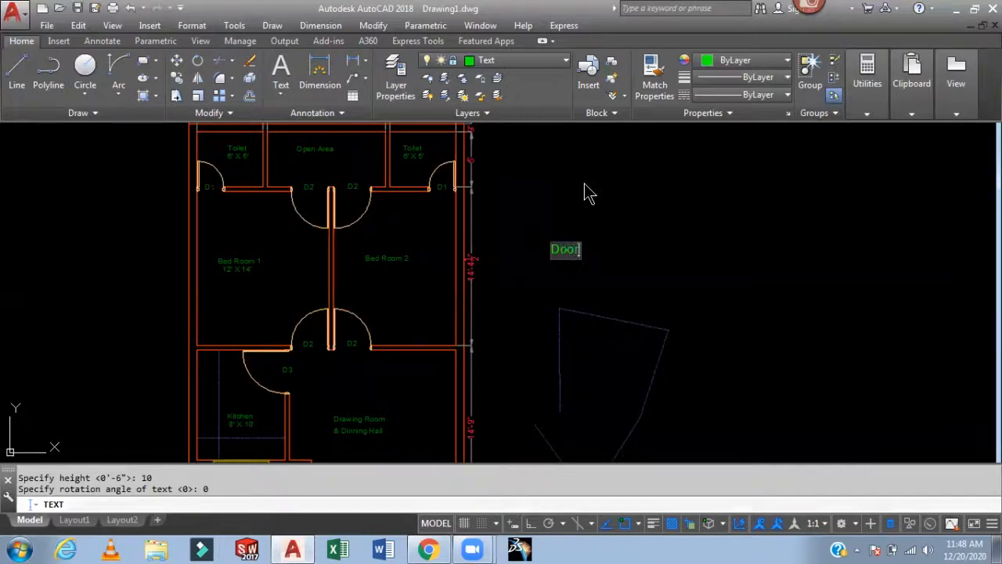
pyautogui.click(601, 185)
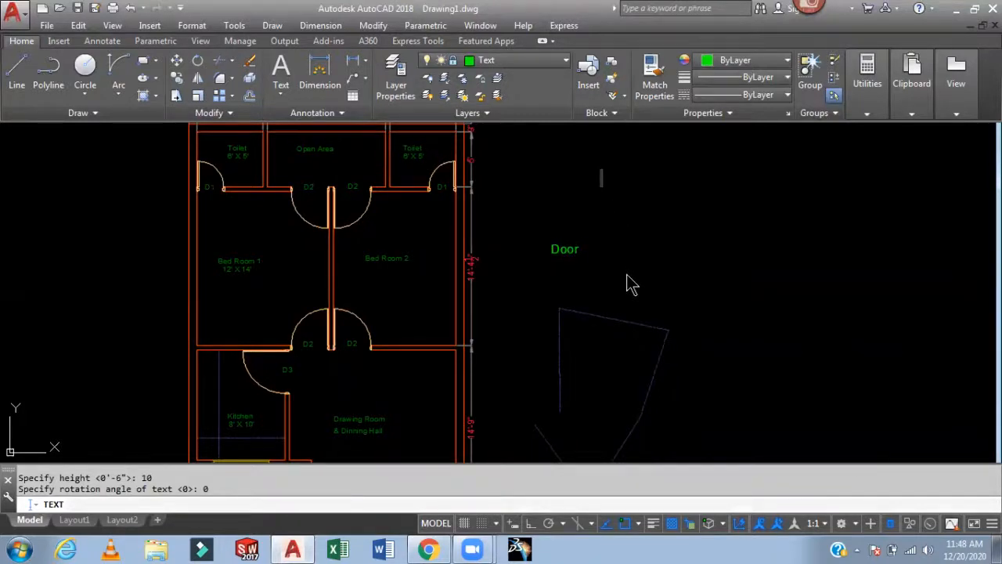
pyautogui.press('Escape')
# - Select the Door text to inspect its properties and look around the plan
pyautogui.click(571, 249)
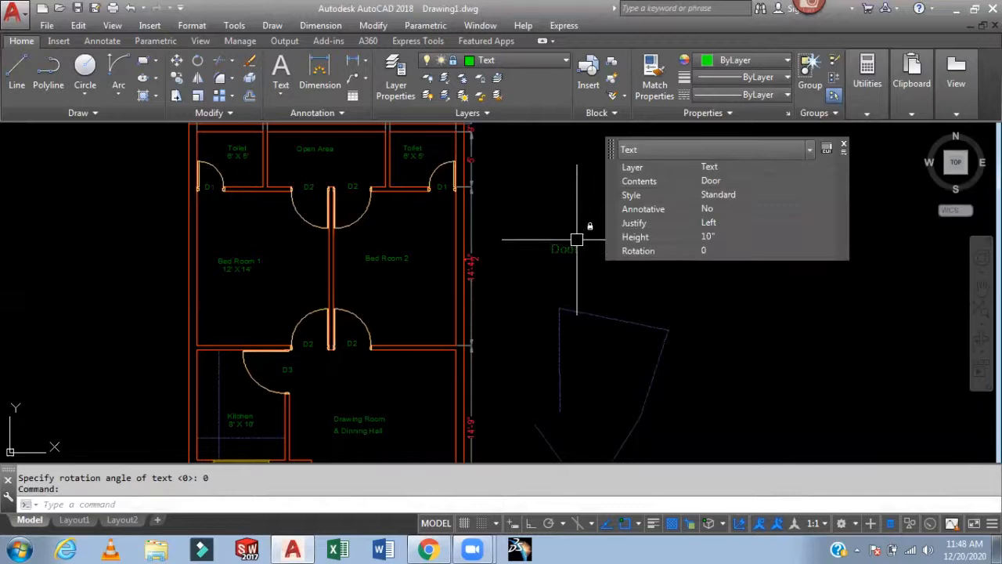
pyautogui.moveTo(548, 250)
pyautogui.mouseDown(button='middle')
pyautogui.moveTo(519, 279)
pyautogui.moveTo(506, 274)
pyautogui.mouseUp(button='middle')
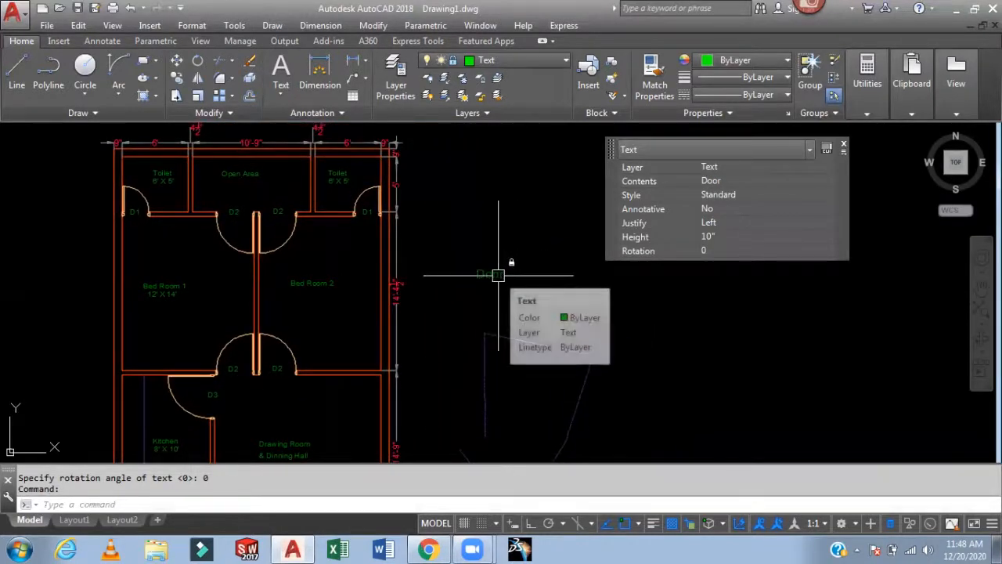
pyautogui.press('Escape')
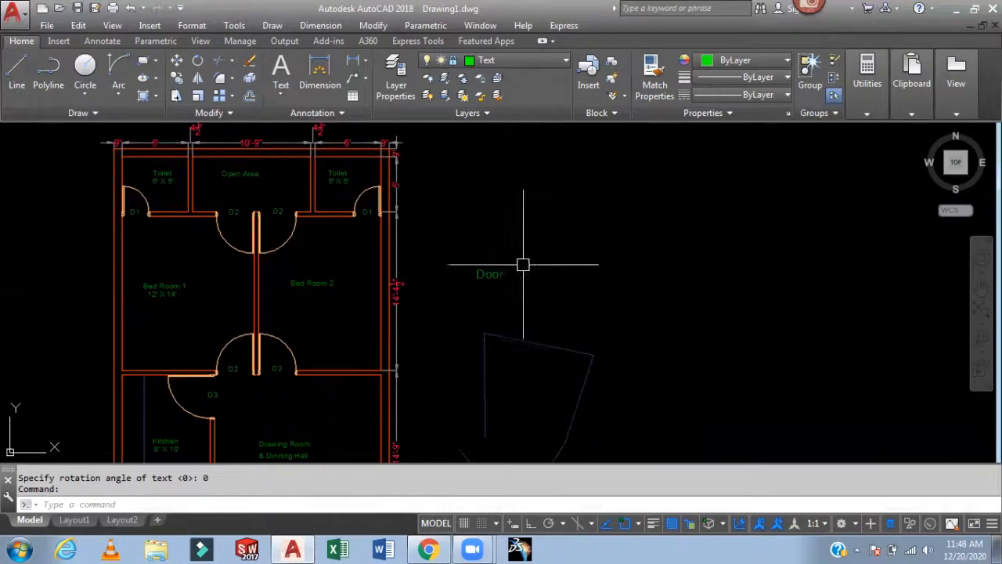
pyautogui.scroll(-2, 521, 247)
pyautogui.scroll(2, 559, 257)
pyautogui.moveTo(559, 257); pyautogui.dragTo(662, 284, button='middle')
pyautogui.scroll(2, 502, 300)
pyautogui.moveTo(503, 300); pyautogui.dragTo(521, 342, button='middle')
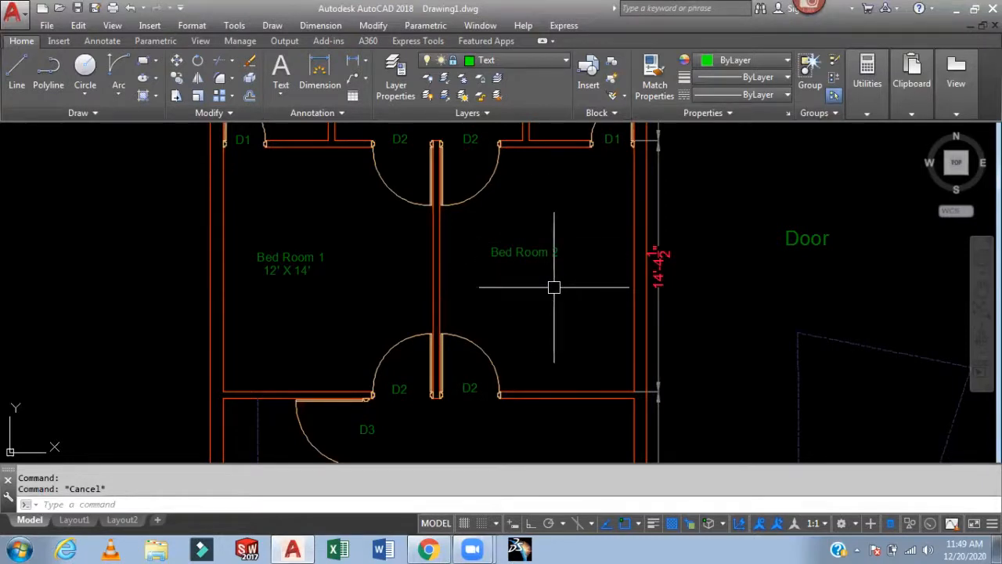
pyautogui.scroll(-2, 556, 287)
pyautogui.moveTo(549, 273); pyautogui.dragTo(480, 217, button='middle')
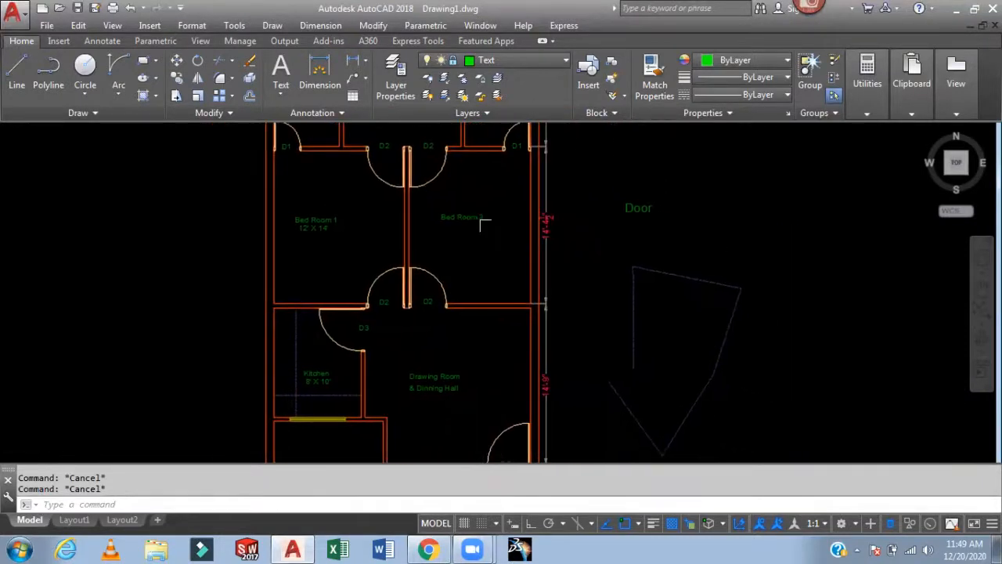
# - Try to erase the Door text and test lines while their layers are locked
pyautogui.click(724, 180)
pyautogui.click(616, 391)
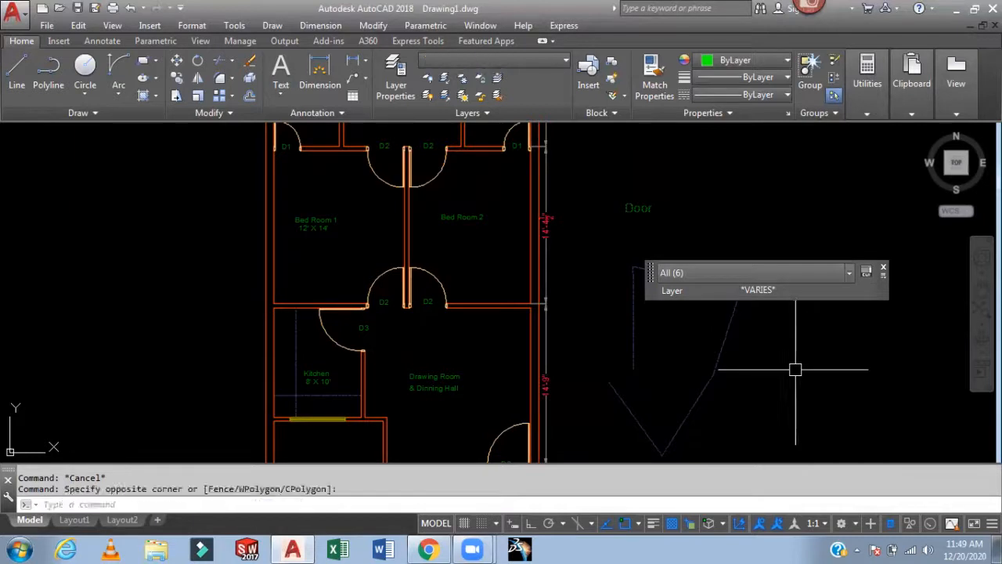
pyautogui.press('Delete')
pyautogui.press('Escape')
# - Unlock the Text and DL layers in the layer manager and close it
pyautogui.write('la')
pyautogui.press('Return')
pyautogui.press('Return')
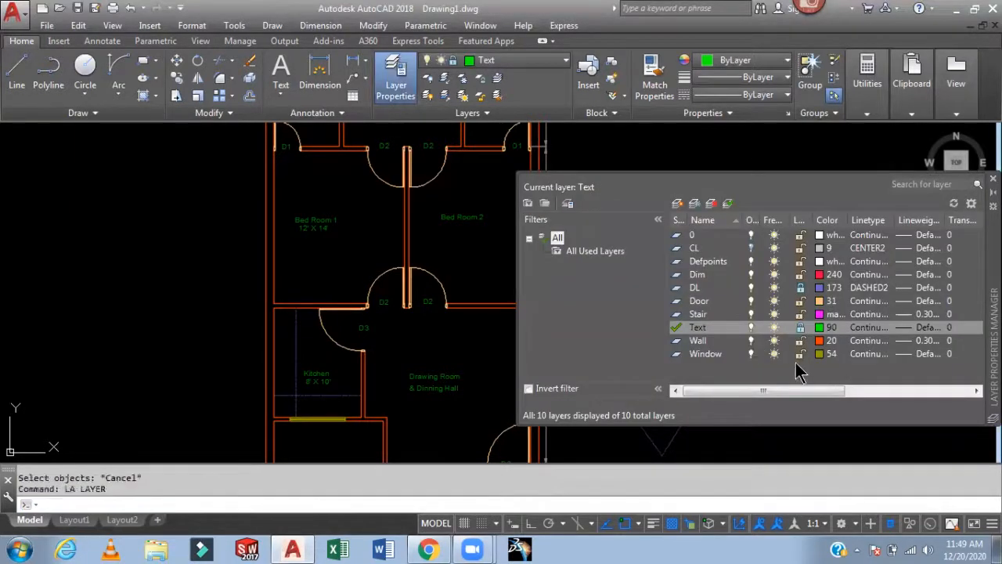
pyautogui.click(800, 327)
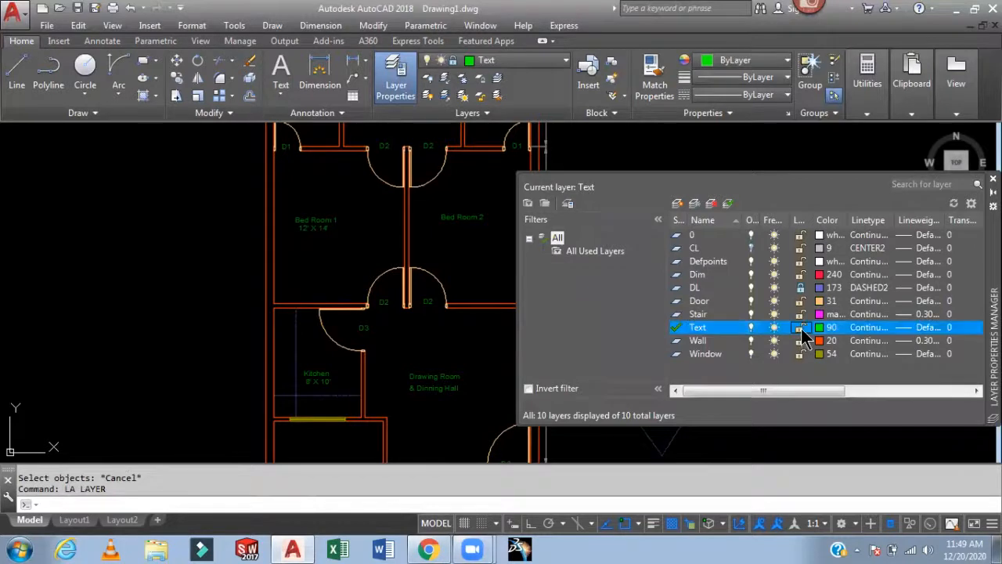
pyautogui.click(800, 287)
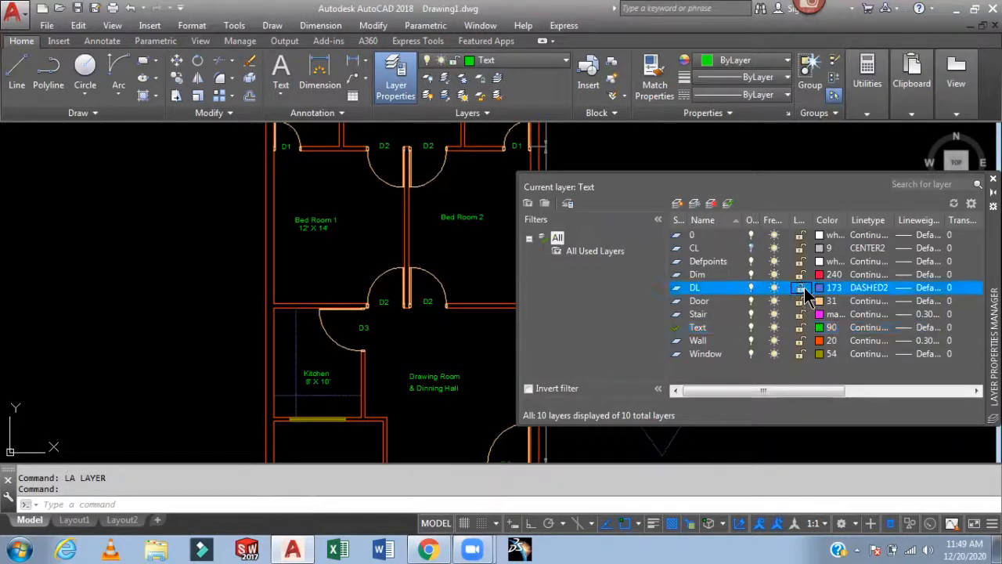
pyautogui.click(768, 155)
pyautogui.press('Escape')
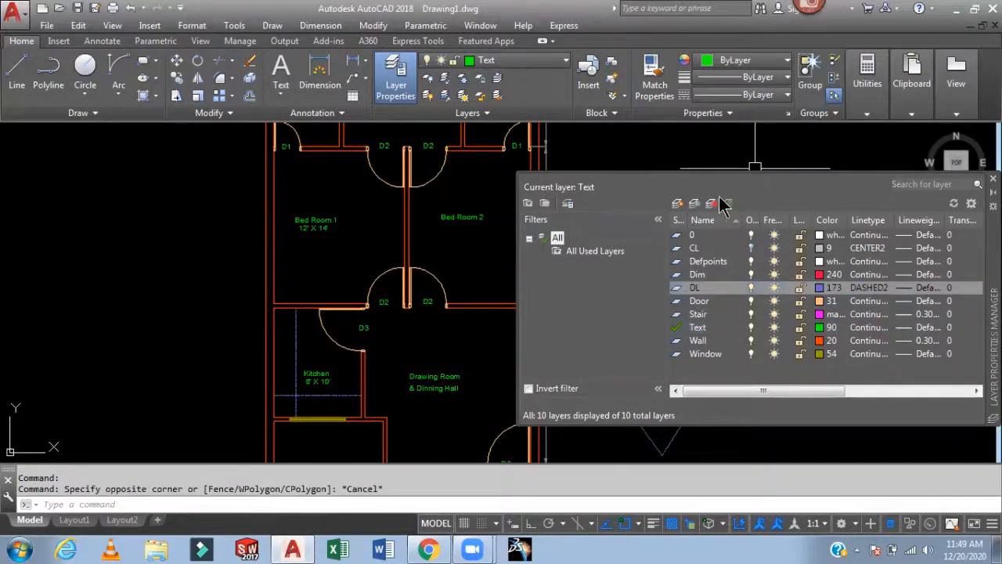
pyautogui.press('Escape')
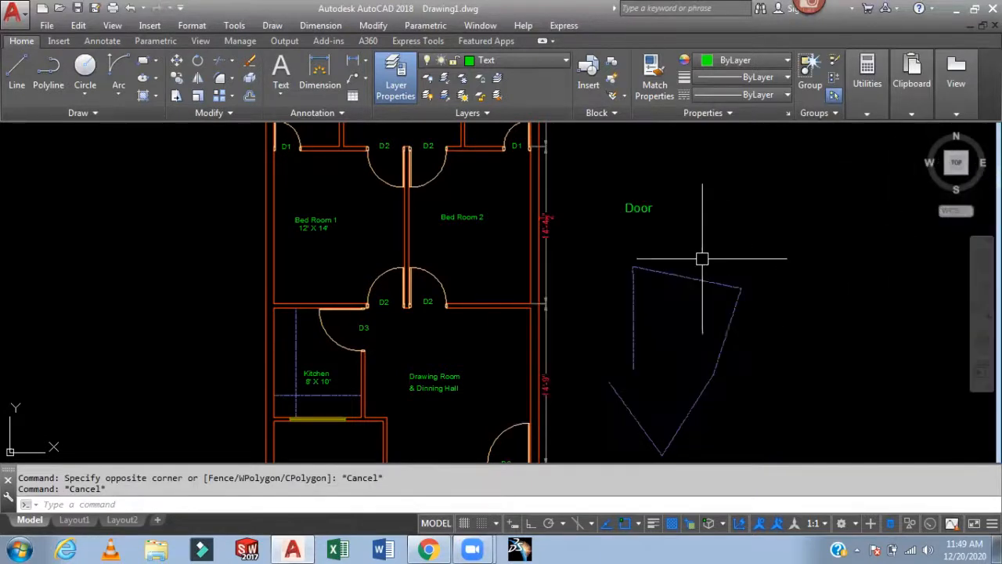
# - Erase the Door text and the test lines beside the plan
pyautogui.scroll(-2, 700, 258)
pyautogui.click(761, 196)
pyautogui.click(648, 407)
pyautogui.press('Delete')
pyautogui.moveTo(676, 362); pyautogui.dragTo(588, 386, button='middle')
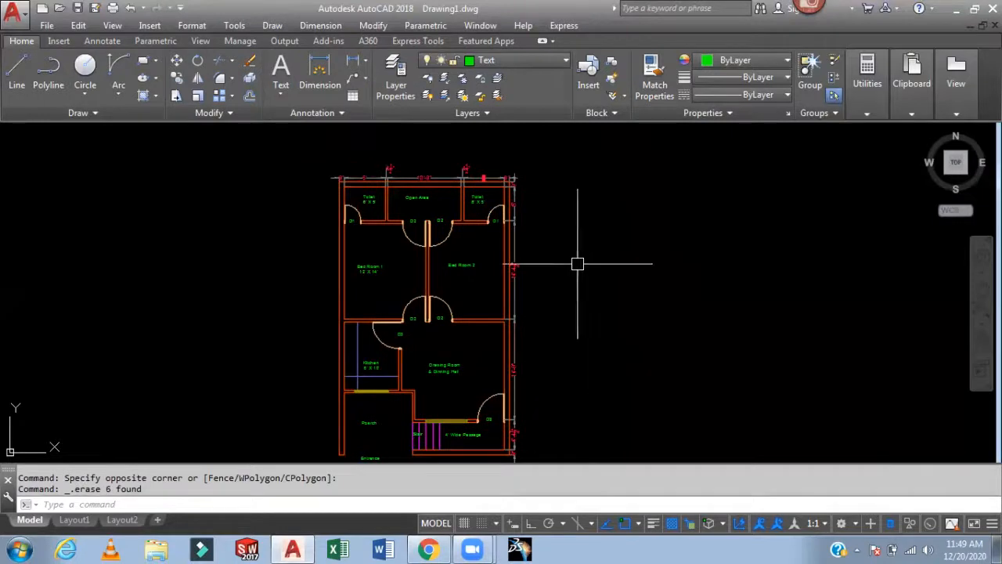
# - Isolate the Wall layer by selecting a wall line with LAYISO
pyautogui.moveTo(576, 263); pyautogui.dragTo(653, 329, button='middle')
pyautogui.scroll(2, 555, 246)
pyautogui.scroll(2, 601, 261)
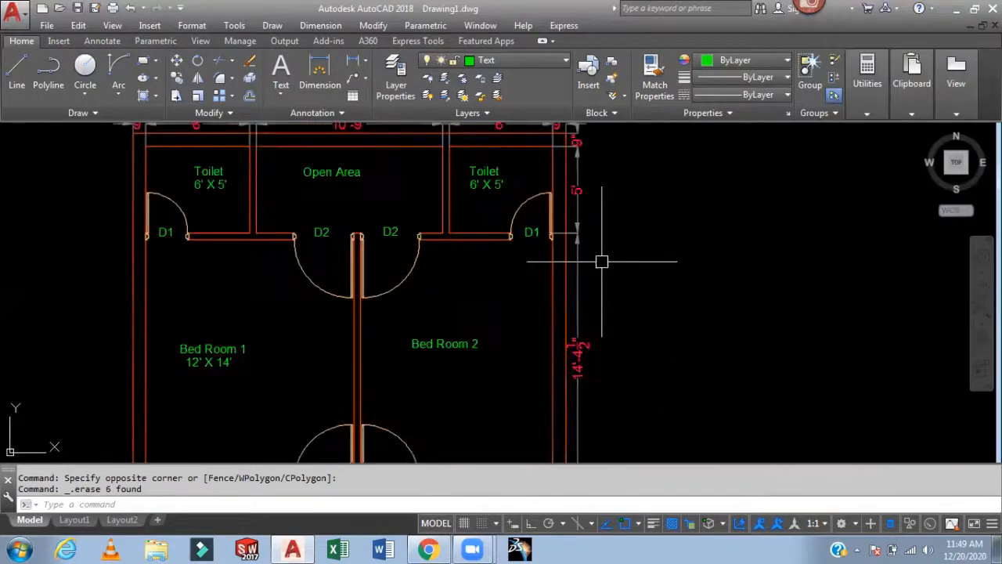
pyautogui.moveTo(612, 274); pyautogui.dragTo(698, 326, button='middle')
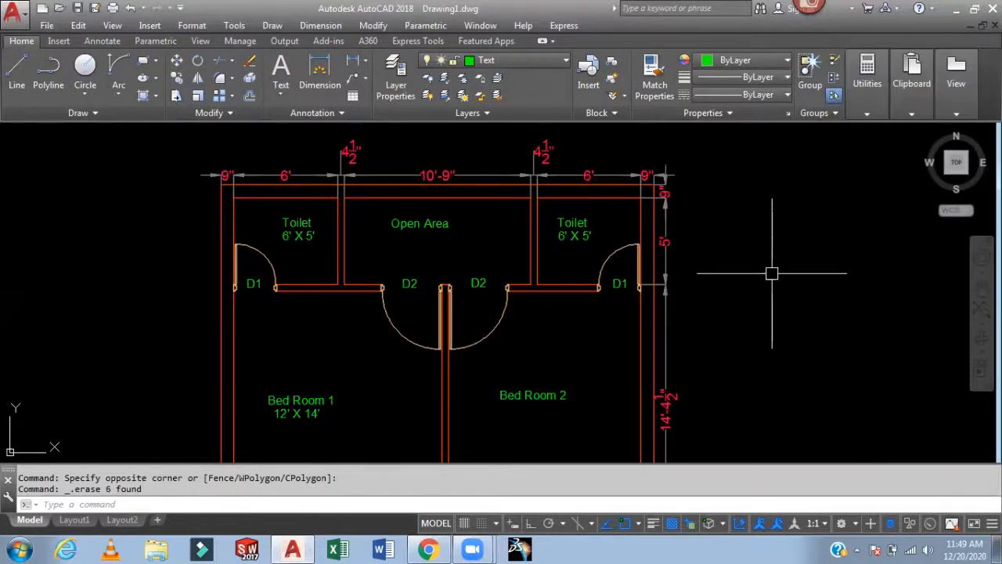
pyautogui.moveTo(772, 273); pyautogui.dragTo(825, 235, button='middle')
pyautogui.moveTo(812, 299); pyautogui.dragTo(794, 256, button='middle')
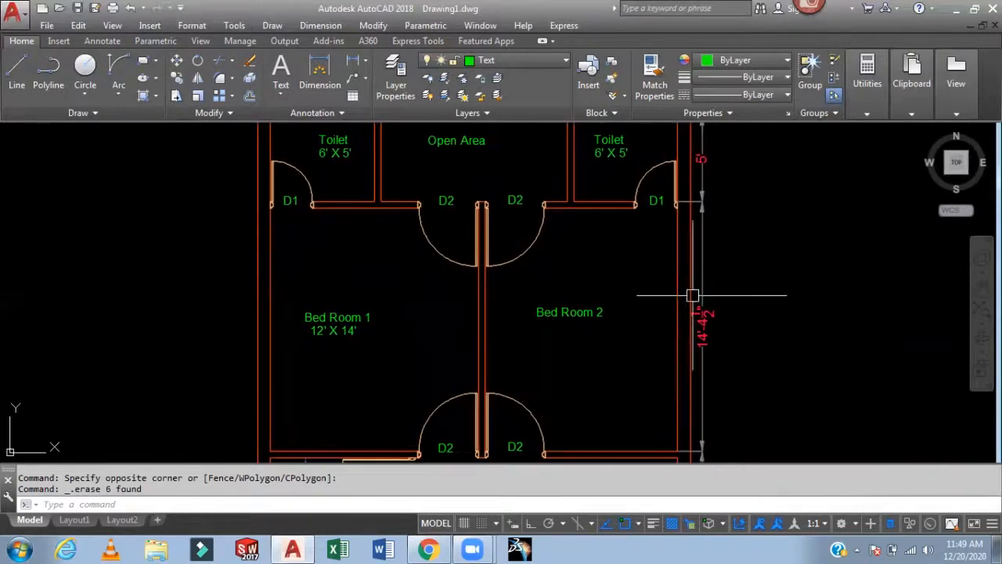
pyautogui.scroll(-2, 697, 294)
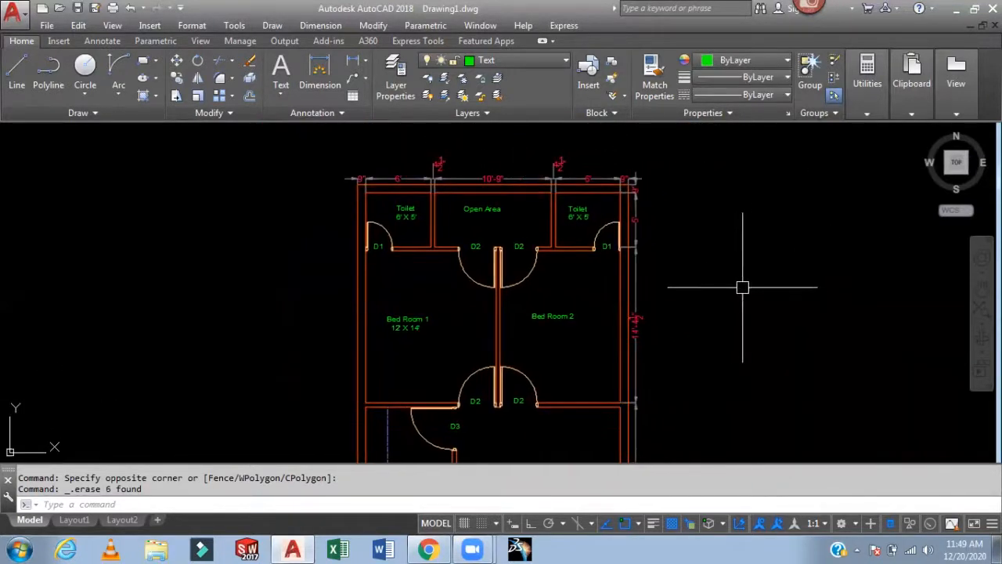
pyautogui.write('LAYIS')
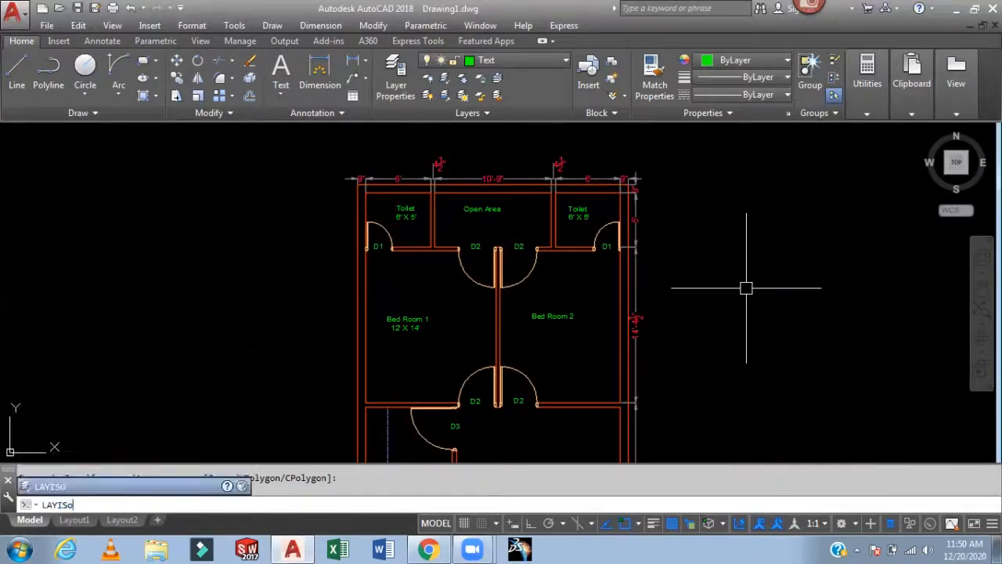
pyautogui.write('O')
pyautogui.press('Return')
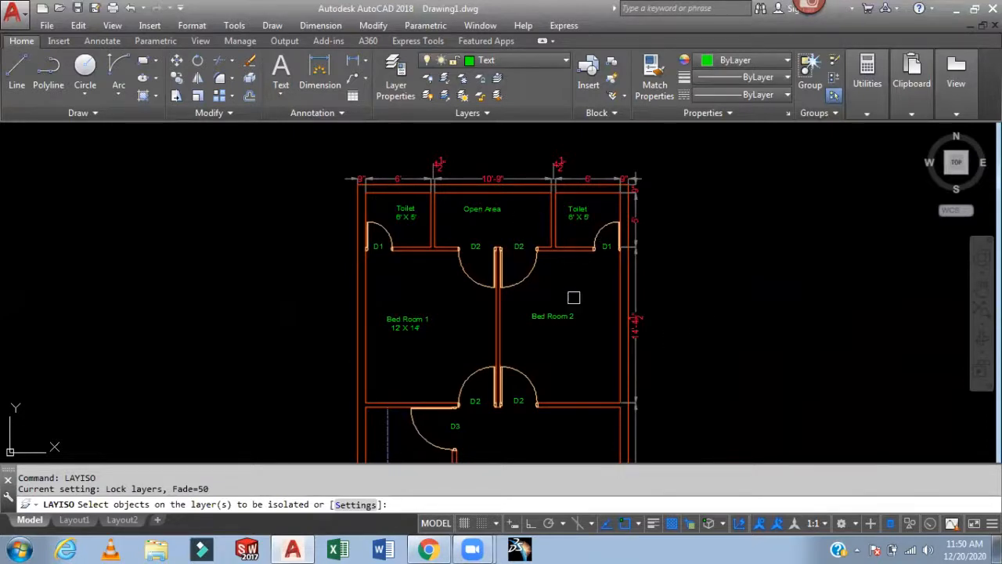
pyautogui.click(500, 325)
pyautogui.click(573, 380)
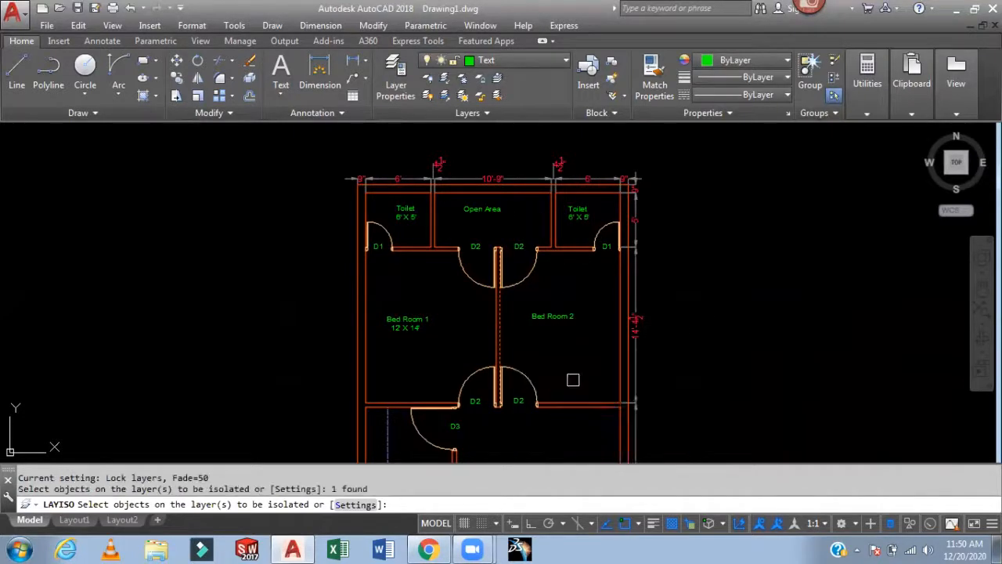
pyautogui.press('Return')
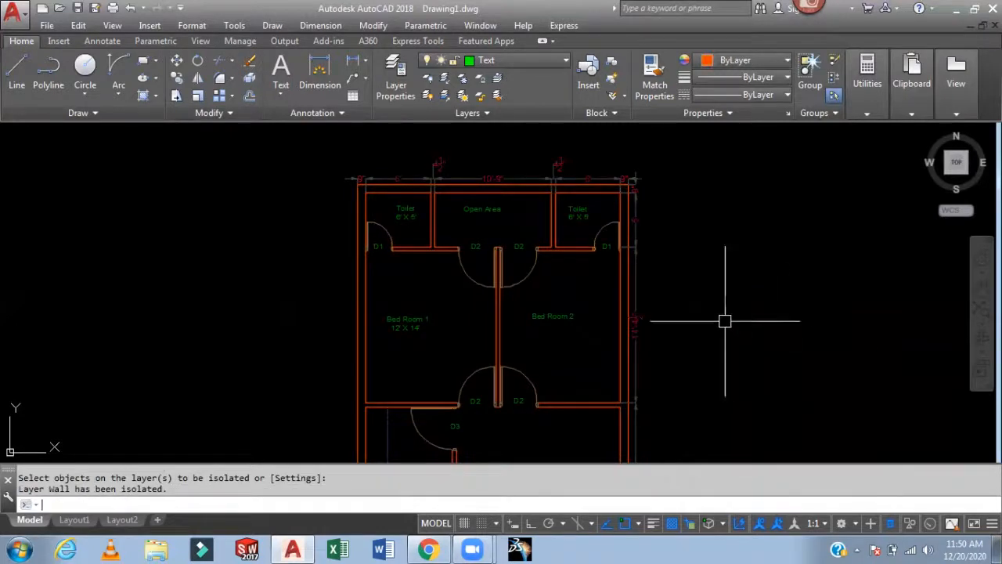
# - Select the central partition wall line to inspect its properties while the layer is isolated
pyautogui.scroll(5, 571, 358)
pyautogui.moveTo(580, 419); pyautogui.dragTo(578, 340, button='middle')
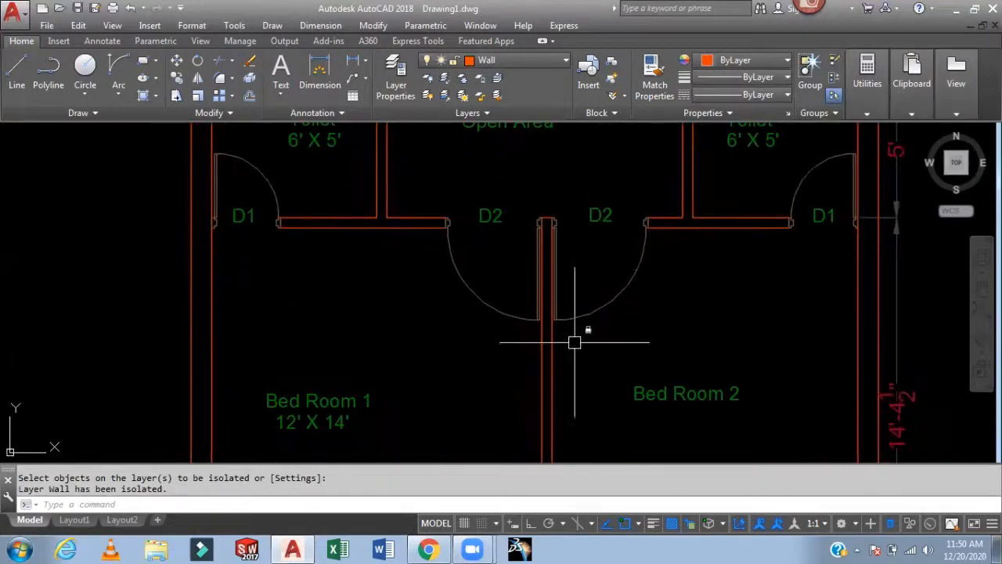
pyautogui.click(552, 384)
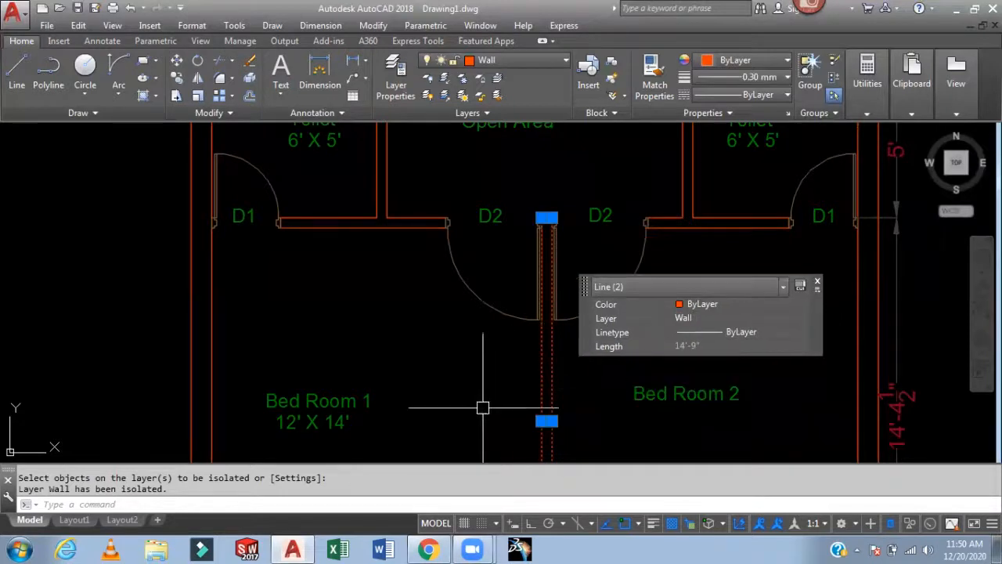
pyautogui.press('Escape')
pyautogui.scroll(-2, 559, 366)
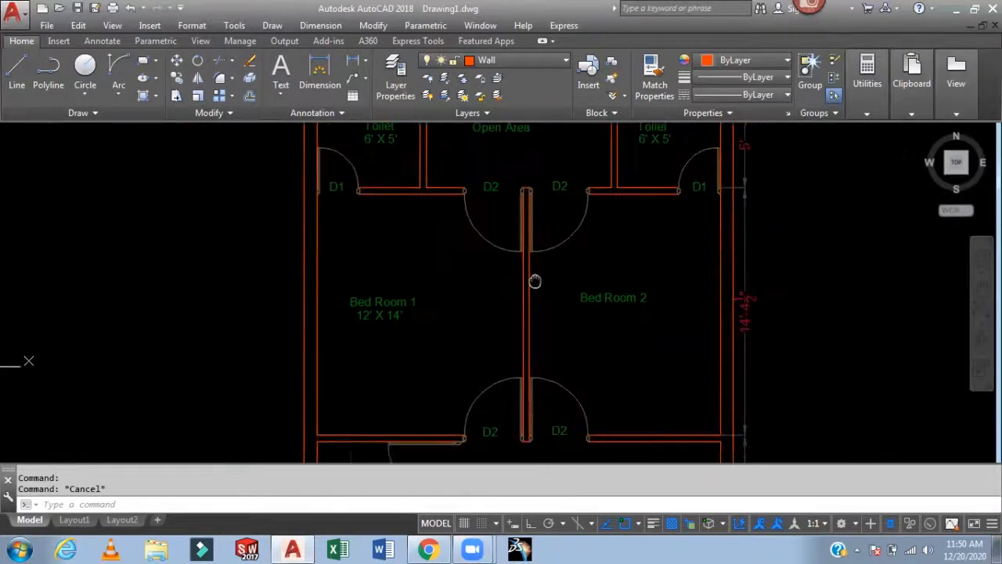
# - Try moving the central partition wall to the left, undoing the move
pyautogui.click(554, 314)
pyautogui.click(503, 330)
pyautogui.press('Return')
pyautogui.click(495, 310)
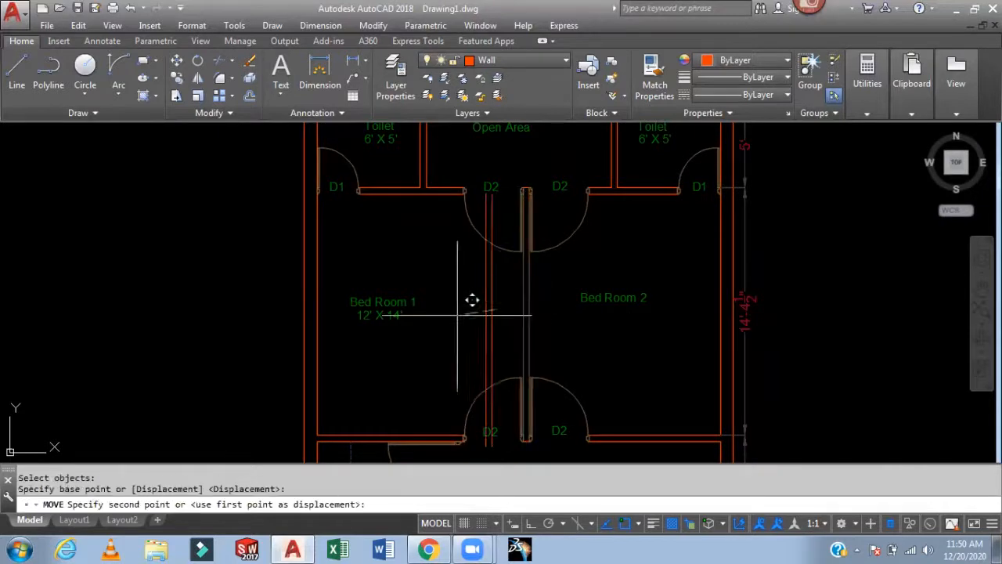
pyautogui.click(457, 315)
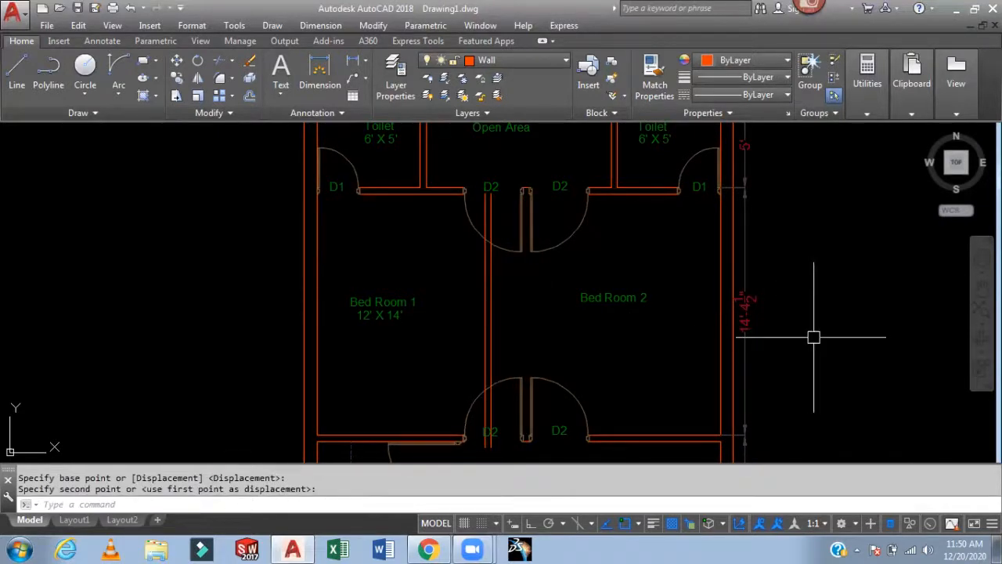
pyautogui.hotkey('ctrl', 'z')
# - Select the faded Bed Room 2 label and the vertical dimension to inspect their properties
pyautogui.click(617, 296)
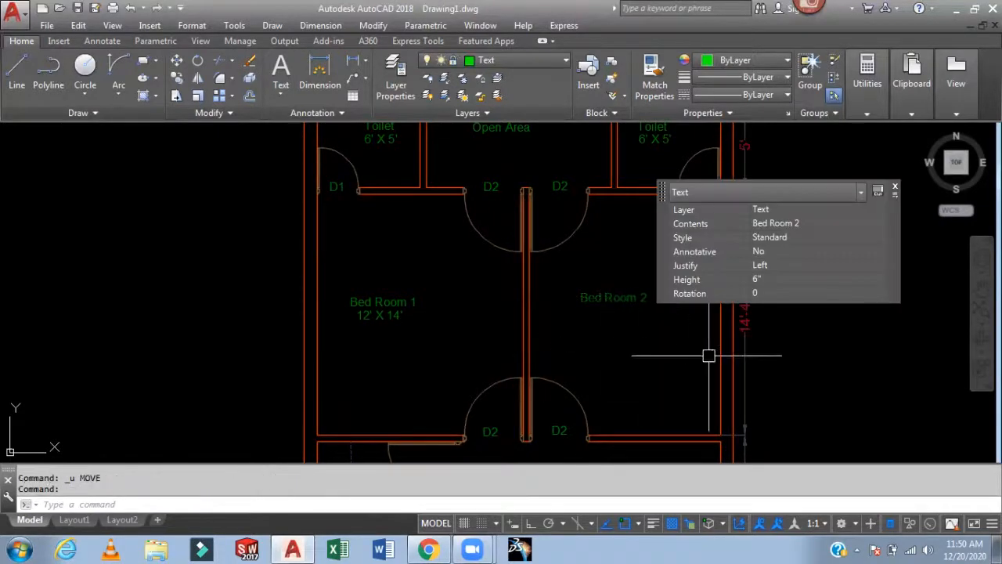
pyautogui.press('Escape')
pyautogui.click(746, 317)
pyautogui.moveTo(856, 285); pyautogui.dragTo(784, 390, button='middle')
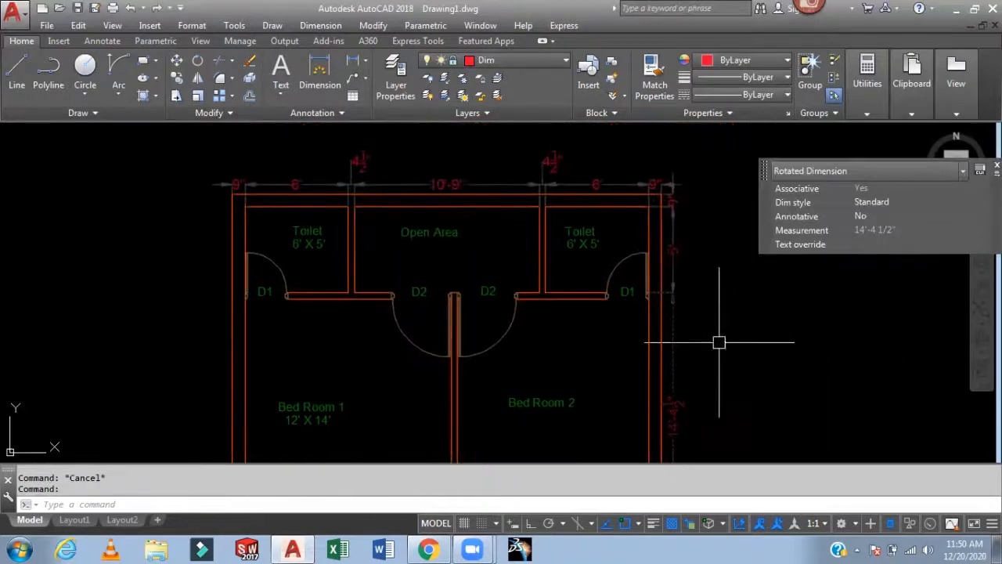
pyautogui.click(584, 235)
pyautogui.press('Escape')
pyautogui.press('Escape')
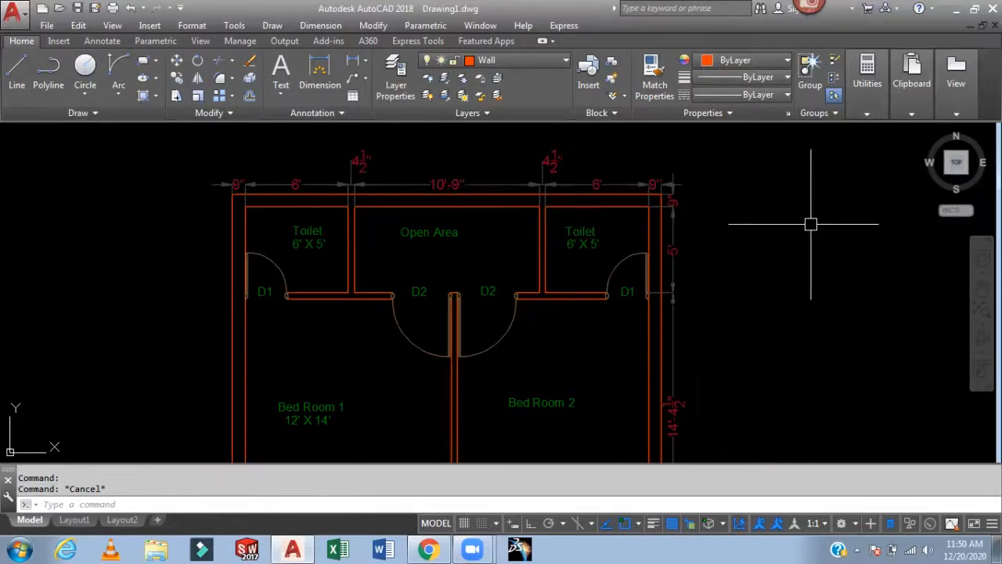
# - Try to copy the D1 door label on the locked Text layer
pyautogui.write('co')
pyautogui.press('Return')
pyautogui.click(567, 265)
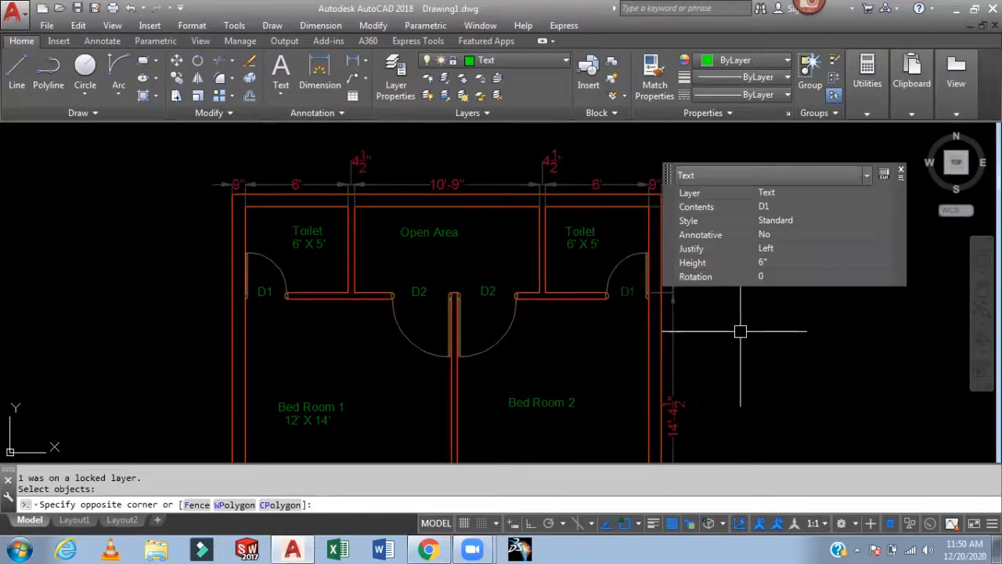
pyautogui.press('Escape')
pyautogui.scroll(-3, 739, 313)
pyautogui.moveTo(738, 298); pyautogui.dragTo(714, 245, button='middle')
pyautogui.scroll(-2, 678, 209)
pyautogui.scroll(2, 648, 216)
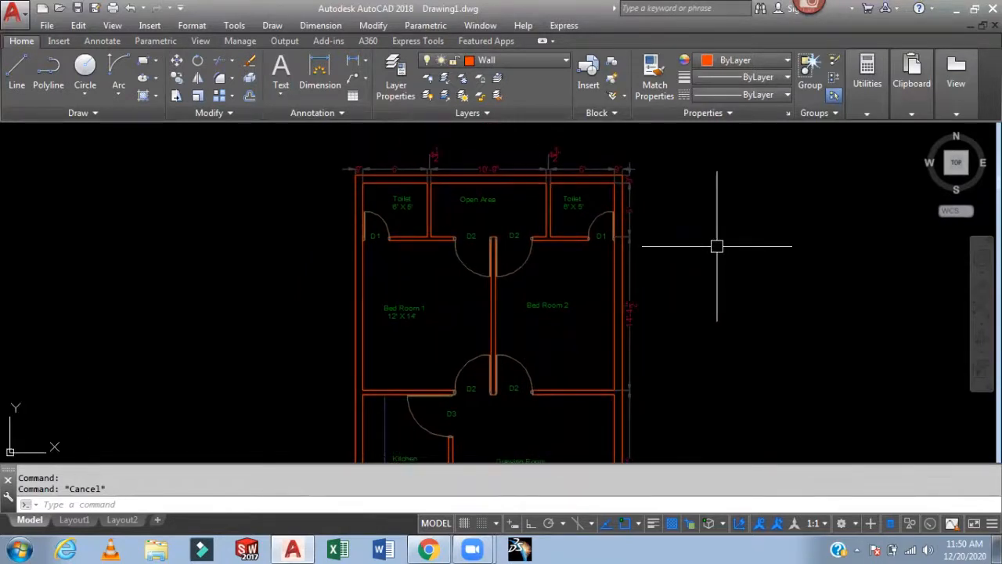
# - Restore the isolated layers with the LAYUNISO command
pyautogui.write('iso')
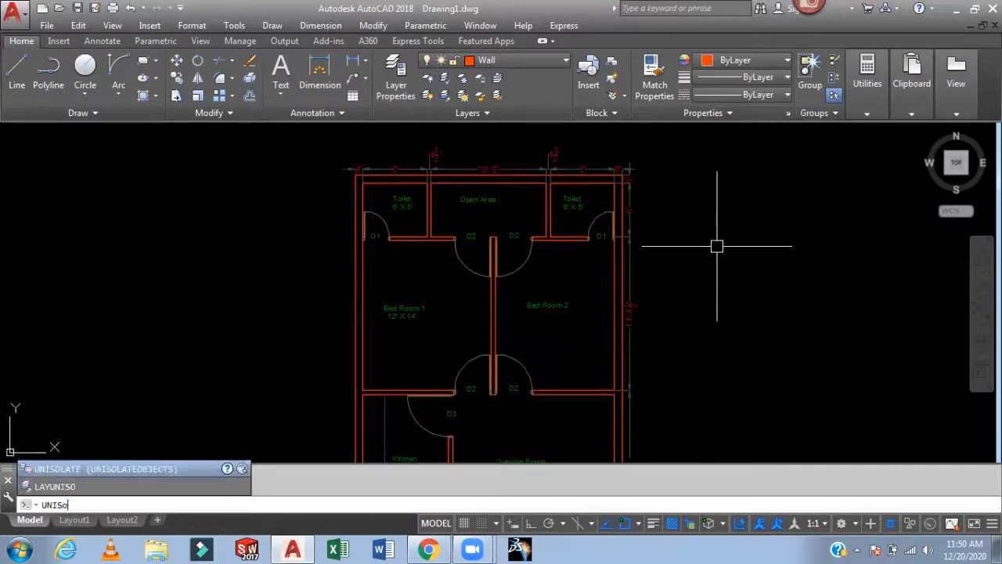
pyautogui.press('BackSpace')
pyautogui.press('BackSpace')
pyautogui.press('BackSpace')
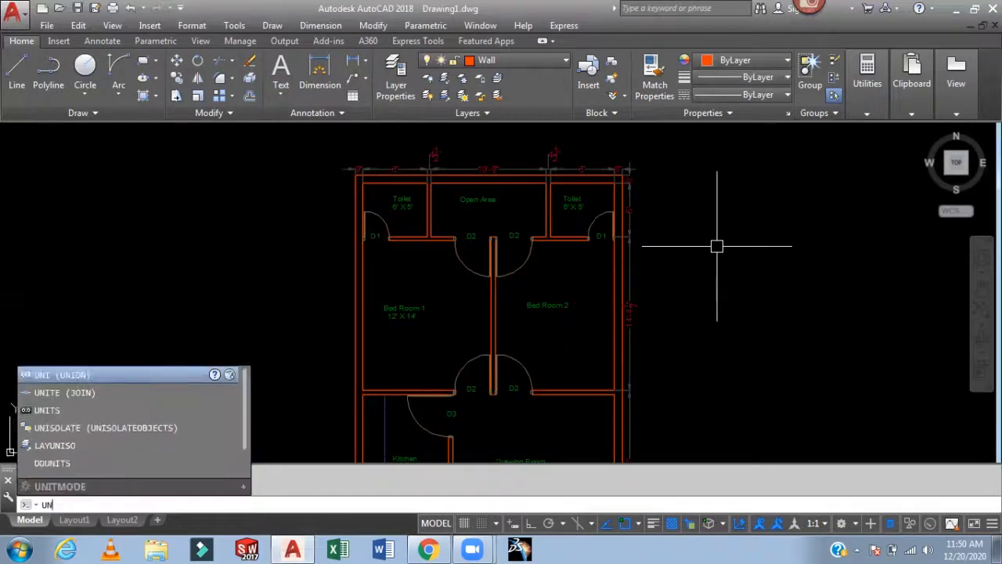
pyautogui.press('Escape')
pyautogui.write('la')
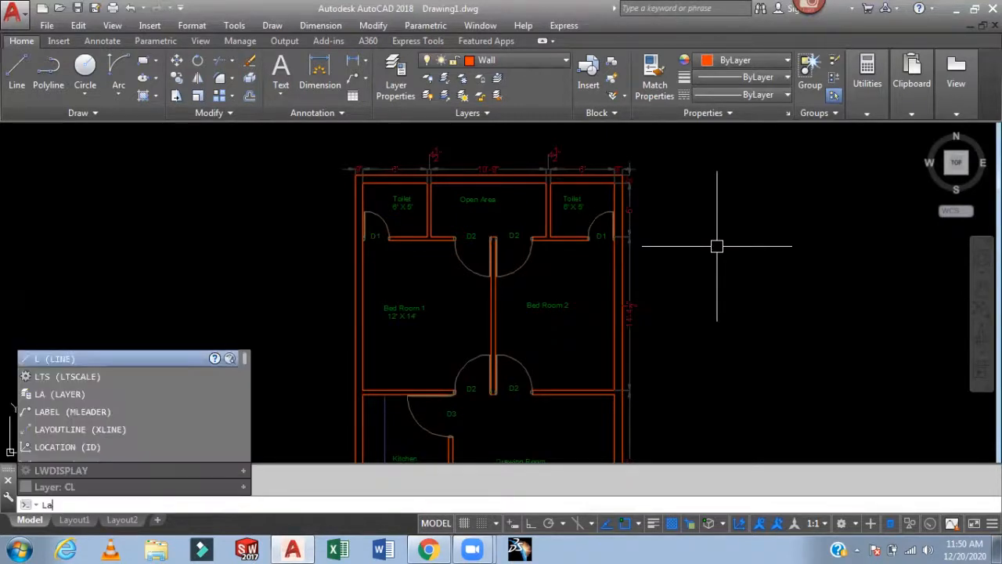
pyautogui.write('yun')
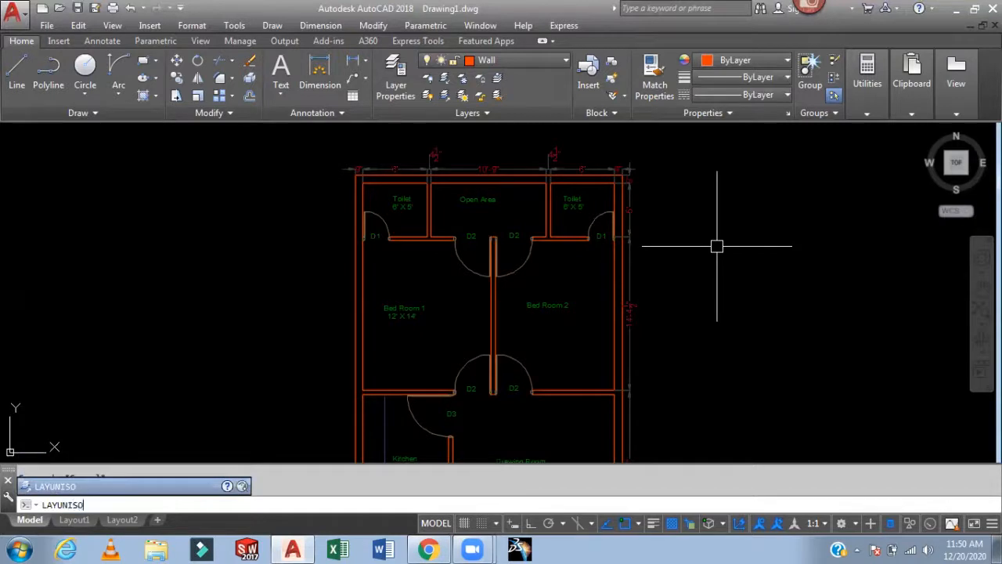
pyautogui.press('Return')
# - Examine the restored plan from the toilets down through the bedrooms, kitchen and drawing room
pyautogui.scroll(-2, 721, 246)
pyautogui.moveTo(700, 212)
pyautogui.mouseDown(button='middle')
pyautogui.moveTo(771, 237)
pyautogui.moveTo(732, 212)
pyautogui.moveTo(678, 253)
pyautogui.mouseUp(button='middle')
pyautogui.scroll(4, 656, 240)
pyautogui.moveTo(639, 227); pyautogui.dragTo(886, 216, button='middle')
pyautogui.scroll(2, 752, 240)
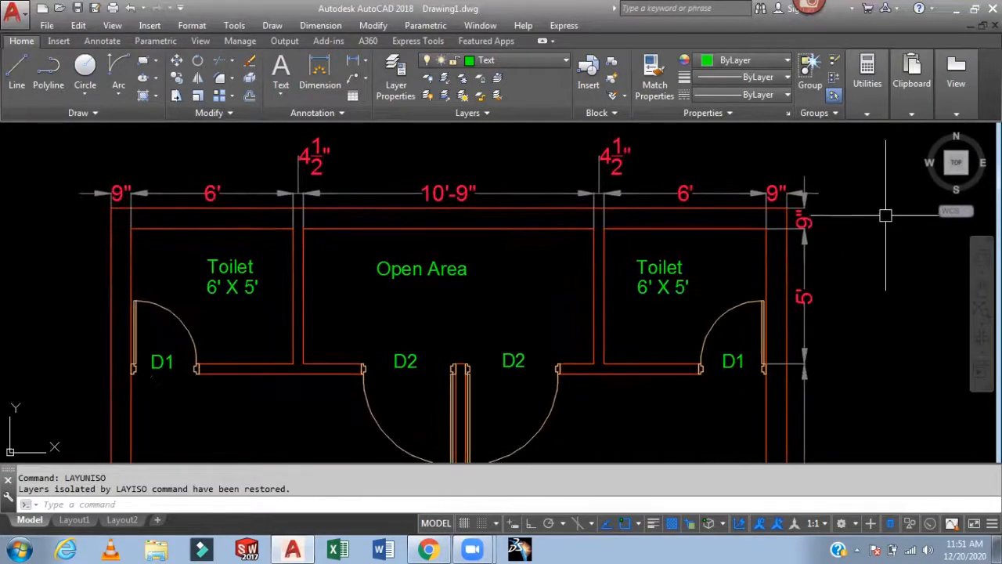
pyautogui.moveTo(904, 308); pyautogui.dragTo(925, 330, button='middle')
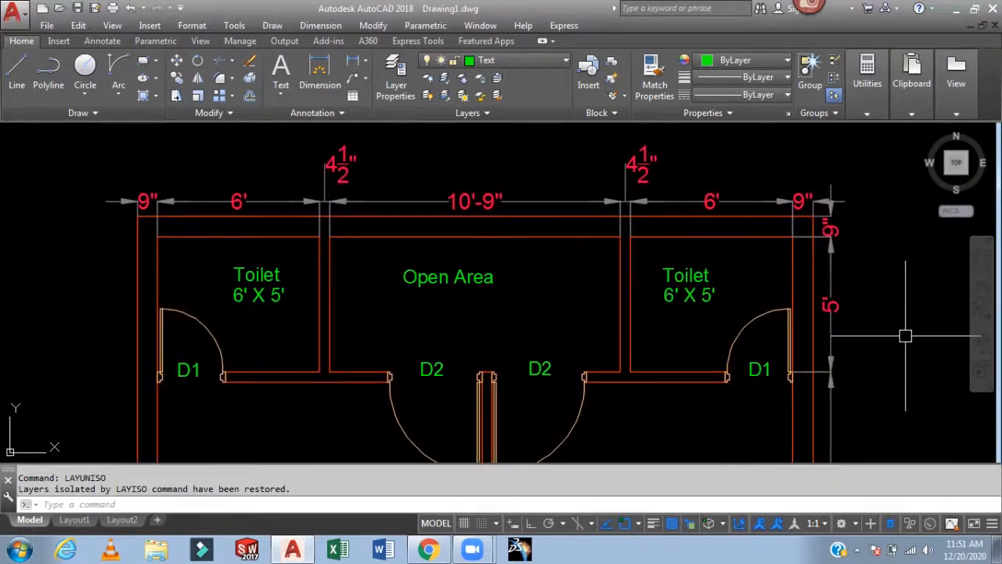
pyautogui.moveTo(902, 348)
pyautogui.mouseDown(button='middle')
pyautogui.moveTo(909, 299)
pyautogui.moveTo(913, 361)
pyautogui.mouseUp(button='middle')
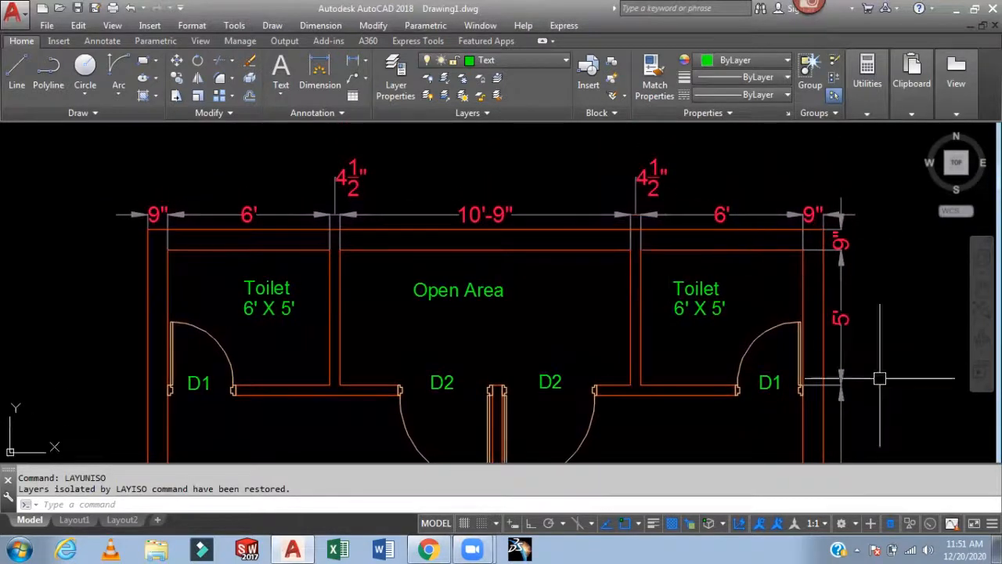
pyautogui.moveTo(900, 413); pyautogui.dragTo(903, 398, button='middle')
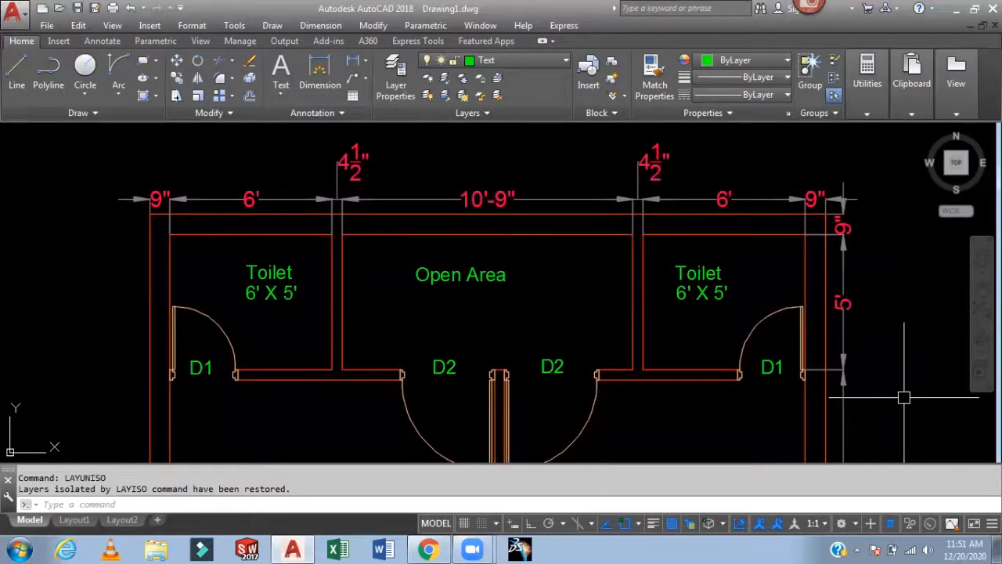
pyautogui.moveTo(904, 398)
pyautogui.mouseDown(button='middle')
pyautogui.moveTo(906, 369)
pyautogui.moveTo(913, 381)
pyautogui.mouseUp(button='middle')
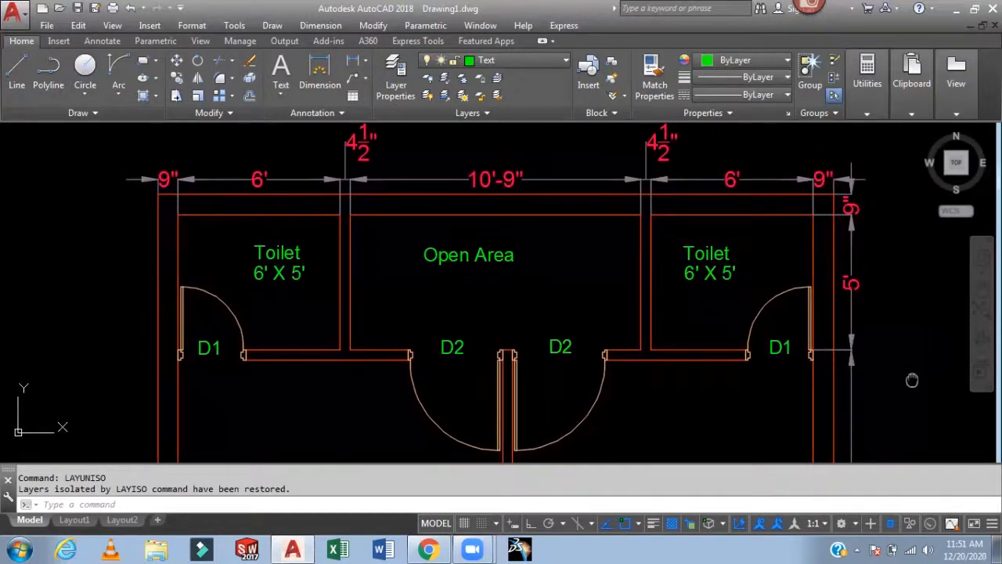
pyautogui.moveTo(912, 381); pyautogui.dragTo(907, 192, button='middle')
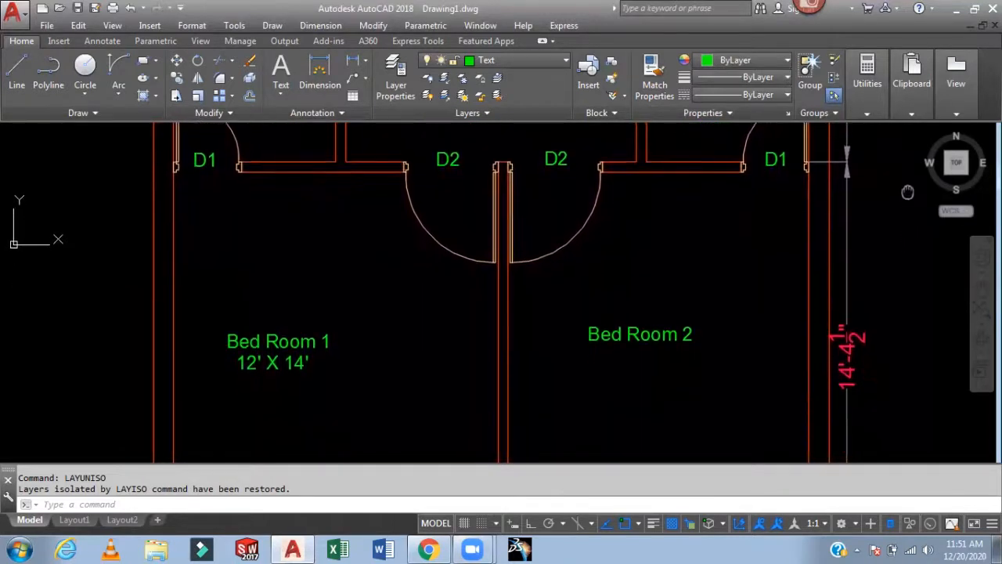
pyautogui.moveTo(921, 405); pyautogui.dragTo(917, 266, button='middle')
pyautogui.moveTo(917, 397); pyautogui.dragTo(915, 286, button='middle')
pyautogui.moveTo(917, 398); pyautogui.dragTo(905, 301, button='middle')
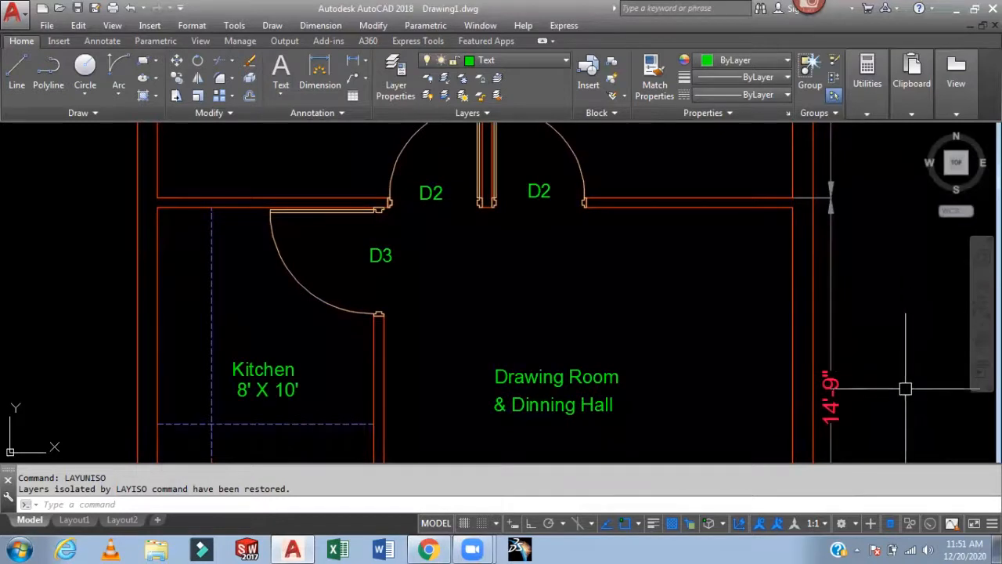
pyautogui.moveTo(905, 392); pyautogui.dragTo(894, 315, button='middle')
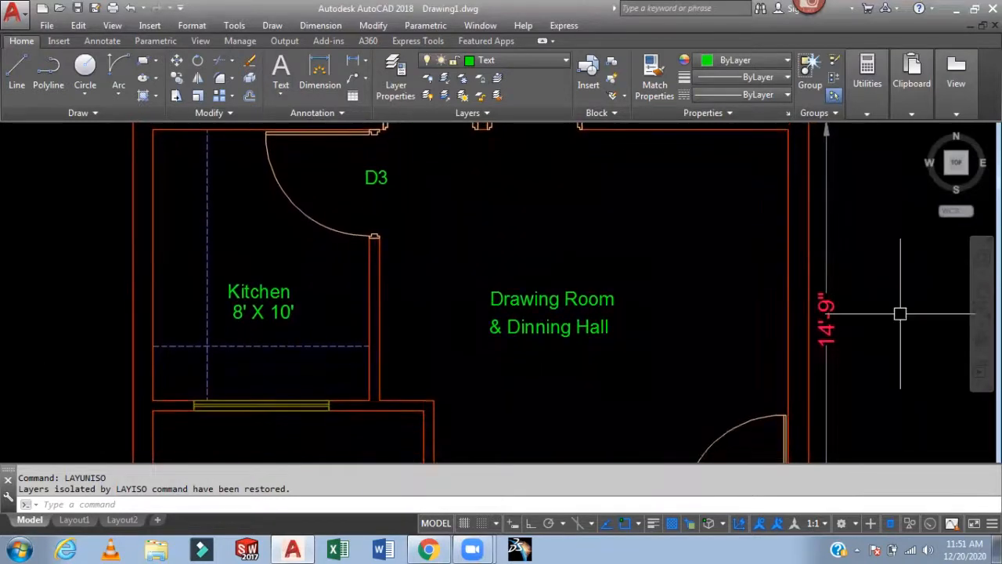
pyautogui.moveTo(903, 392); pyautogui.dragTo(895, 330, button='middle')
pyautogui.moveTo(900, 391); pyautogui.dragTo(898, 298, button='middle')
pyautogui.moveTo(888, 394)
pyautogui.mouseDown(button='middle')
pyautogui.moveTo(888, 302)
pyautogui.moveTo(877, 270)
pyautogui.moveTo(881, 376)
pyautogui.moveTo(884, 317)
pyautogui.mouseUp(button='middle')
pyautogui.scroll(-5, 897, 346)
pyautogui.moveTo(775, 184); pyautogui.dragTo(671, 450, button='middle')
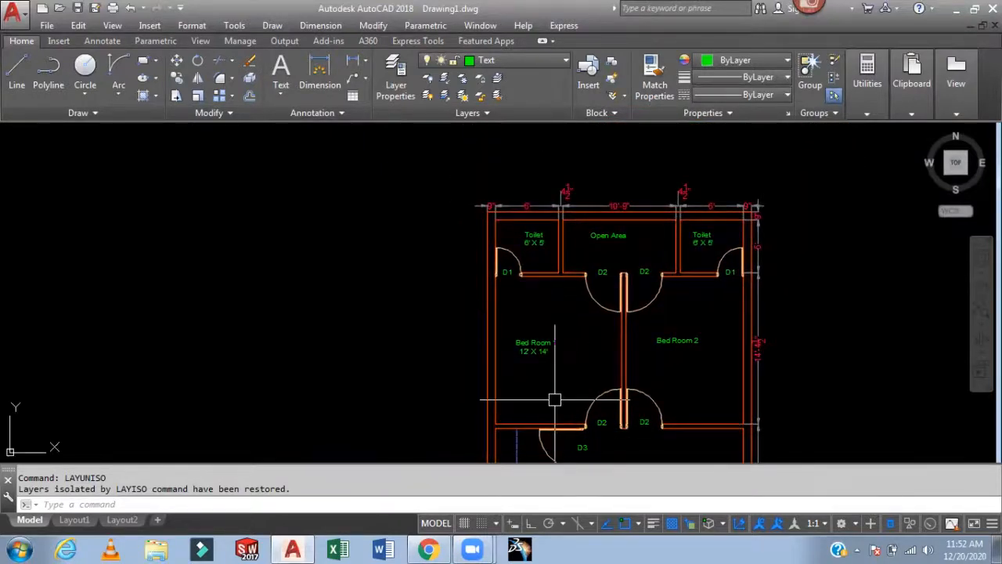
pyautogui.write('DLI')
pyautogui.press('Return')
pyautogui.scroll(7, 485, 219)
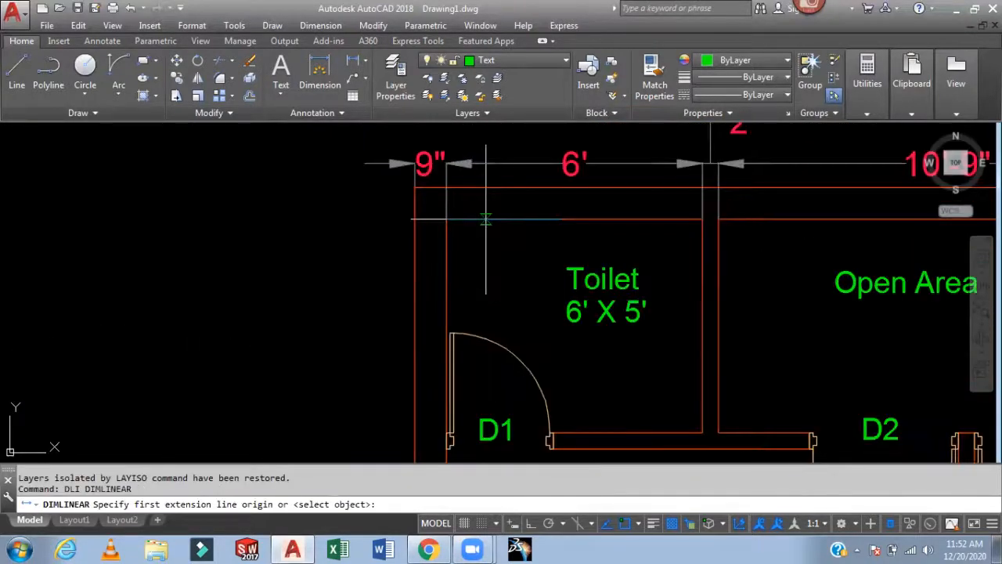
pyautogui.click(415, 186)
pyautogui.press('Escape')
pyautogui.press('Escape')
# - Make Dim the current layer and add a linear dimension for the plan's overall height along the left wall
pyautogui.click(507, 61)
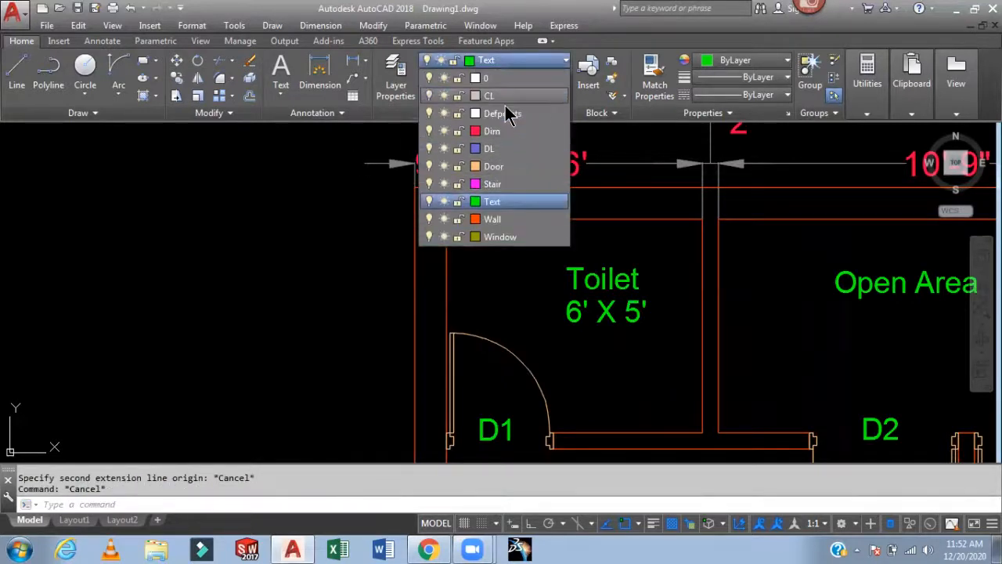
pyautogui.click(500, 132)
pyautogui.write('dli')
pyautogui.press('Return')
pyautogui.click(415, 188)
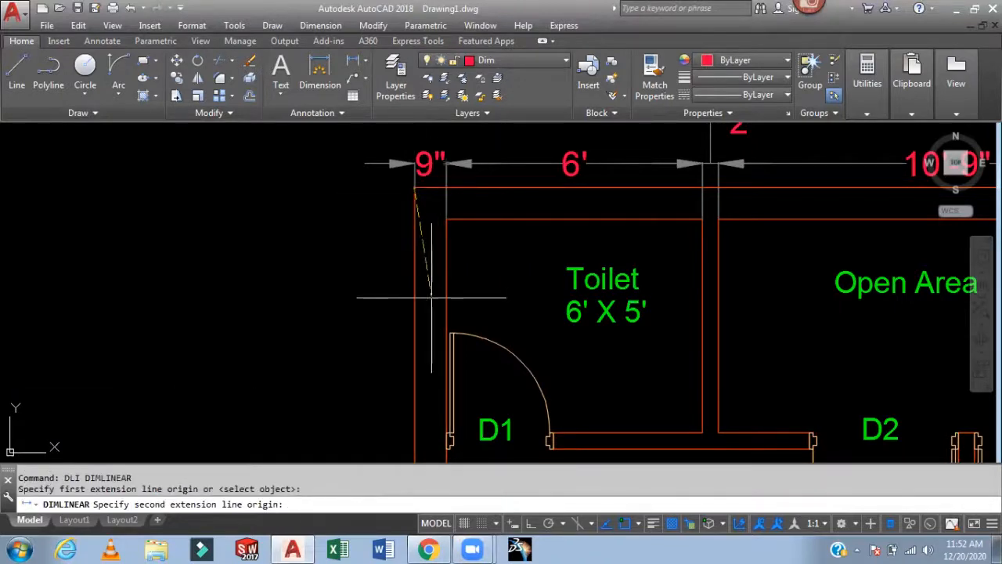
pyautogui.scroll(-6, 433, 296)
pyautogui.moveTo(444, 281); pyautogui.dragTo(525, 71, button='middle')
pyautogui.moveTo(482, 314); pyautogui.dragTo(501, 159, button='middle')
pyautogui.scroll(4, 511, 290)
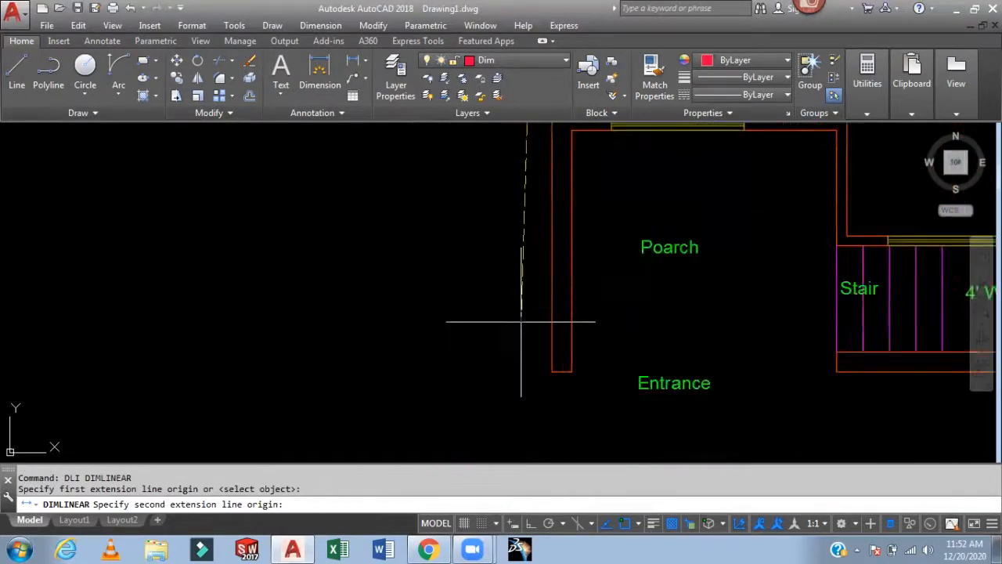
pyautogui.click(552, 371)
pyautogui.click(514, 354)
# - Add a linear dimension for the plan's overall 25' width above the top wall
pyautogui.scroll(-4, 597, 253)
pyautogui.moveTo(596, 252); pyautogui.dragTo(547, 469, button='middle')
pyautogui.scroll(7, 525, 305)
pyautogui.scroll(-5, 525, 279)
pyautogui.scroll(3, 564, 251)
pyautogui.moveTo(555, 259); pyautogui.dragTo(434, 423, button='middle')
pyautogui.moveTo(836, 252); pyautogui.dragTo(700, 460, button='middle')
pyautogui.scroll(-6, 700, 460)
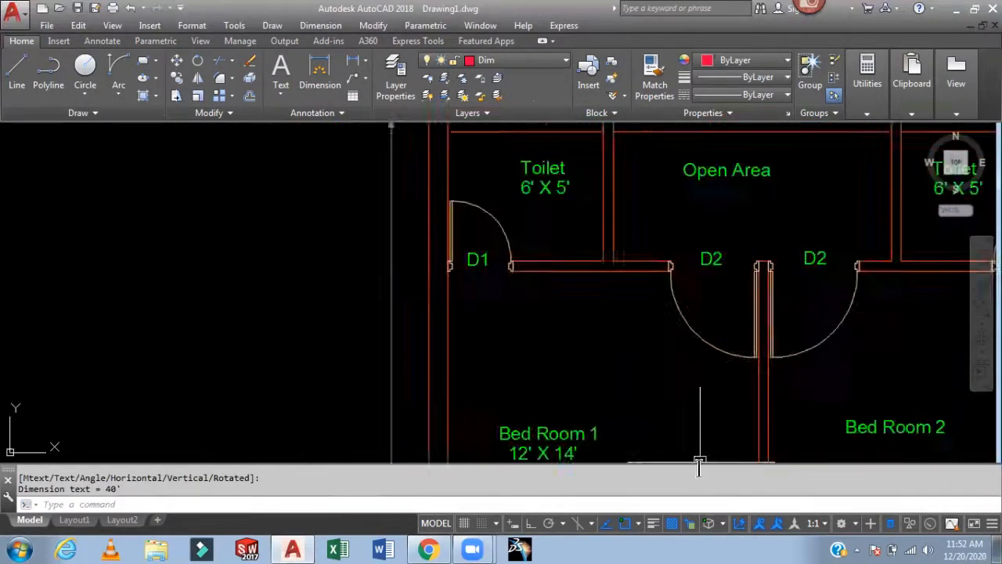
pyautogui.scroll(6, 666, 365)
pyautogui.moveTo(728, 301); pyautogui.dragTo(614, 424, button='middle')
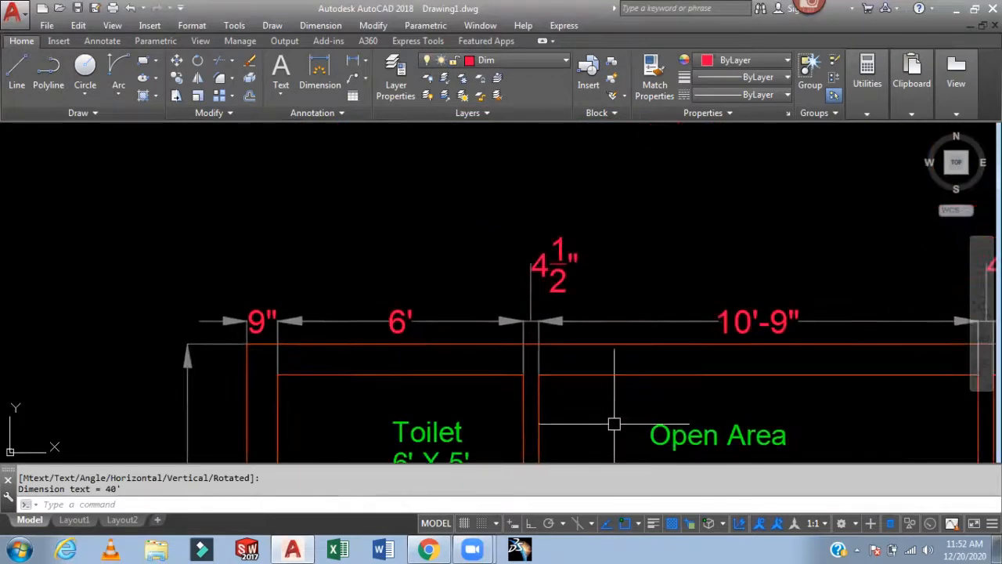
pyautogui.write('dli')
pyautogui.press('Return')
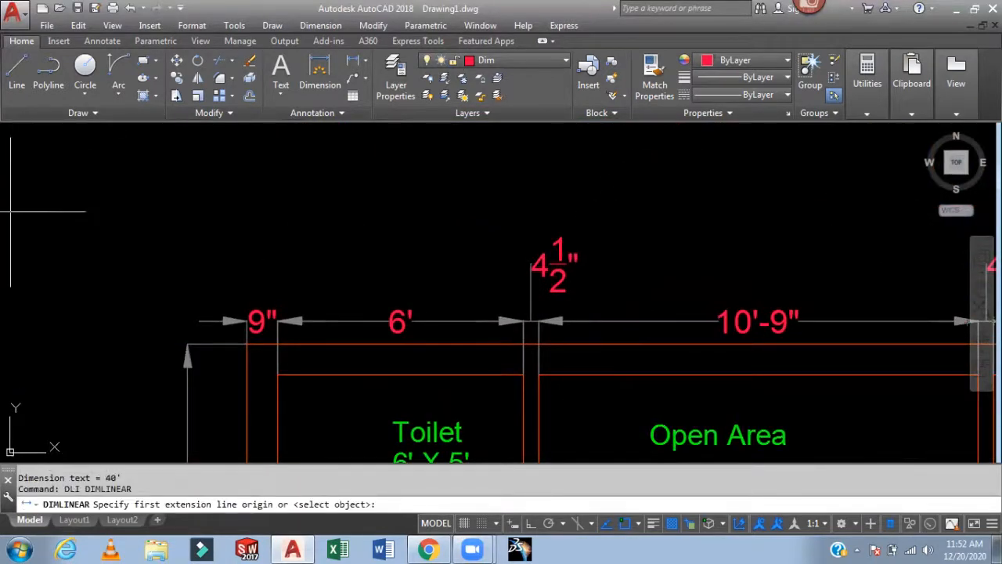
pyautogui.click(246, 344)
pyautogui.moveTo(529, 281); pyautogui.dragTo(111, 212, button='middle')
pyautogui.click(851, 305)
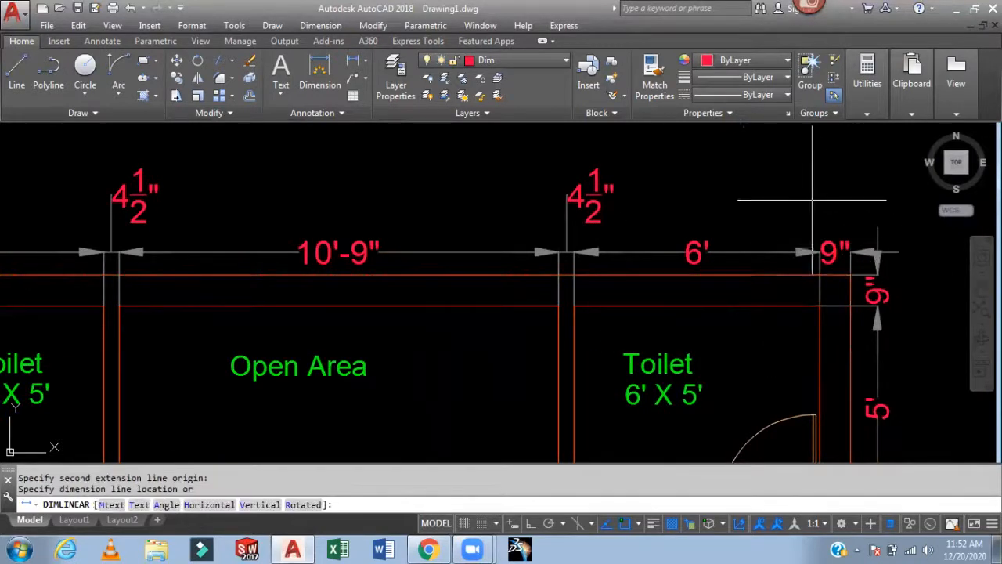
pyautogui.moveTo(806, 179); pyautogui.dragTo(846, 242, button='middle')
pyautogui.click(731, 199)
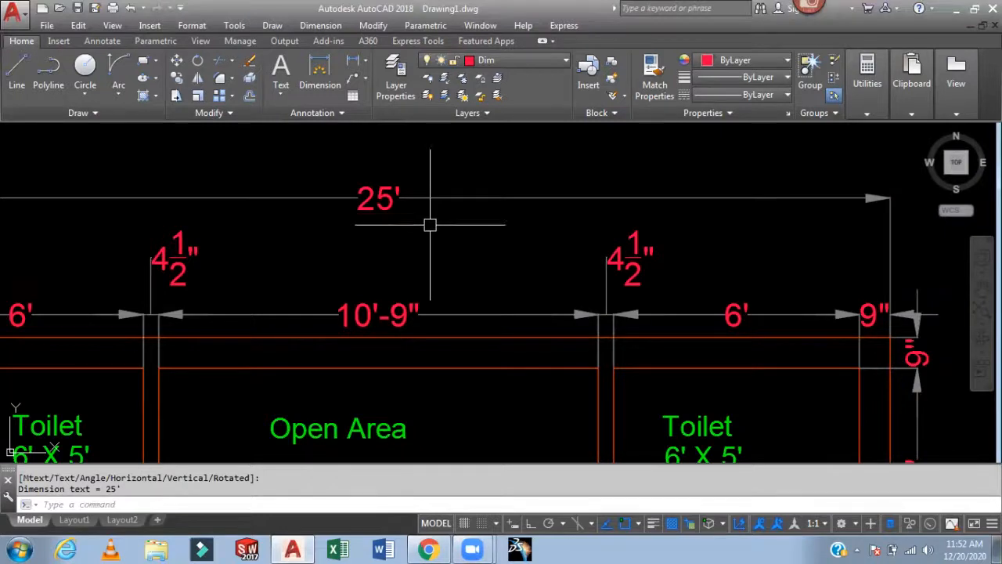
pyautogui.moveTo(430, 225); pyautogui.dragTo(519, 206, button='middle')
pyautogui.scroll(-2, 482, 253)
pyautogui.moveTo(495, 345); pyautogui.dragTo(545, 200, button='middle')
pyautogui.moveTo(554, 426)
pyautogui.mouseDown(button='middle')
pyautogui.moveTo(551, 205)
pyautogui.moveTo(555, 251)
pyautogui.mouseUp(button='middle')
pyautogui.moveTo(571, 321); pyautogui.dragTo(595, 331, button='middle')
pyautogui.scroll(-2, 326, 257)
pyautogui.moveTo(327, 260); pyautogui.dragTo(269, 412, button='middle')
pyautogui.moveTo(592, 368)
pyautogui.mouseDown(button='middle')
pyautogui.moveTo(555, 294)
pyautogui.moveTo(734, 411)
pyautogui.moveTo(949, 490)
pyautogui.moveTo(614, 362)
pyautogui.moveTo(522, 275)
pyautogui.mouseUp(button='middle')
pyautogui.scroll(2, 626, 363)
pyautogui.click(517, 61)
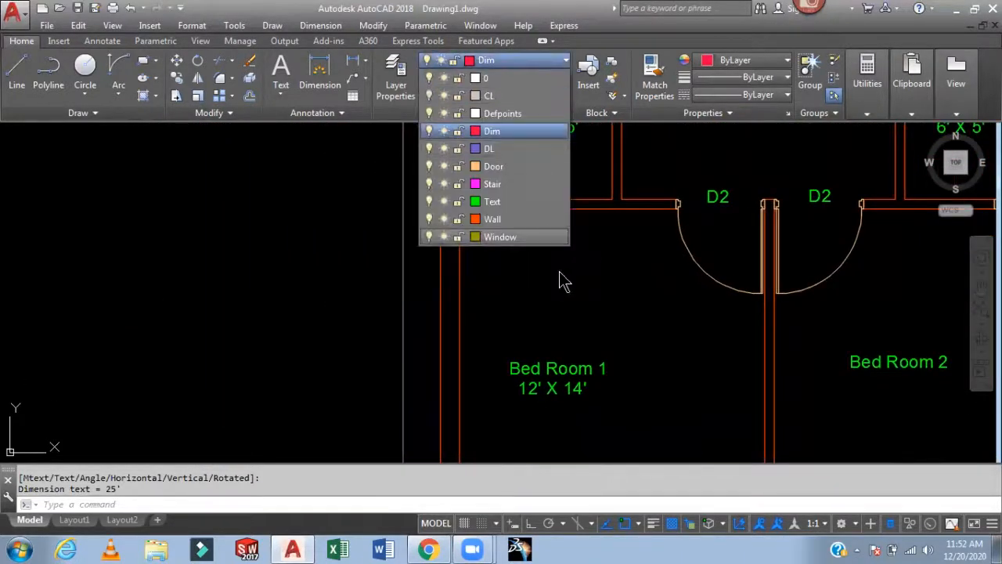
pyautogui.press('Escape')
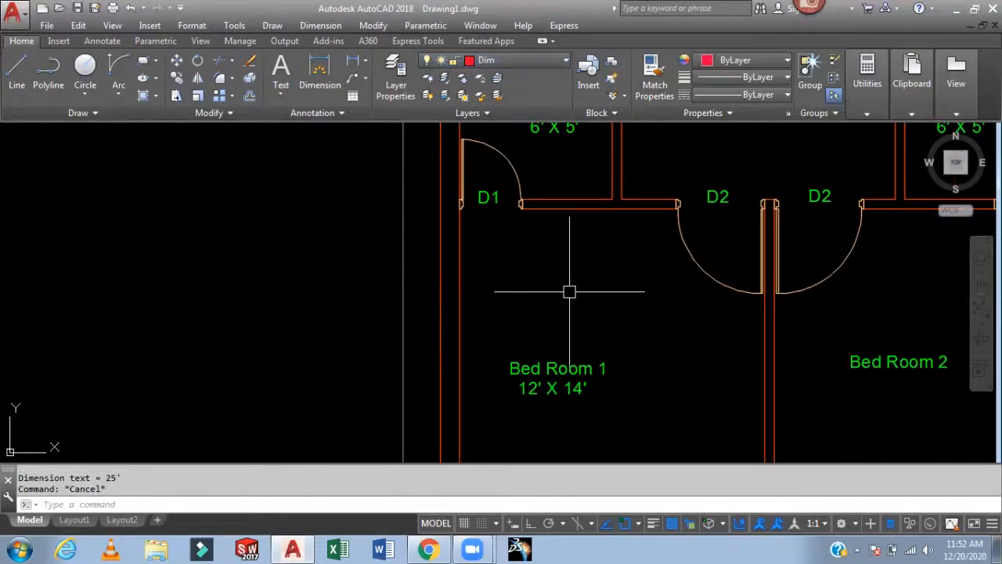
# - Copy the Bed Room 1 label three times into a column to the left of the plan
pyautogui.write('co')
pyautogui.press('Return')
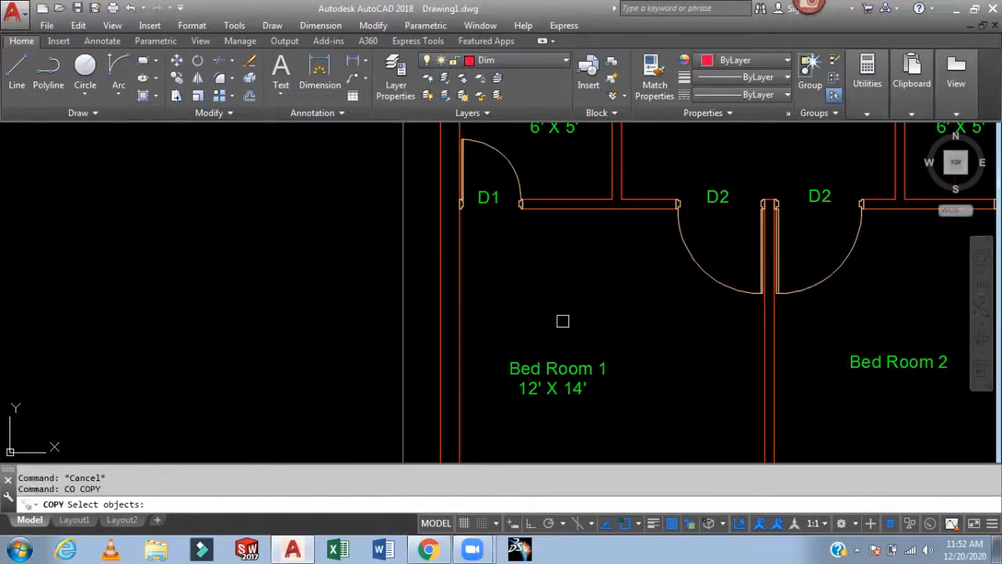
pyautogui.click(557, 368)
pyautogui.press('Return')
pyautogui.click(689, 354)
pyautogui.click(354, 263)
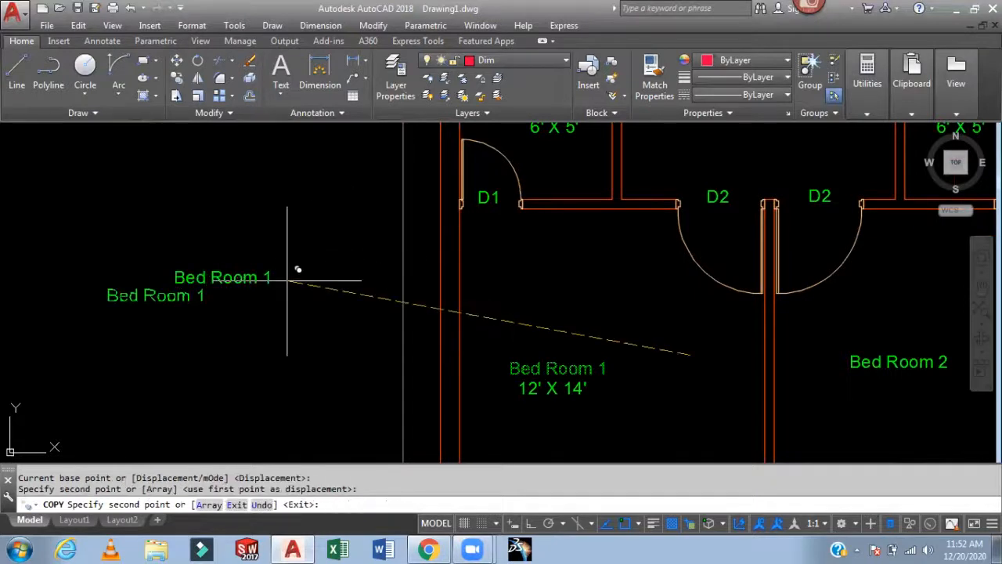
pyautogui.click(355, 295)
pyautogui.click(356, 326)
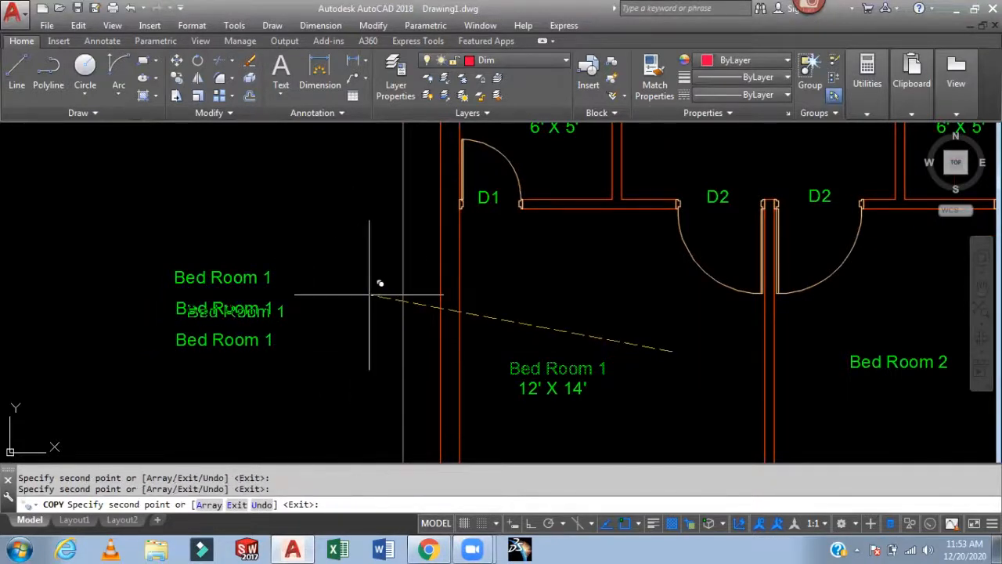
pyautogui.press('Escape')
# - Edit the three copied labels to read D 1 = 2.5', D2 = 3.5' and D3 = 4'
pyautogui.moveTo(376, 272); pyautogui.dragTo(429, 271, button='middle')
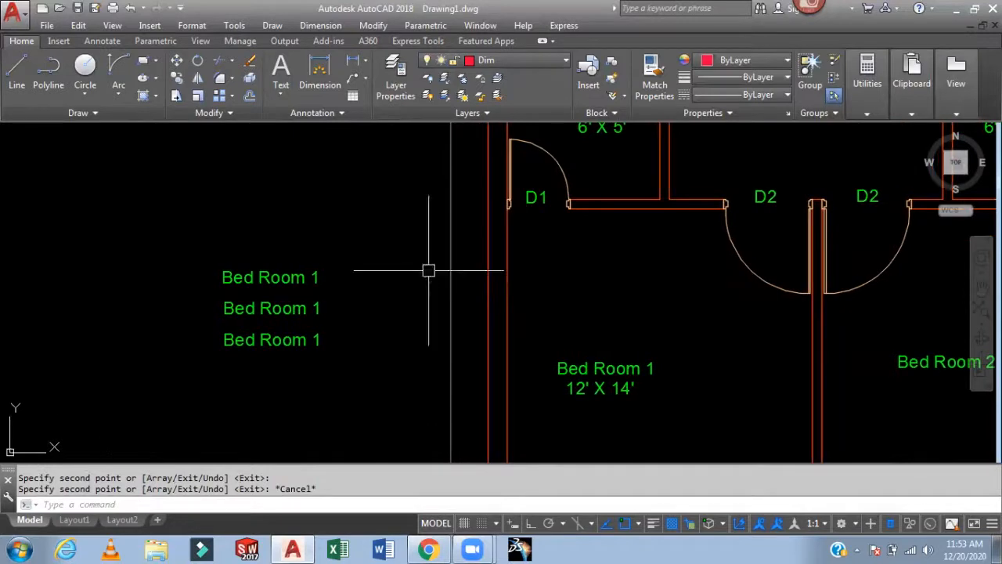
pyautogui.write('ed')
pyautogui.press('Return')
pyautogui.click(310, 276)
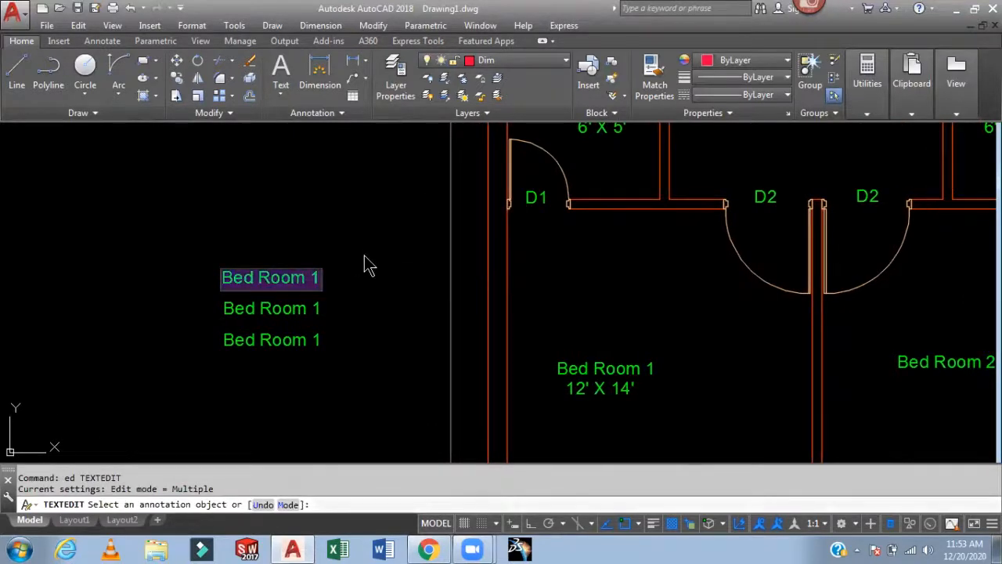
pyautogui.write("D 1 = 2.5'")
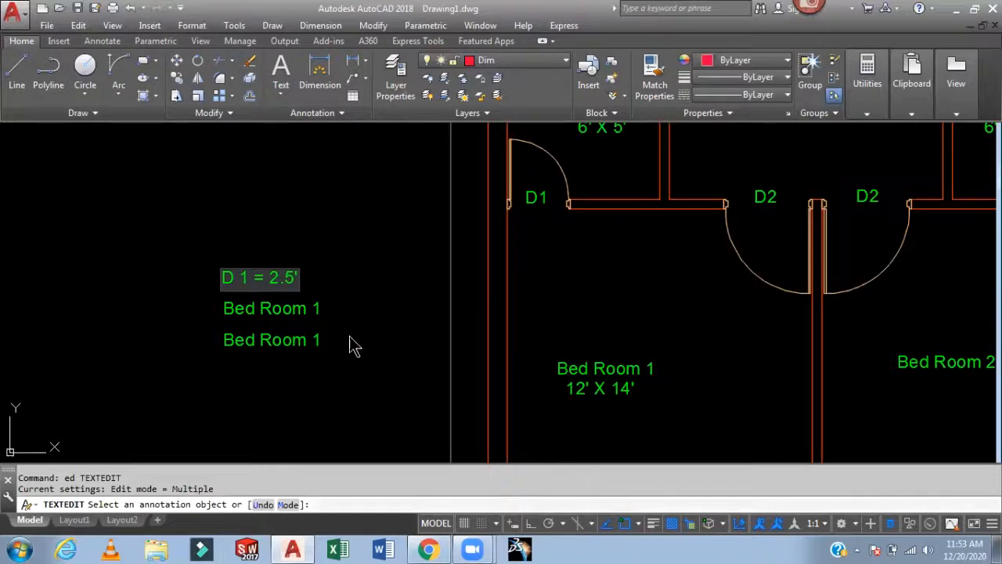
pyautogui.click(303, 308)
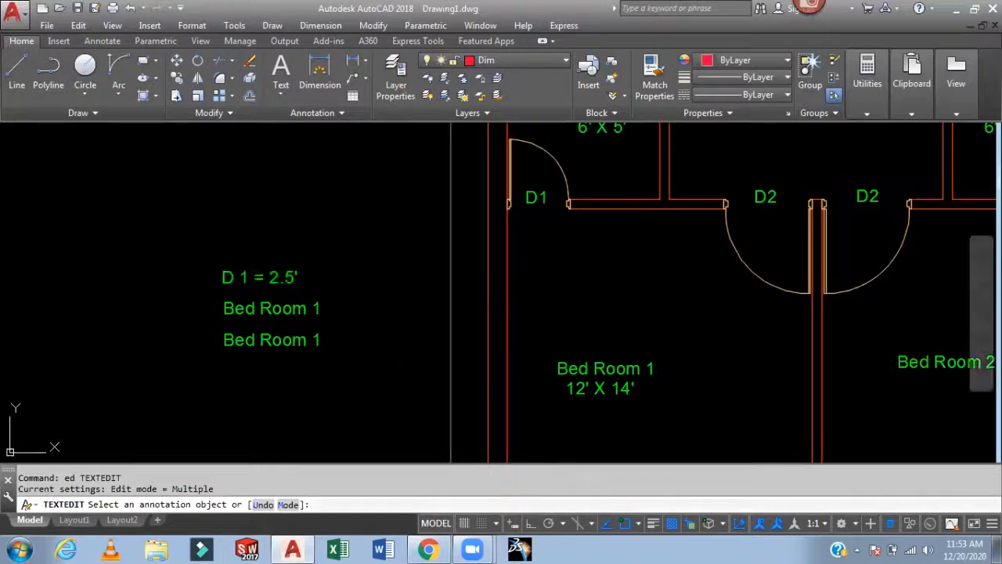
pyautogui.click(303, 310)
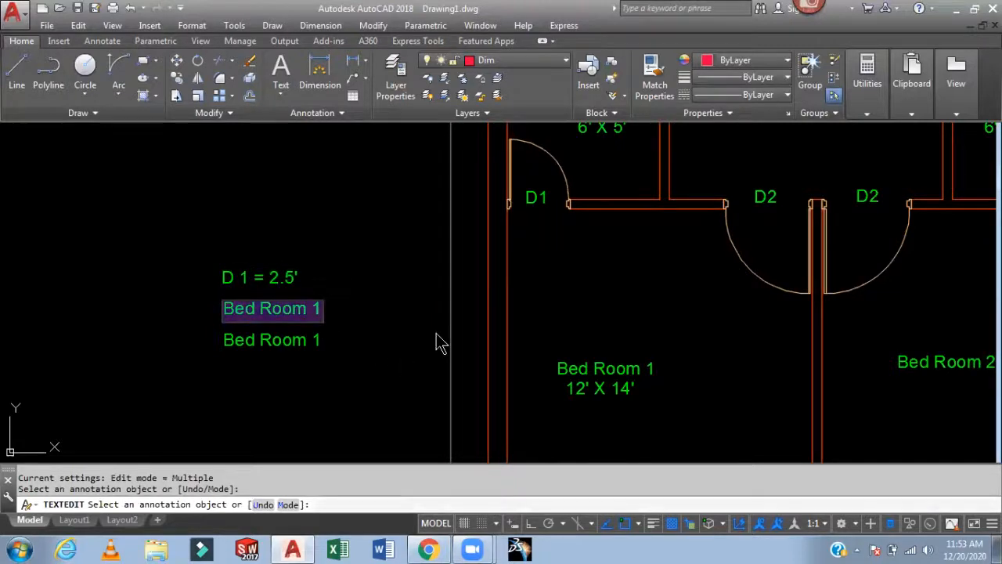
pyautogui.write('D2 = 3.5')
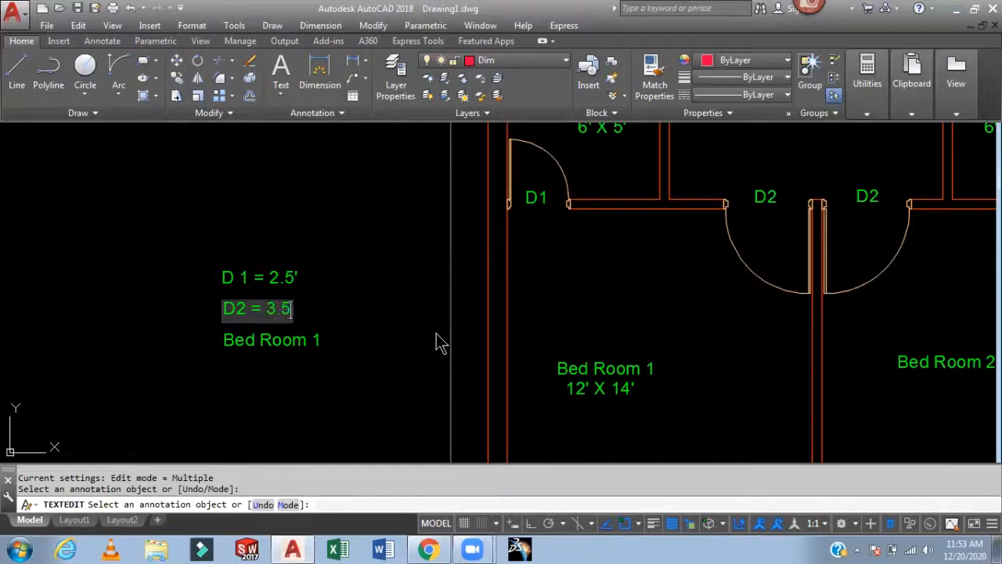
pyautogui.click(392, 375)
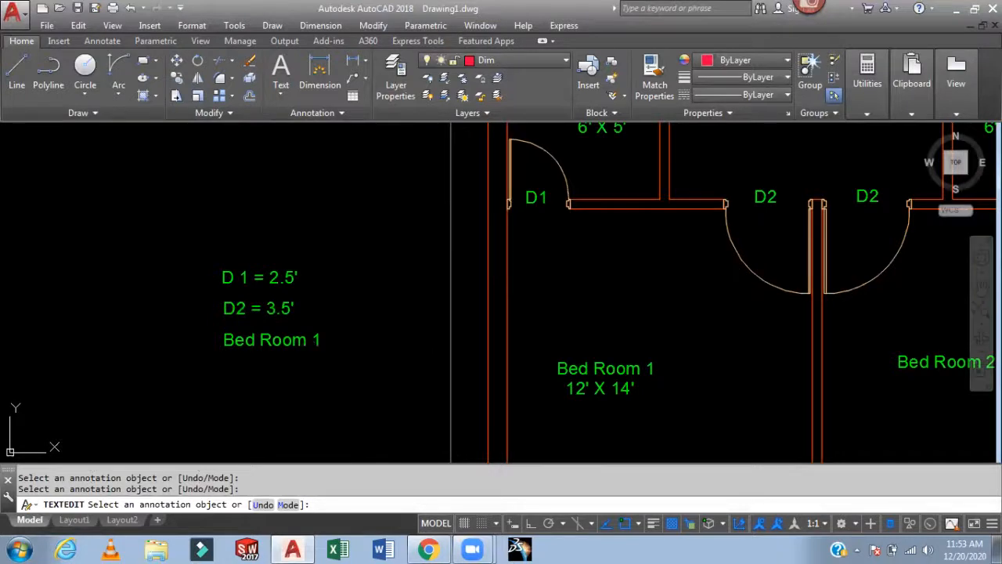
pyautogui.click(309, 346)
pyautogui.write("D3 = 4'")
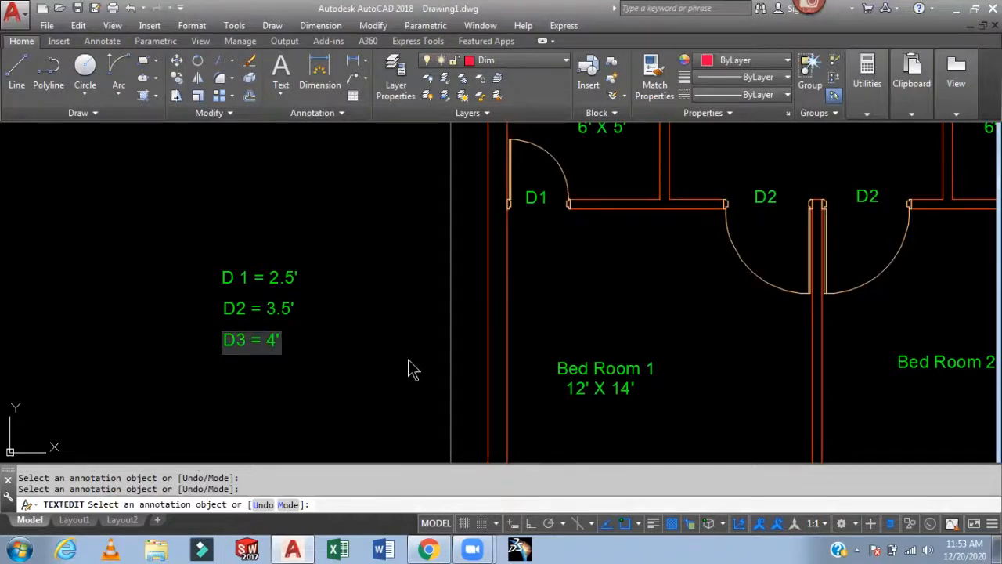
pyautogui.click(383, 337)
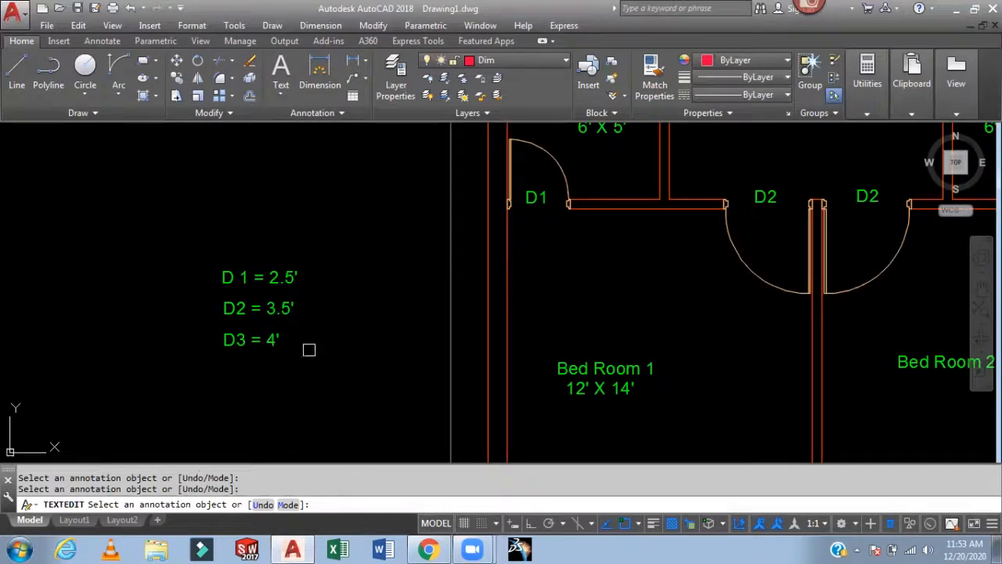
# - Dimension the kitchen platform's depth from the window wall with a vertical linear dimension
pyautogui.moveTo(712, 418); pyautogui.dragTo(647, 232, button='middle')
pyautogui.moveTo(762, 305); pyautogui.dragTo(680, 228, button='middle')
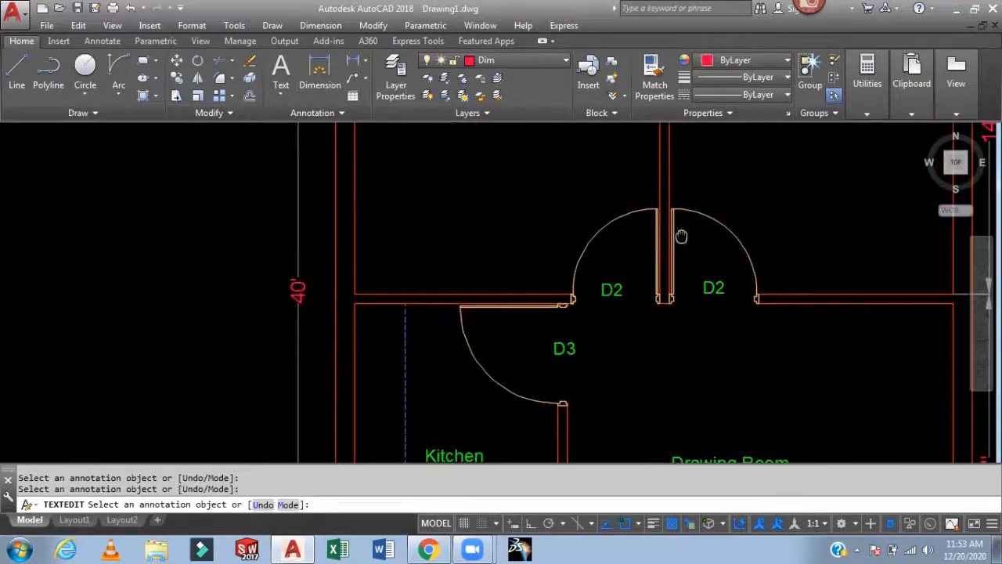
pyautogui.moveTo(658, 413); pyautogui.dragTo(604, 274, button='middle')
pyautogui.moveTo(764, 396); pyautogui.dragTo(682, 262, button='middle')
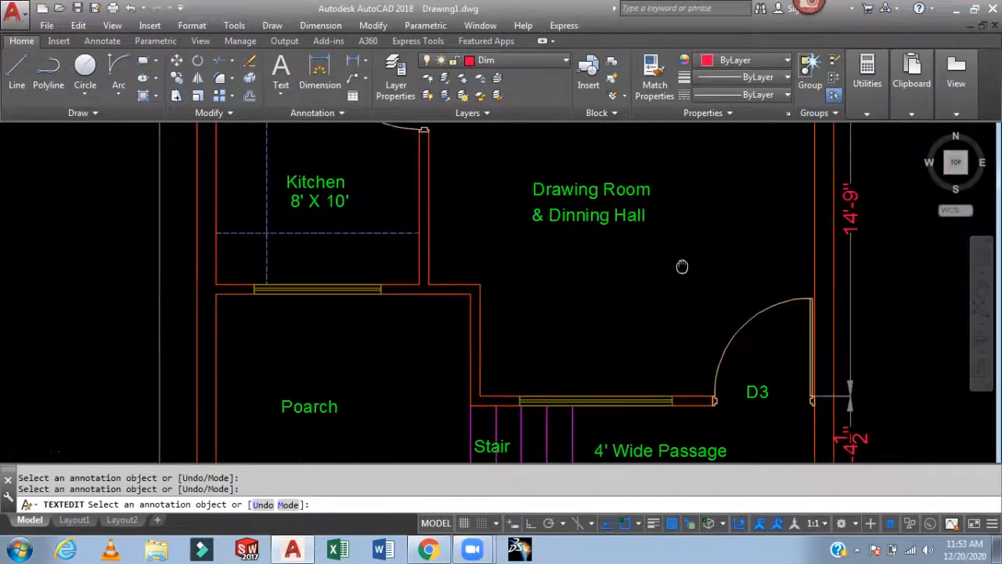
pyautogui.moveTo(525, 299); pyautogui.dragTo(646, 387, button='middle')
pyautogui.press('Escape')
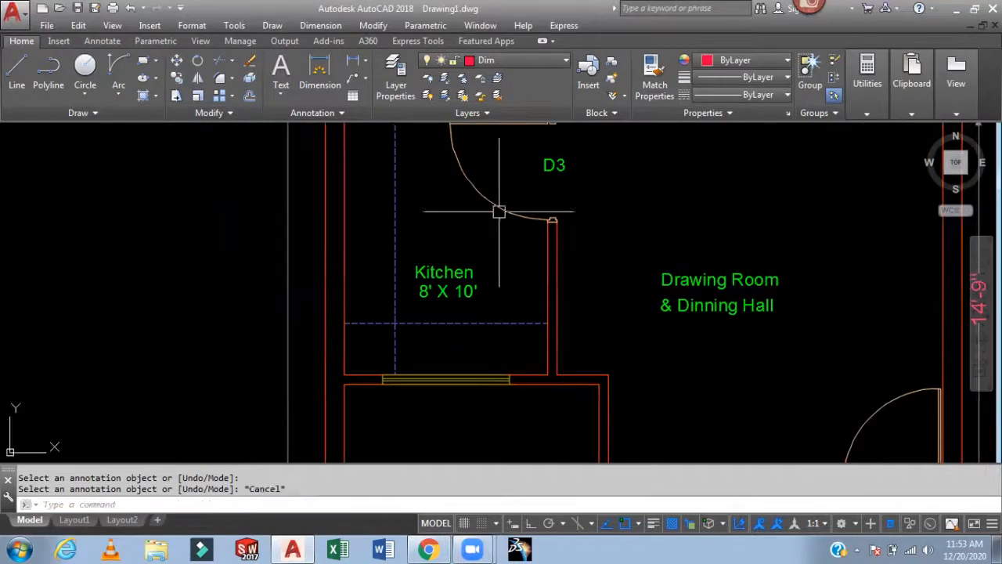
pyautogui.write('DLI')
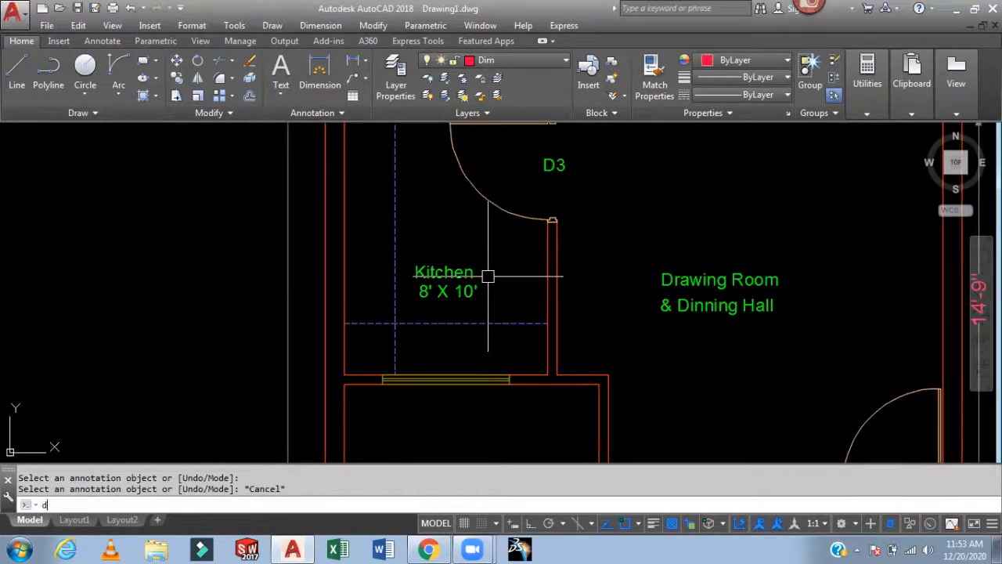
pyautogui.press('Return')
pyautogui.click(529, 332)
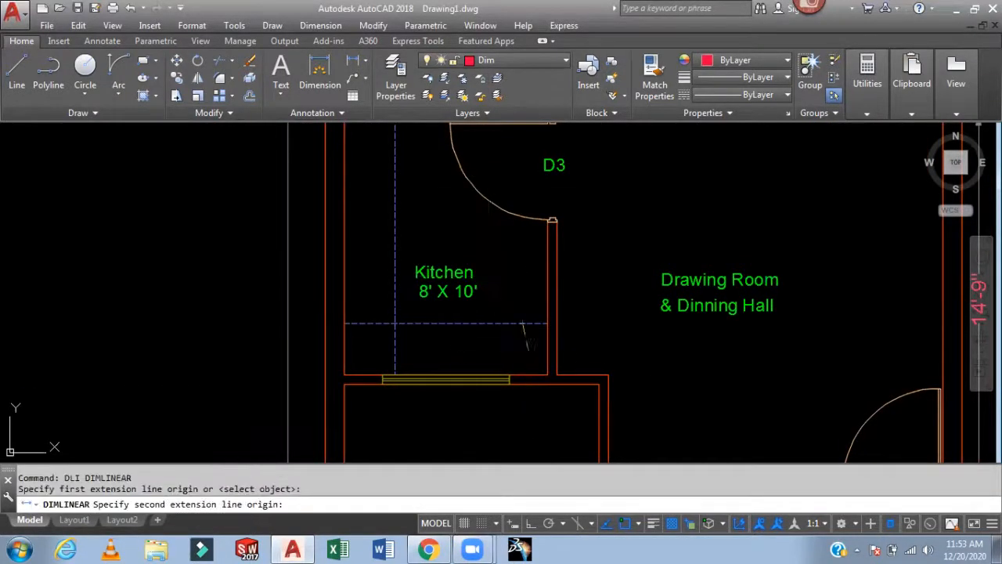
pyautogui.click(523, 374)
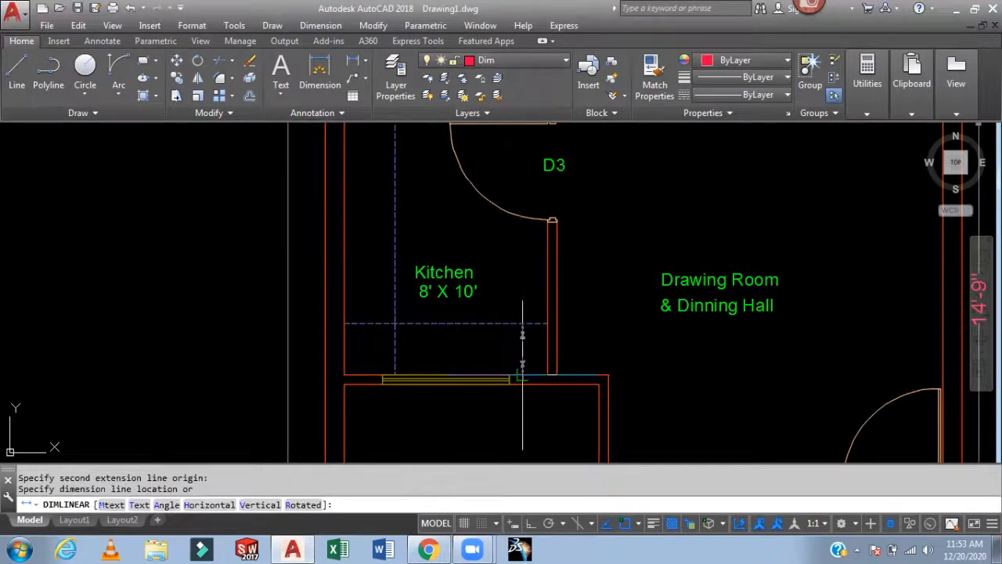
pyautogui.click(522, 352)
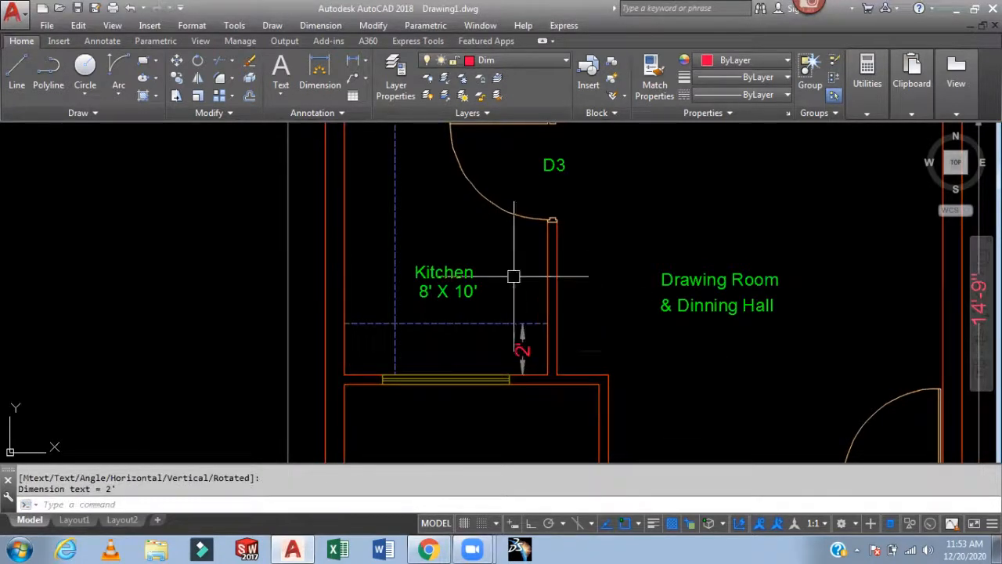
# - Dimension the kitchen platform's width from the left wall with a horizontal linear dimension
pyautogui.press('Return')
pyautogui.click(345, 224)
pyautogui.click(394, 224)
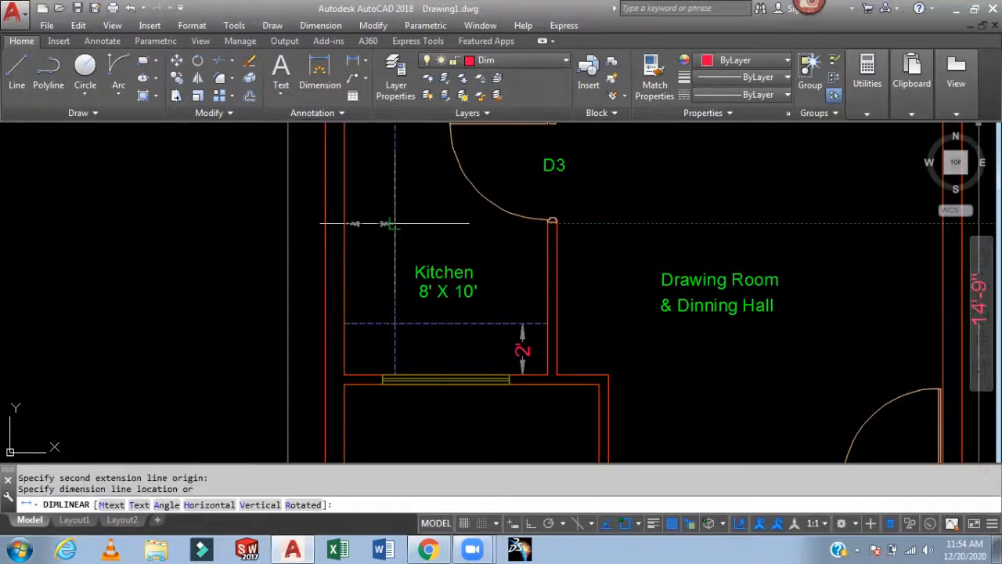
pyautogui.click(454, 228)
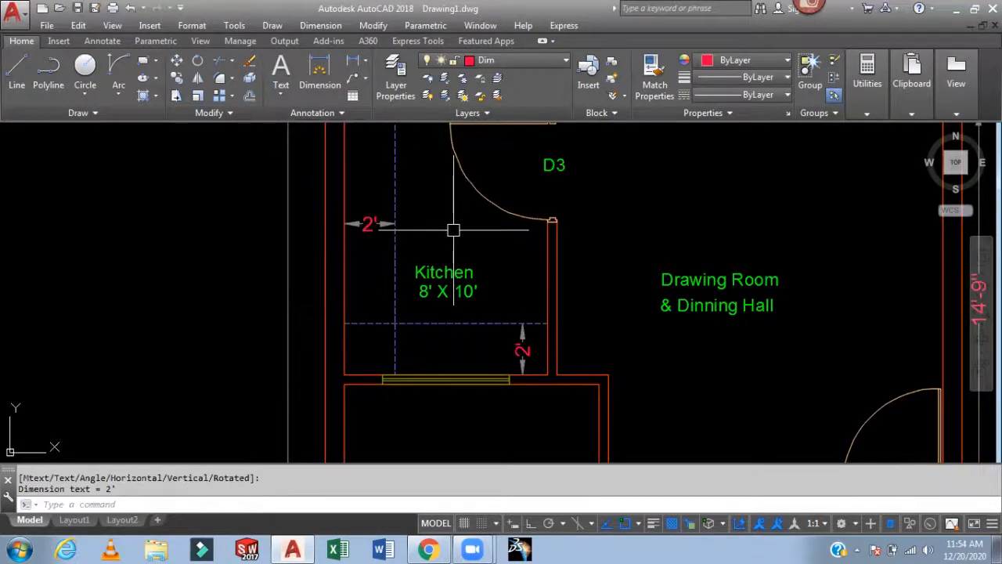
# - Zoom out to examine the complete dimensioned floor plan with the door size notes
pyautogui.scroll(-2, 454, 227)
pyautogui.moveTo(523, 239); pyautogui.dragTo(495, 309, button='middle')
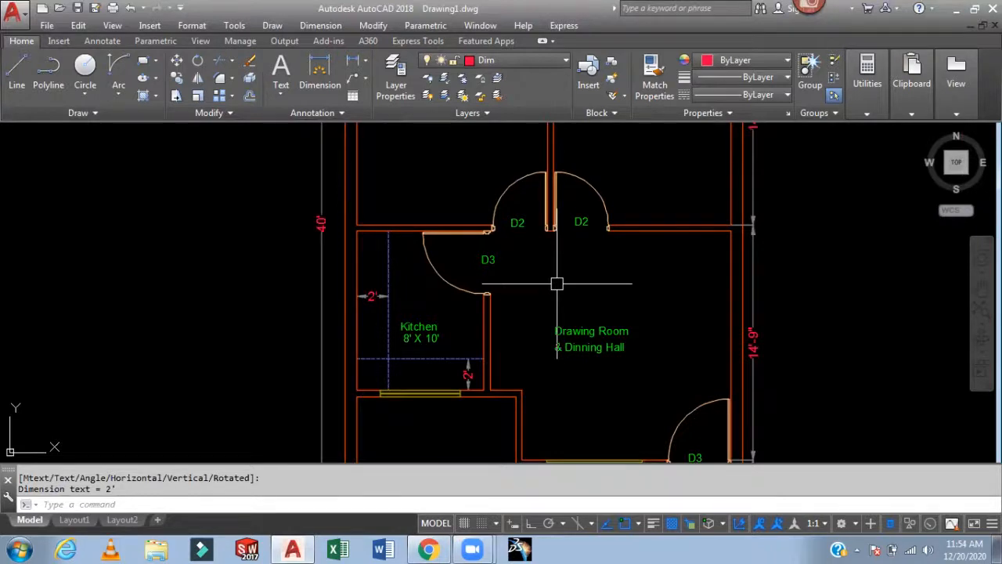
pyautogui.scroll(-4, 557, 283)
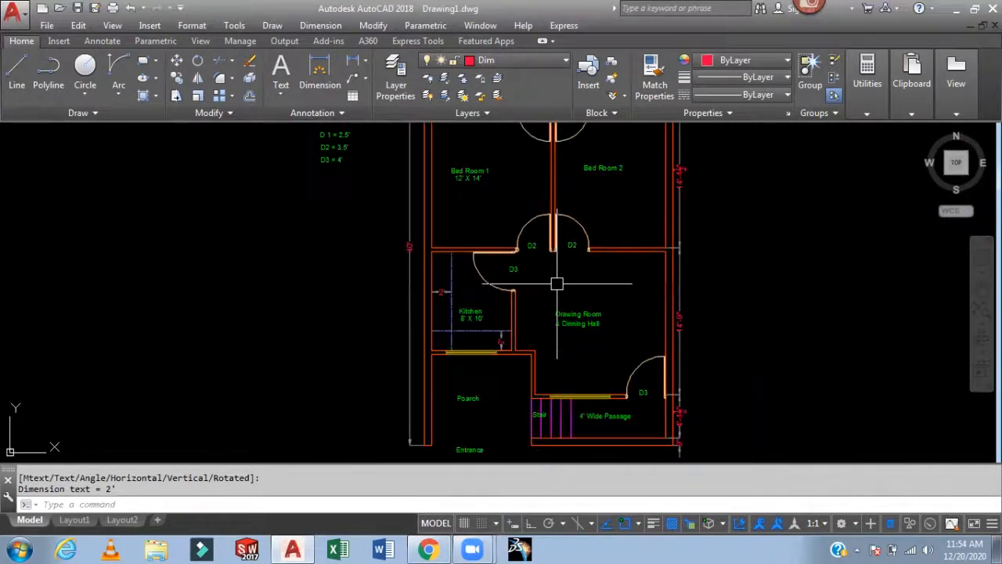
pyautogui.moveTo(663, 275); pyautogui.dragTo(642, 328, button='middle')
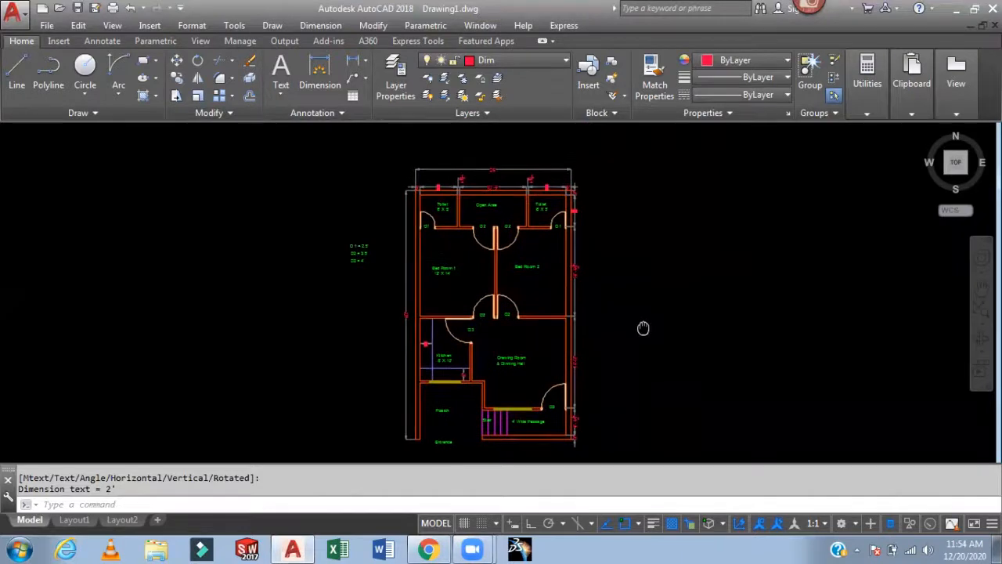
pyautogui.scroll(2, 636, 317)
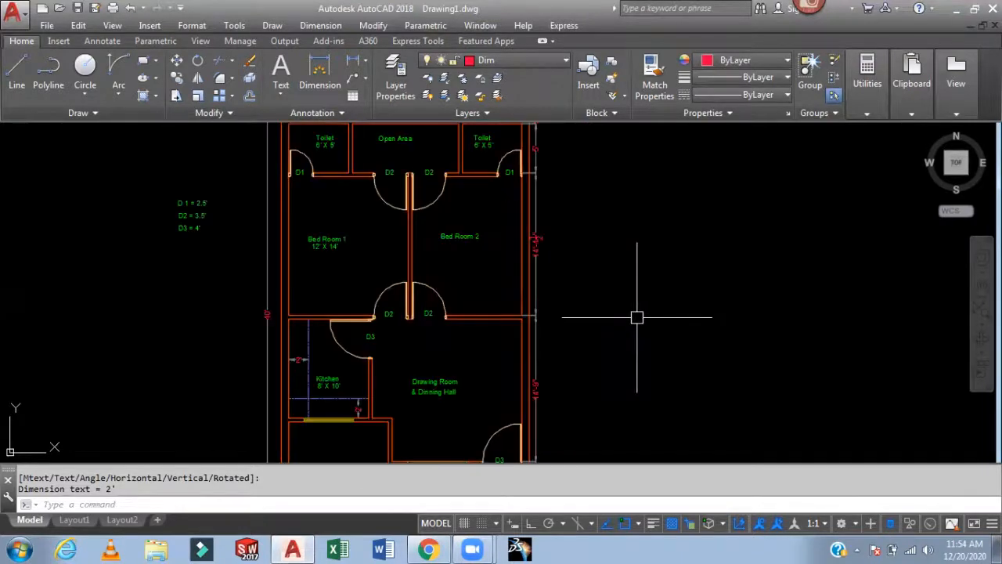
pyautogui.scroll(-2, 637, 317)
pyautogui.moveTo(637, 317); pyautogui.dragTo(577, 303, button='middle')
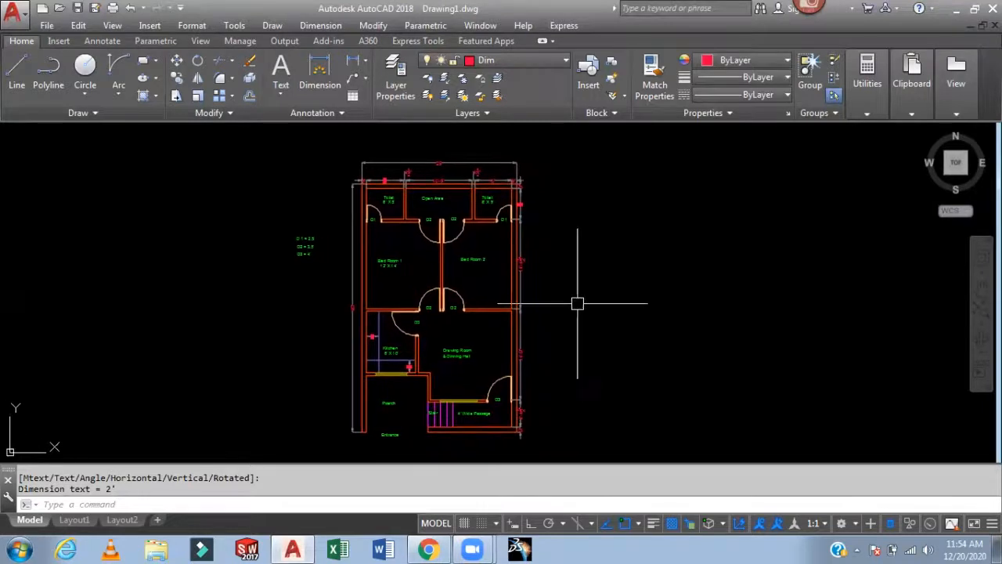